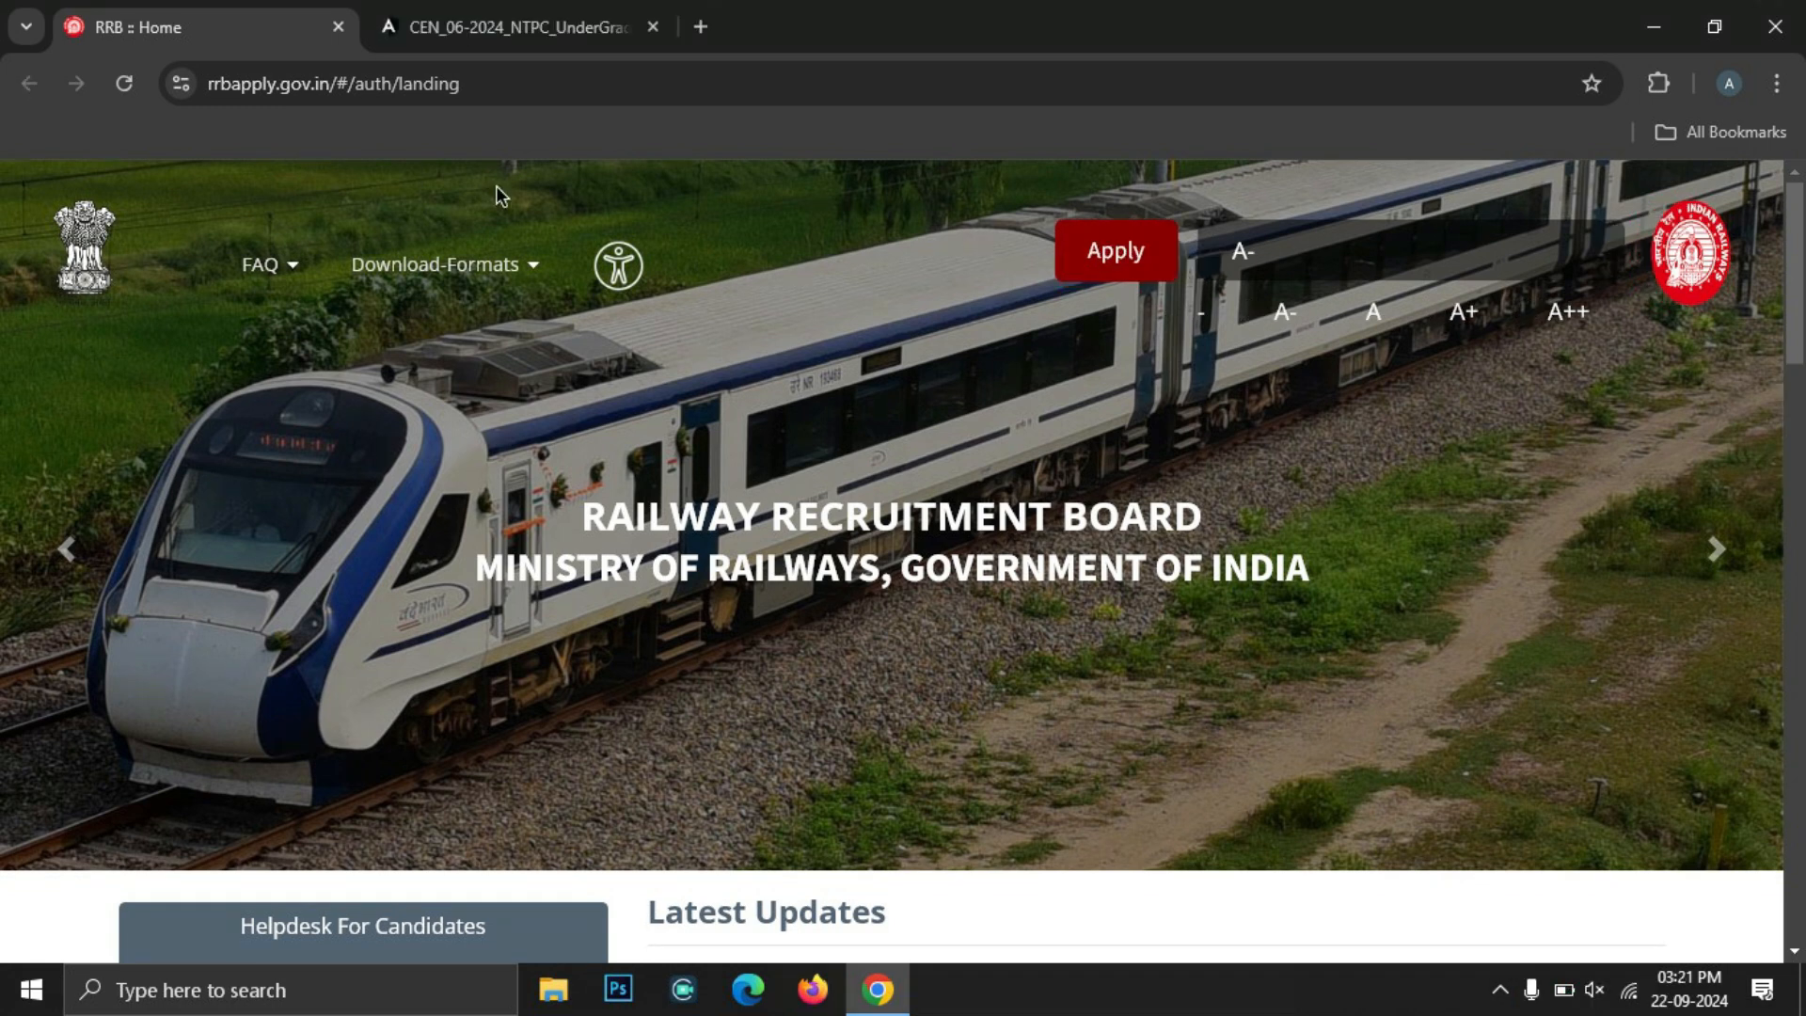
Scroll the RRB Apply landing page down to the Latest Updates section
left_click(359, 93)
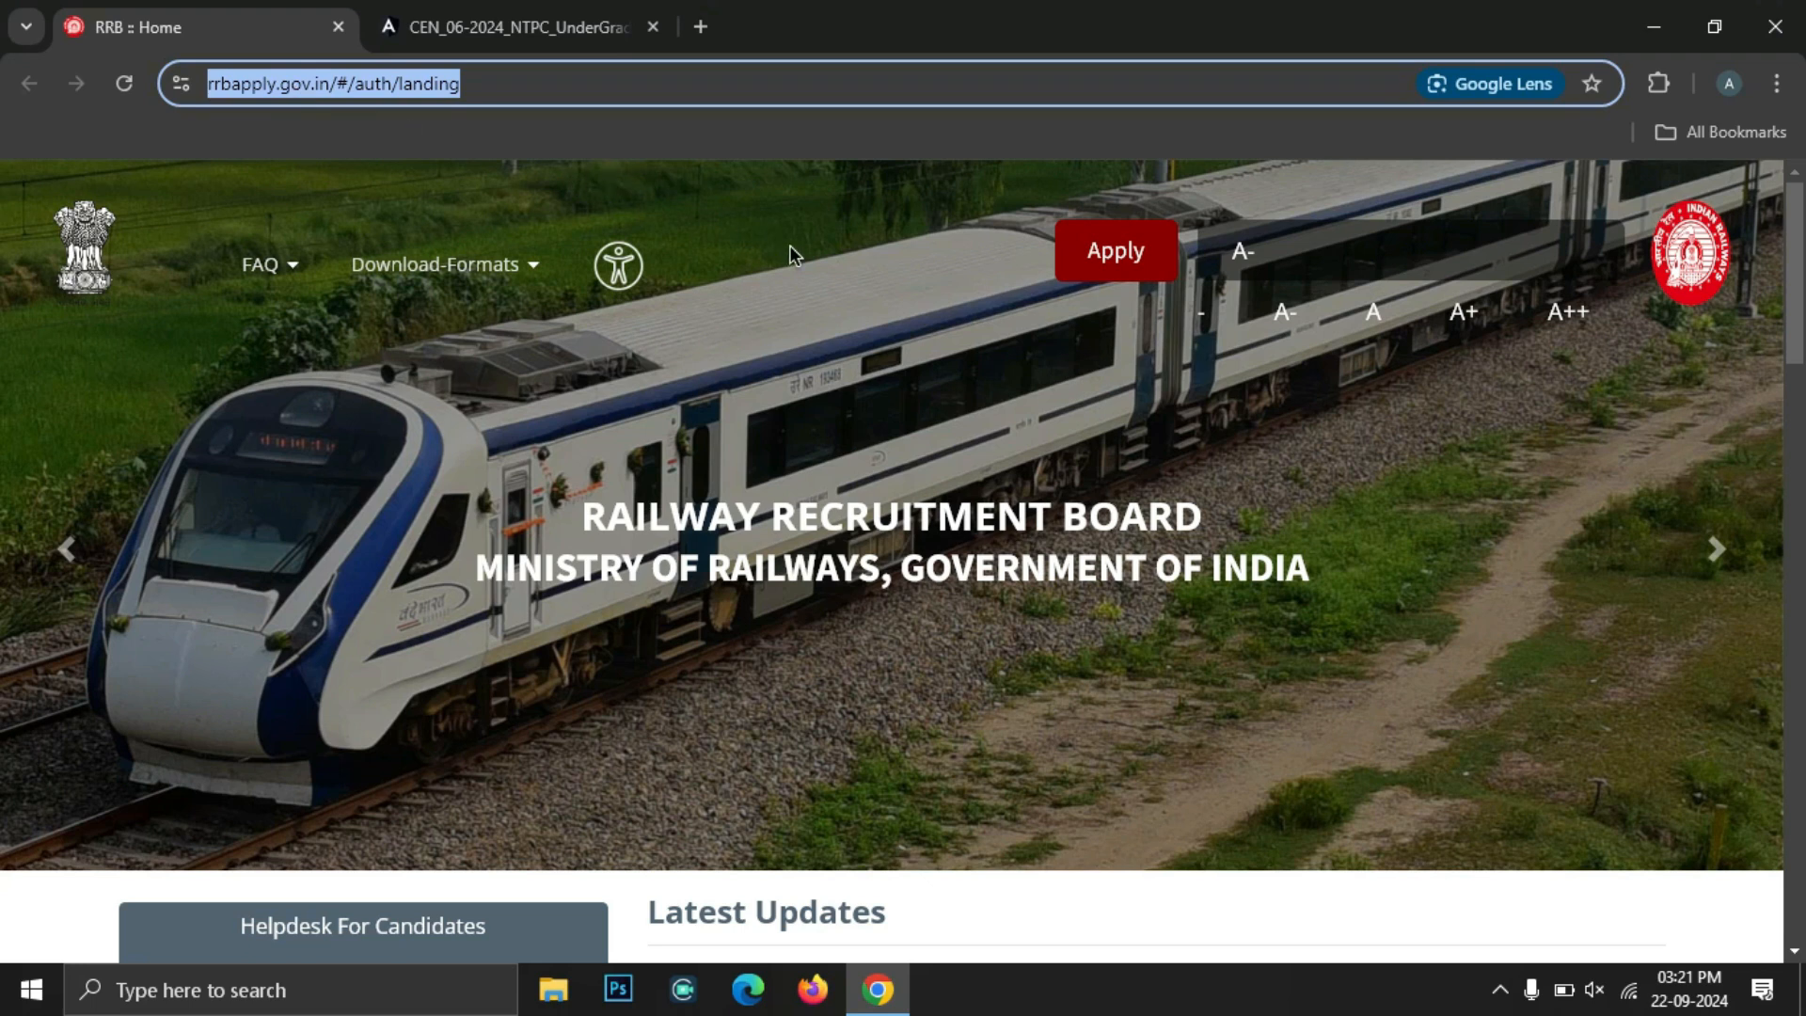
left_click(901, 367)
scroll(911, 374, "down", 3)
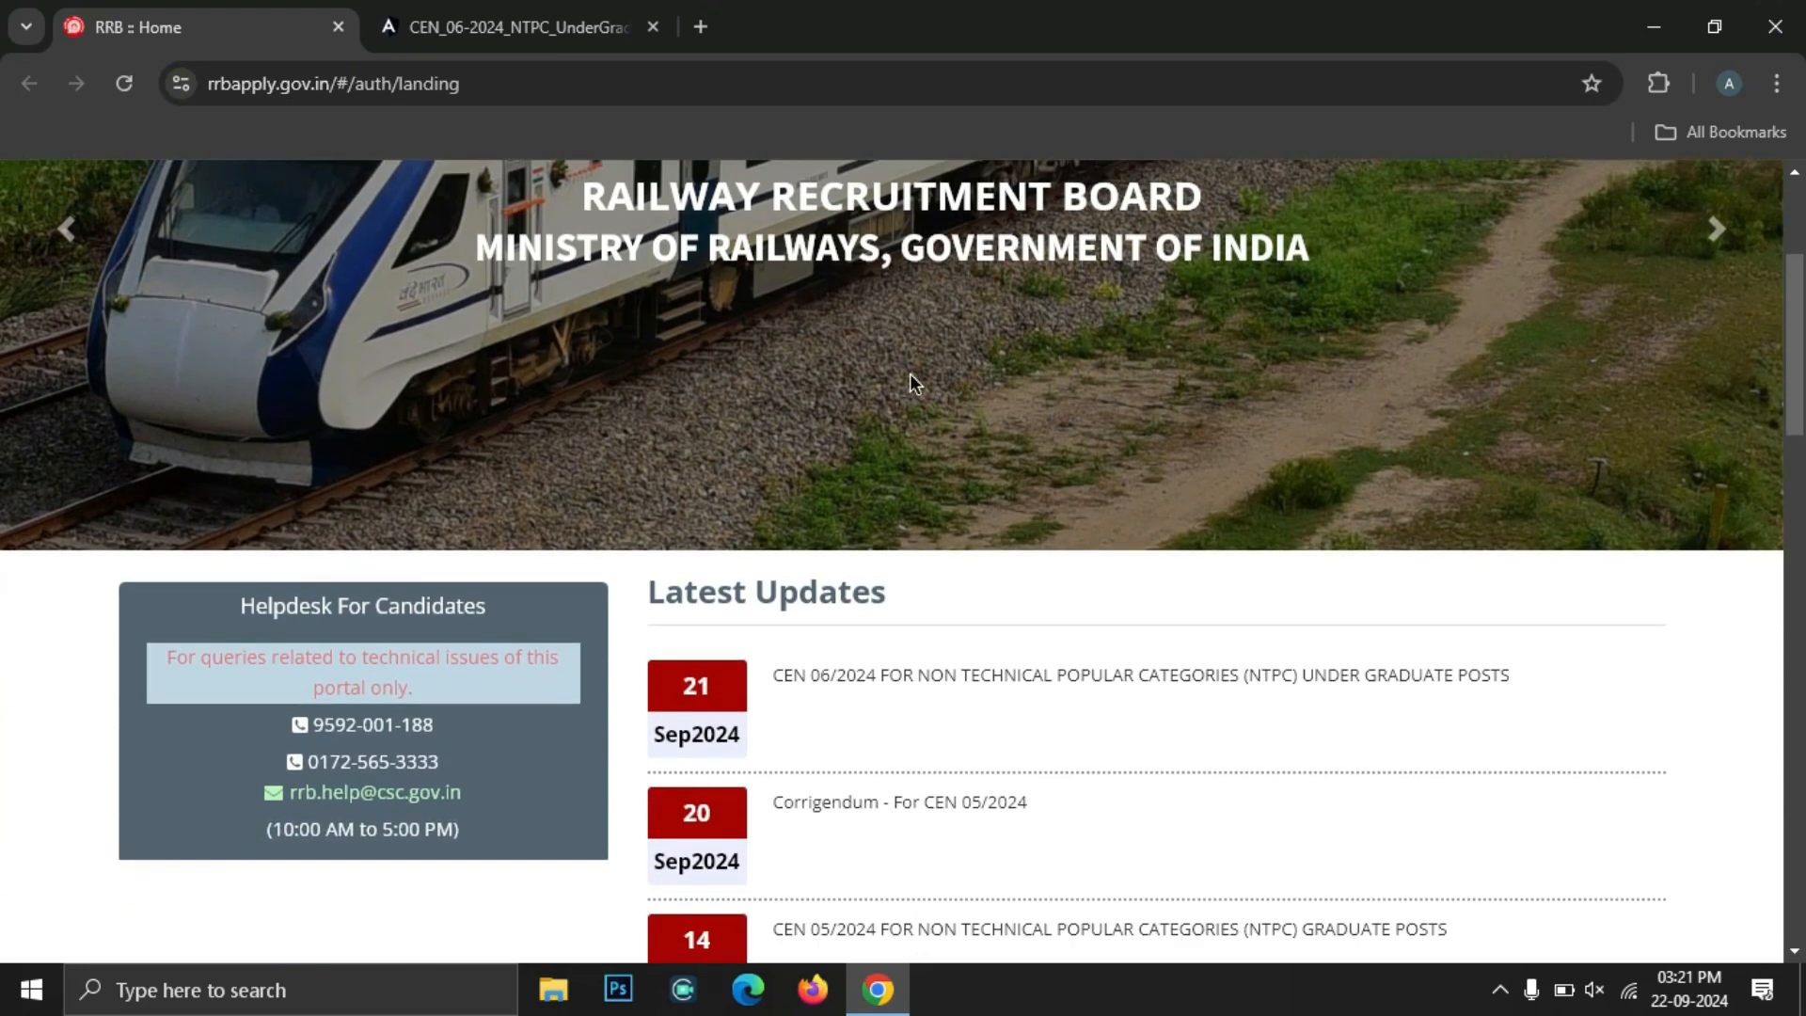
scroll(911, 374, "down", 3)
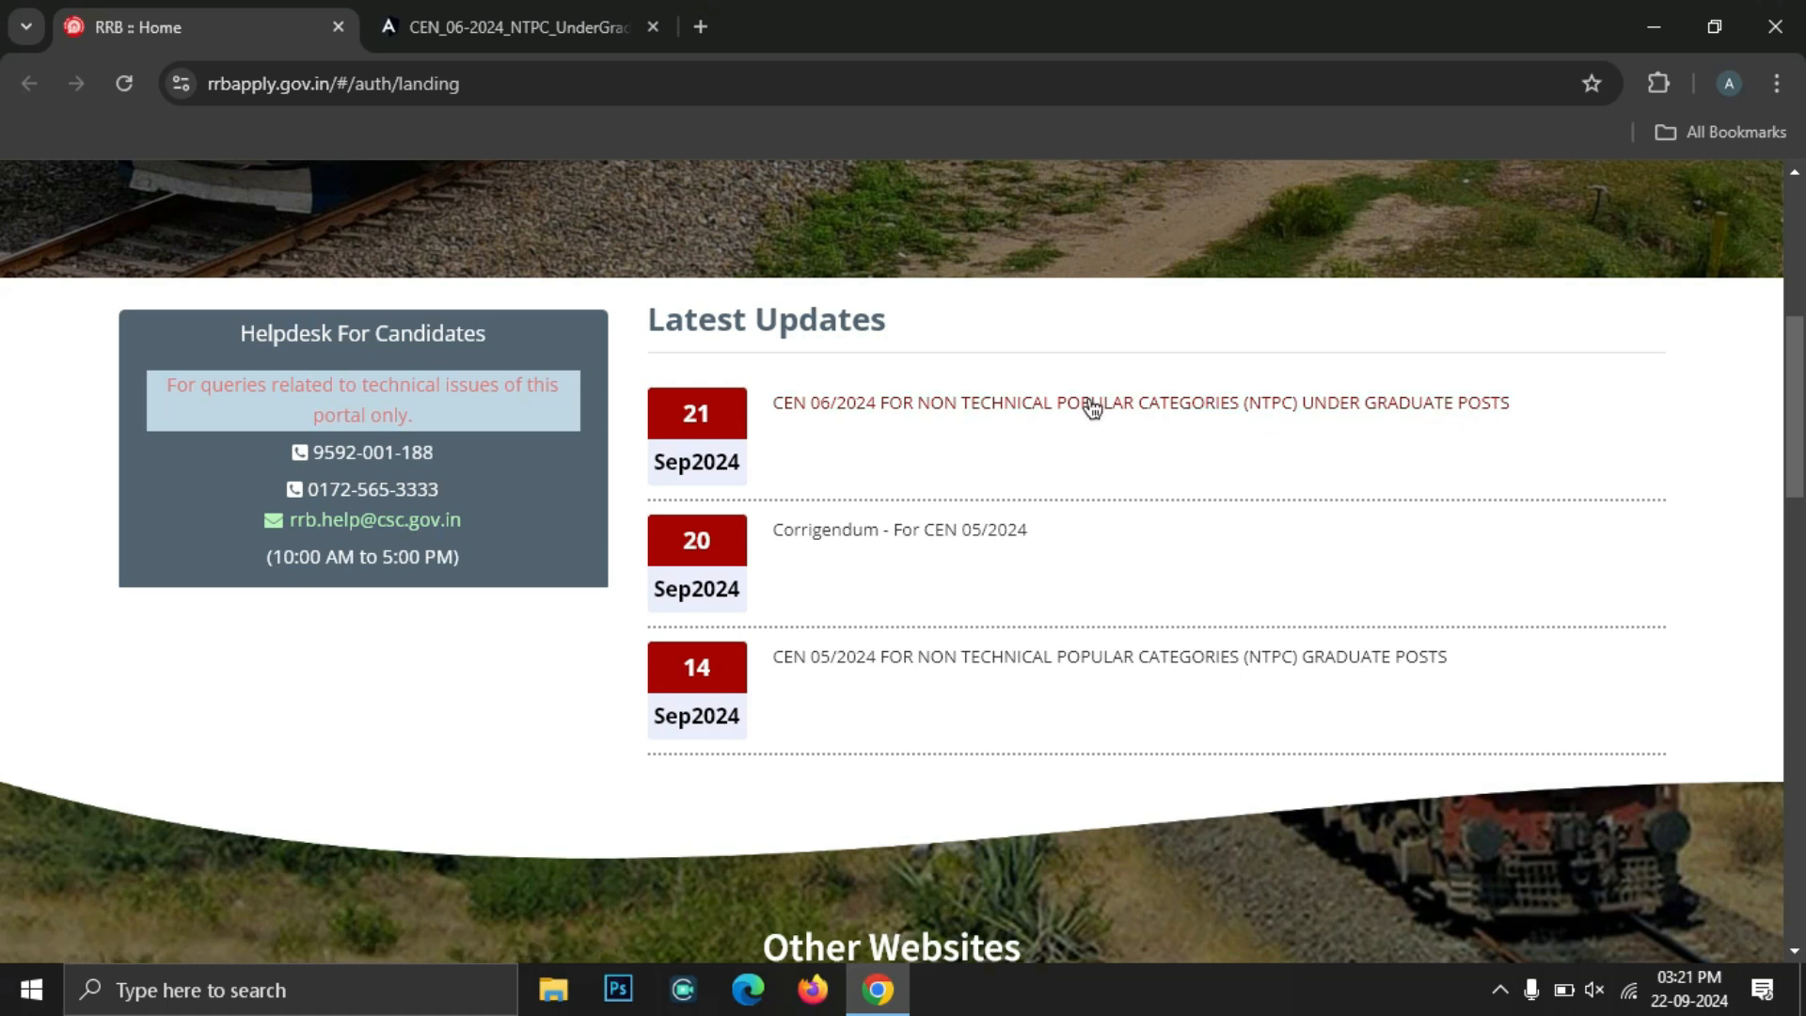
Switch to the CEN 06/2024 NTPC notice and read from the cover to the medical standards
left_click(555, 29)
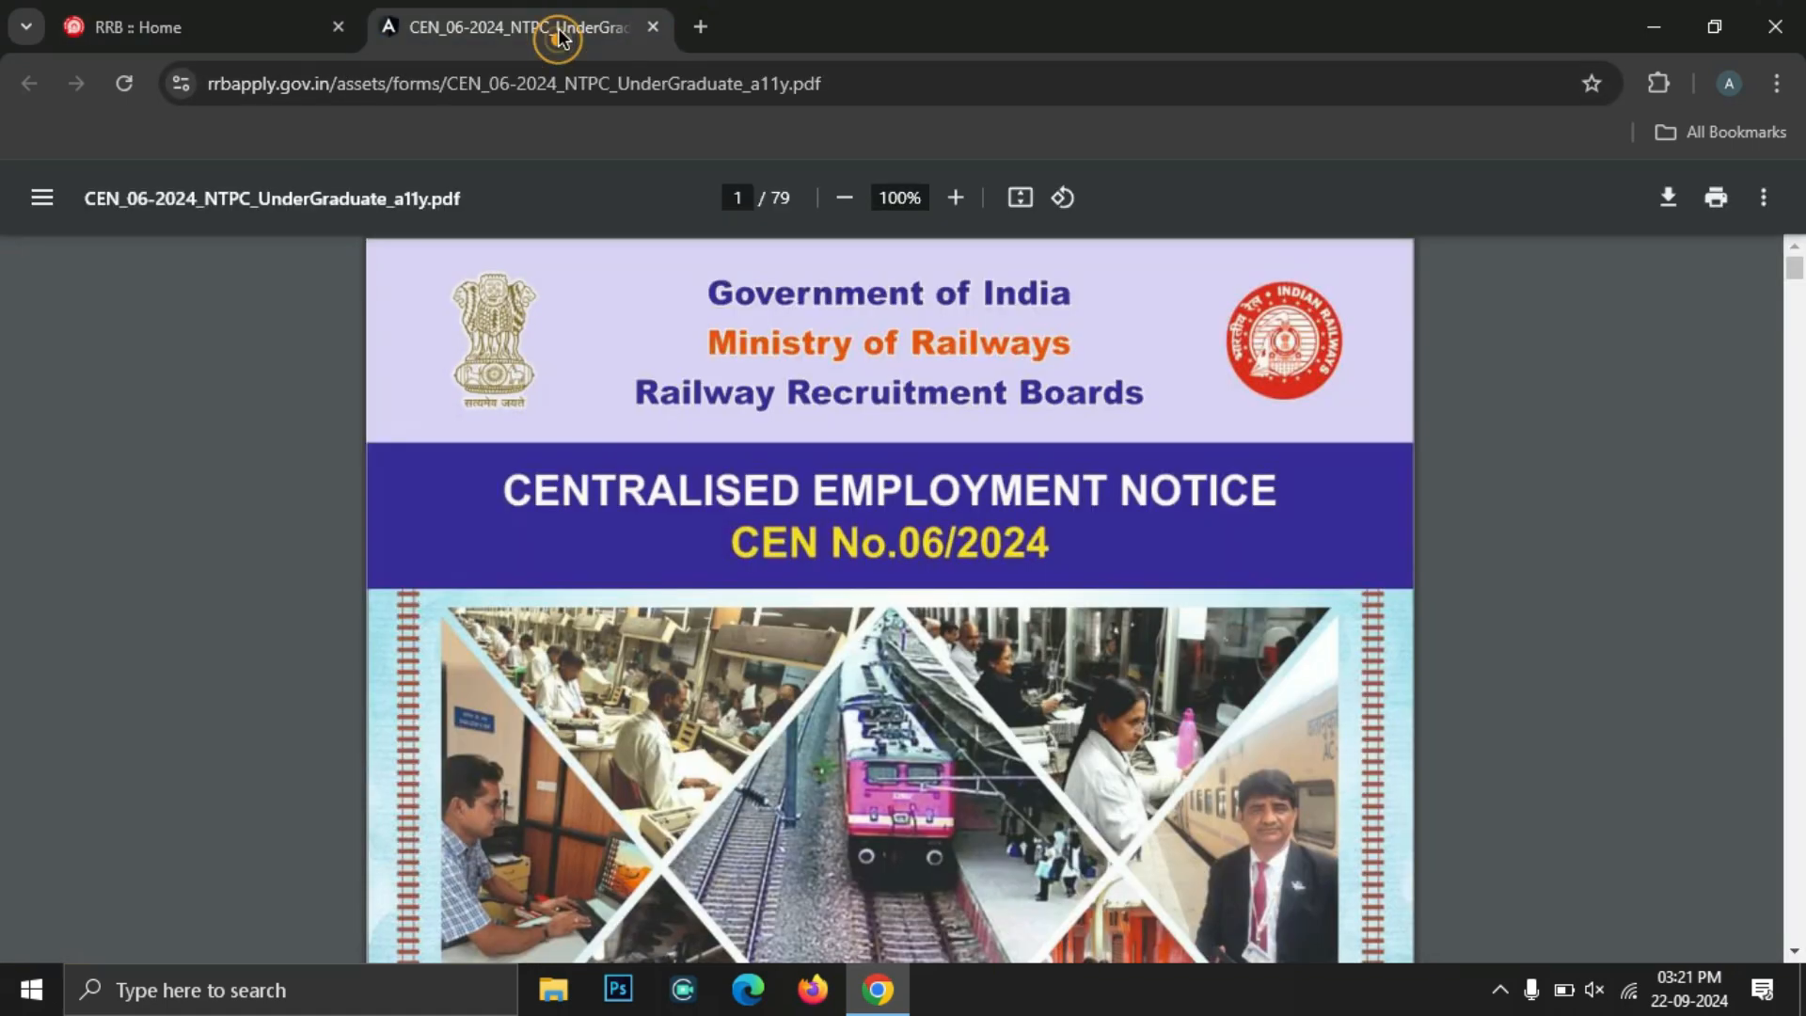
scroll(827, 453, "down", 1)
scroll(827, 454, "down", 20)
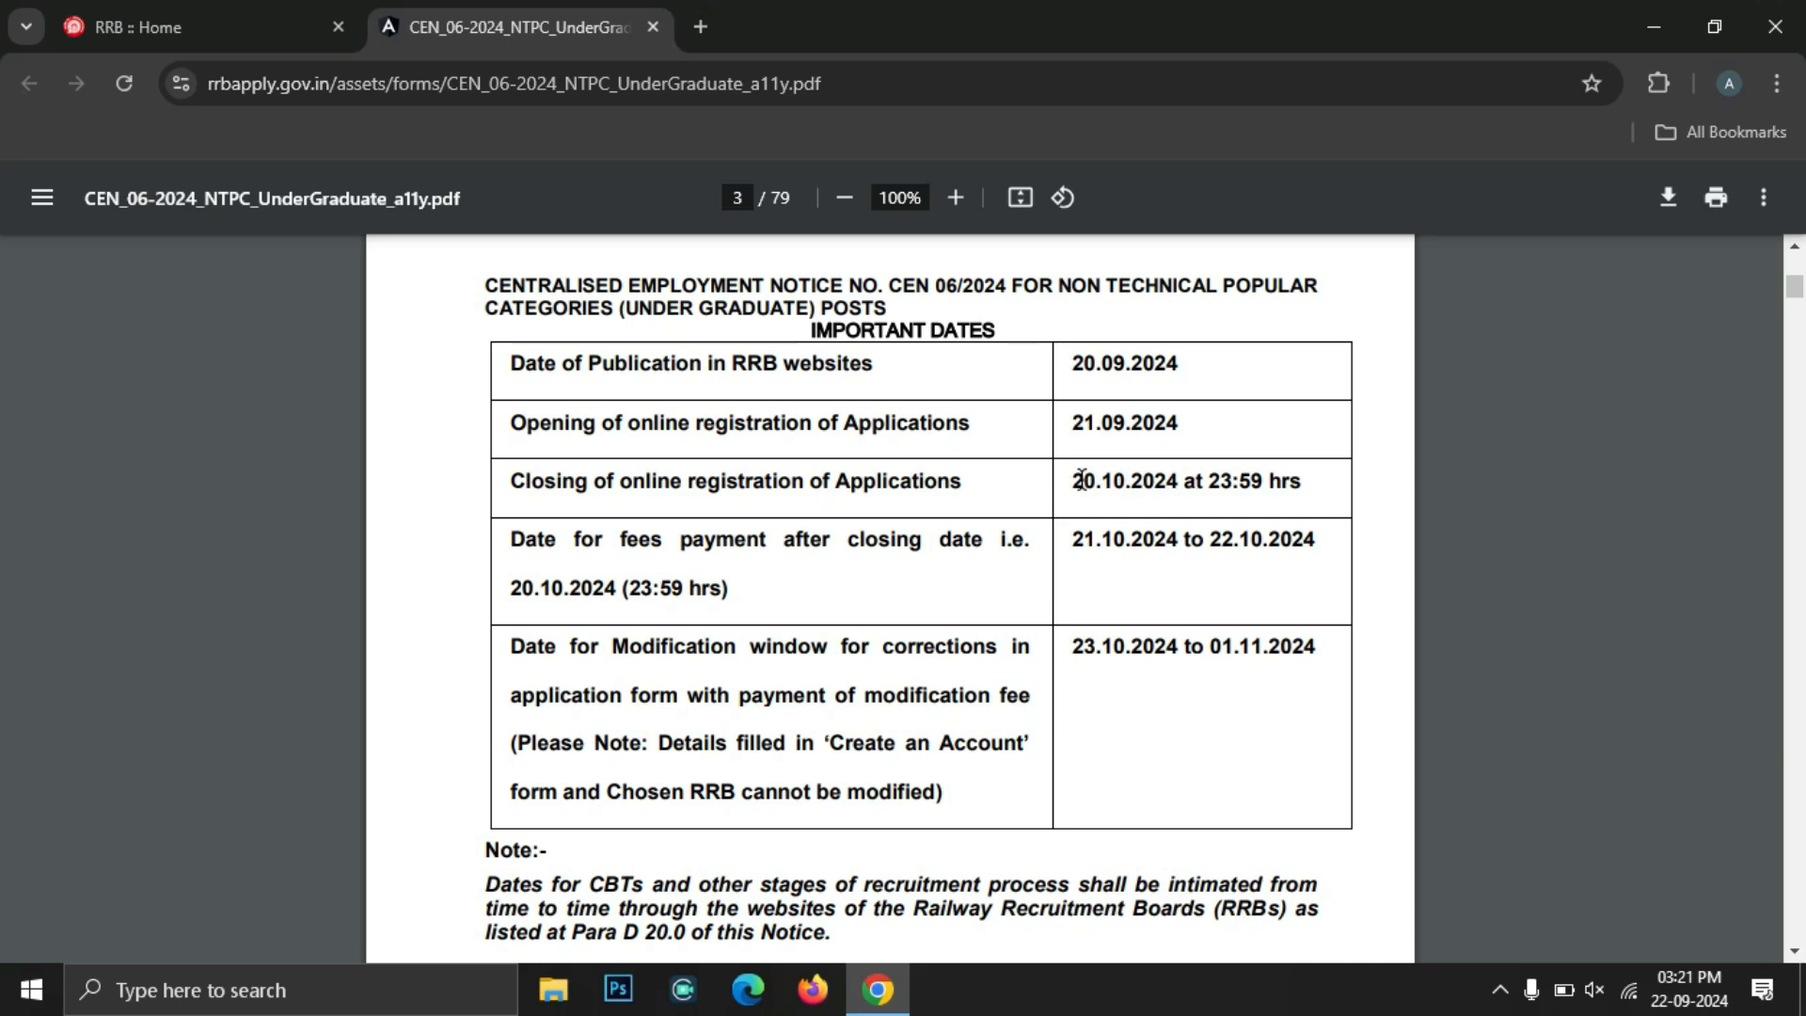
scroll(1082, 481, "down", 10)
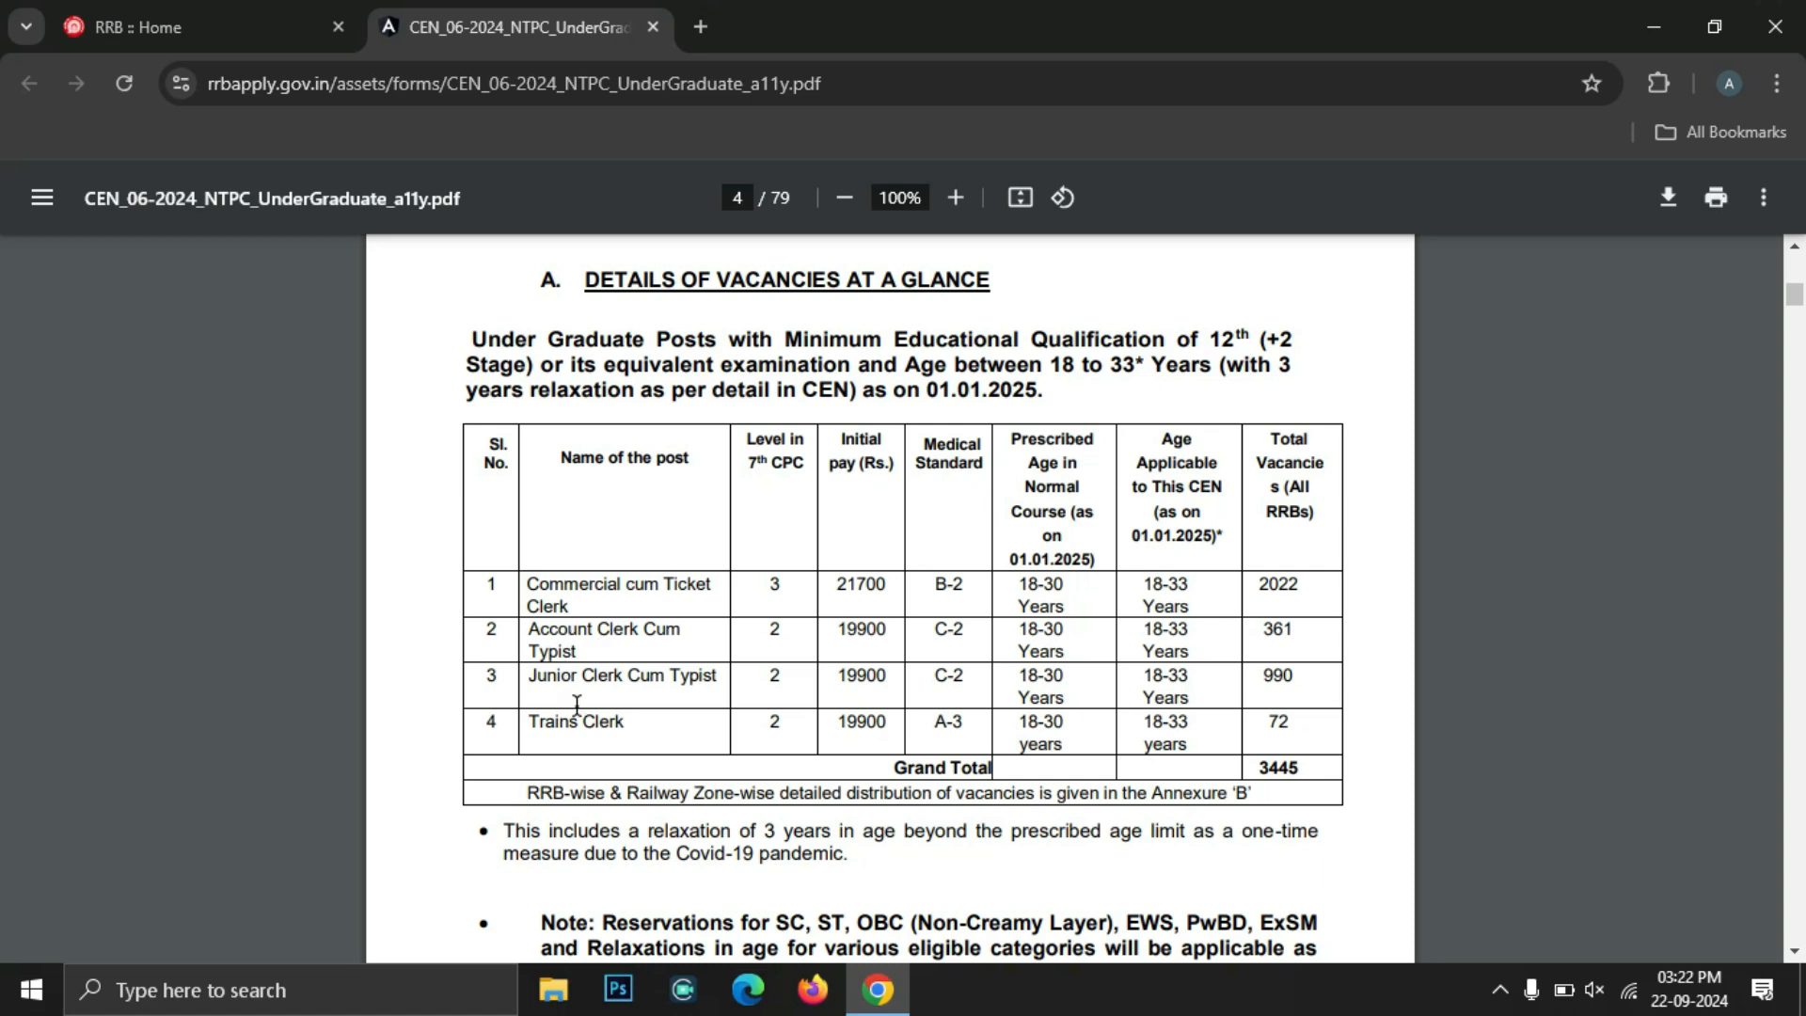
scroll(1137, 621, "down", 20)
scroll(1139, 625, "down", 9)
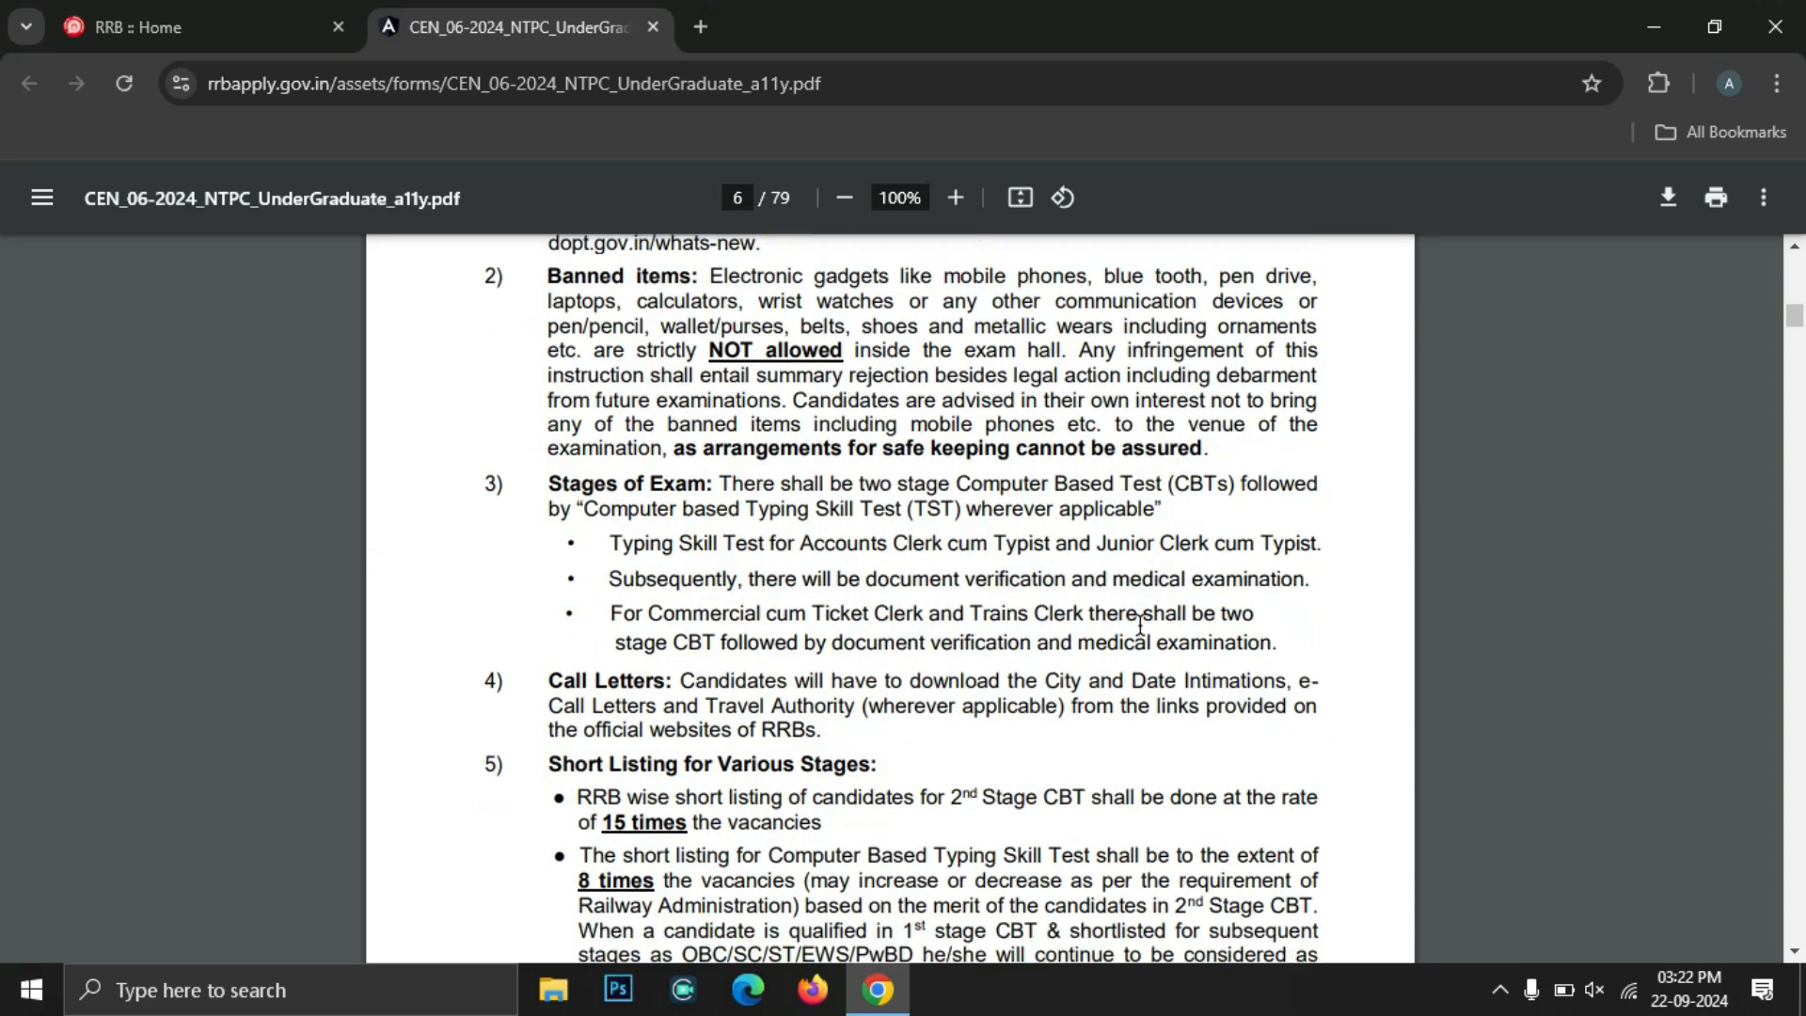
scroll(1139, 624, "down", 9)
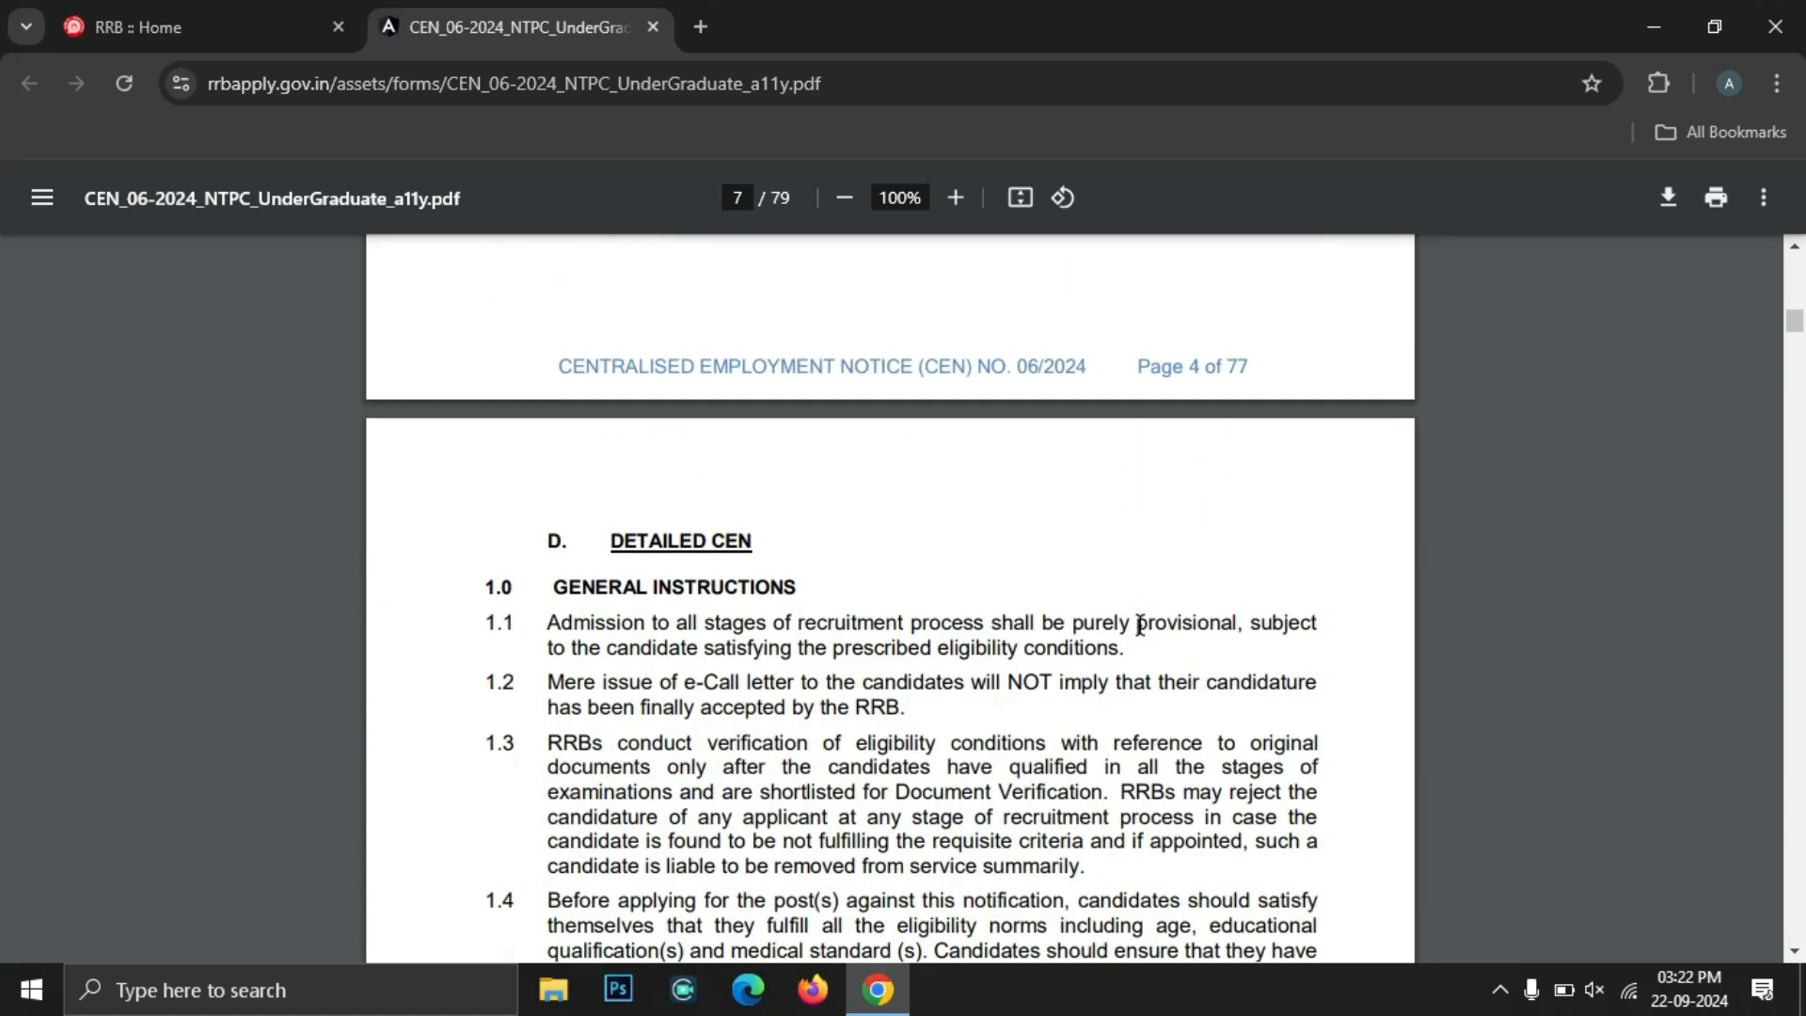
scroll(1140, 625, "down", 9)
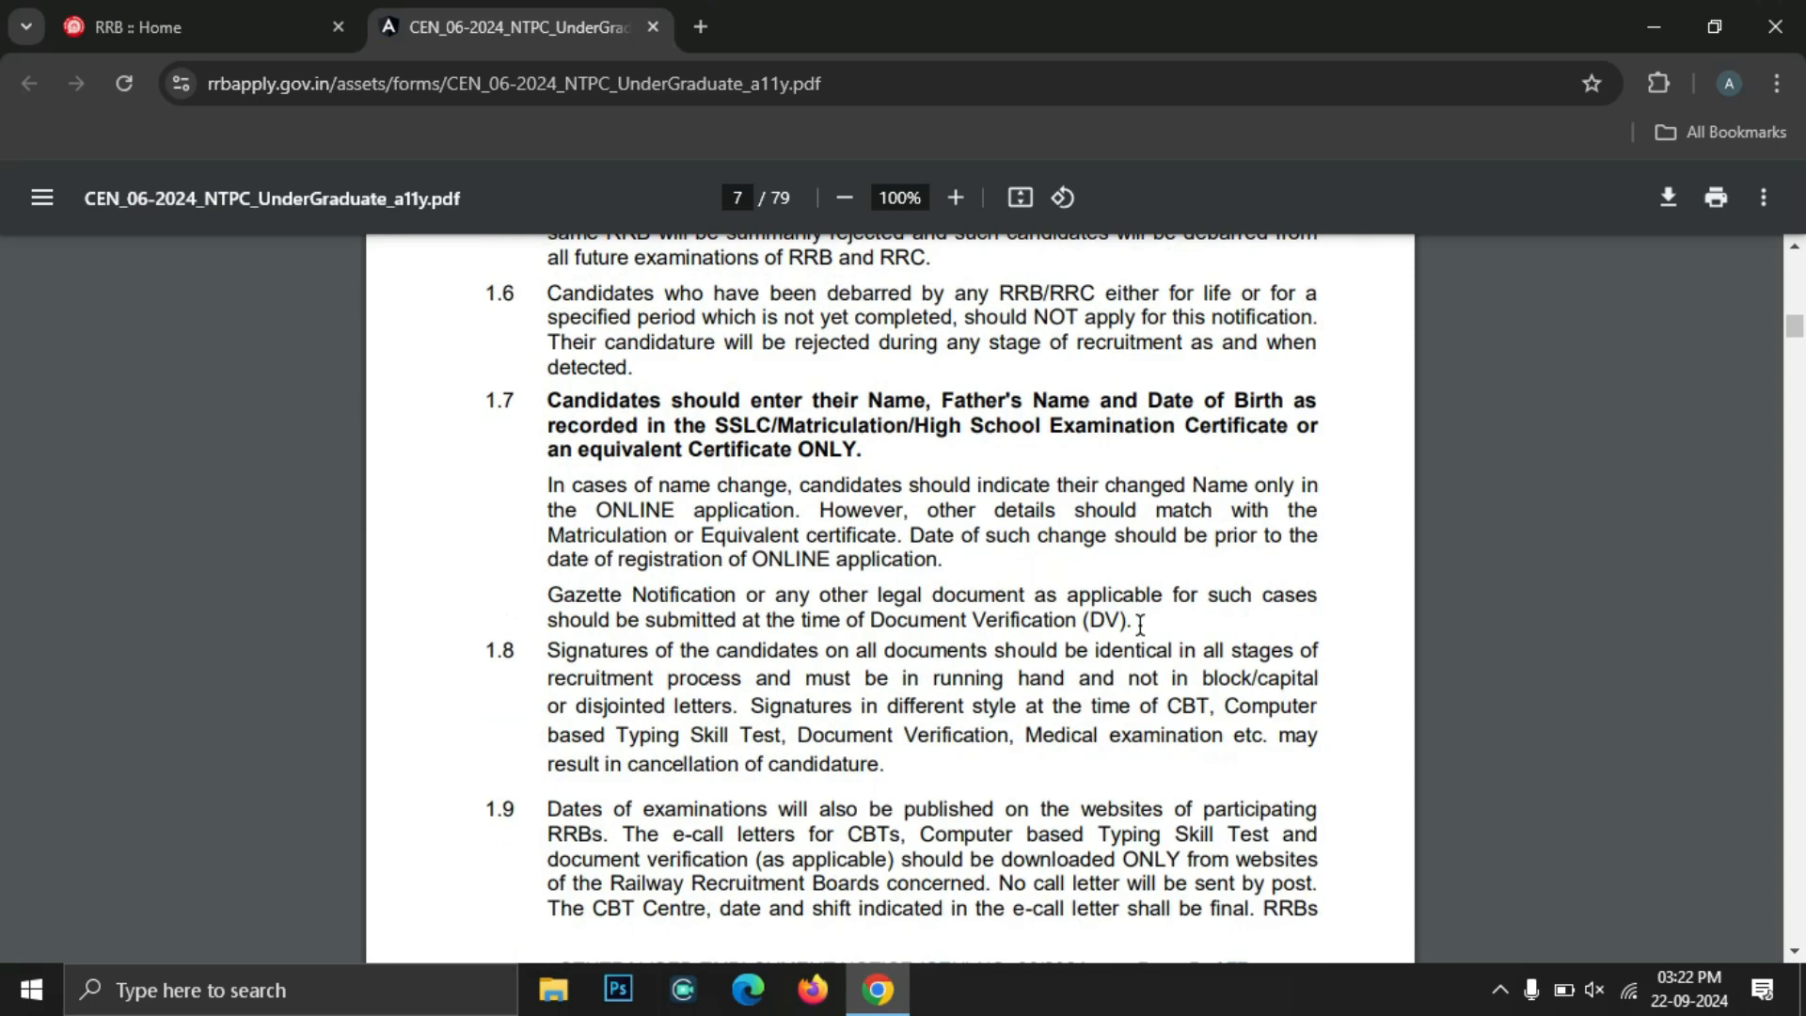
scroll(1140, 624, "down", 9)
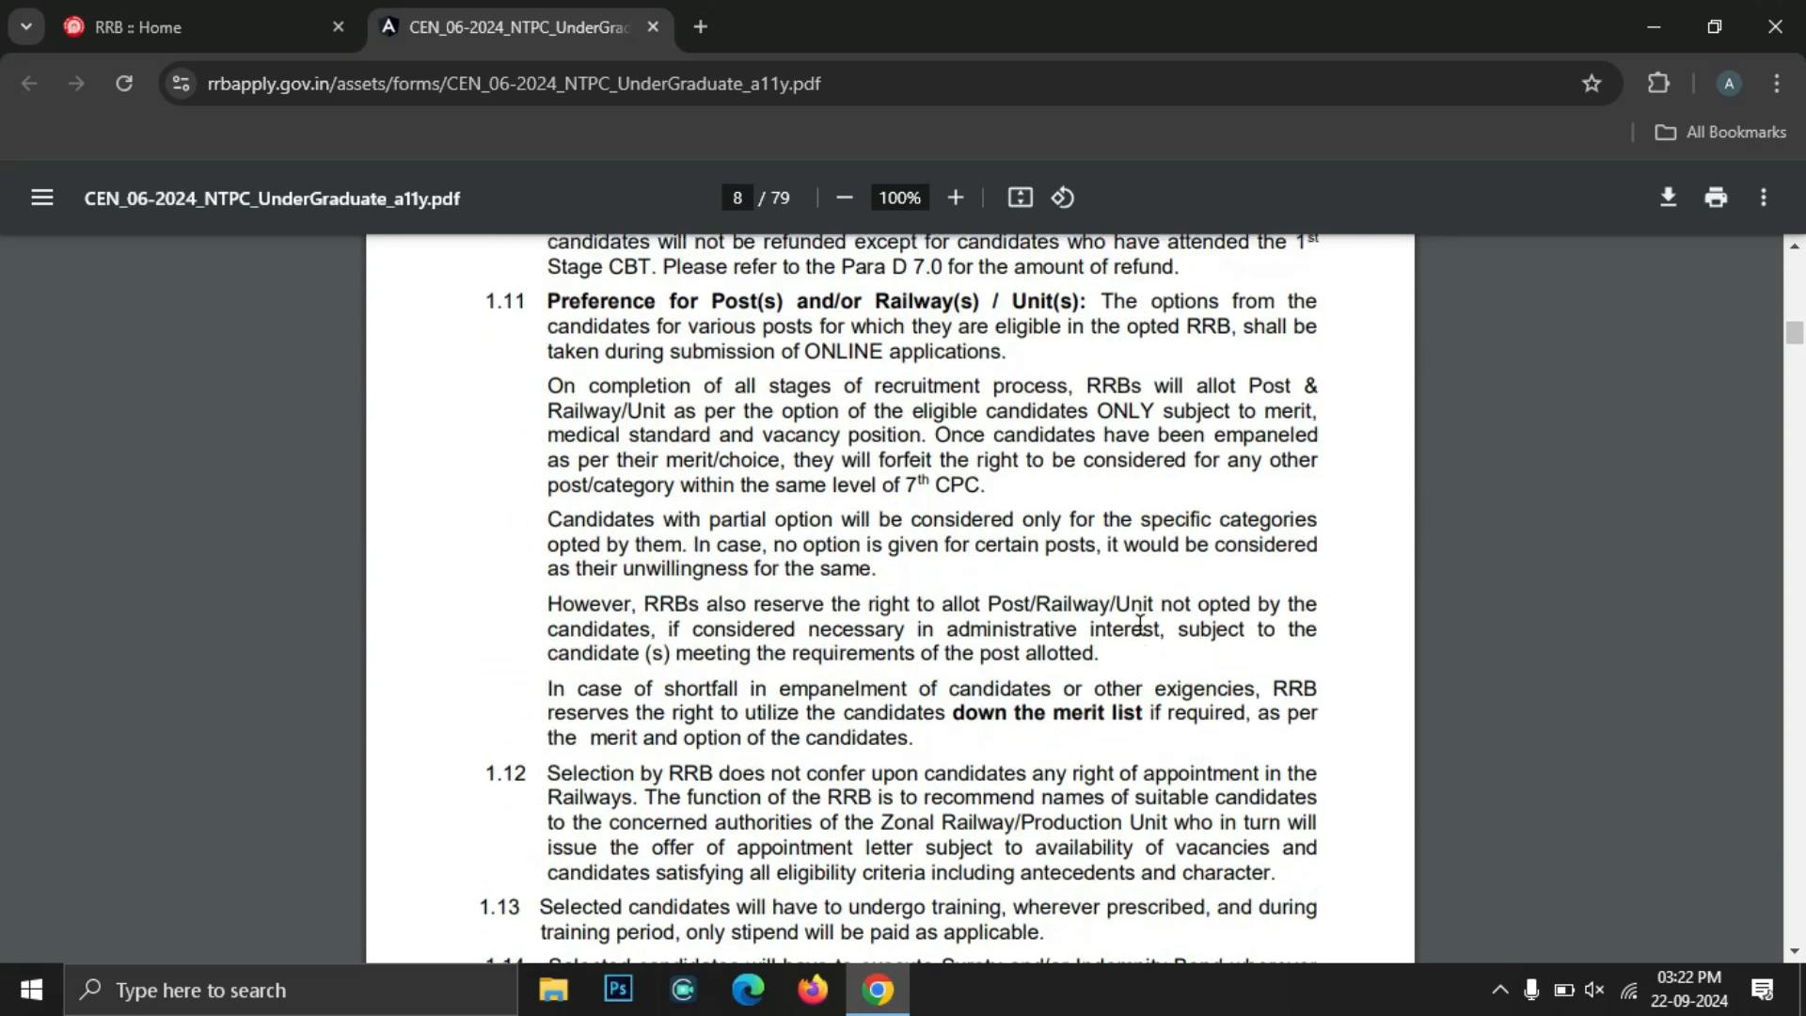
scroll(1139, 624, "down", 9)
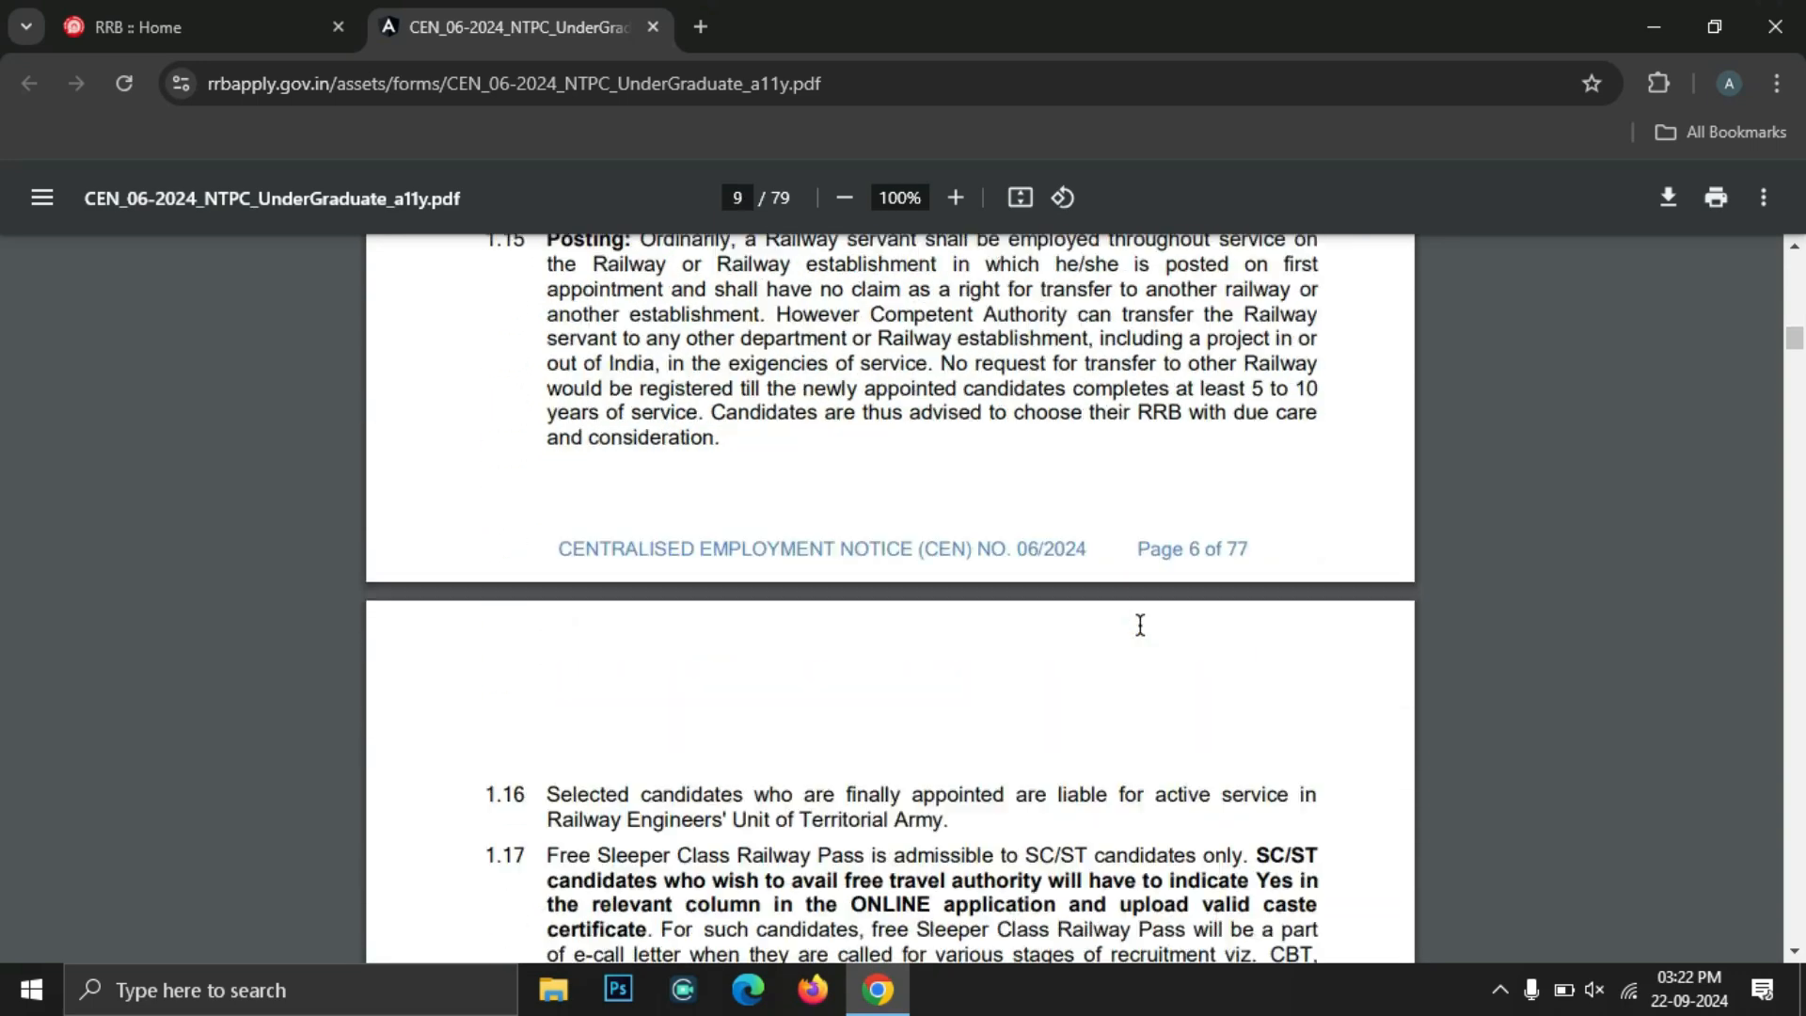
scroll(1139, 625, "down", 8)
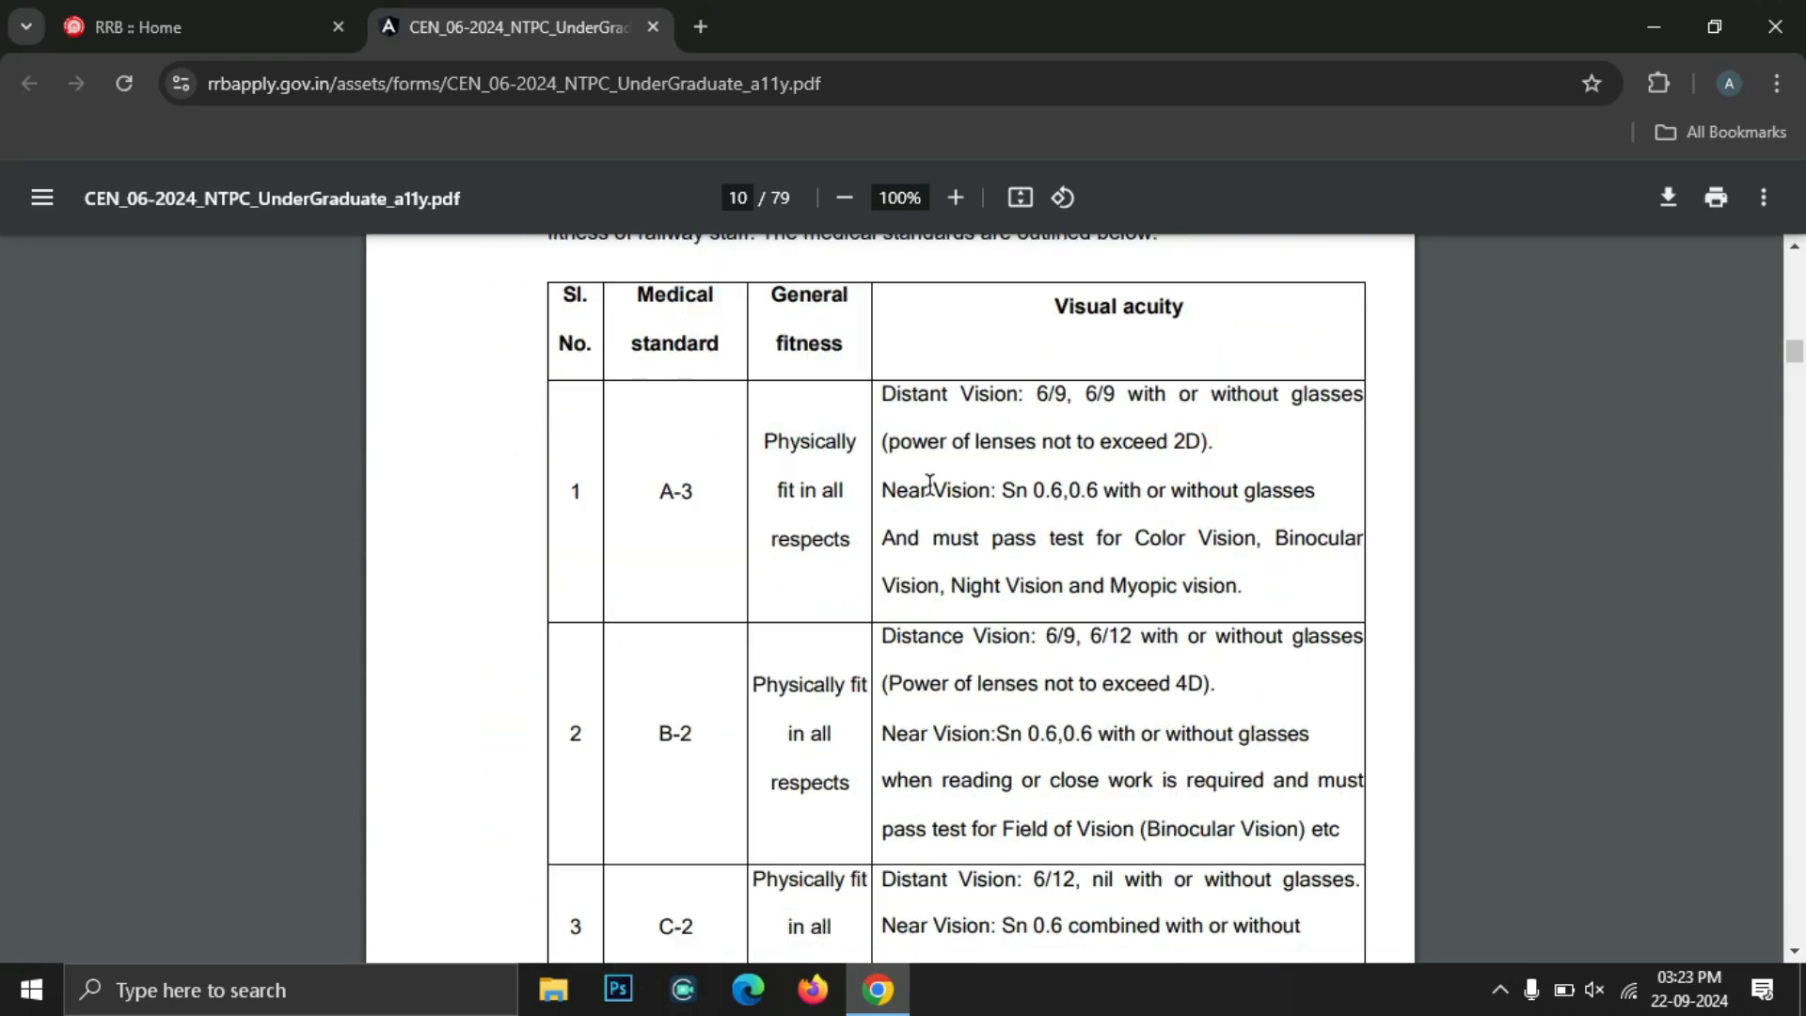
scroll(902, 455, "down", 1)
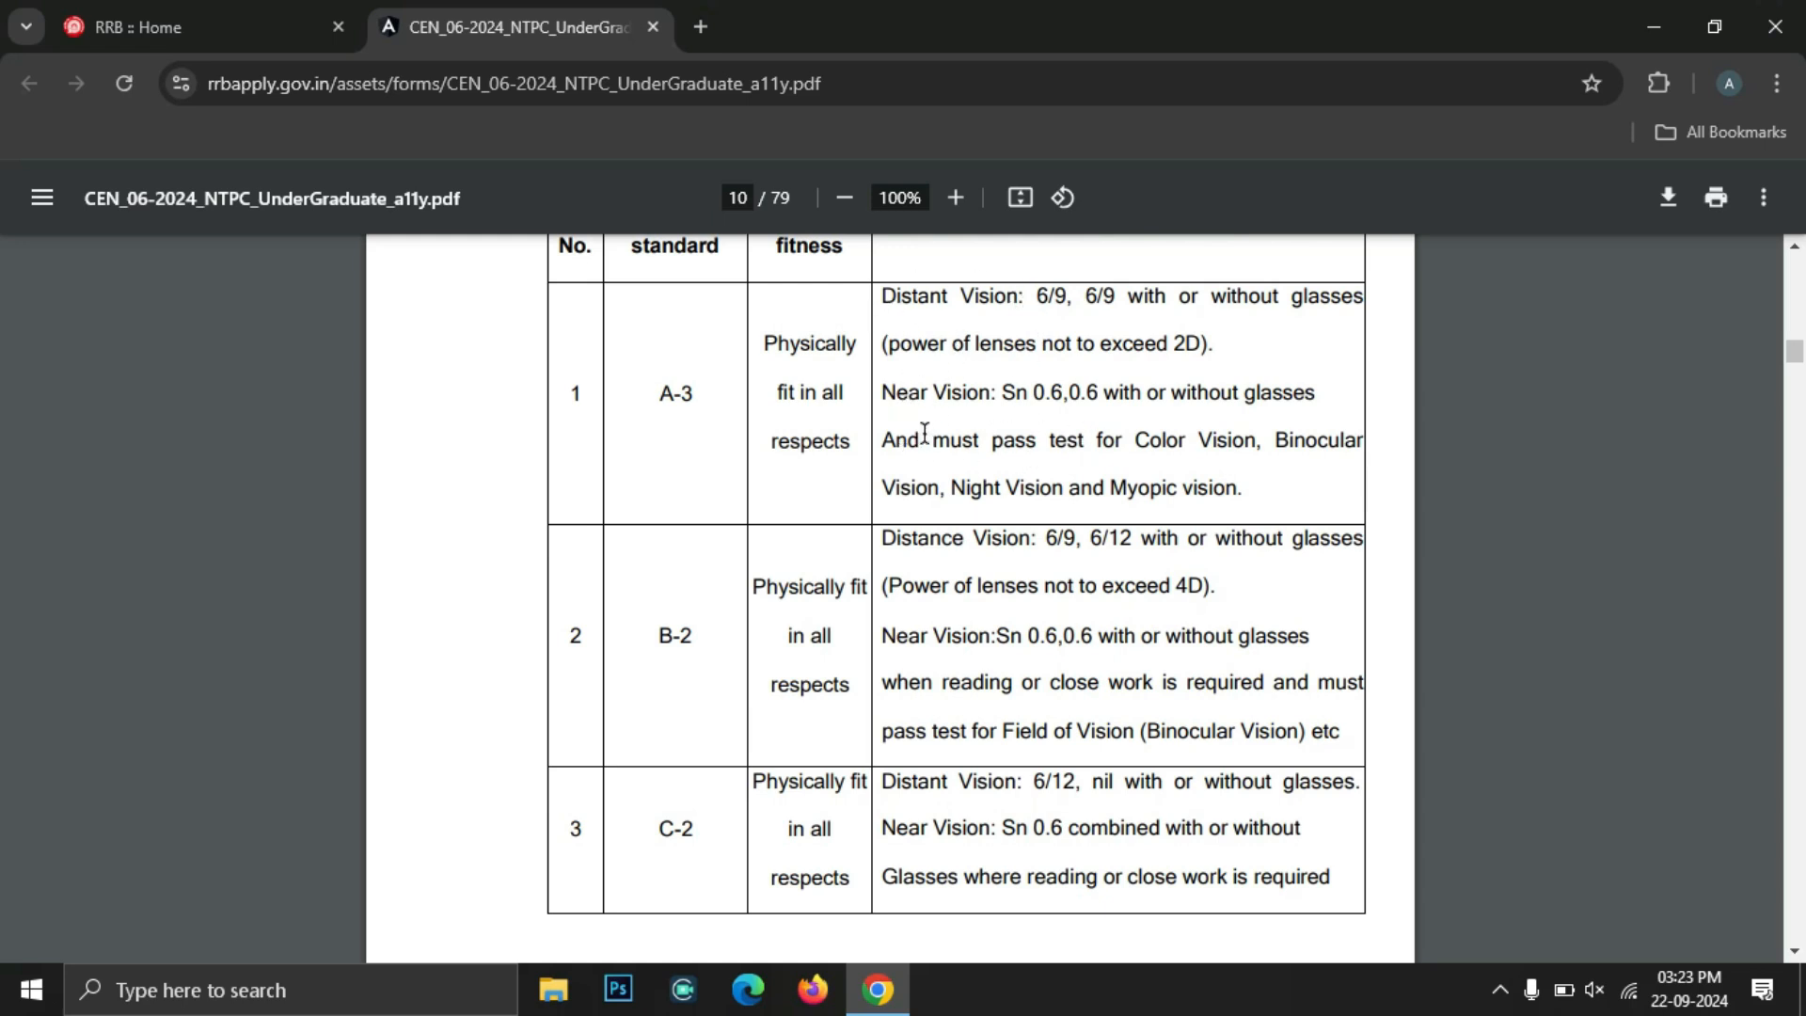
scroll(993, 419, "down", 1)
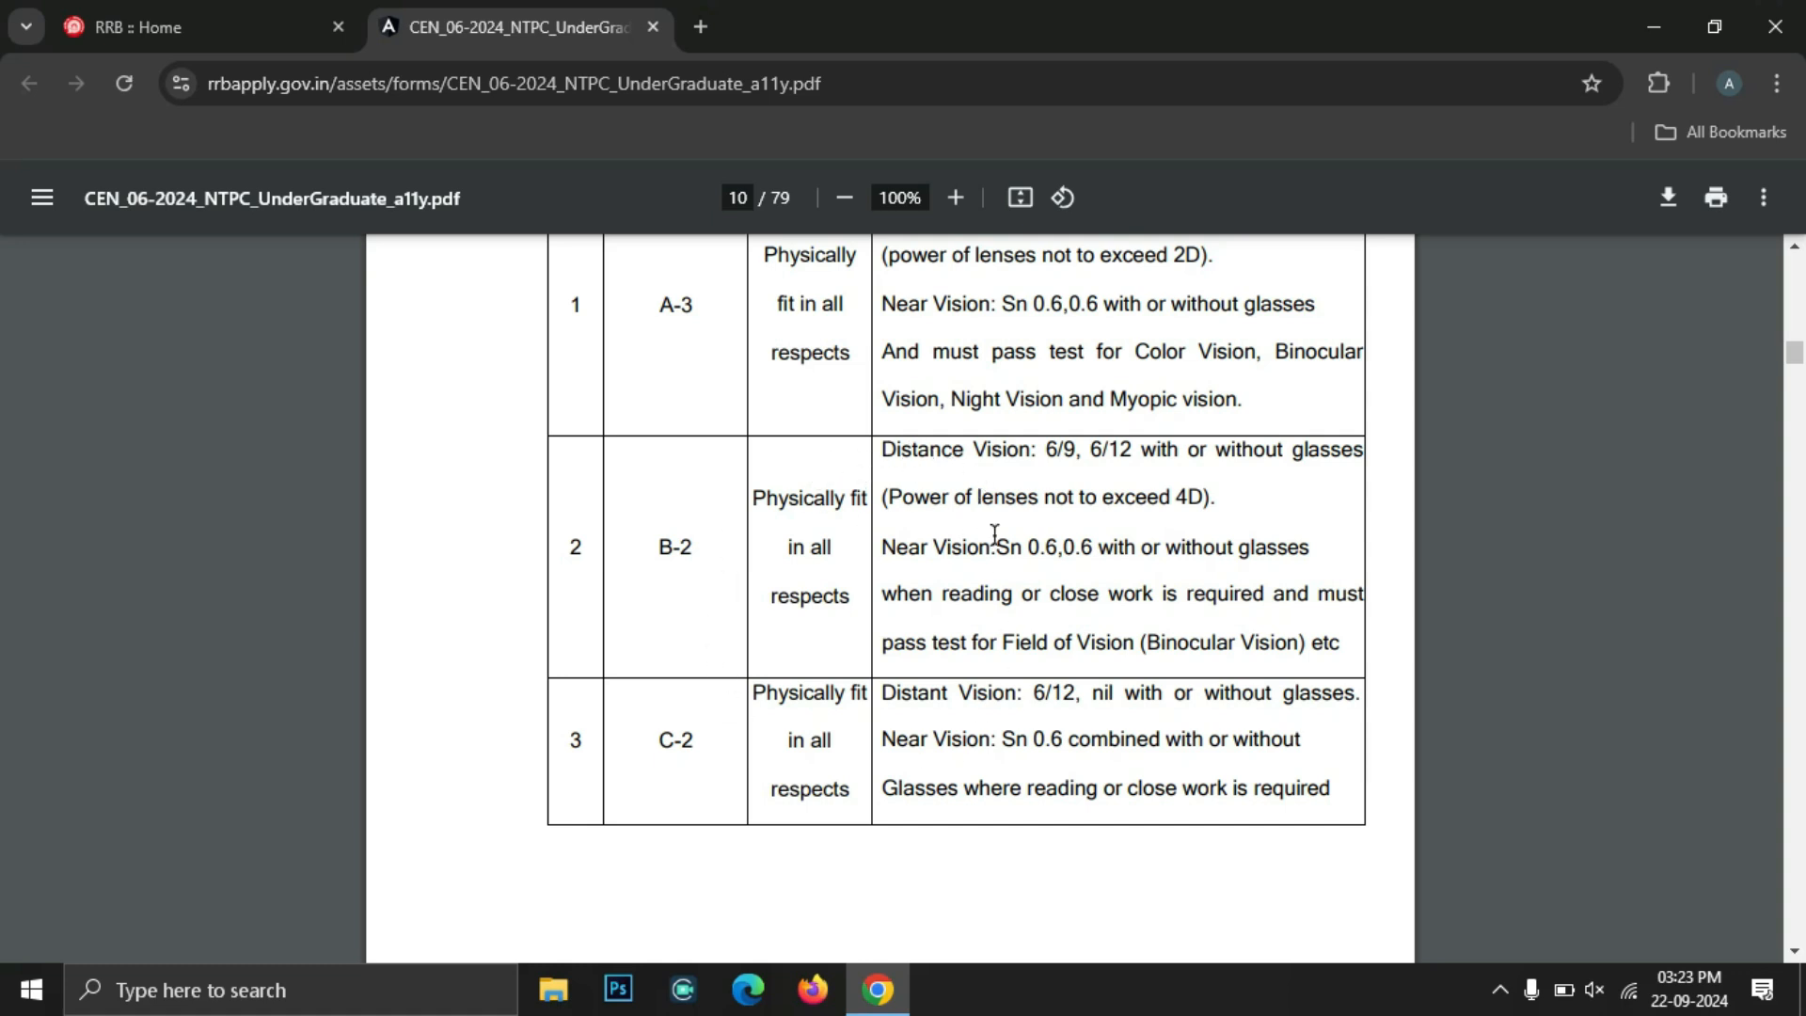
scroll(978, 455, "up", 1)
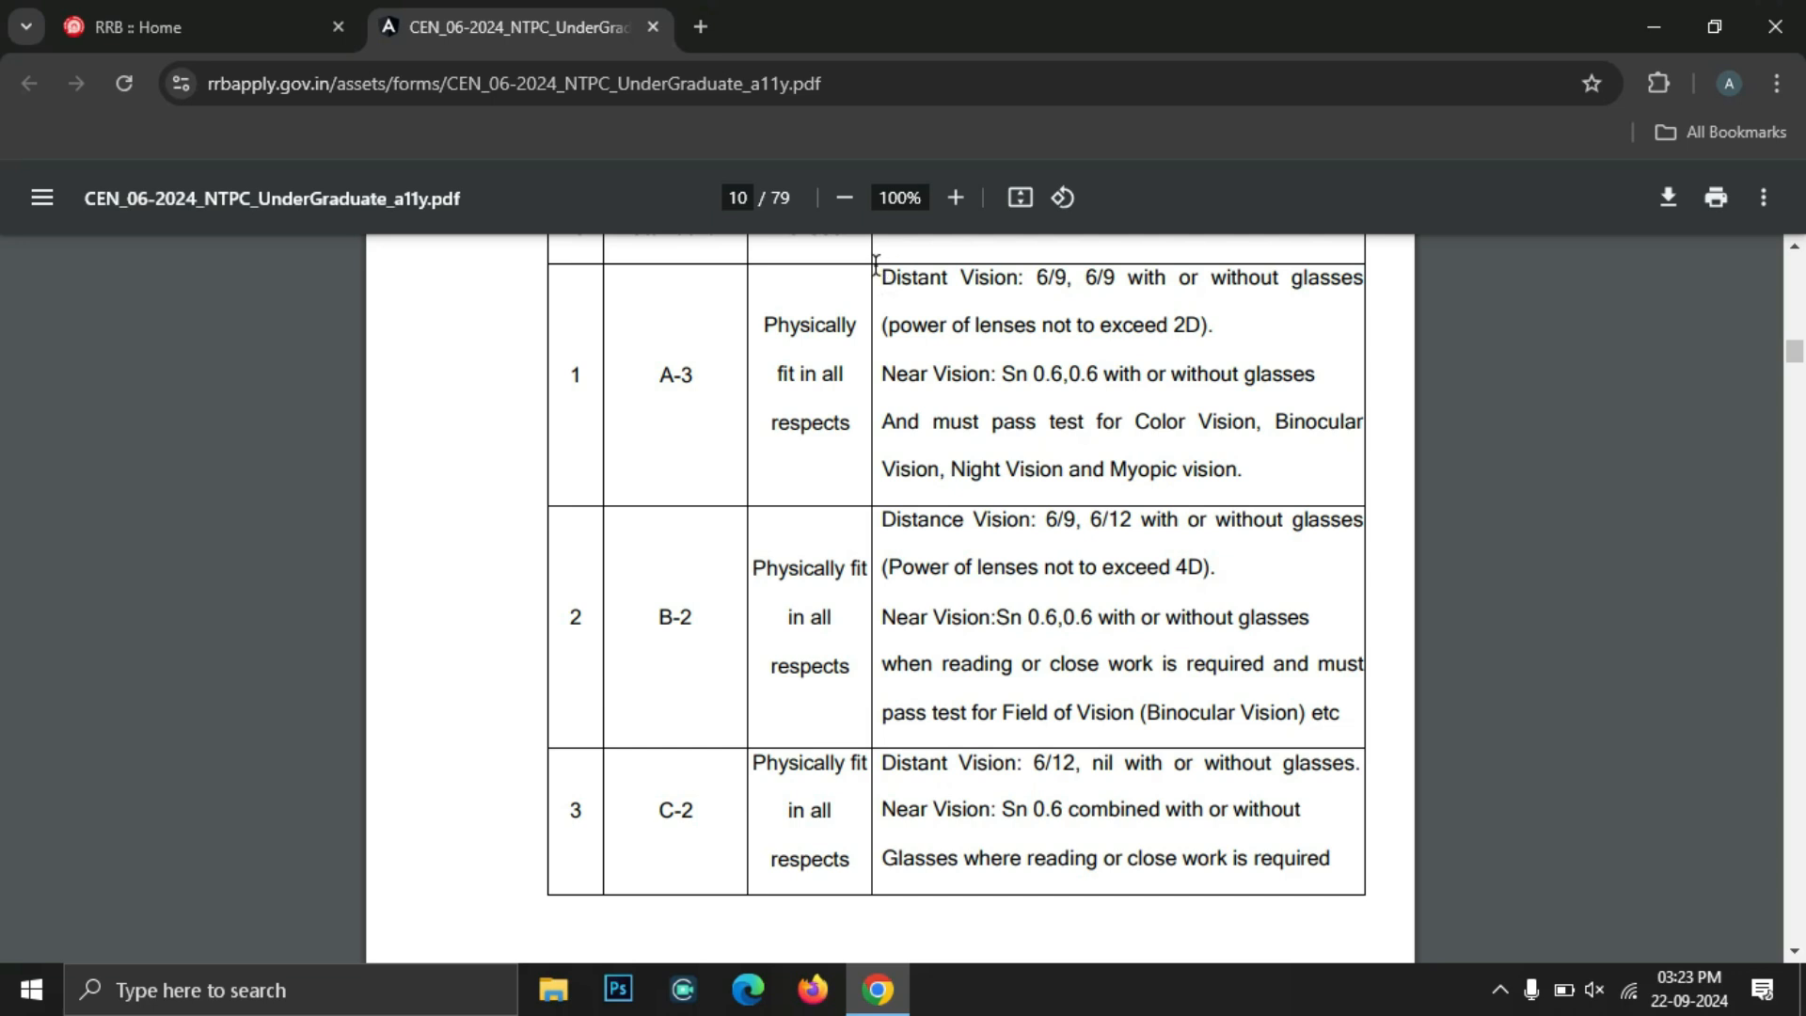
Highlight the A-3 visual acuity requirements, clear it, and continue to the Examination Fee table
left_click_drag(883, 268, 1264, 478)
left_click(660, 384)
scroll(662, 380, "up", 1)
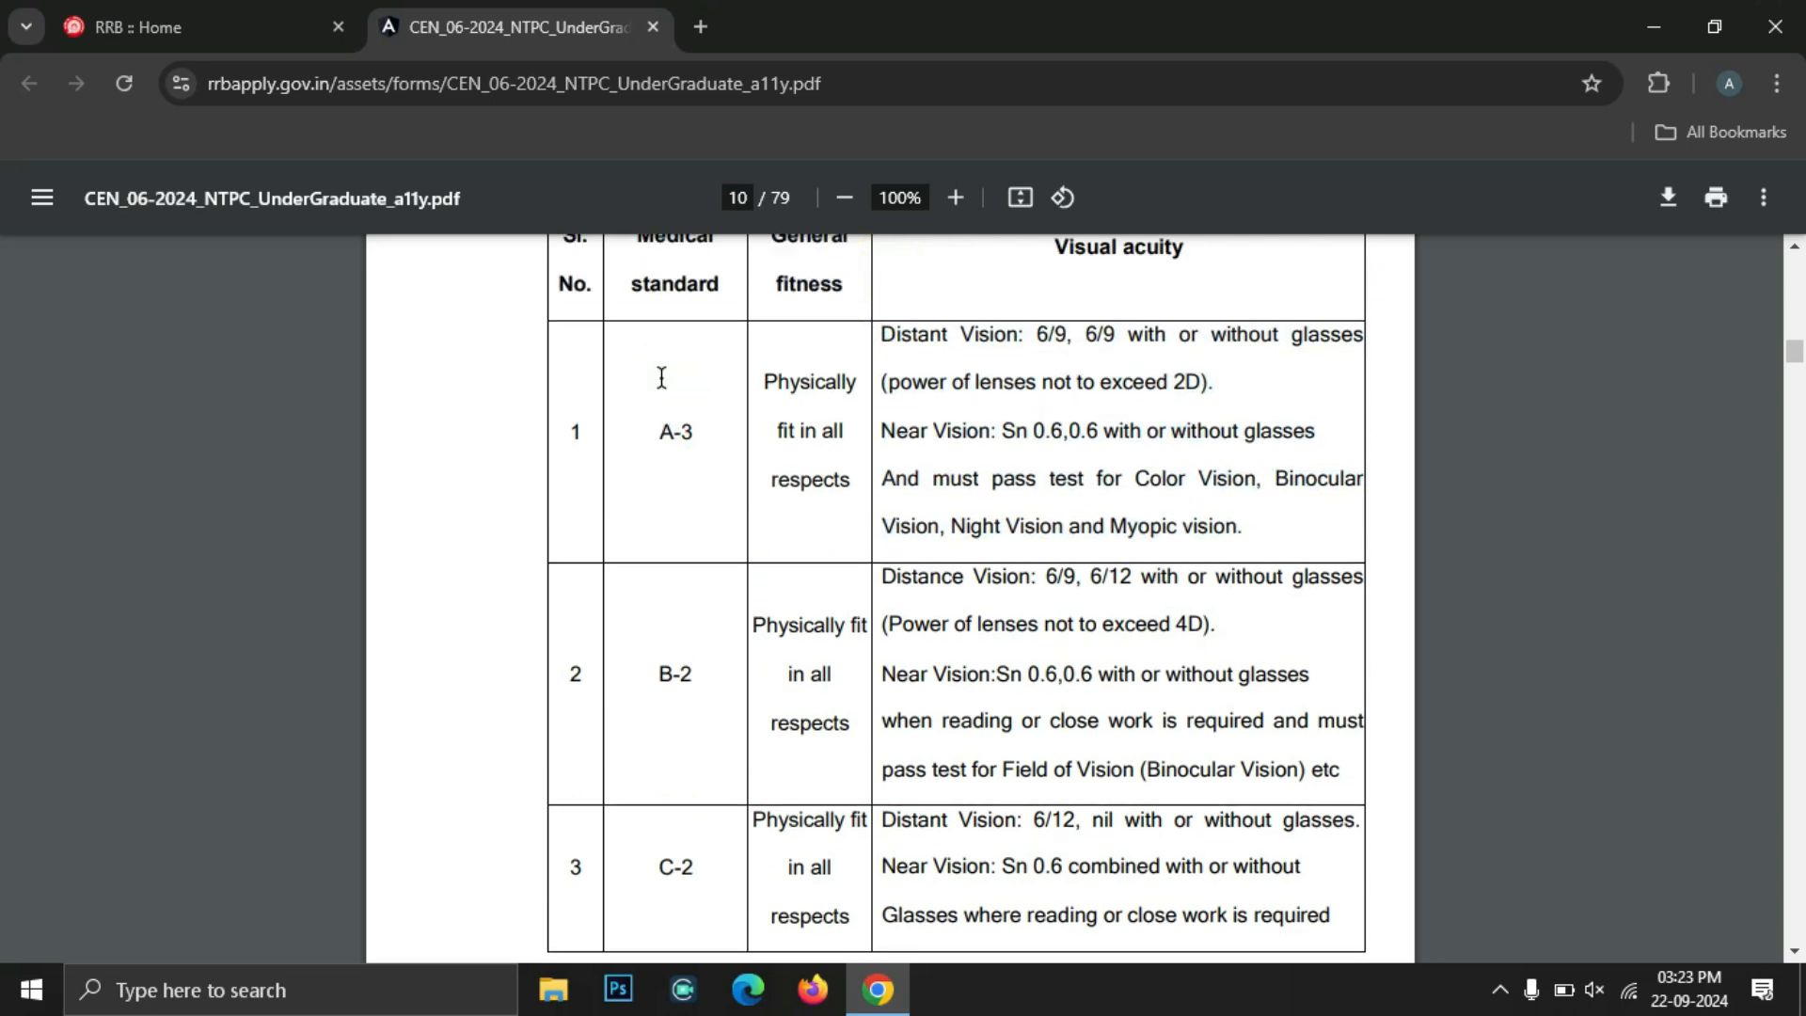
scroll(661, 378, "down", 1)
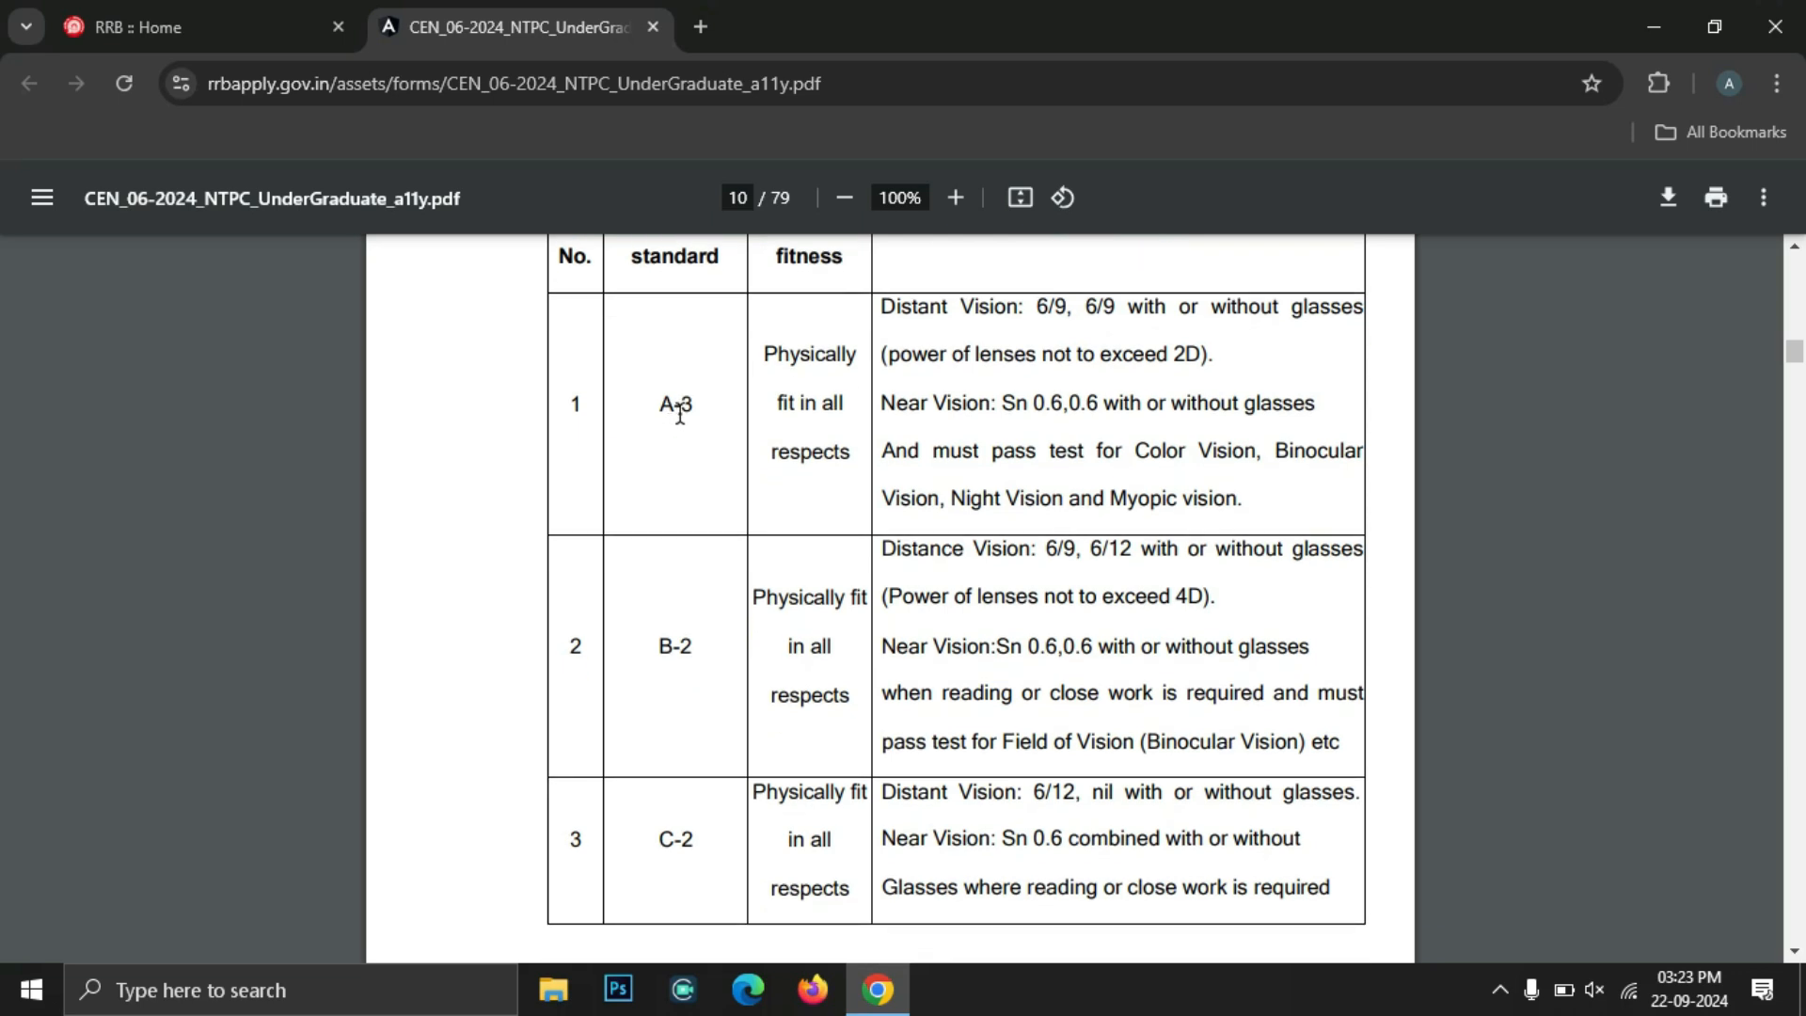
scroll(681, 817, "down", 1)
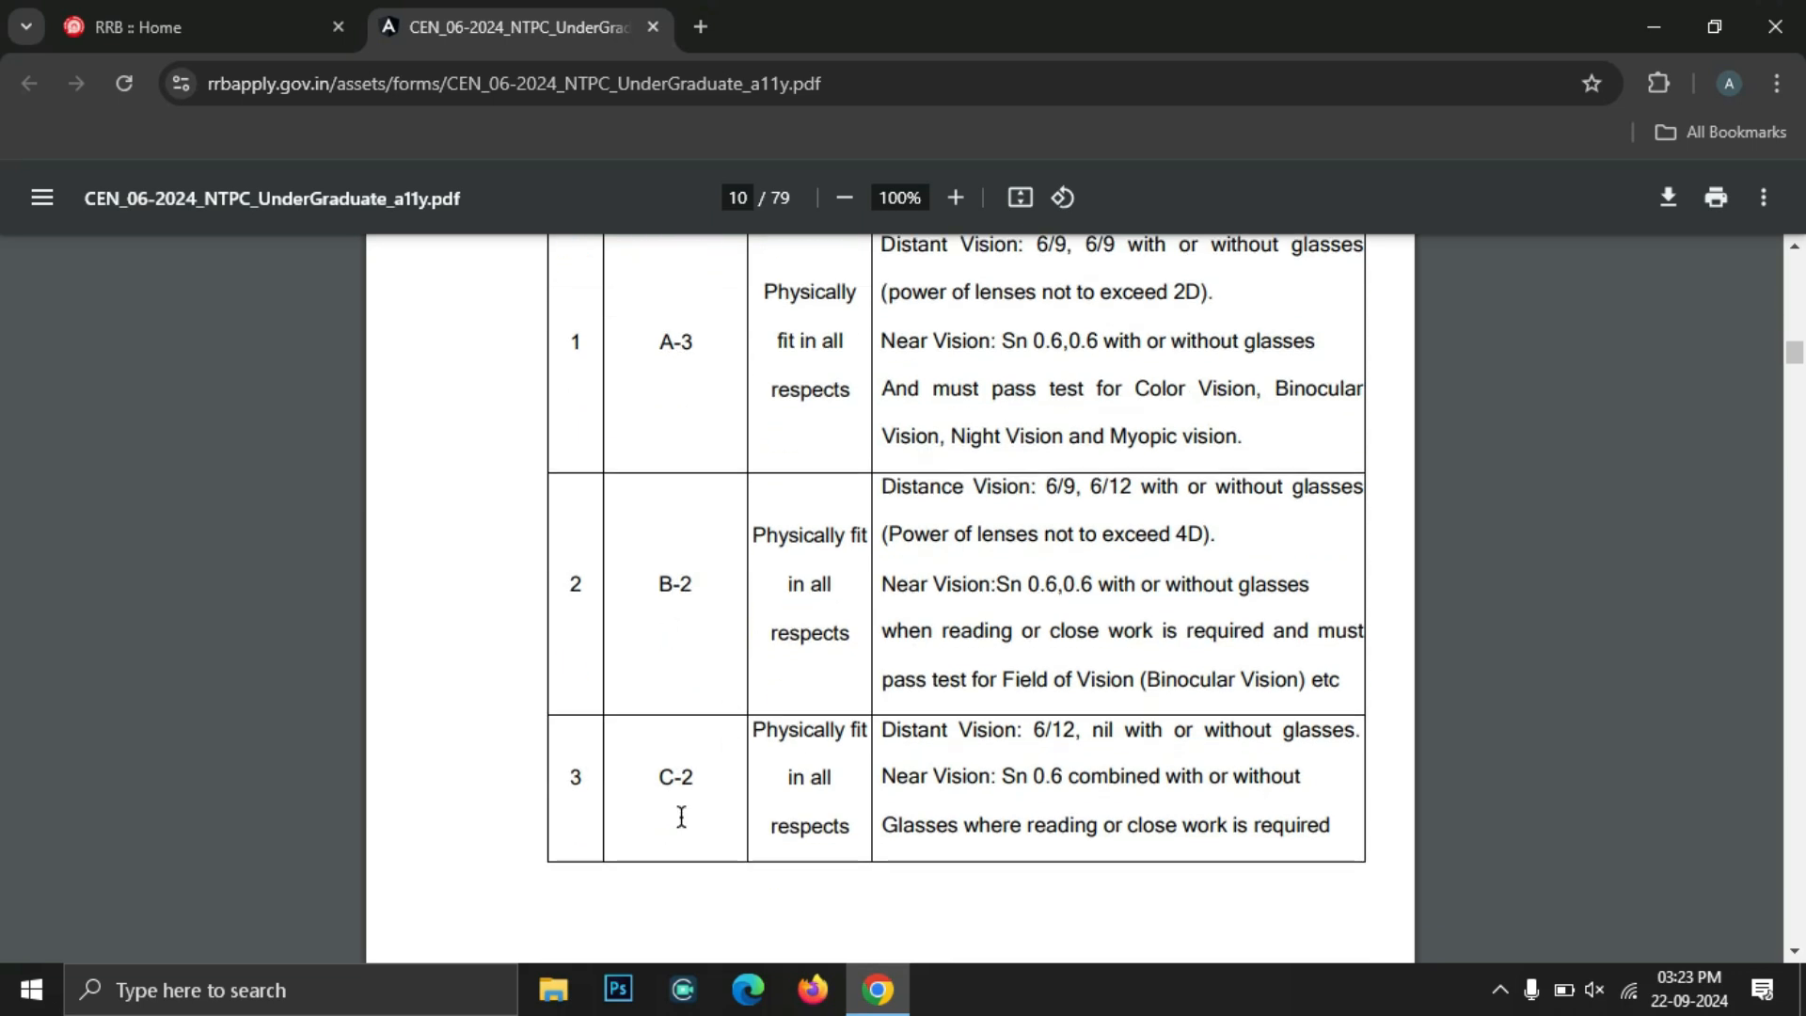
scroll(901, 637, "down", 5)
Highlight the Rs 250 concession amount in the examination fee table, then clear it
scroll(901, 636, "down", 15)
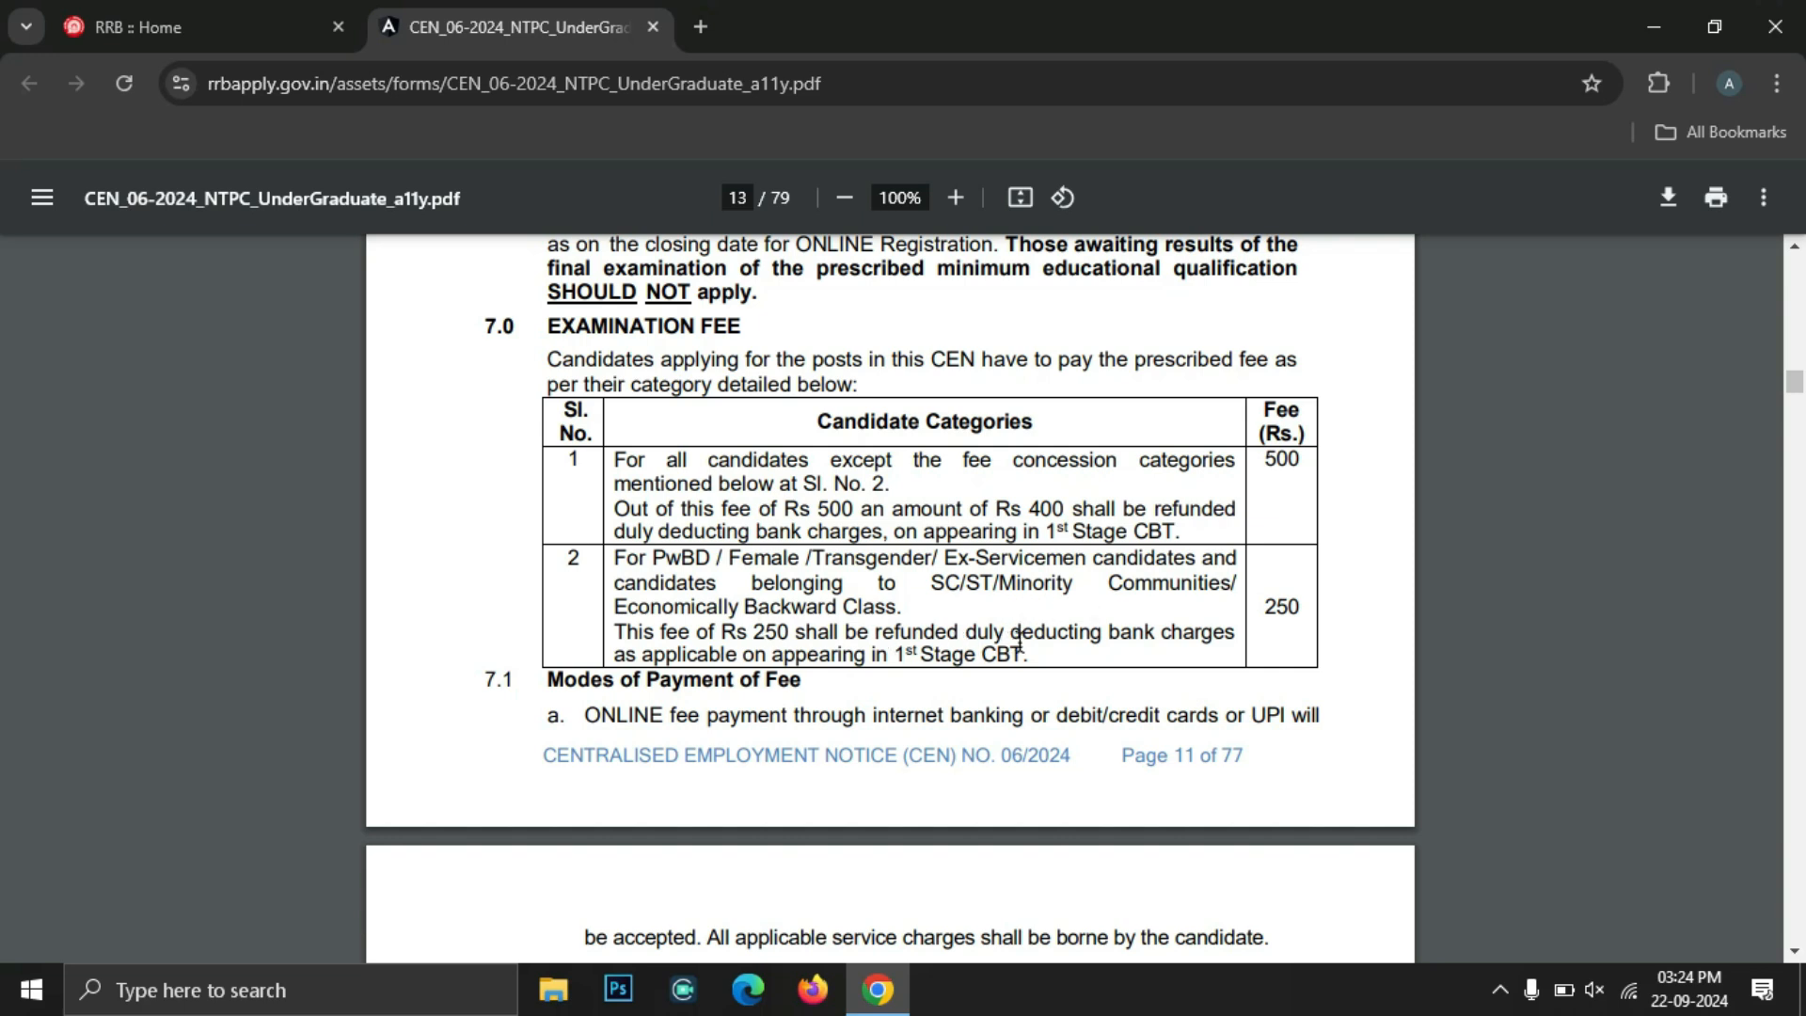
double_click(775, 636)
left_click(910, 625)
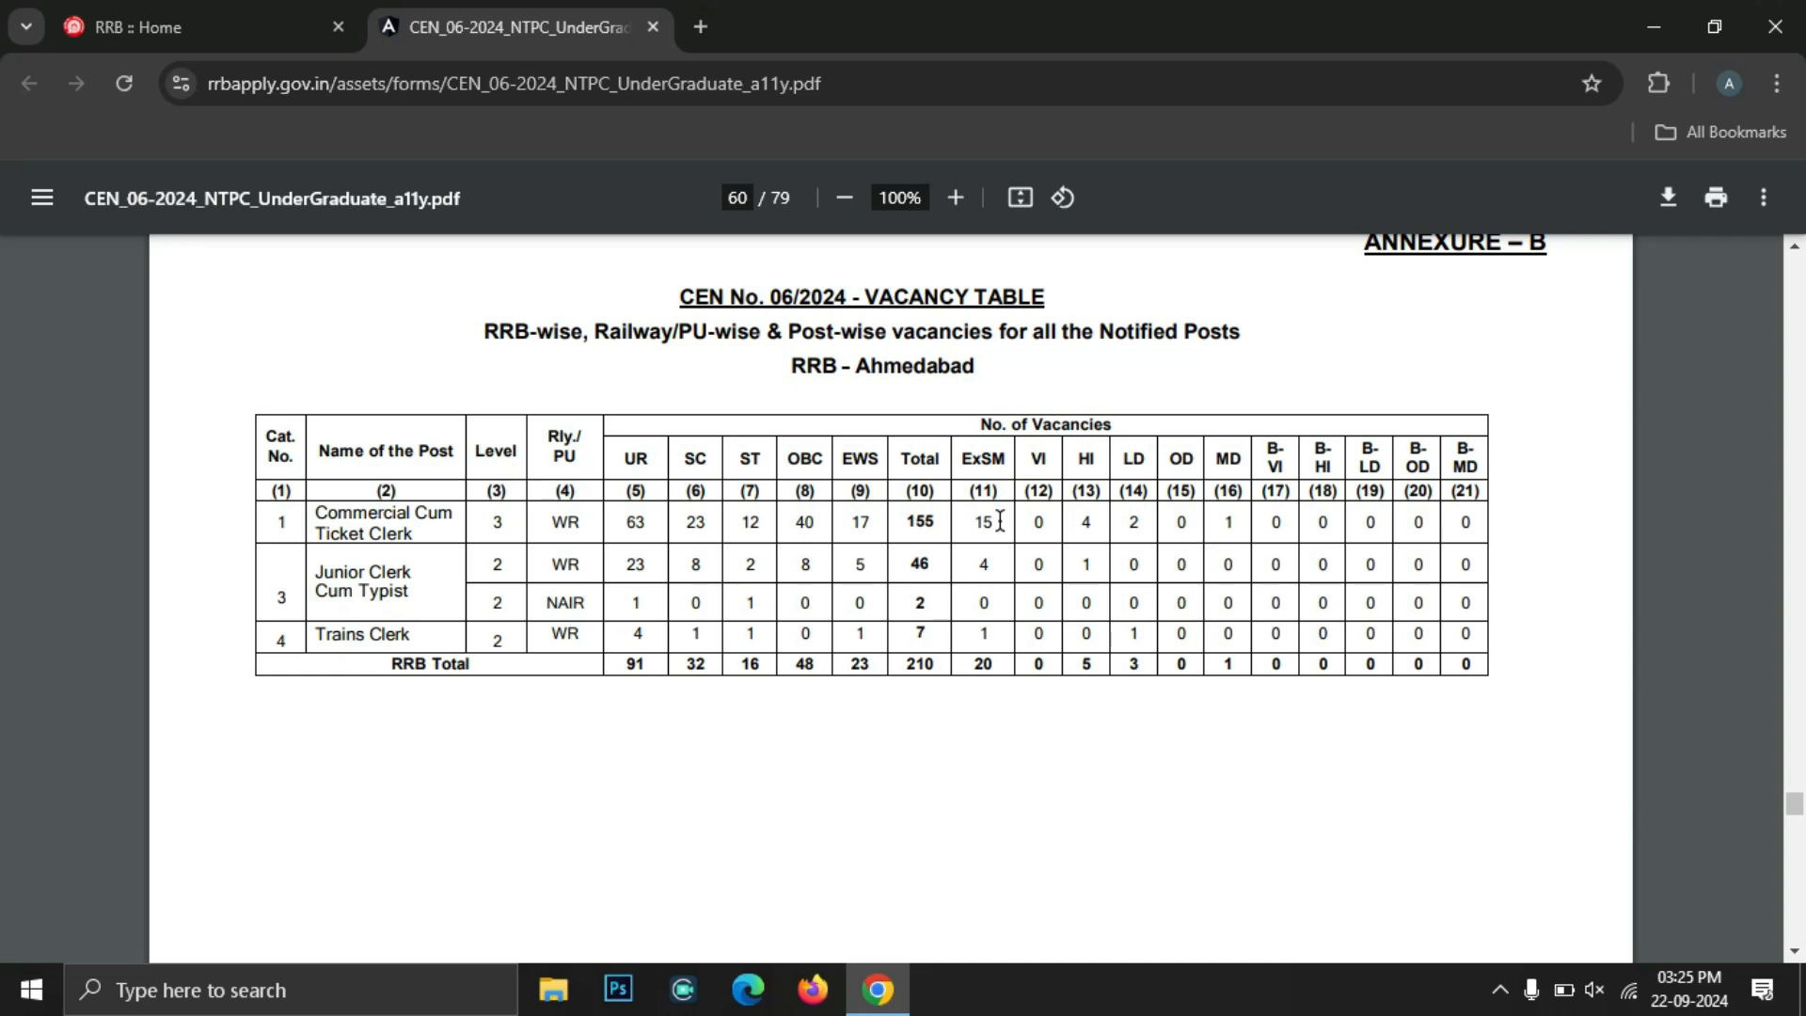
scroll(999, 520, "up", 1)
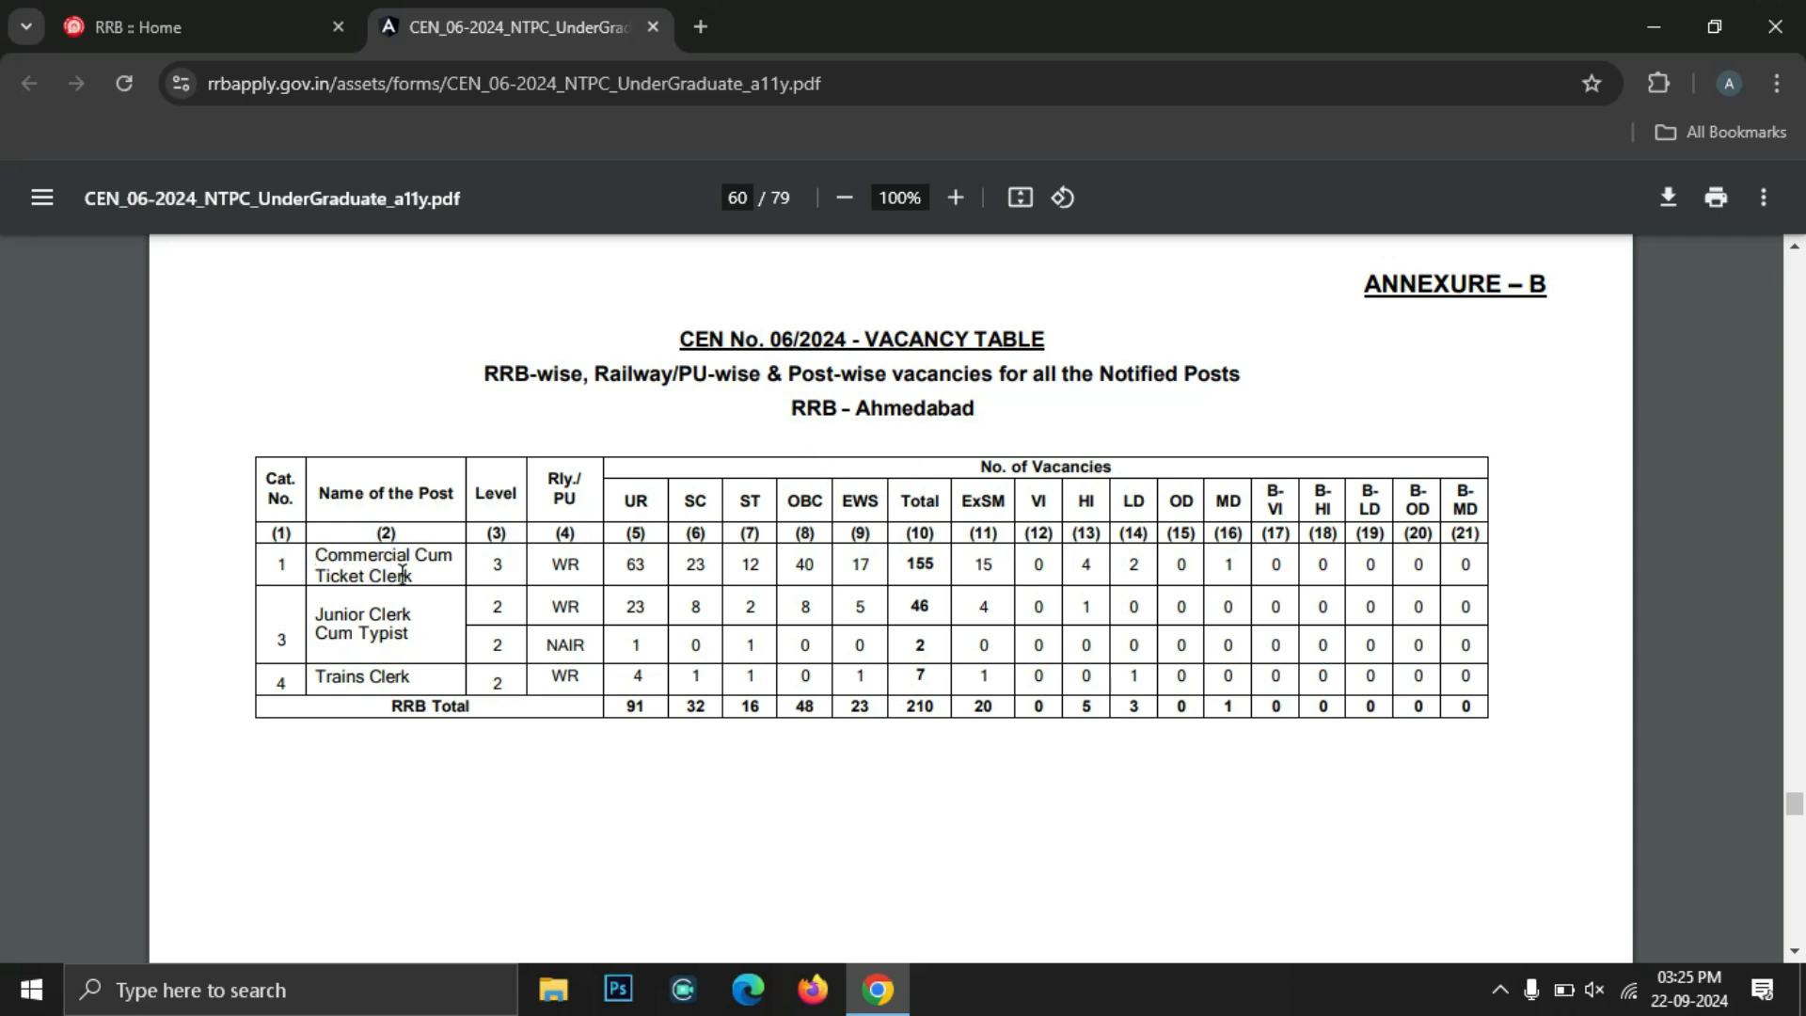
Highlight vacancy figures 63 UR, 23 SC, 155 total and RRB Total 210, then close the notice
double_click(643, 563)
double_click(700, 569)
double_click(918, 562)
double_click(915, 703)
left_click(922, 712)
scroll(927, 710, "down", 10)
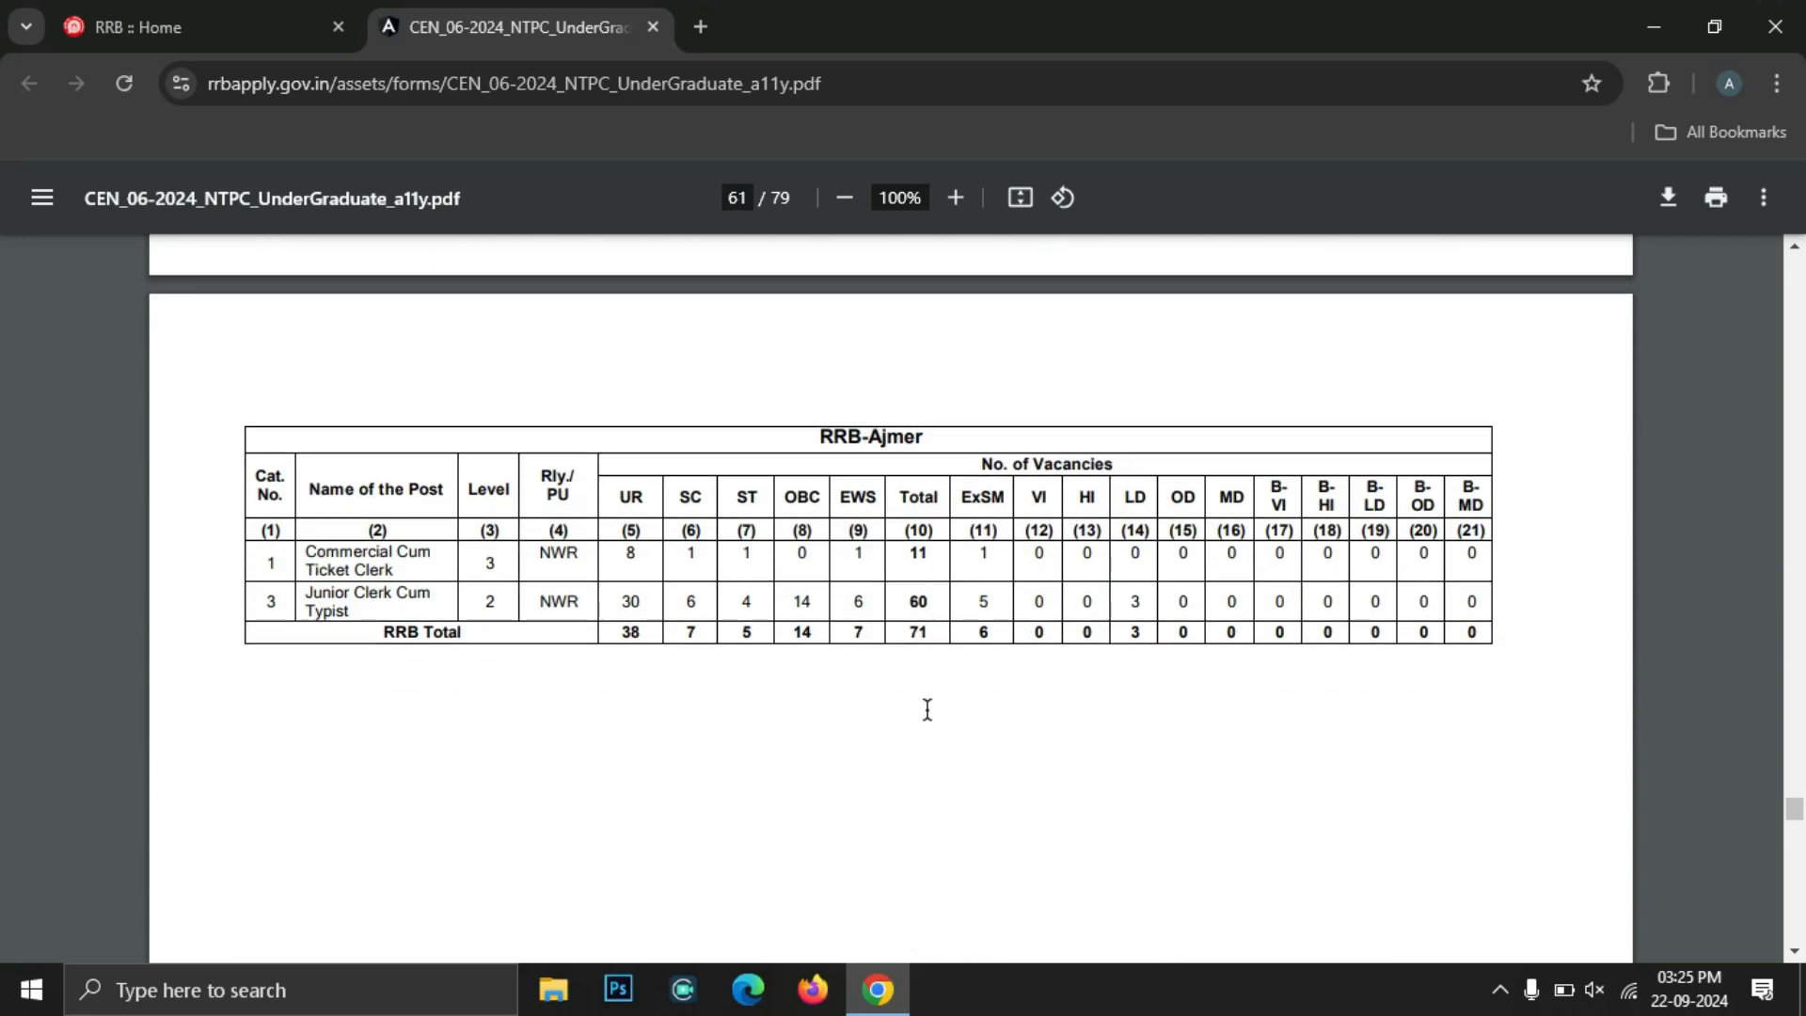
scroll(978, 523, "down", 7)
key("ctrl+w")
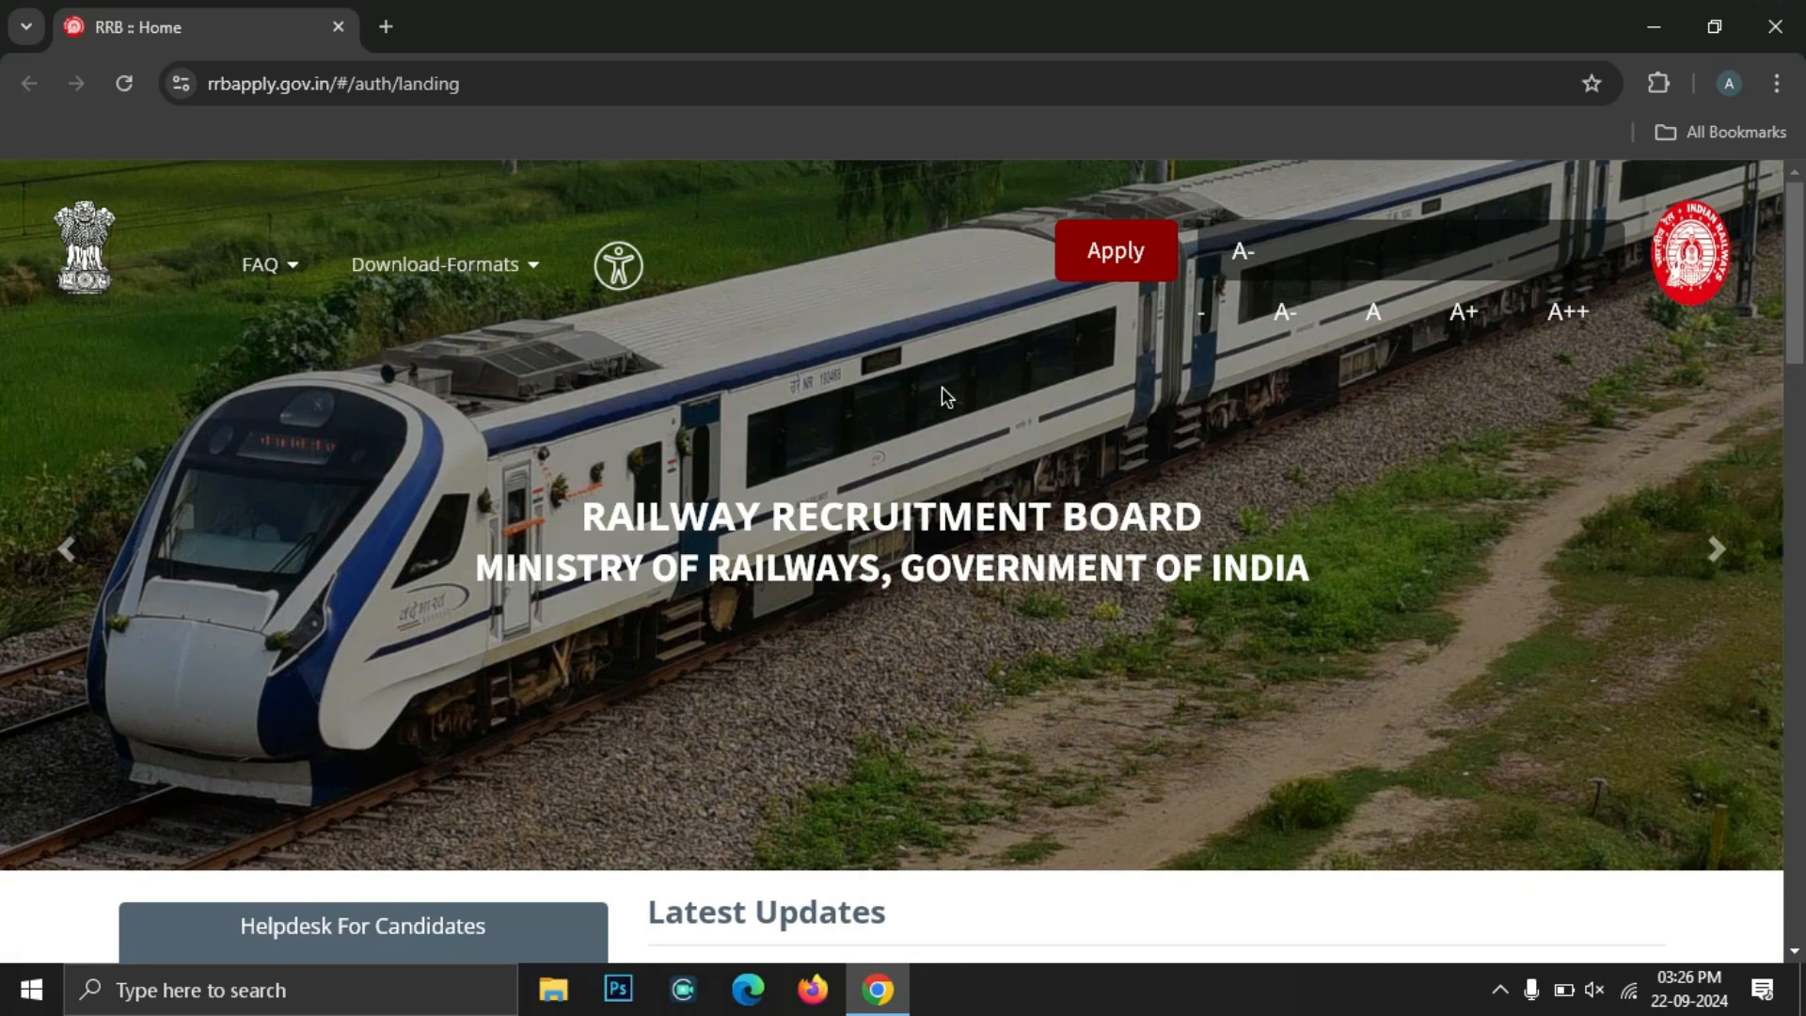
Choose Create An Account from the Apply dropdown on the portal
left_click(274, 79)
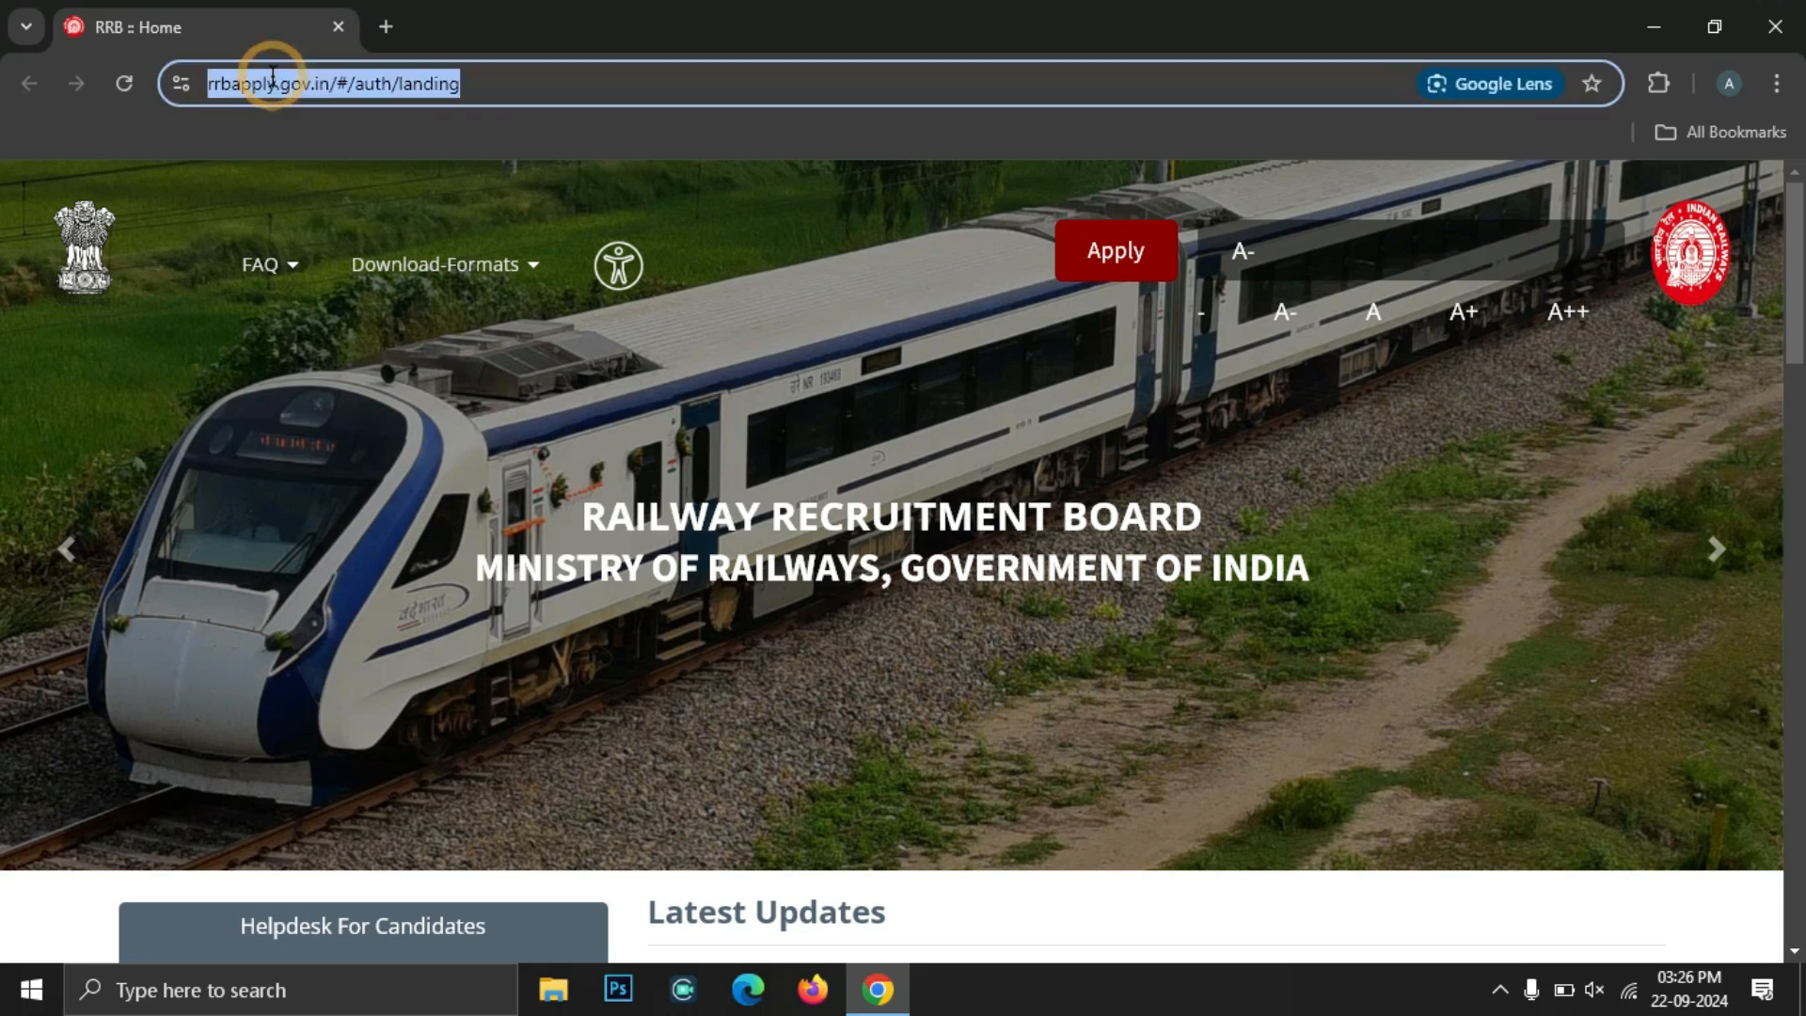
left_click(977, 392)
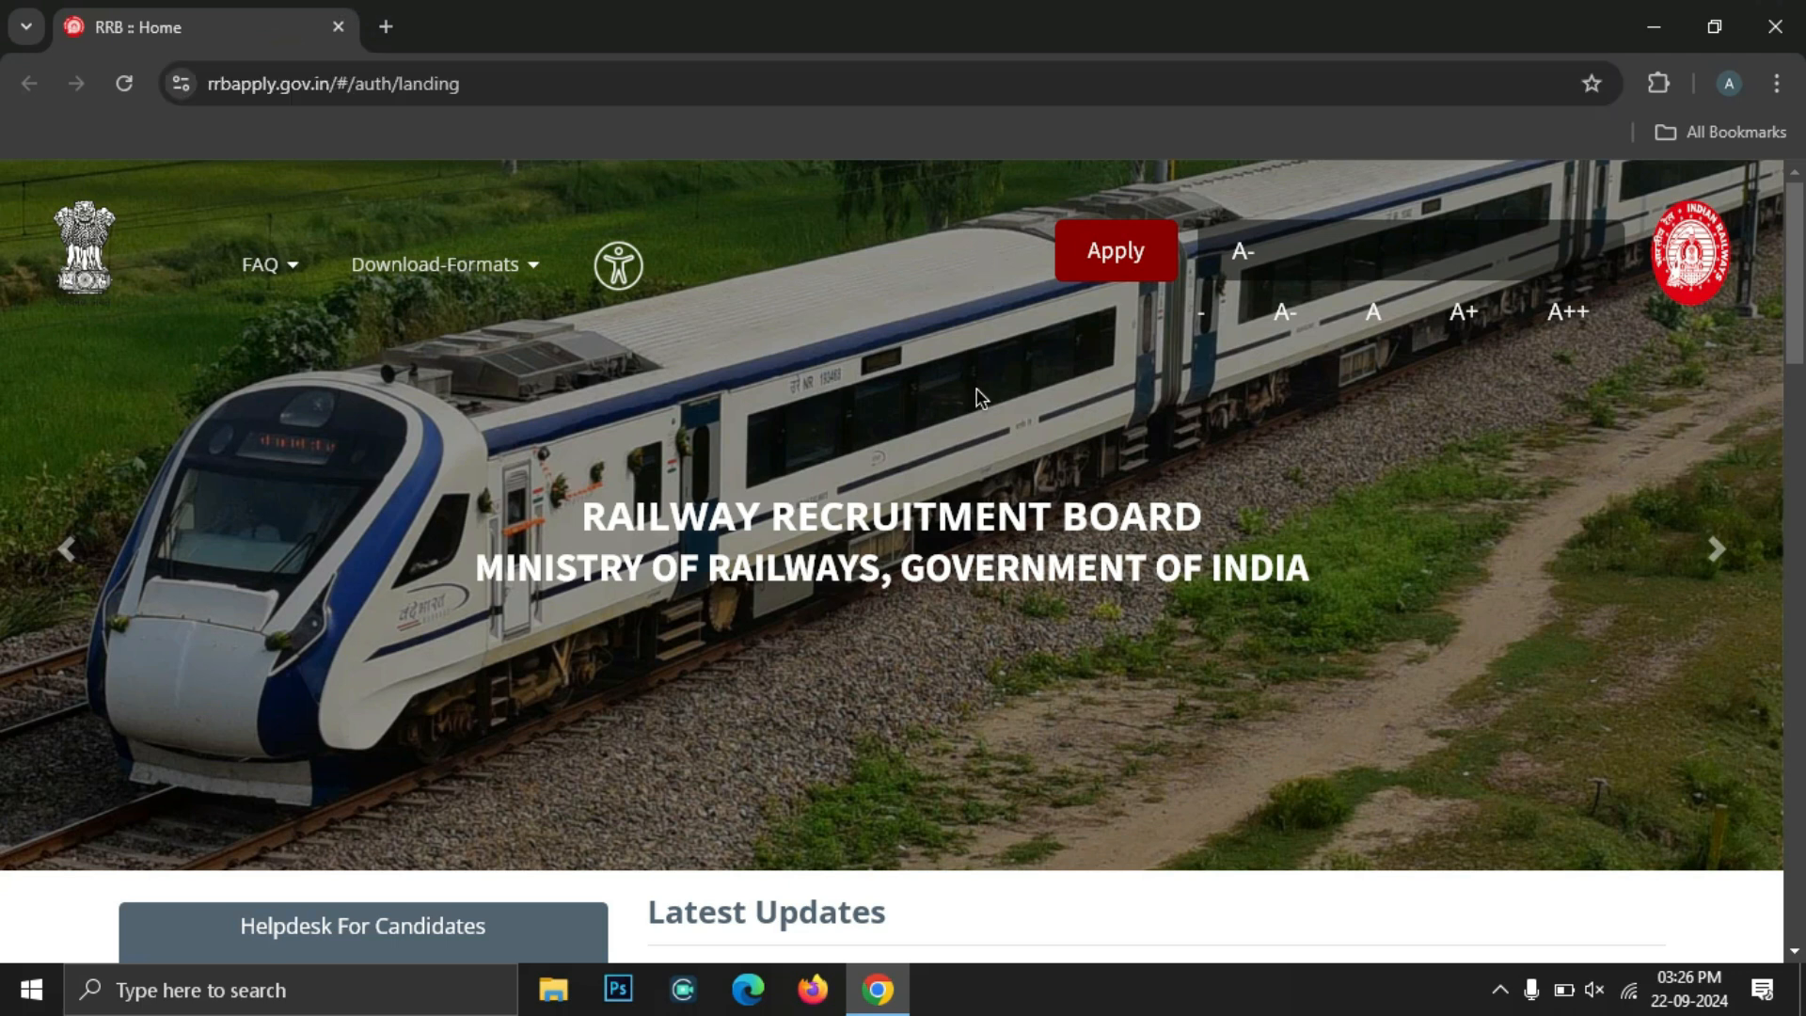
left_click(1110, 263)
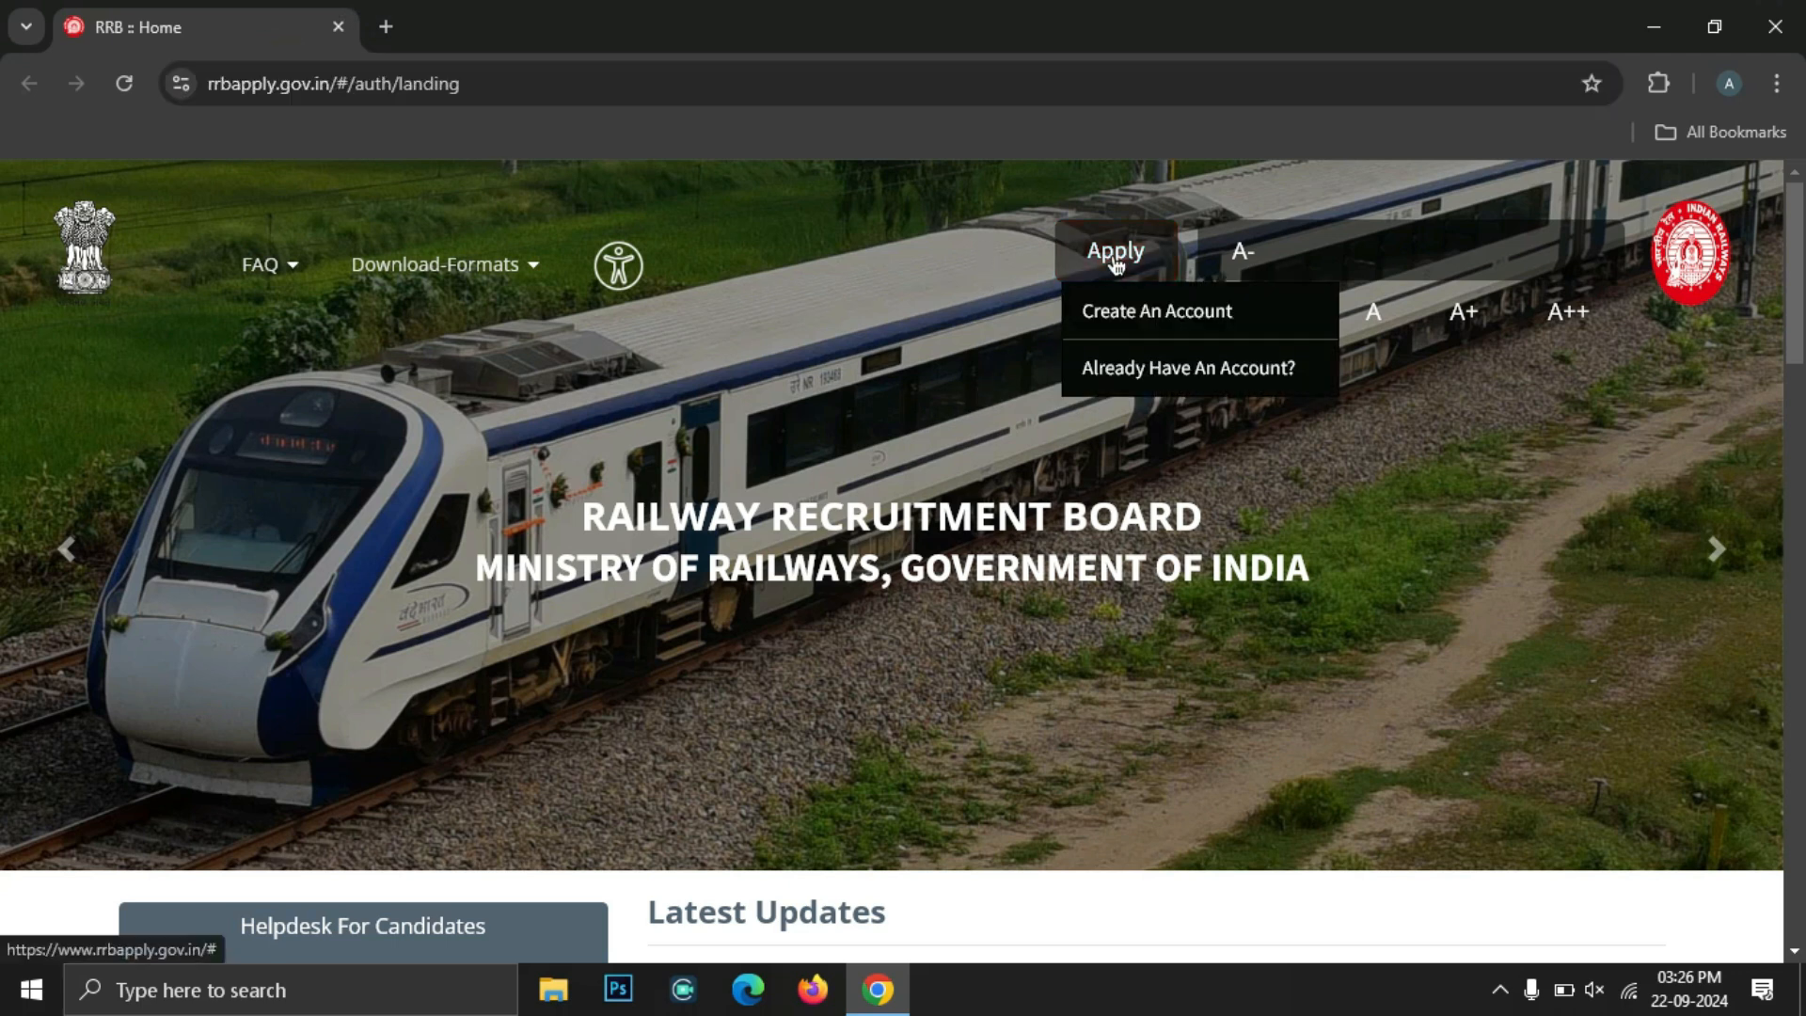
left_click(1145, 312)
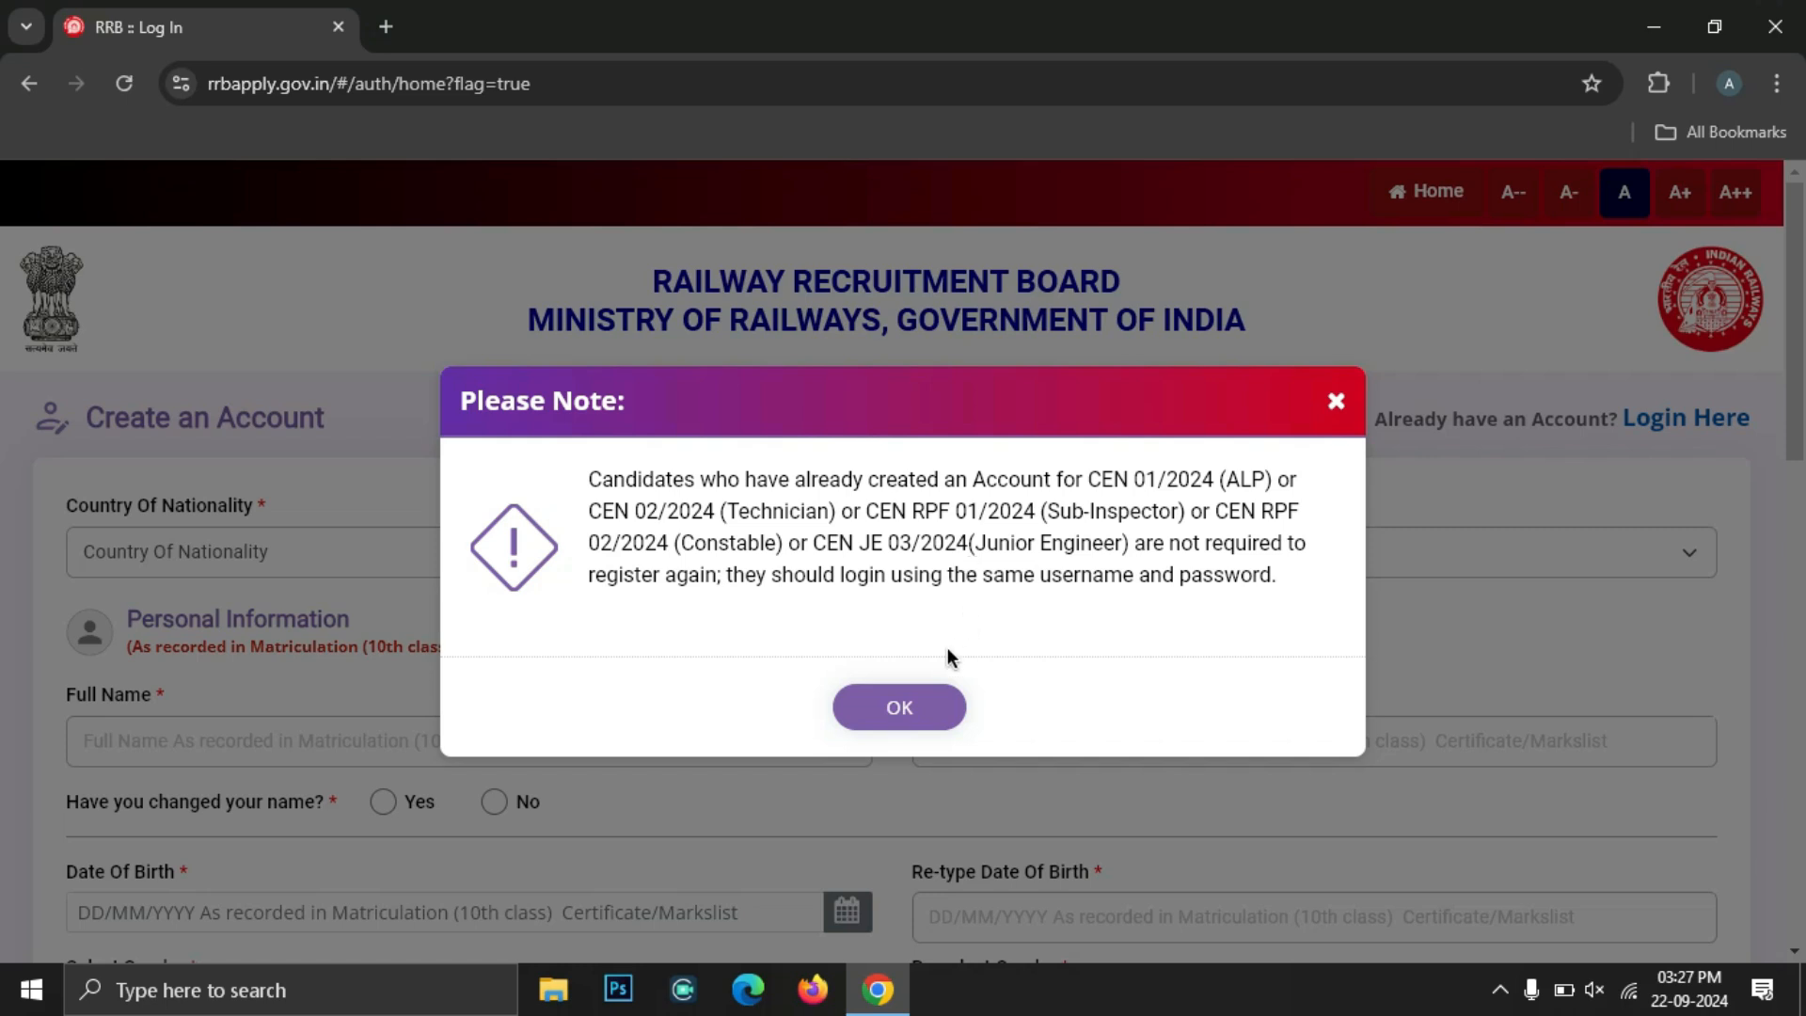
Dismiss the existing-accounts note and set nationality to India
left_click(896, 712)
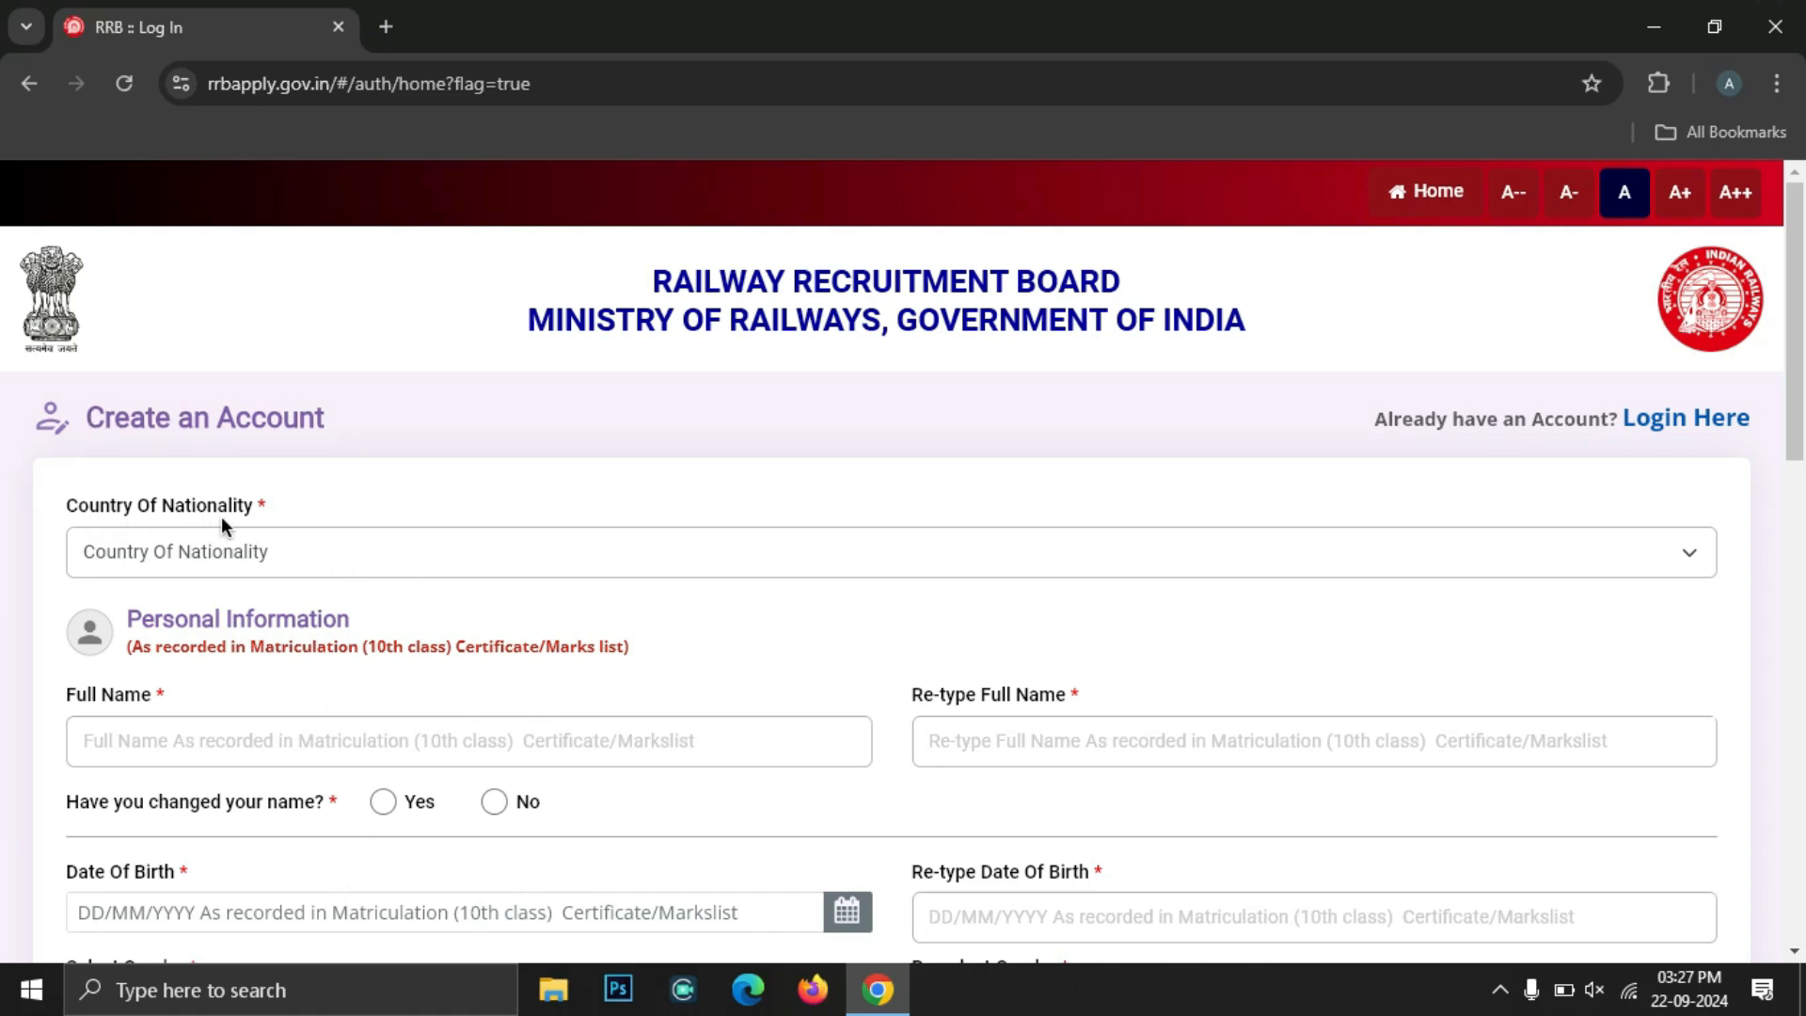
left_click(264, 550)
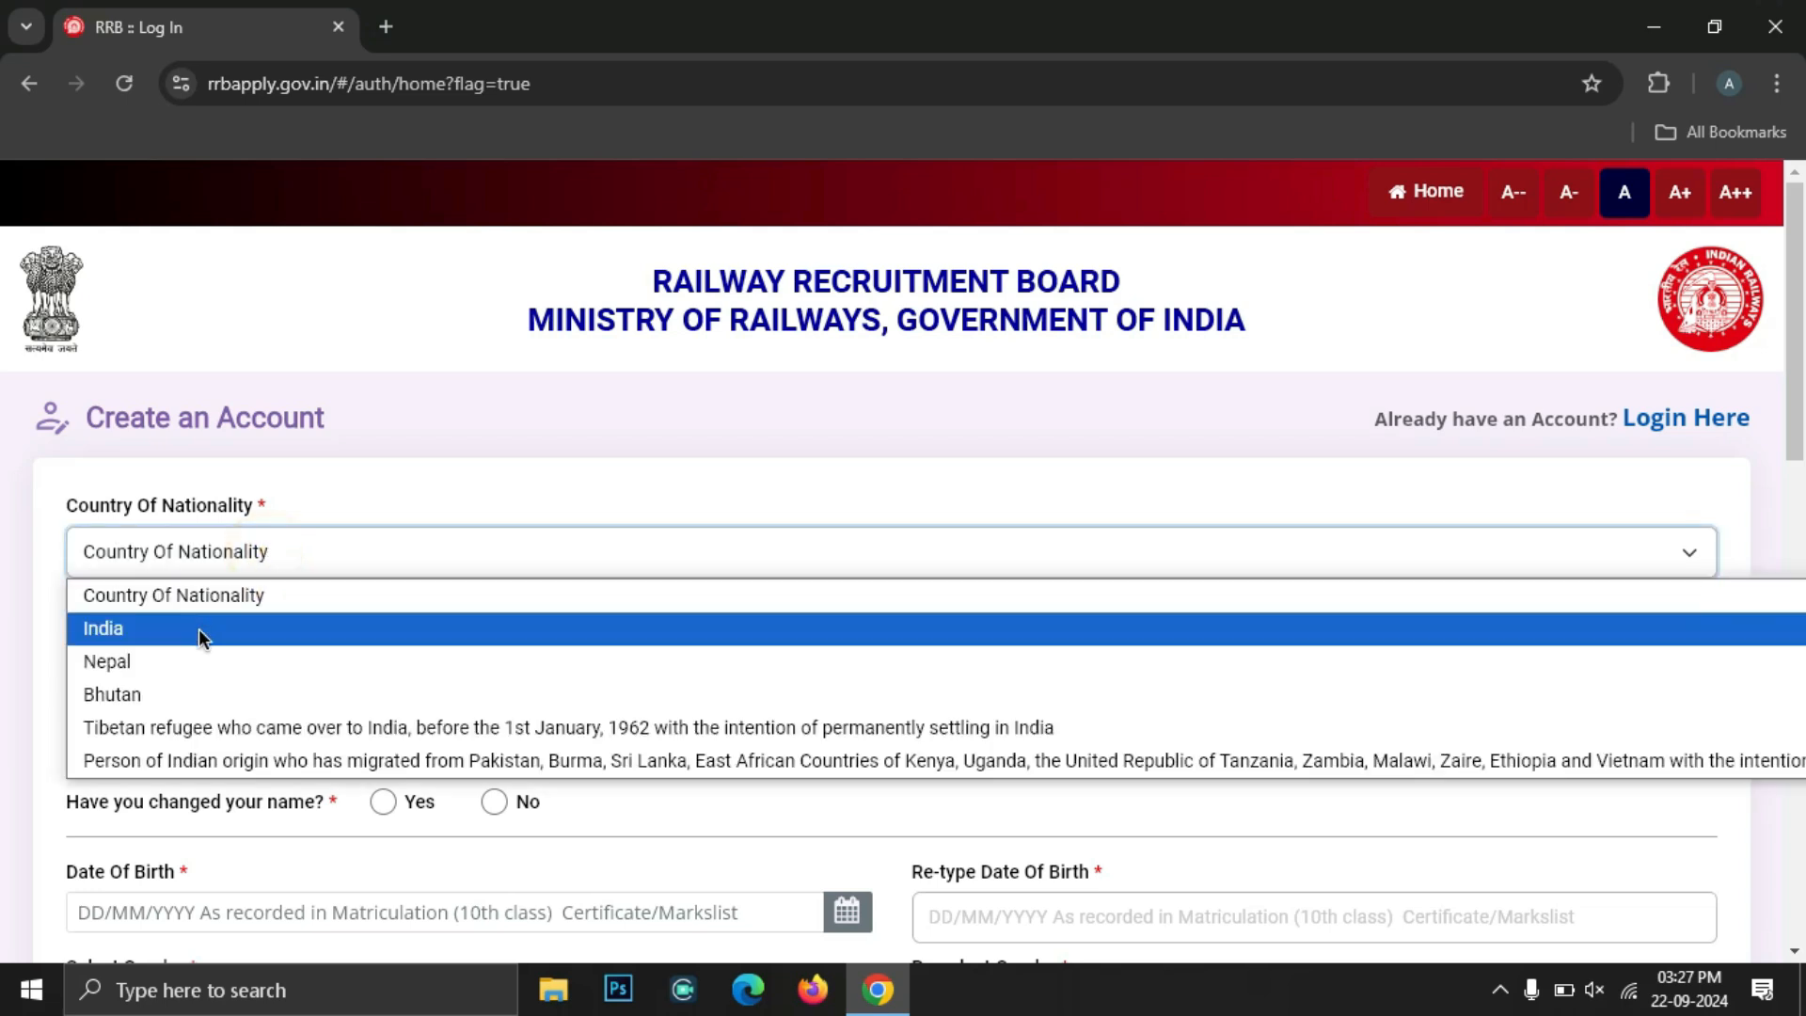
left_click(199, 629)
scroll(200, 628, "down", 4)
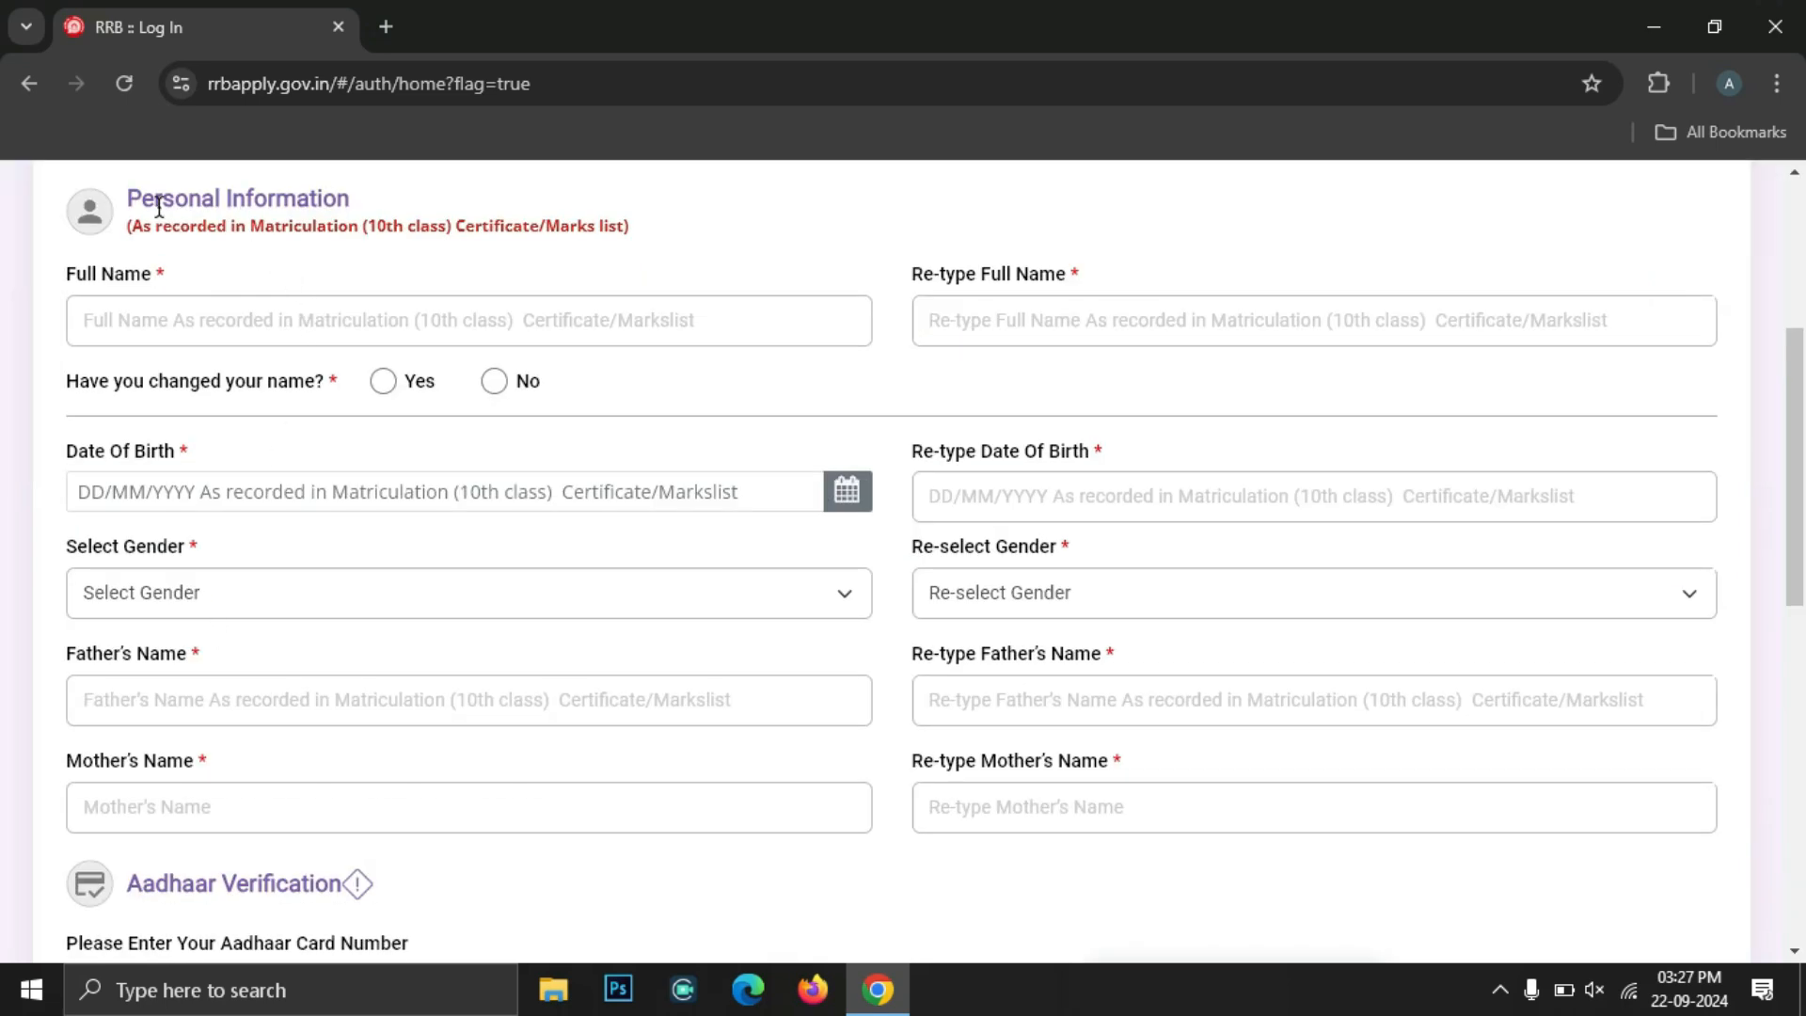
Enter and retype the full name, then answer Yes to the changed-name question
left_click(130, 309)
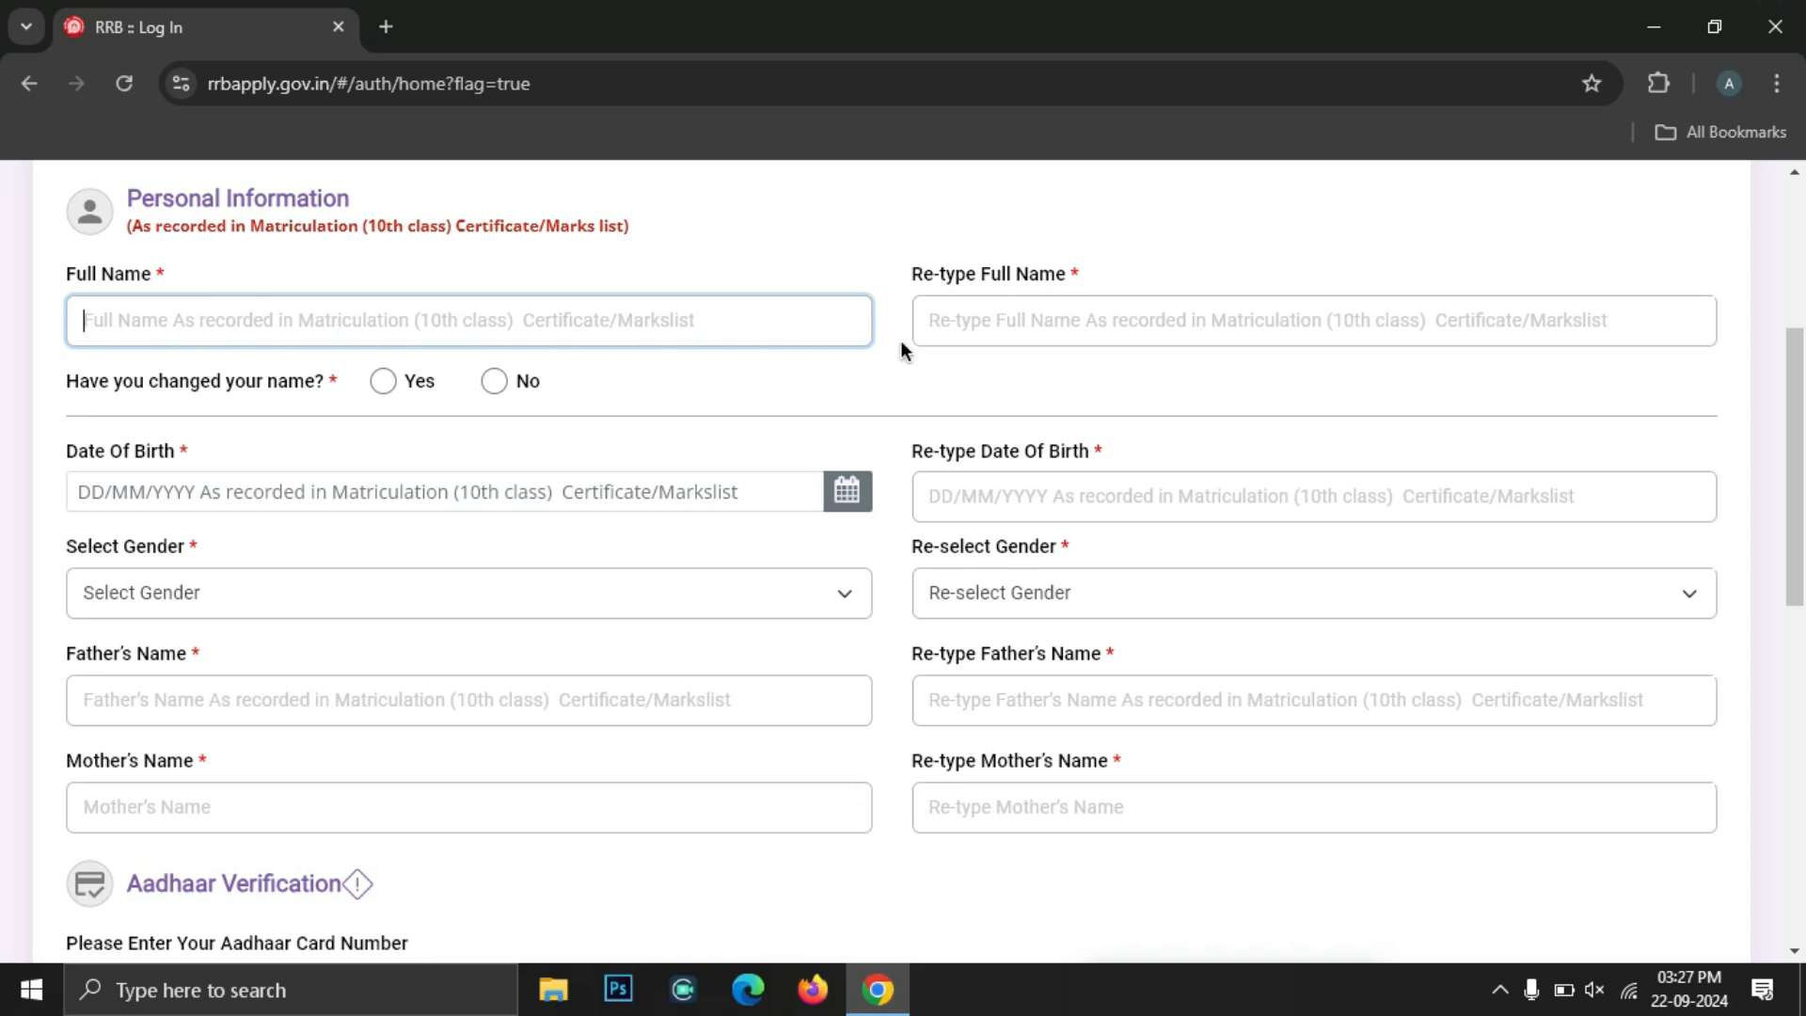
left_click(1002, 324)
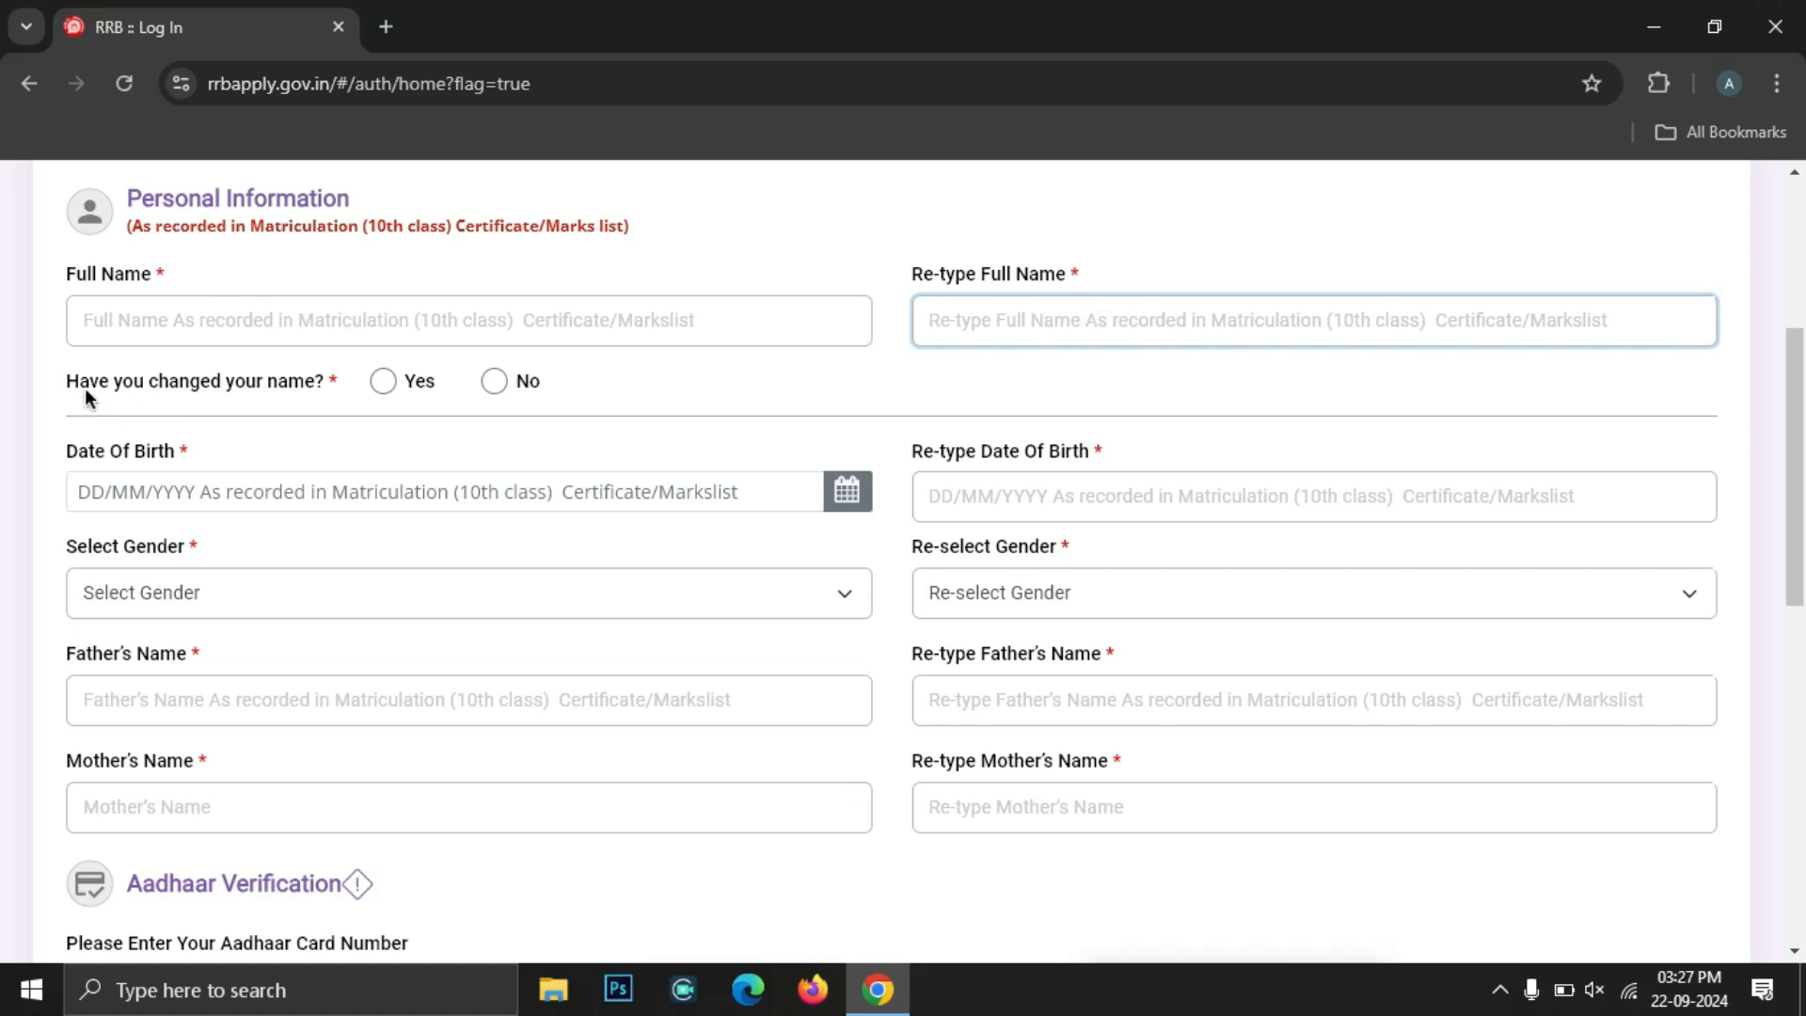
left_click_drag(58, 383, 303, 389)
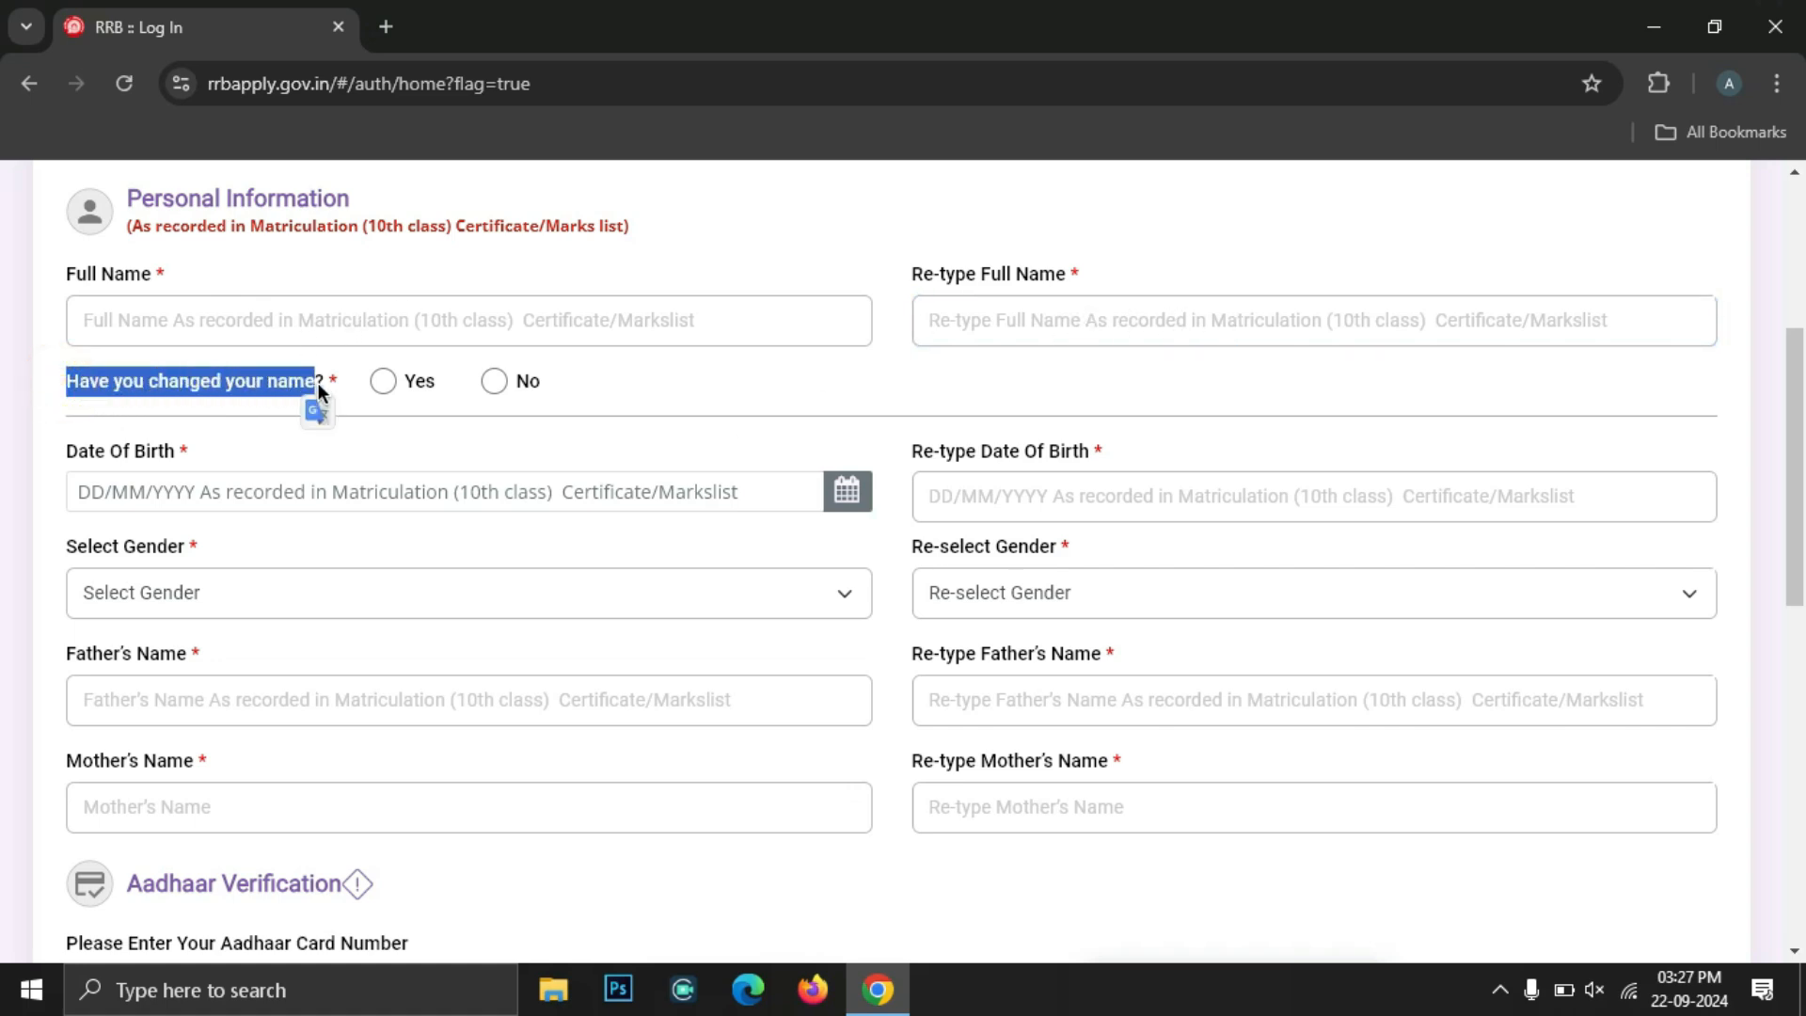
left_click(415, 385)
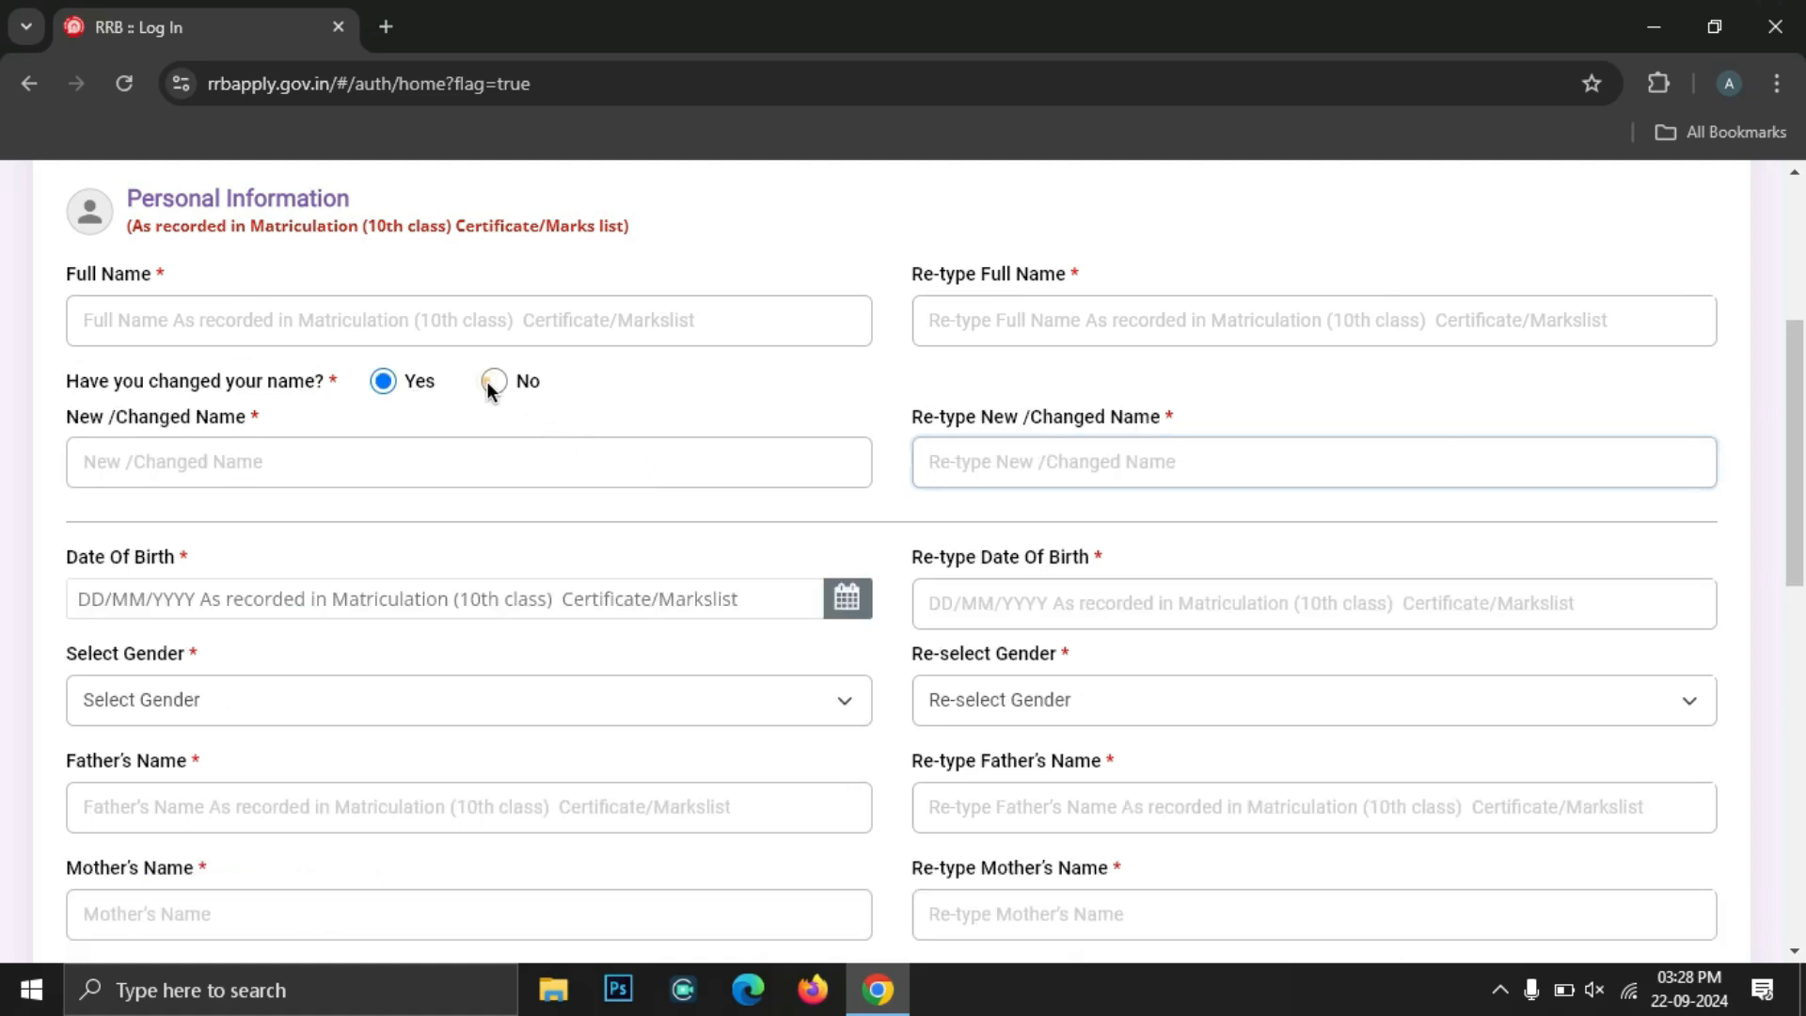
left_click(491, 384)
scroll(489, 389, "up", 1)
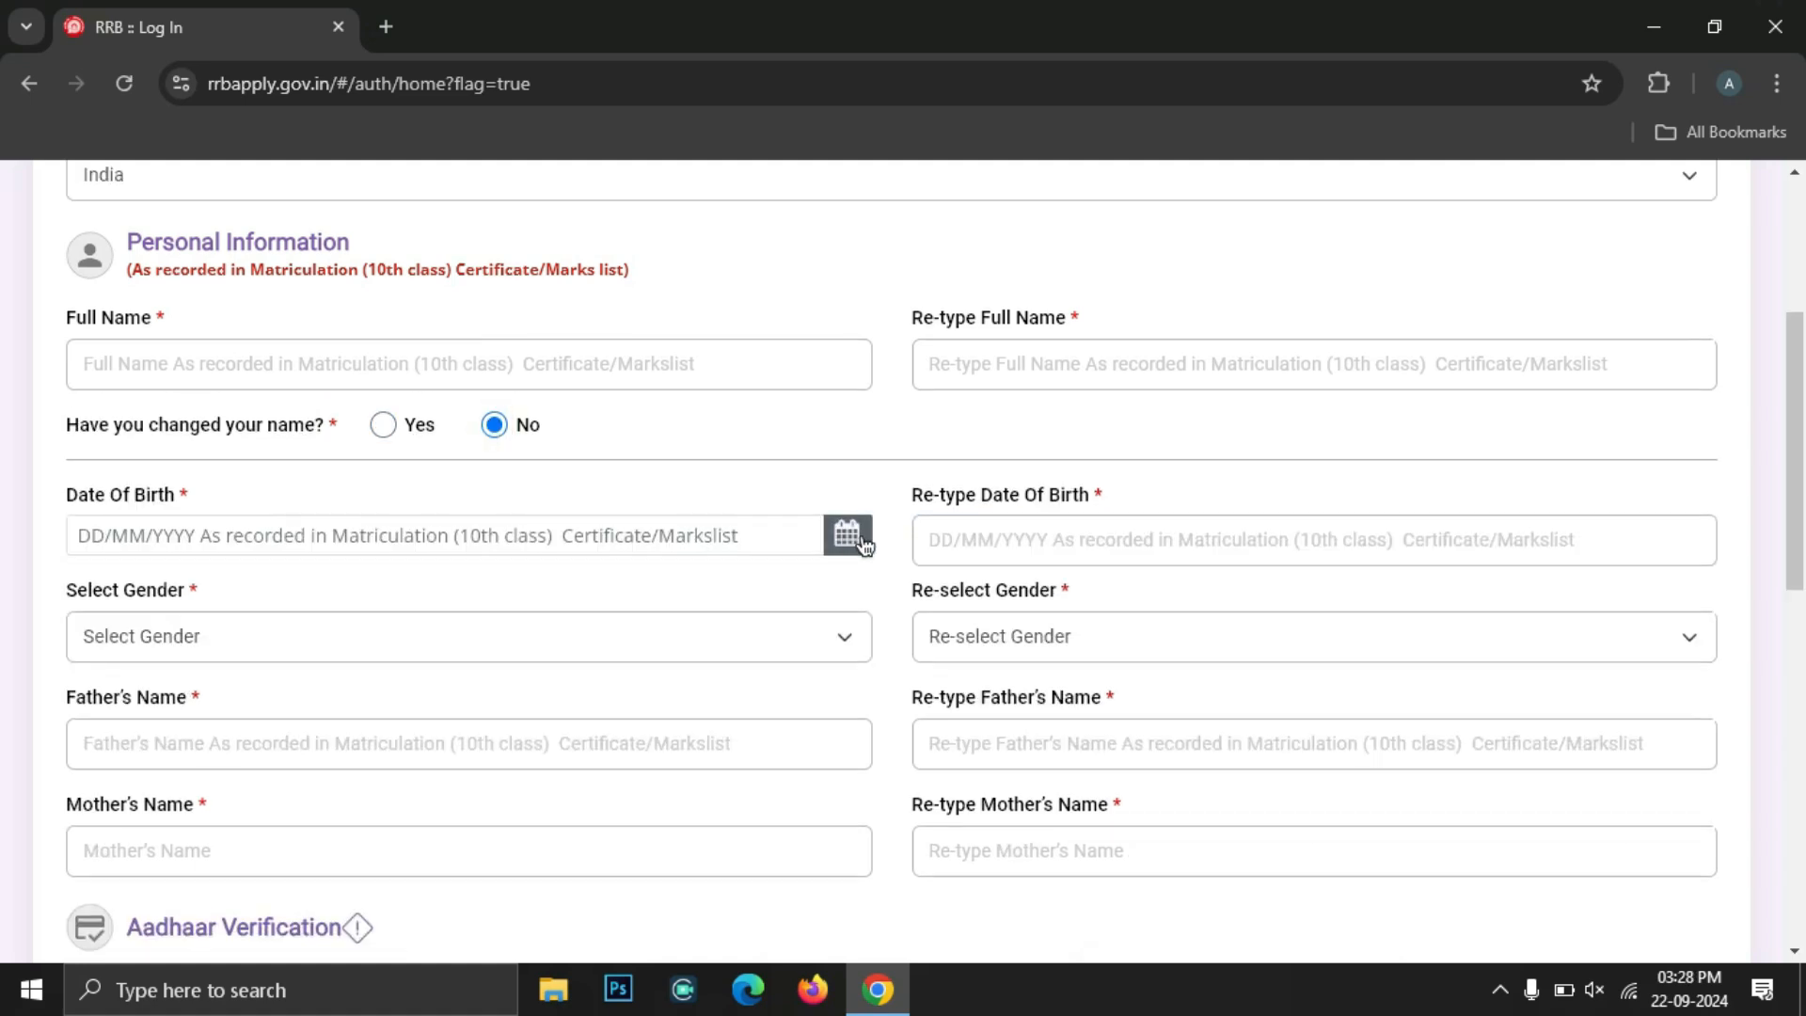
left_click(847, 535)
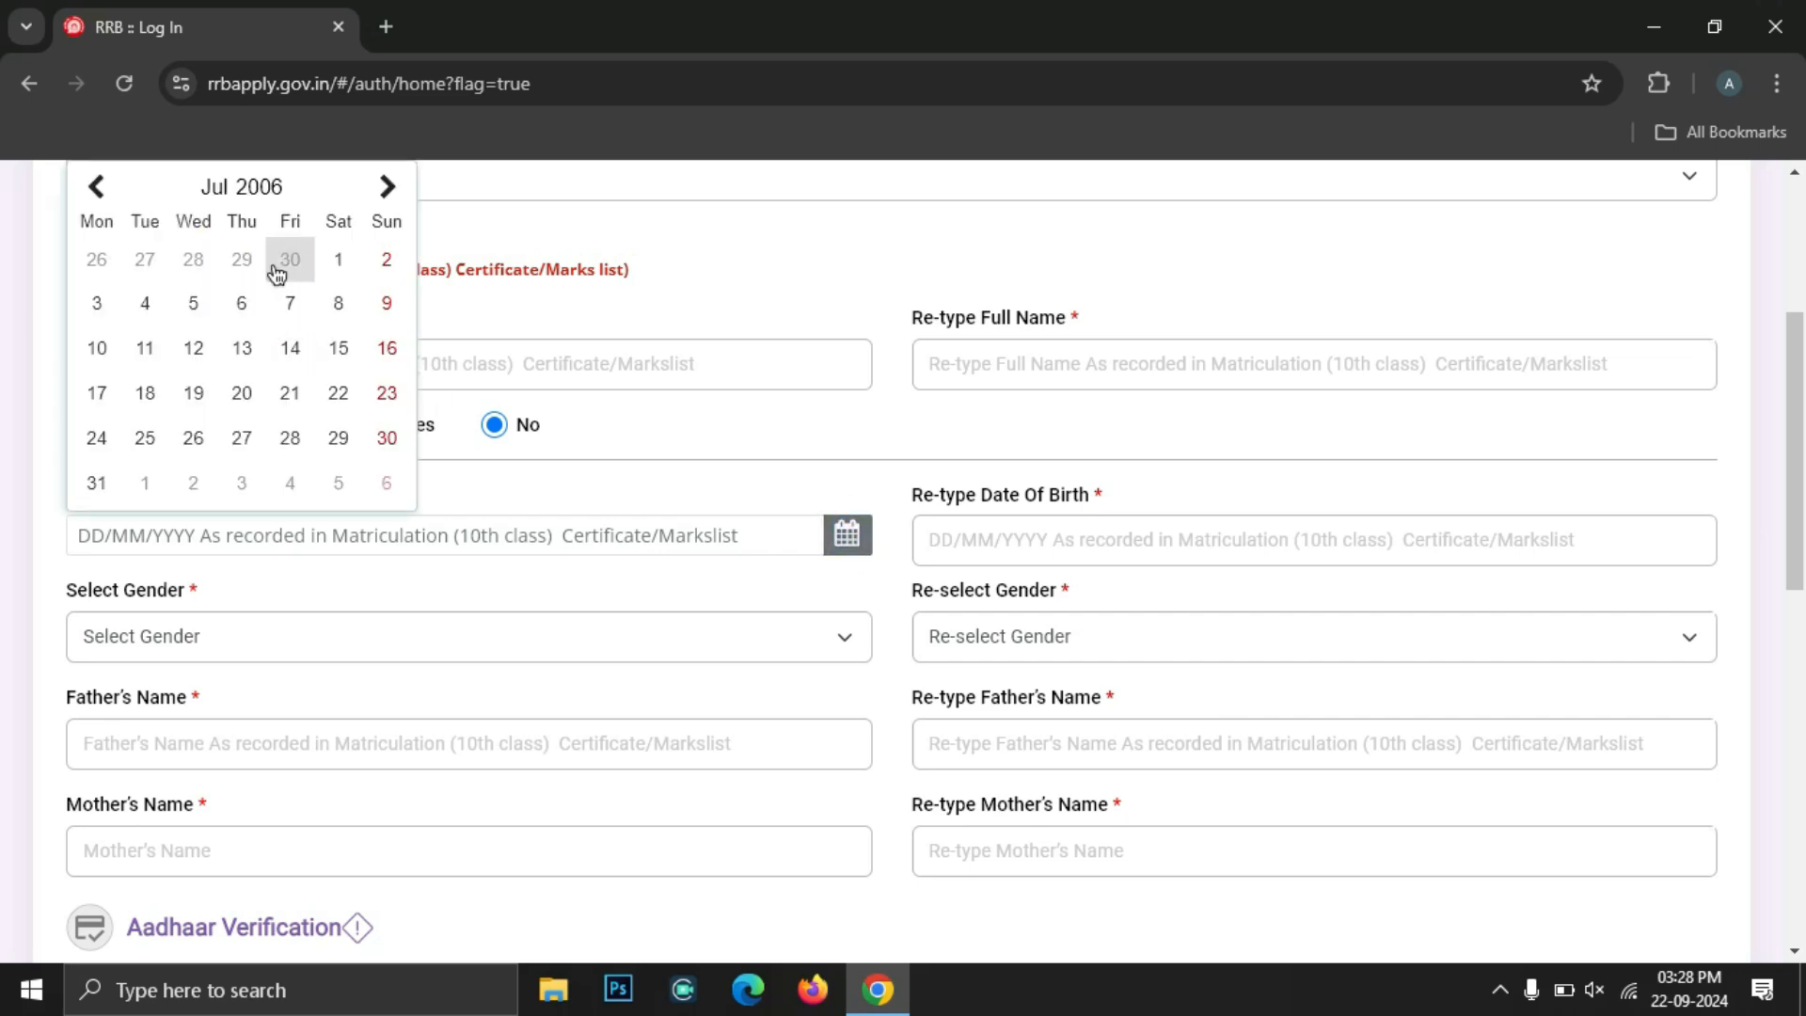
left_click(94, 191)
left_click(95, 192)
left_click(94, 193)
left_click(94, 192)
left_click(94, 193)
left_click(94, 192)
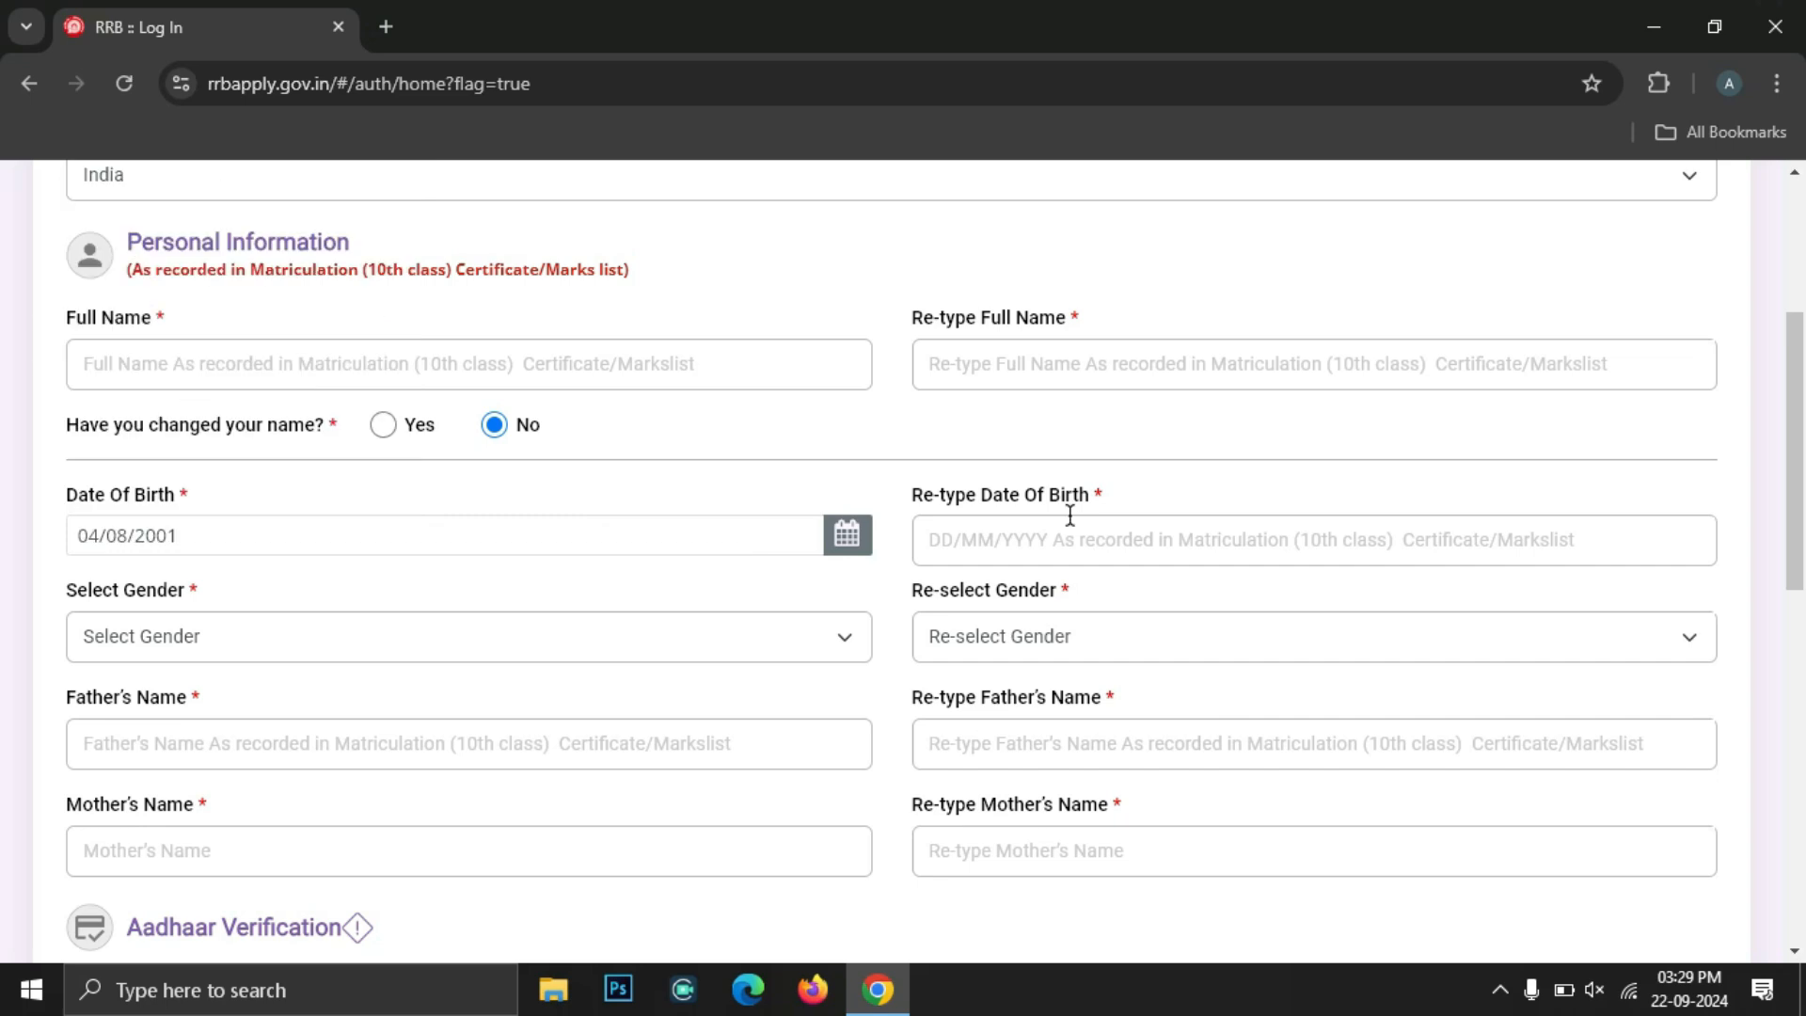
left_click(1020, 532)
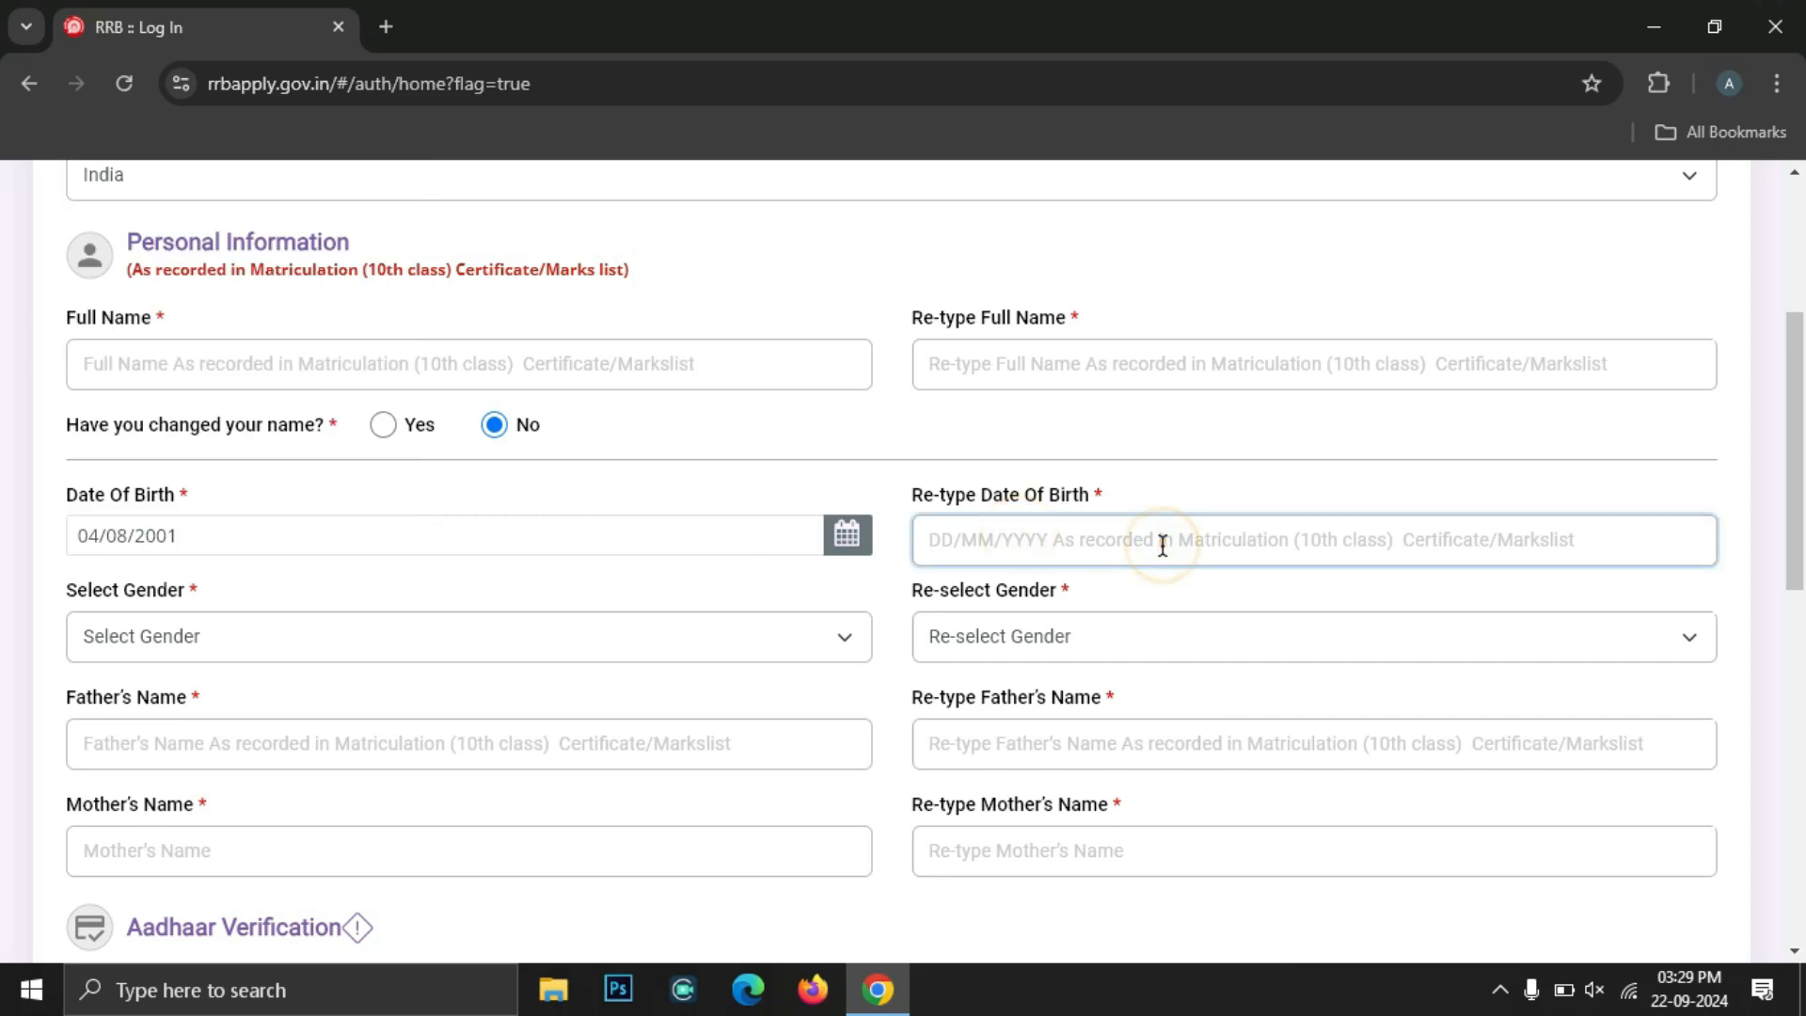
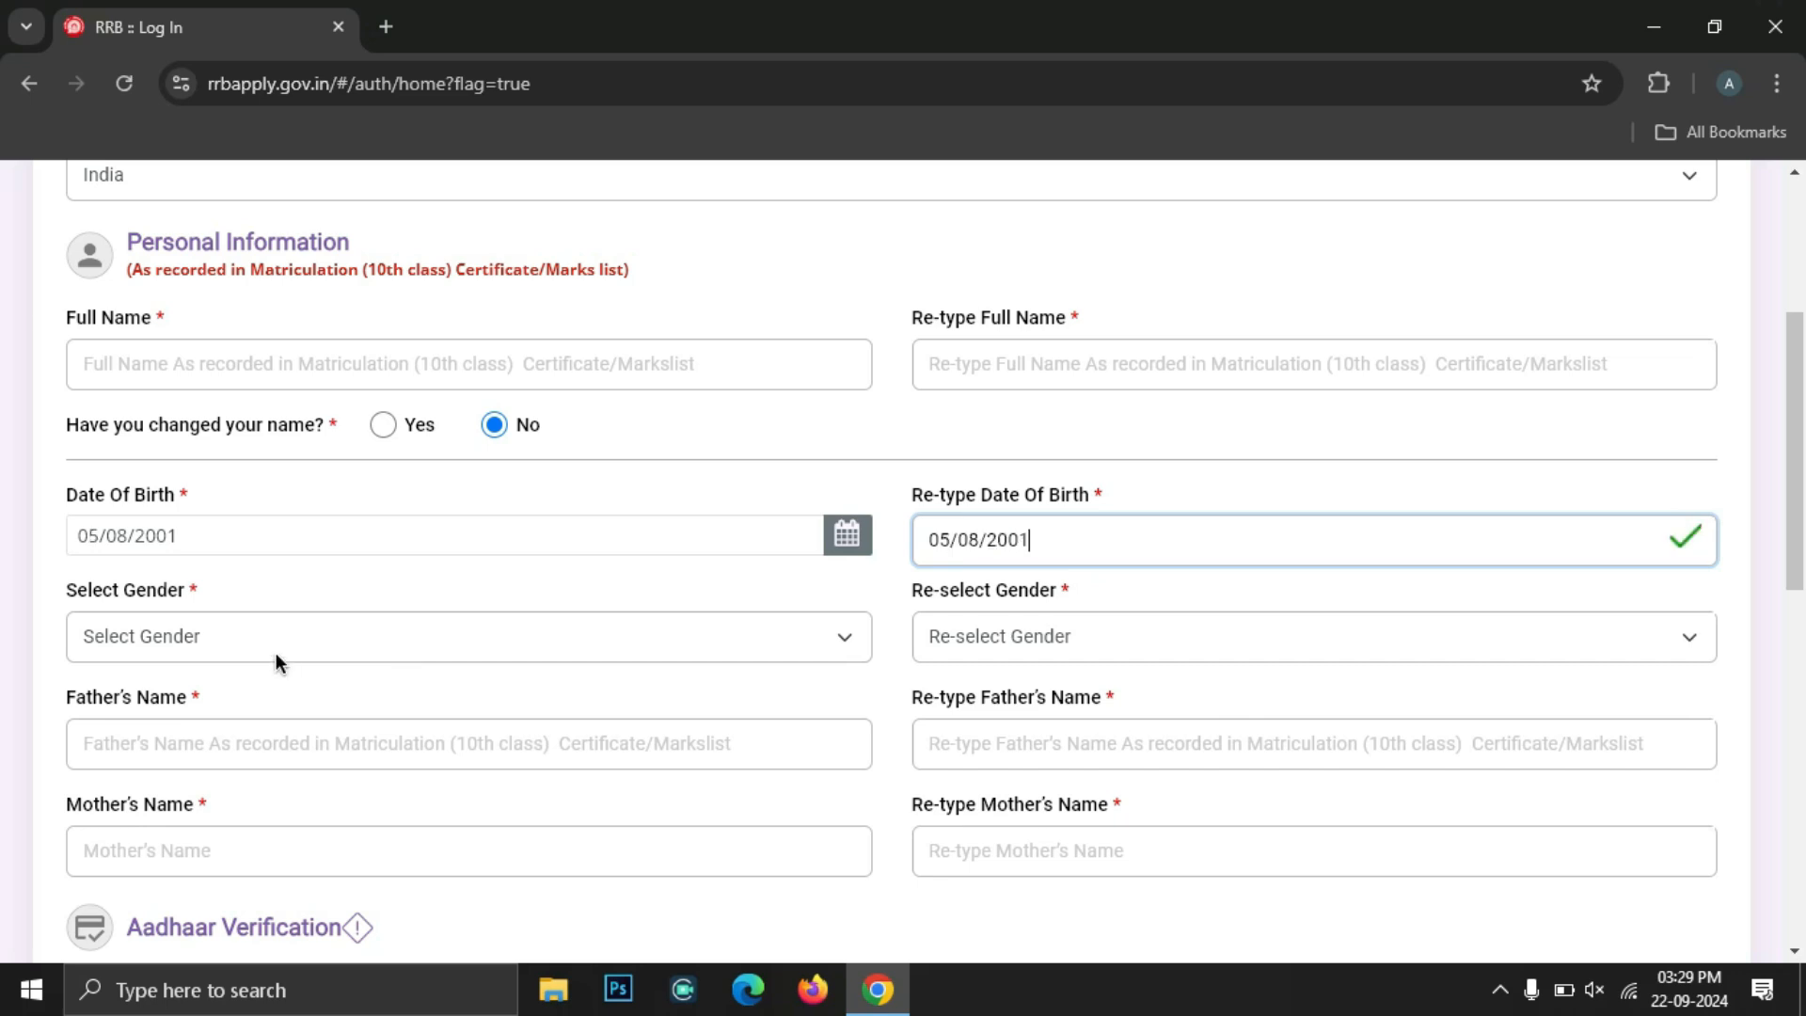
Set gender to Male in both the gender and re-select gender dropdowns
left_click(275, 655)
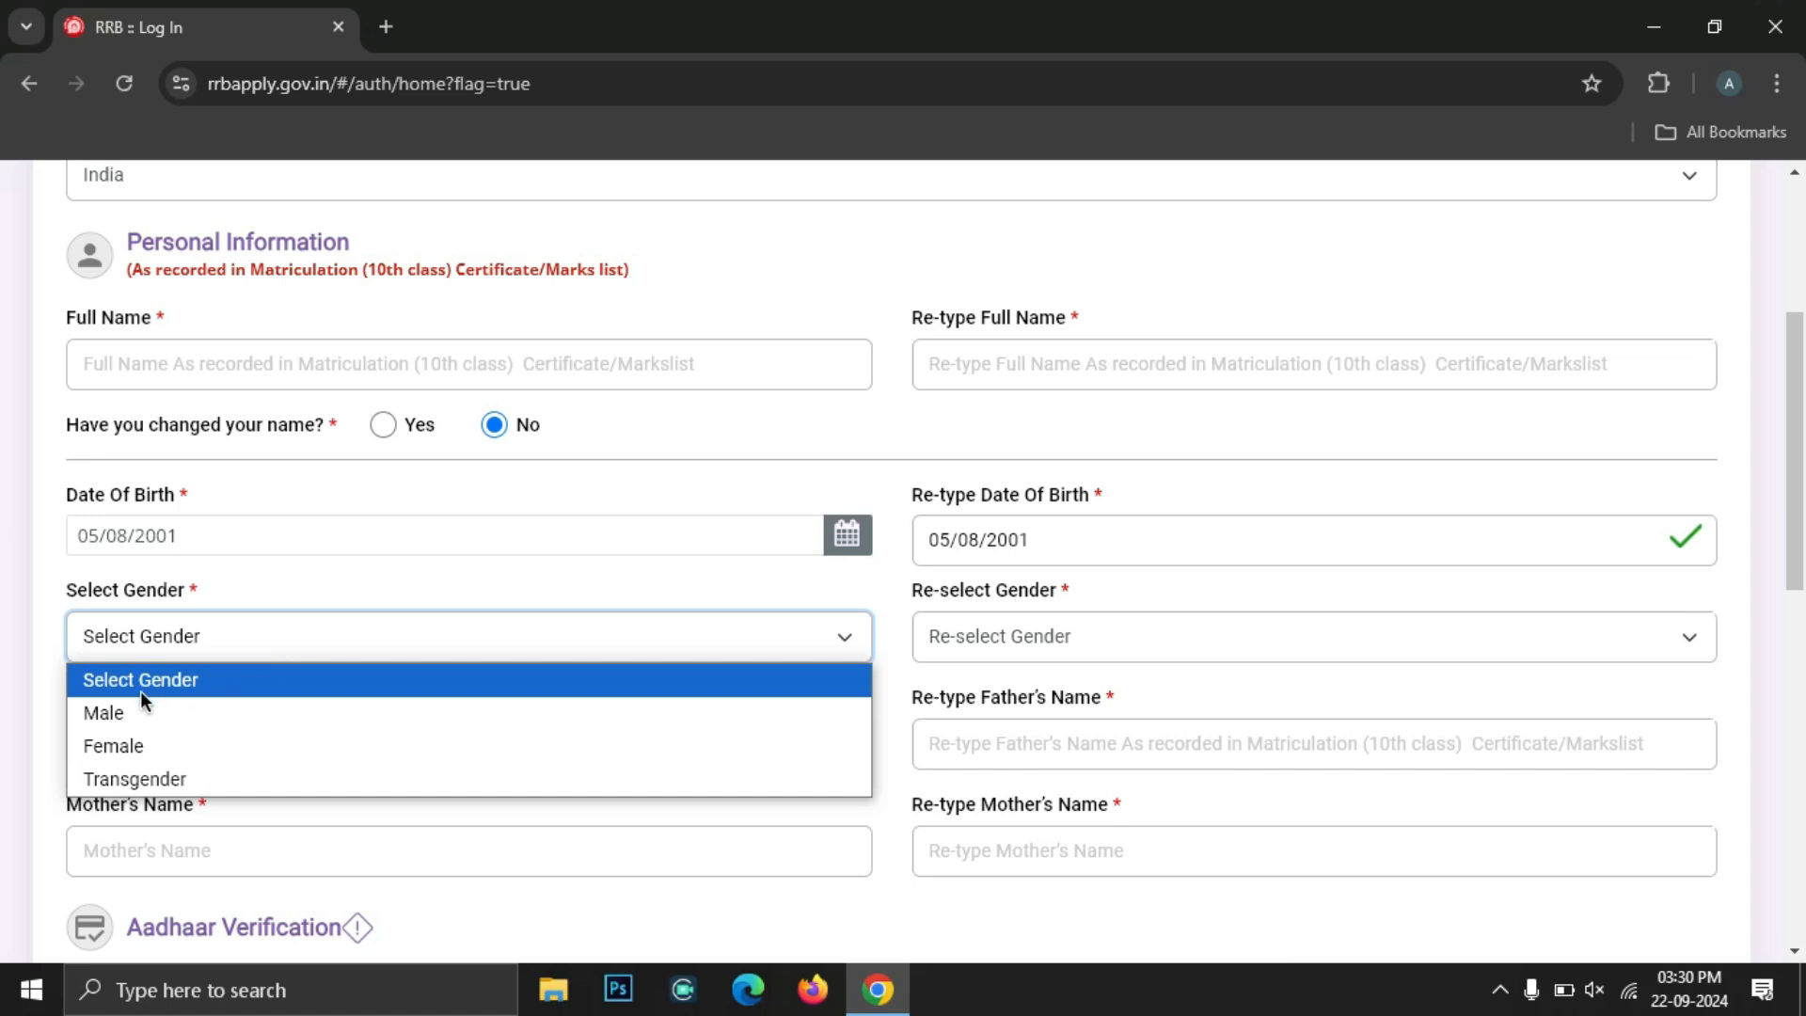
left_click(113, 708)
left_click(1029, 636)
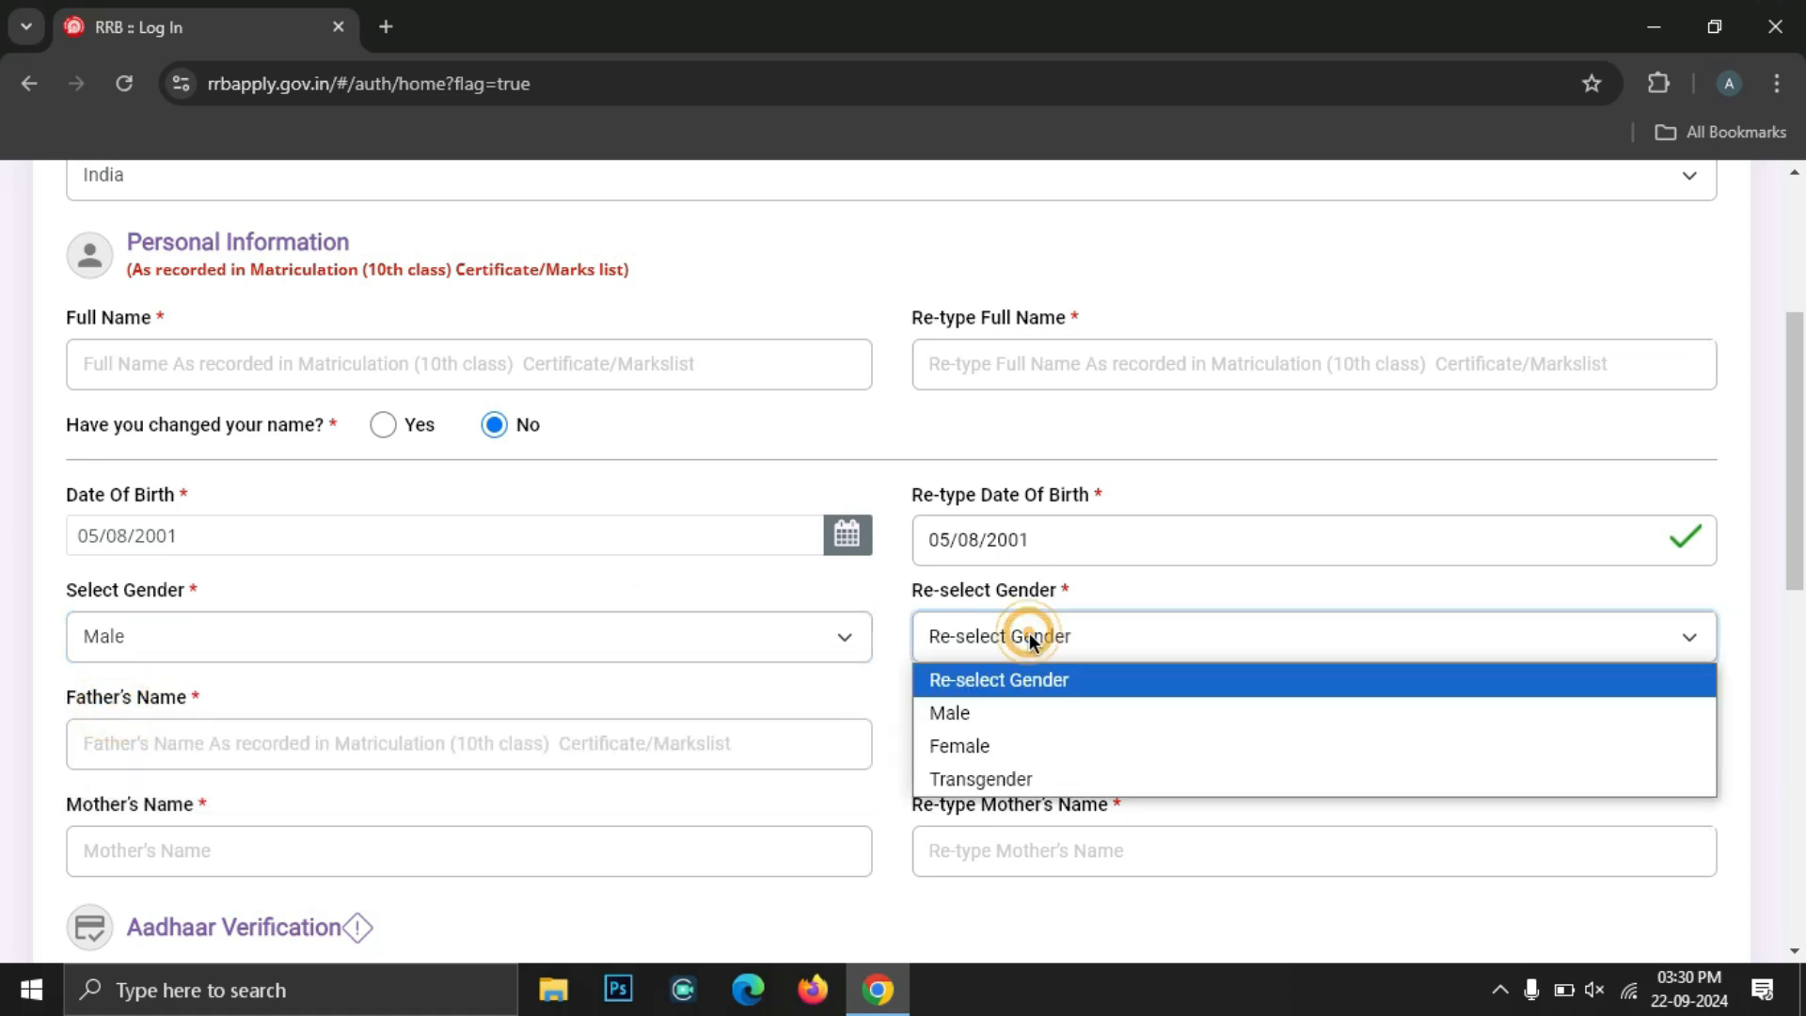
left_click(997, 720)
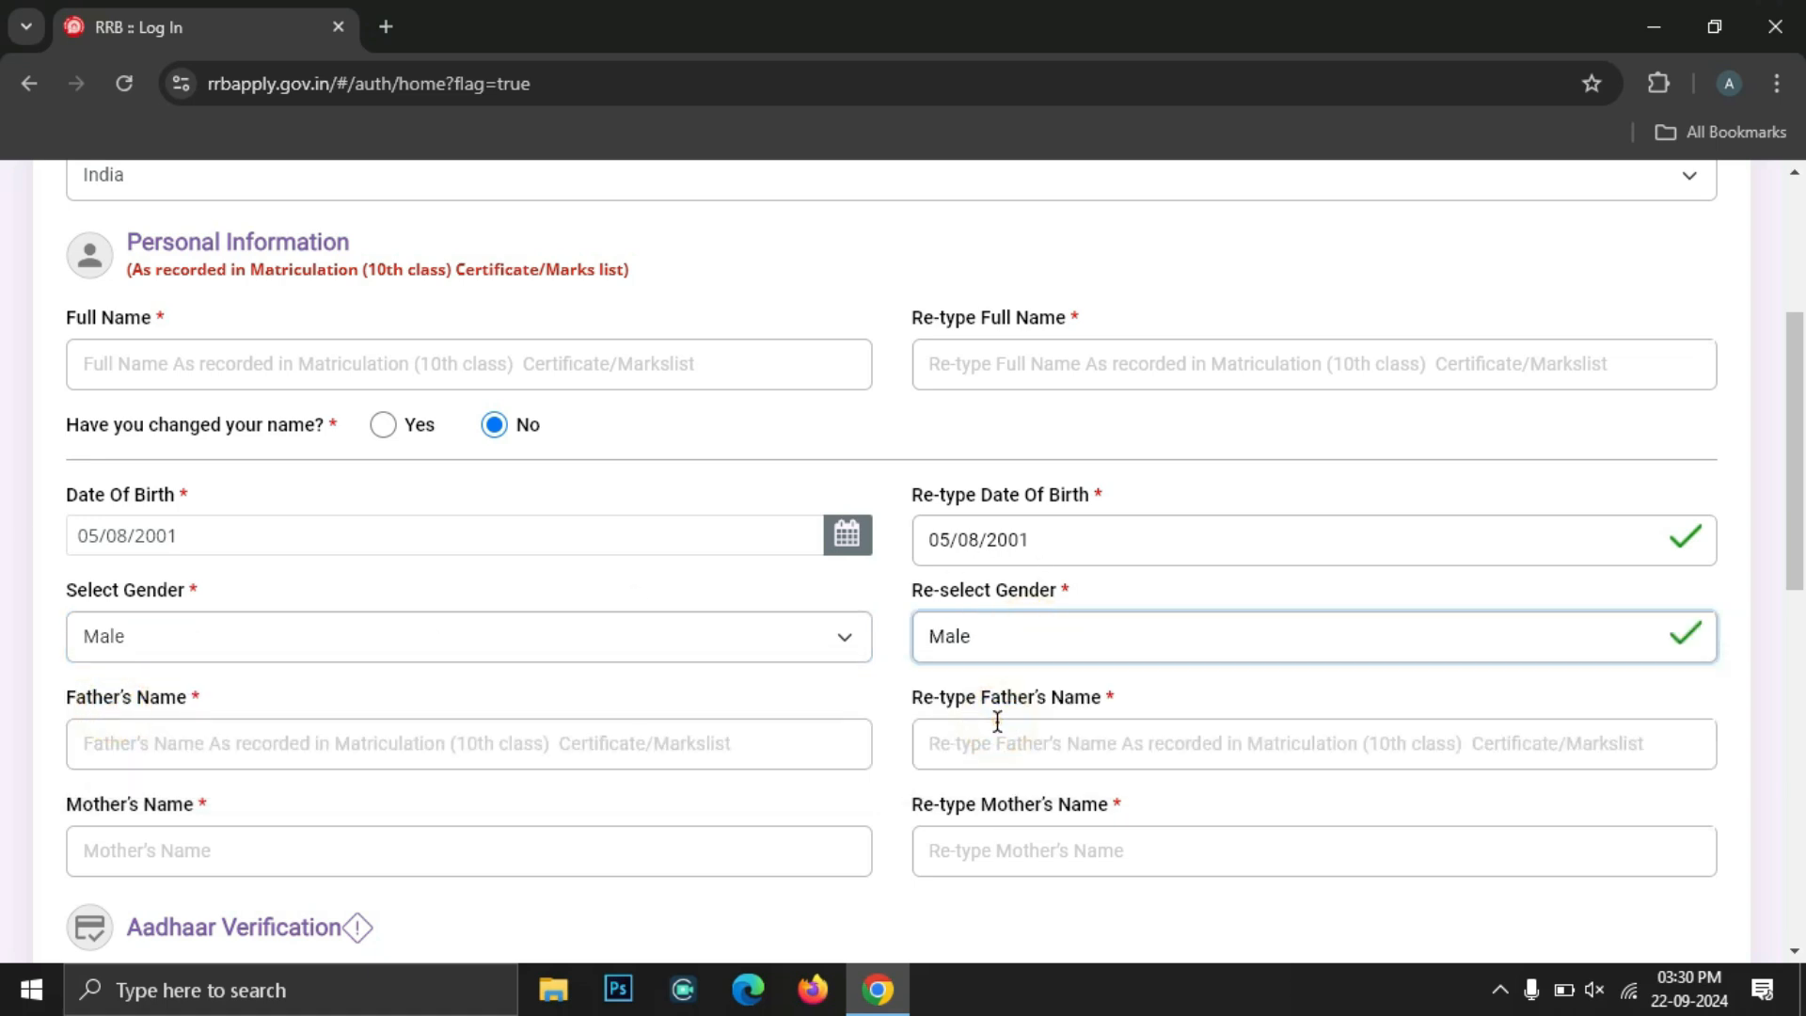
Enter and retype the father's name and the mother's name
left_click(195, 757)
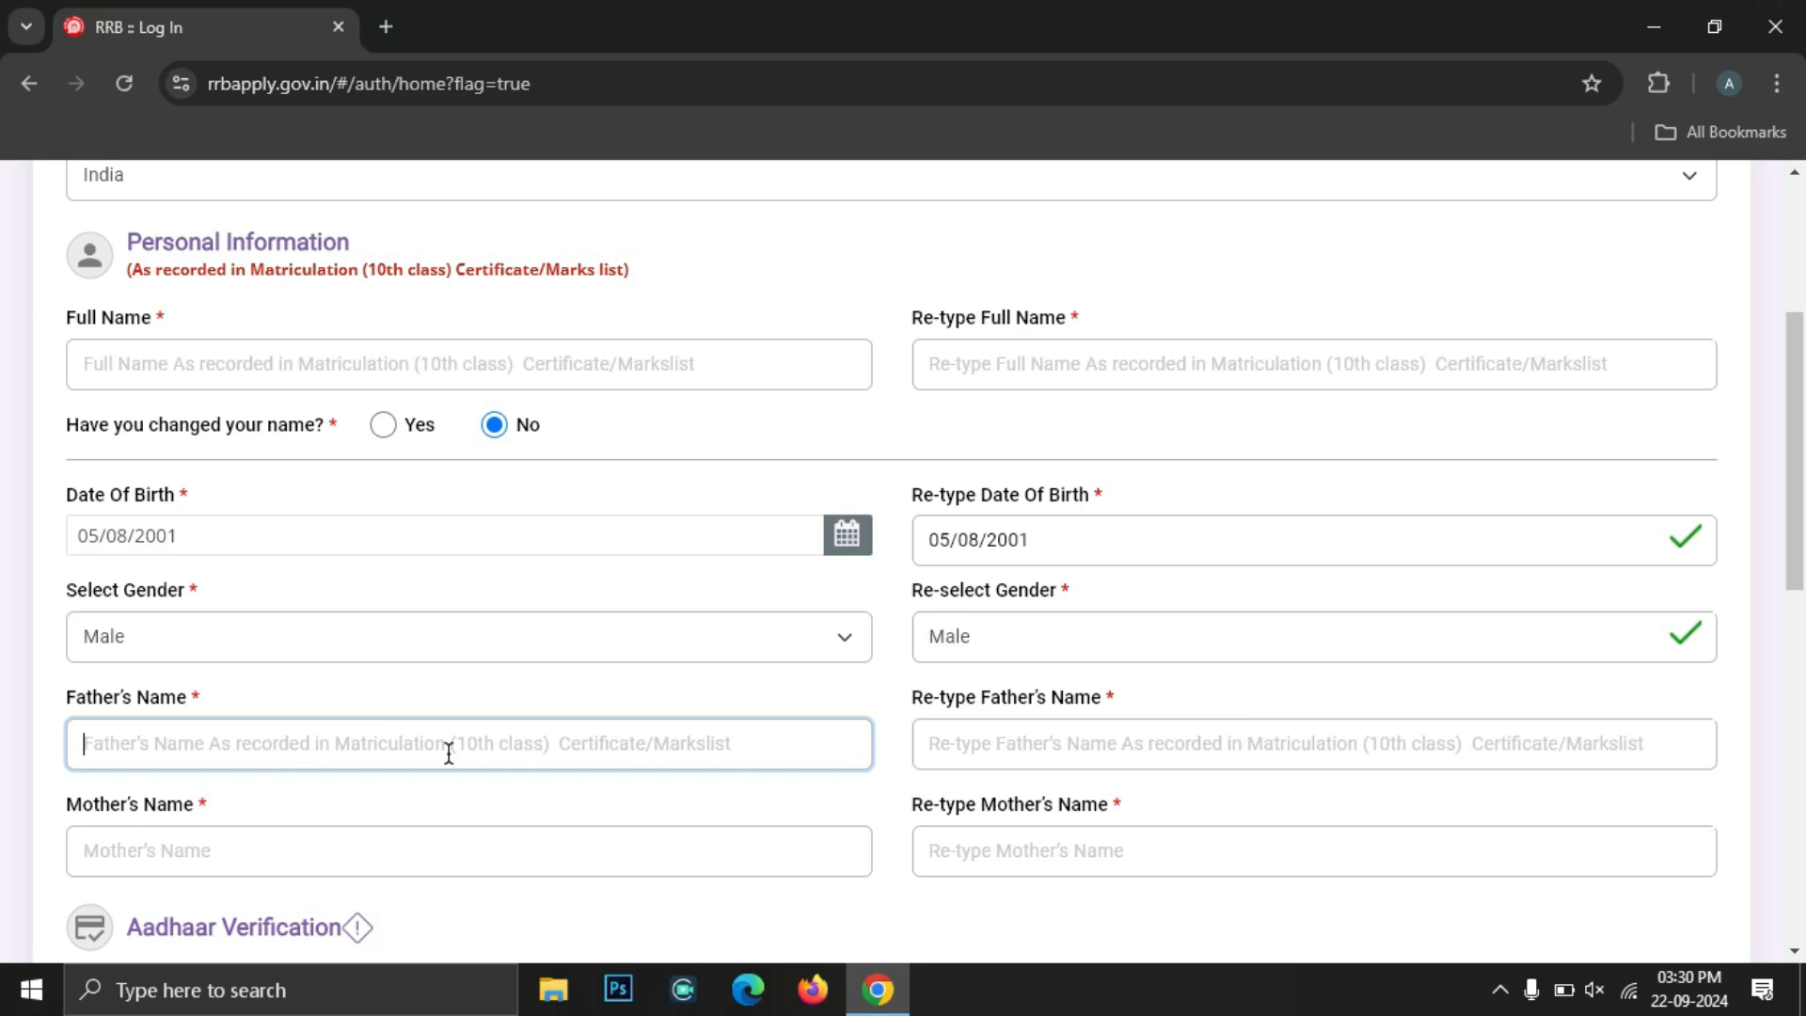
left_click(625, 738)
left_click(1104, 732)
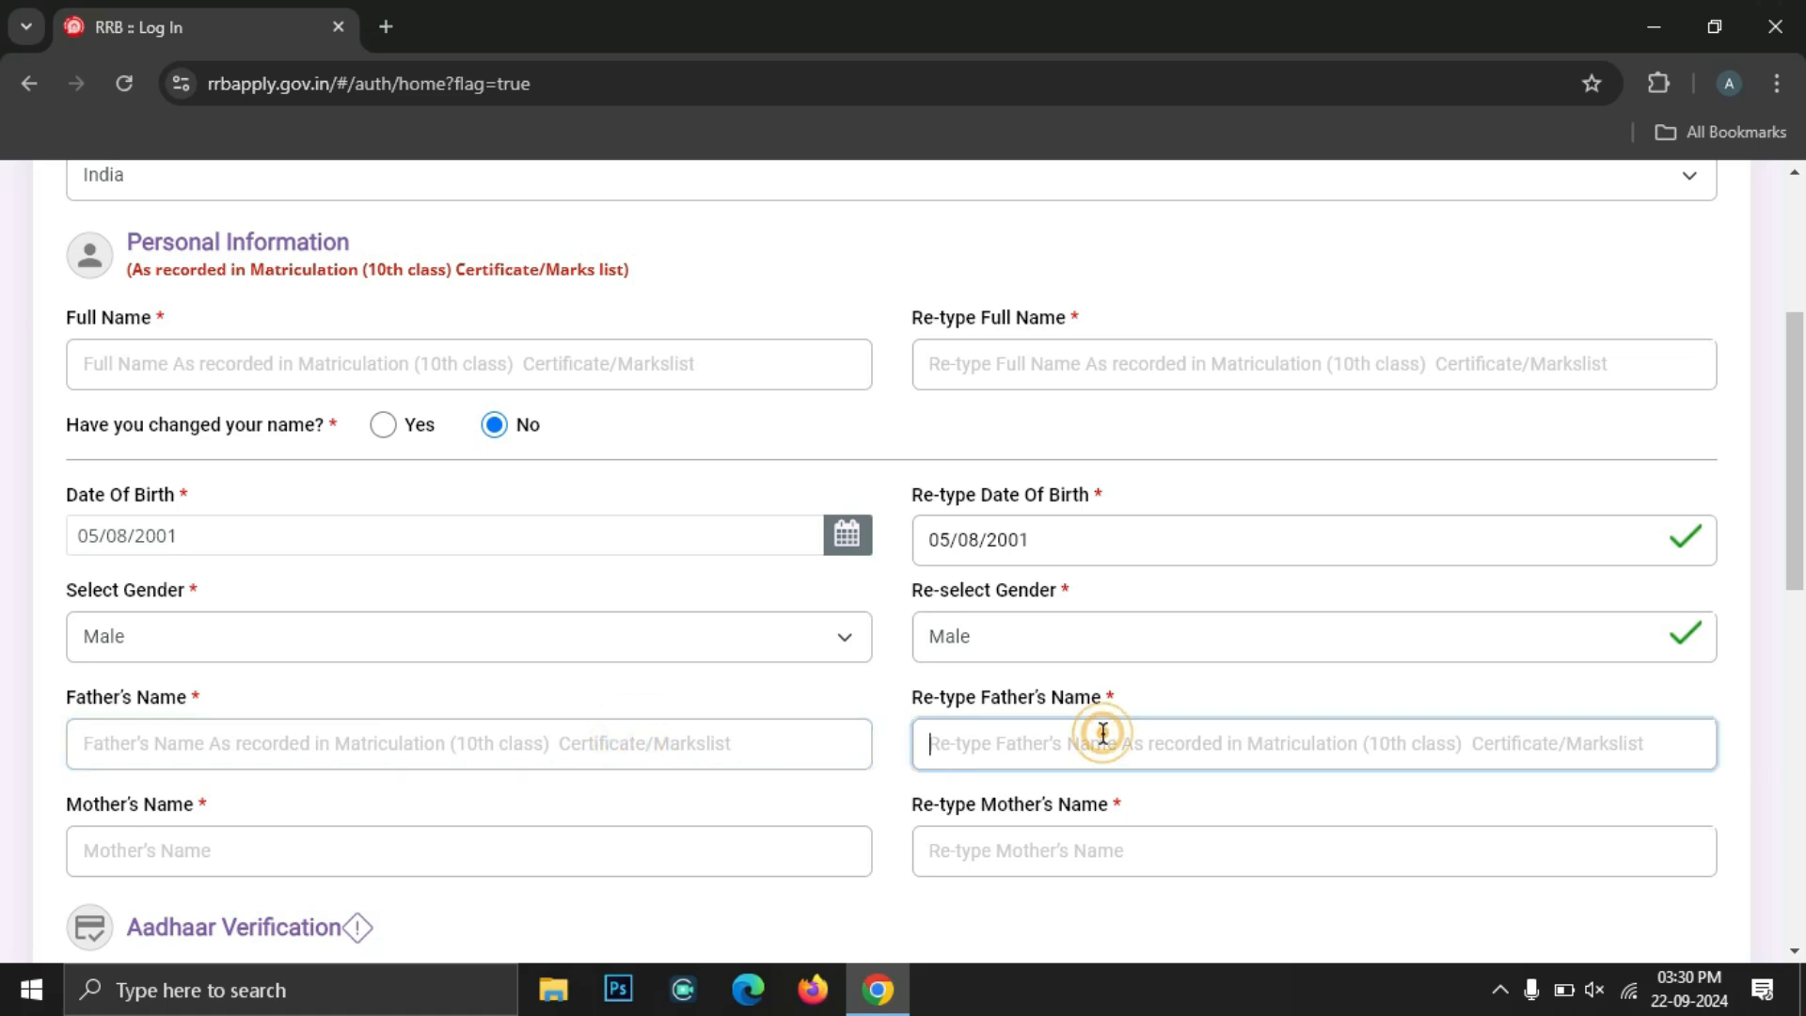
left_click(263, 854)
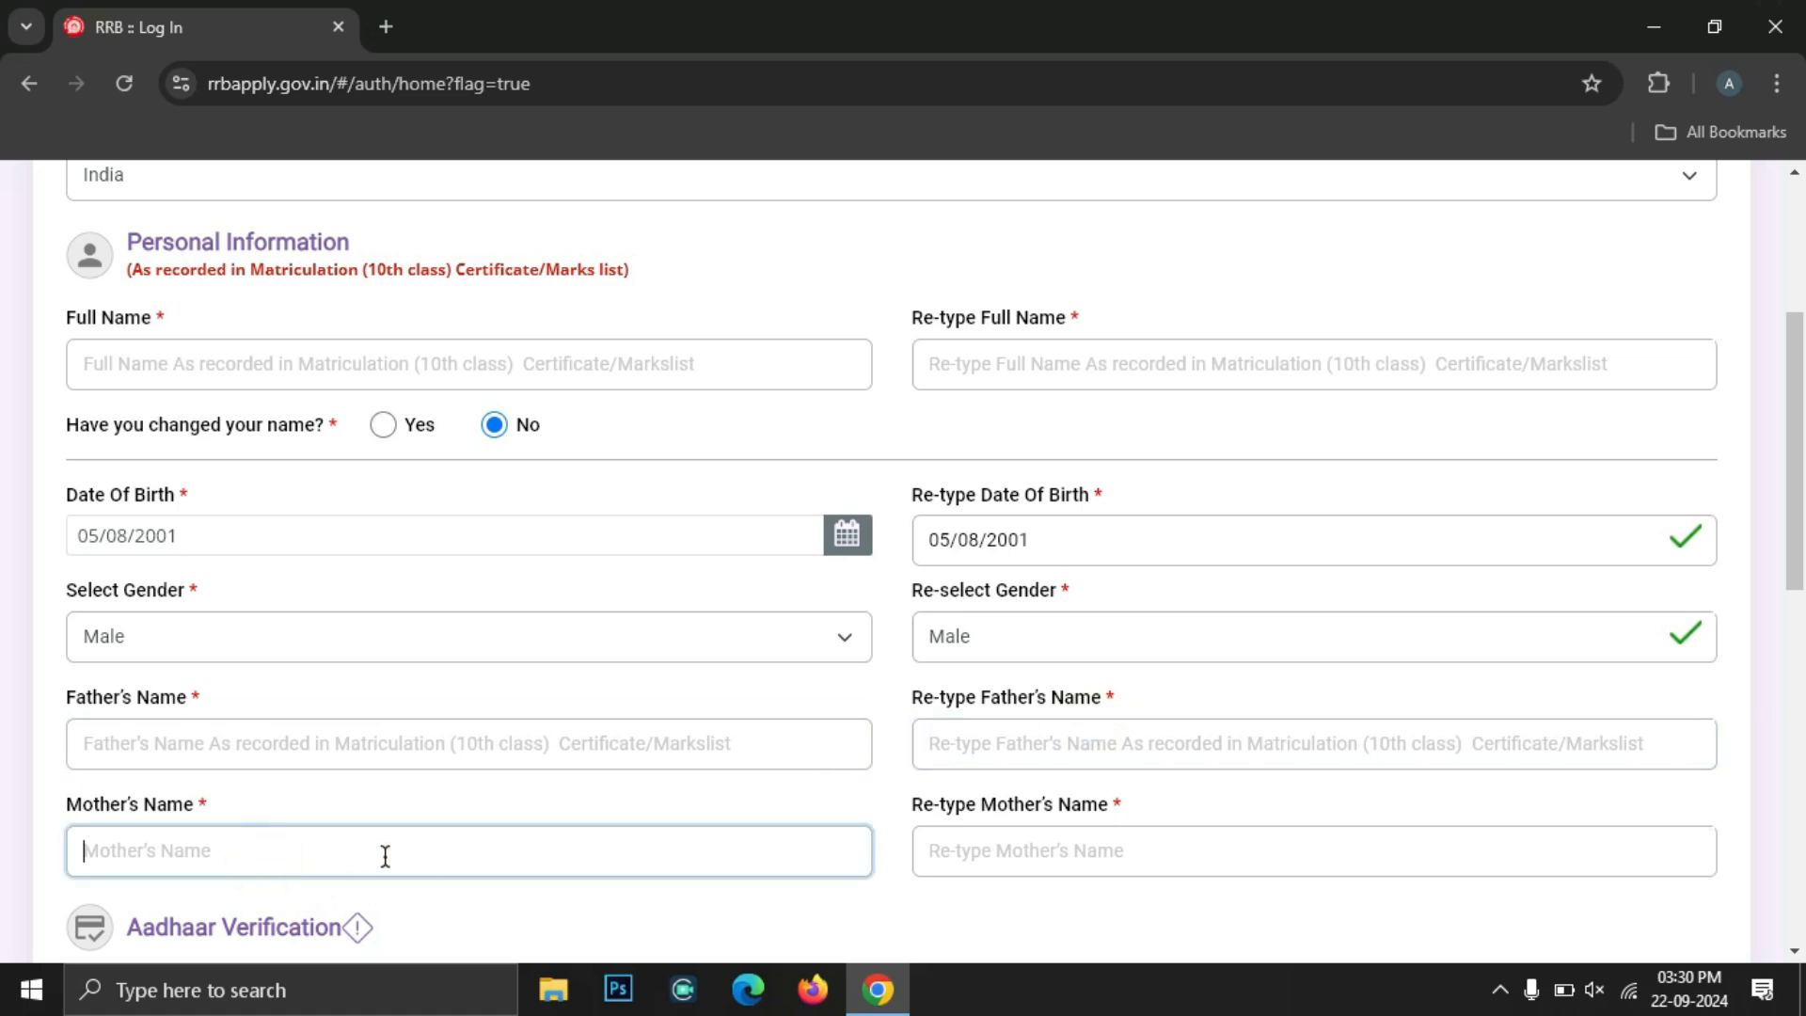
left_click(1051, 854)
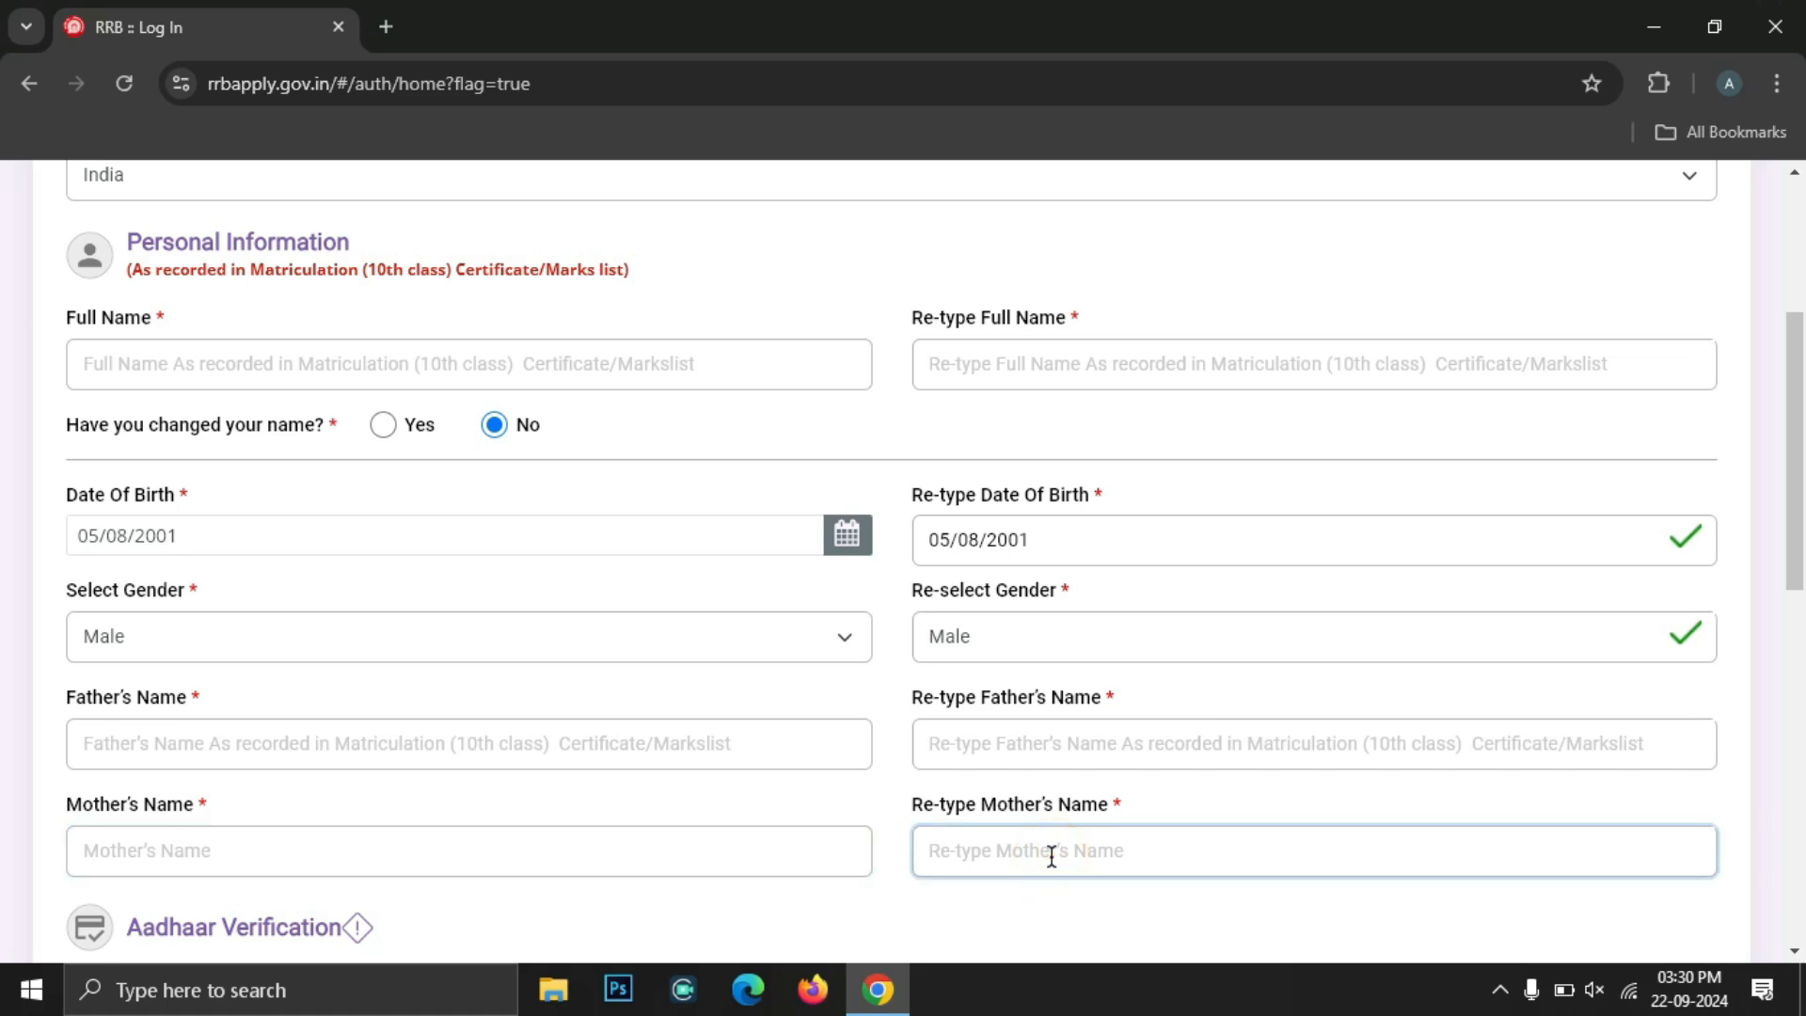
scroll(116, 264, "down", 7)
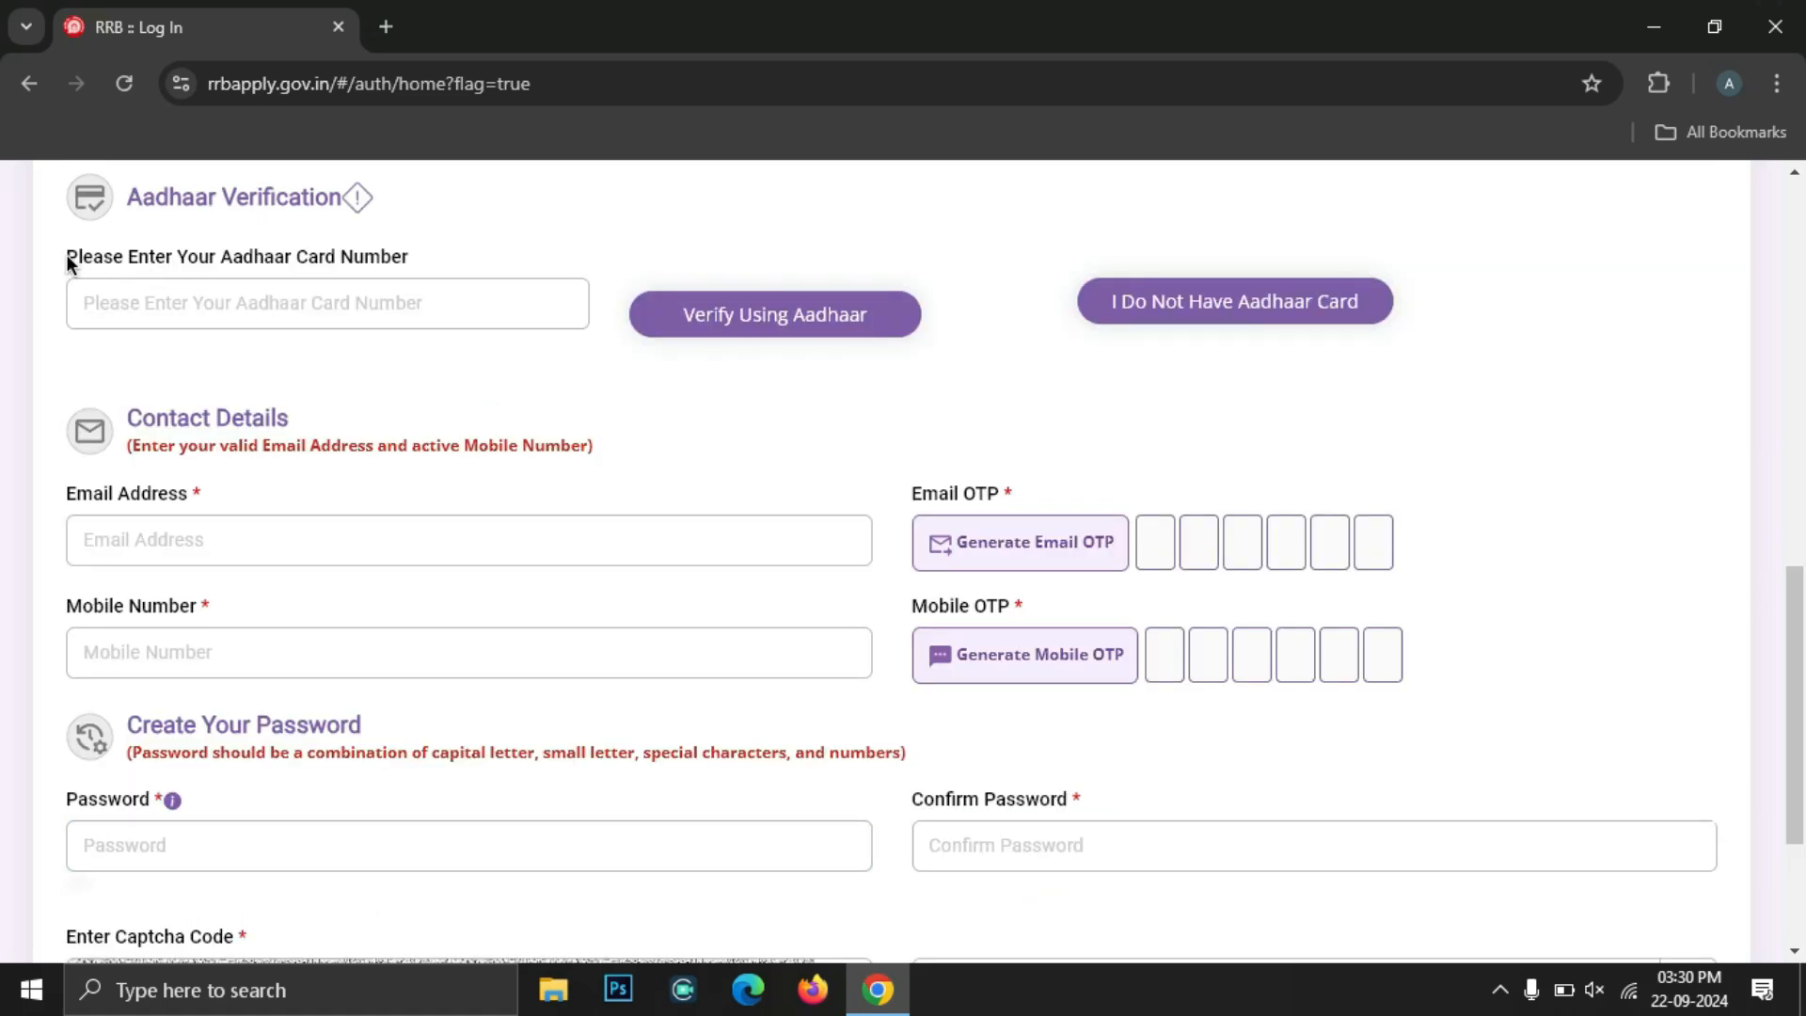
Enter the Aadhaar number and untick the same-as-matriculation details option
left_click(222, 305)
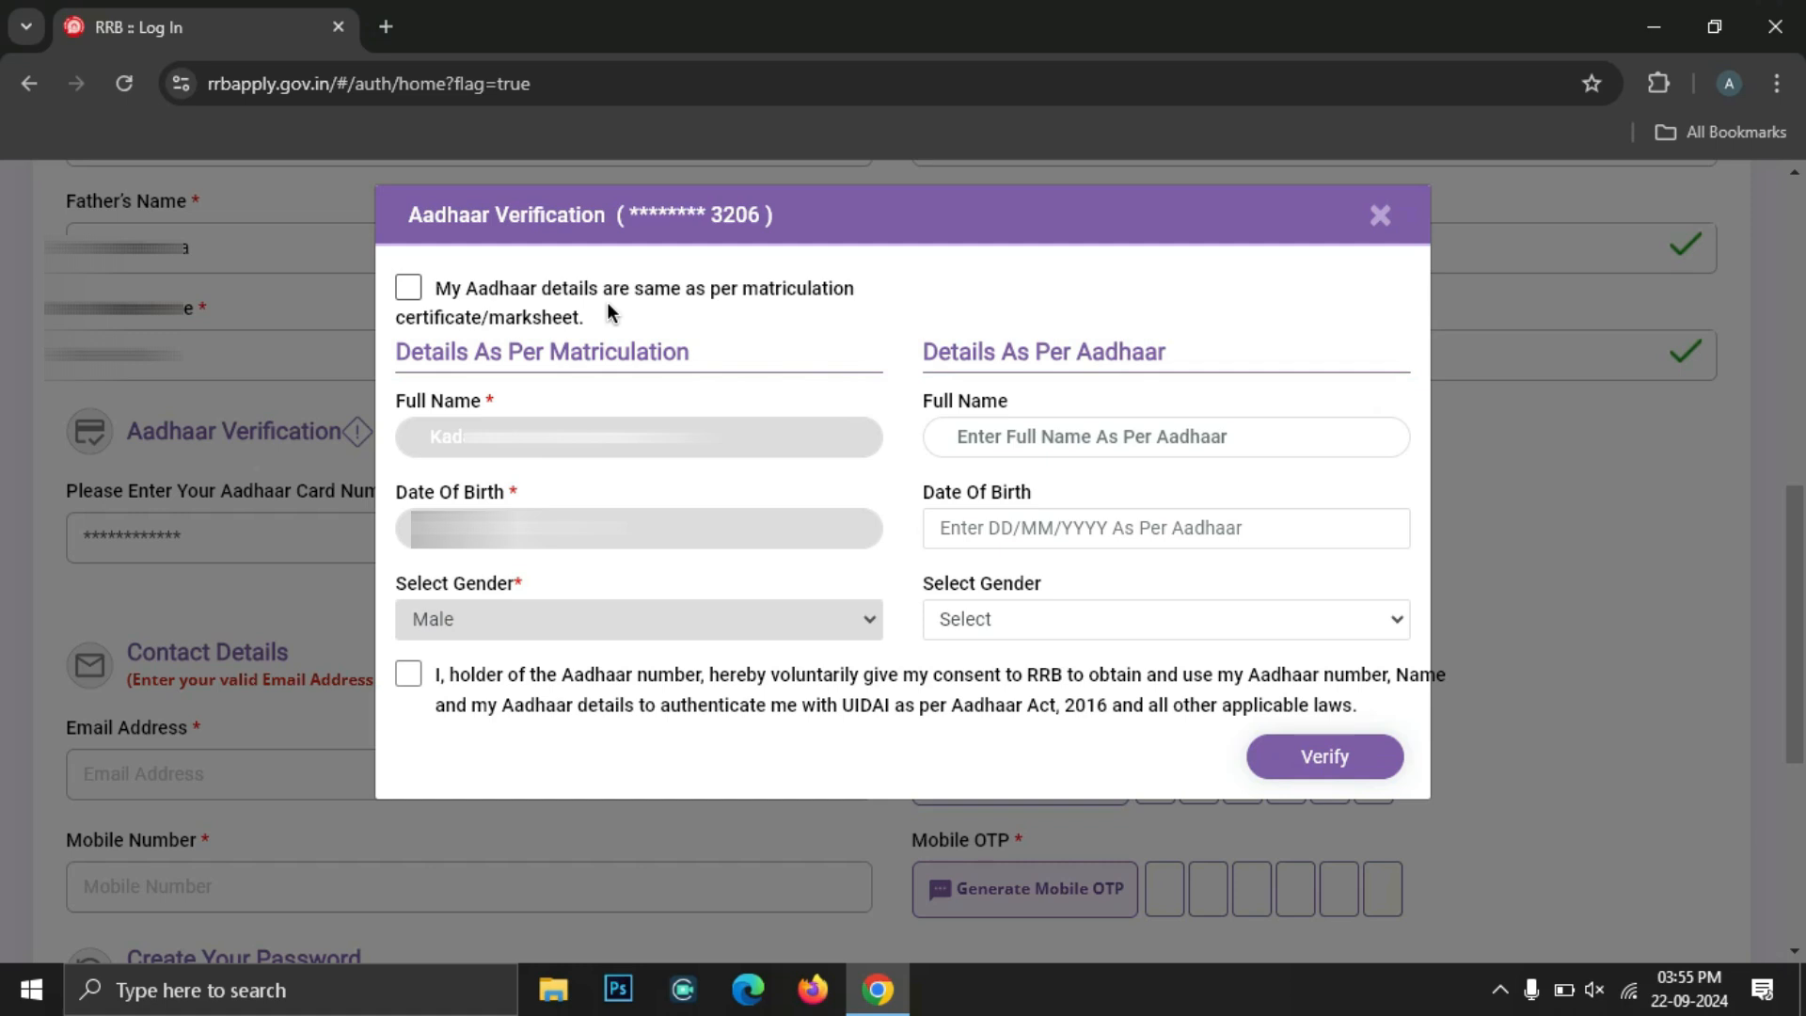
left_click(410, 288)
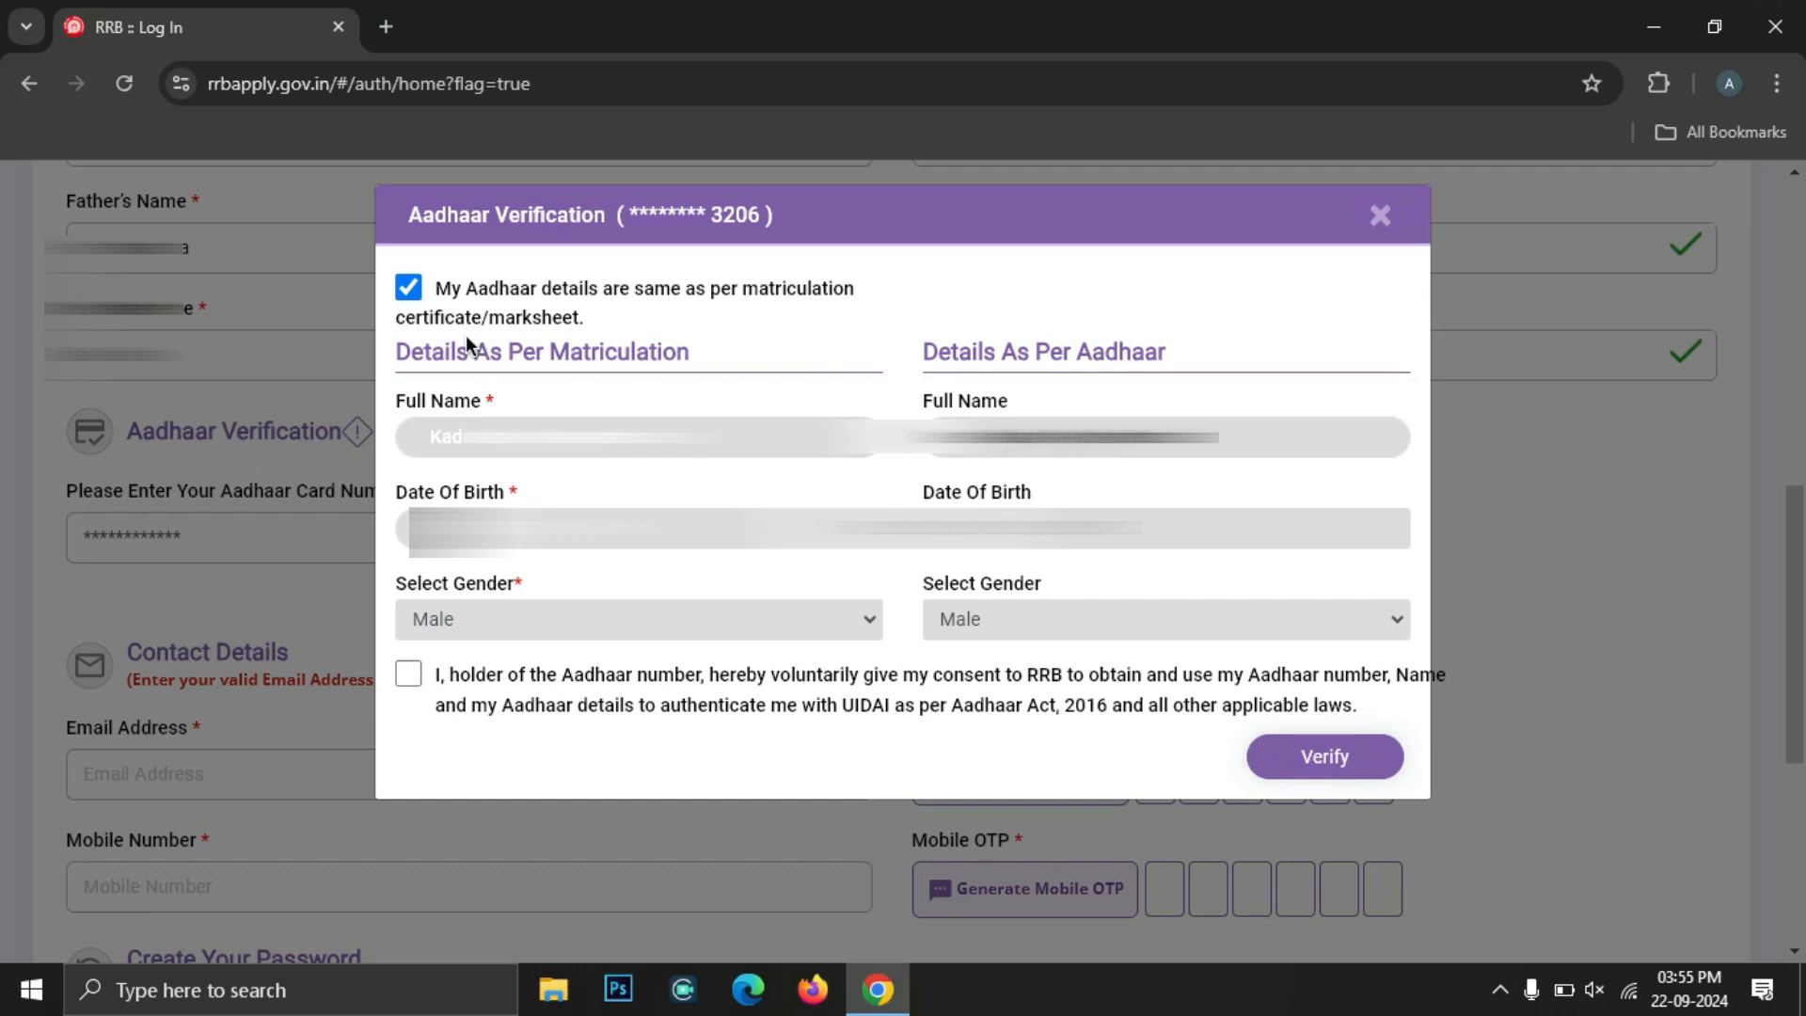
left_click(447, 291)
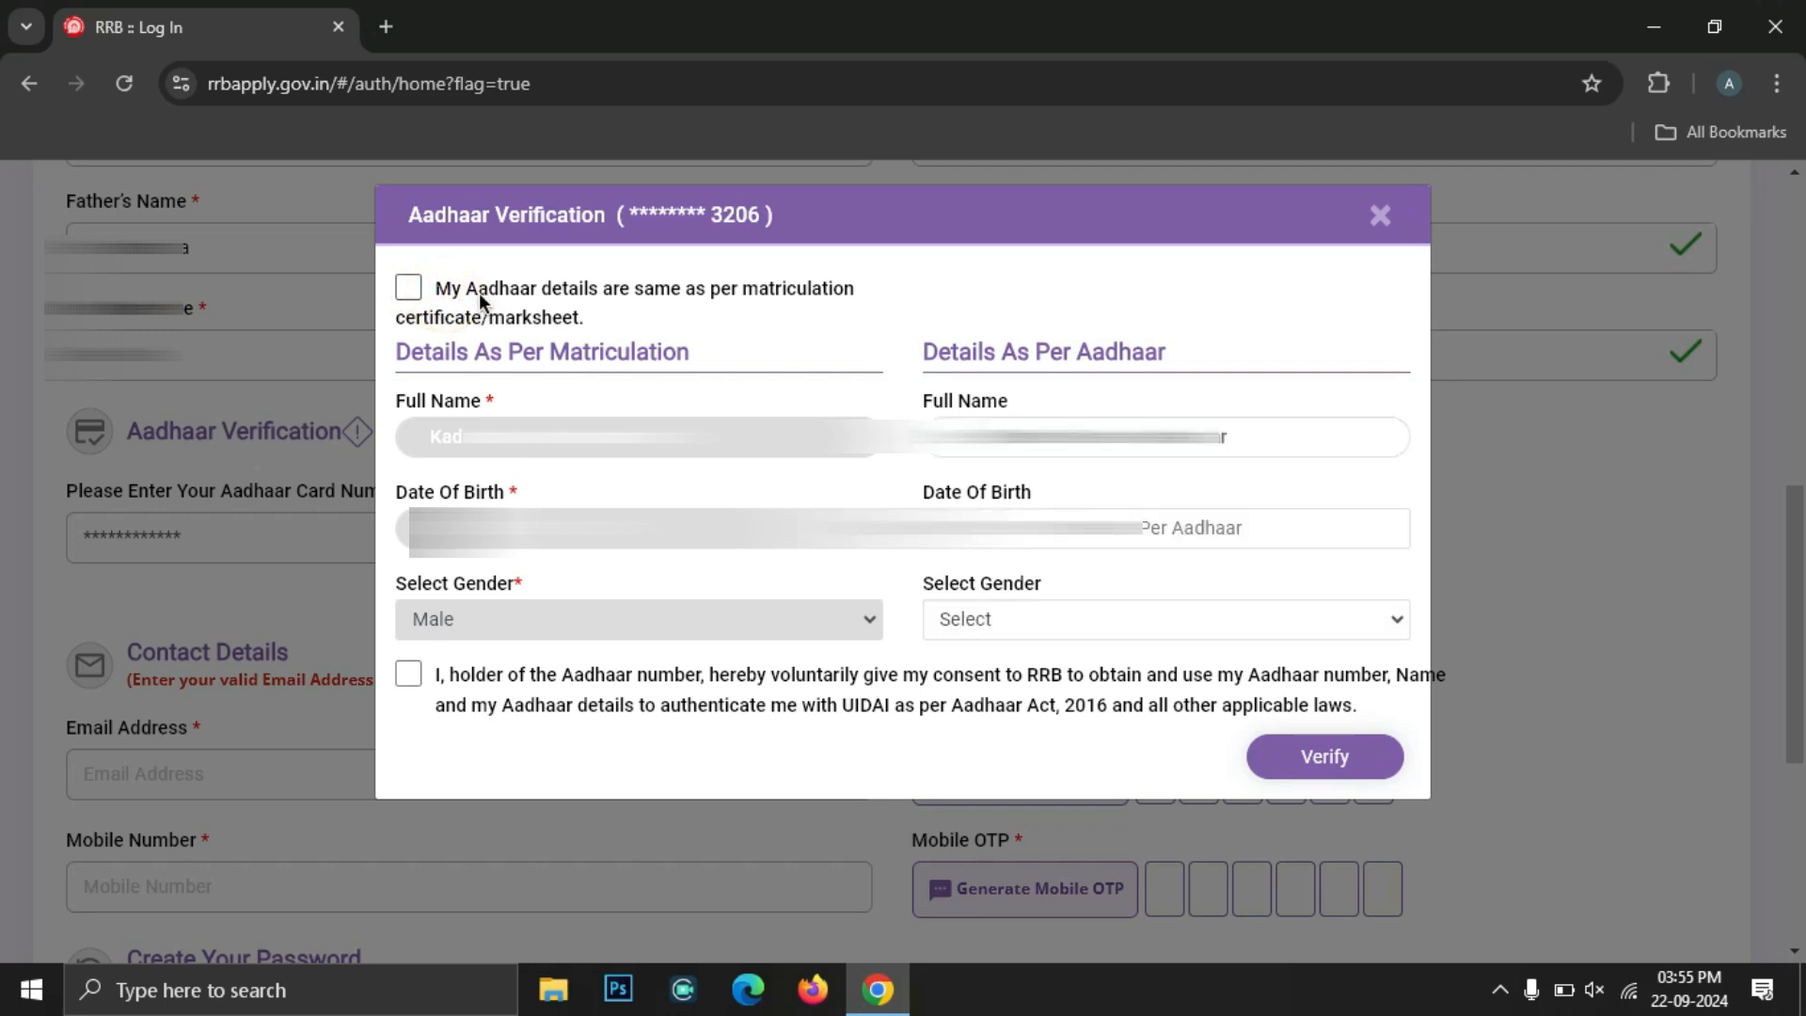
Fill the Aadhaar name, date of birth and Male gender, give consent, and verify
left_click(1025, 438)
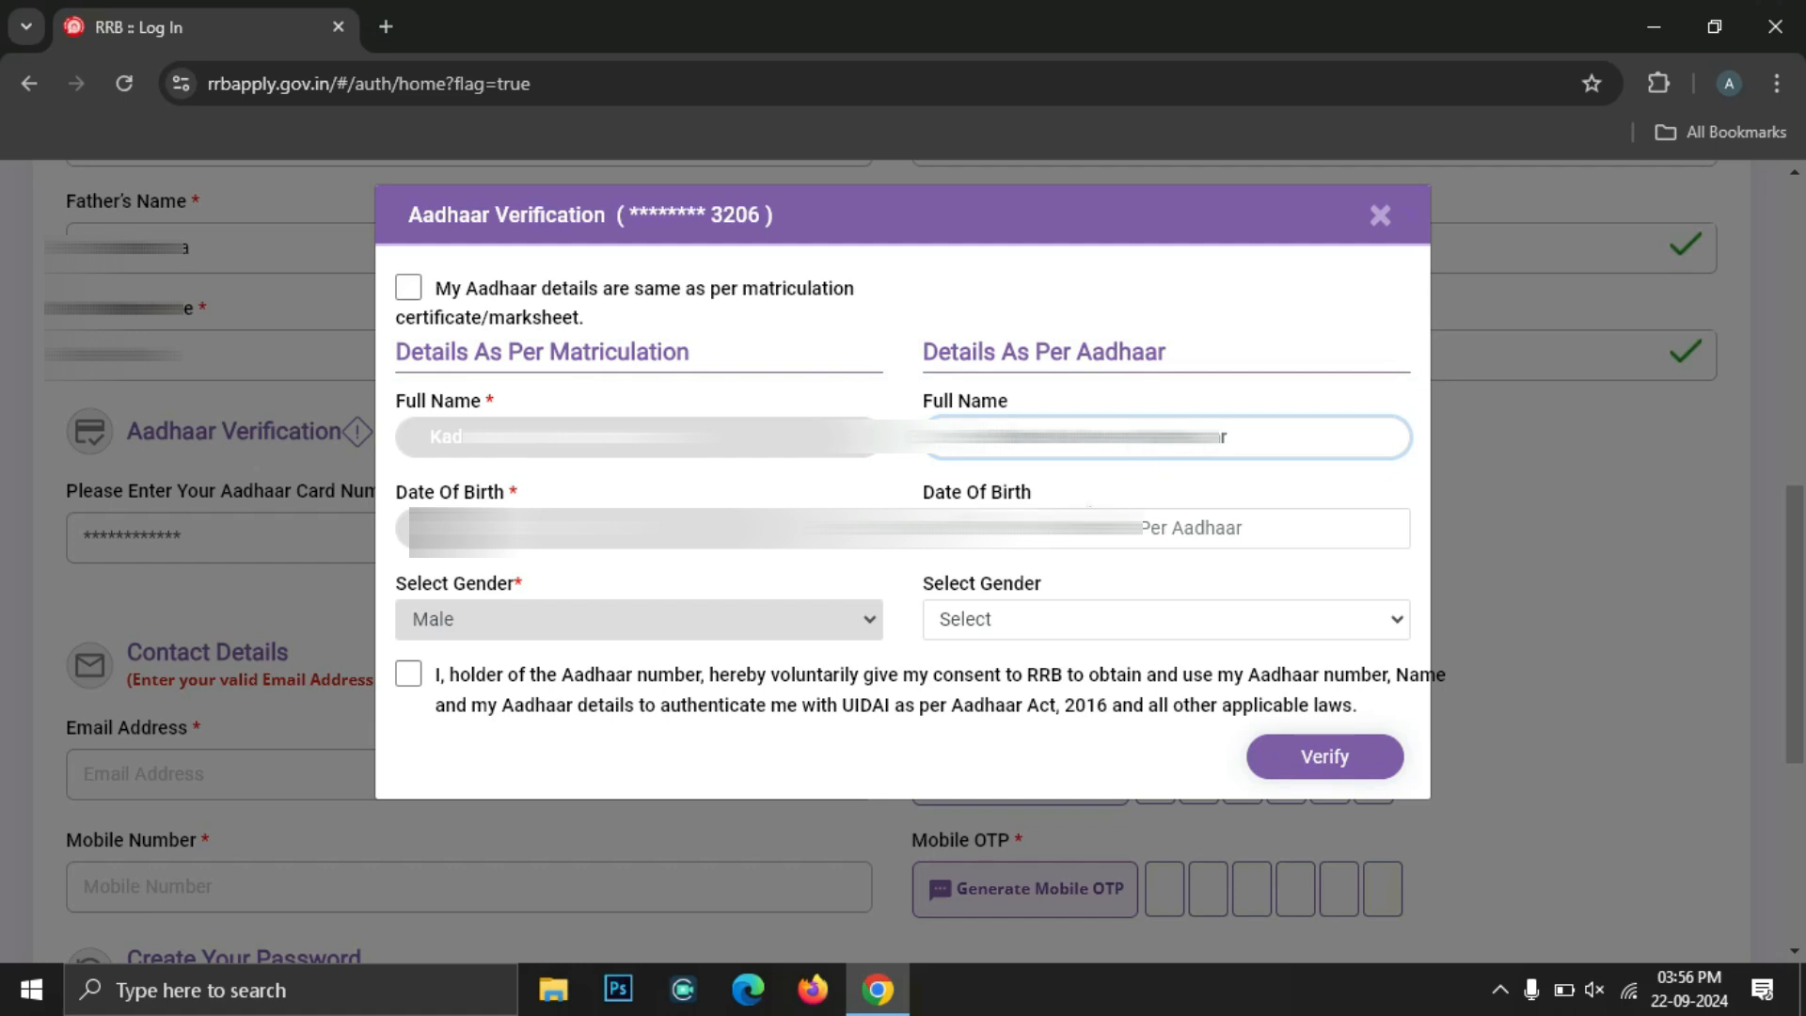
left_click(1066, 505)
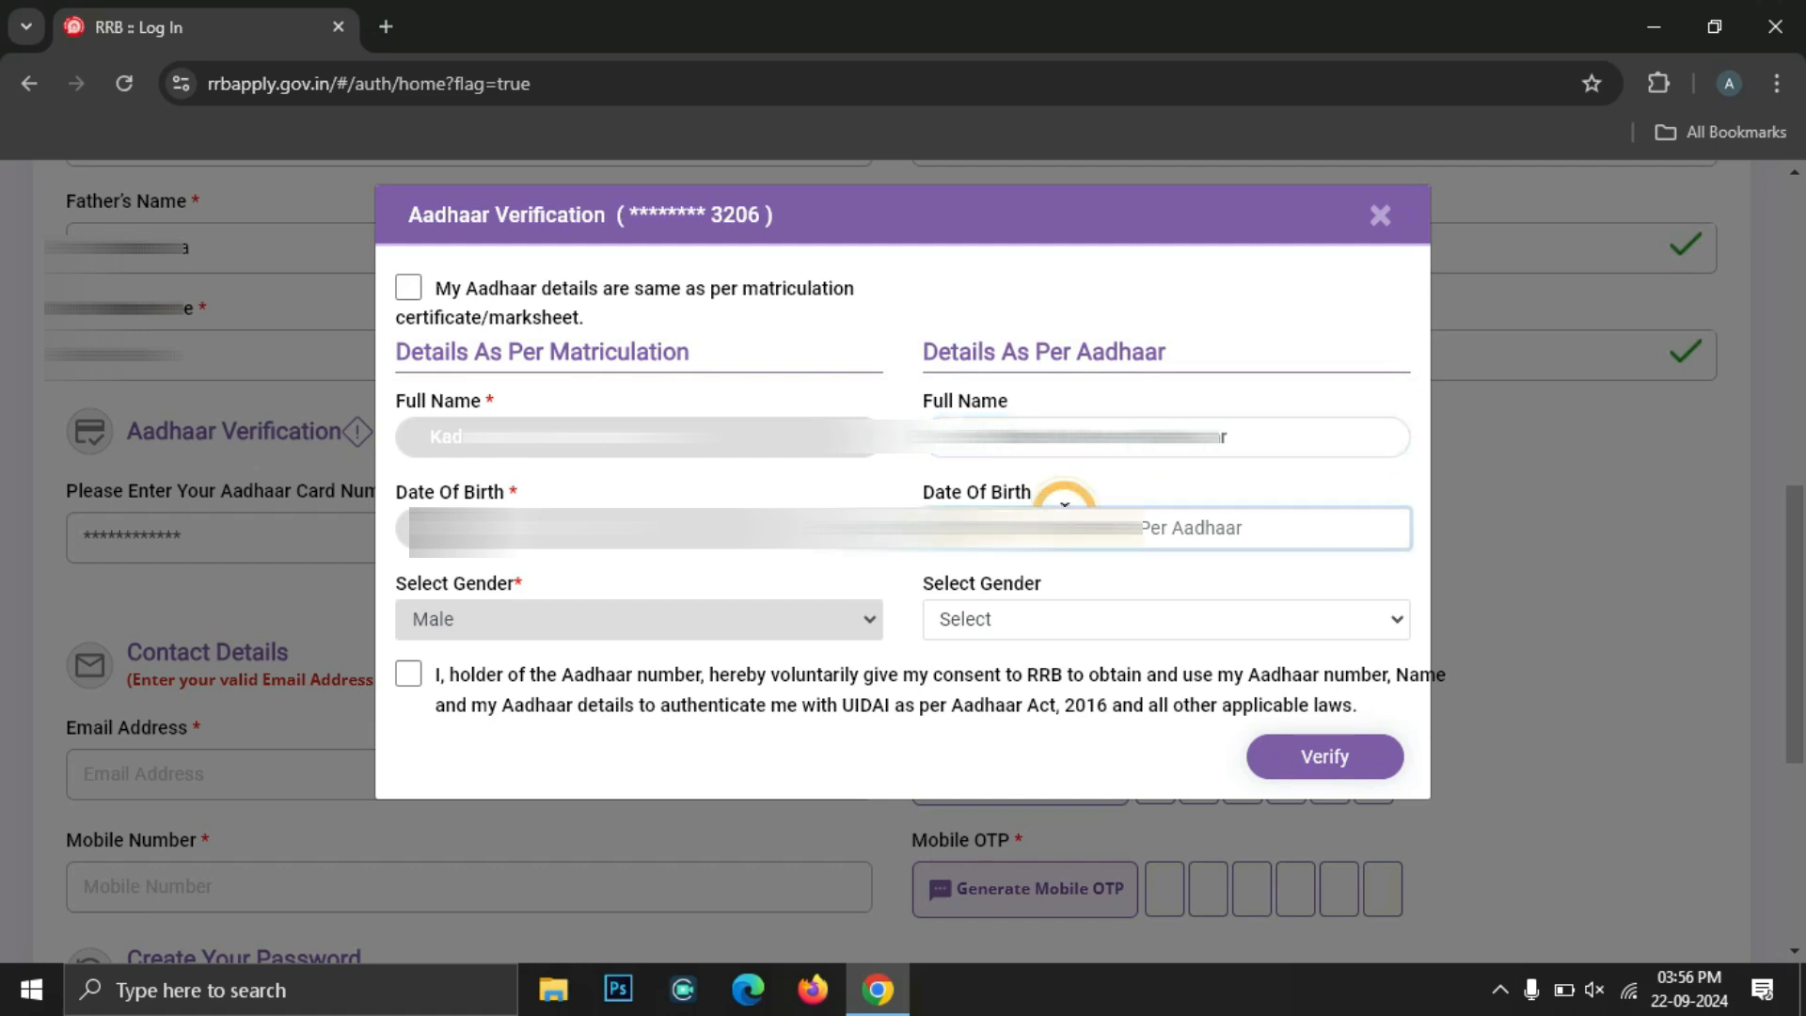
left_click(1008, 617)
left_click(1008, 684)
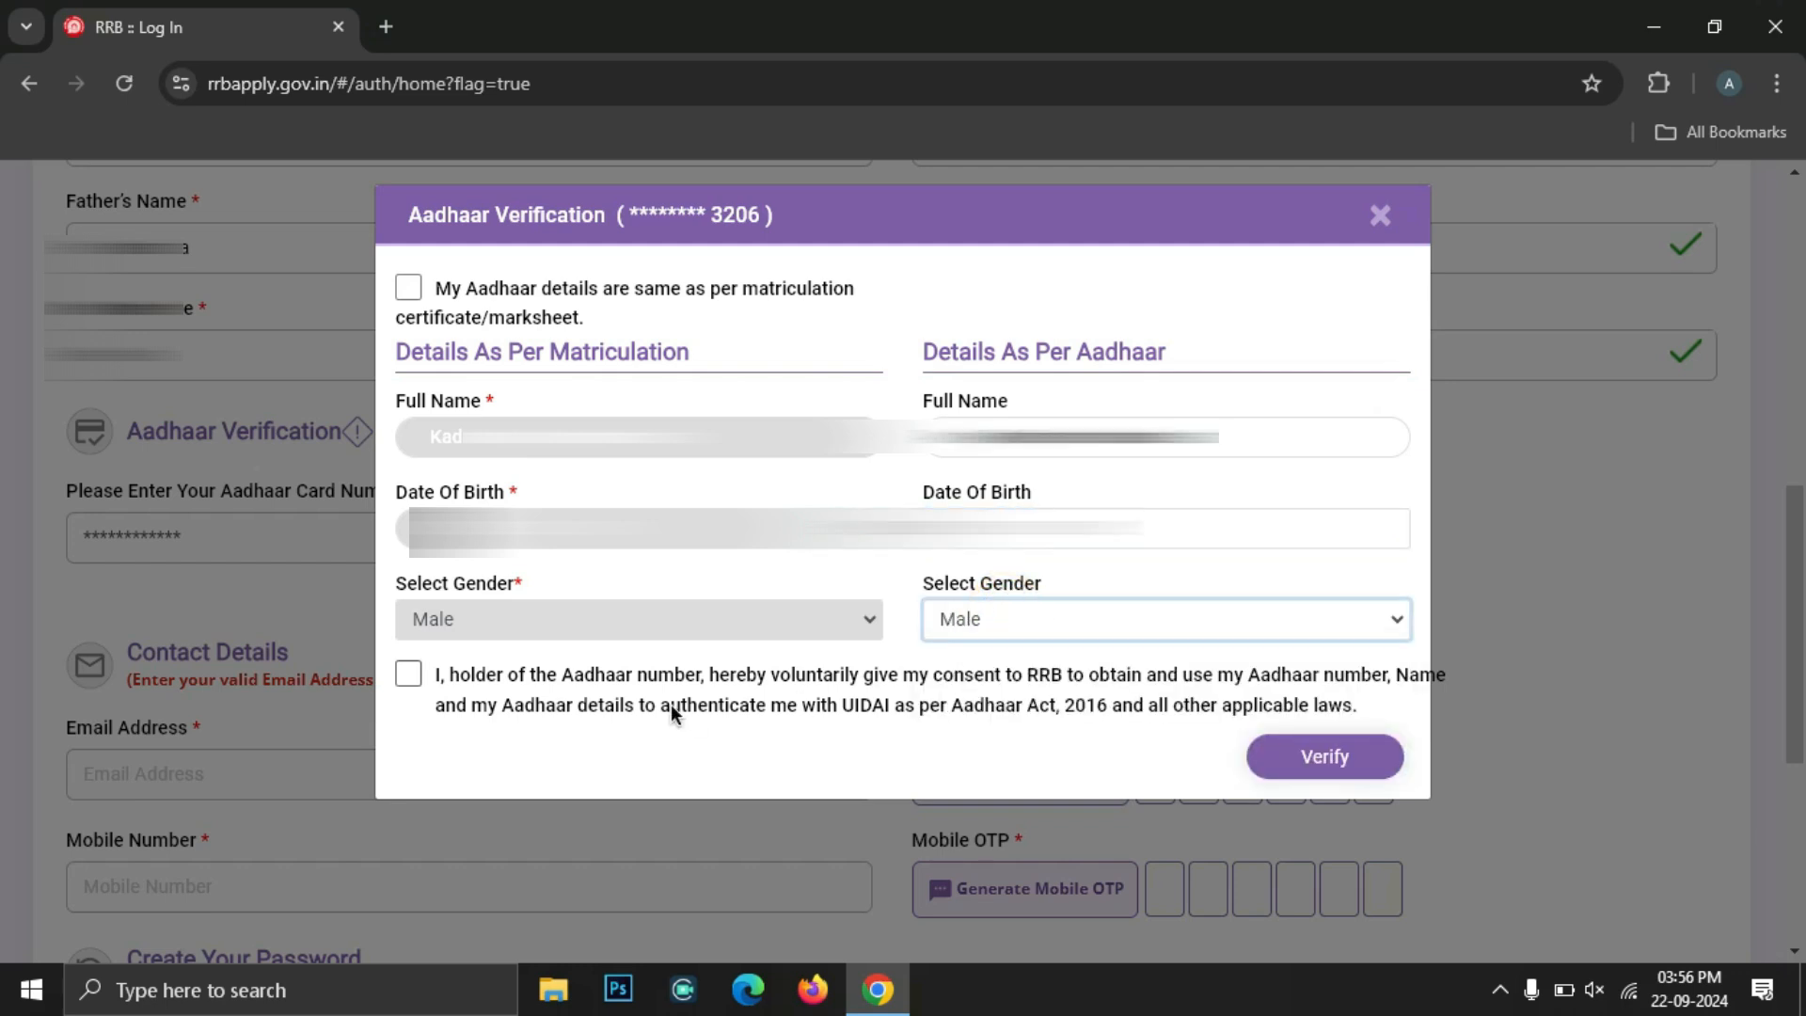
left_click(410, 675)
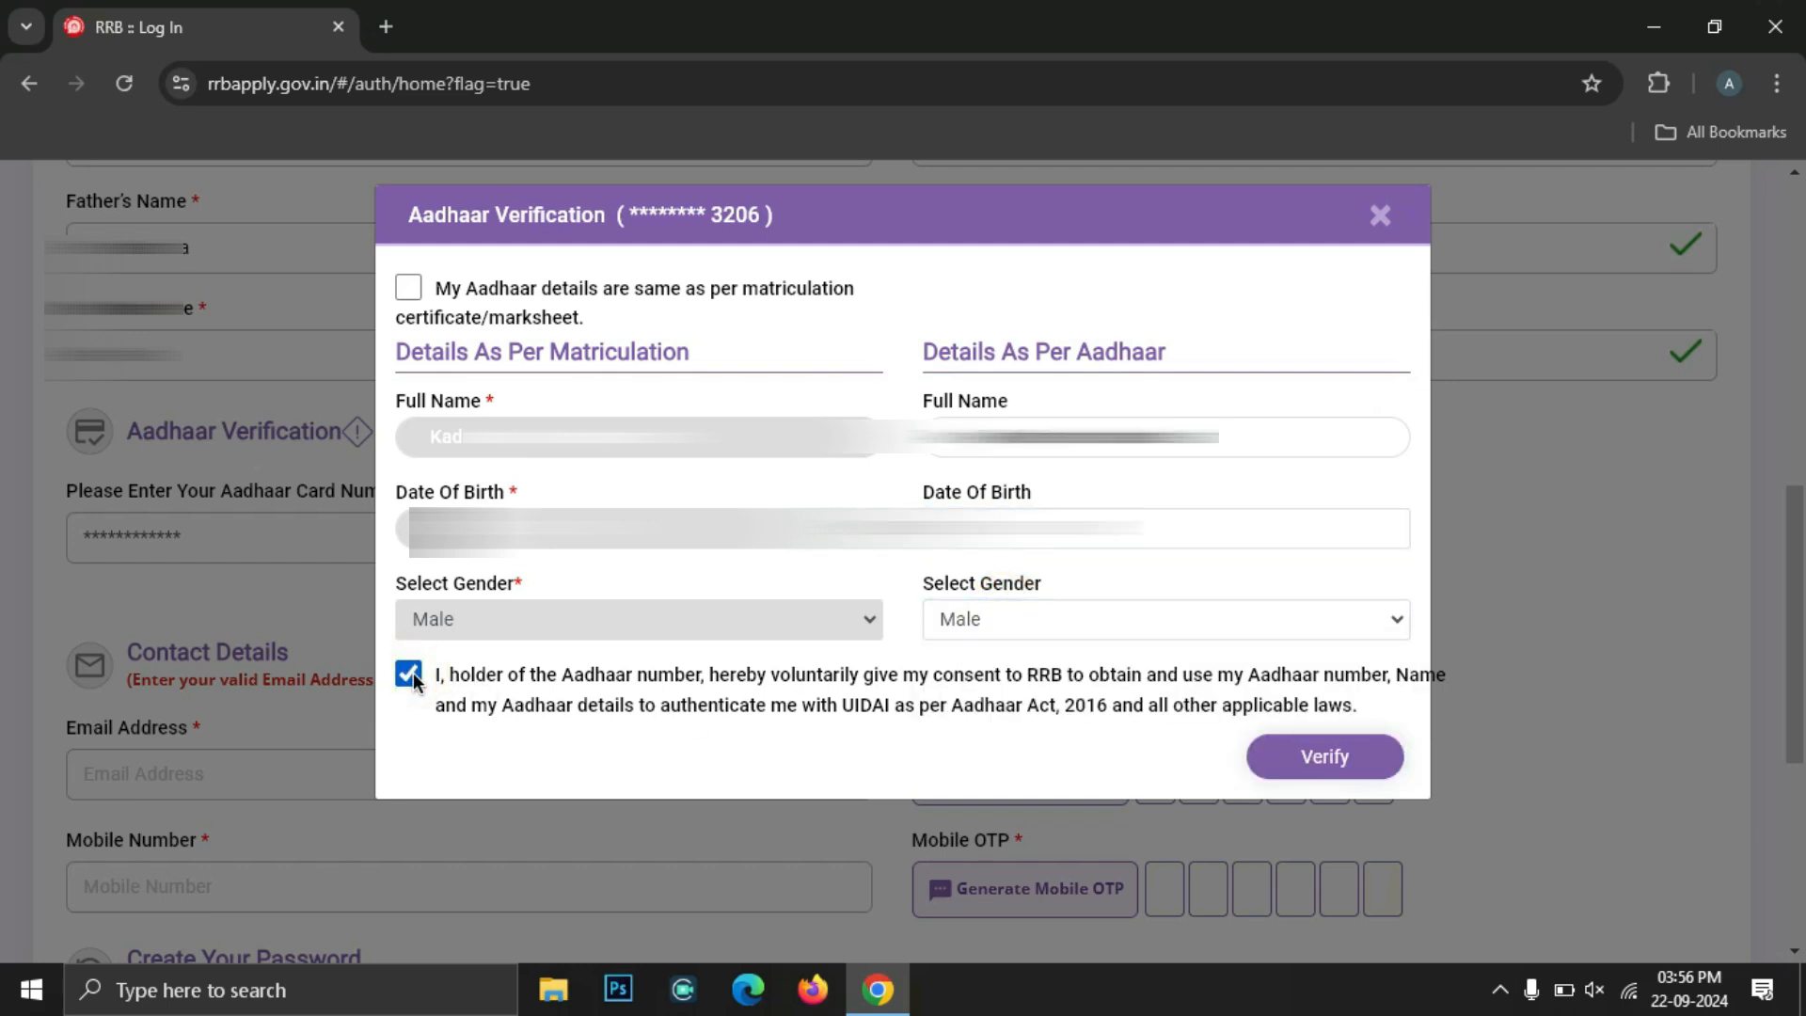
left_click(1326, 762)
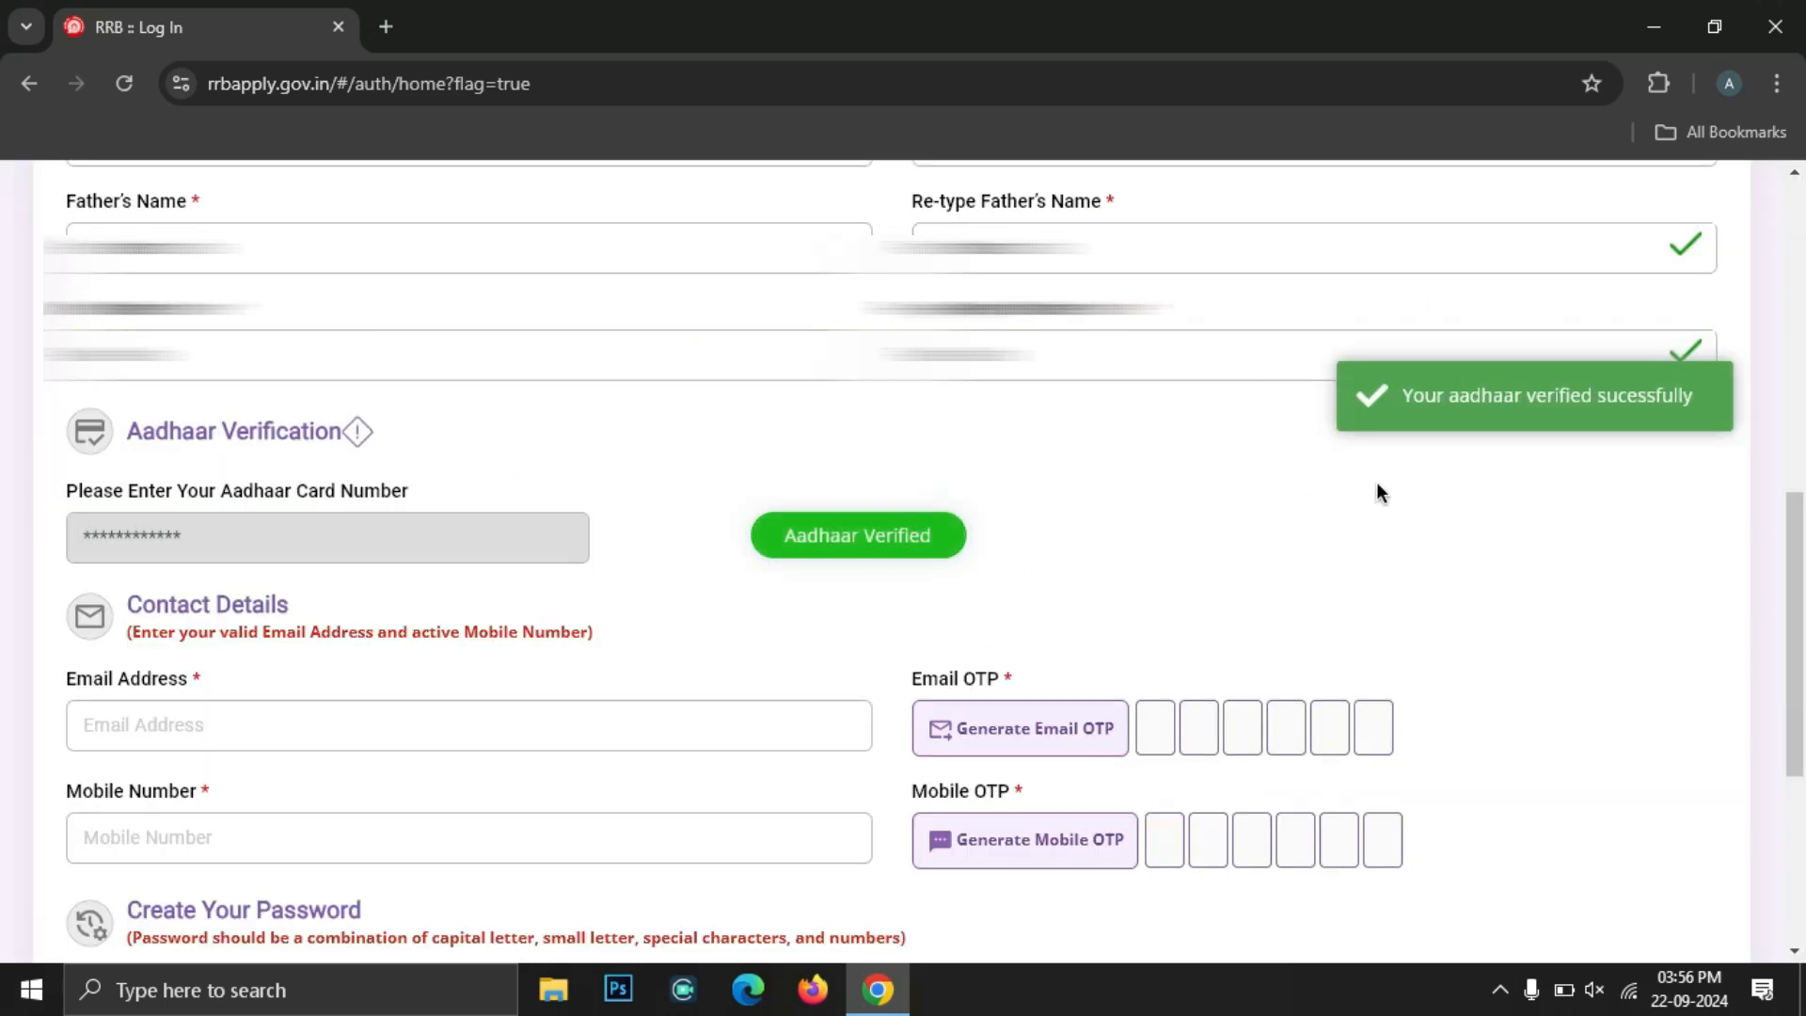
Enter the applicant's email and mobile number and generate OTPs for both
scroll(658, 443, "down", 4)
left_click(245, 329)
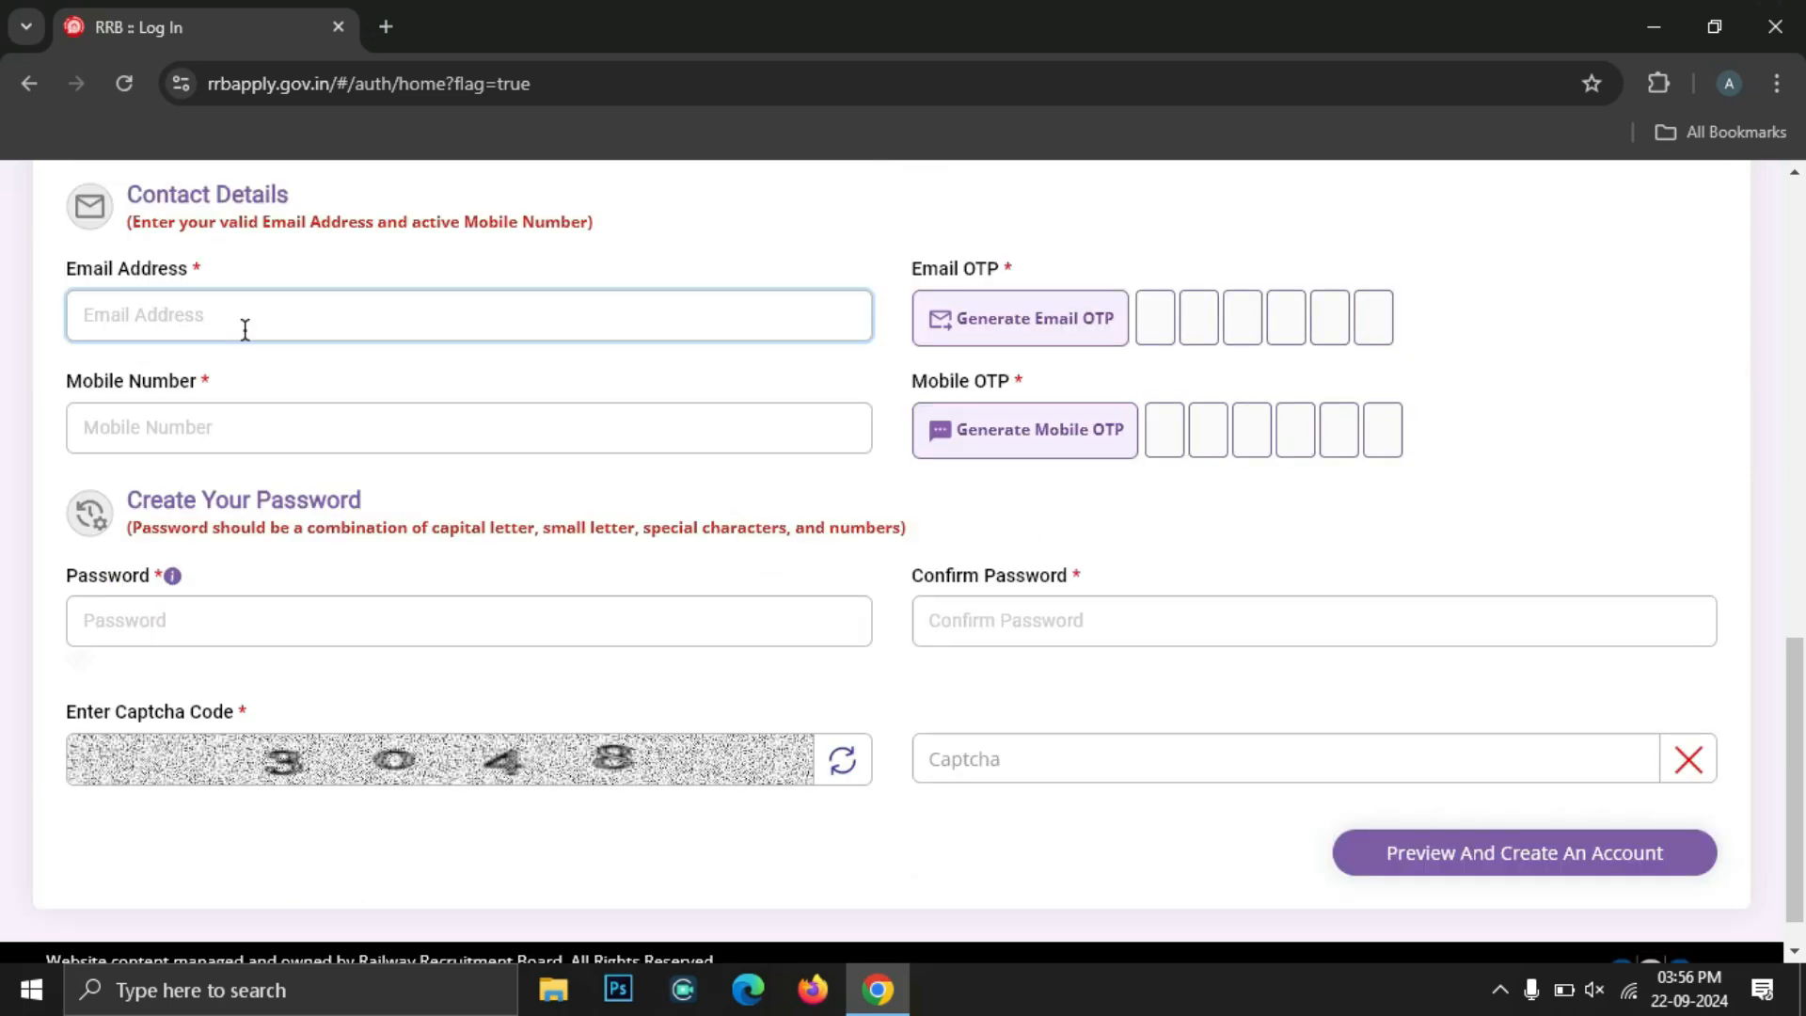
left_click(202, 303)
left_click(188, 413)
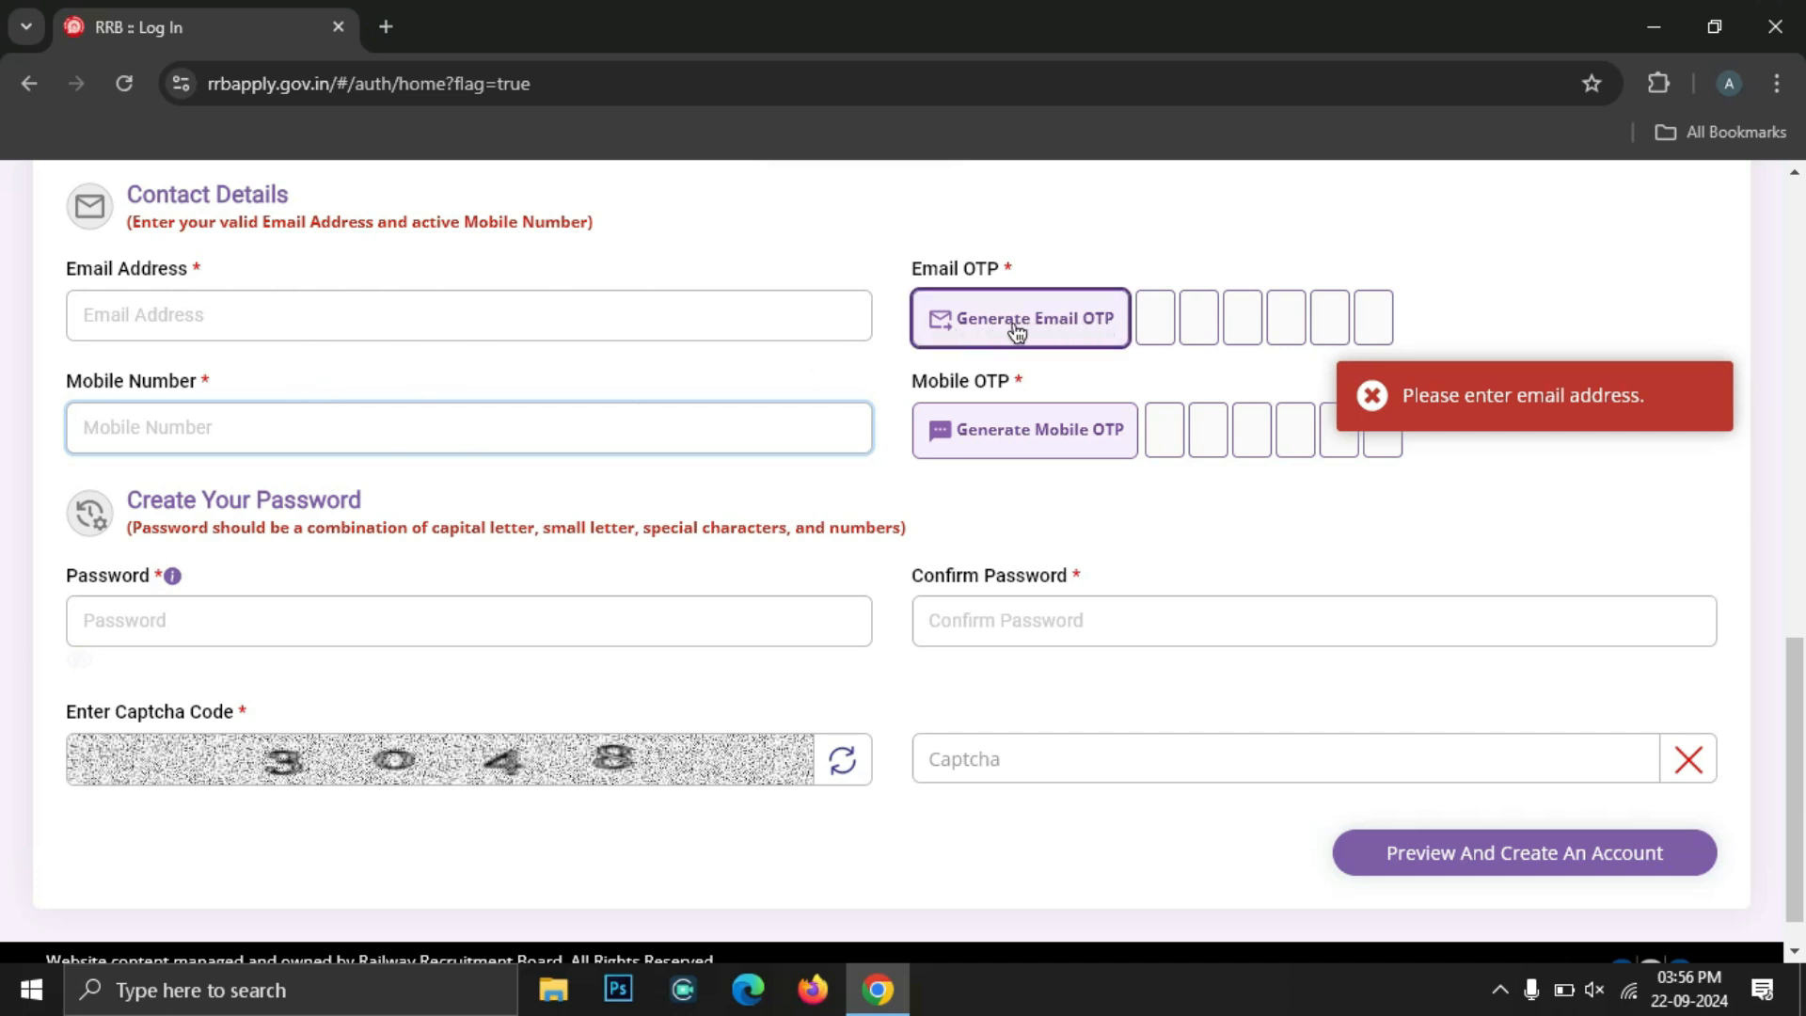
left_click(1018, 330)
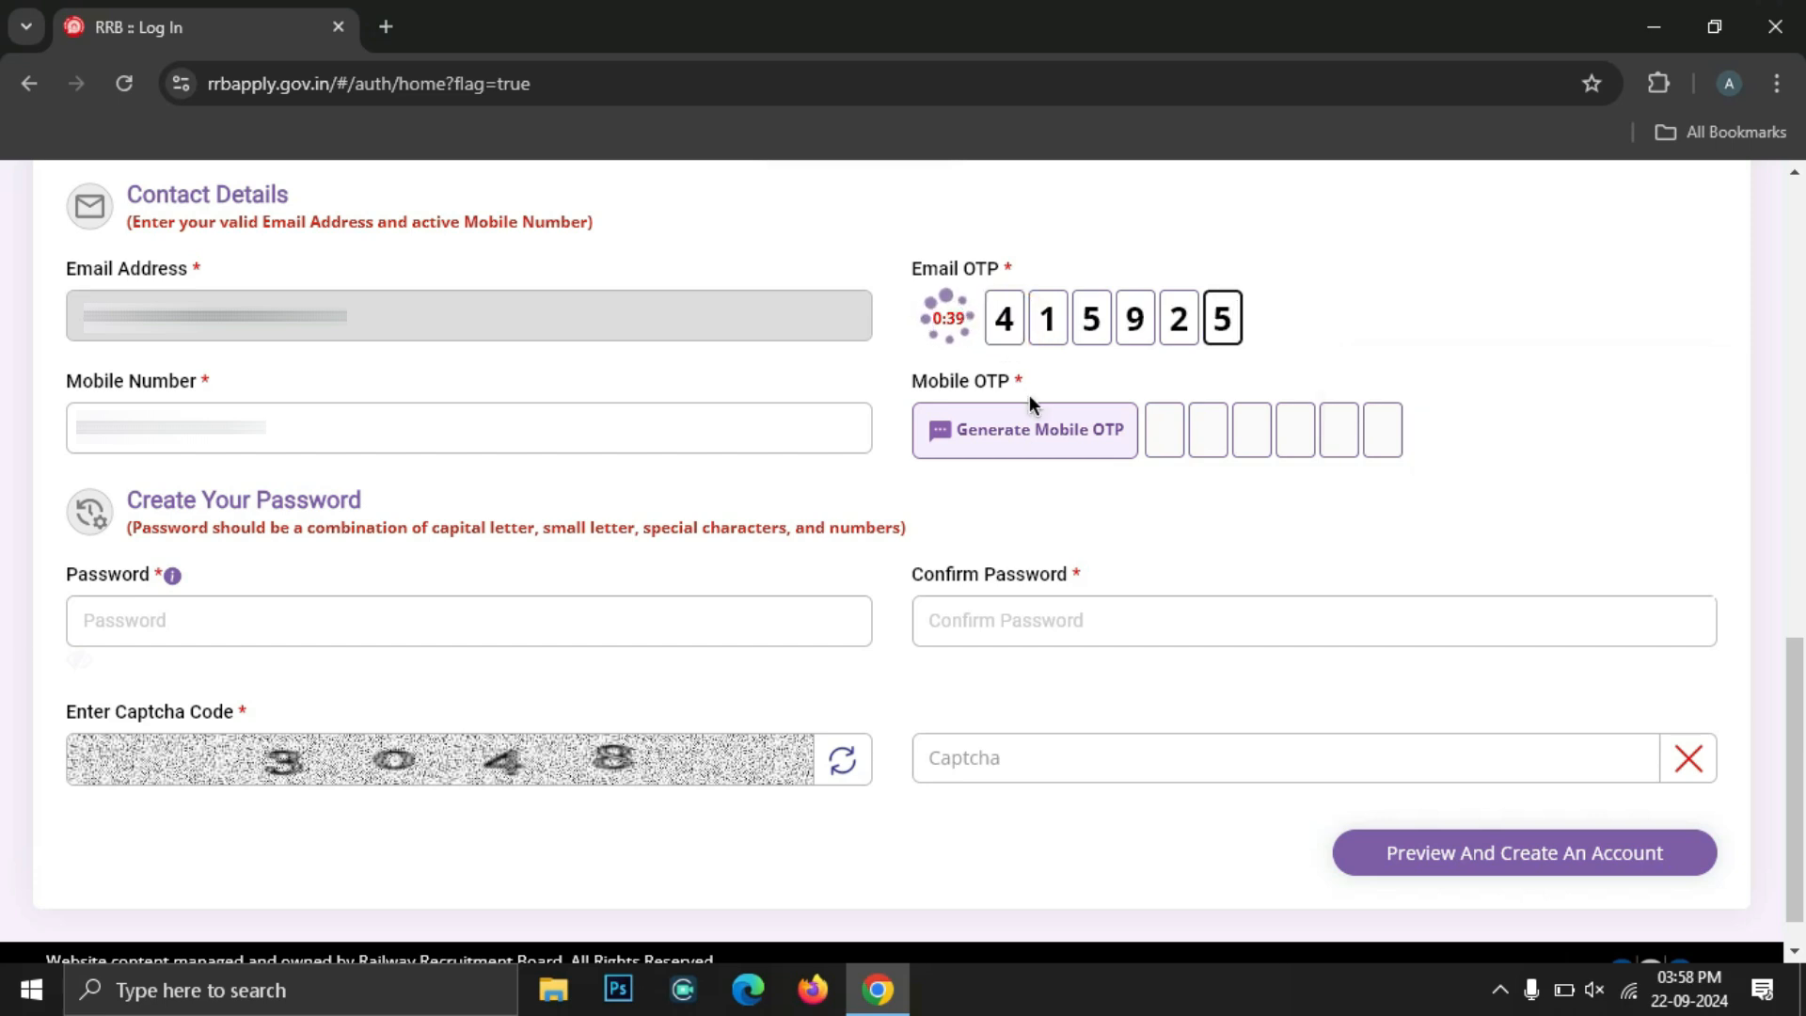
left_click(1049, 433)
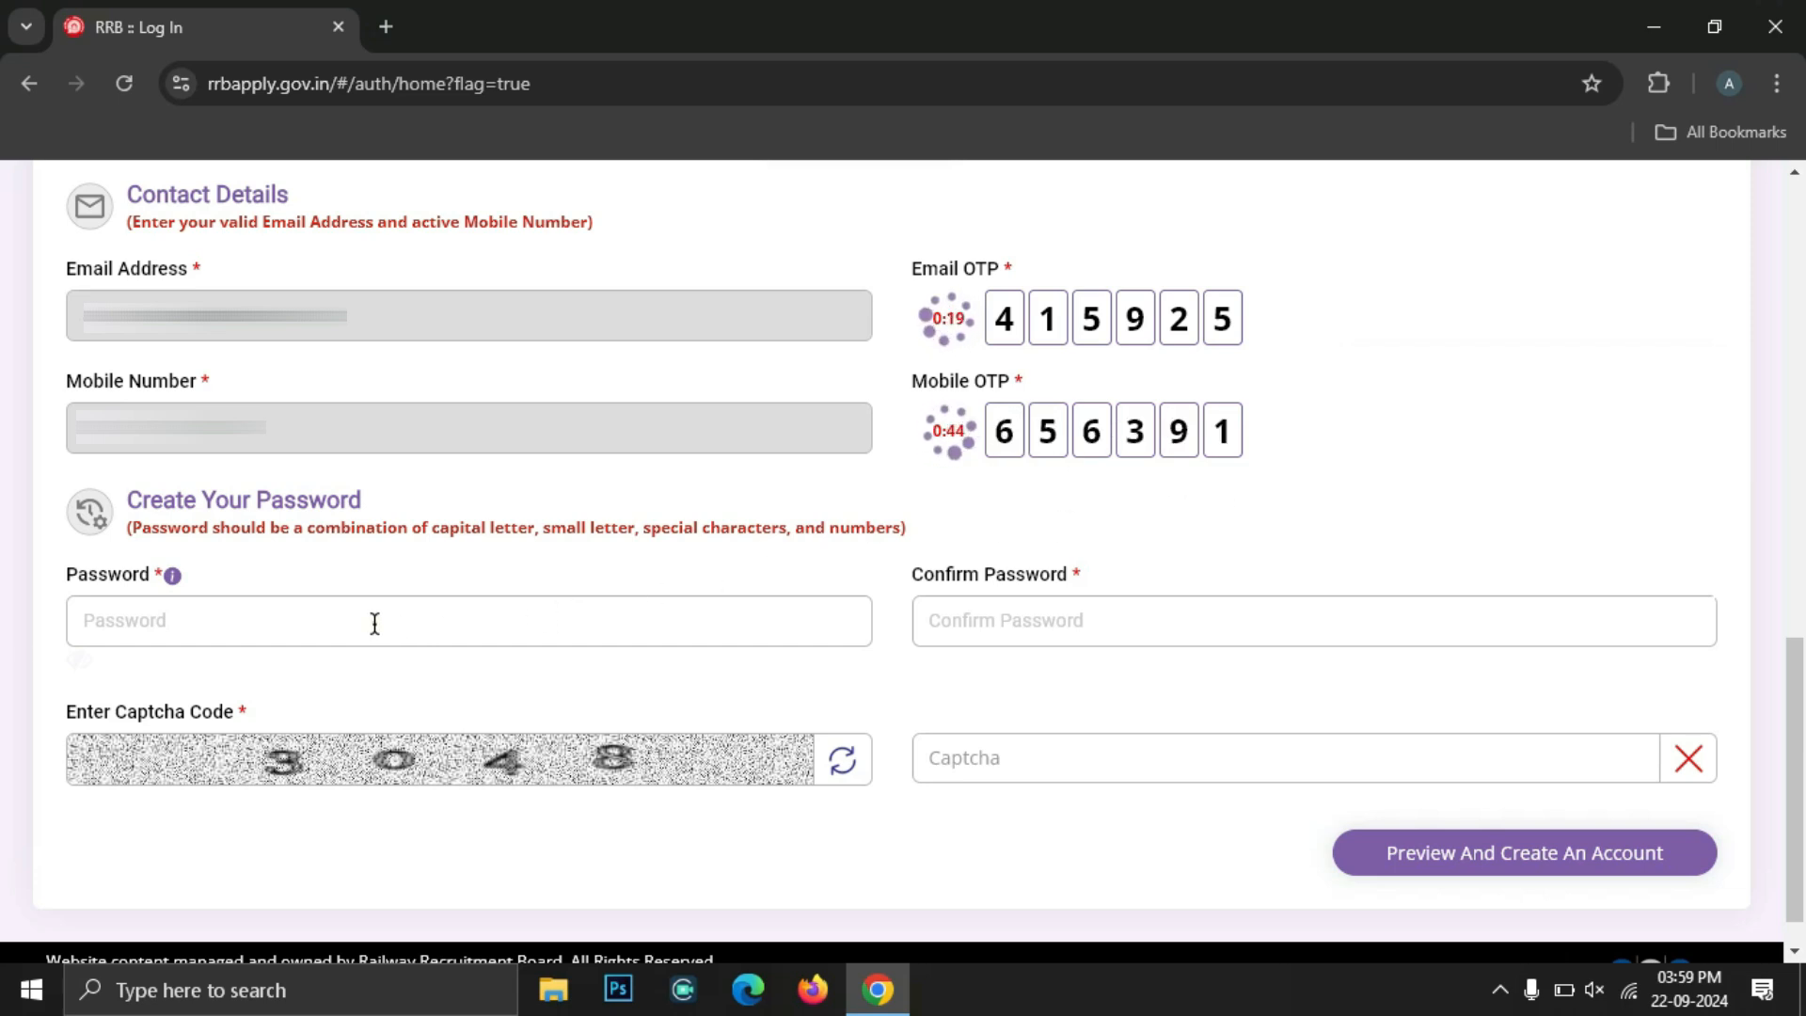
Highlight the password rules hint beside the account password field, then clear it
left_click(374, 623)
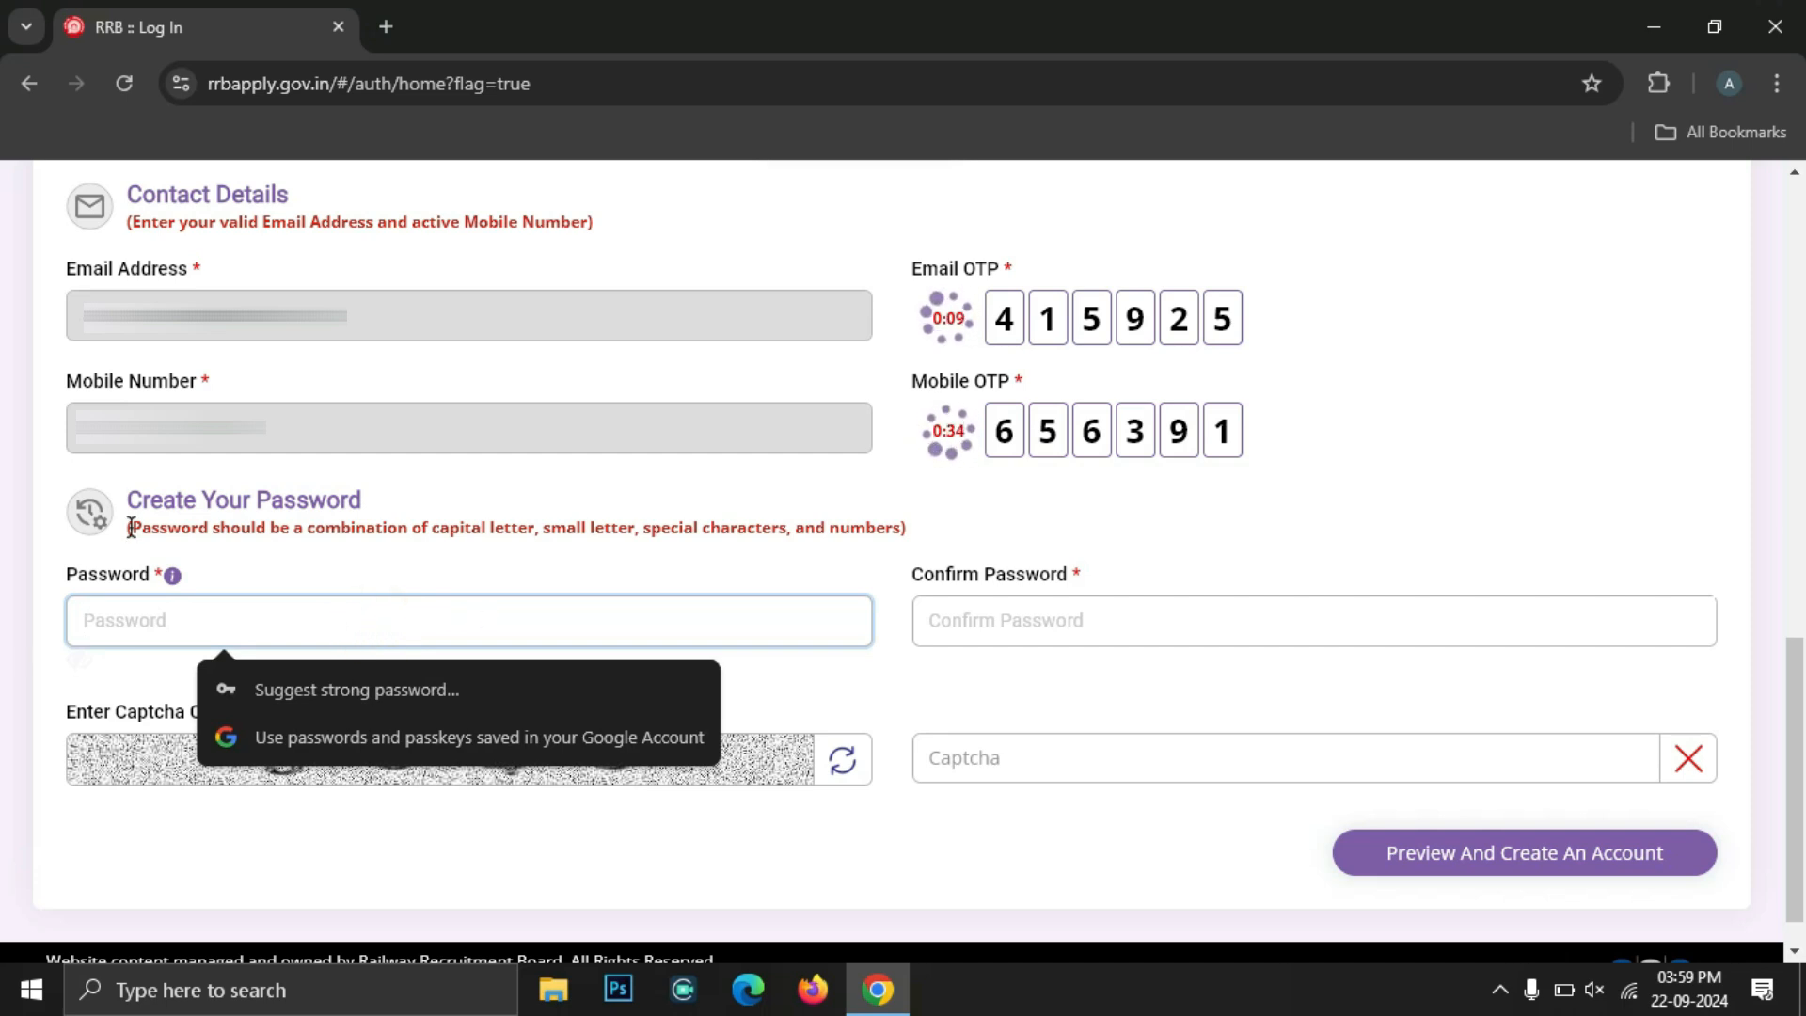
left_click_drag(131, 527, 896, 527)
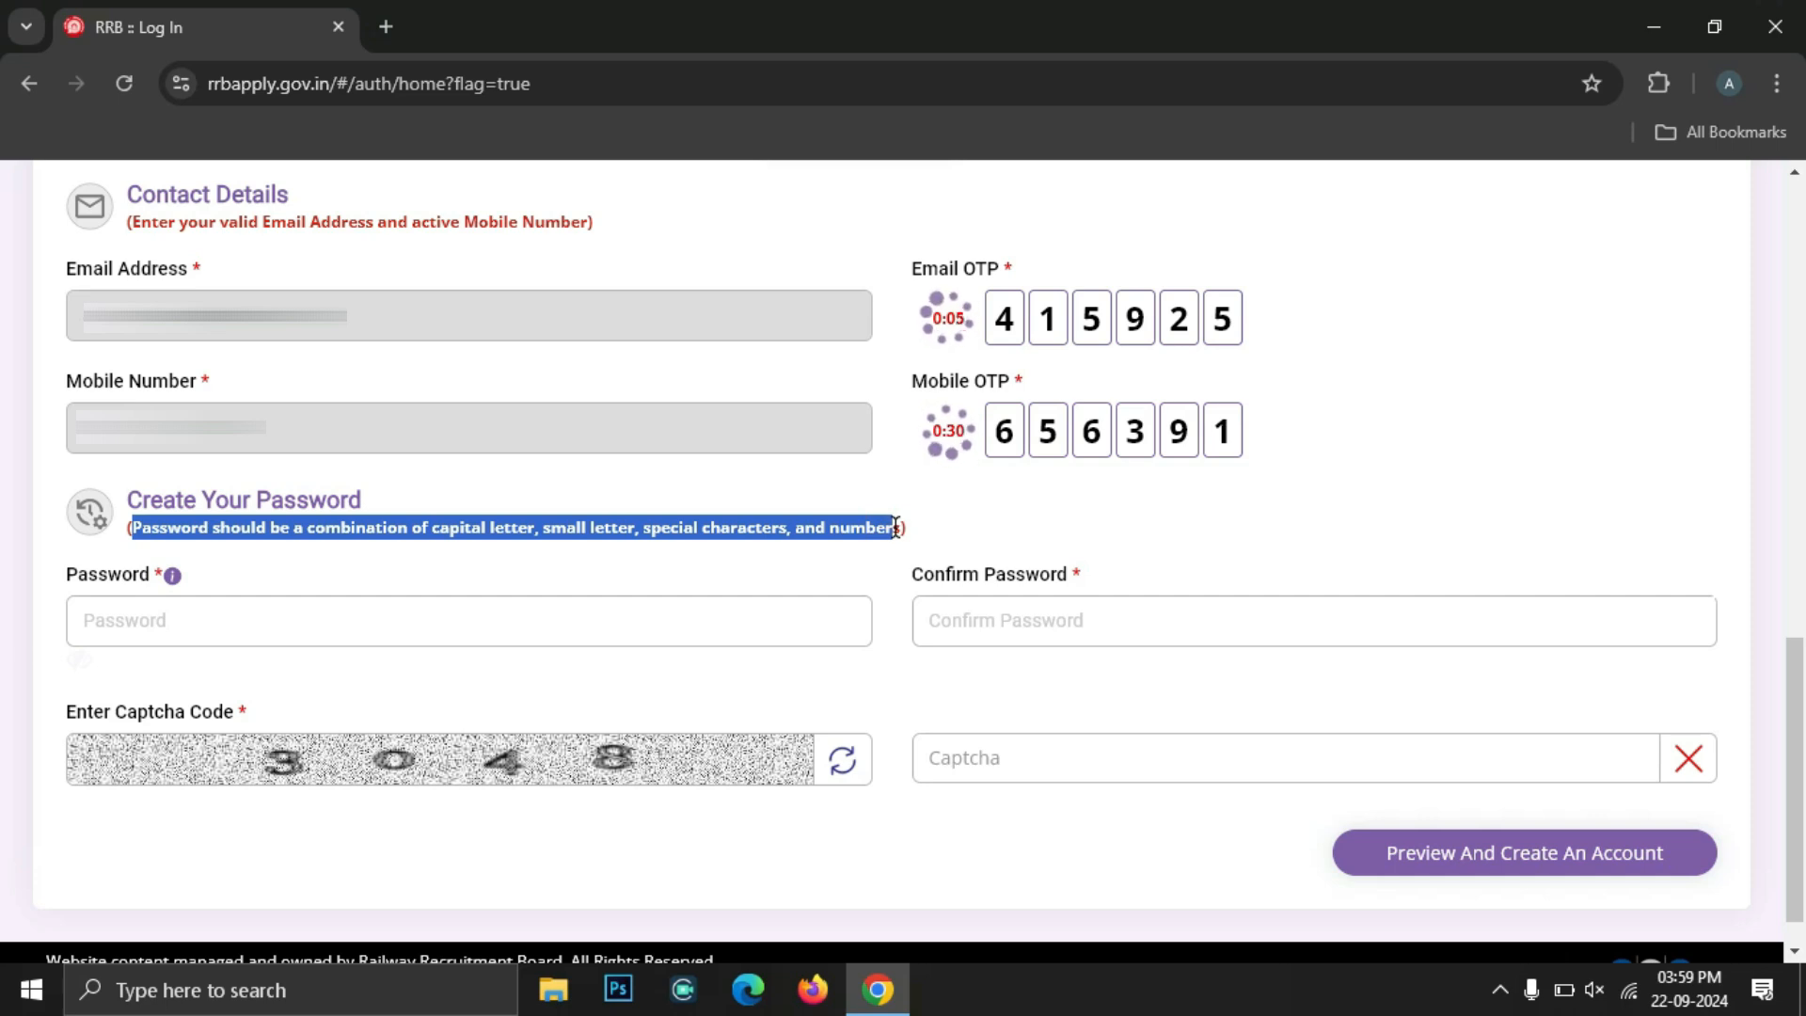
left_click(460, 528)
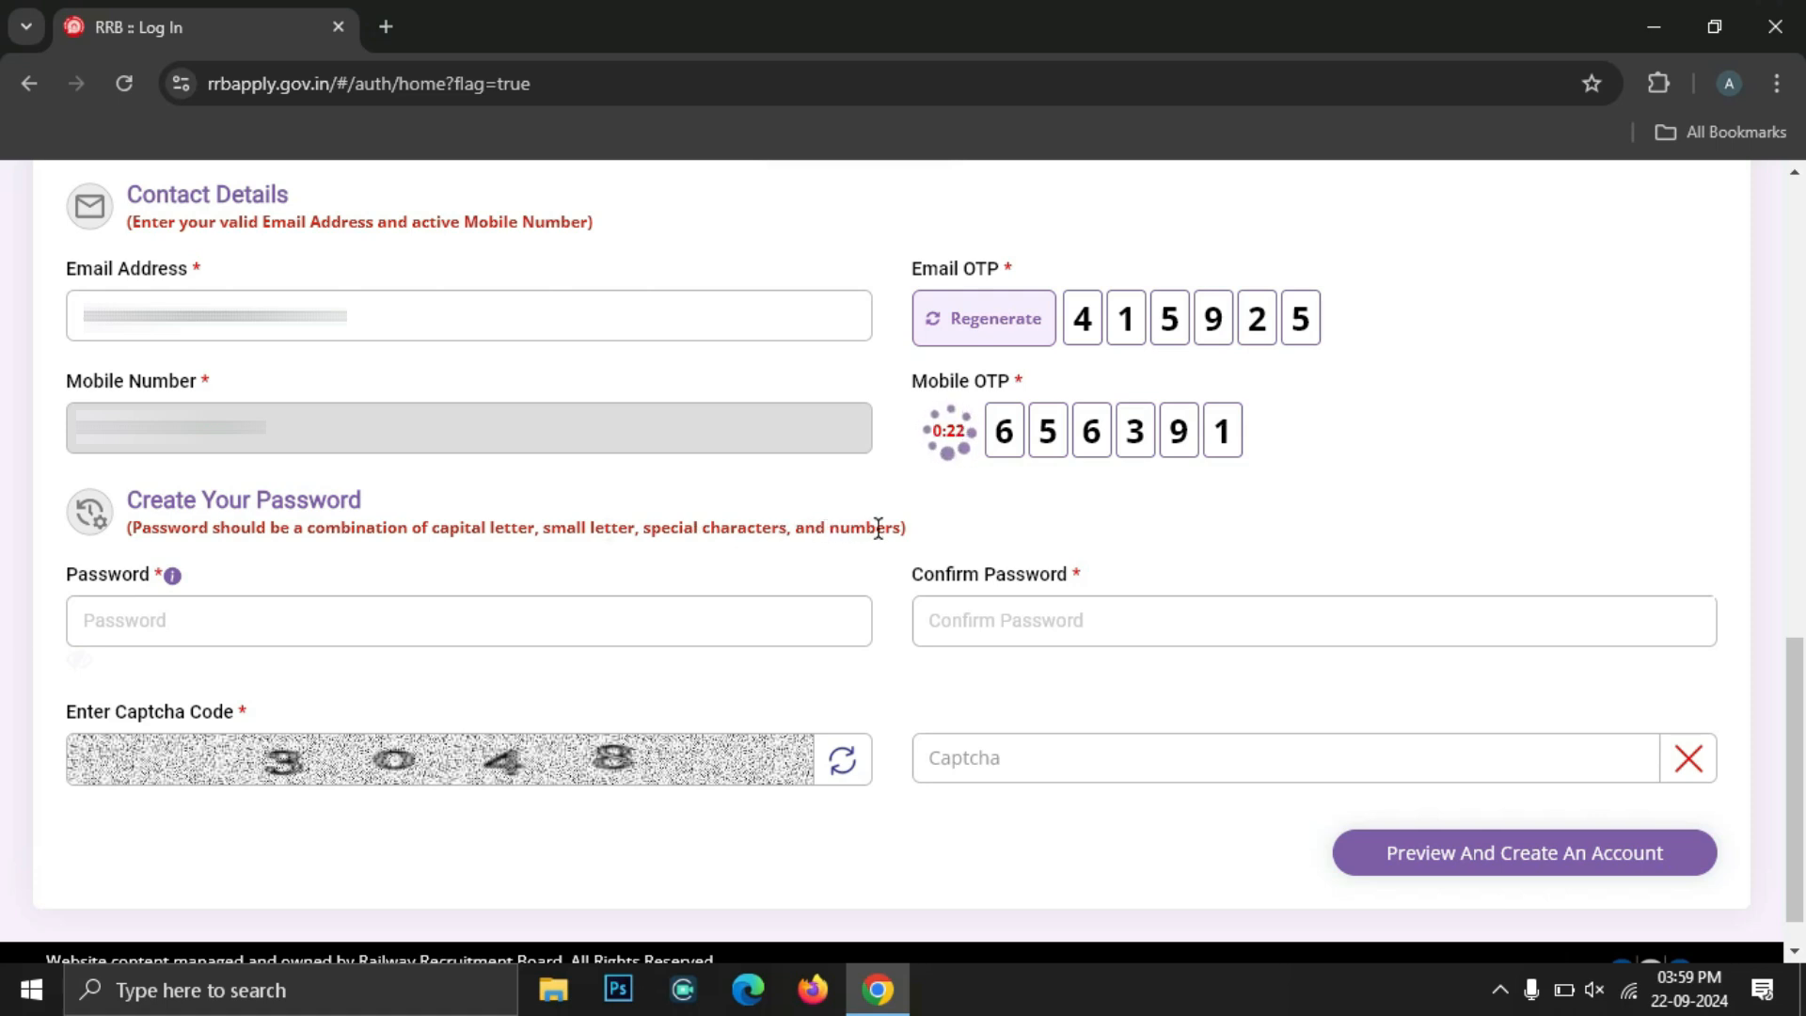
Paste the account password into both the password and confirmation fields
left_click(610, 621)
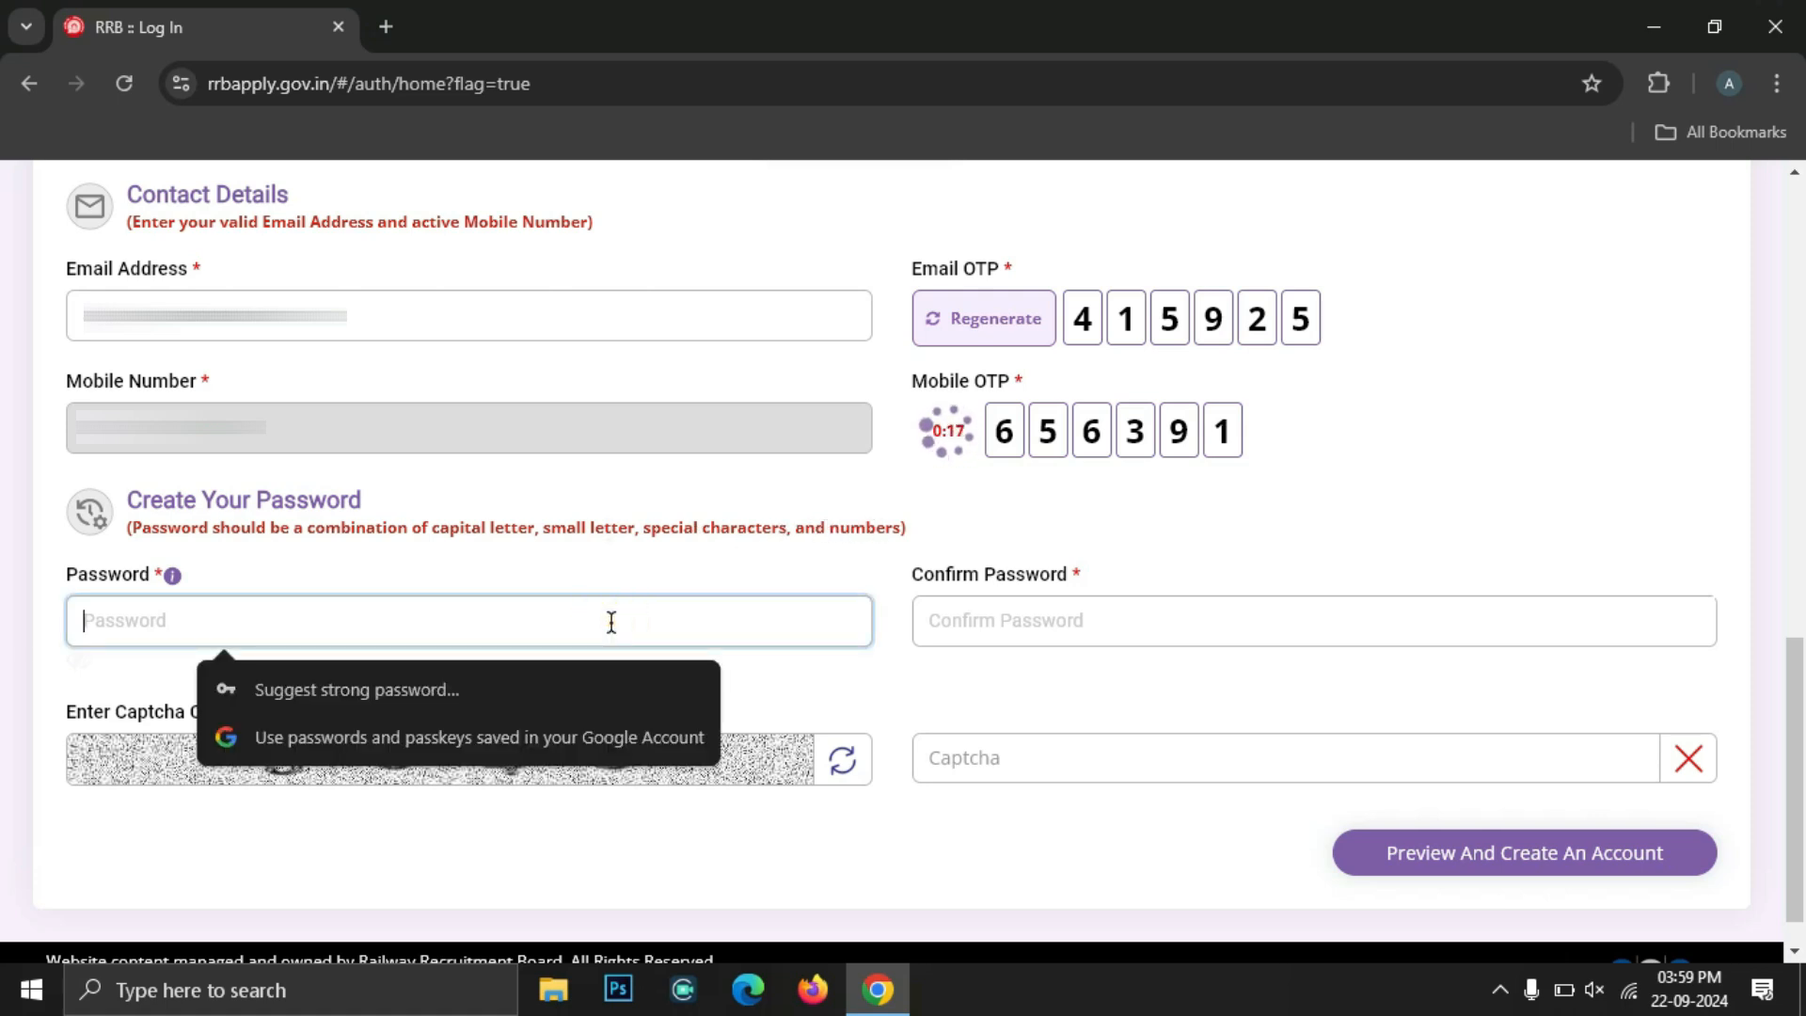
key("ctrl+v")
key("Tab")
left_click(1102, 625)
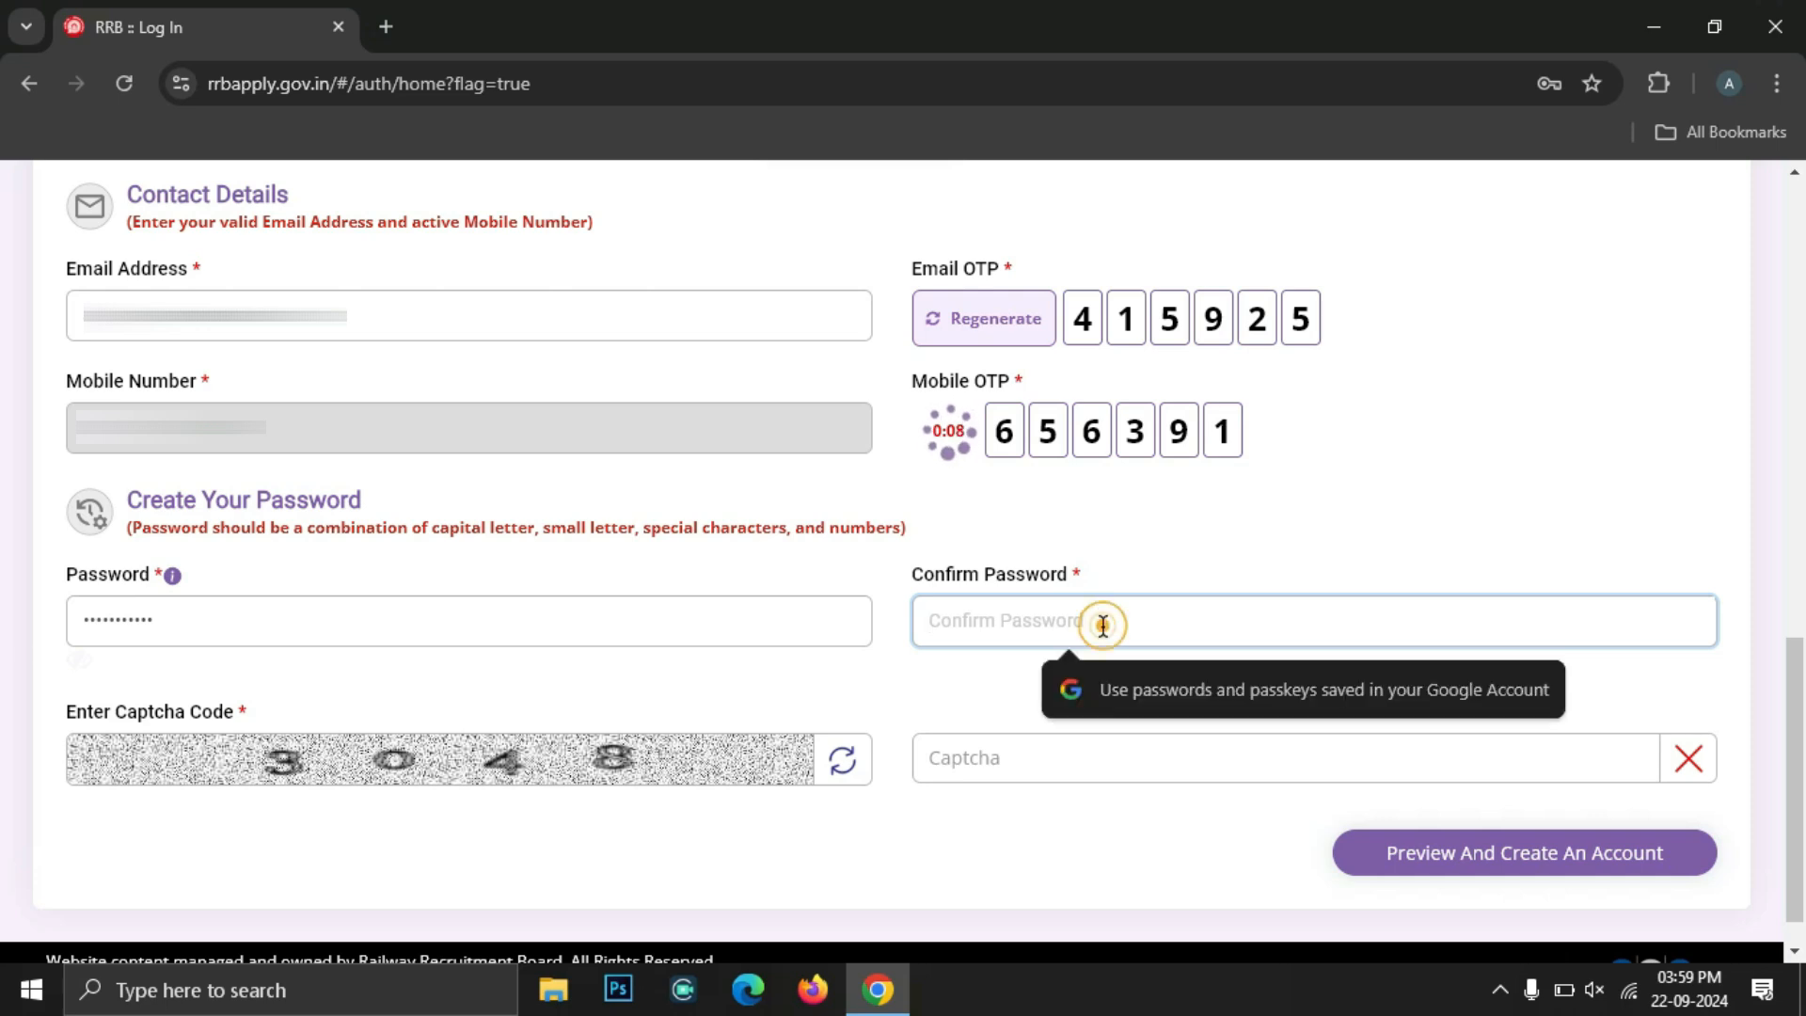
key("ctrl+v")
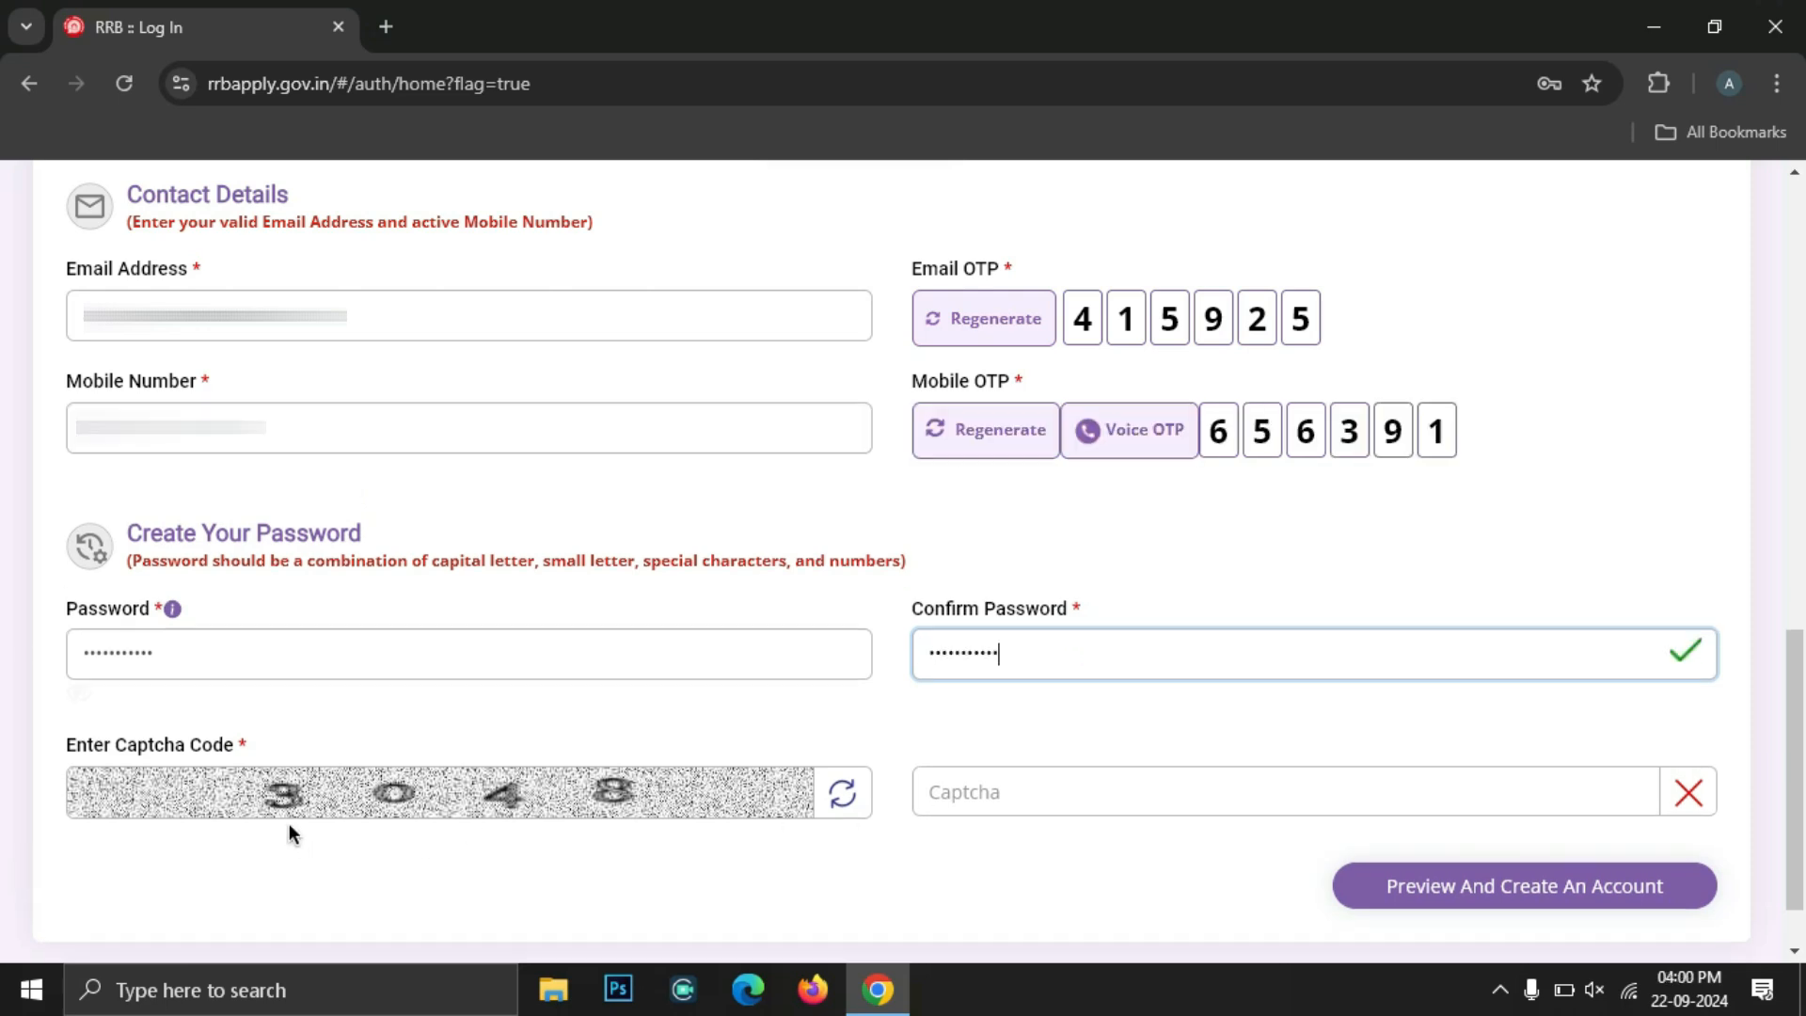
Enter captcha 3048 and open the Account Details preview
left_click(1004, 783)
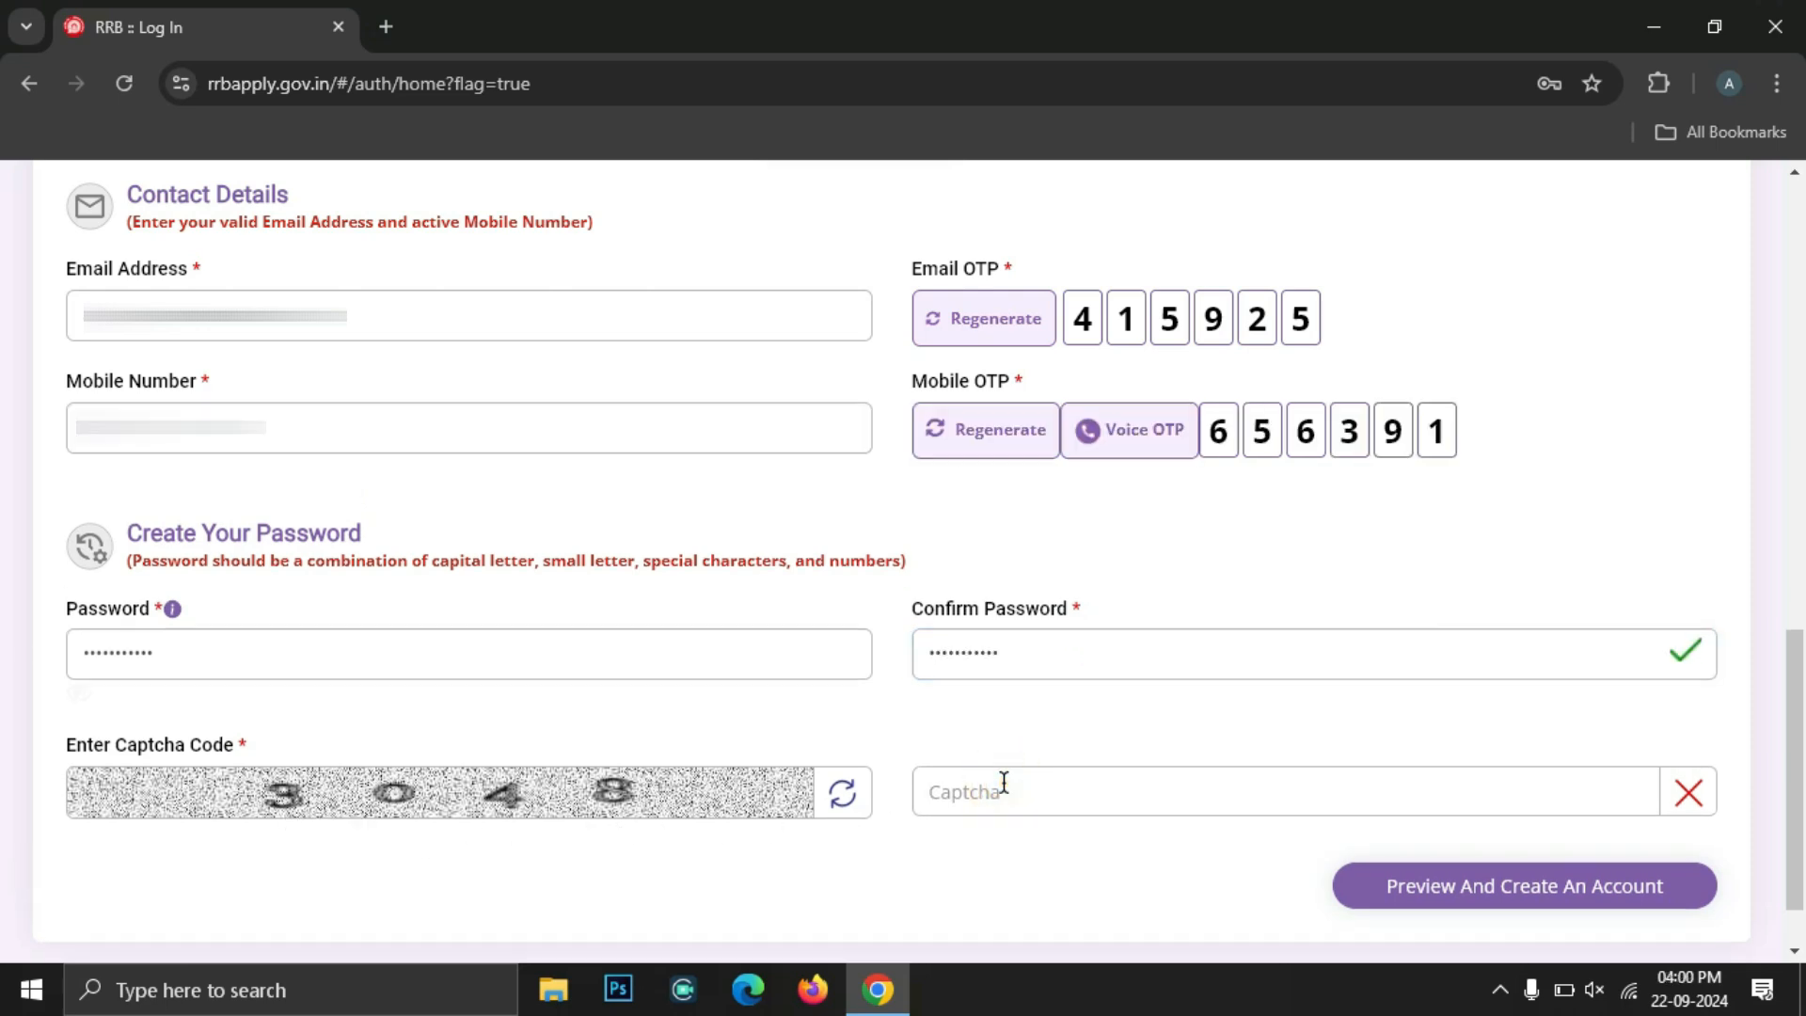
type("3048")
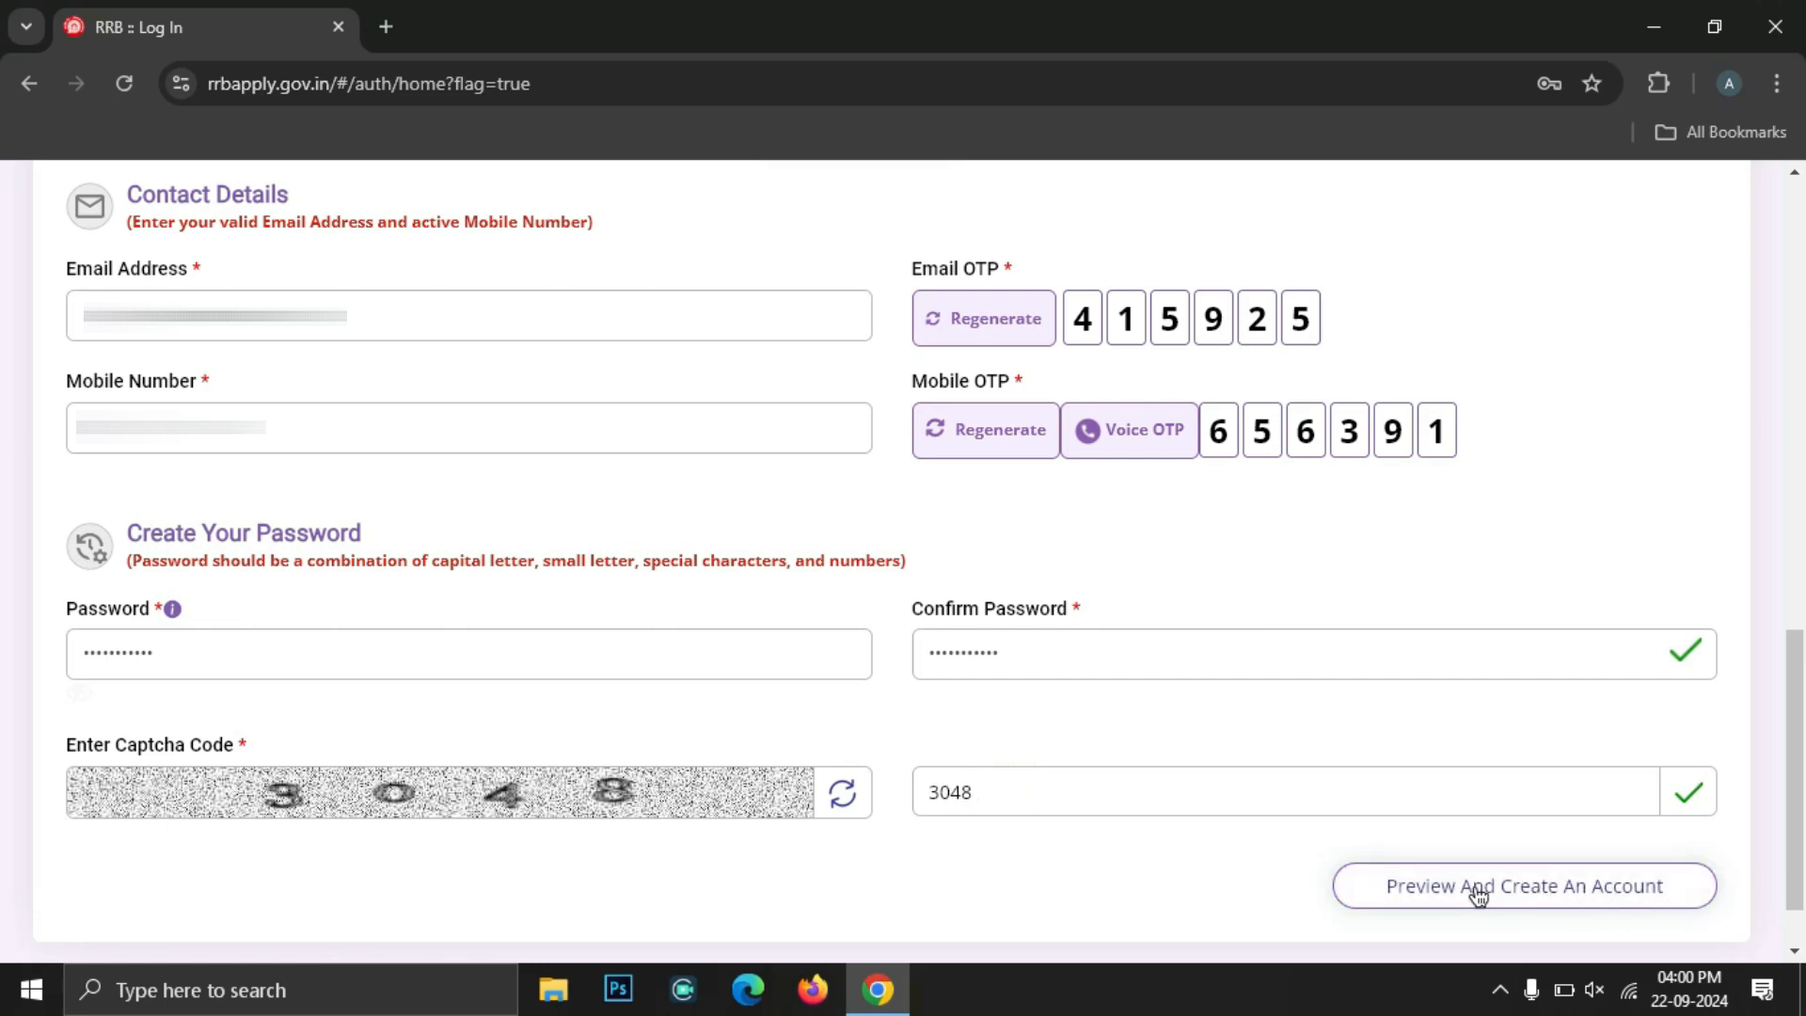
left_click(1478, 894)
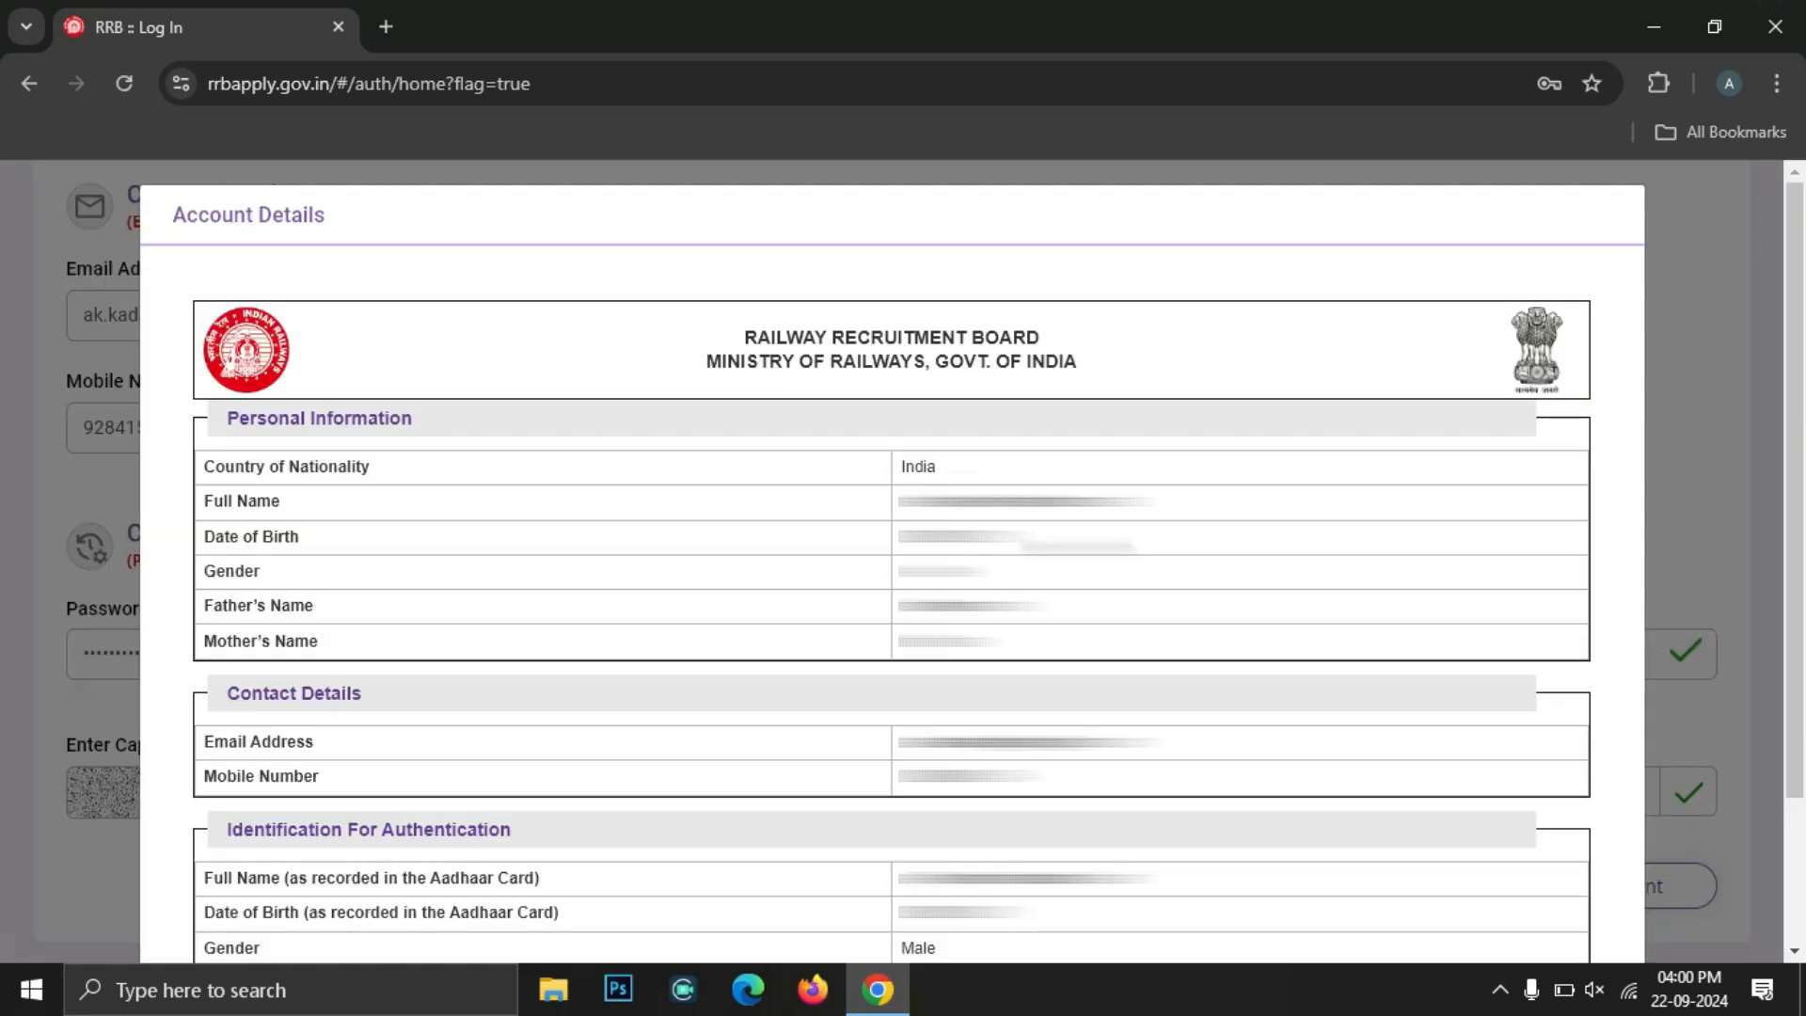
Review the Account Details, tick the re-checked confirmation, create the account and proceed
scroll(876, 263, "down", 2)
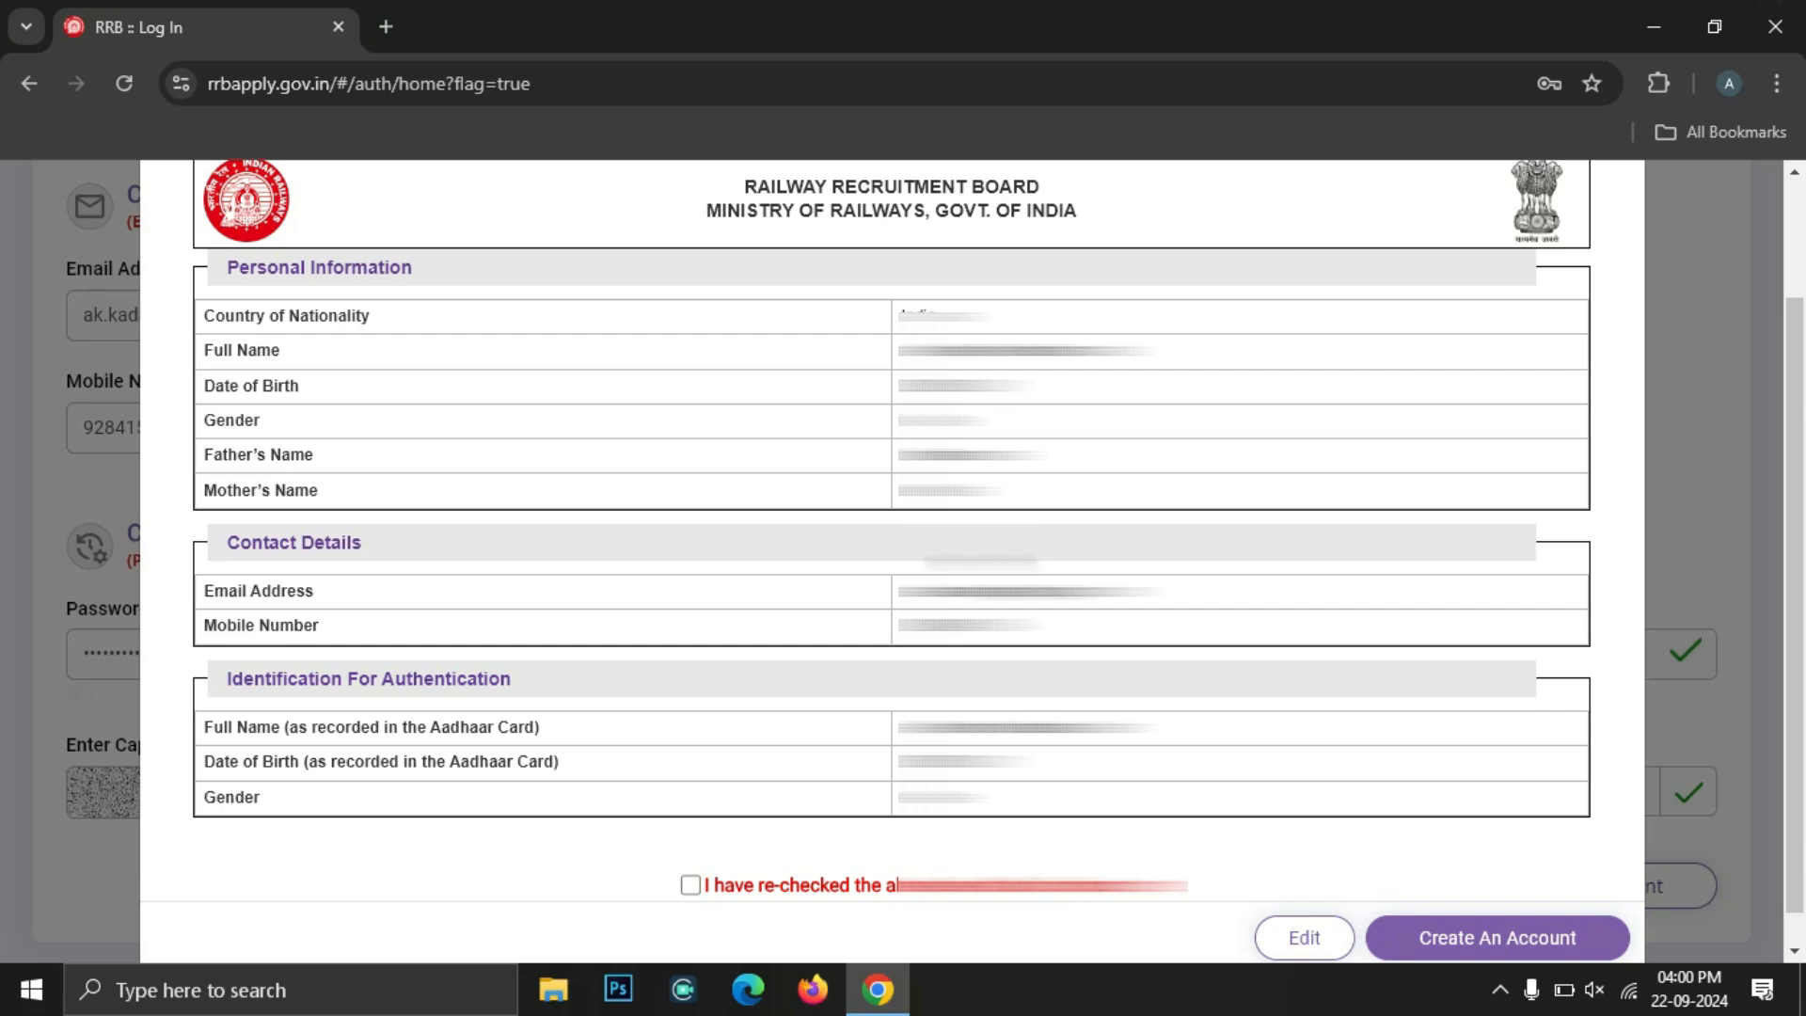
scroll(892, 565, "down", 1)
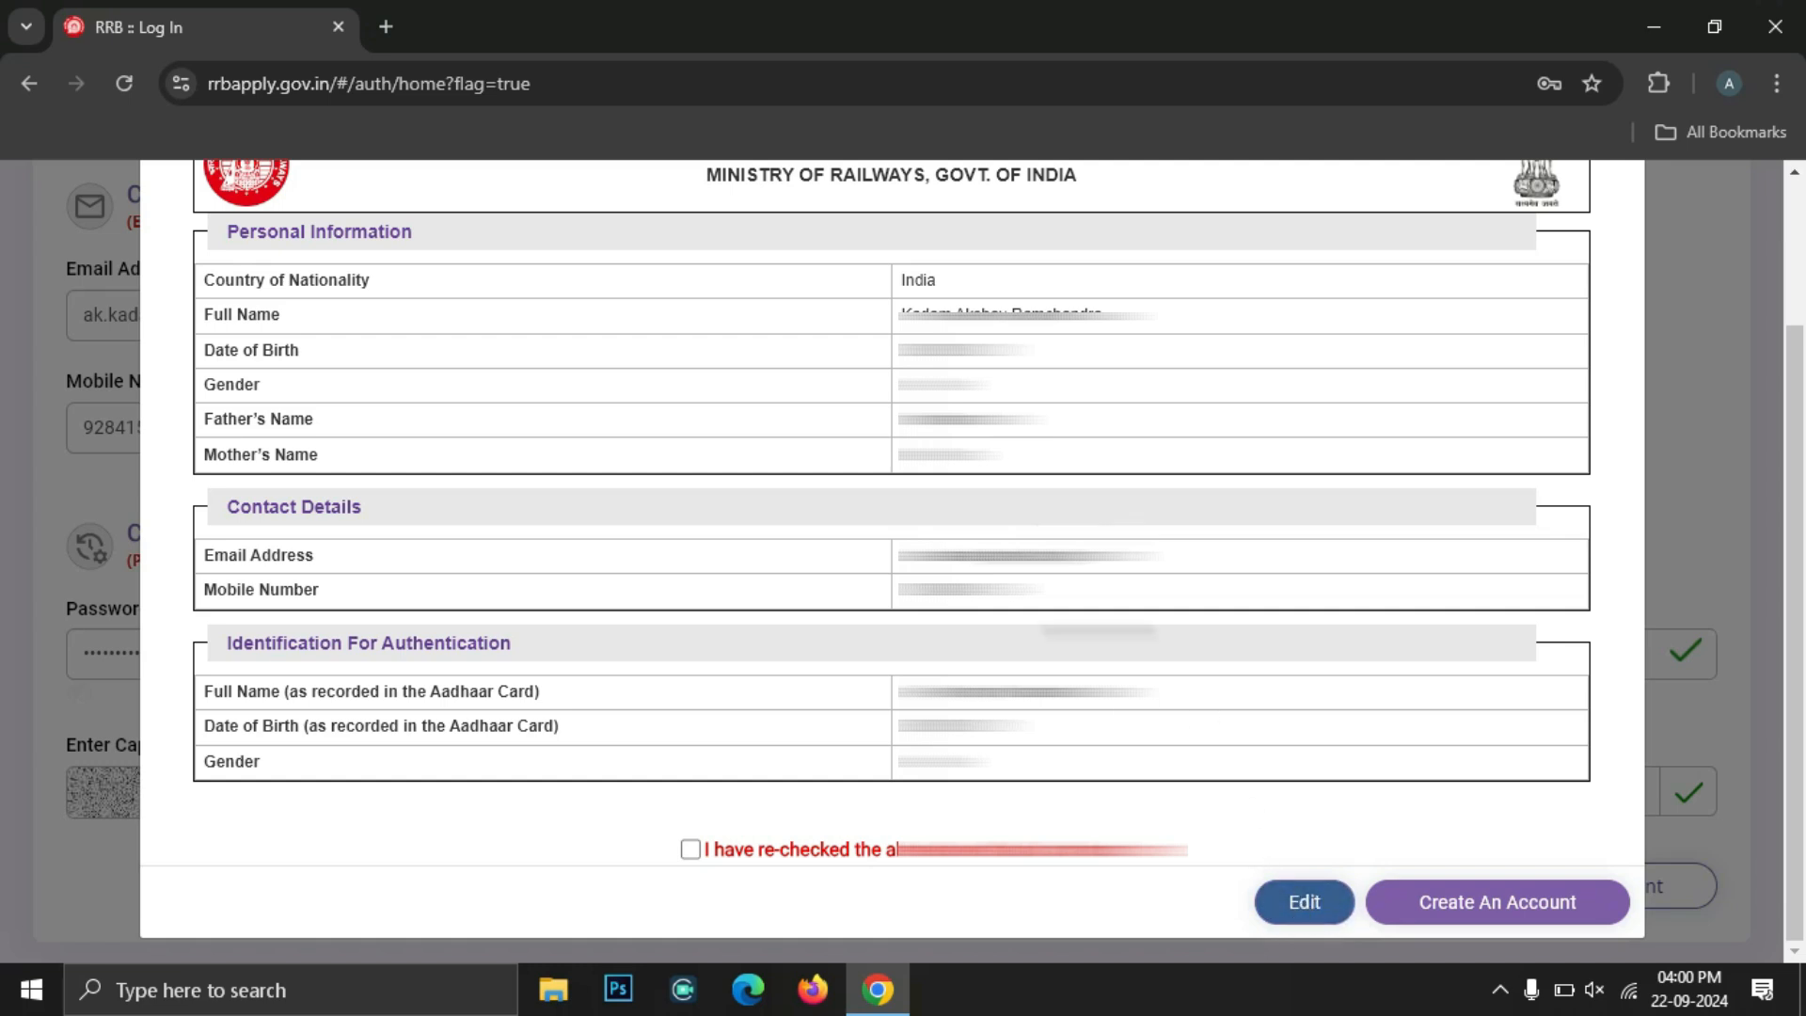
left_click(692, 858)
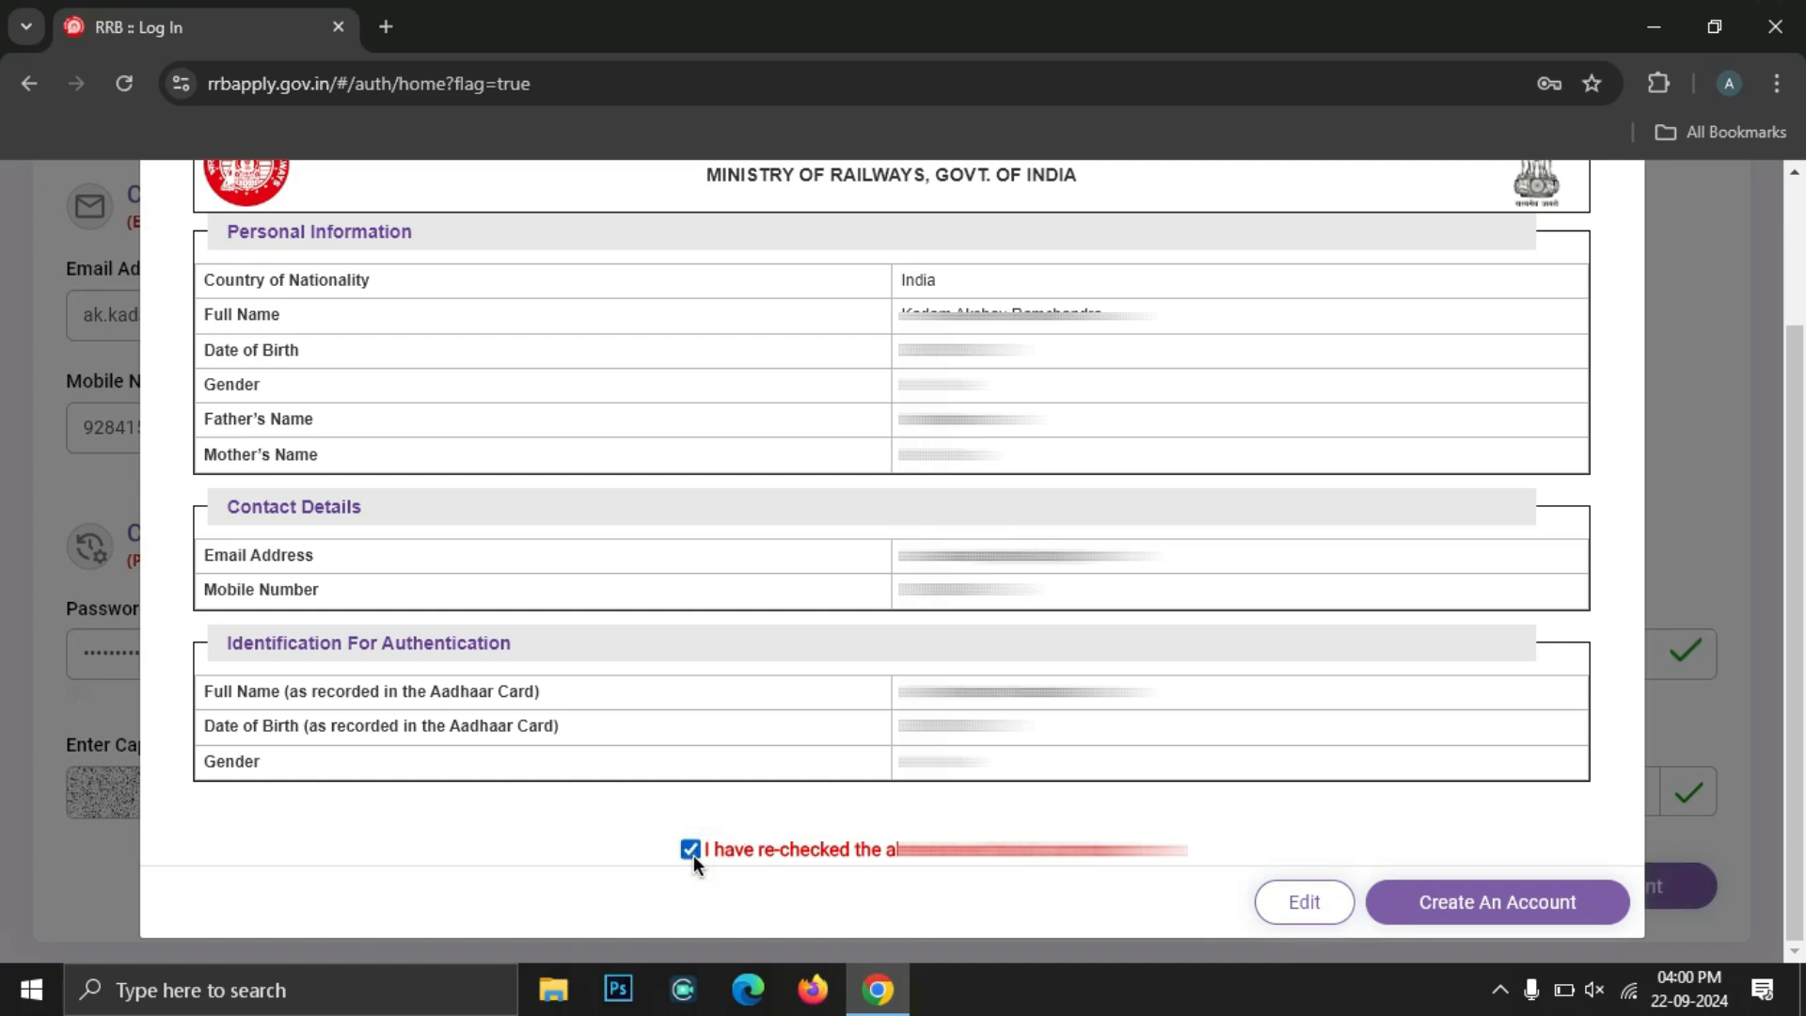
left_click(1475, 901)
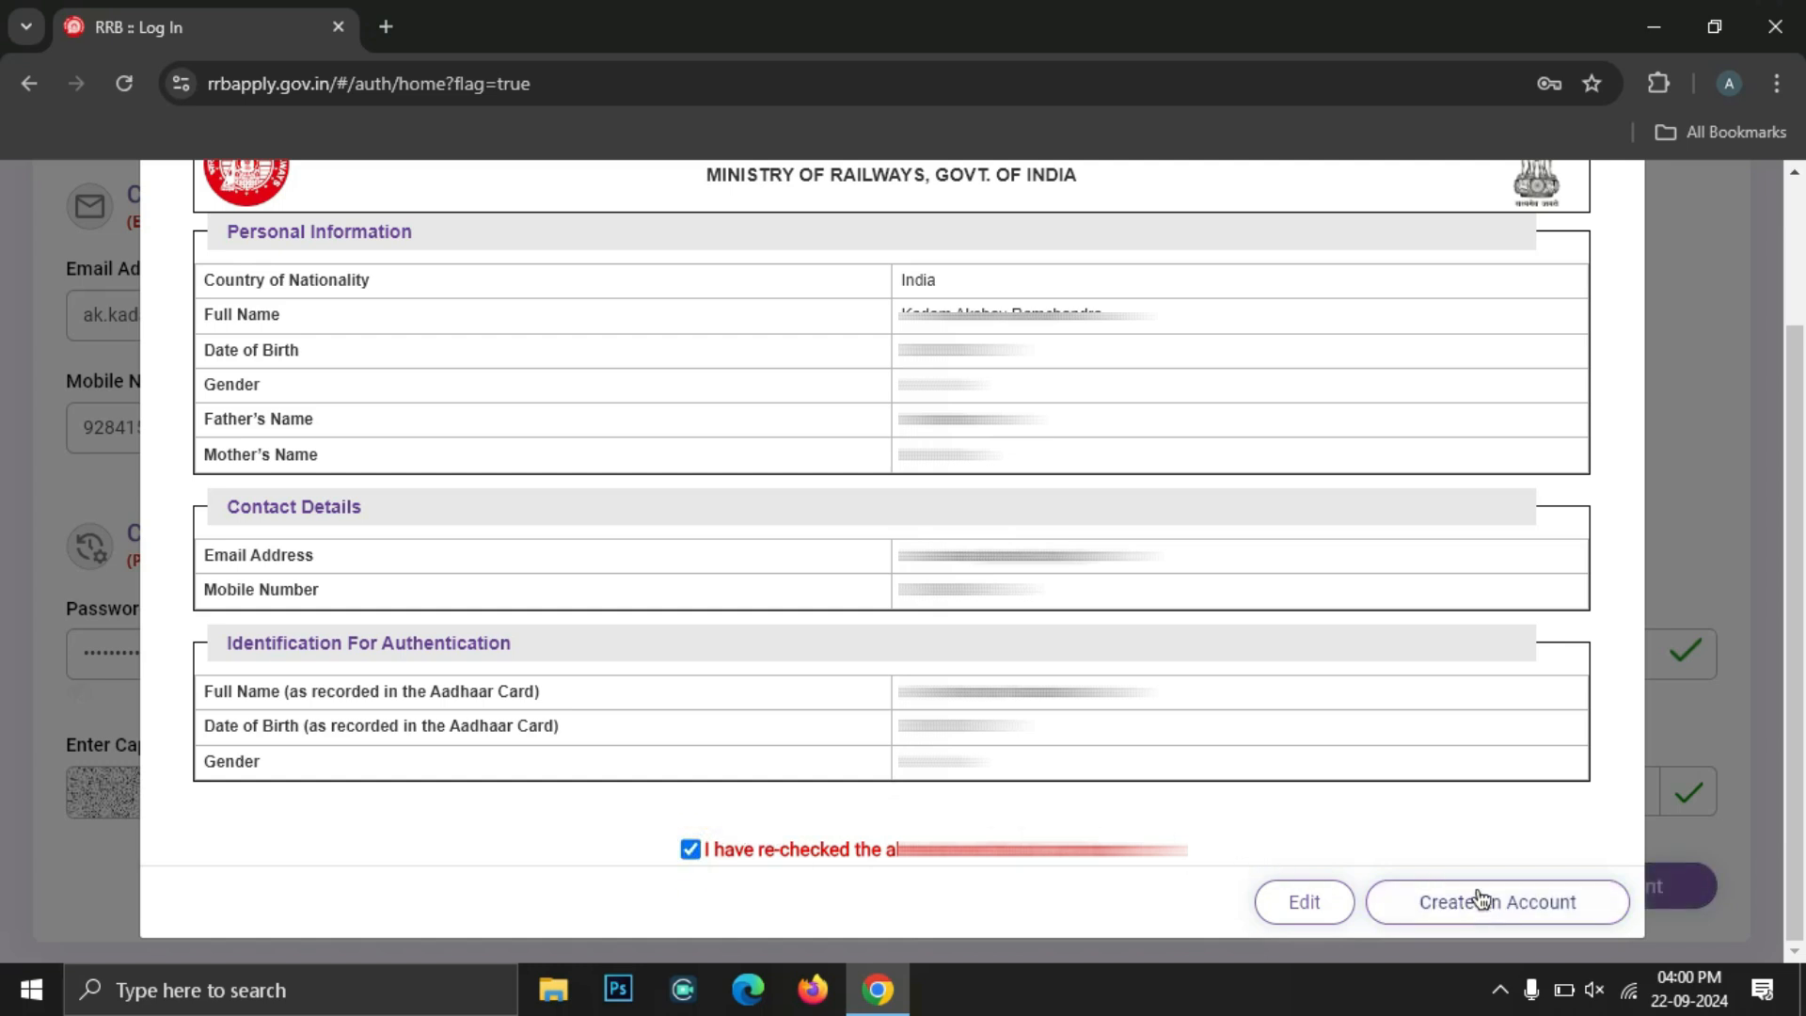
left_click(1483, 889)
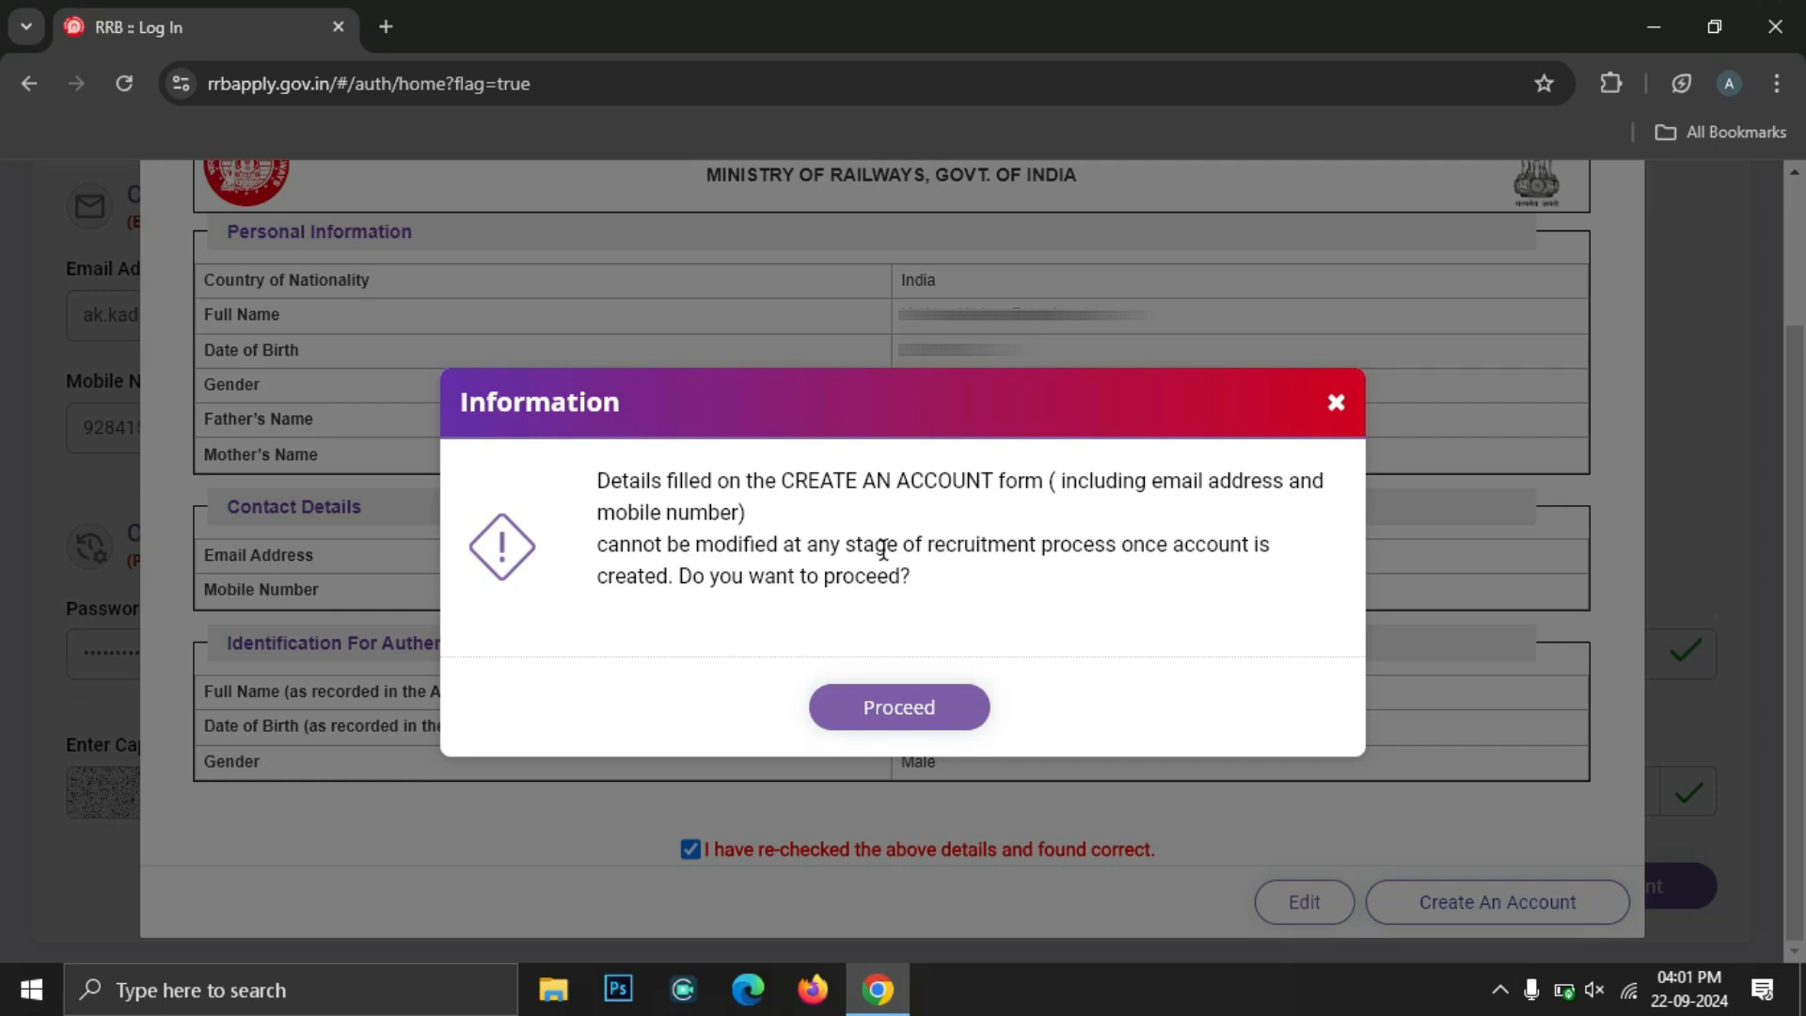
left_click(884, 712)
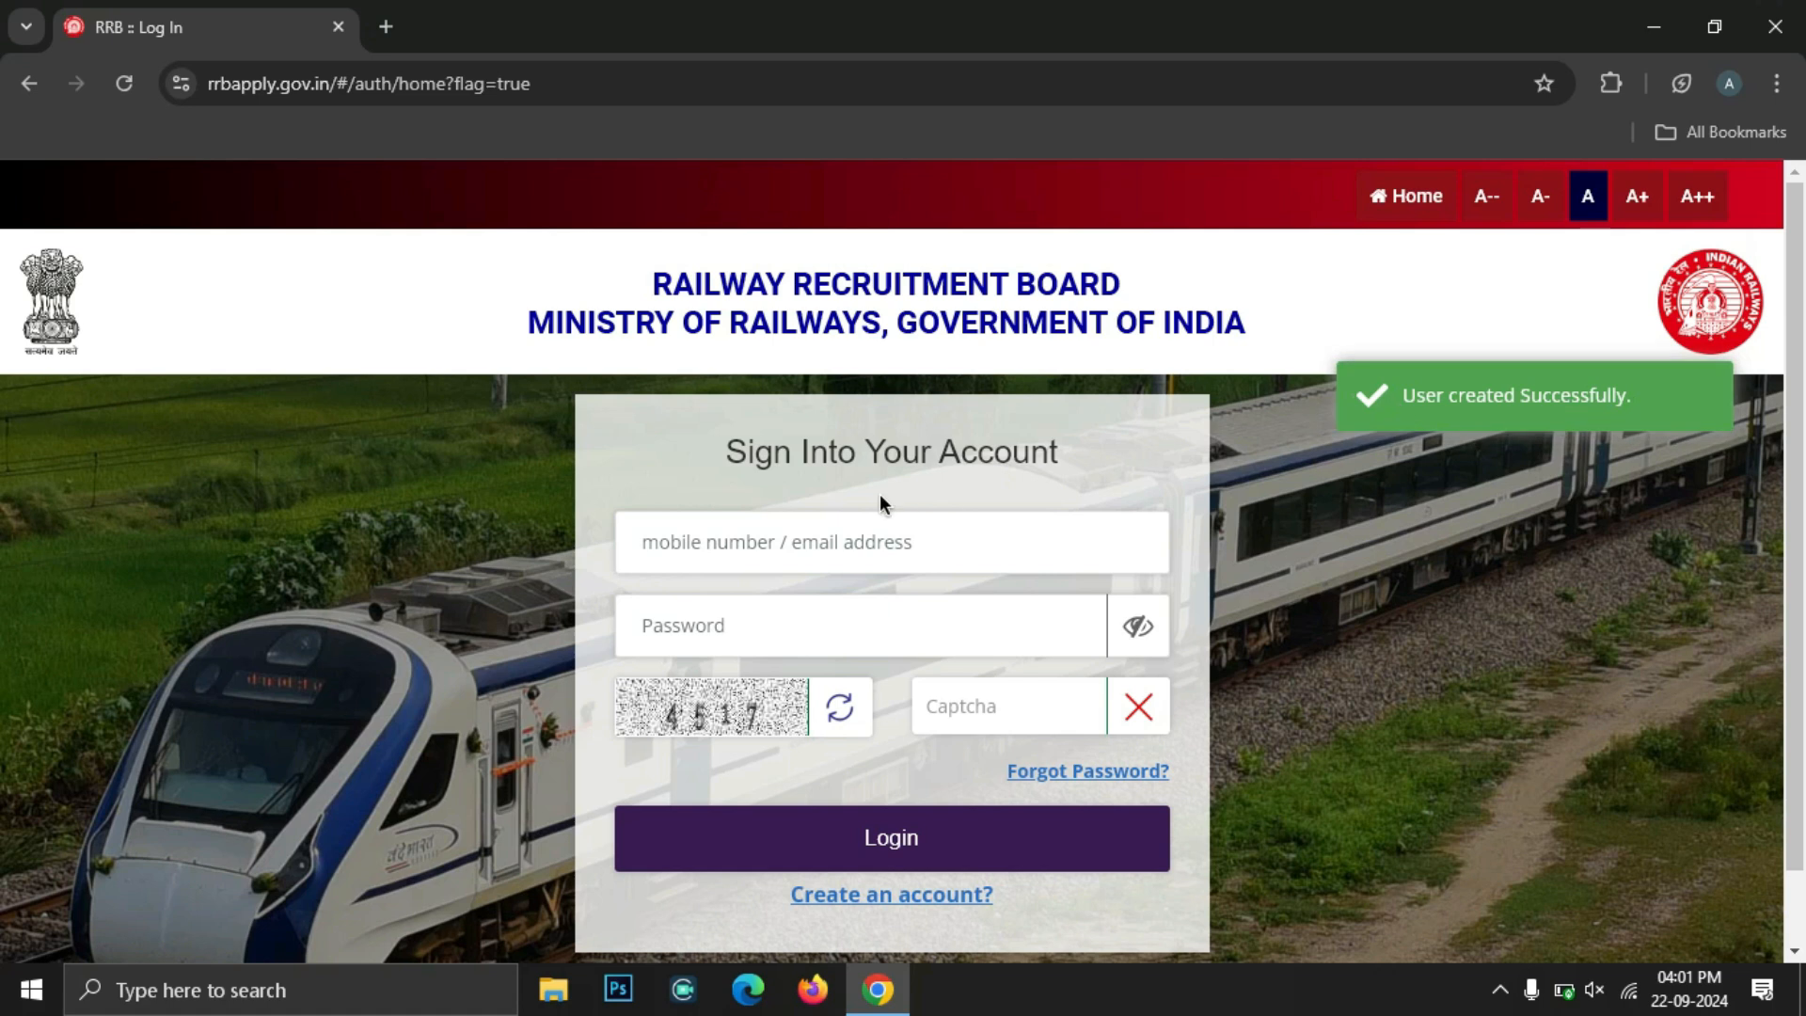
Log in to the new RRB account with the mobile/email, password and captcha
left_click(705, 551)
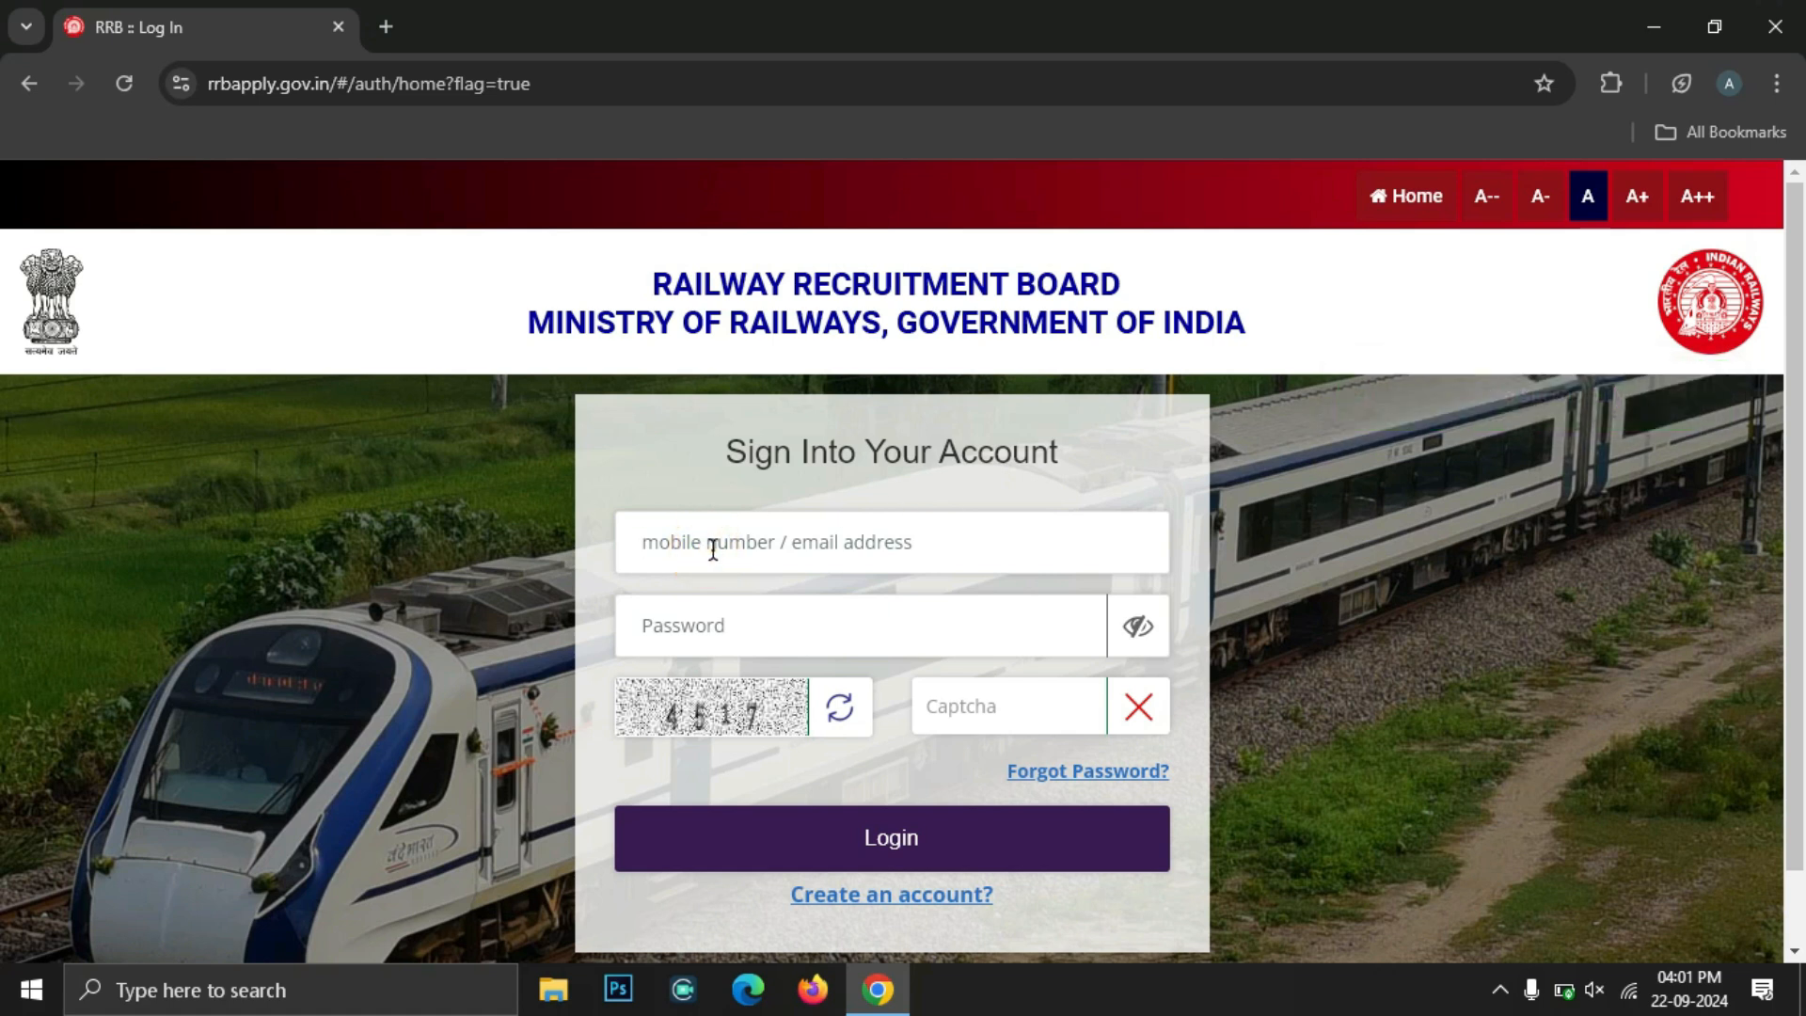
left_click(728, 626)
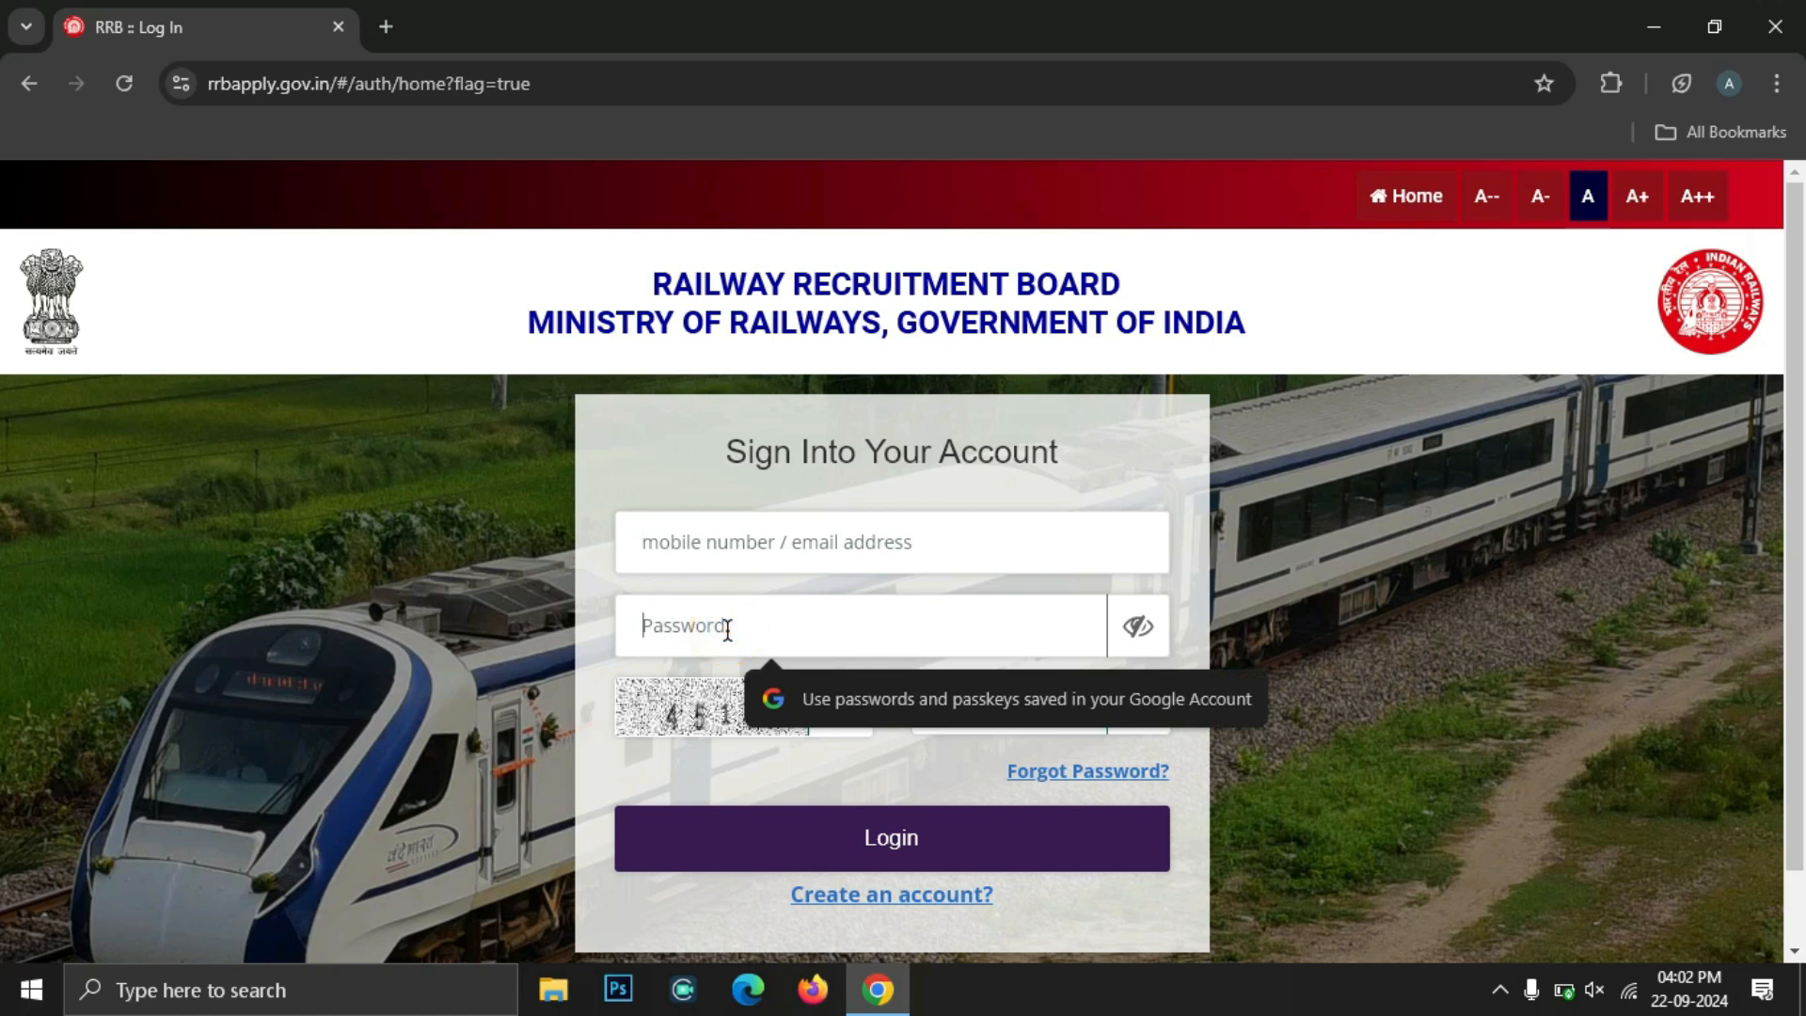
left_click(1360, 711)
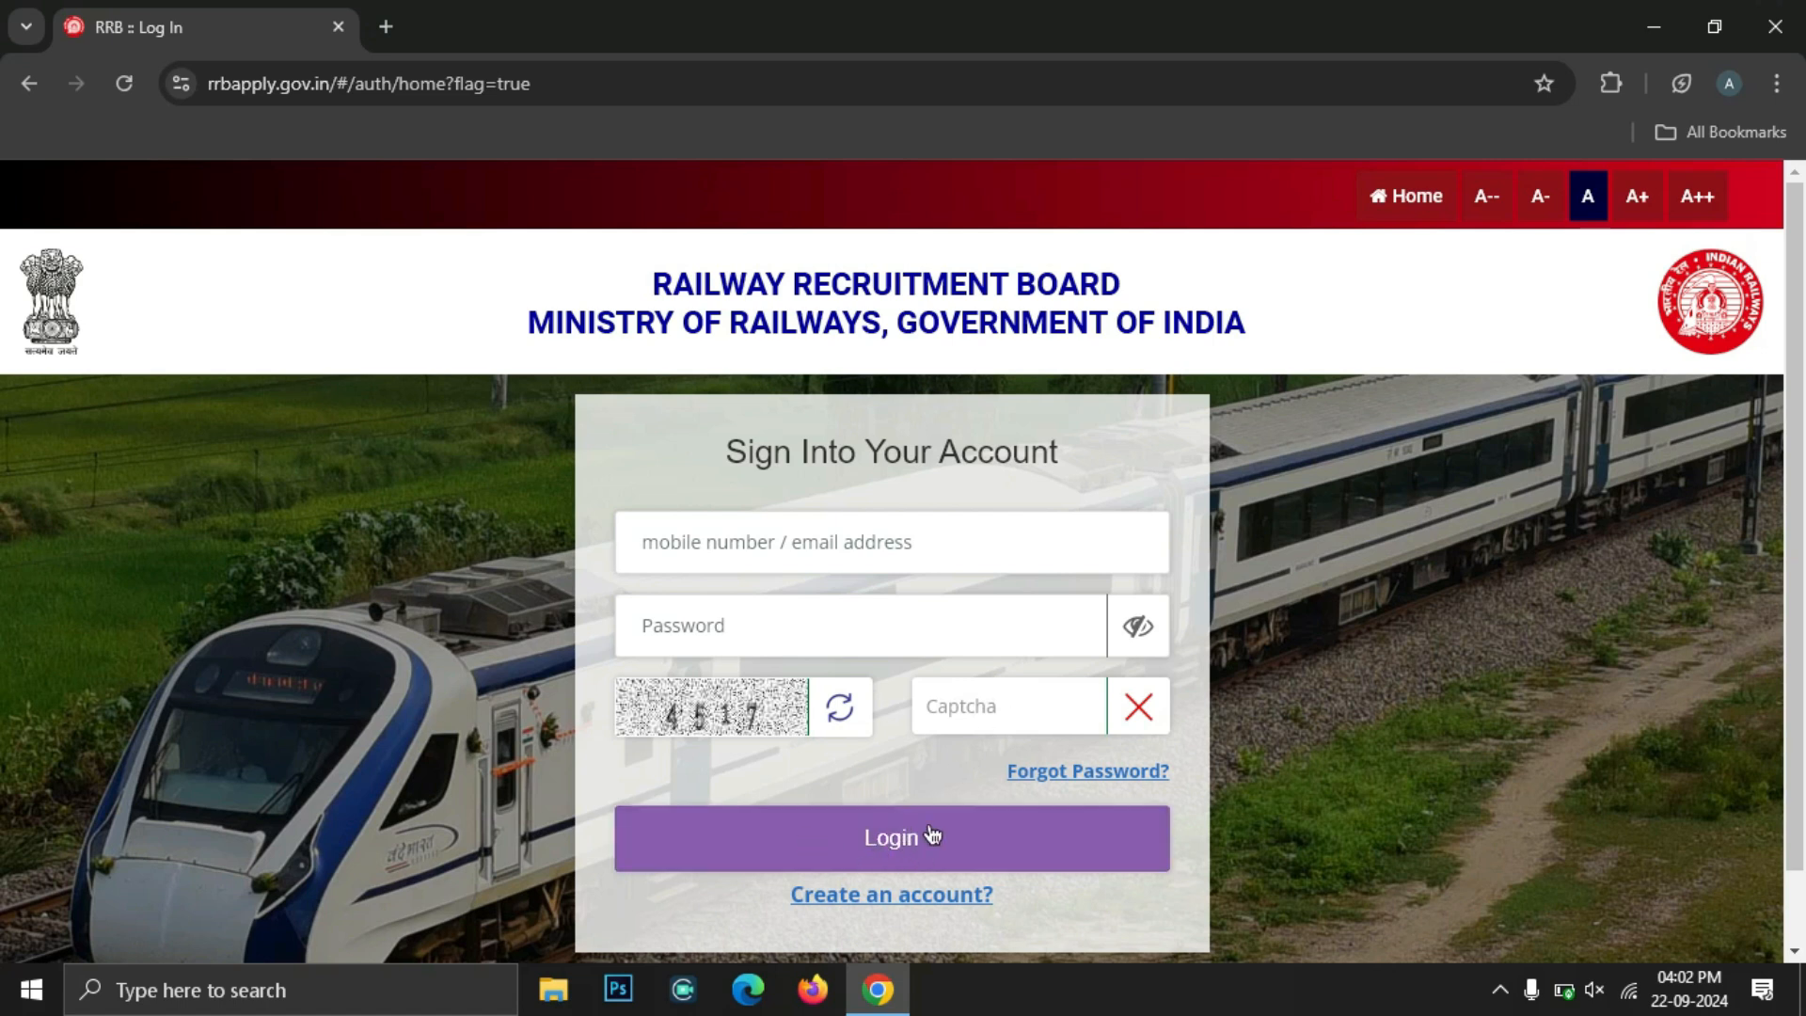
left_click(862, 864)
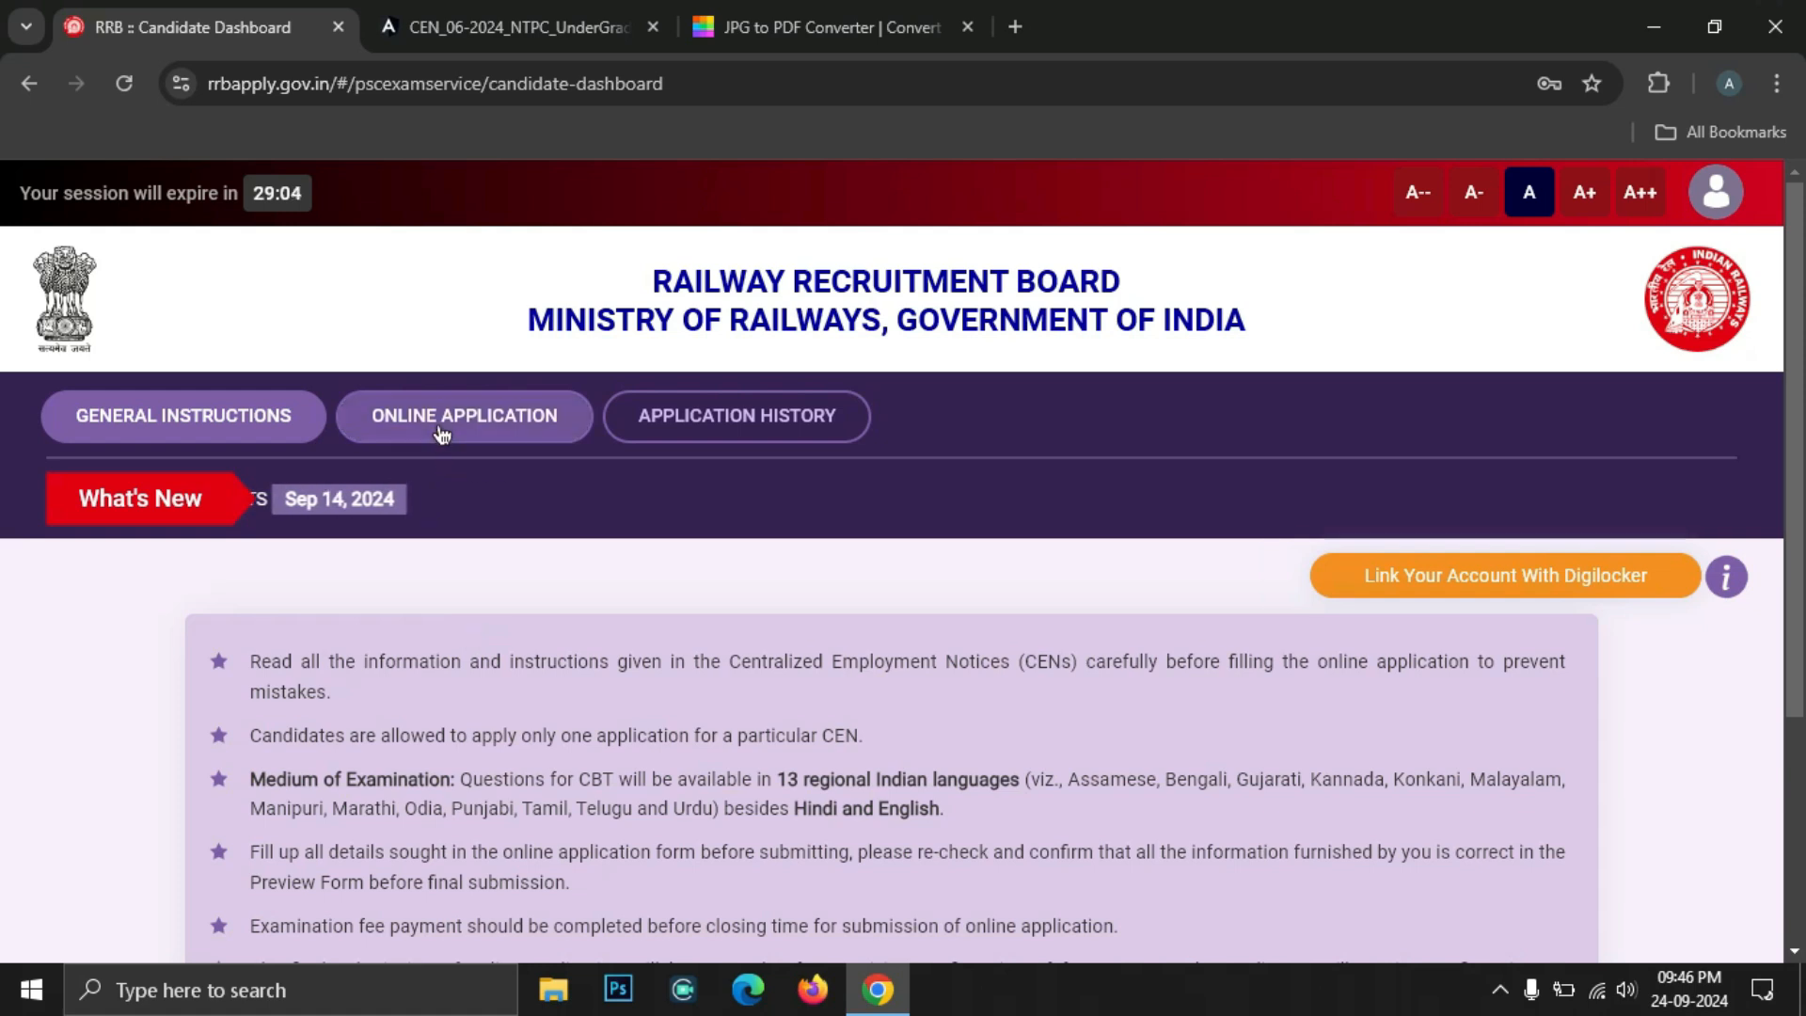
Open the online application section and find the CEN 06/2024 posting
left_click(510, 426)
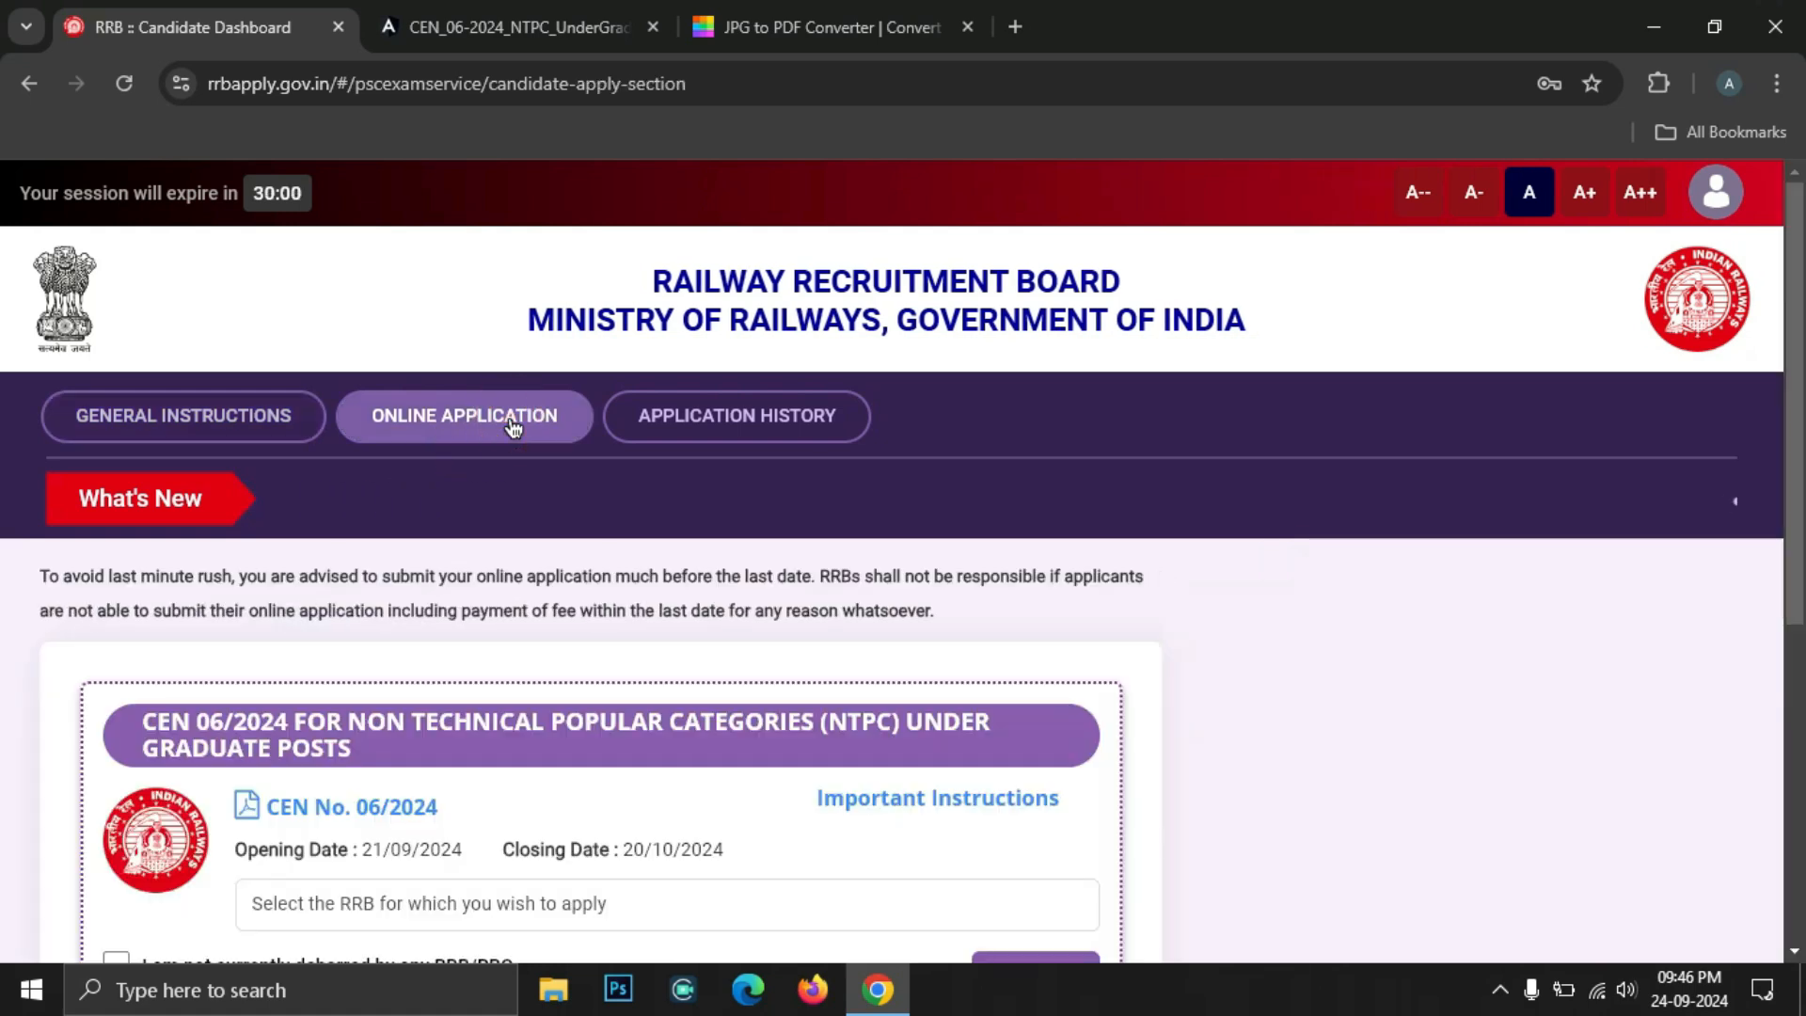
scroll(1100, 634, "down", 4)
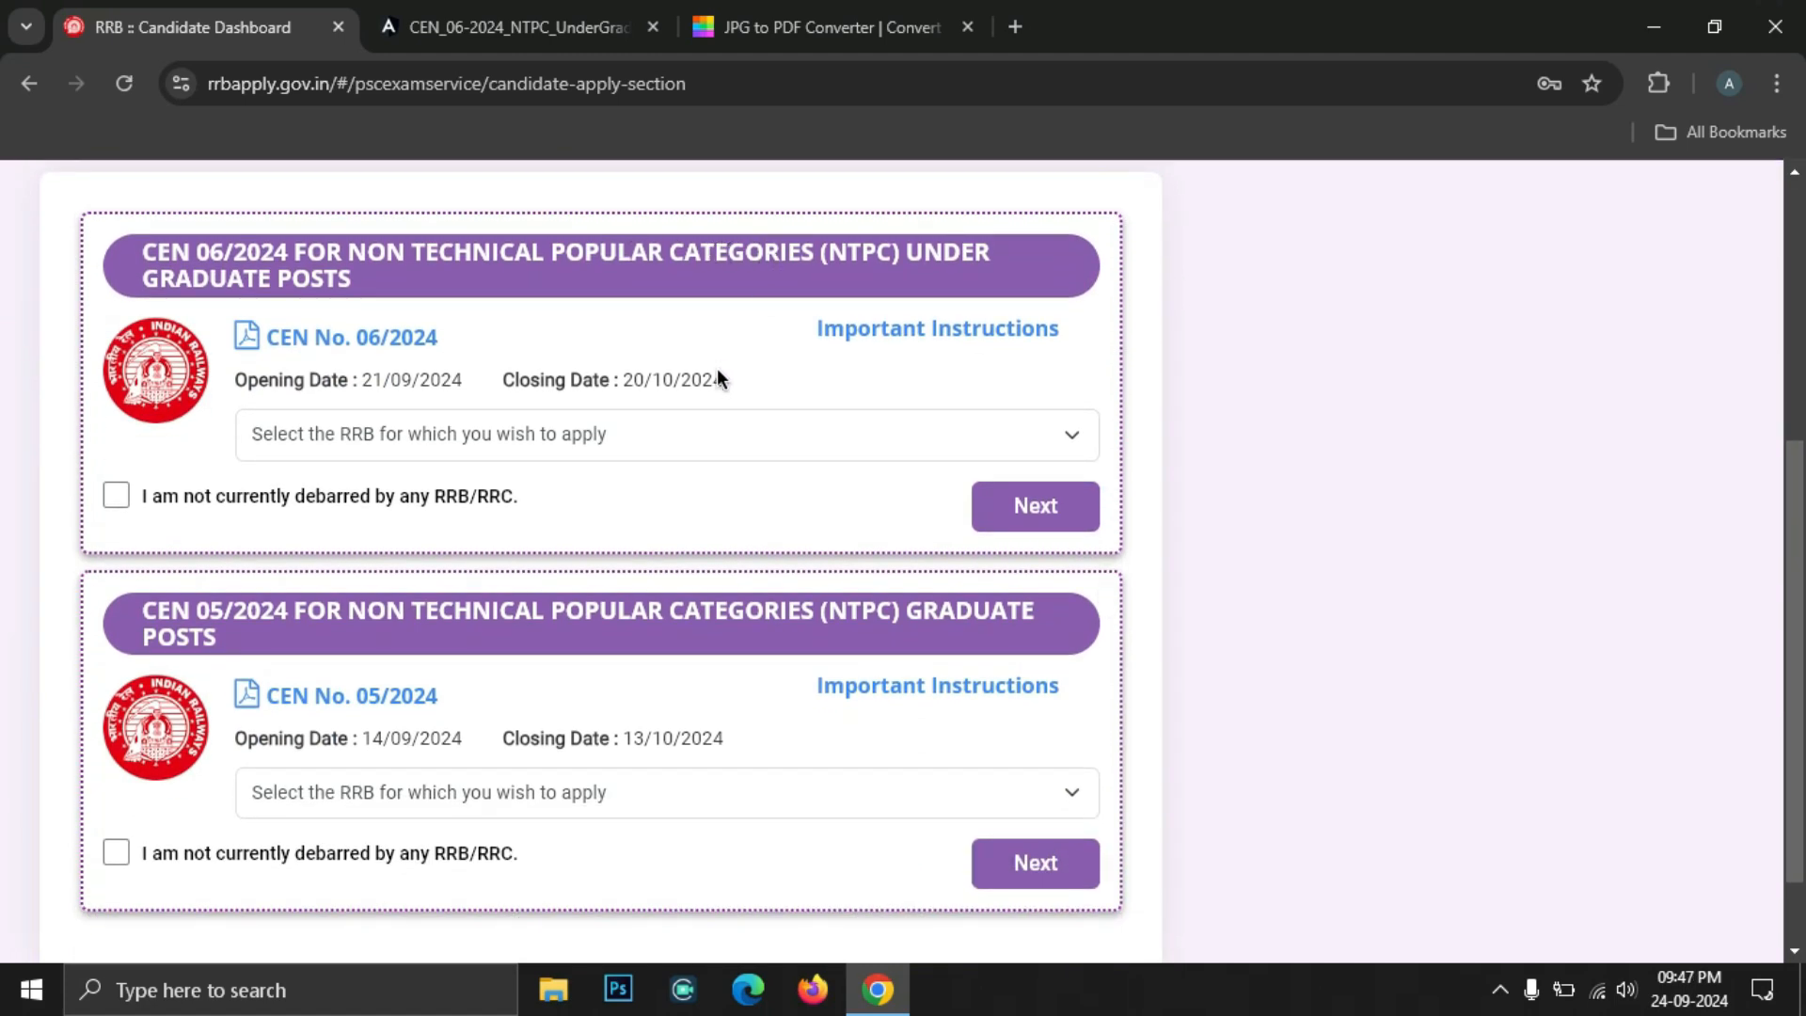
left_click_drag(903, 250, 351, 278)
left_click(352, 278)
Browse the RRB list for CEN 06/2024, then return to the notice PDF
left_click(381, 433)
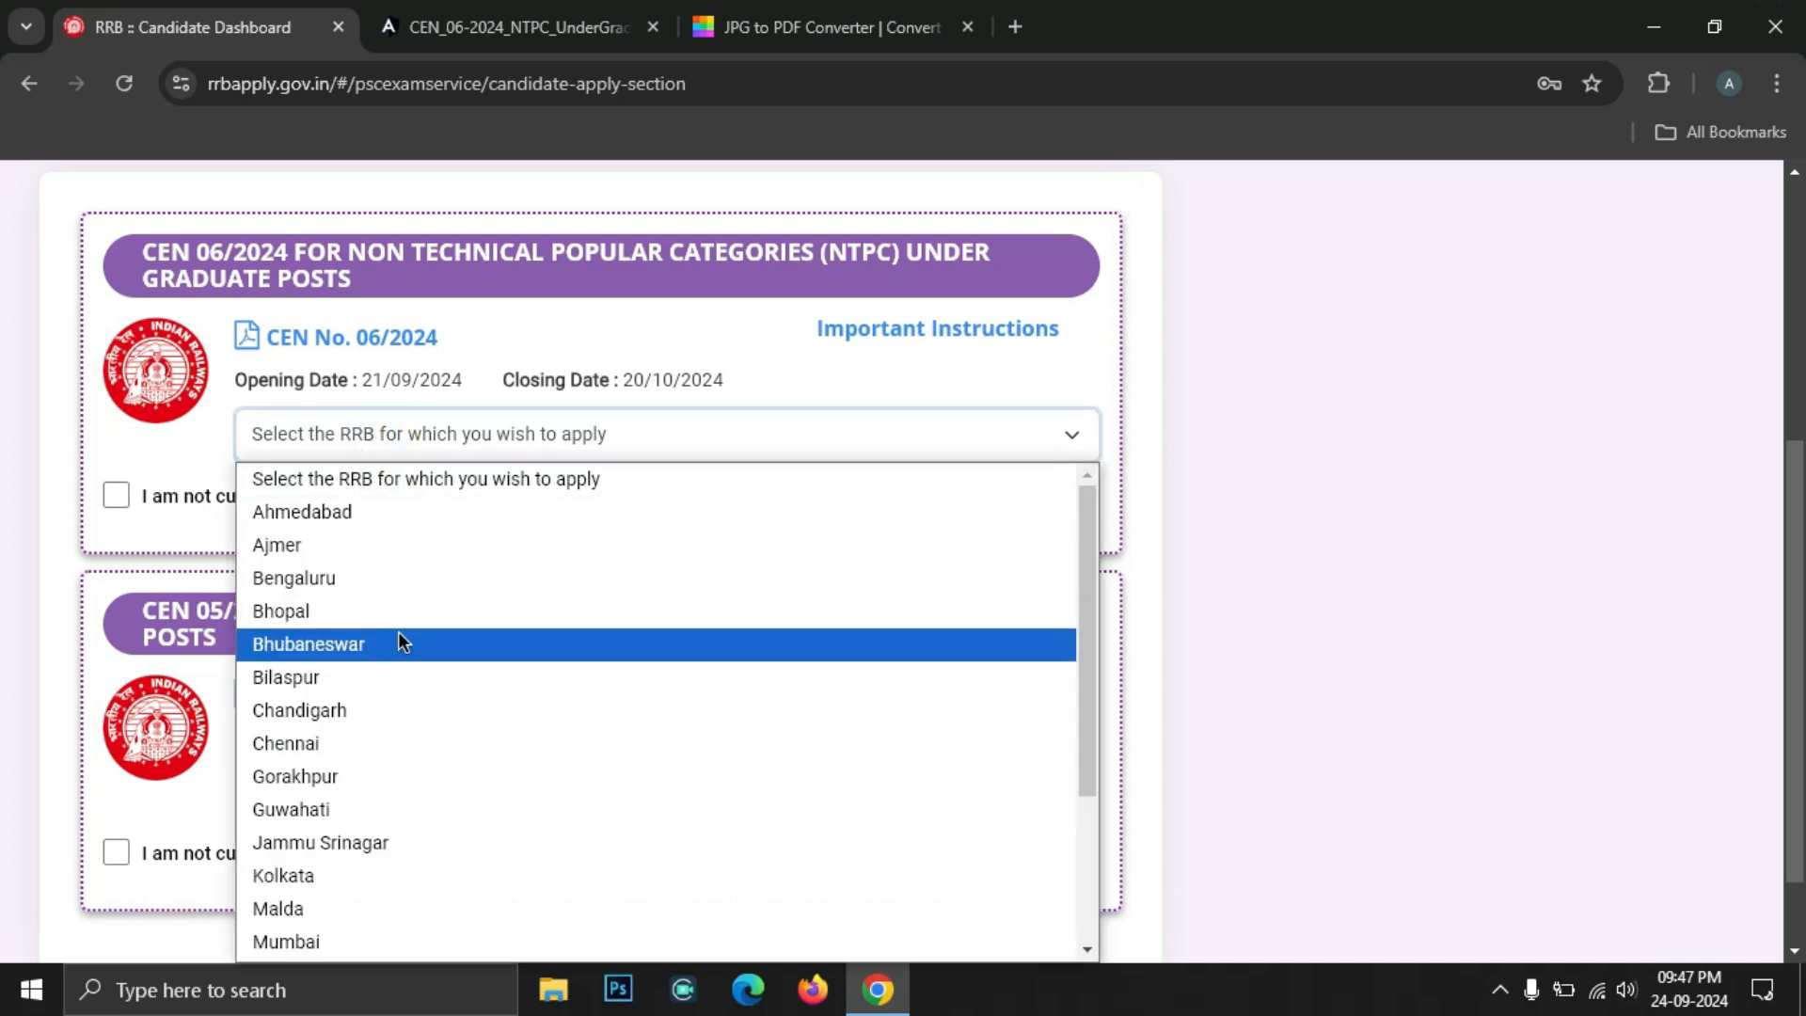
scroll(398, 635, "down", 1)
scroll(399, 636, "down", 1)
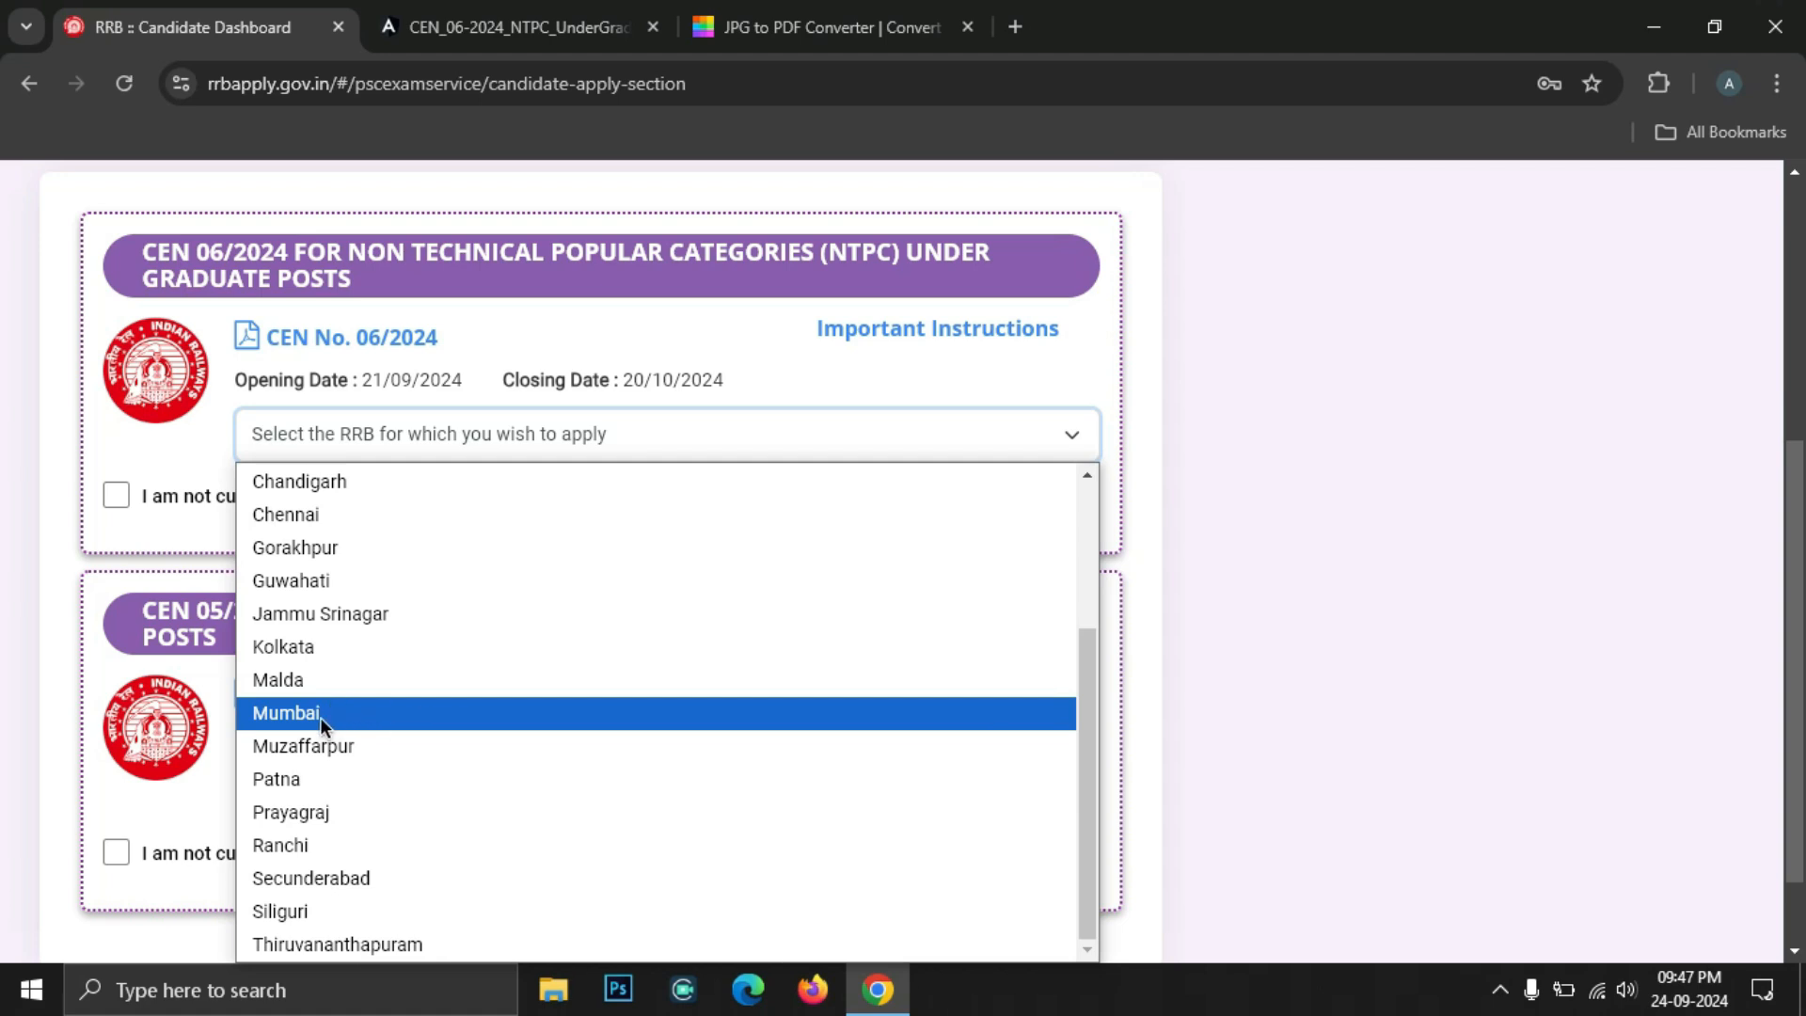
scroll(434, 615, "up", 3)
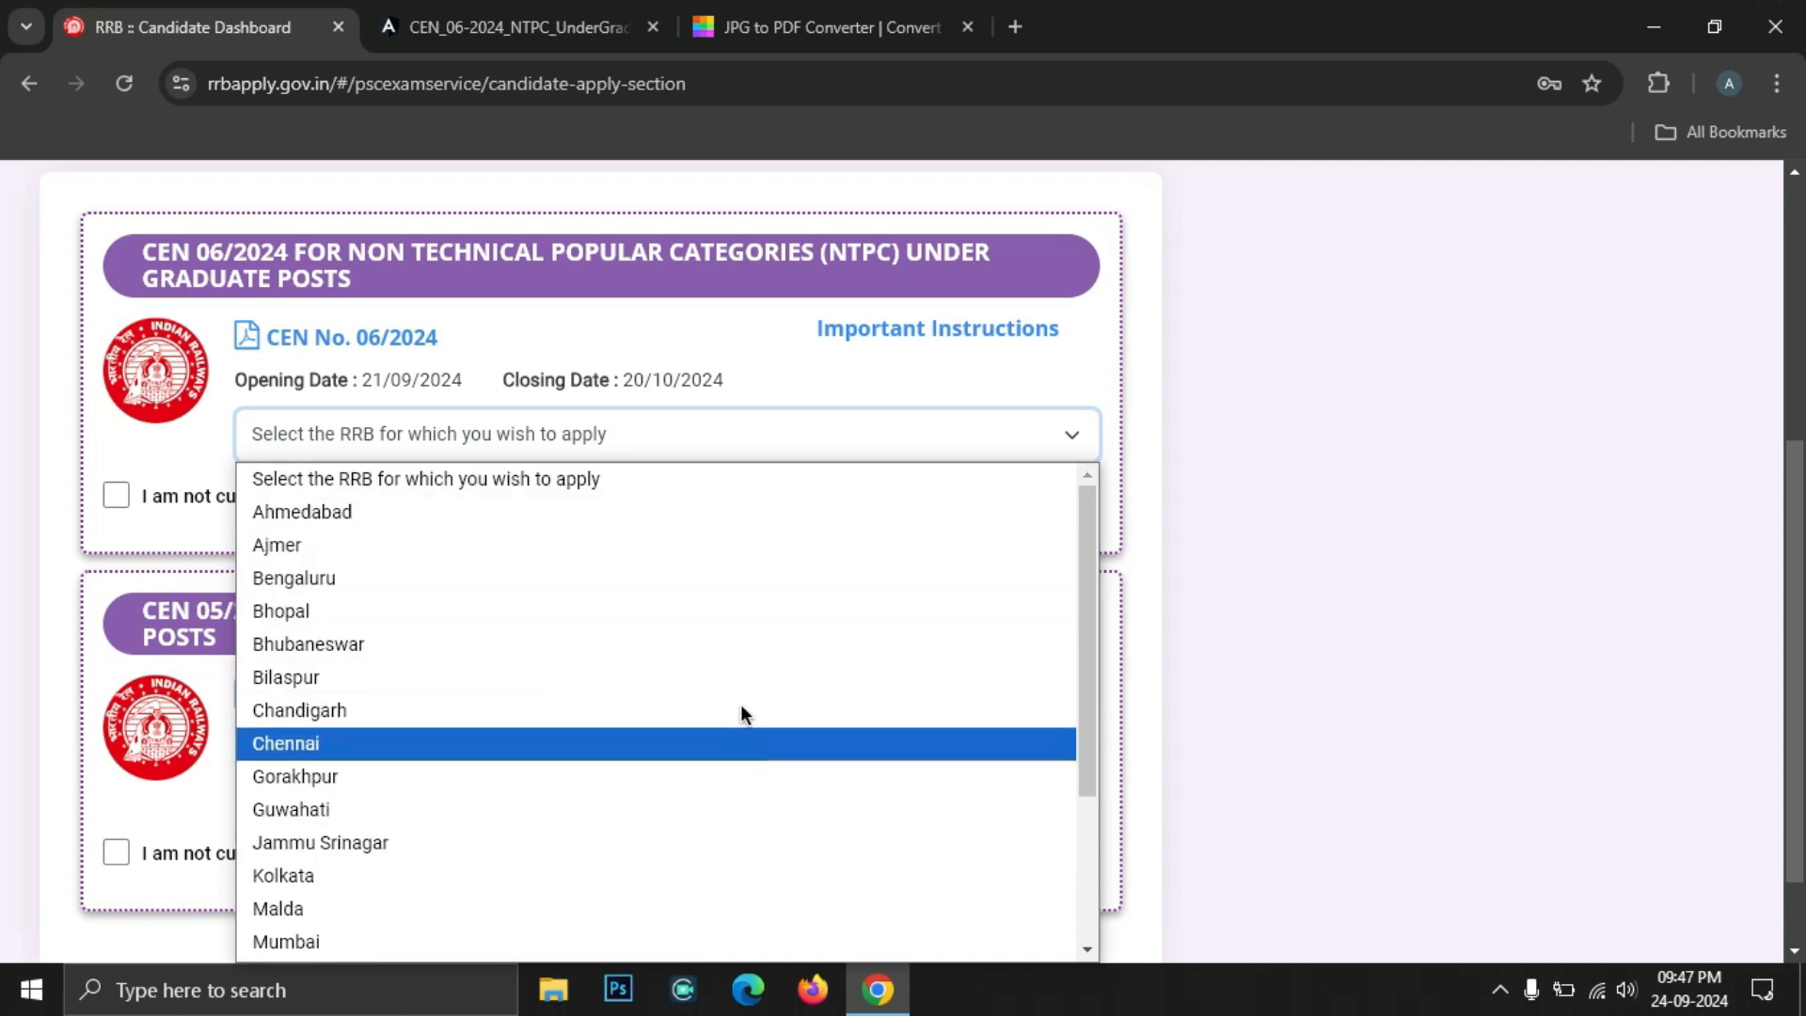
left_click(554, 11)
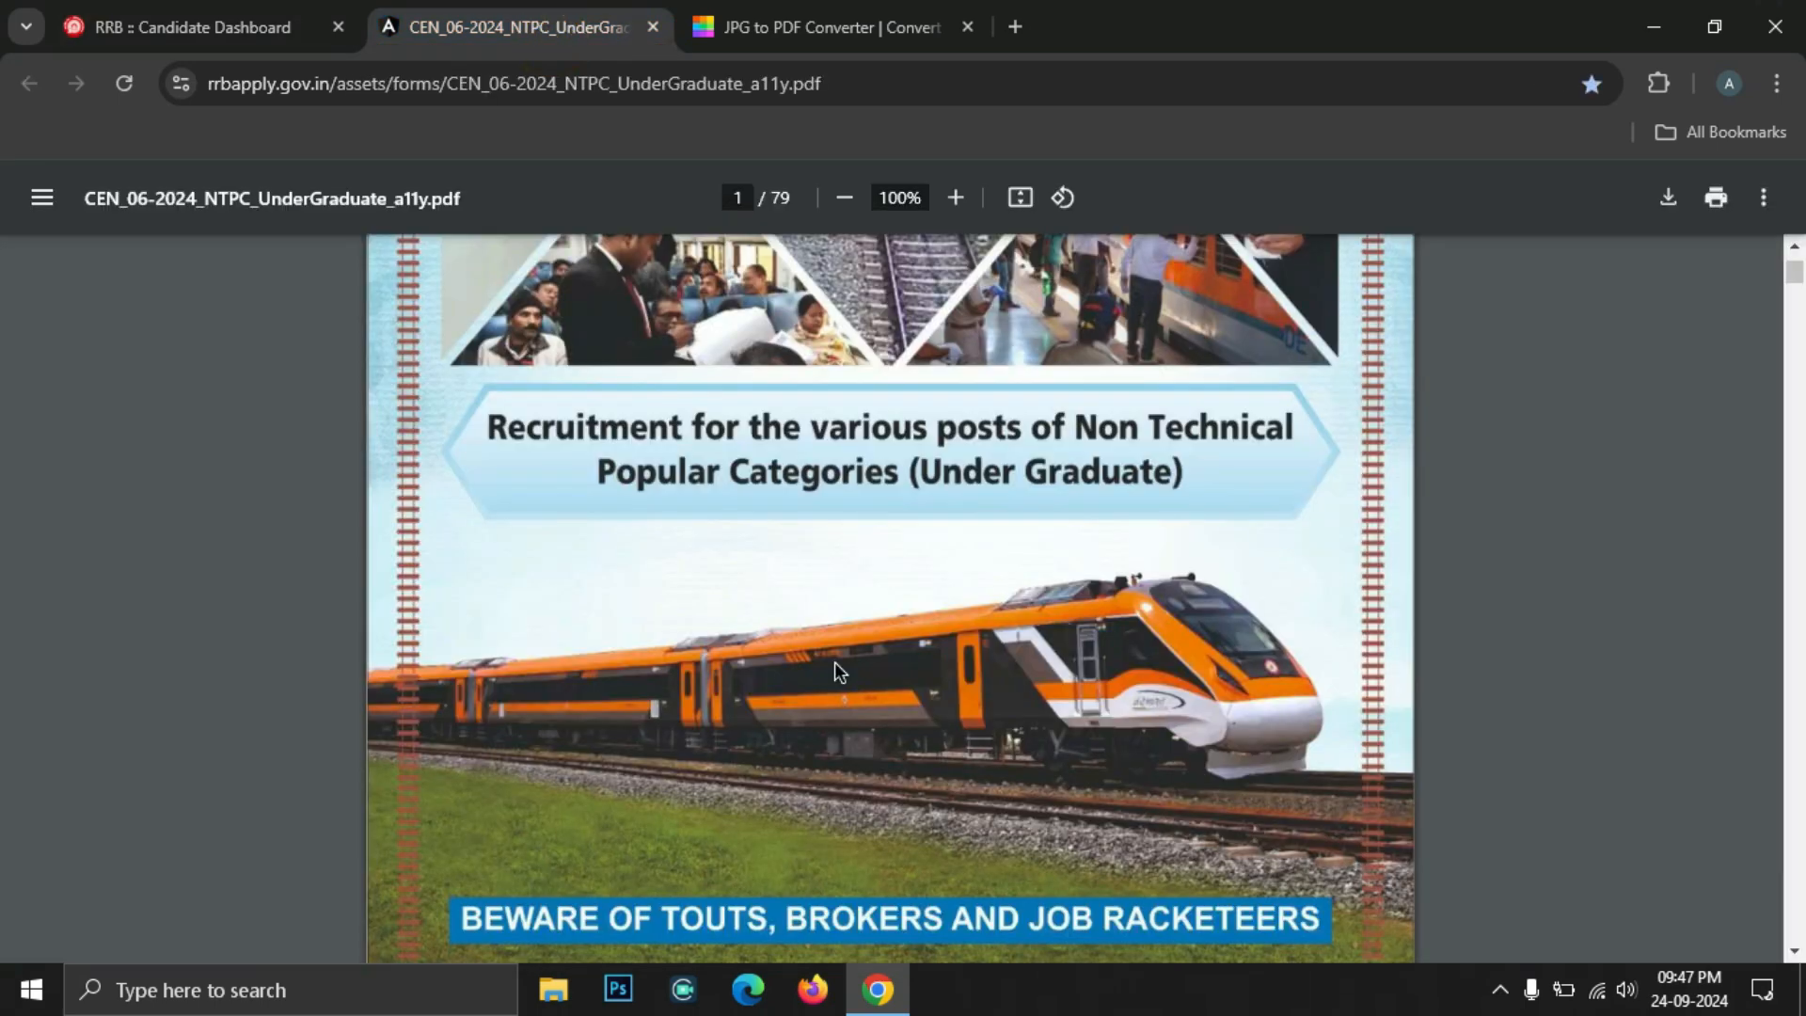
Scroll the notice to the page 63 RRB-Bhopal vacancy table, then return to the application
scroll(834, 662, "down", 10)
left_click_drag(1803, 278, 1803, 823)
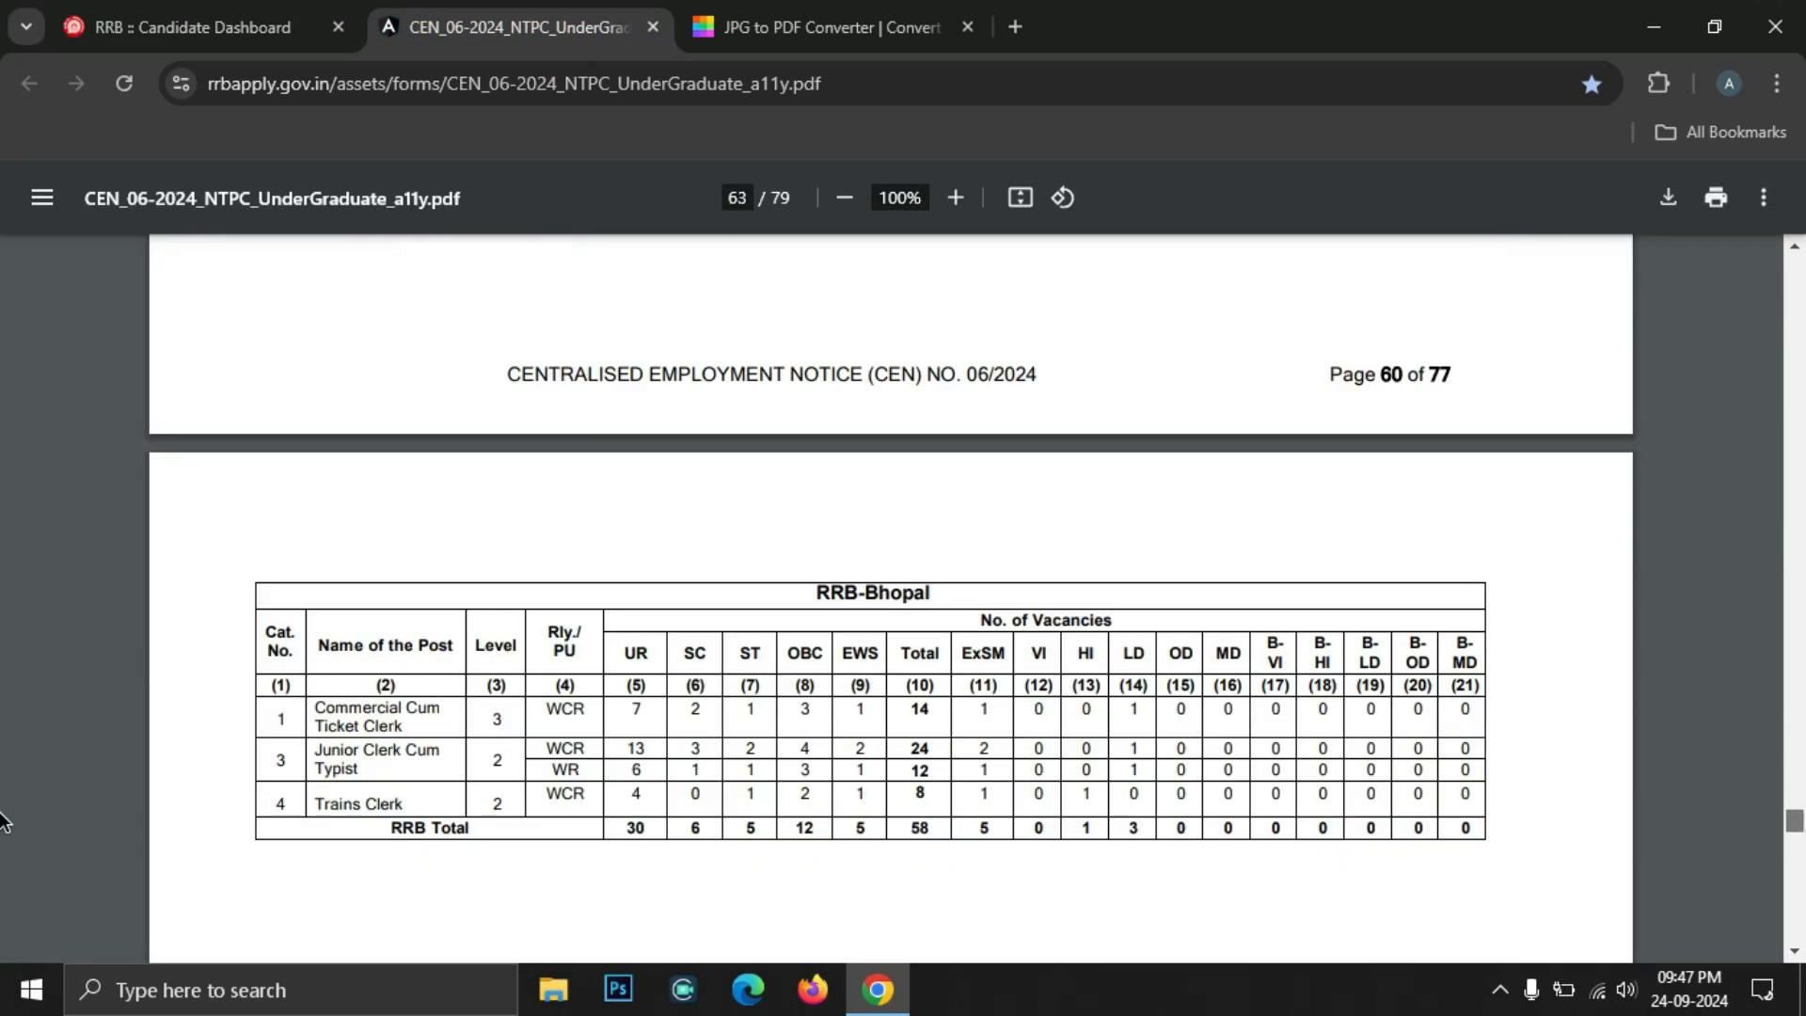
scroll(1131, 686, "down", 3)
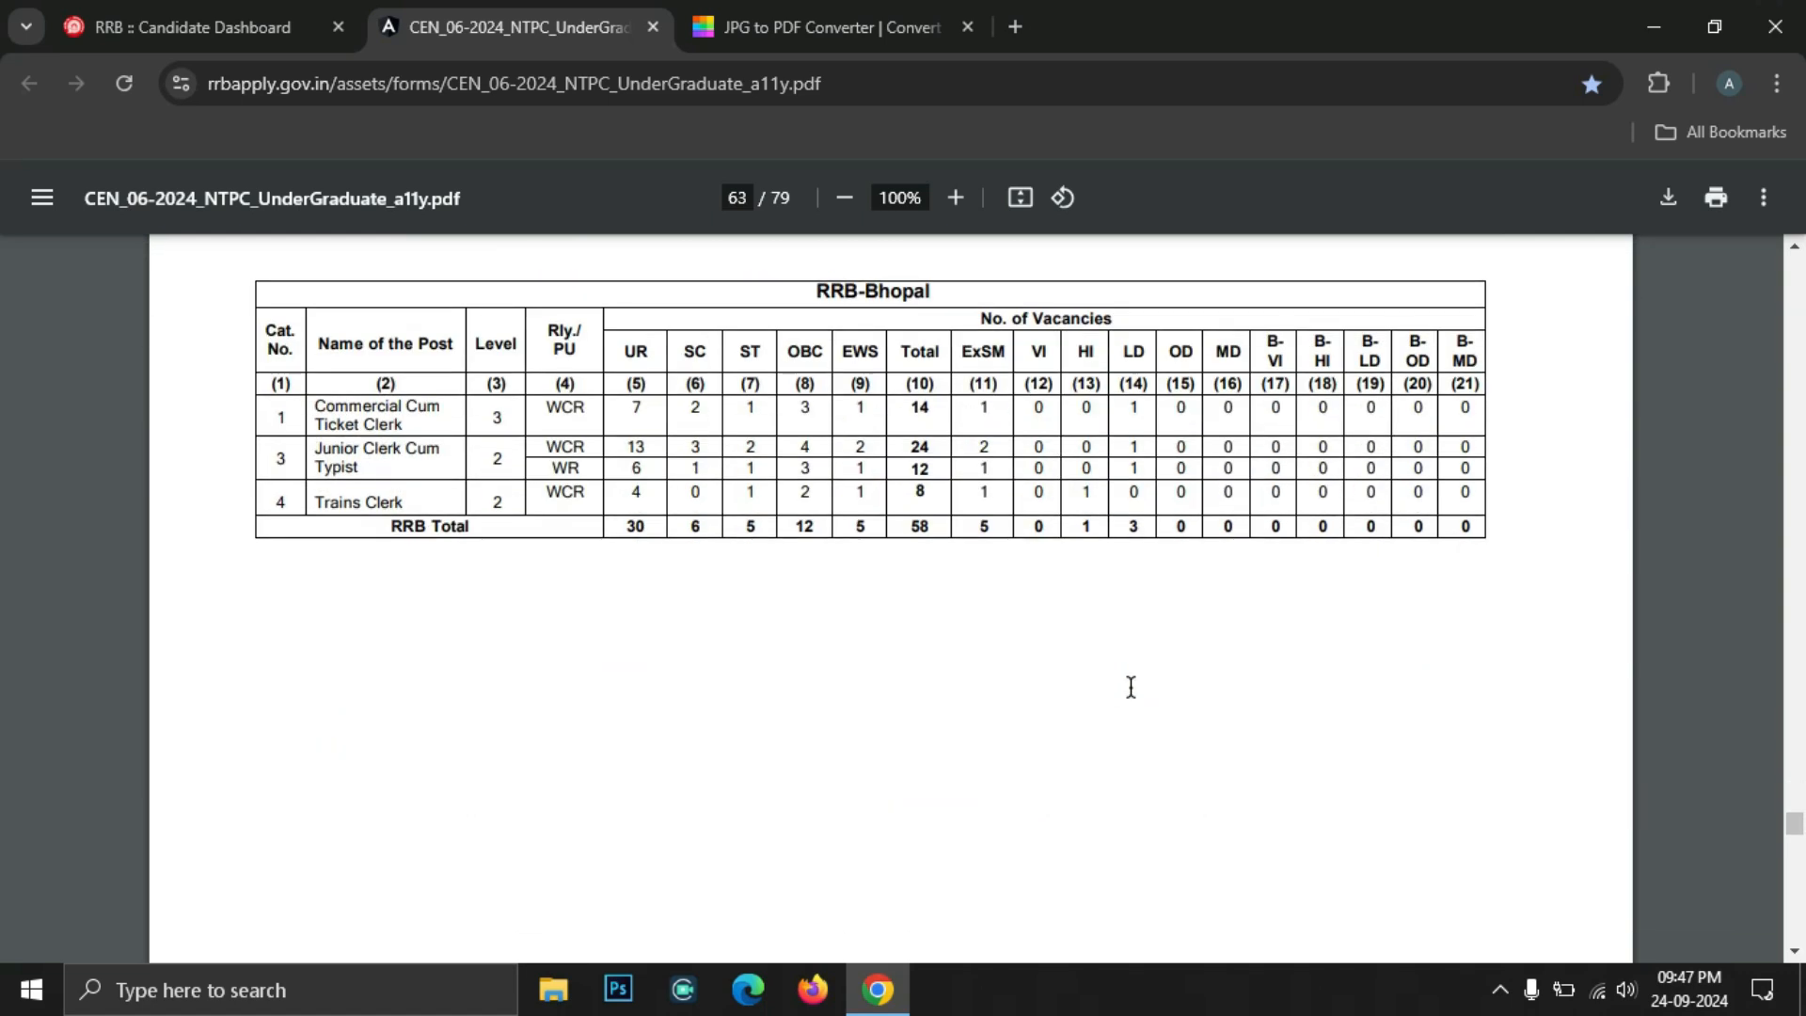
left_click(215, 26)
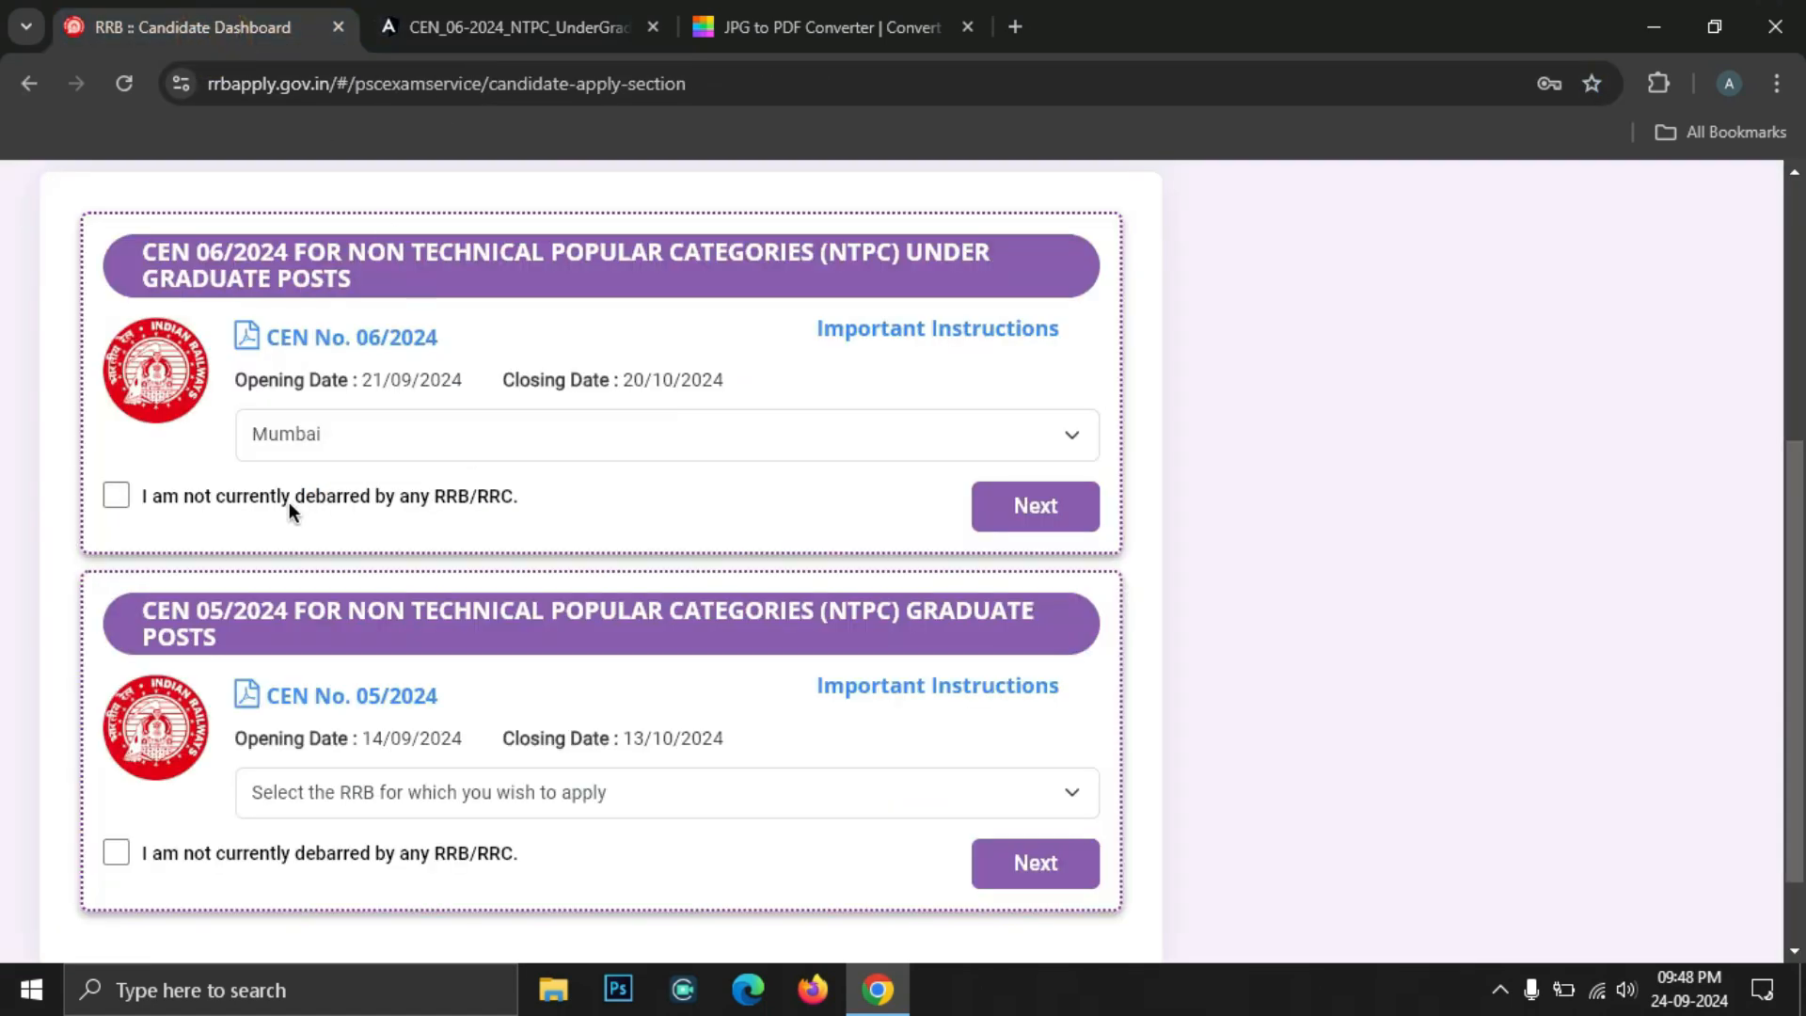
Declare not being debarred by any RRB/RRC and continue the CEN 06/2024 application
left_click(117, 498)
left_click(1028, 514)
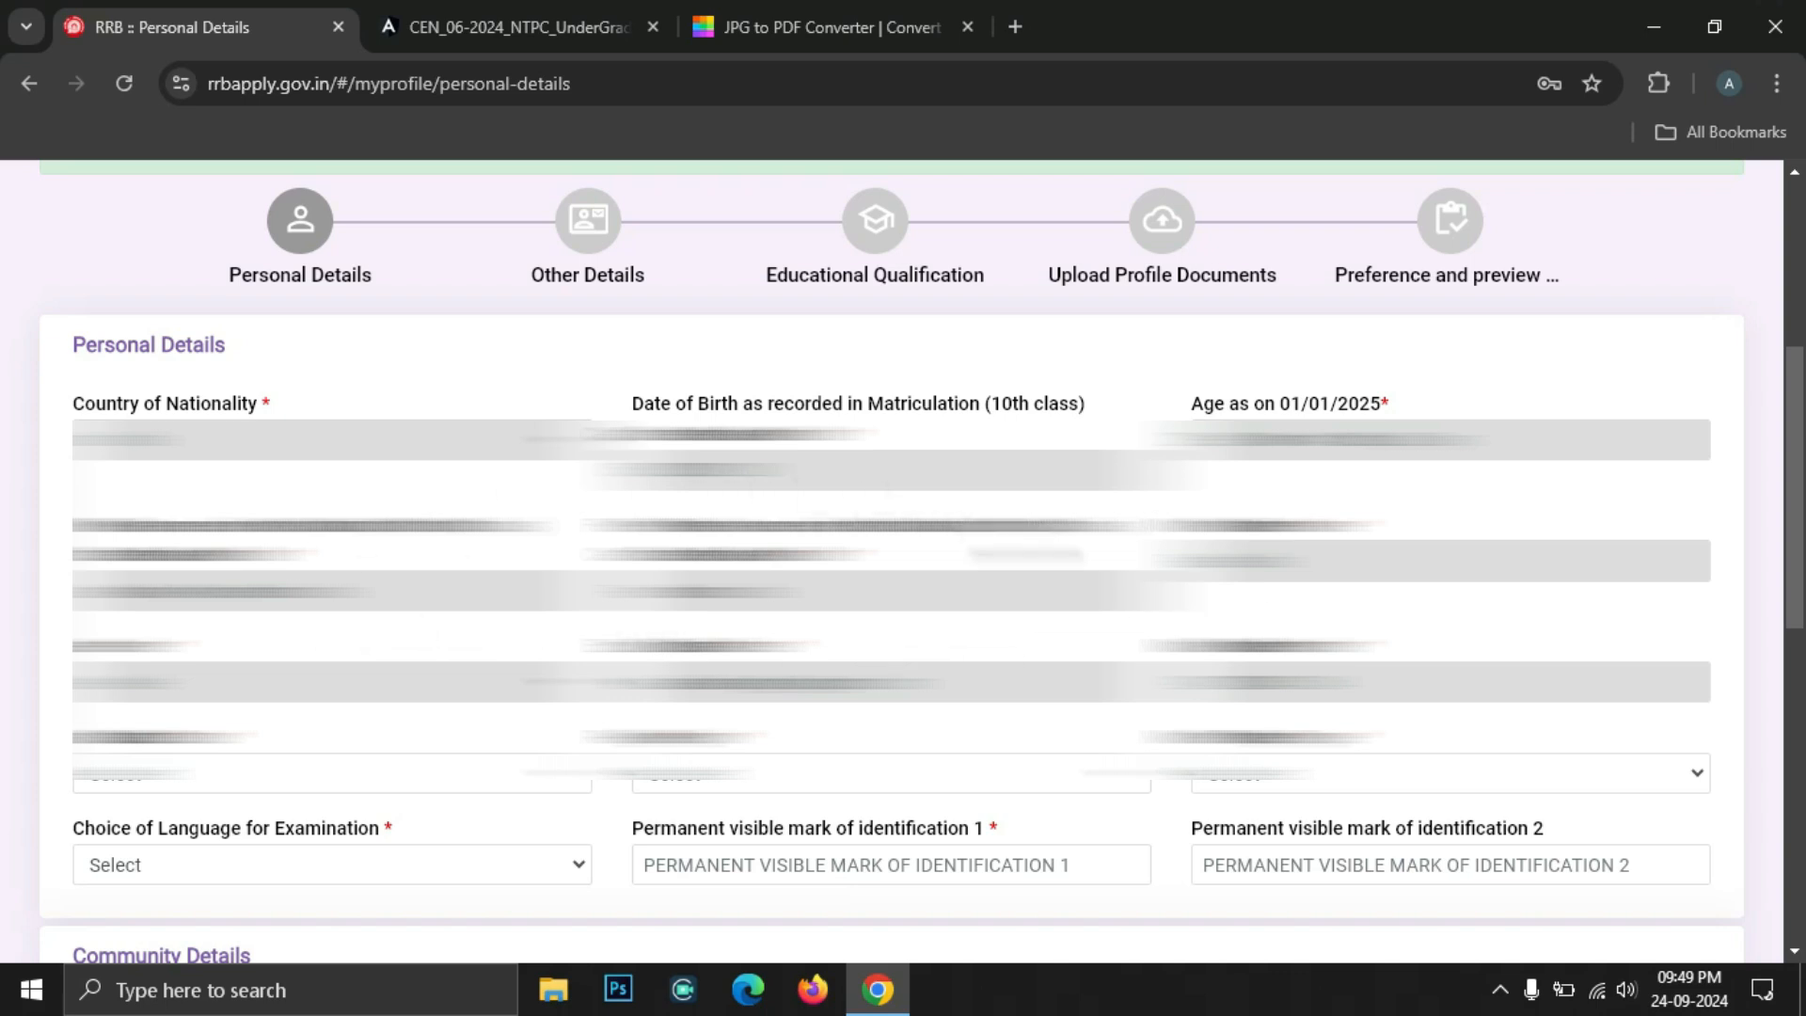
Set Marital Status to Unmarried and Religion to Hindu
scroll(996, 614, "down", 5)
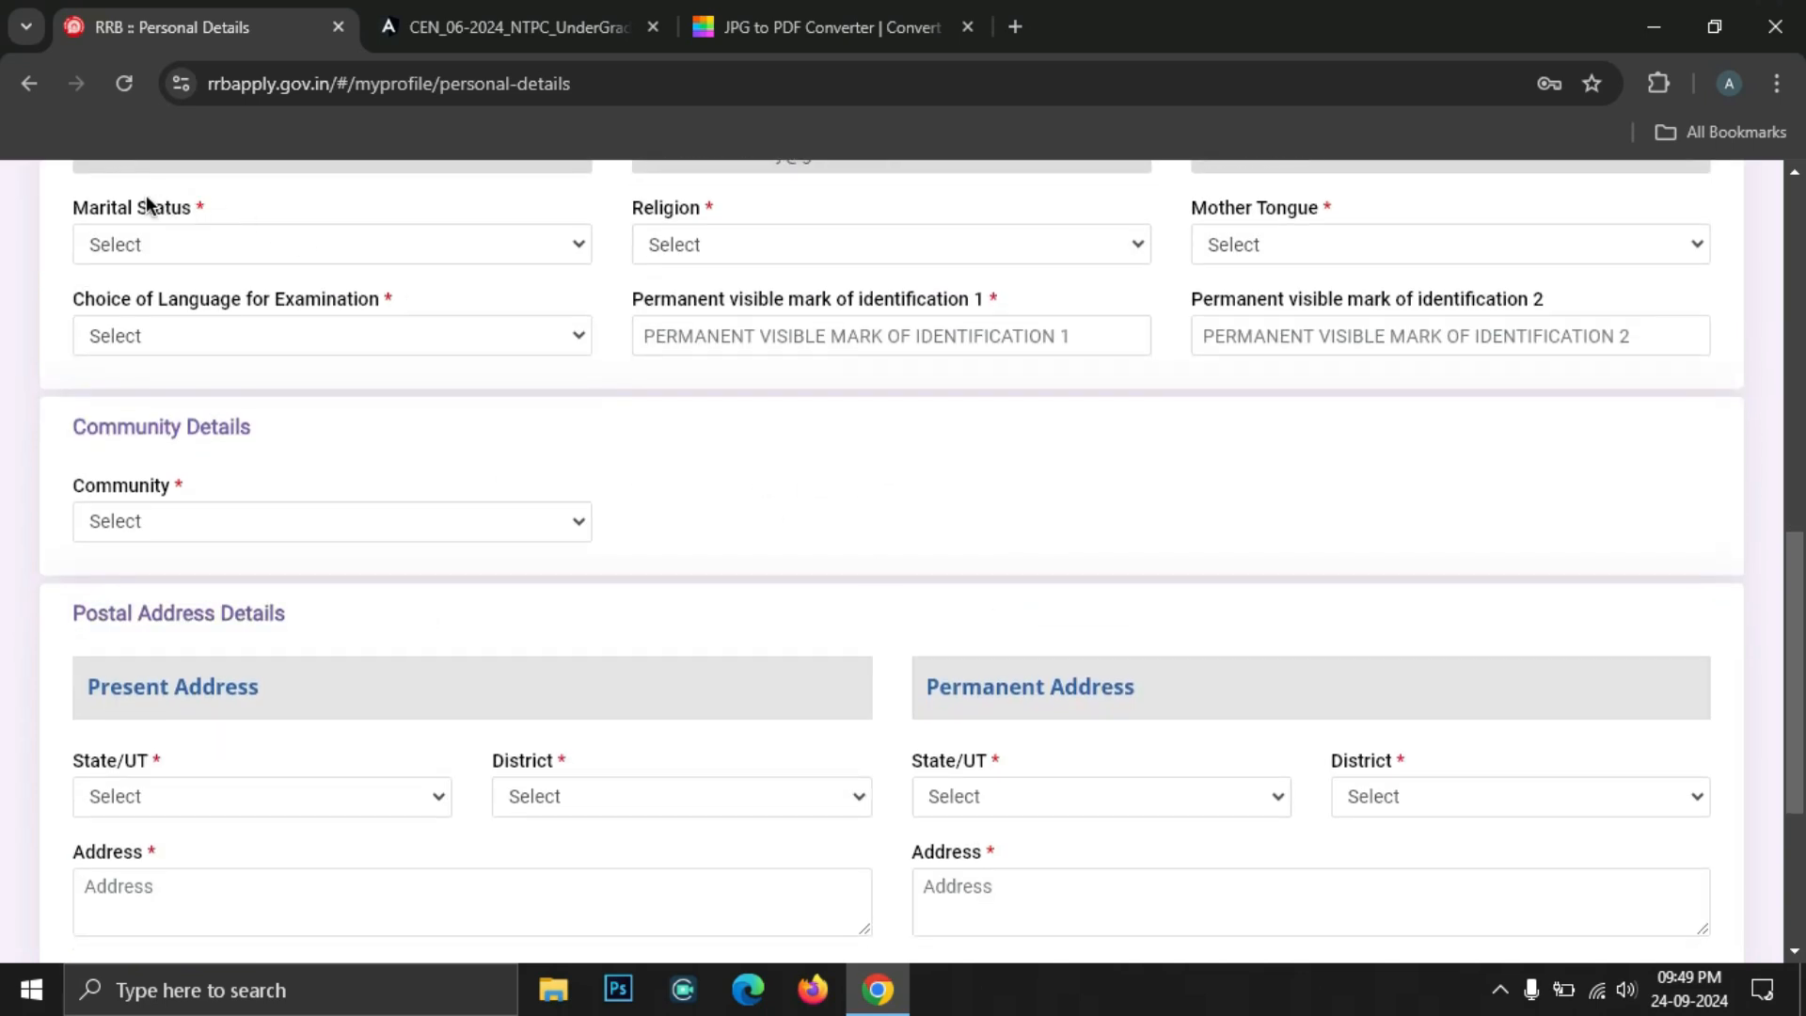
left_click(182, 242)
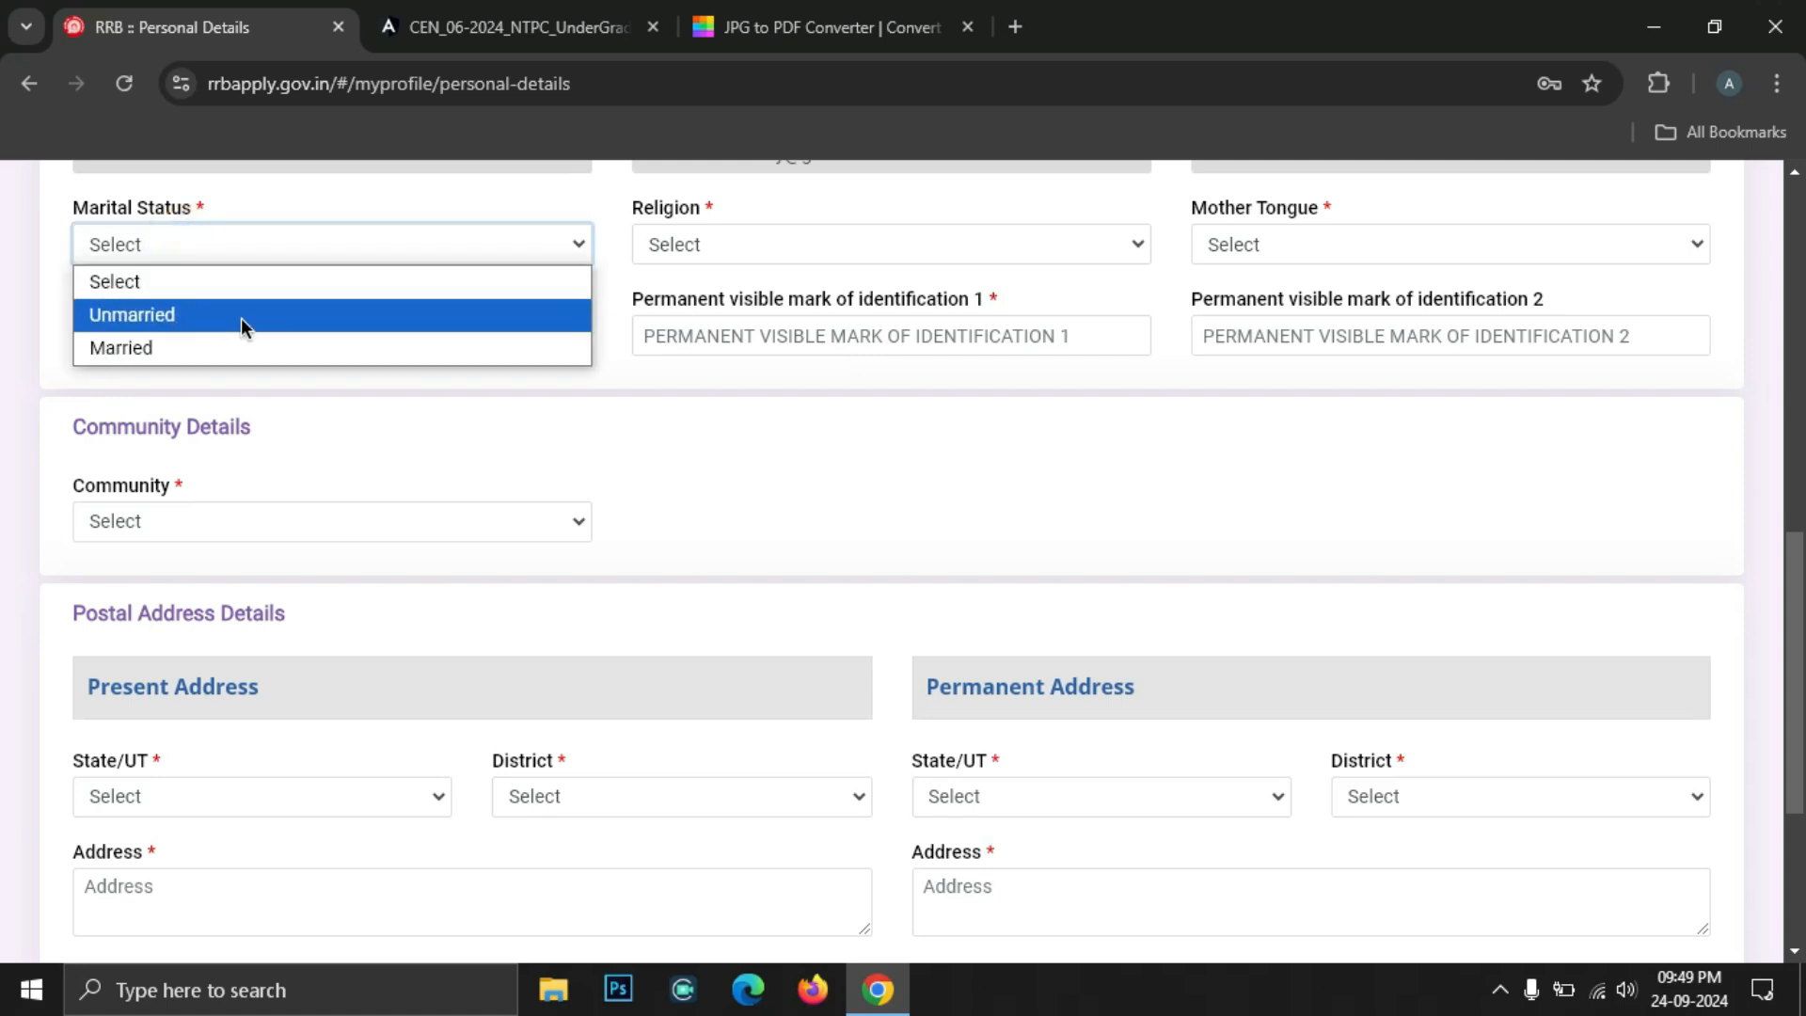
left_click(143, 318)
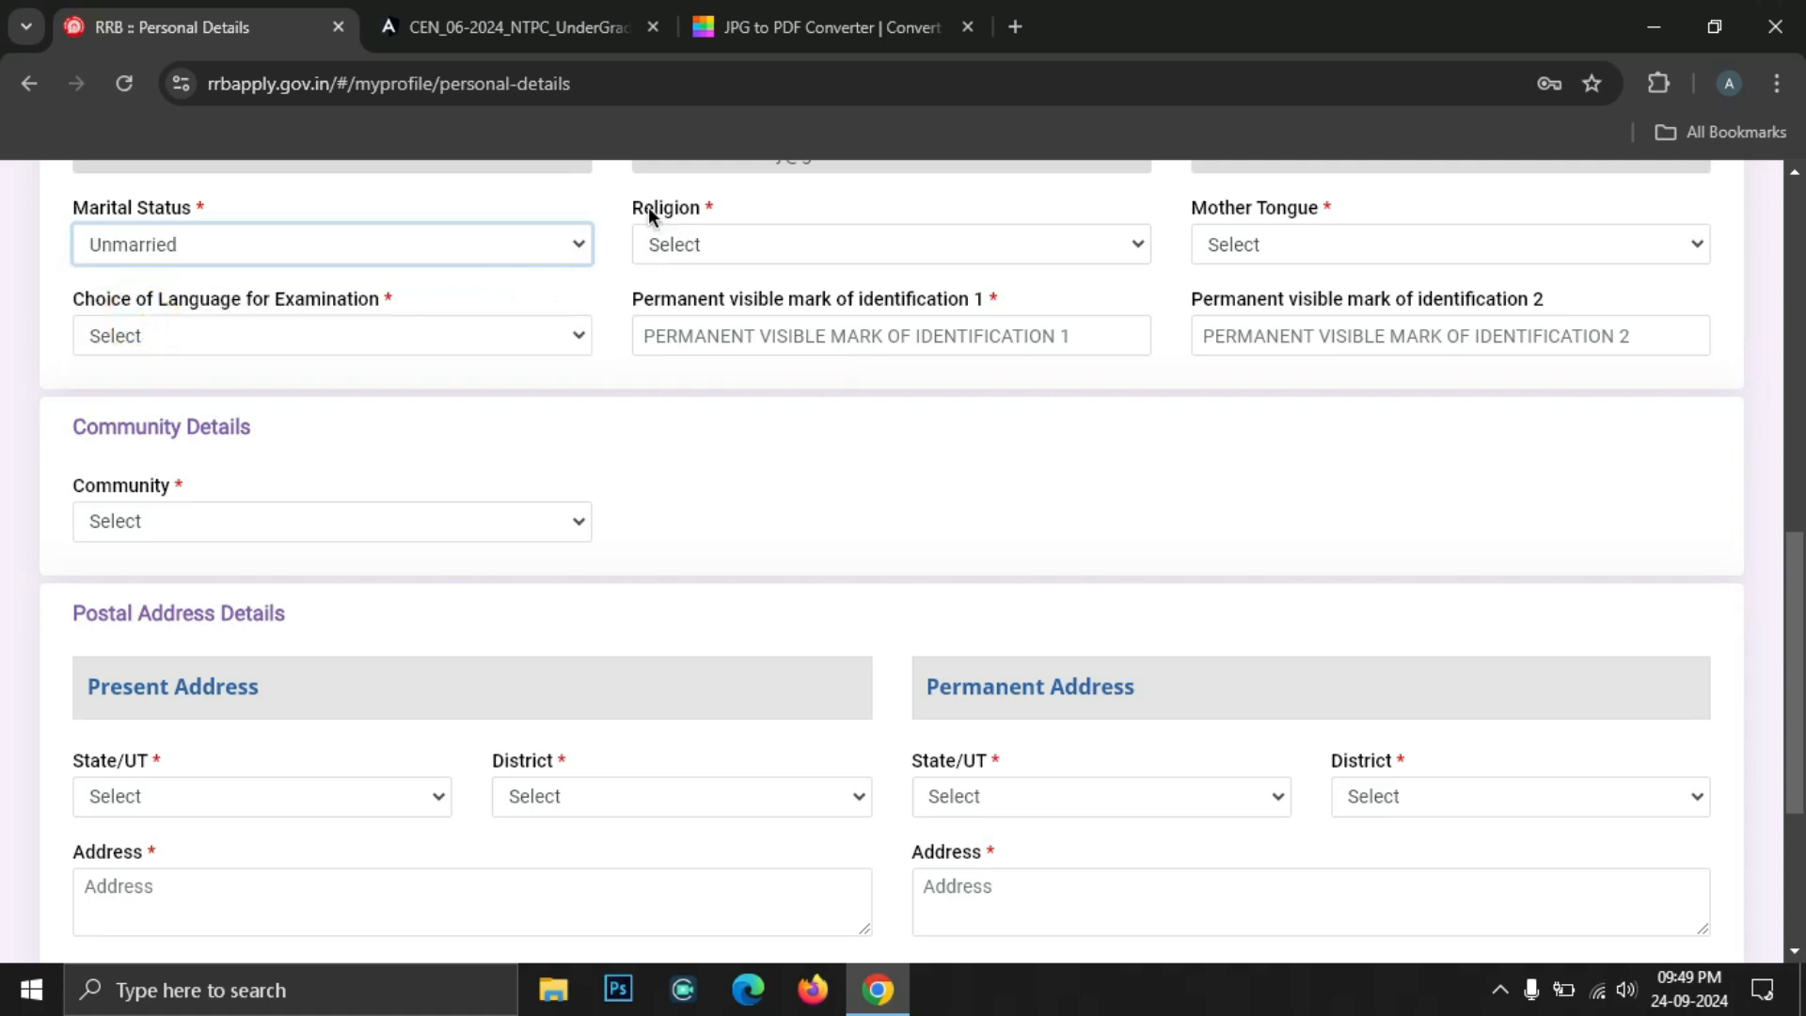
left_click(715, 244)
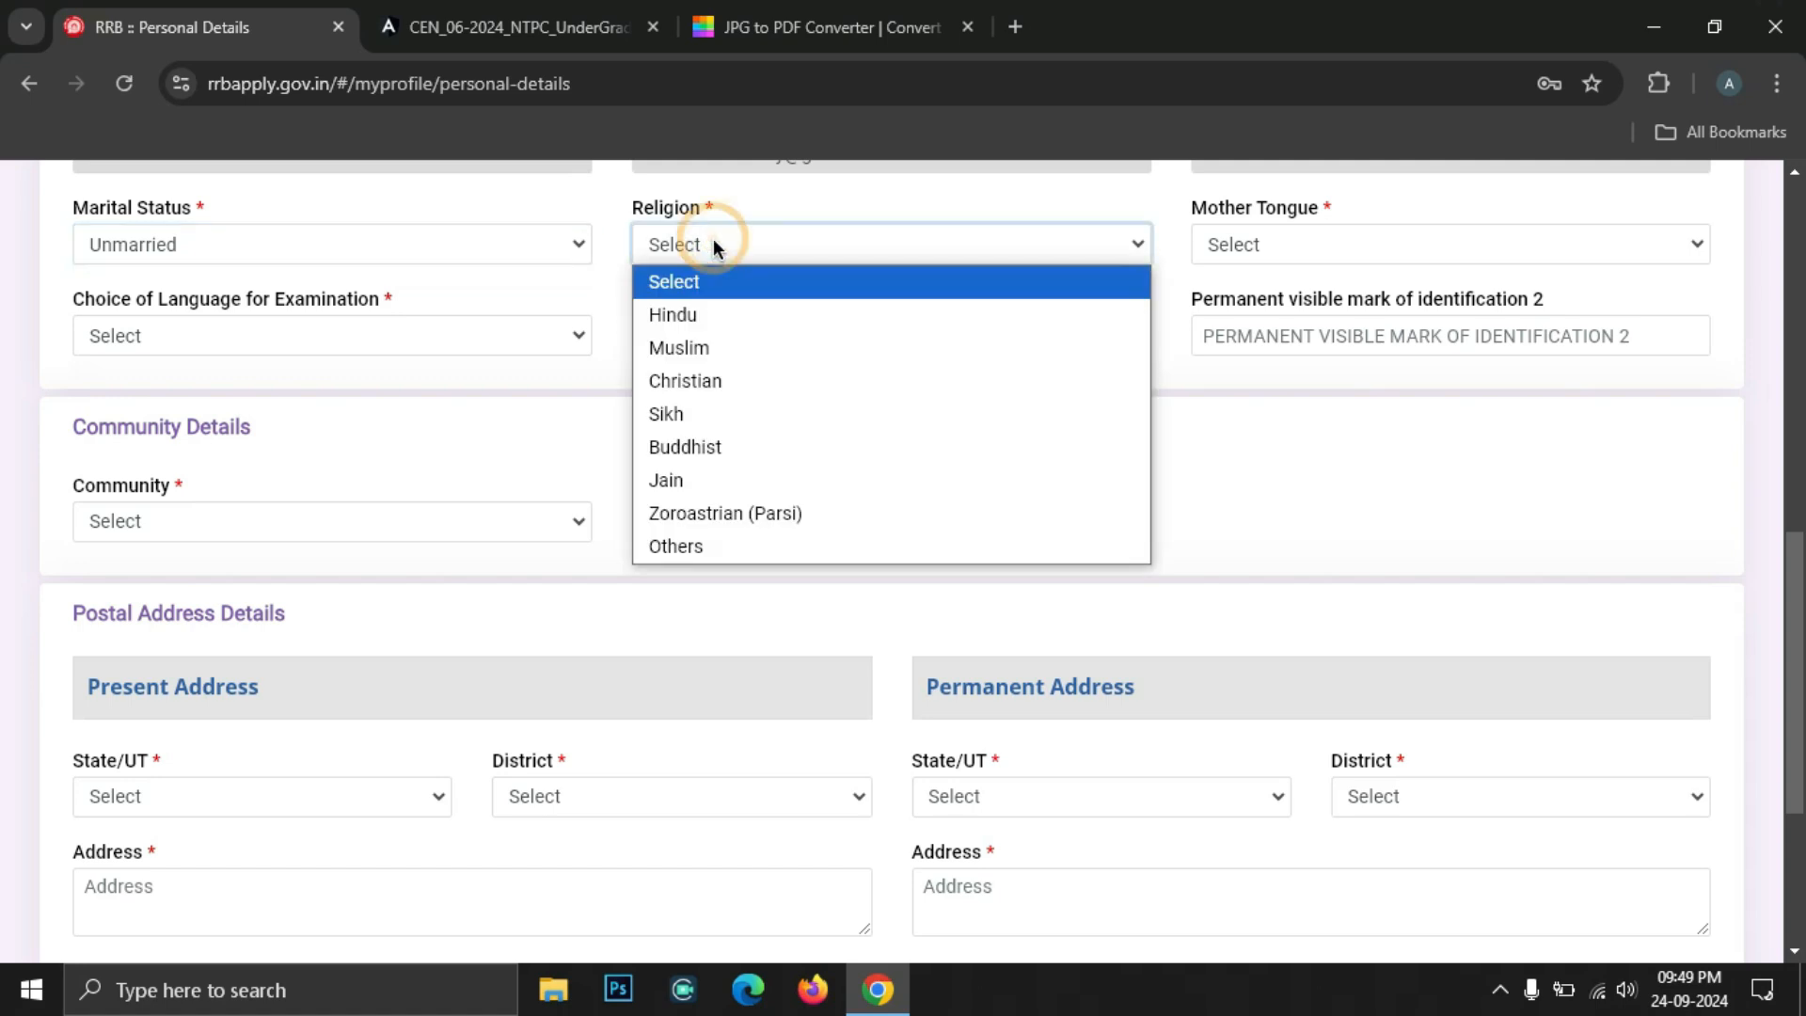
left_click(747, 314)
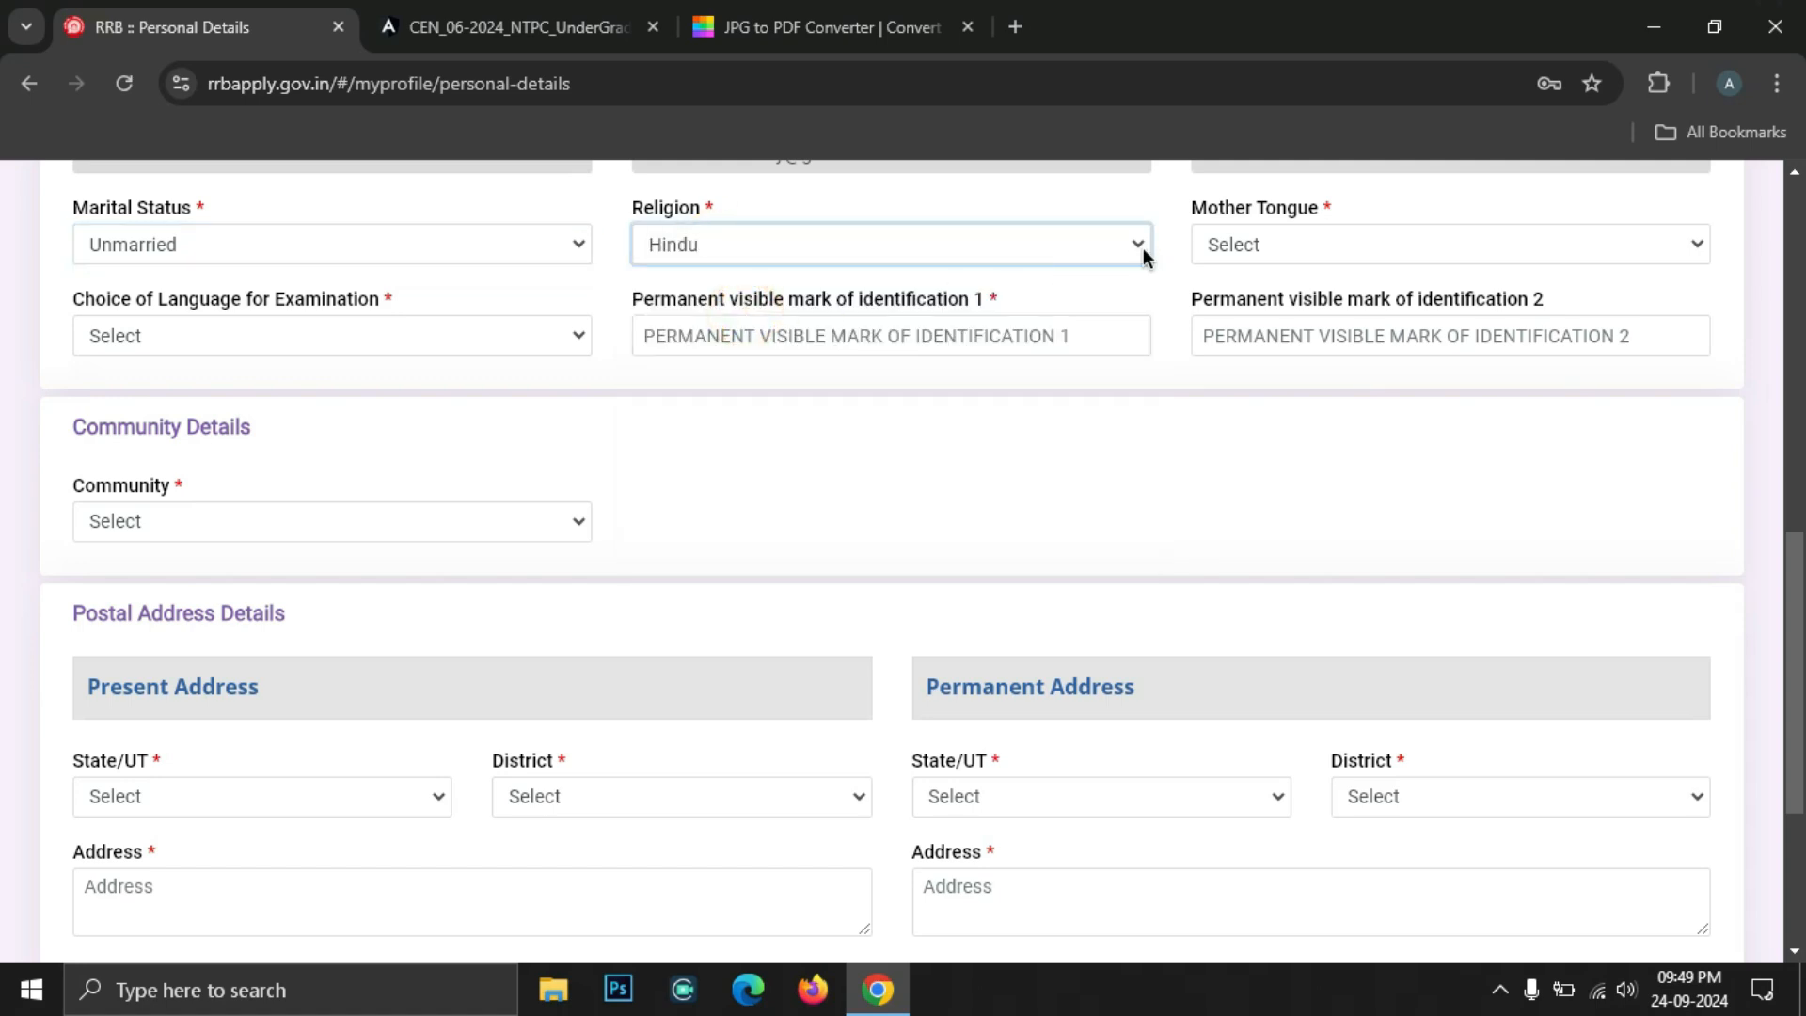
Choose Marathi as both the Mother Tongue and the Examination Language
left_click(1302, 246)
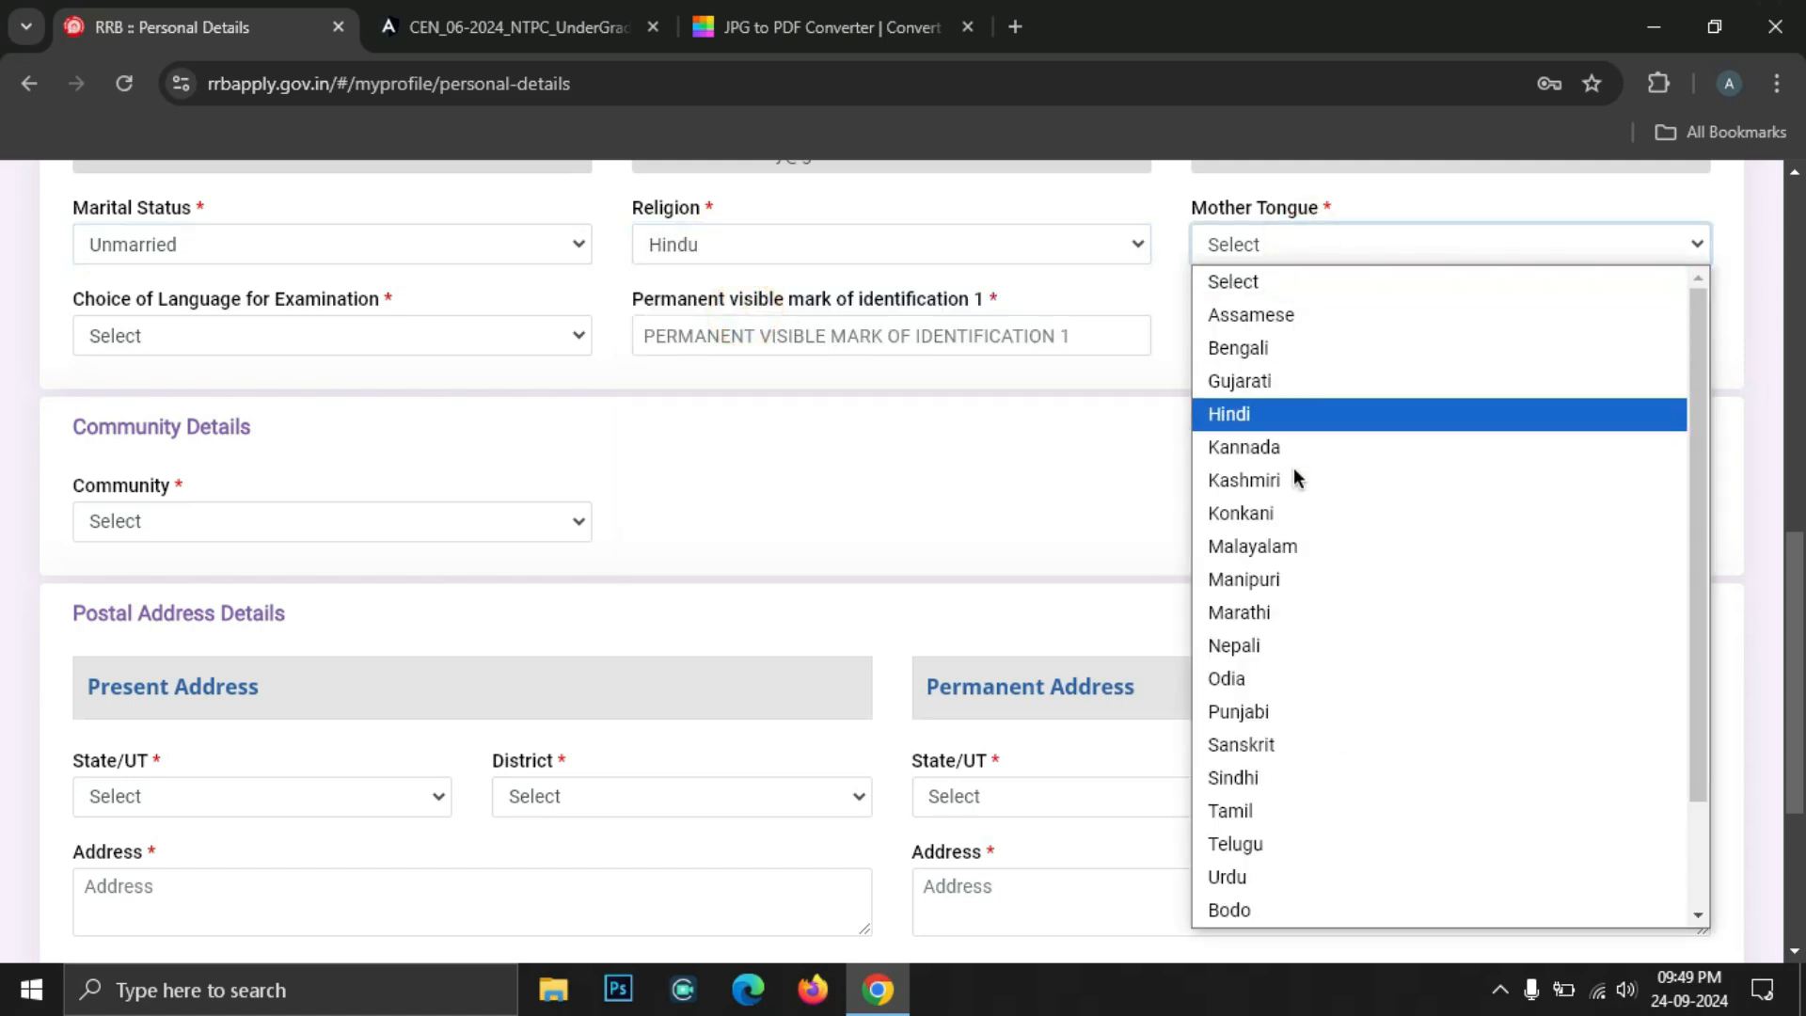
scroll(1294, 514, "down", 2)
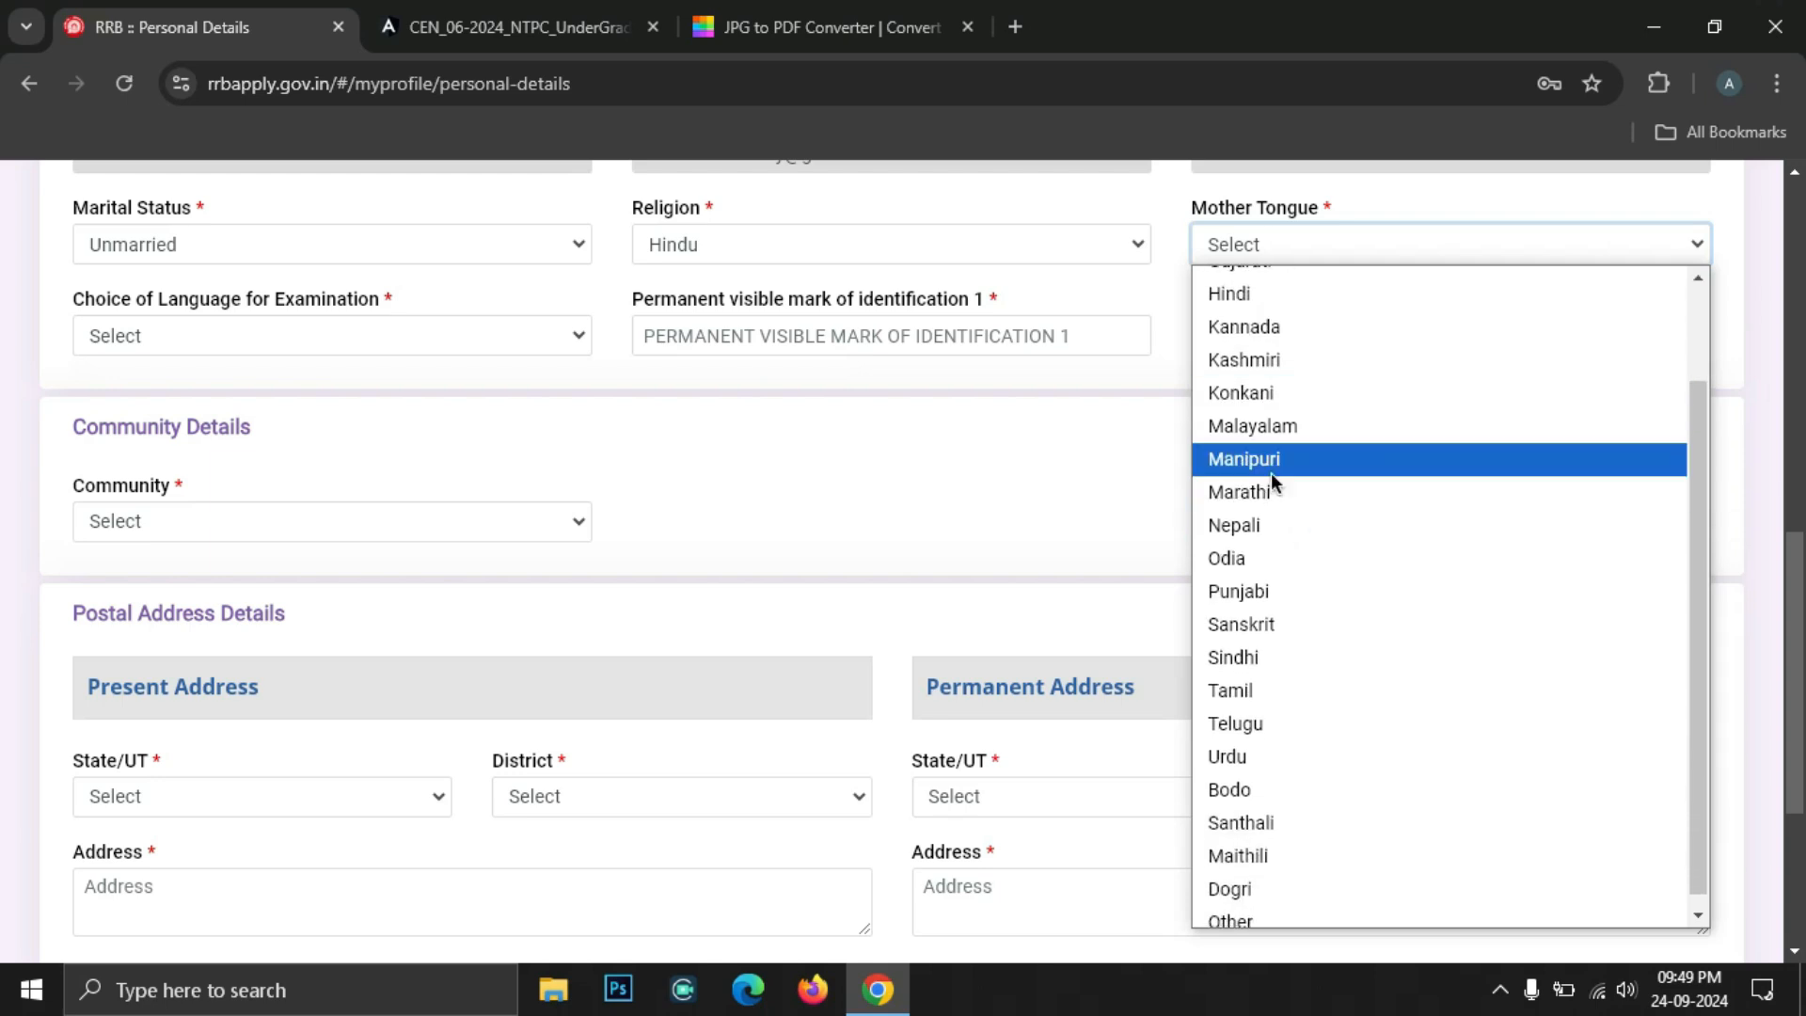
left_click(1268, 493)
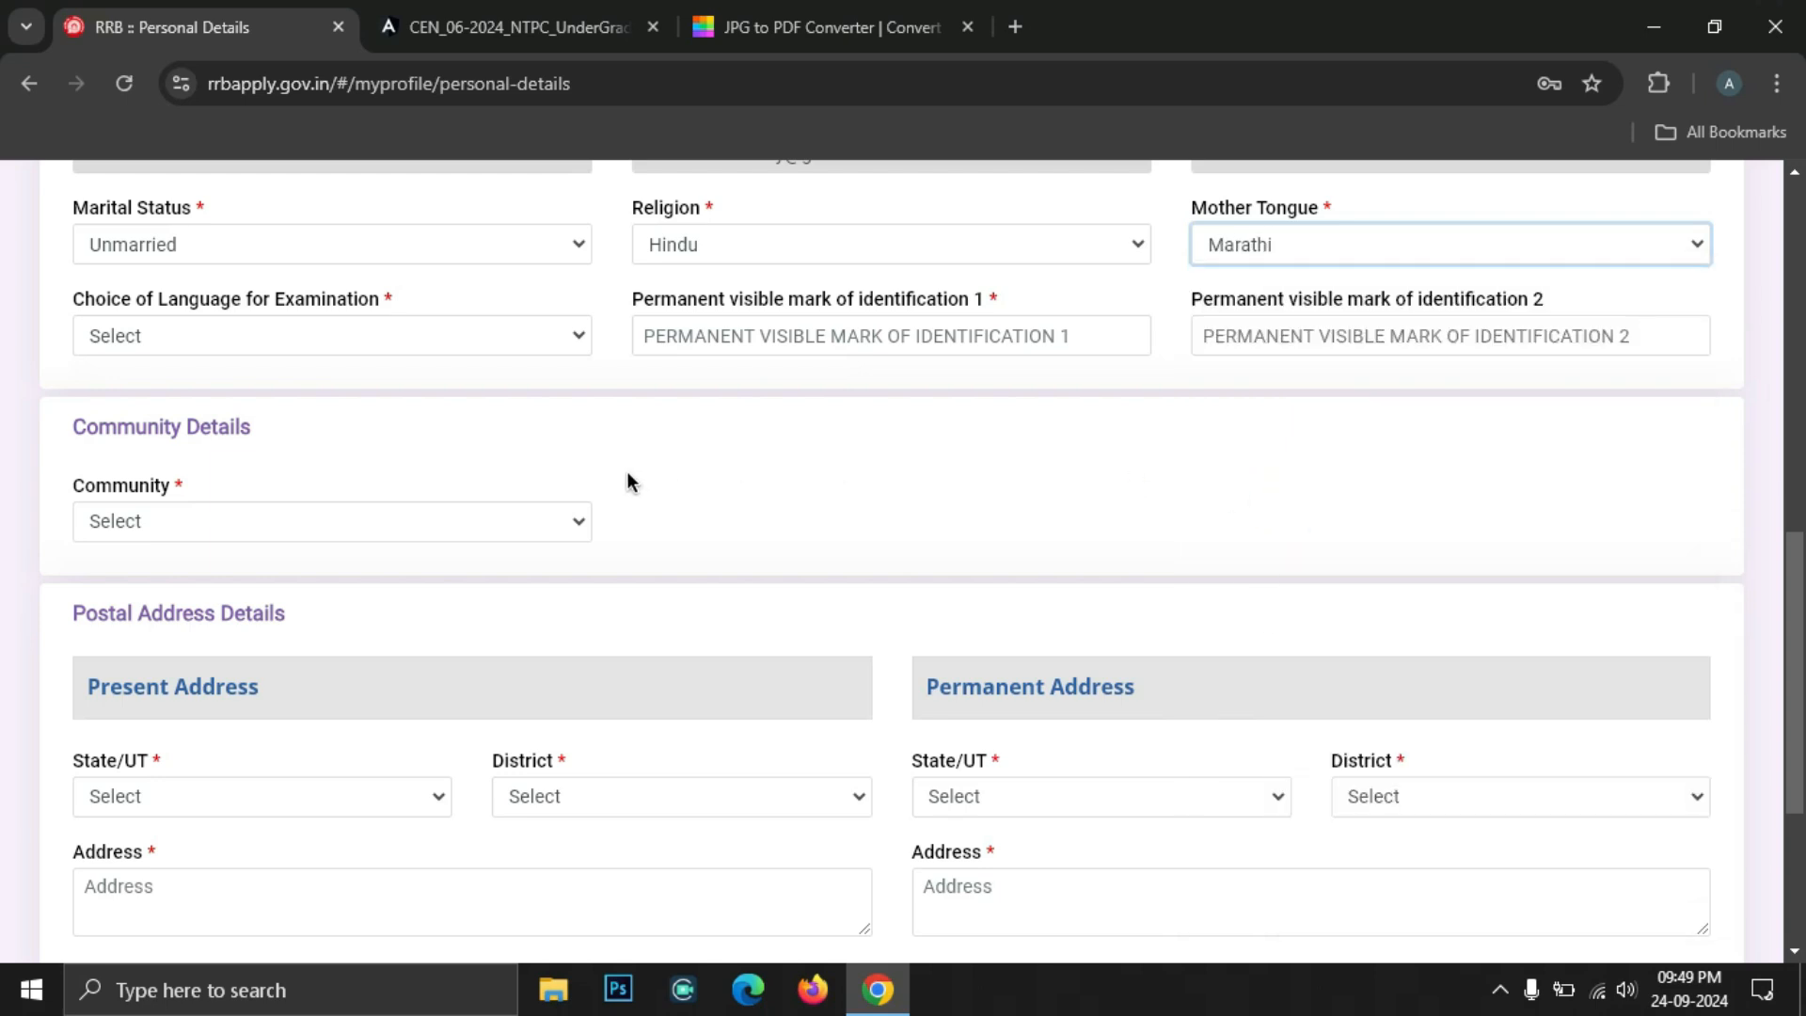
left_click(161, 341)
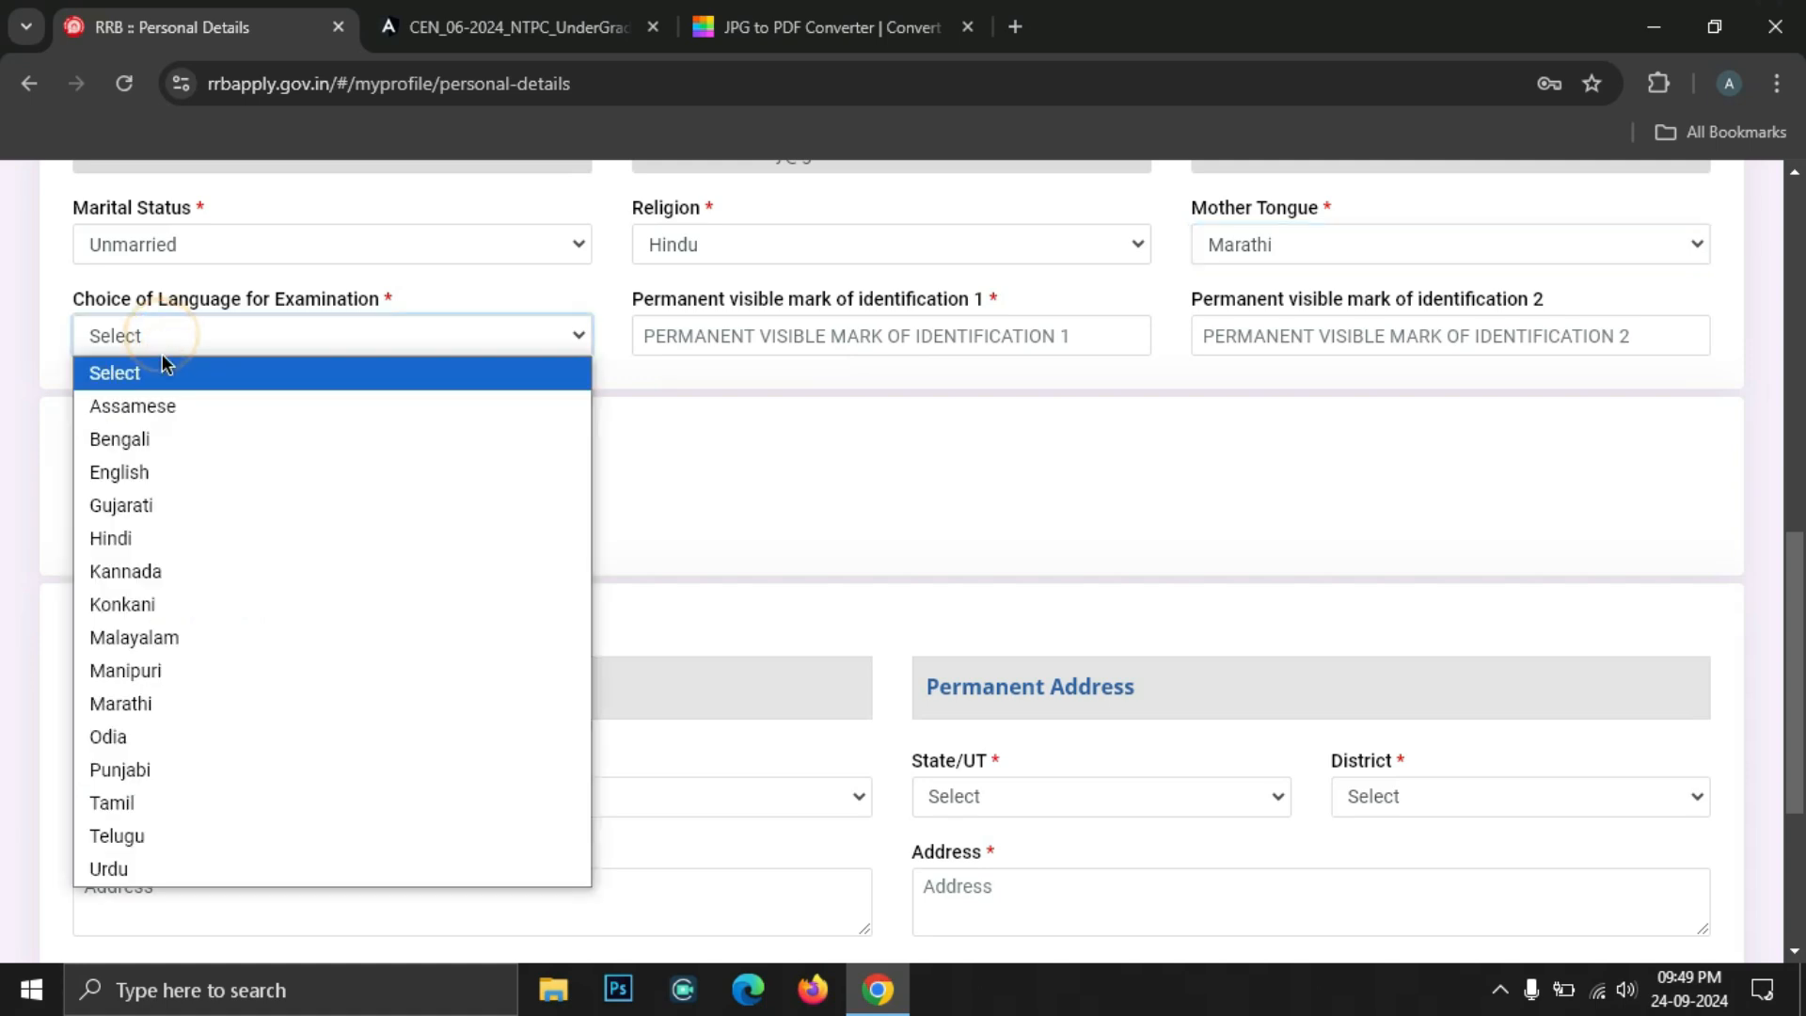
left_click(188, 702)
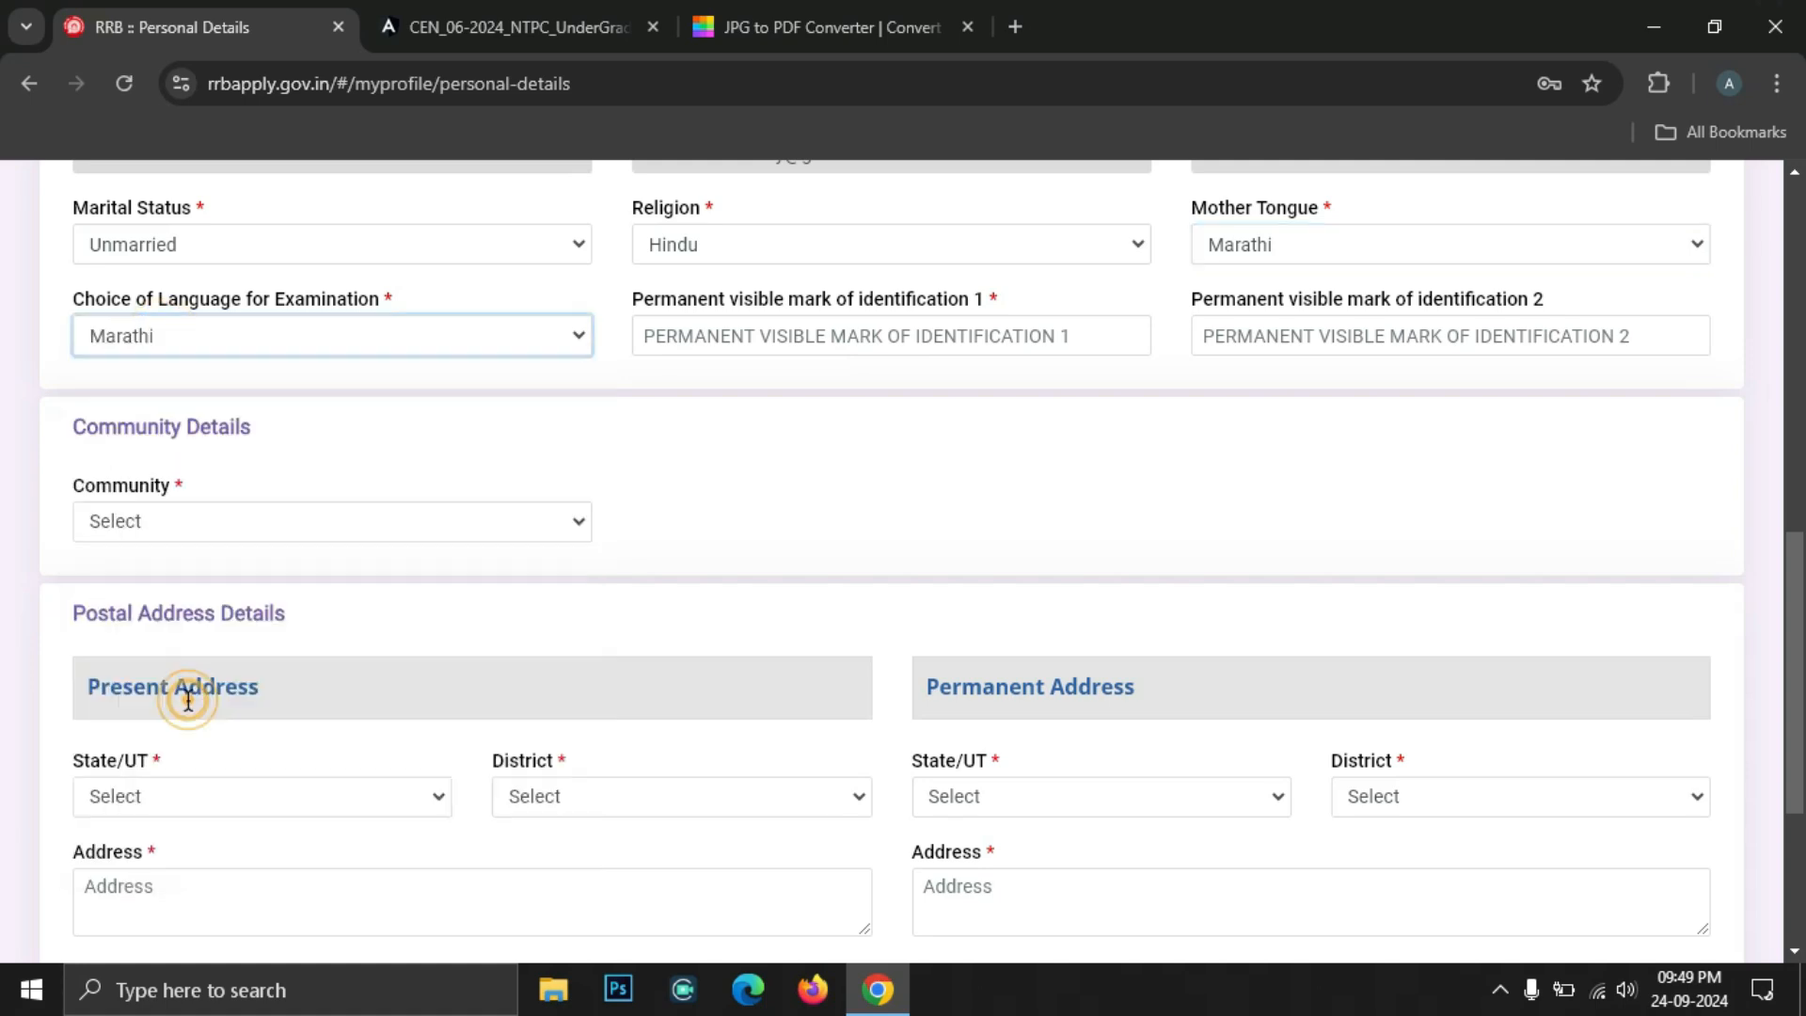
Enter identification marks 'MOLE ON LEFT SIDE OF FACE NEAR LIPS' and 'NO MARK'
left_click(357, 379)
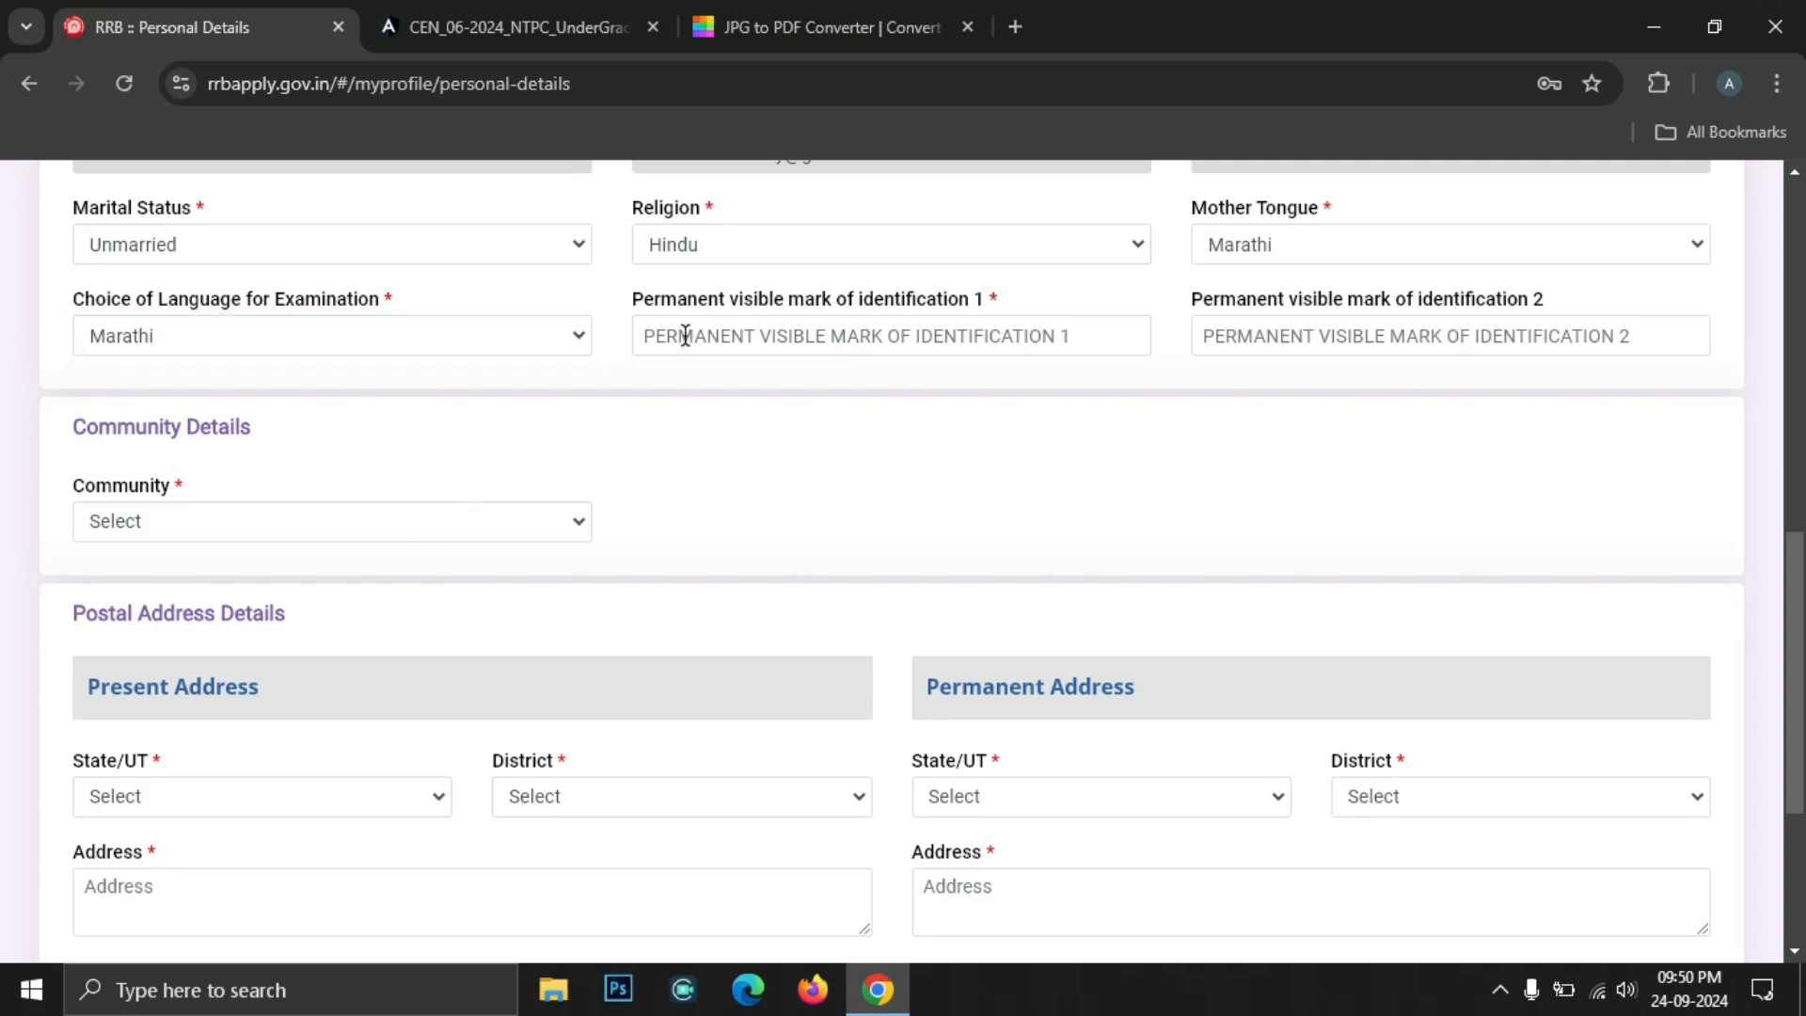
left_click_drag(628, 298, 982, 297)
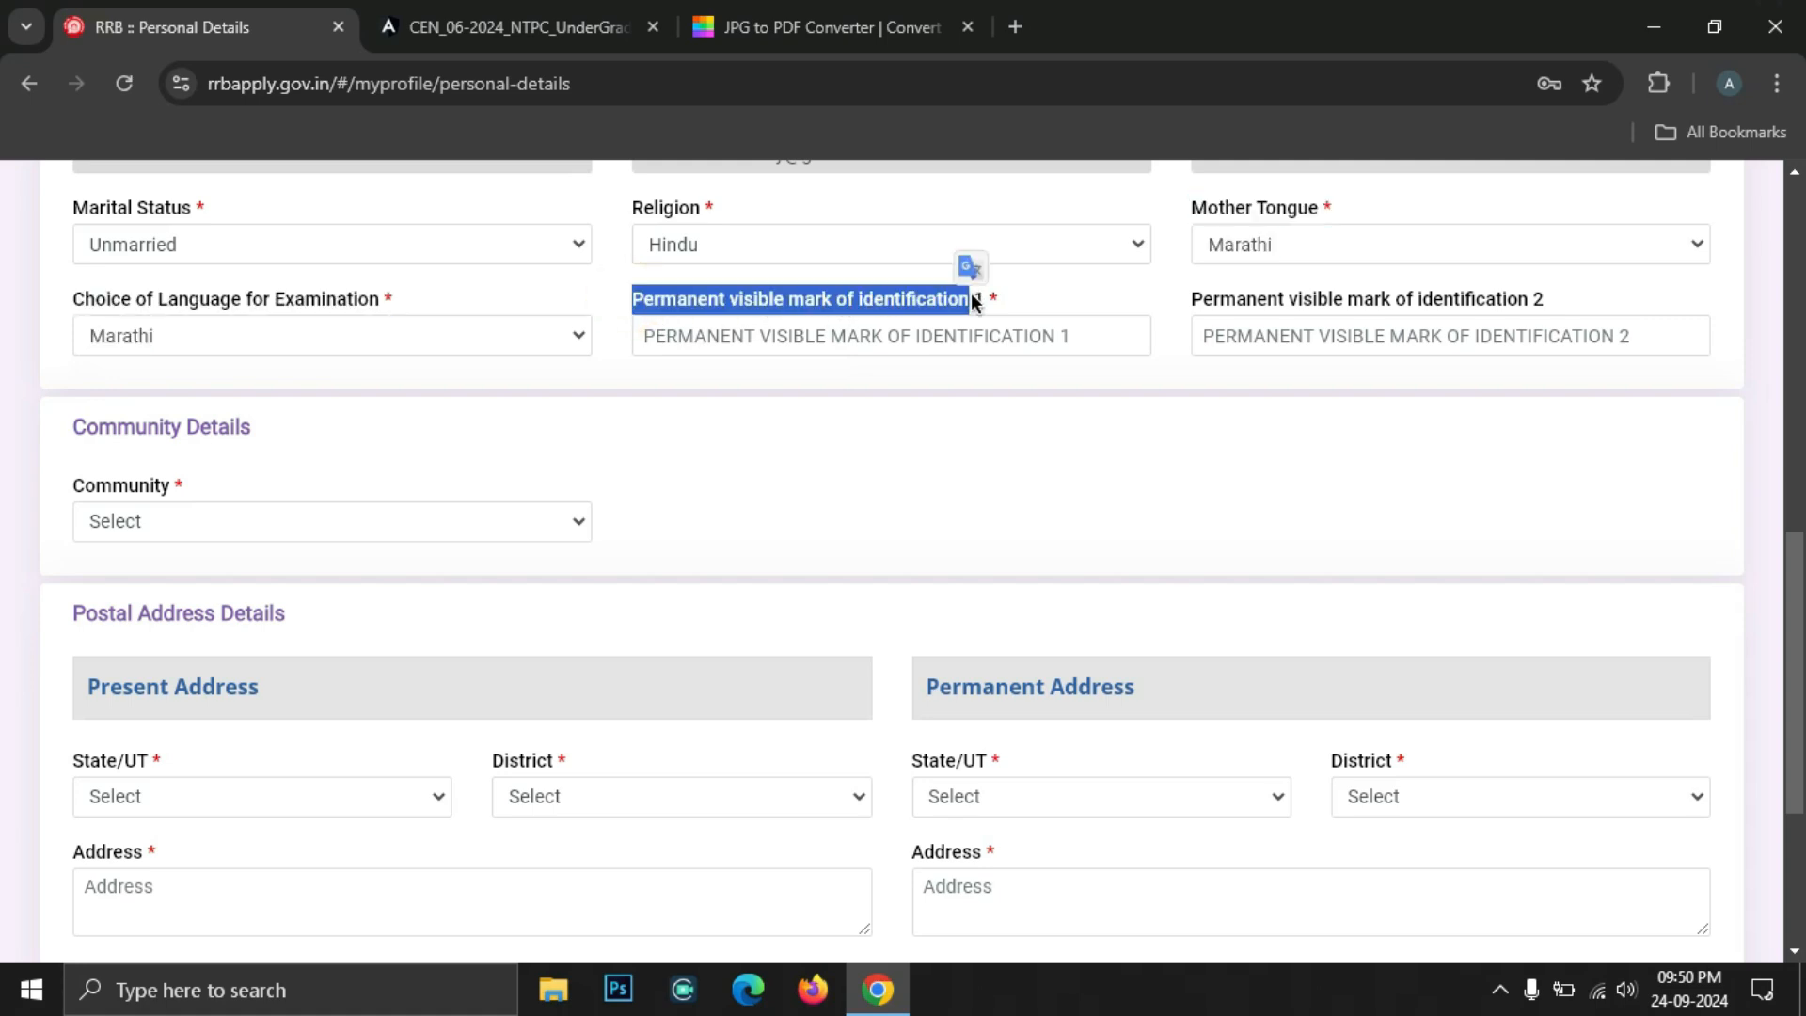
left_click(968, 292)
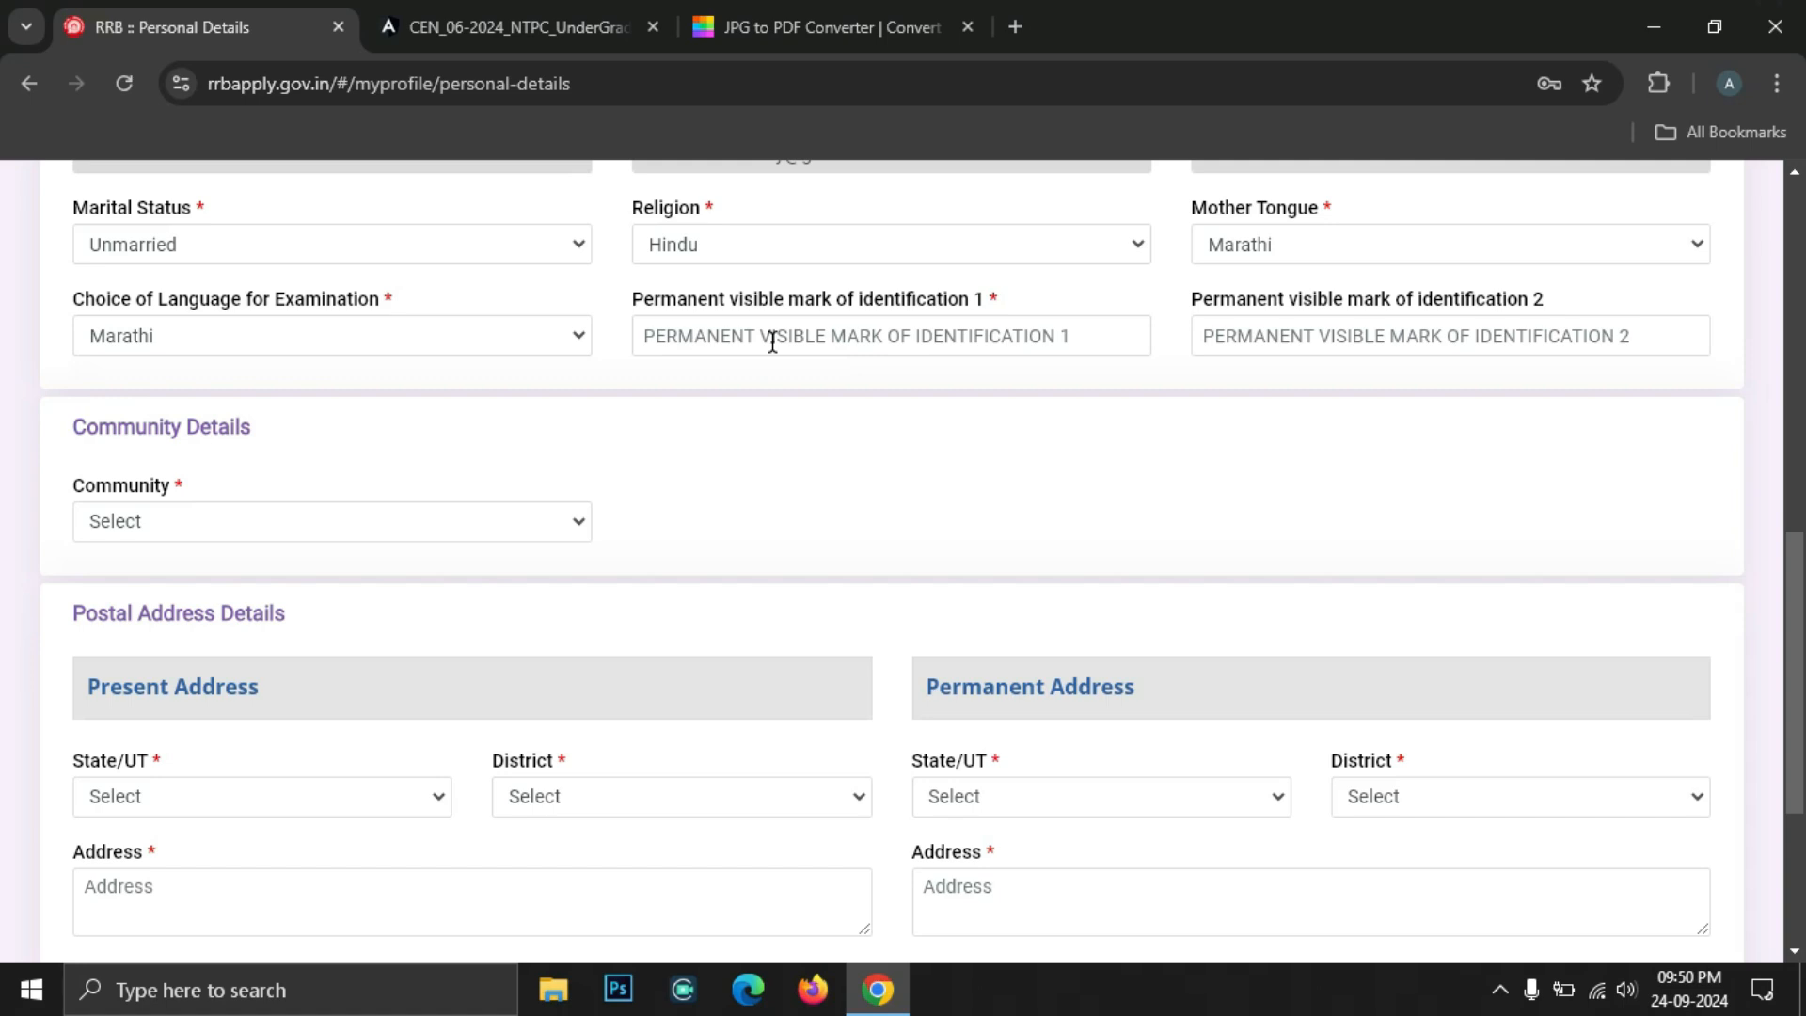
left_click(771, 341)
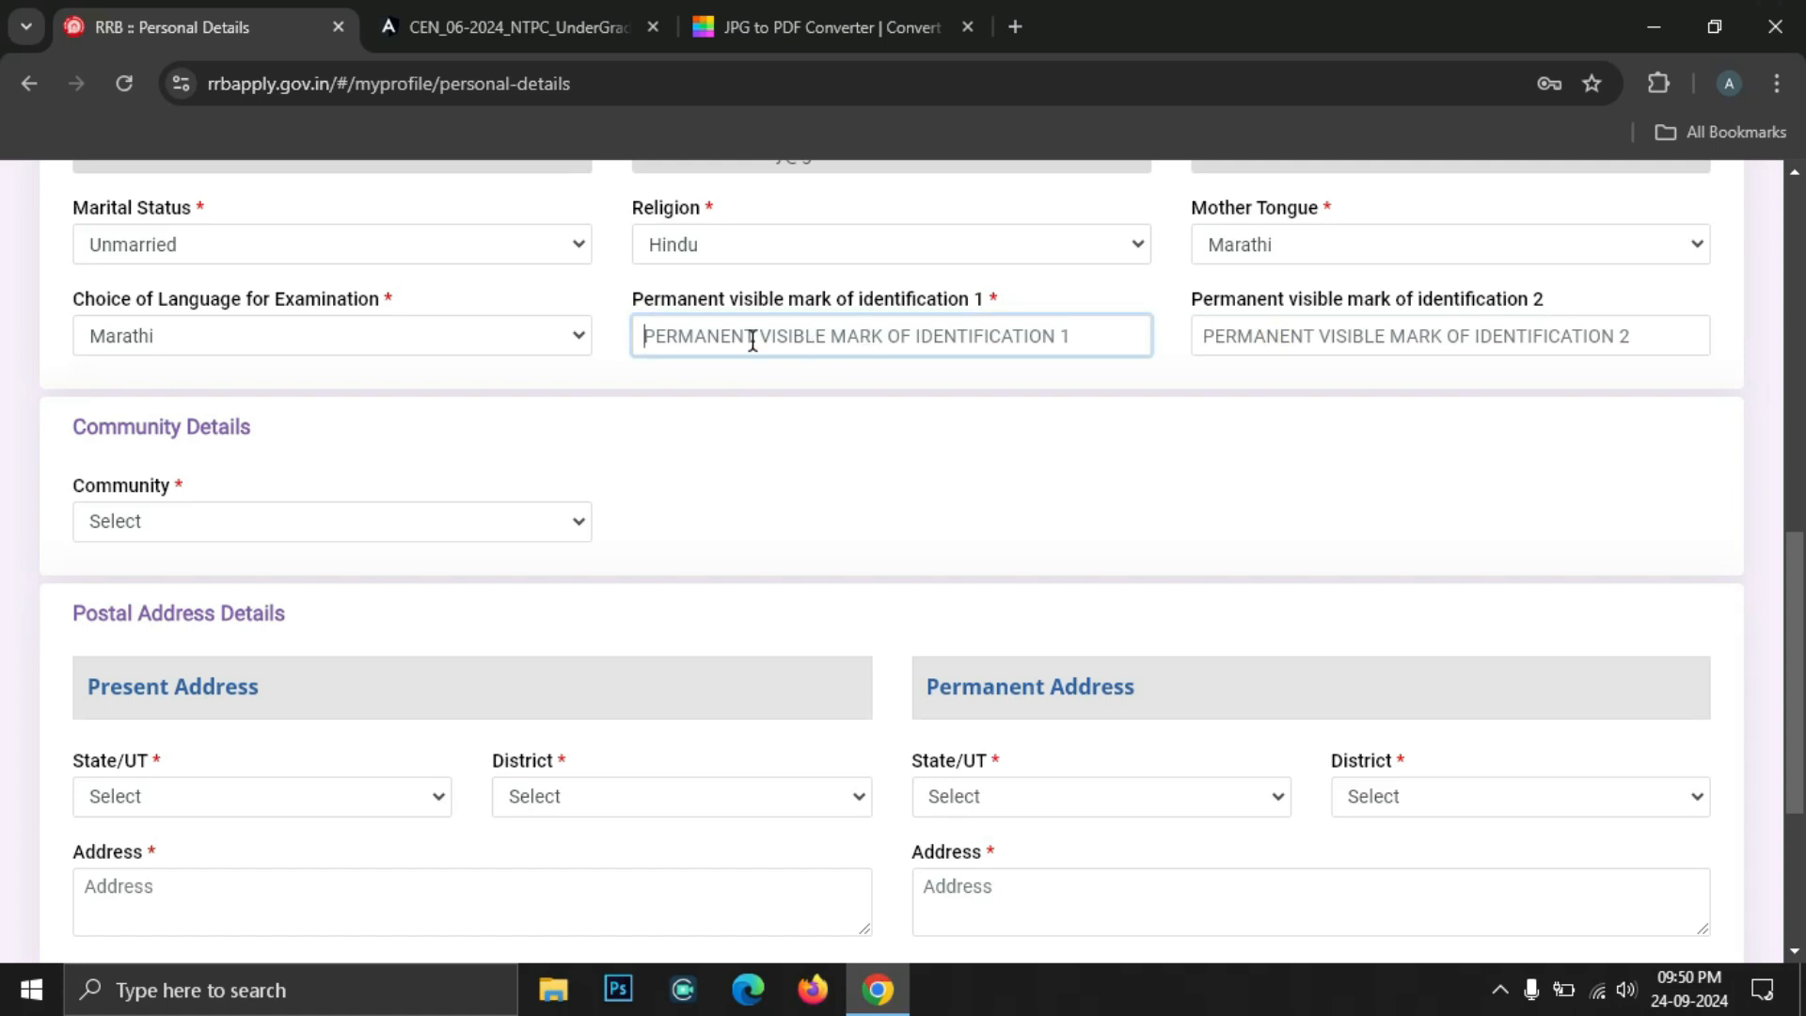
type("MOLE ON FACE")
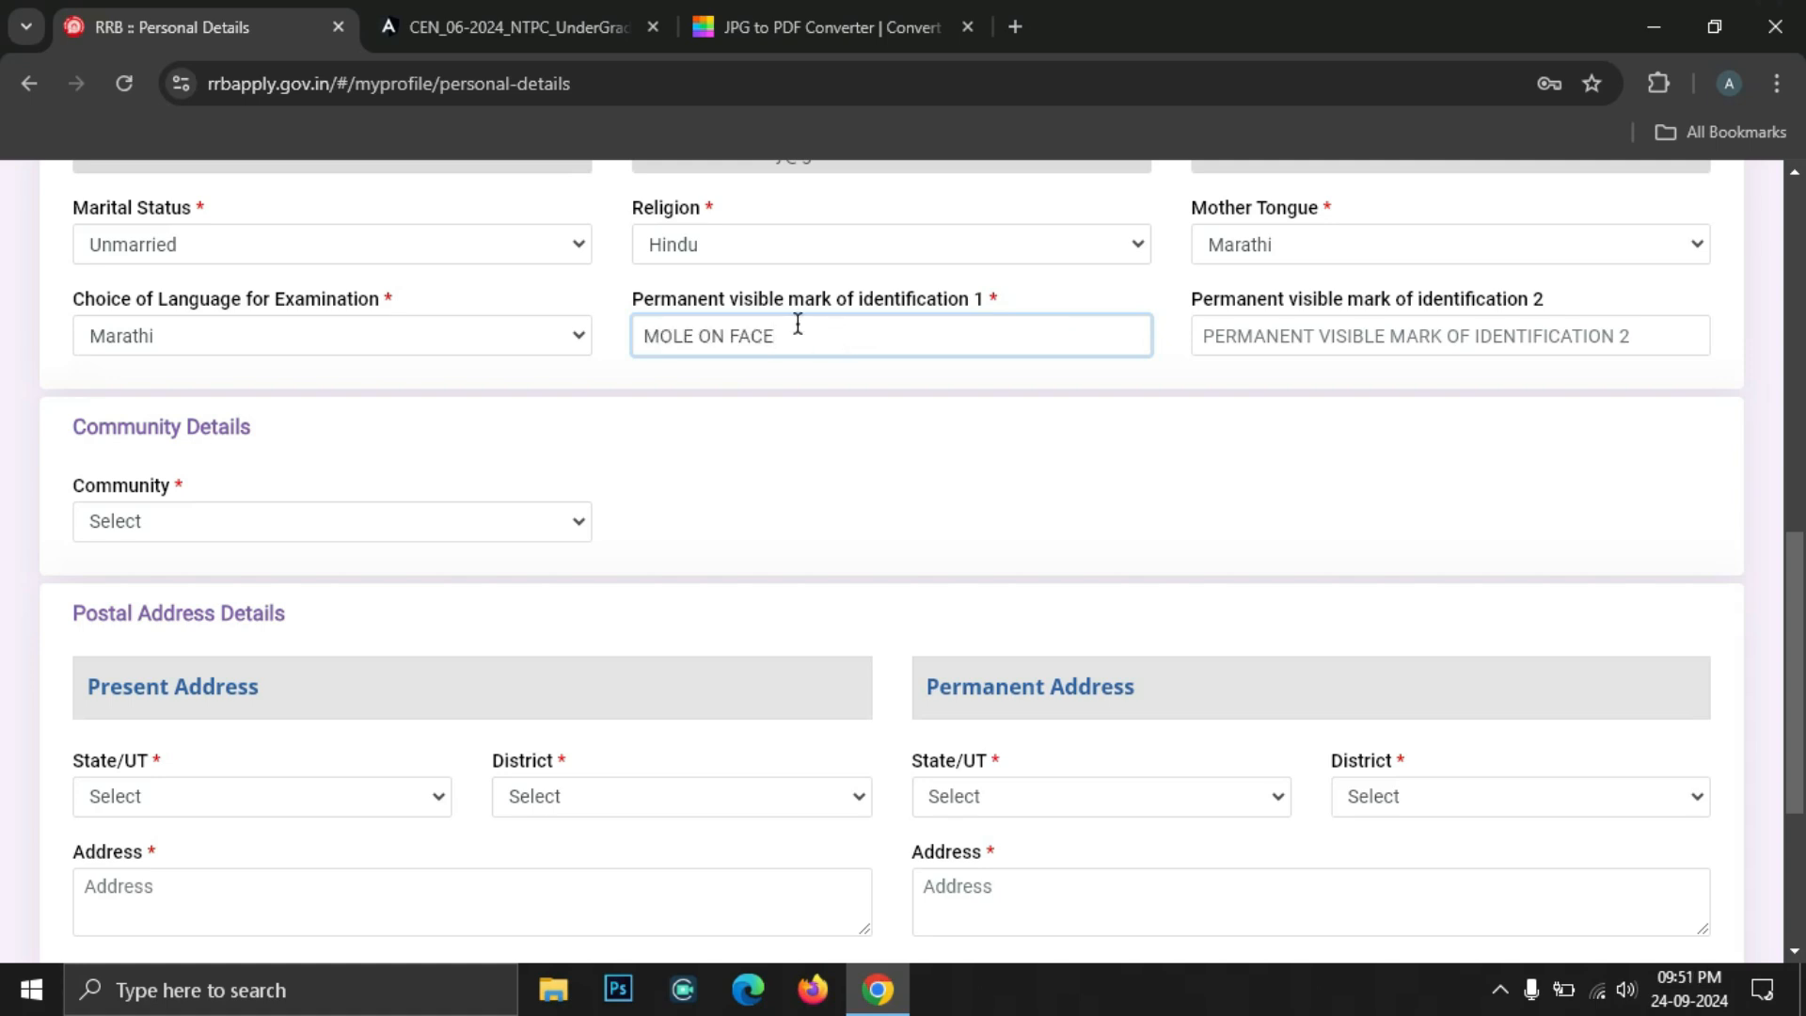
left_click(1311, 339)
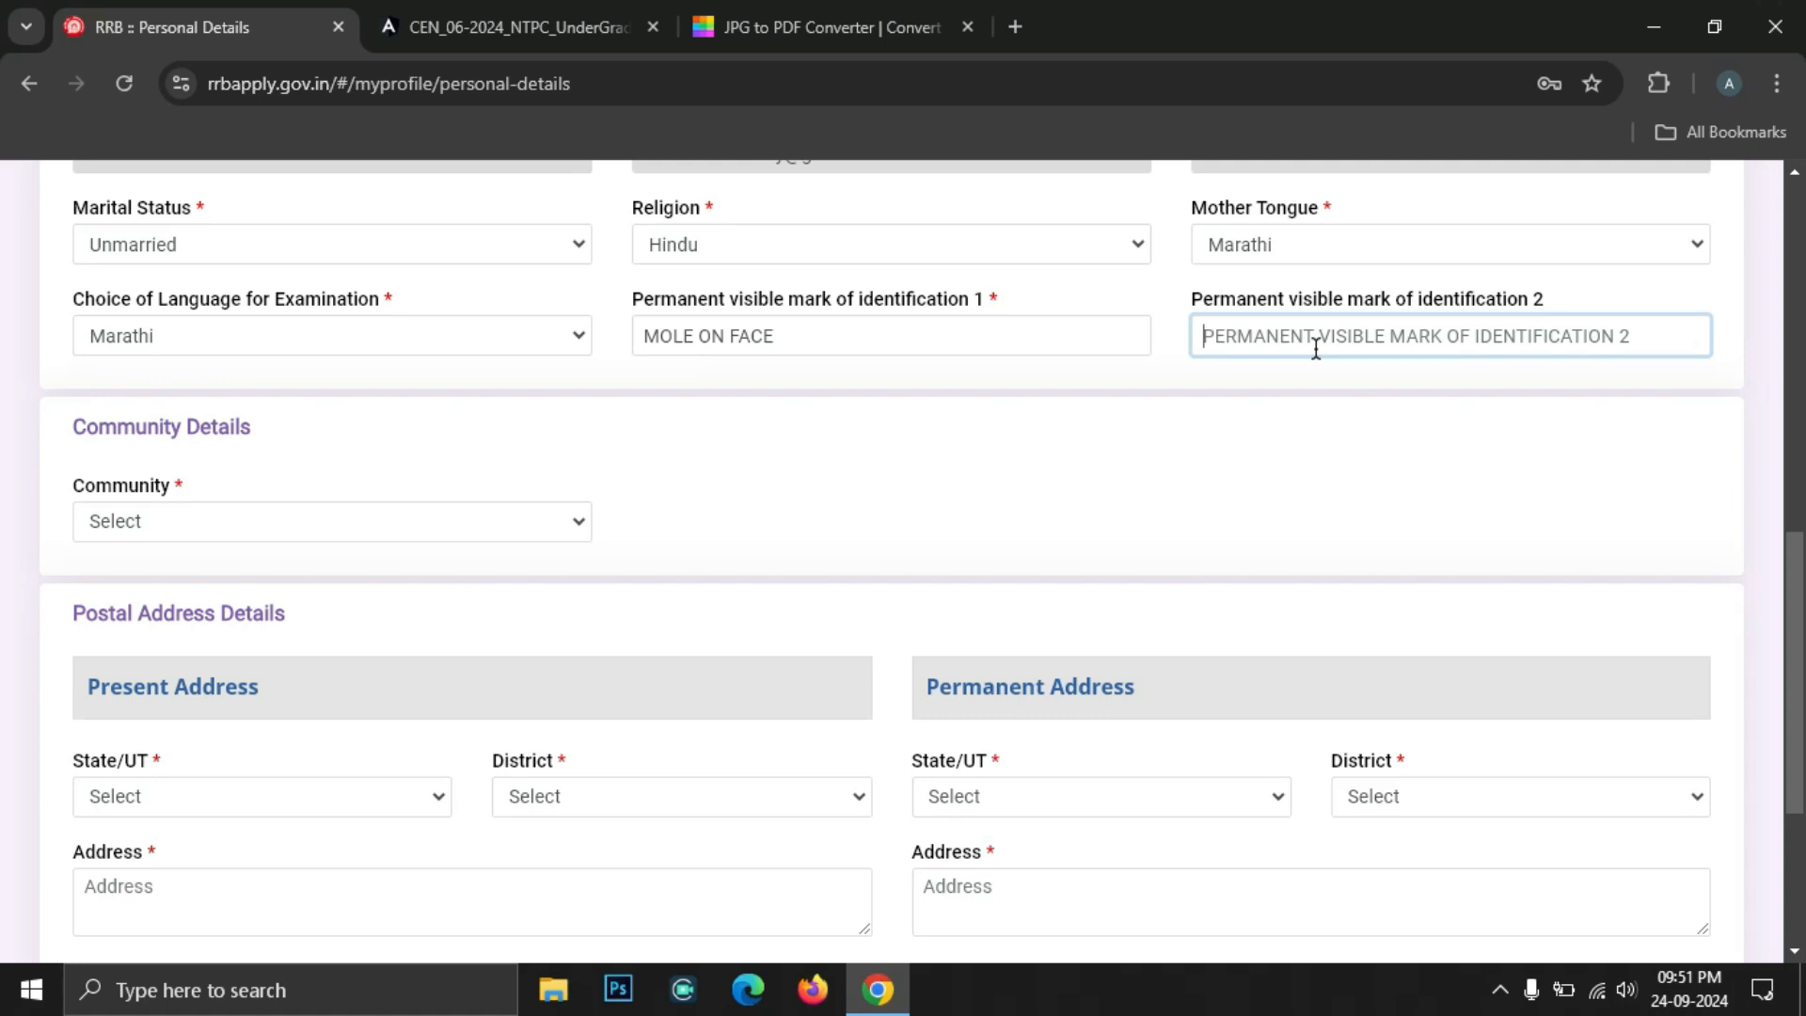
type("NO M")
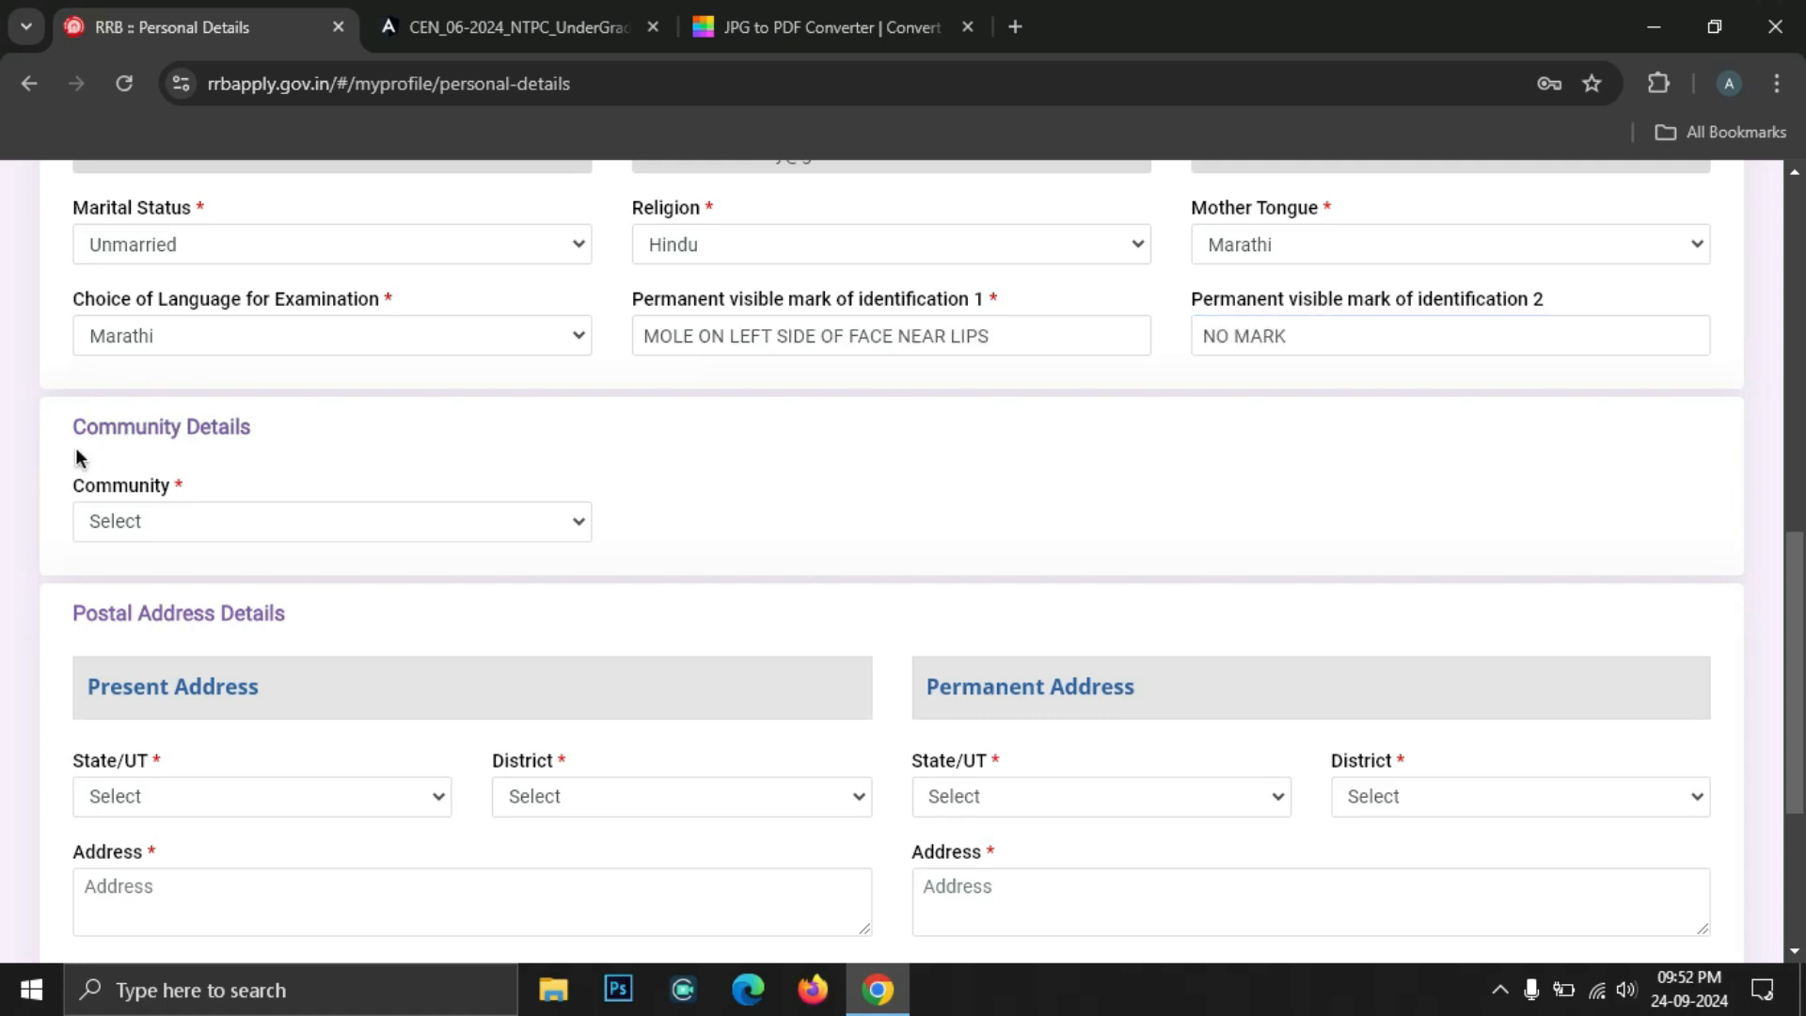
left_click(155, 528)
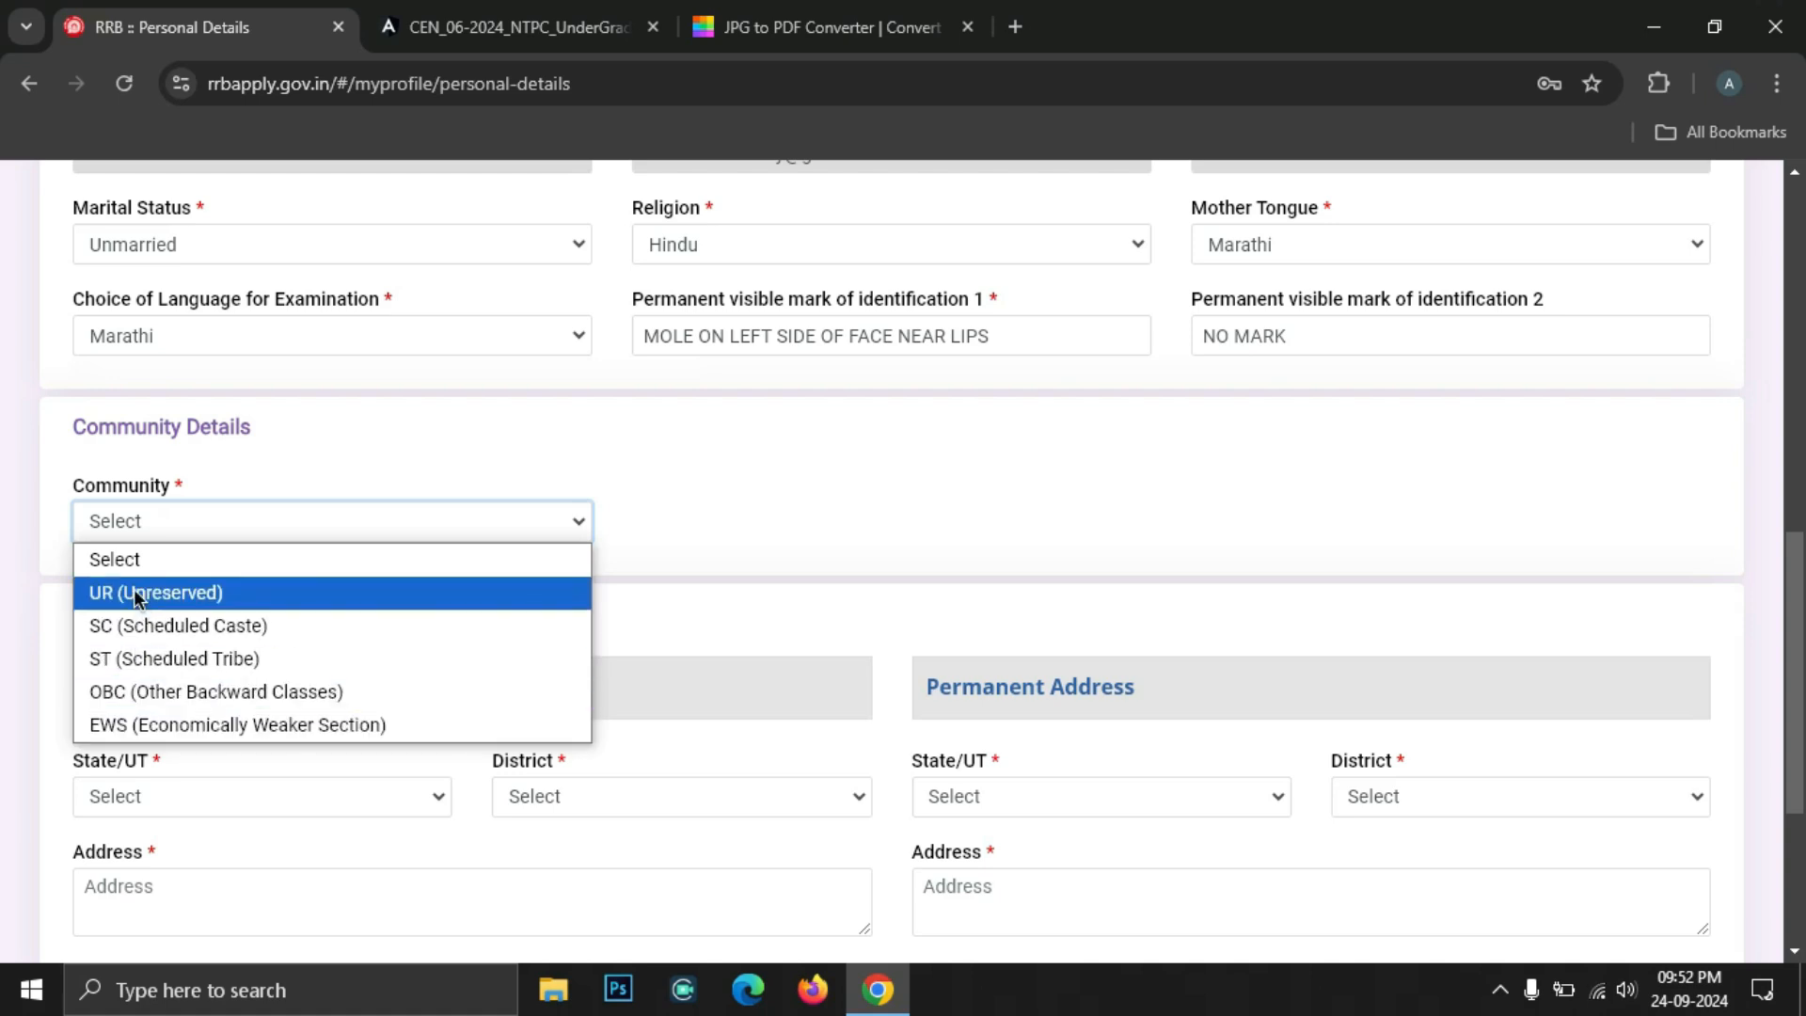
Choose SC (Scheduled Caste), acknowledge the eligibility notice, and visit the caste name and certificate fields
left_click(130, 623)
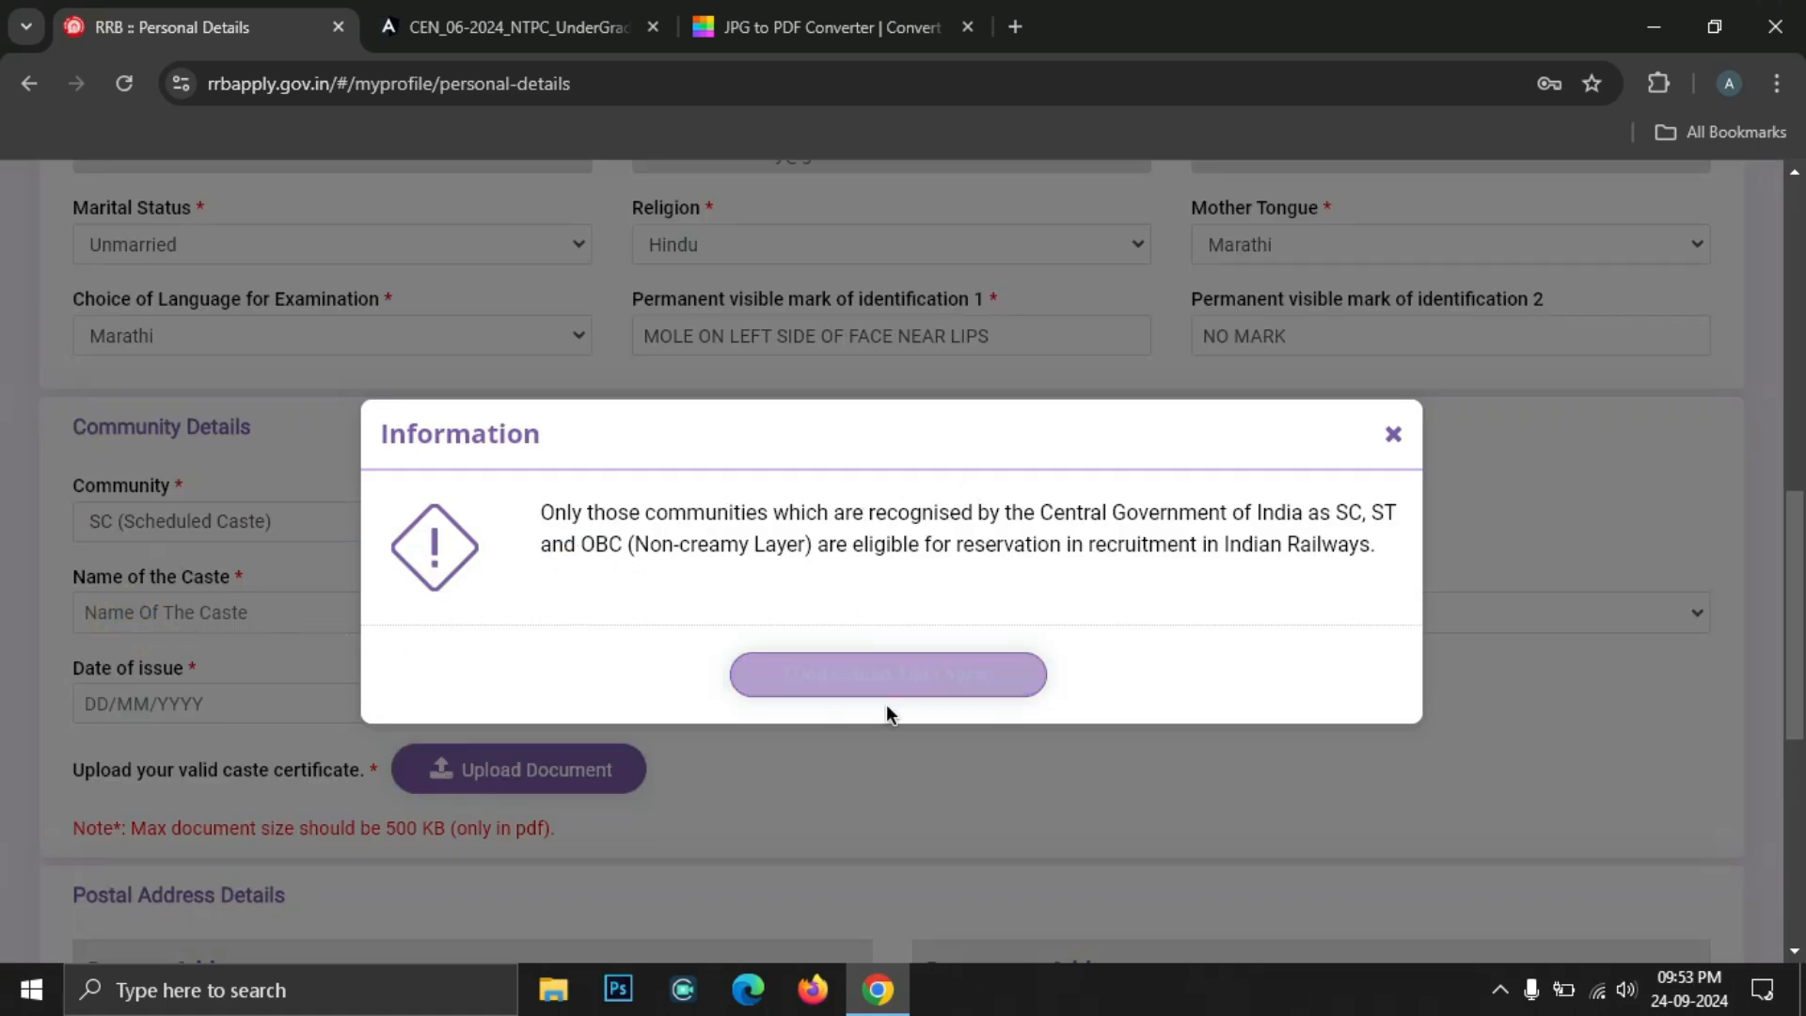
left_click(866, 679)
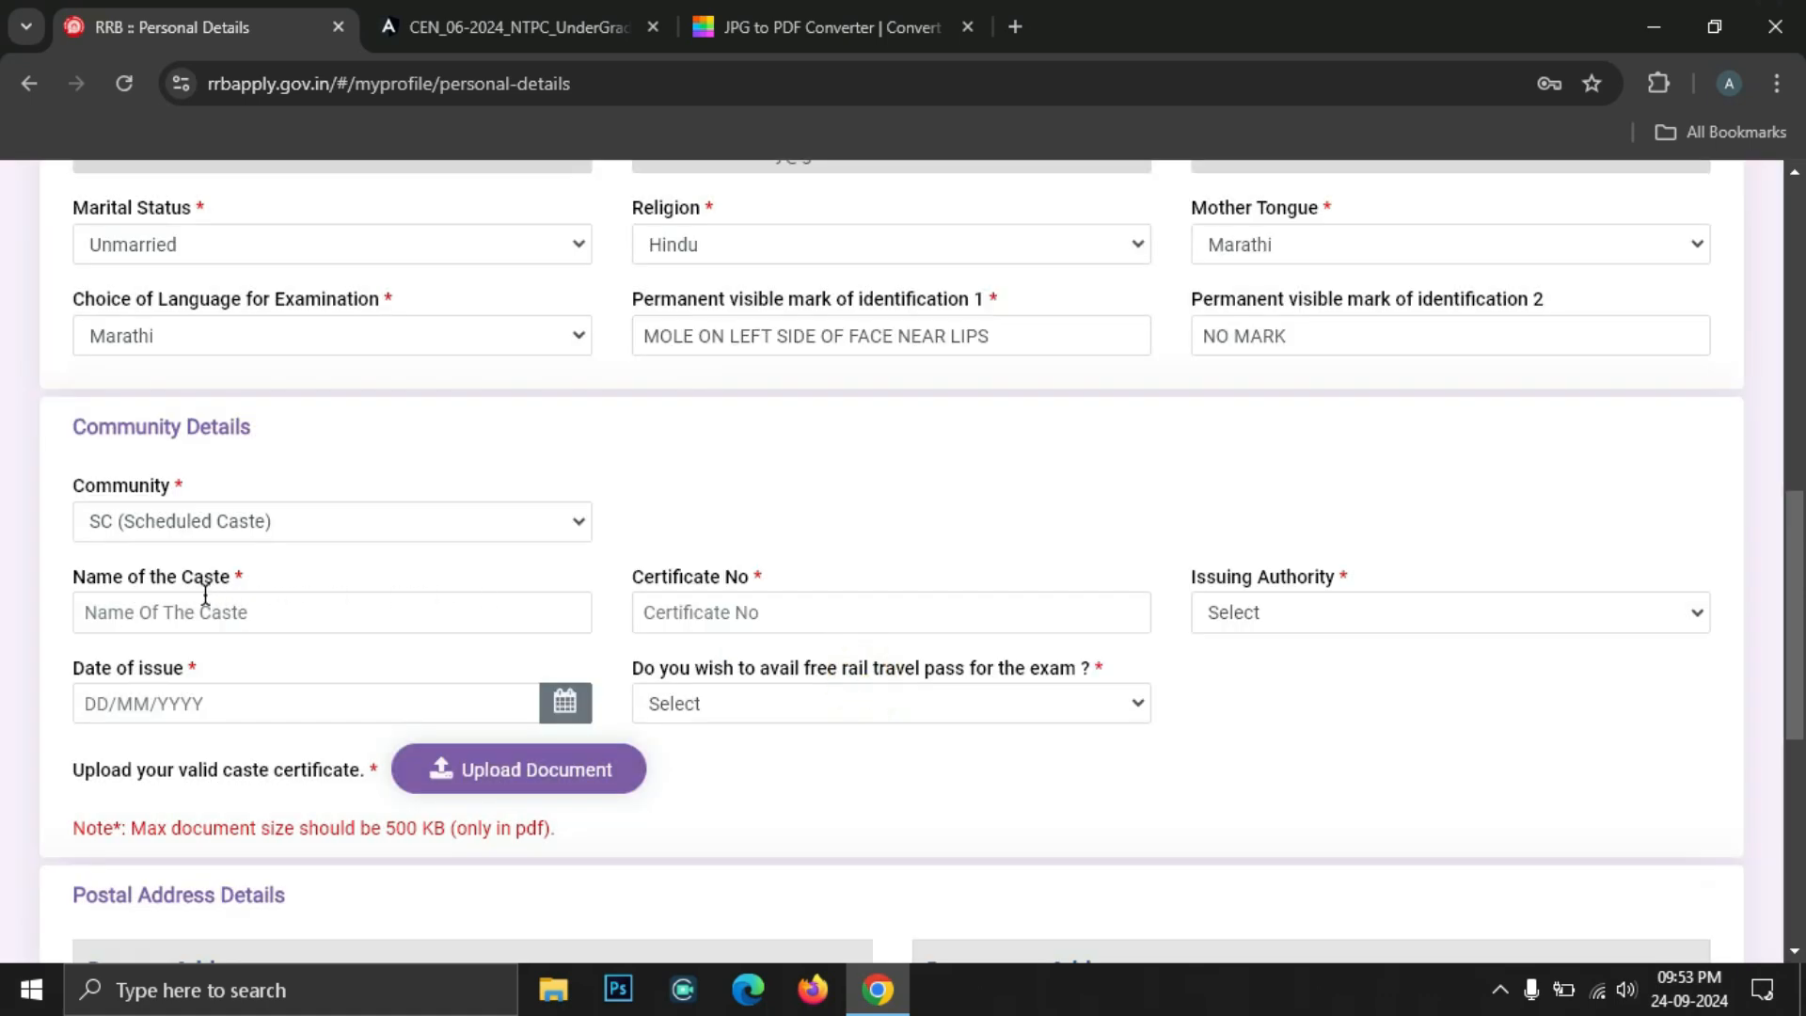
left_click(162, 616)
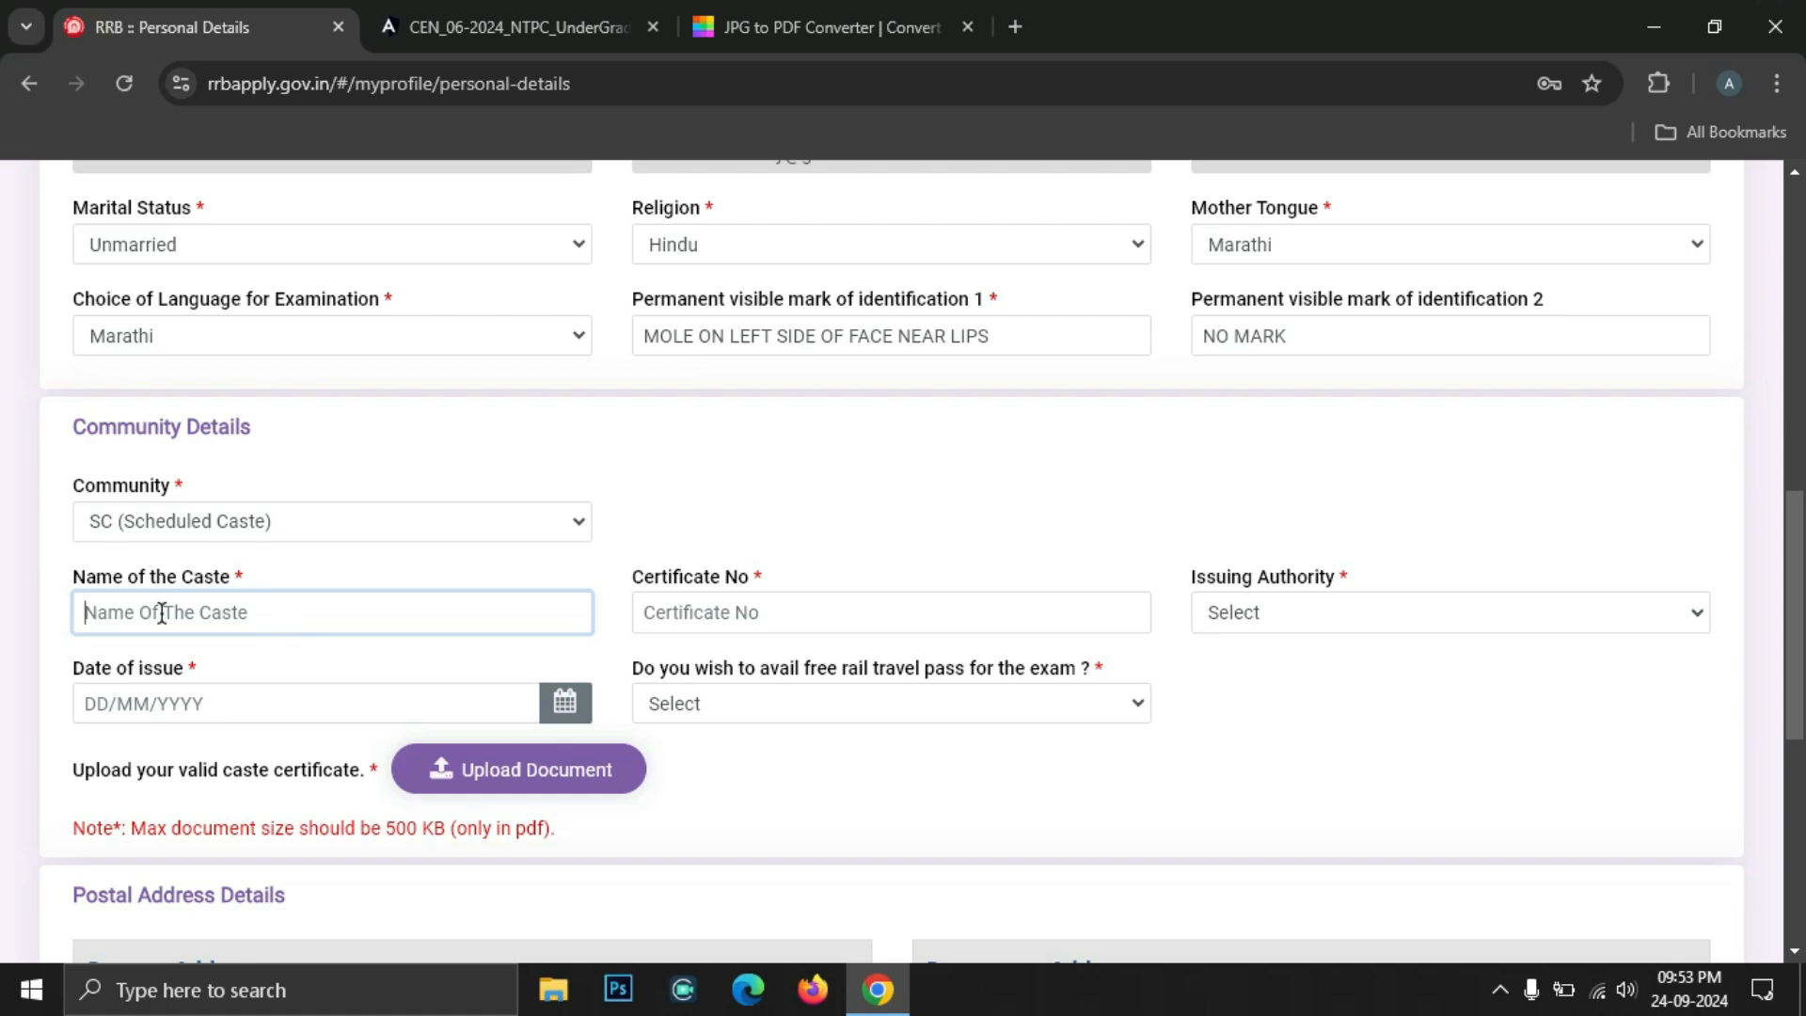
left_click(753, 617)
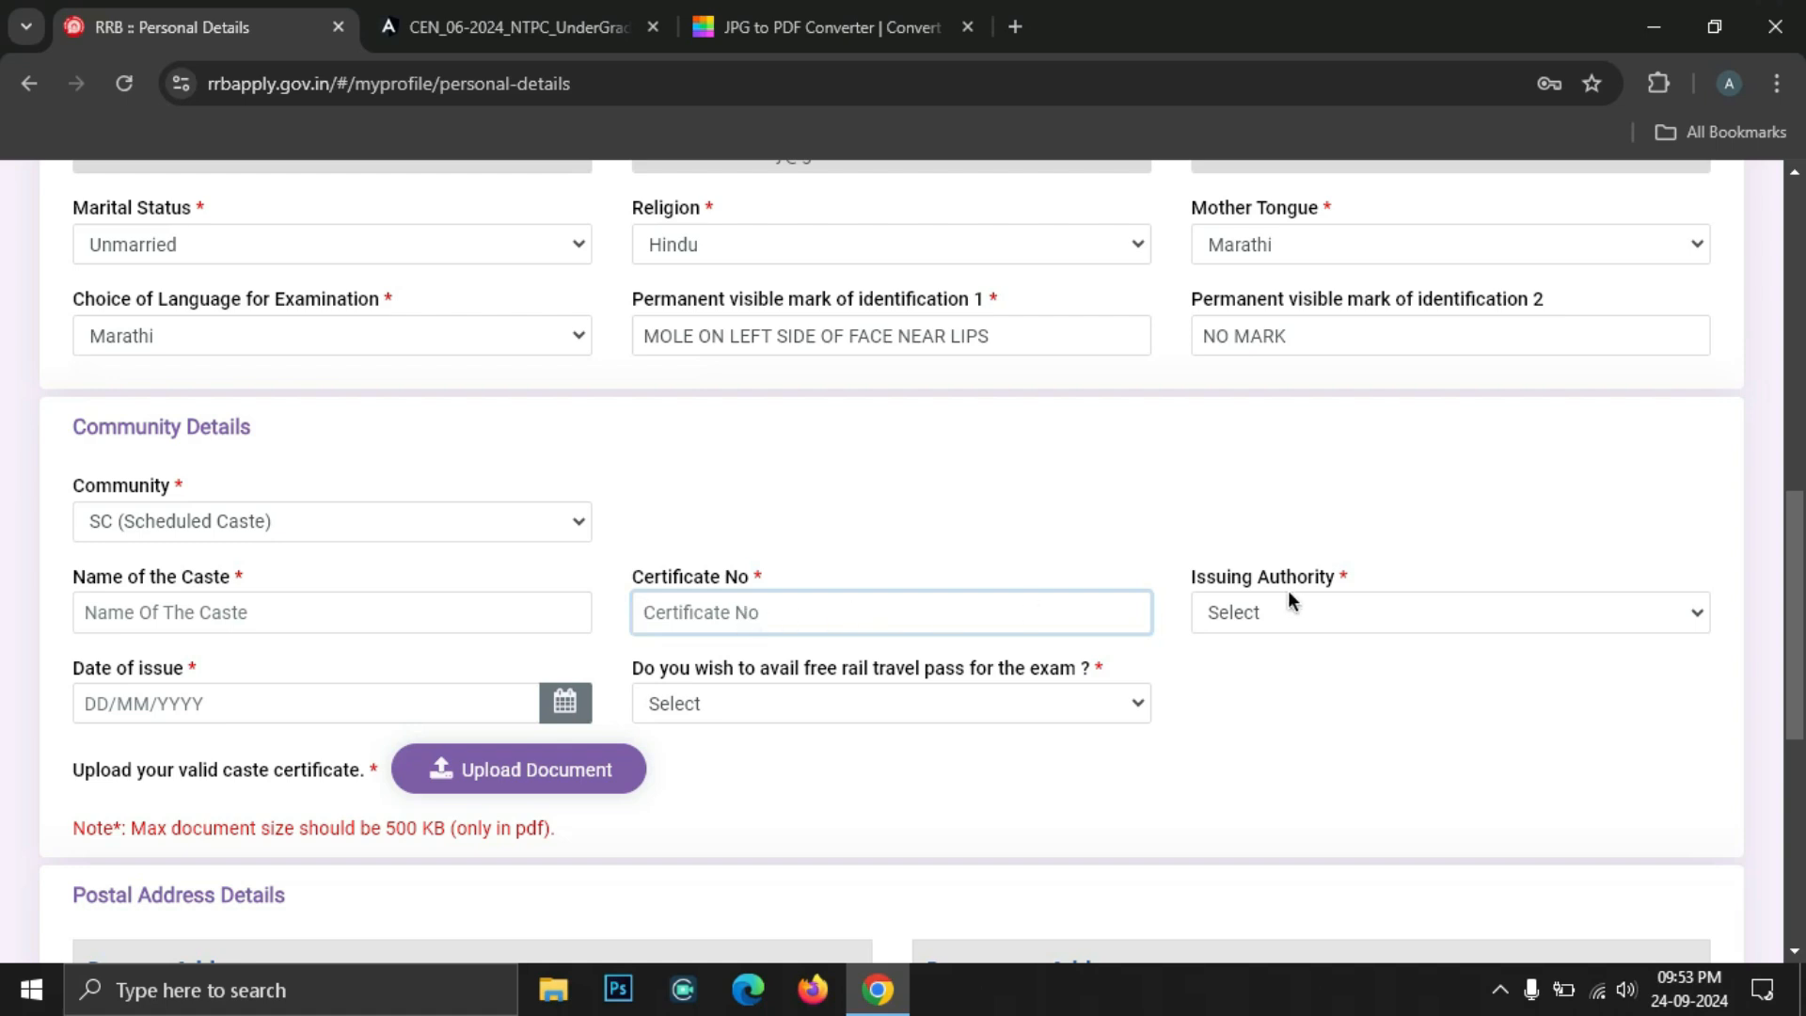
Browse the certificate issuing authority and free rail pass lists without choosing anything
left_click(1326, 609)
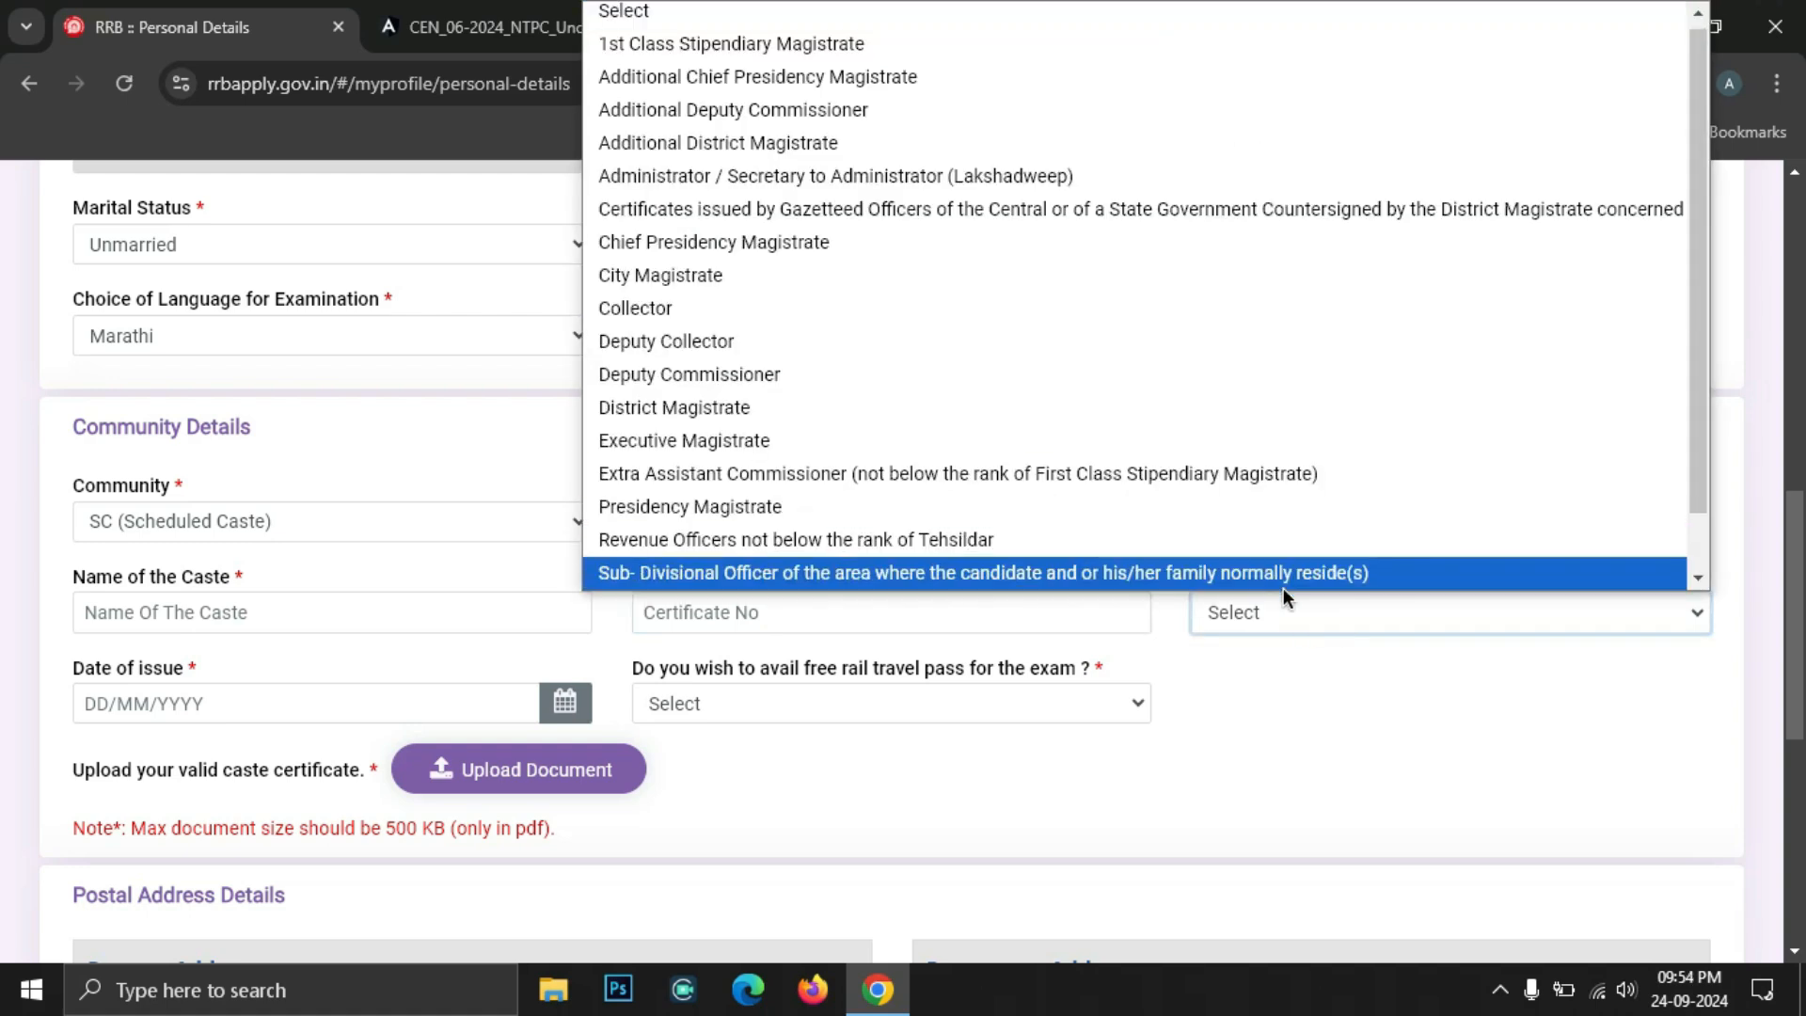
left_click(1294, 612)
left_click(1295, 612)
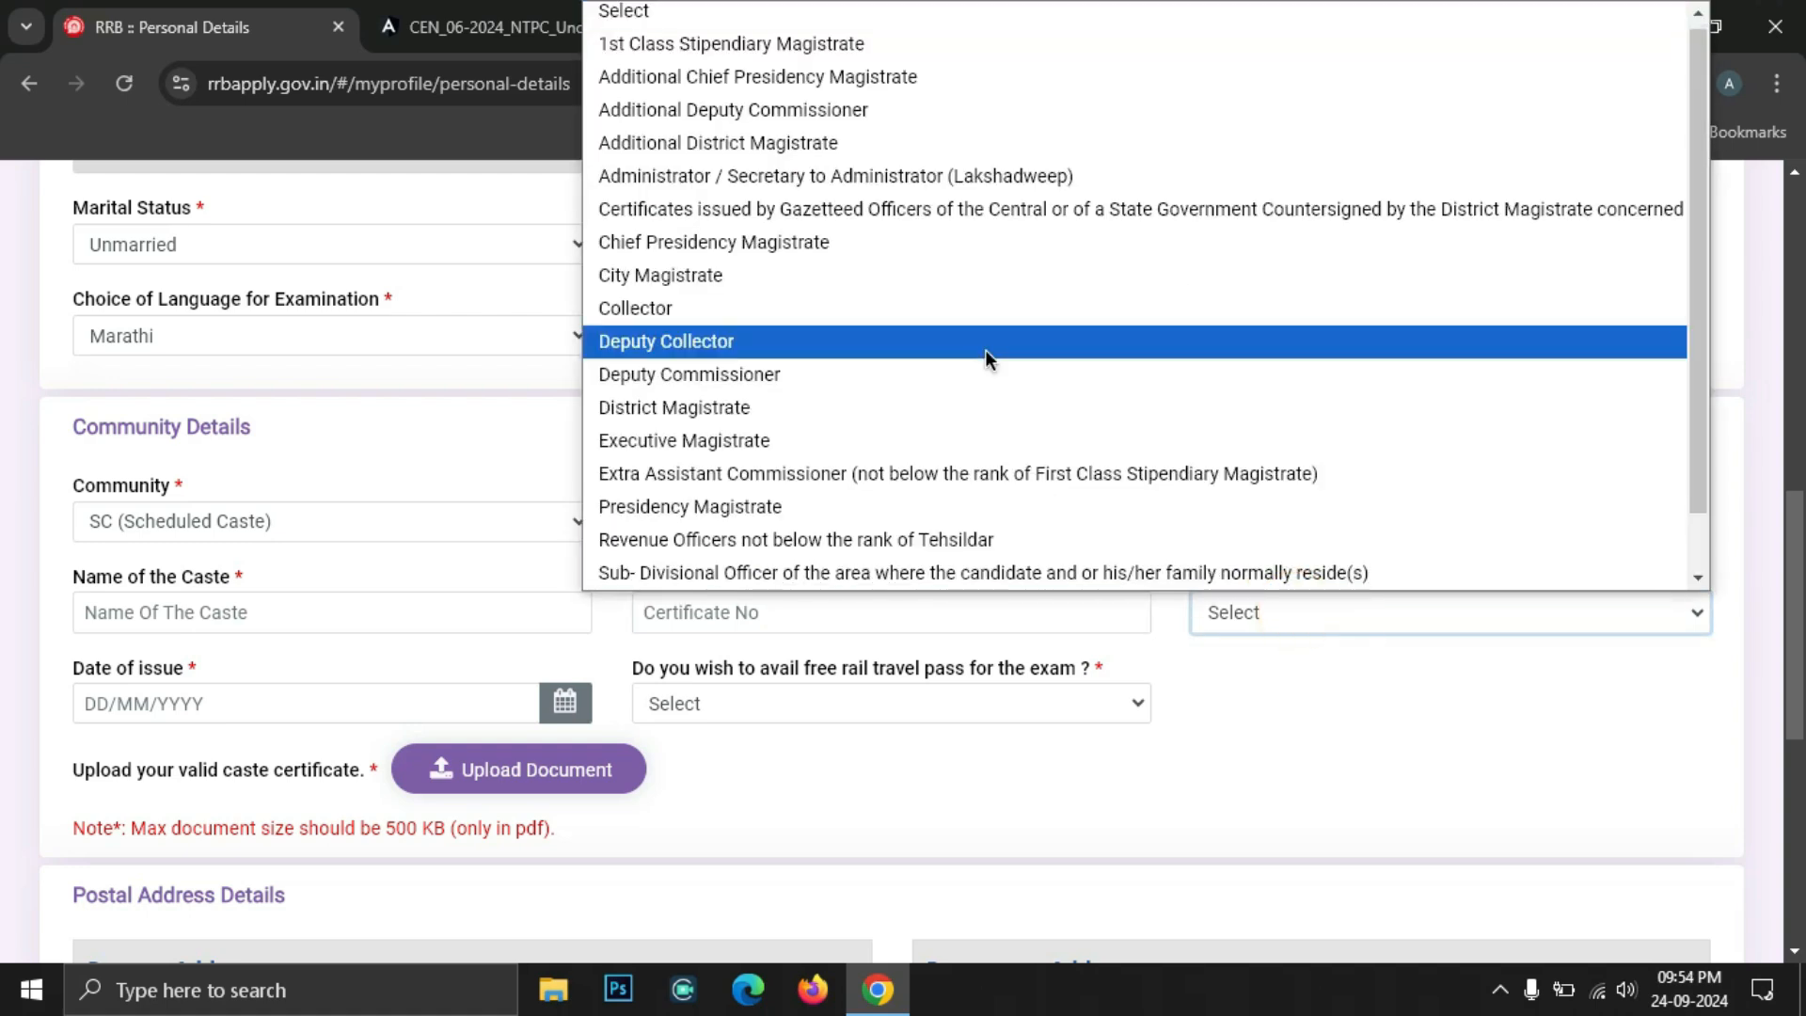
scroll(985, 348, "down", 1)
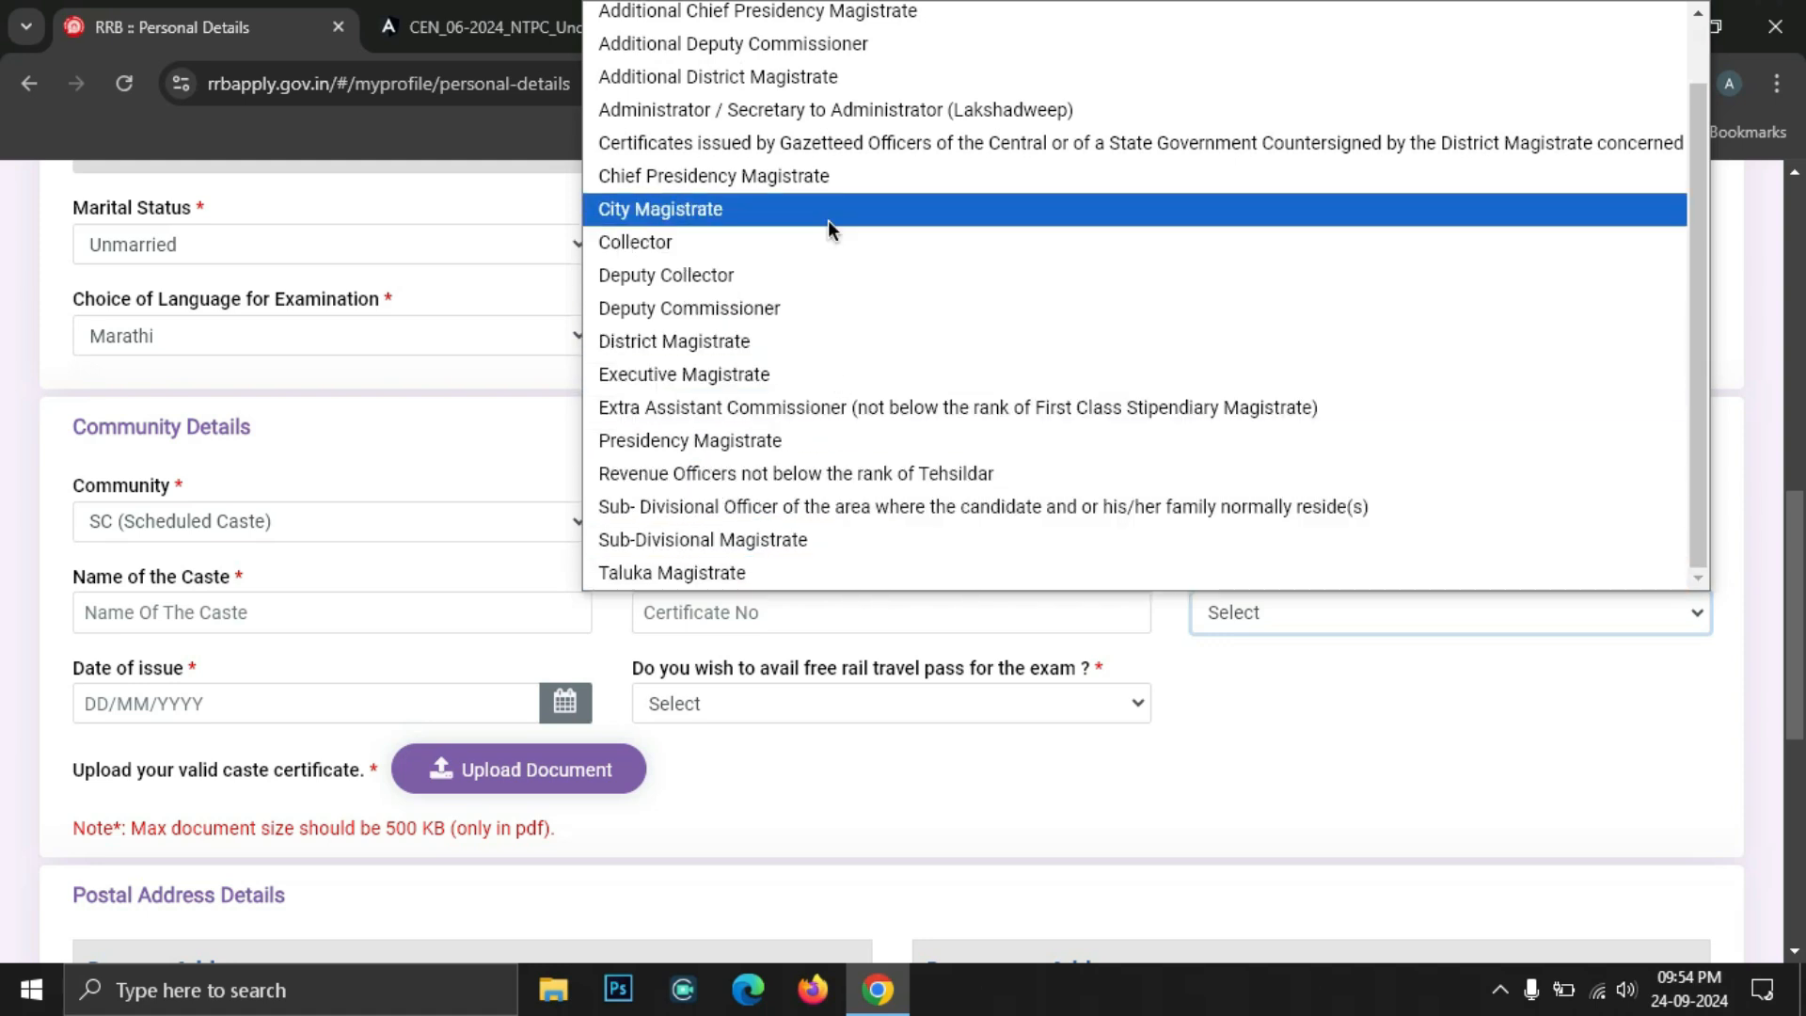
scroll(827, 220, "up", 1)
scroll(827, 220, "down", 1)
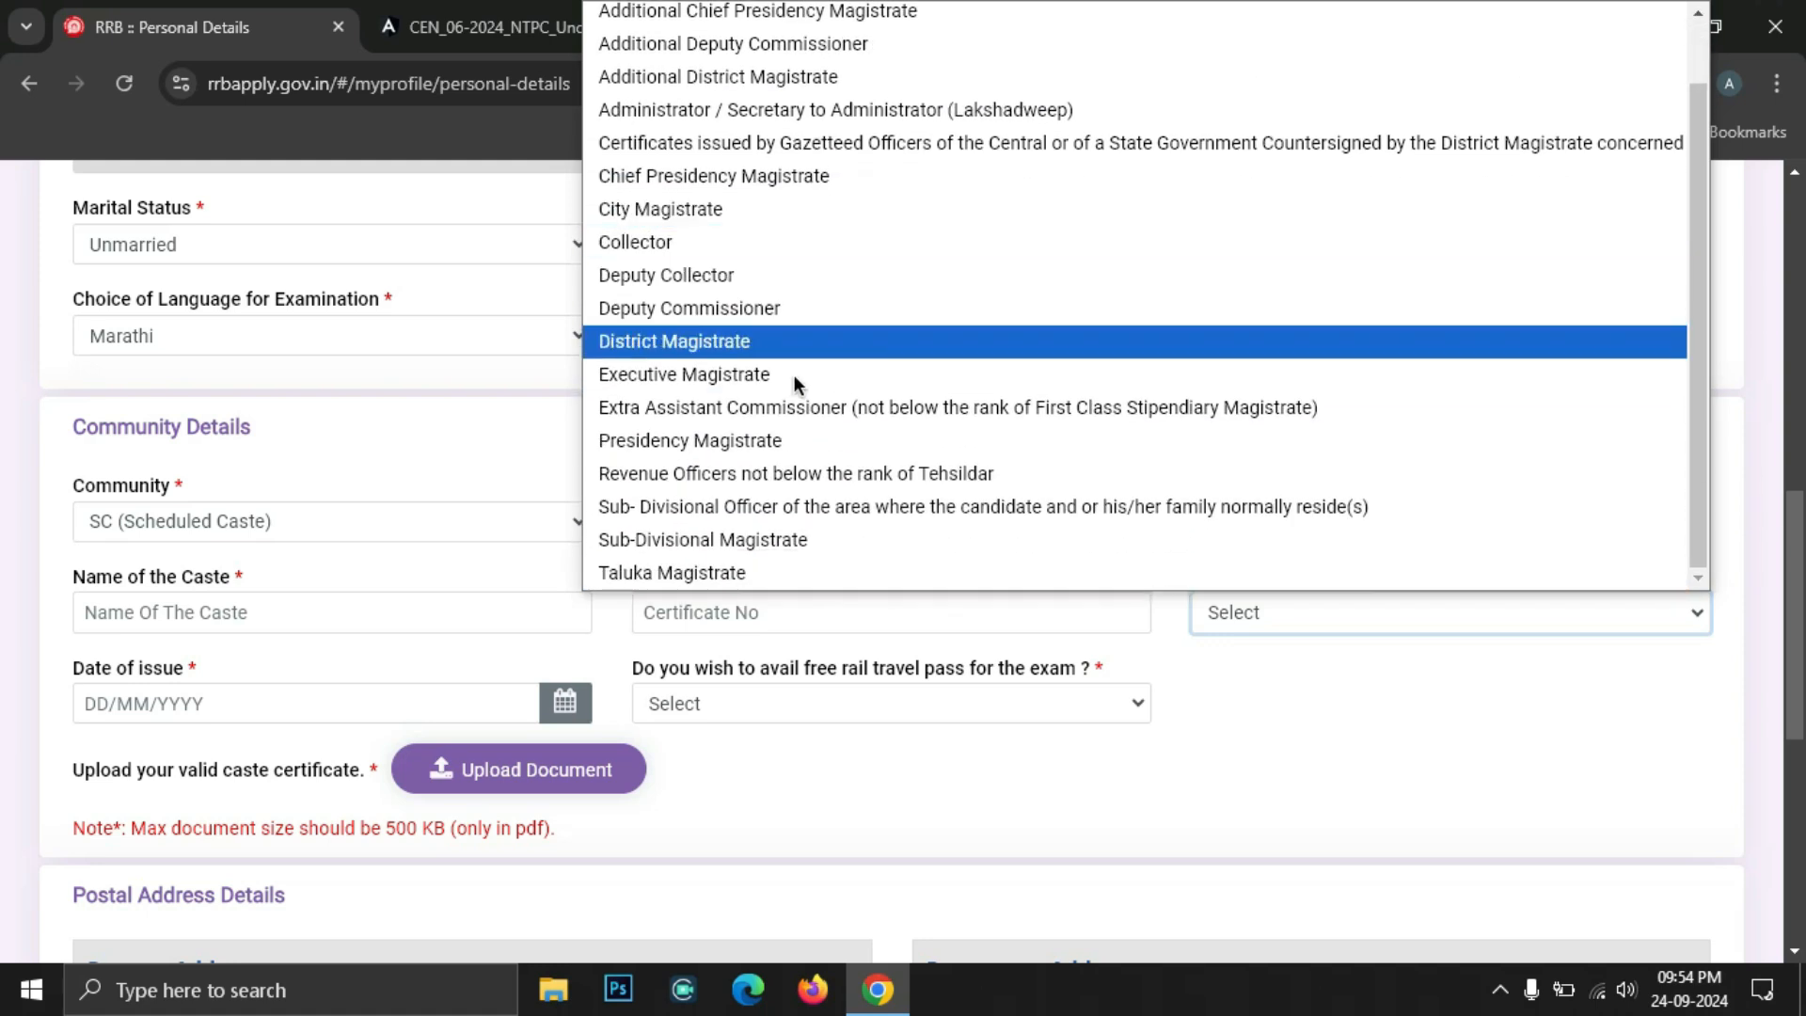
key("Escape")
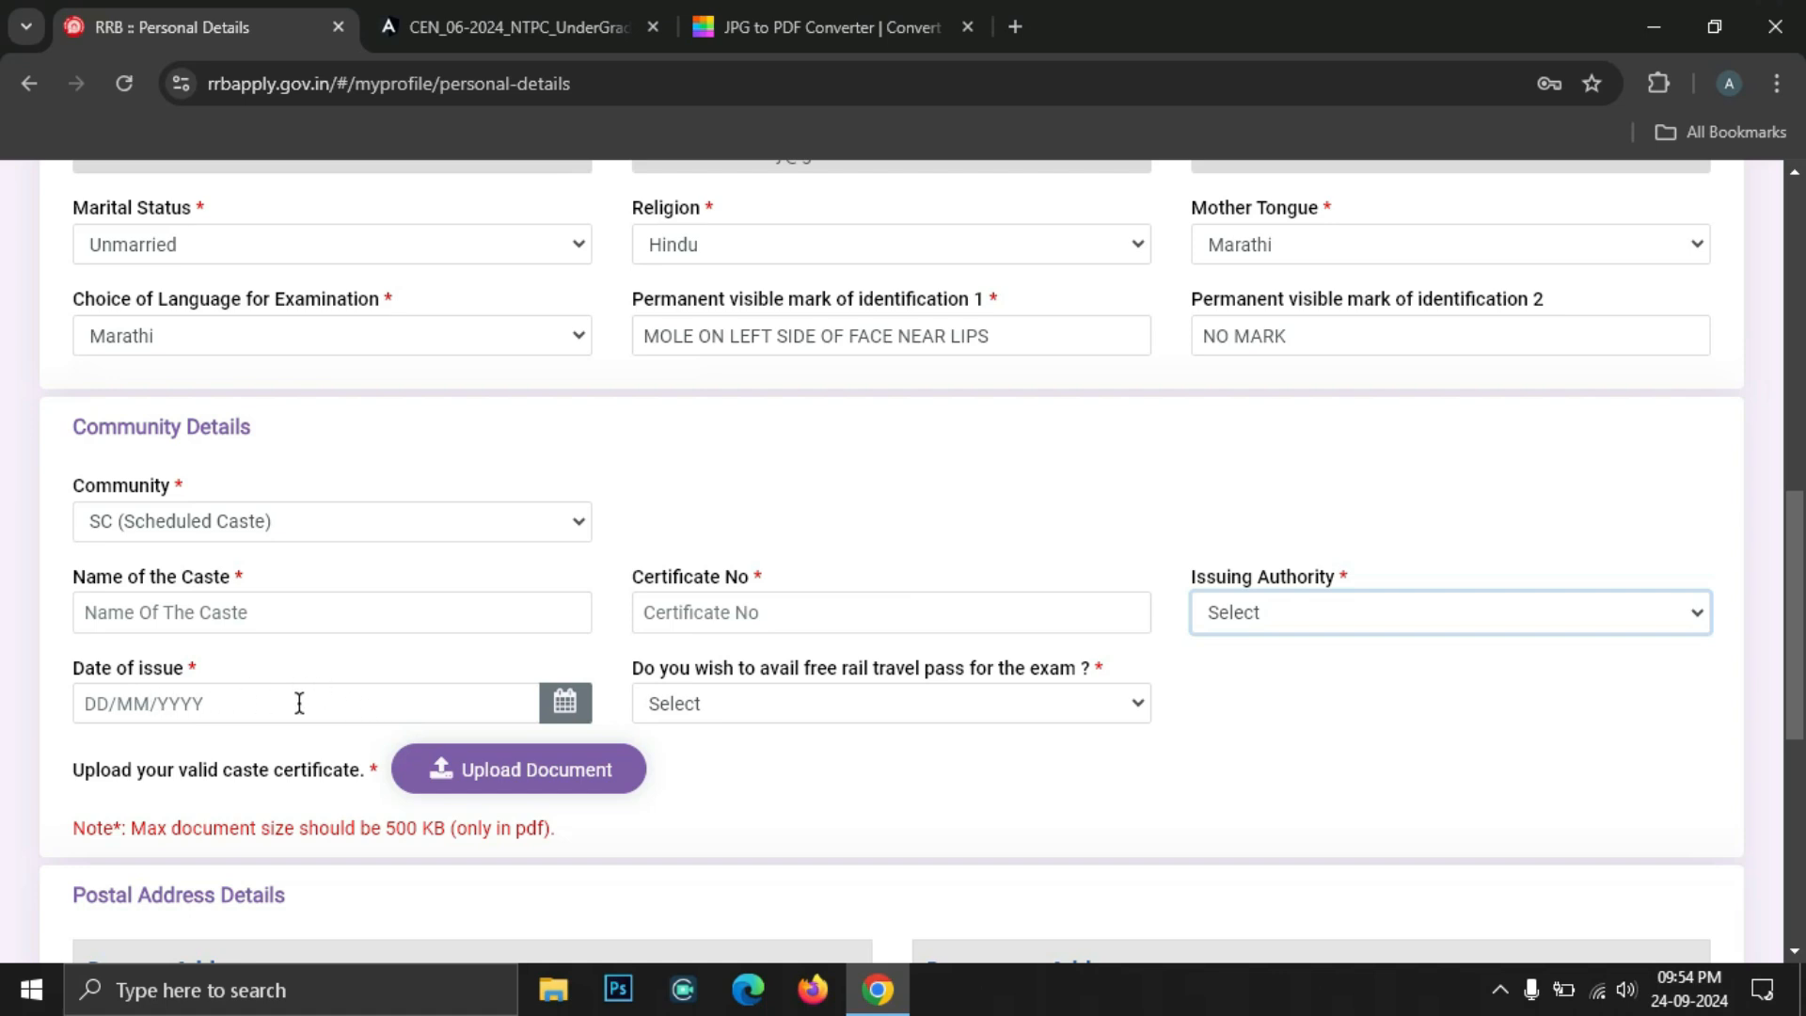
left_click(903, 704)
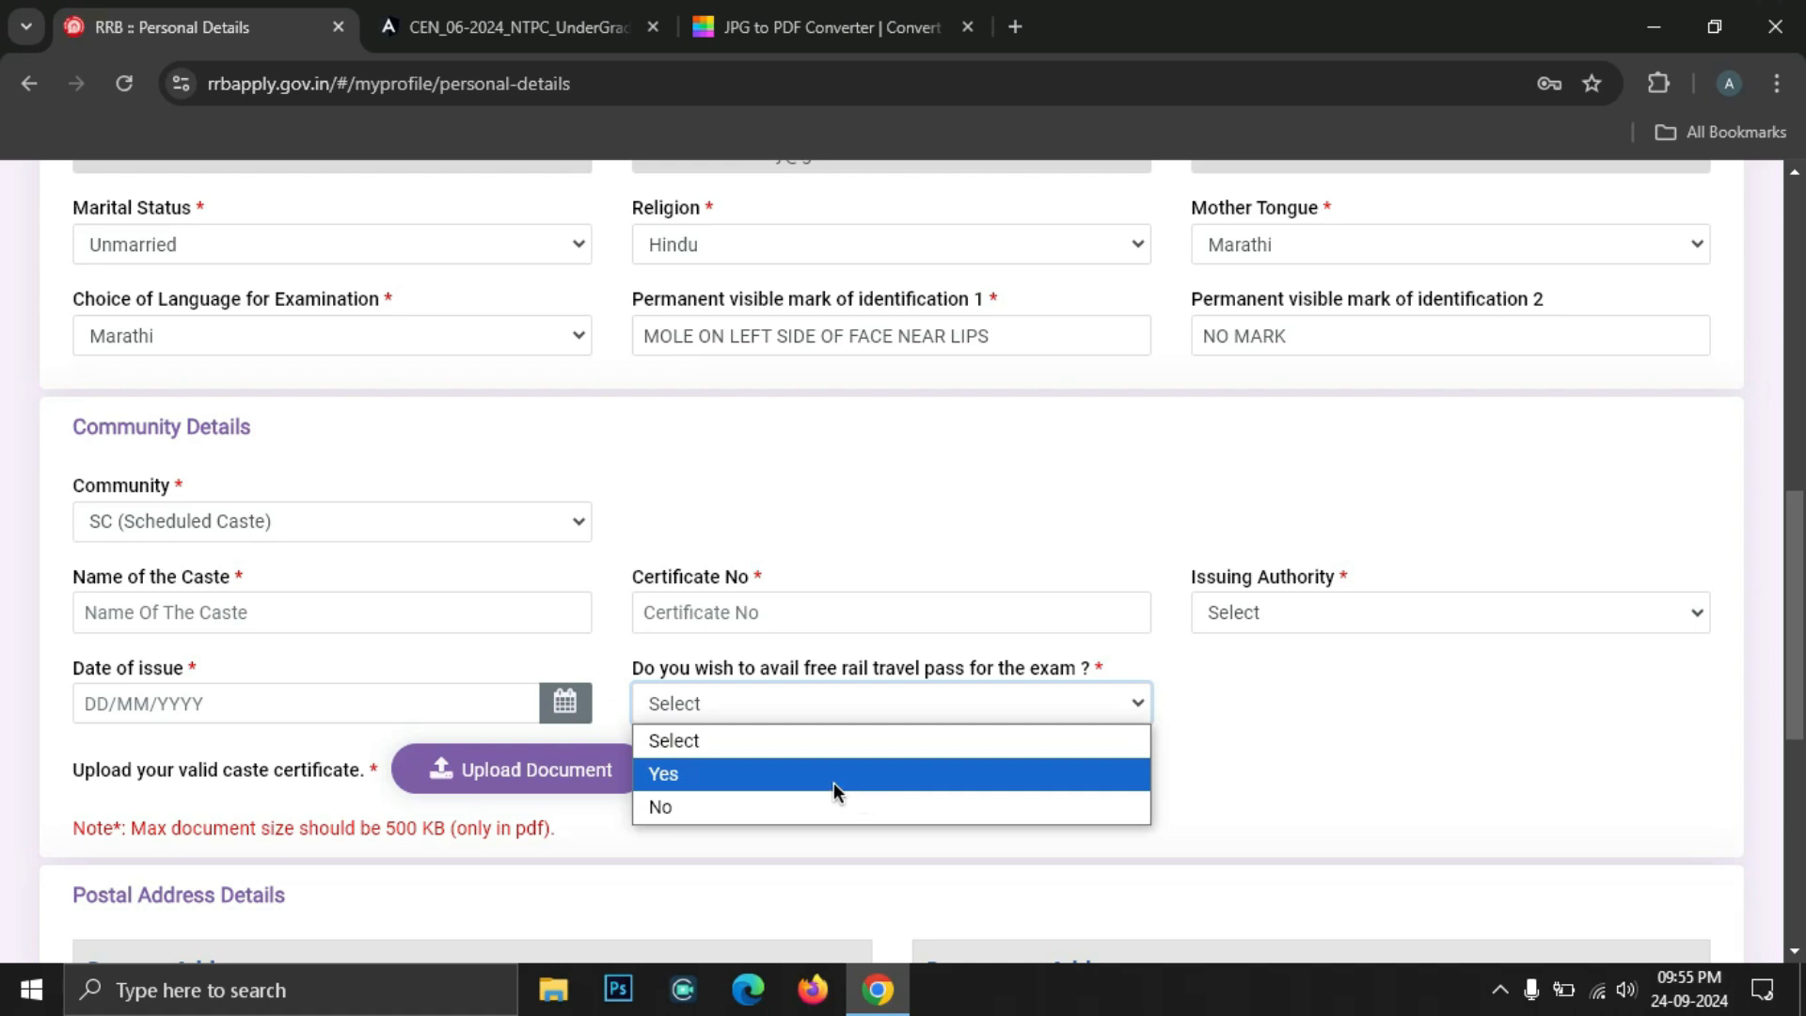
left_click(928, 720)
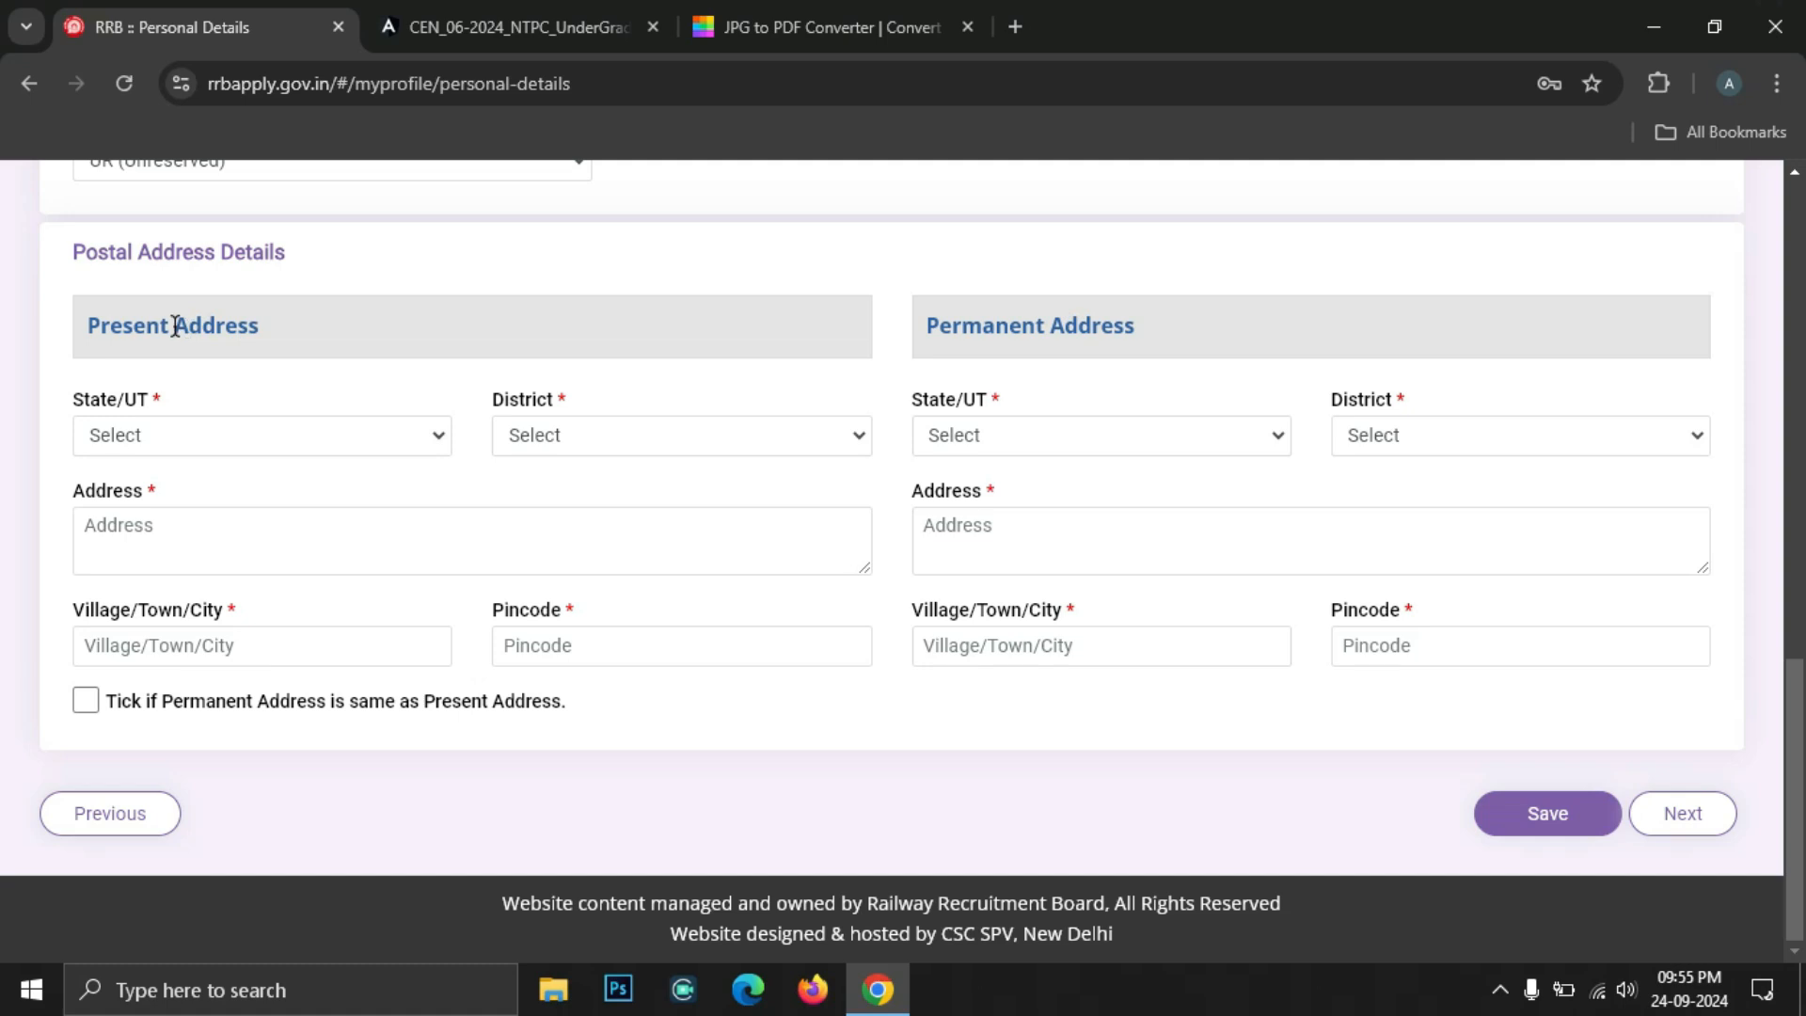
Set the present address state to MAHARASHTRA and district to Aurangabad
triple_click(175, 327)
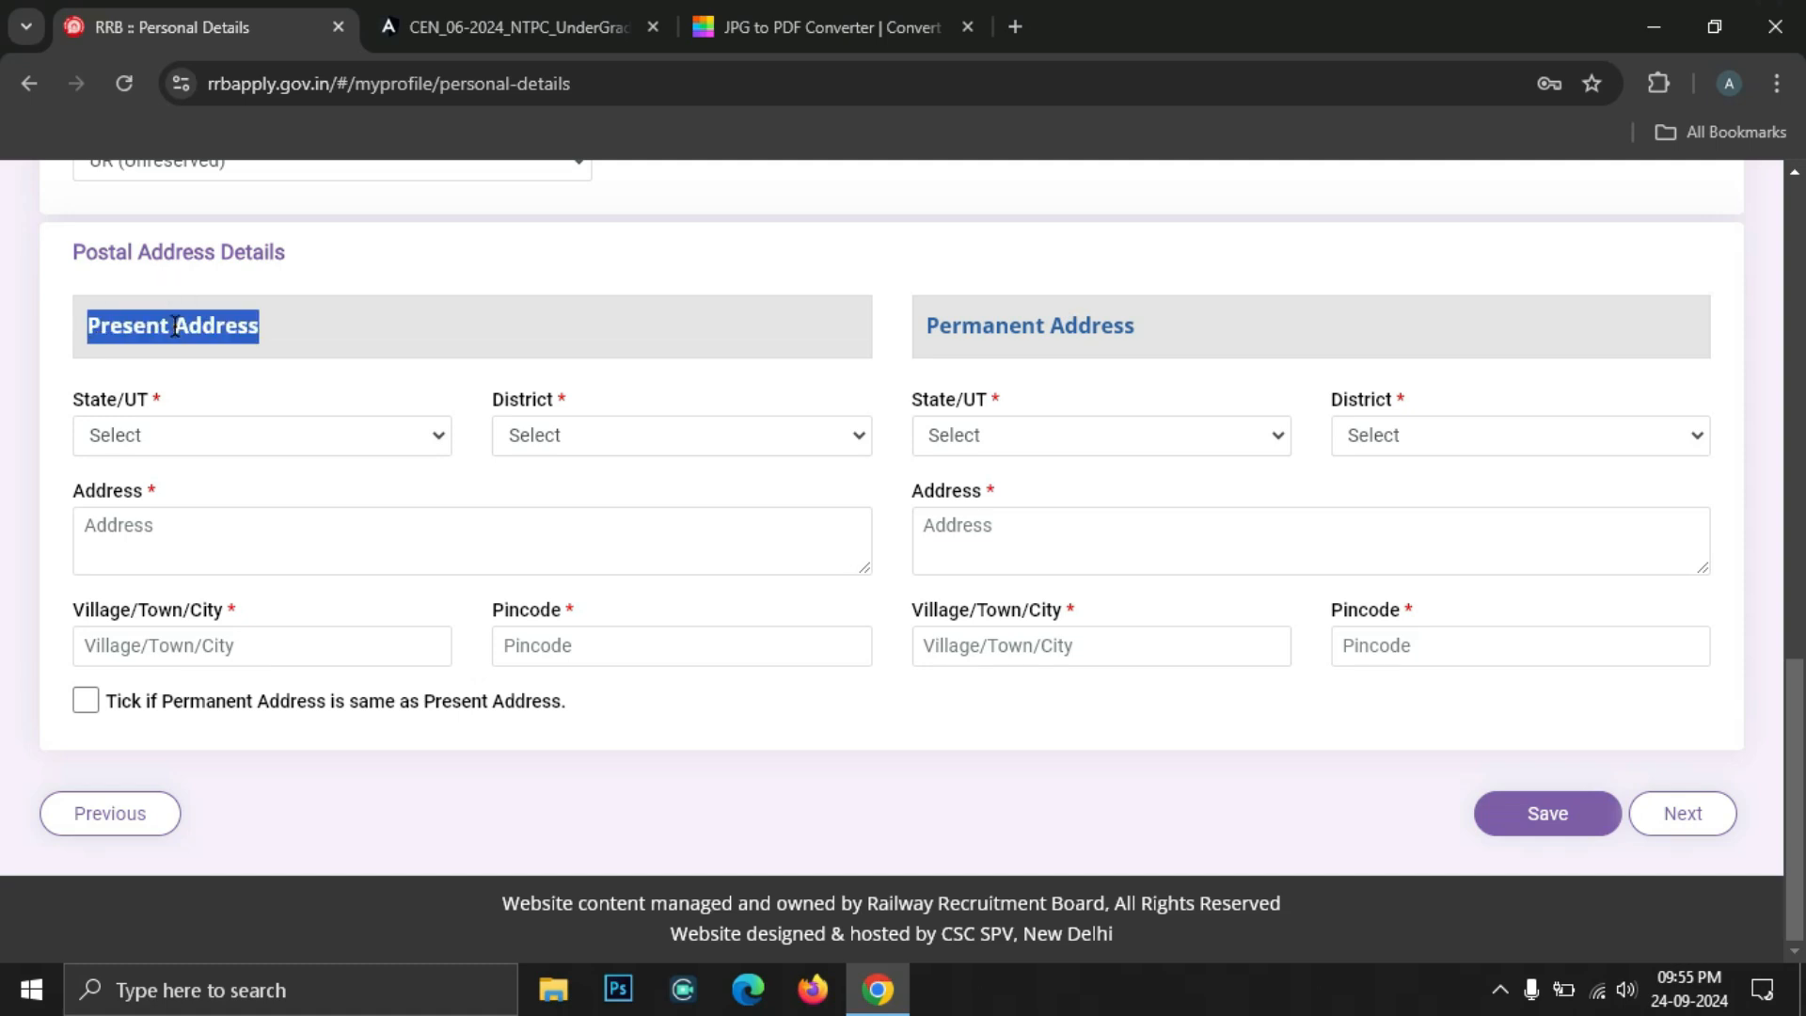
left_click(292, 324)
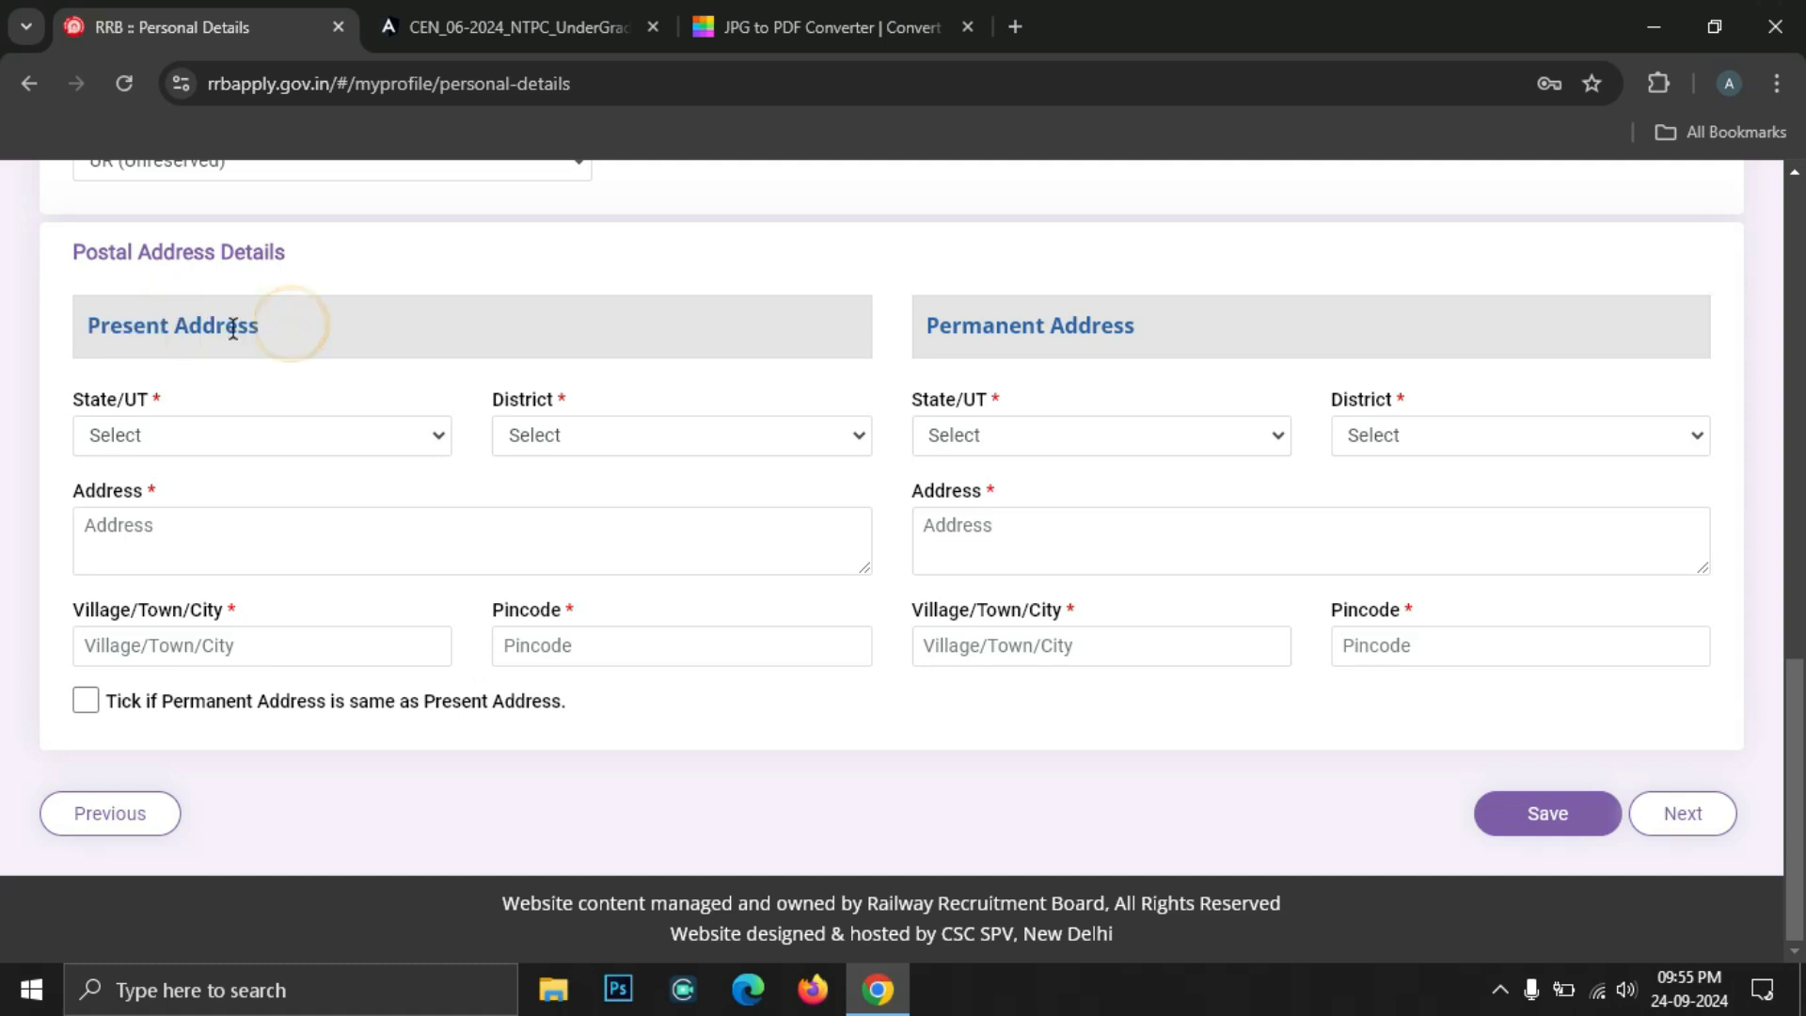
left_click(162, 437)
scroll(224, 743, "down", 6)
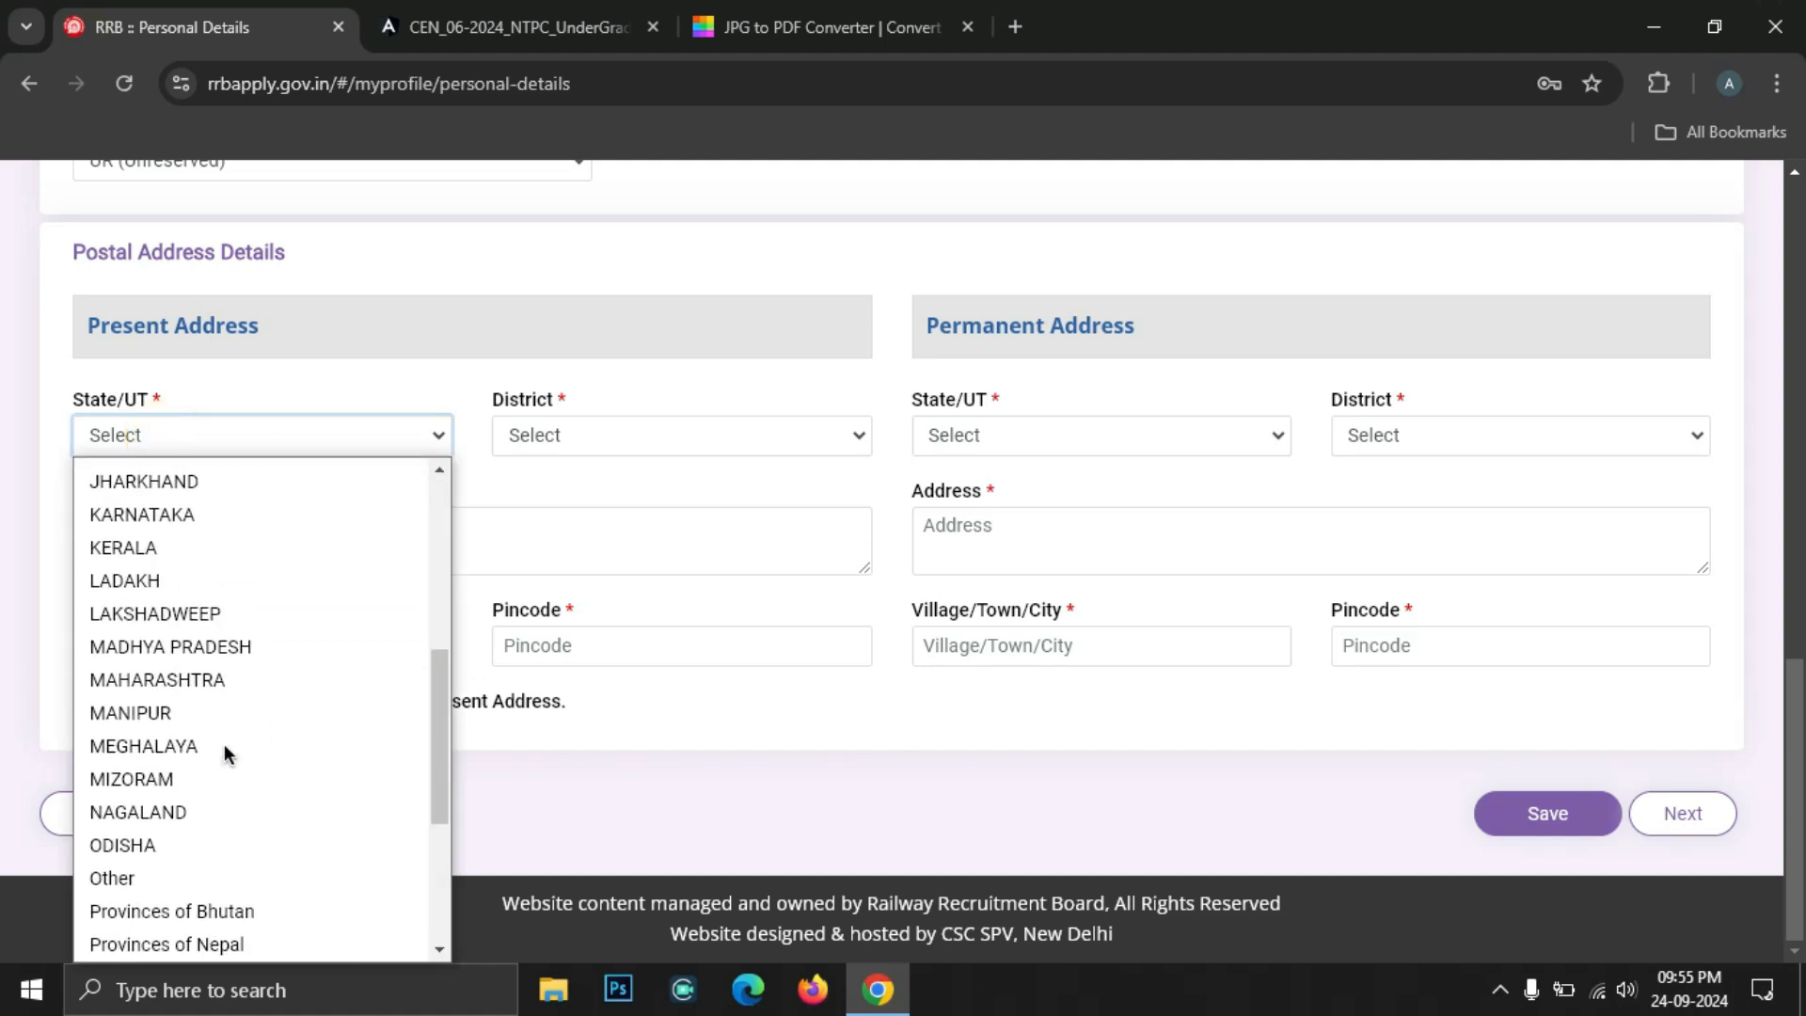
left_click(183, 679)
left_click(582, 448)
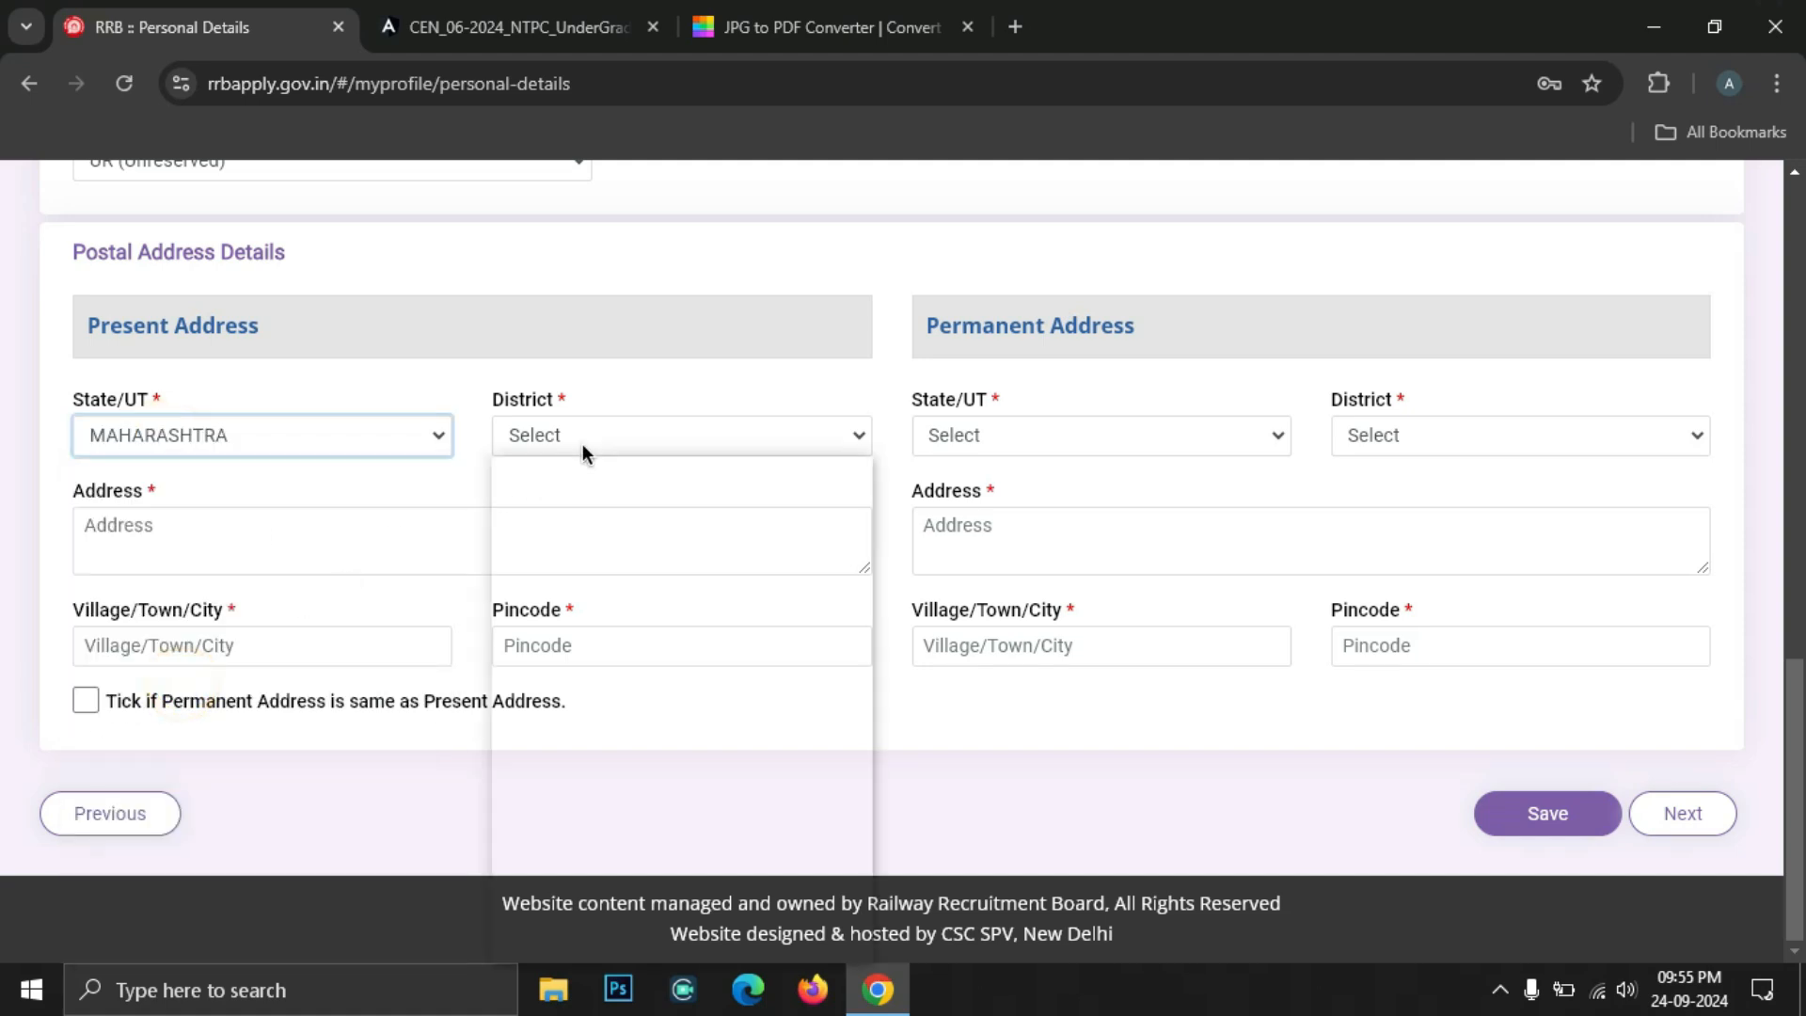
left_click(596, 605)
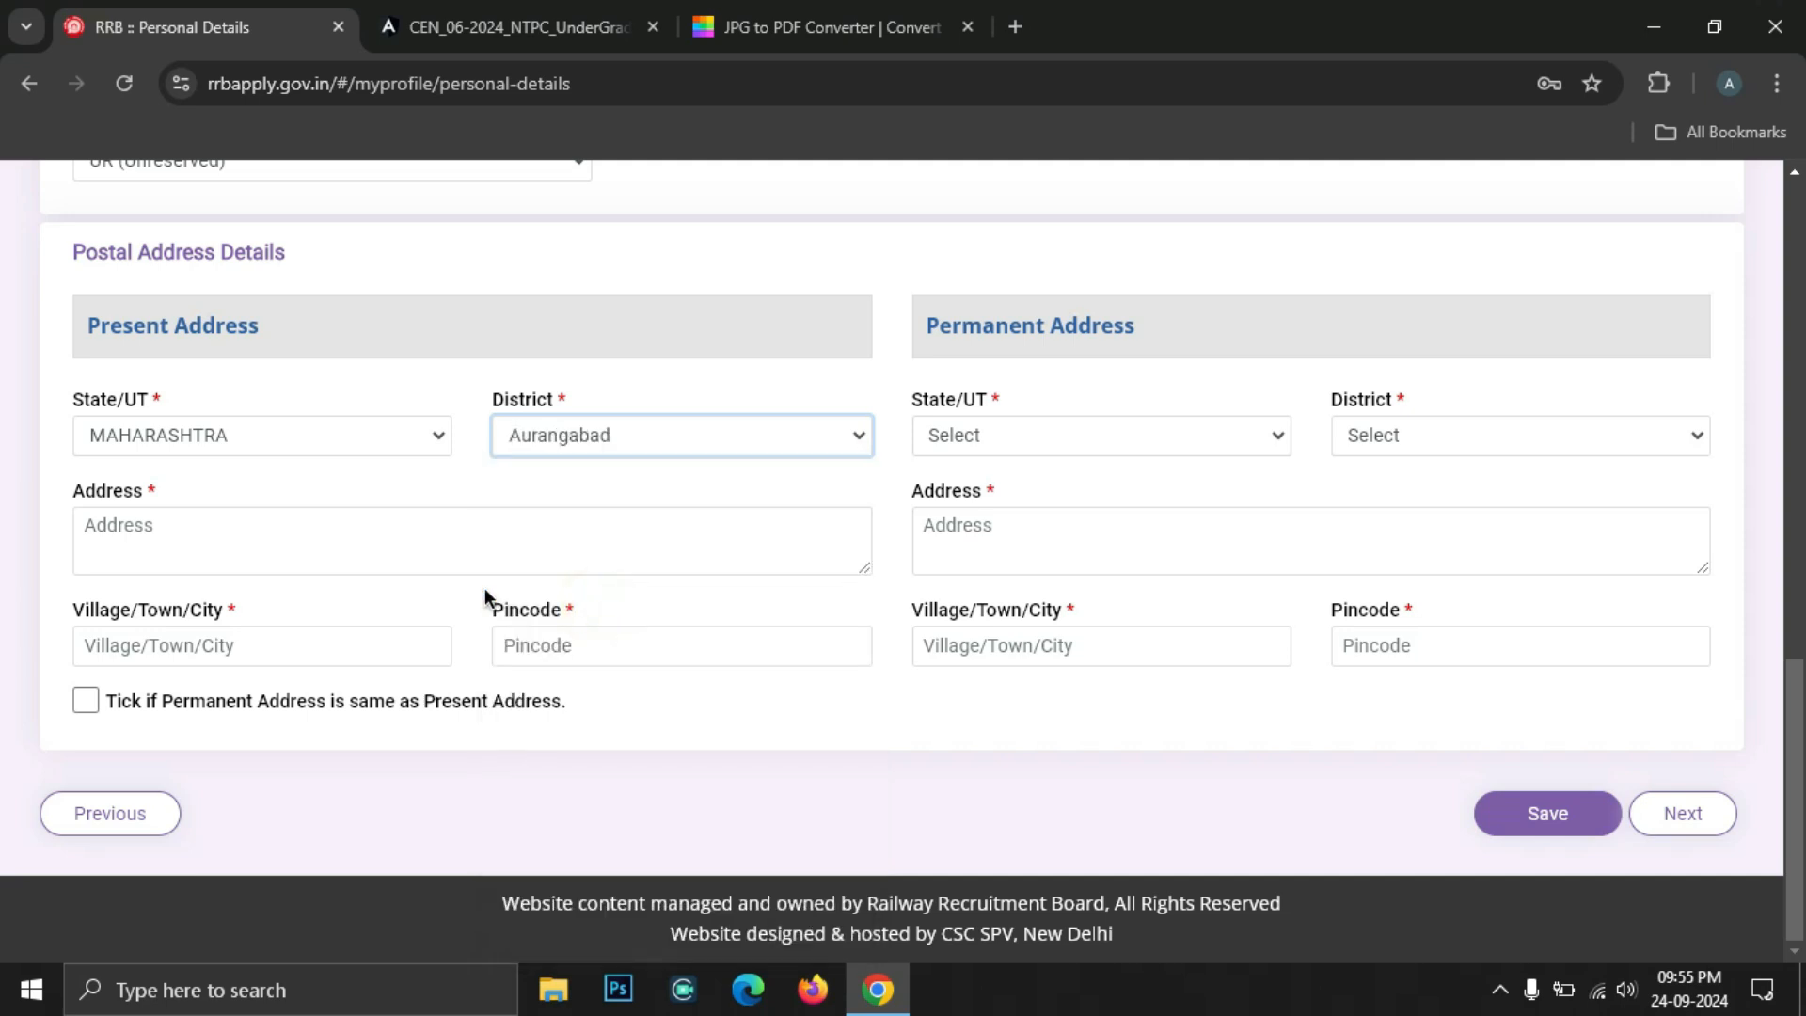
Fill the present street, town and pincode, and copy it to the permanent address
left_click(210, 545)
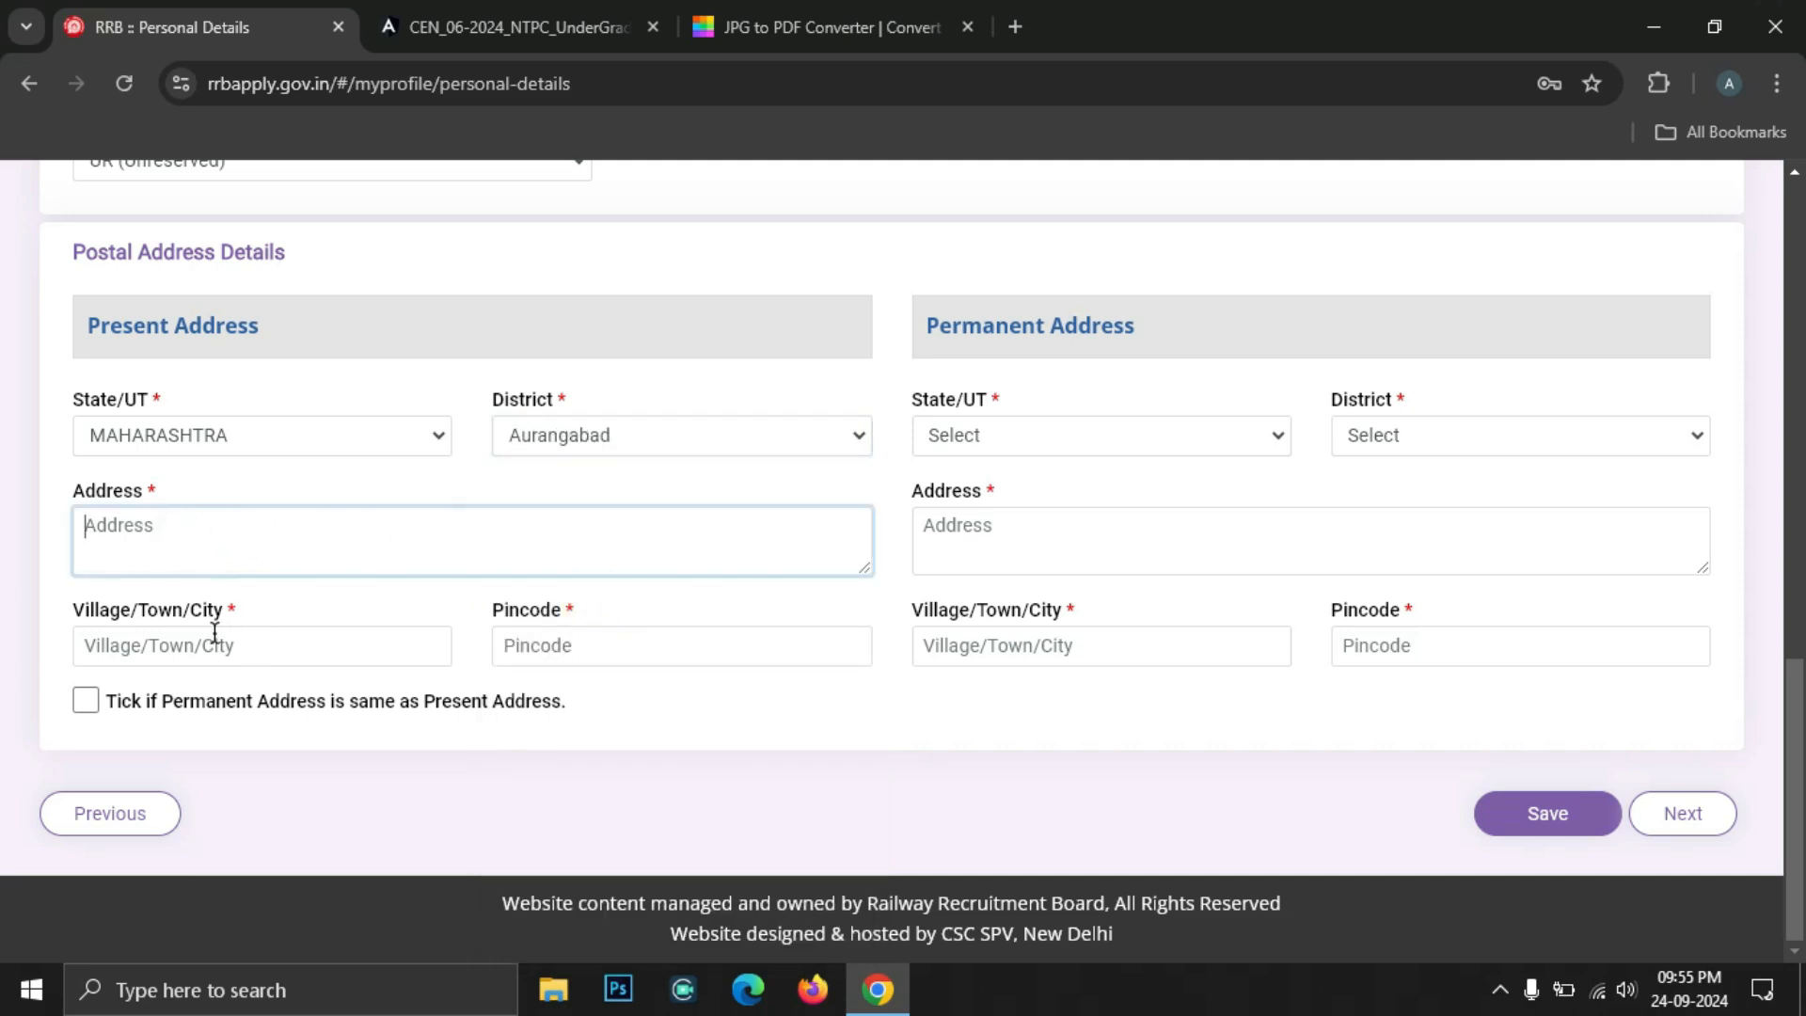
left_click(161, 652)
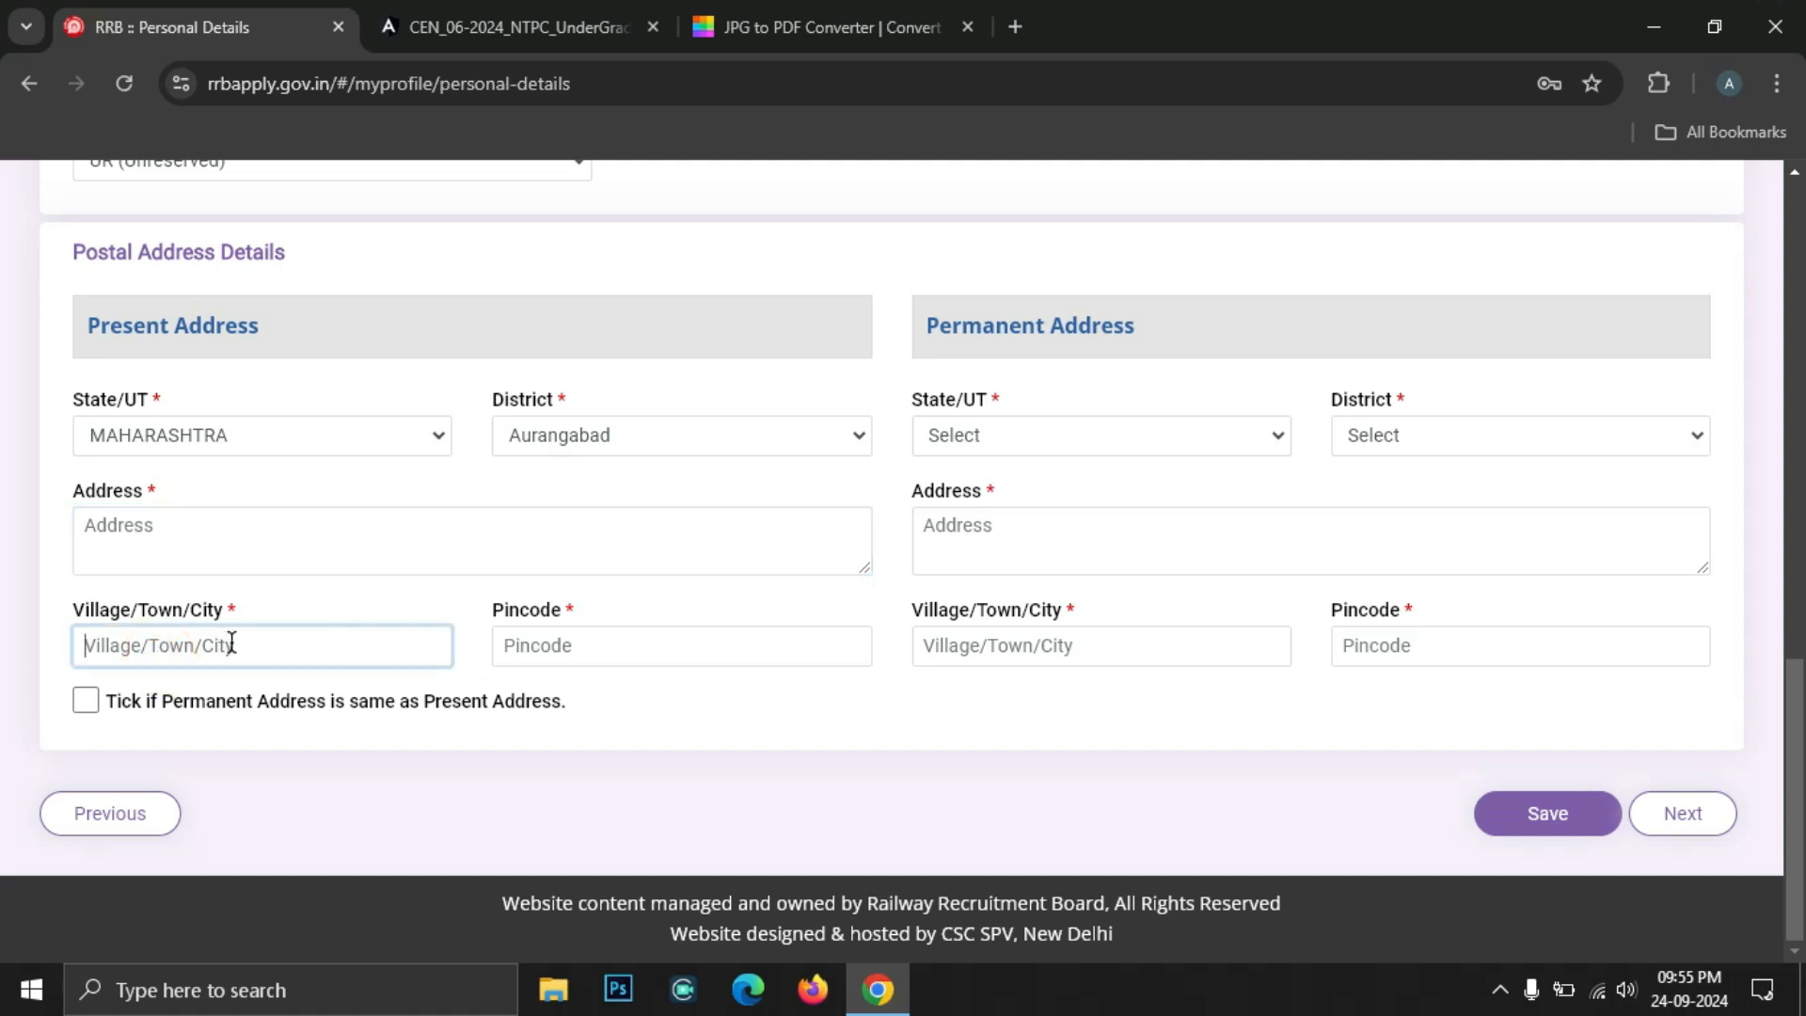
left_click(562, 649)
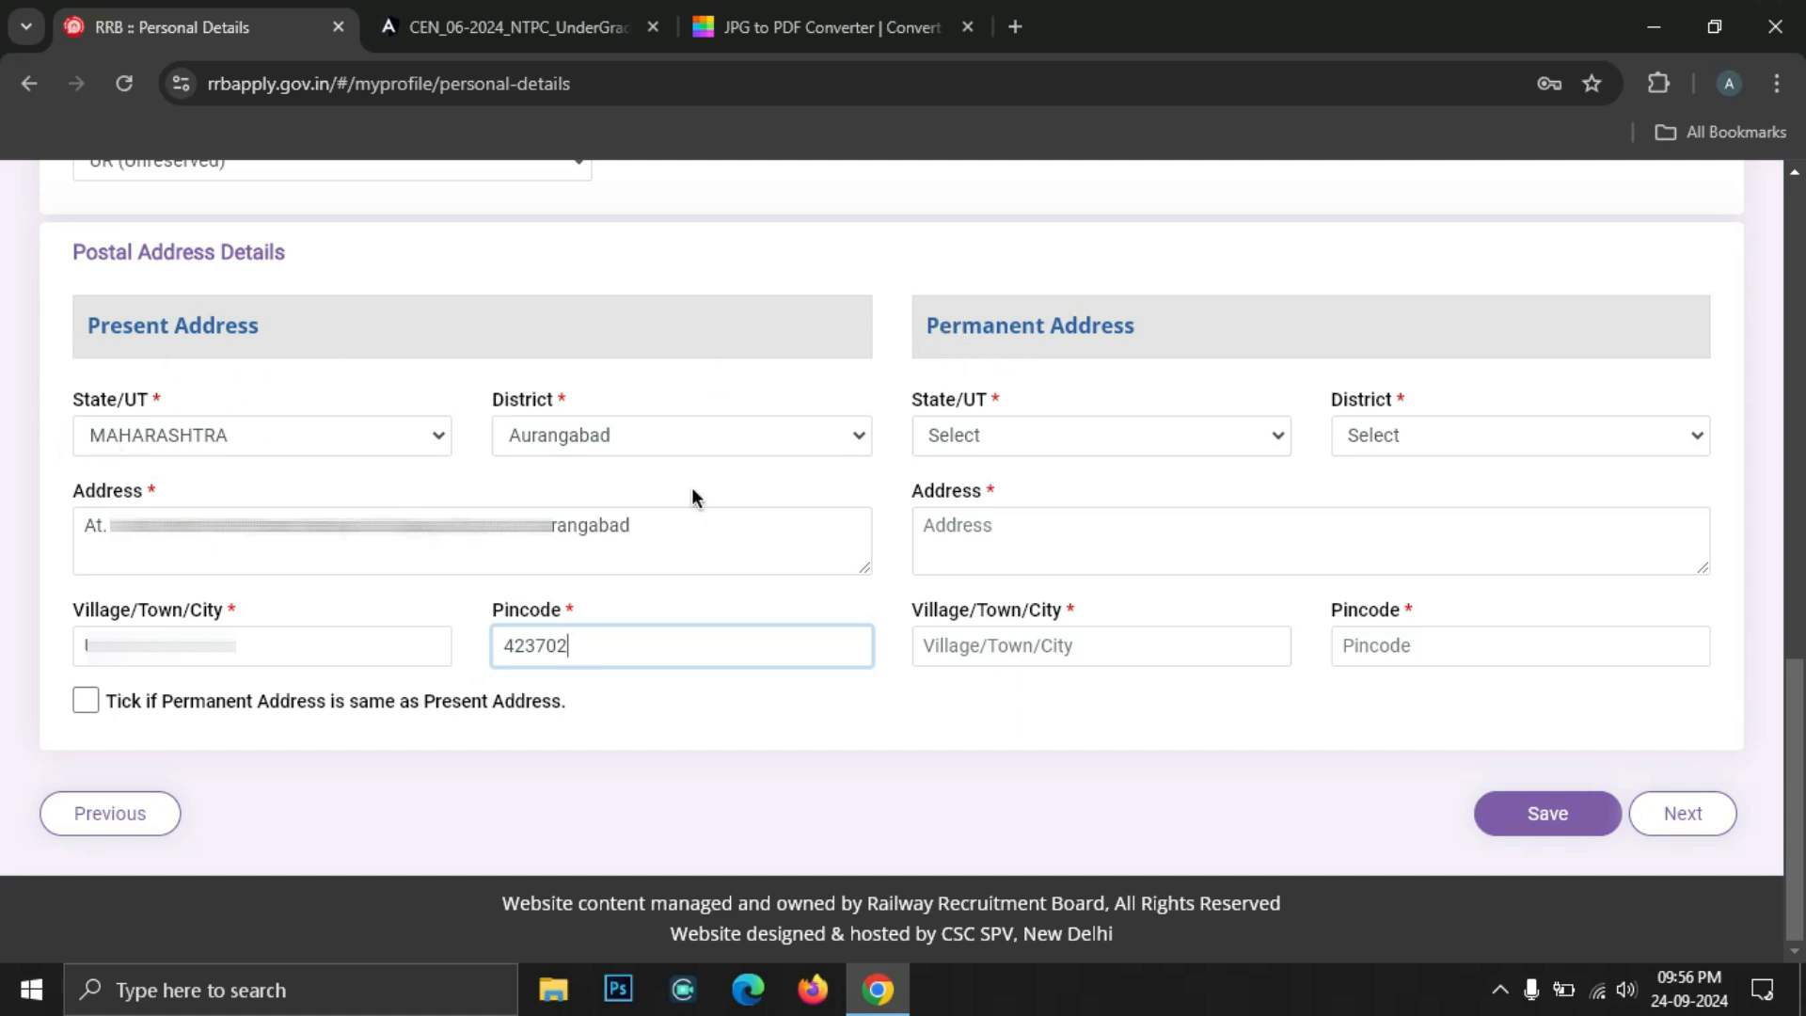
left_click(86, 701)
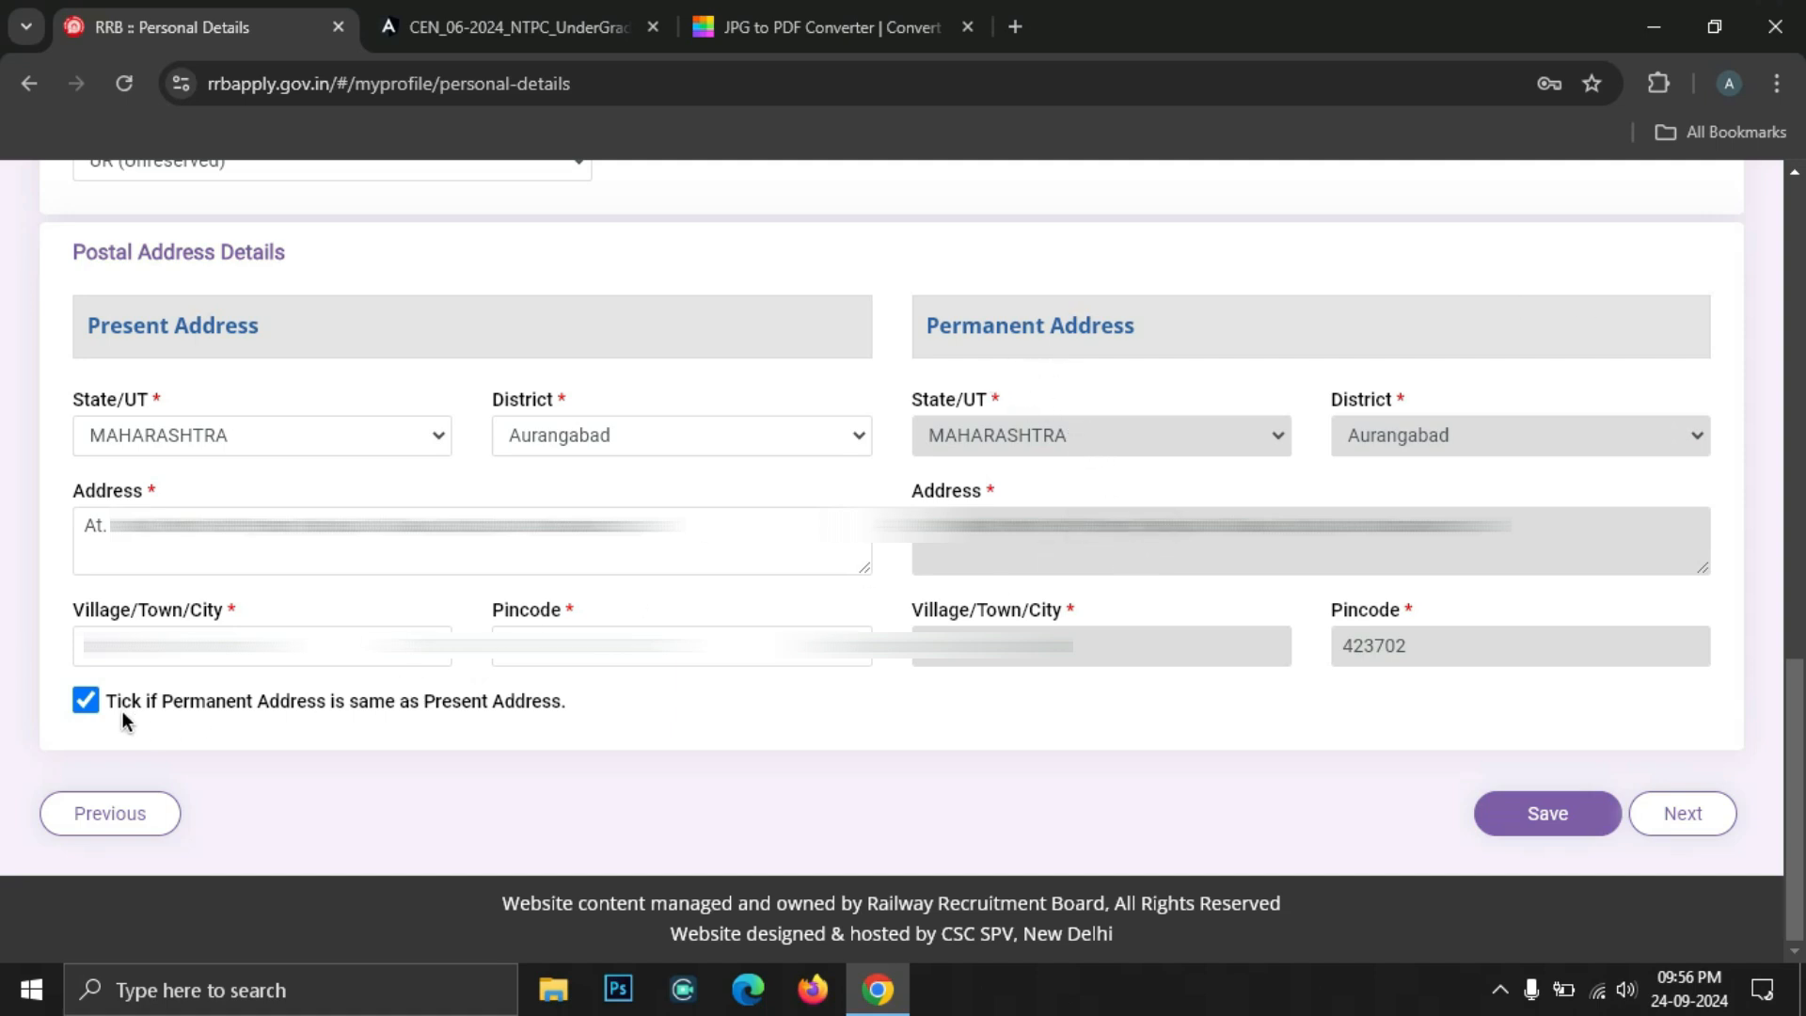
left_click(85, 701)
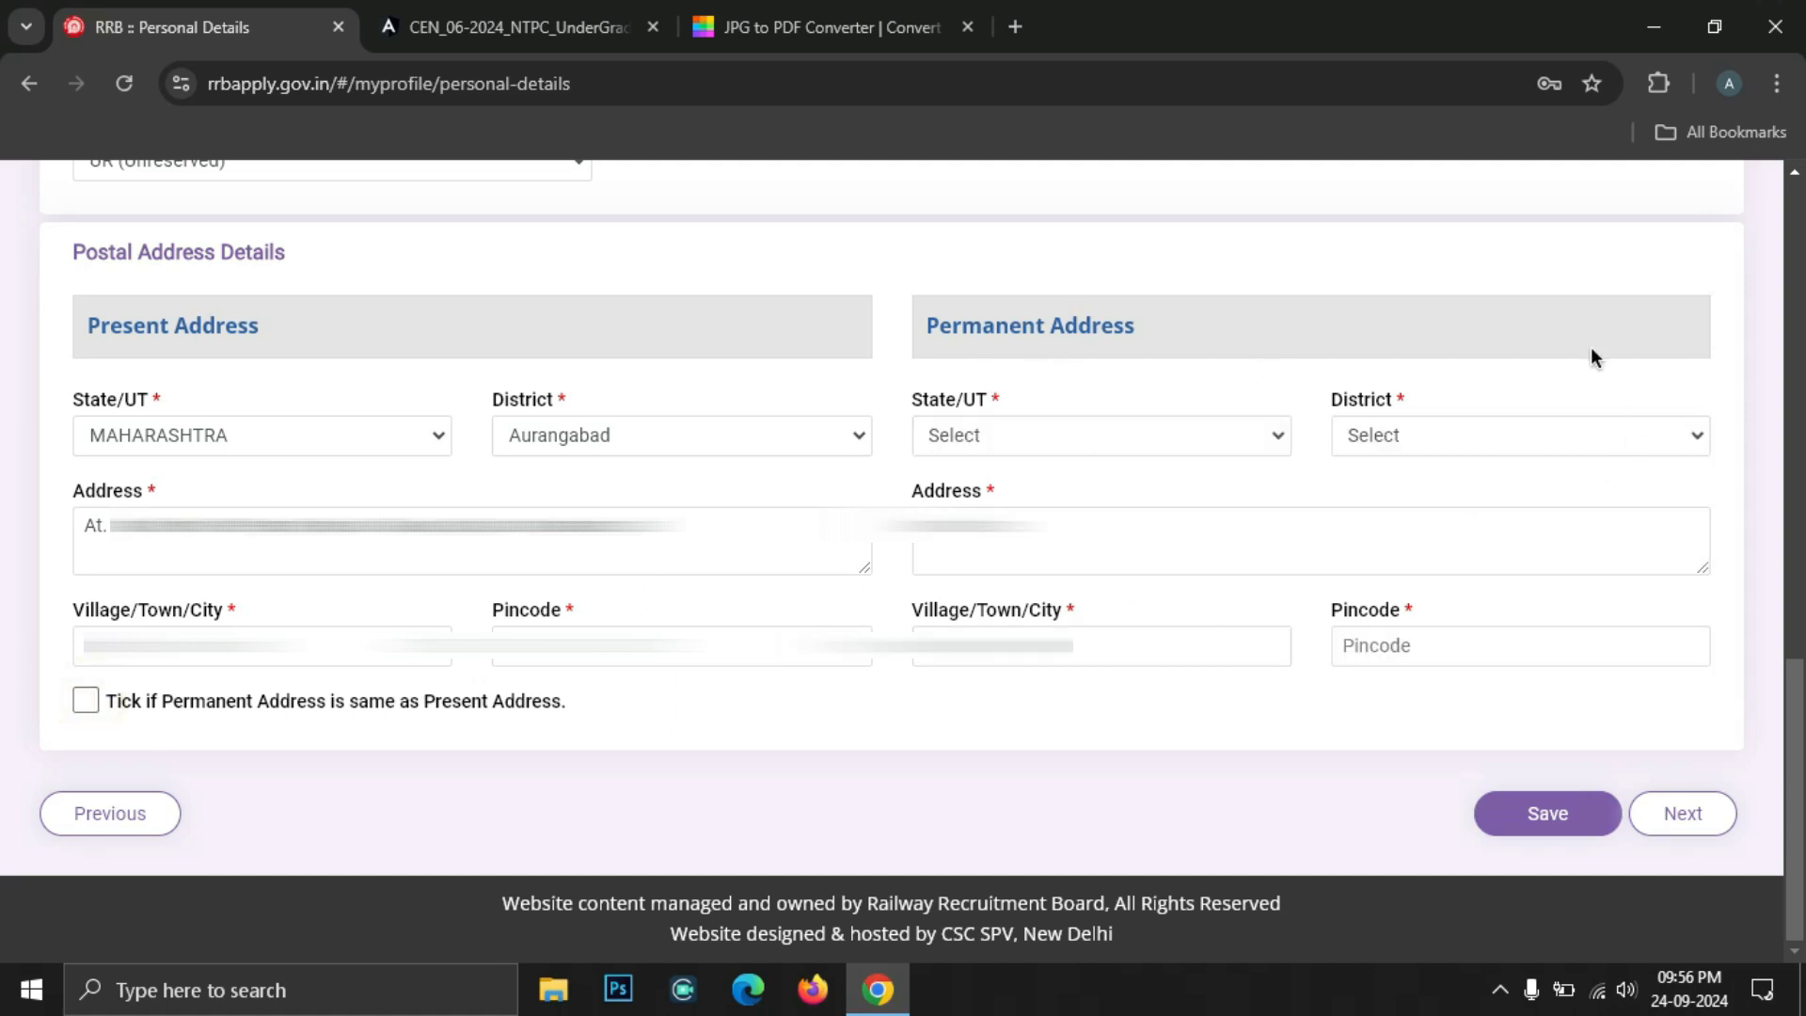
key("space")
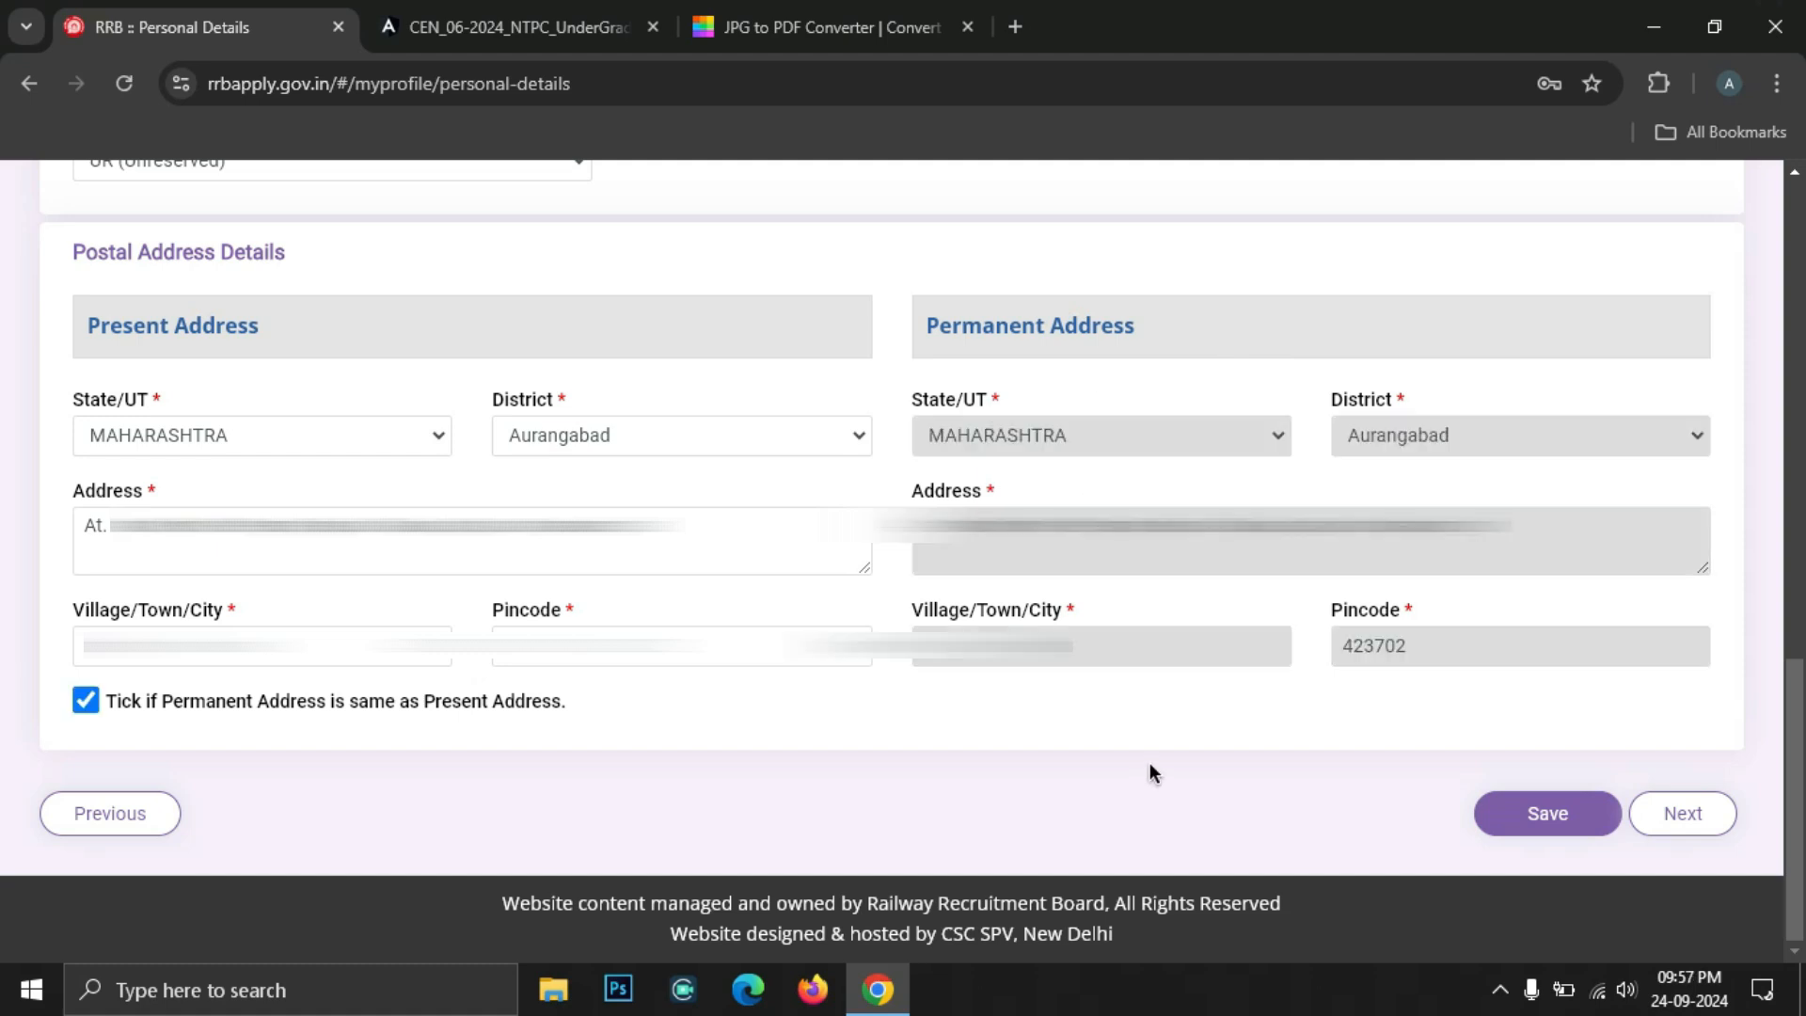
Save the personal details and go on to the Other Details page
left_click(1550, 825)
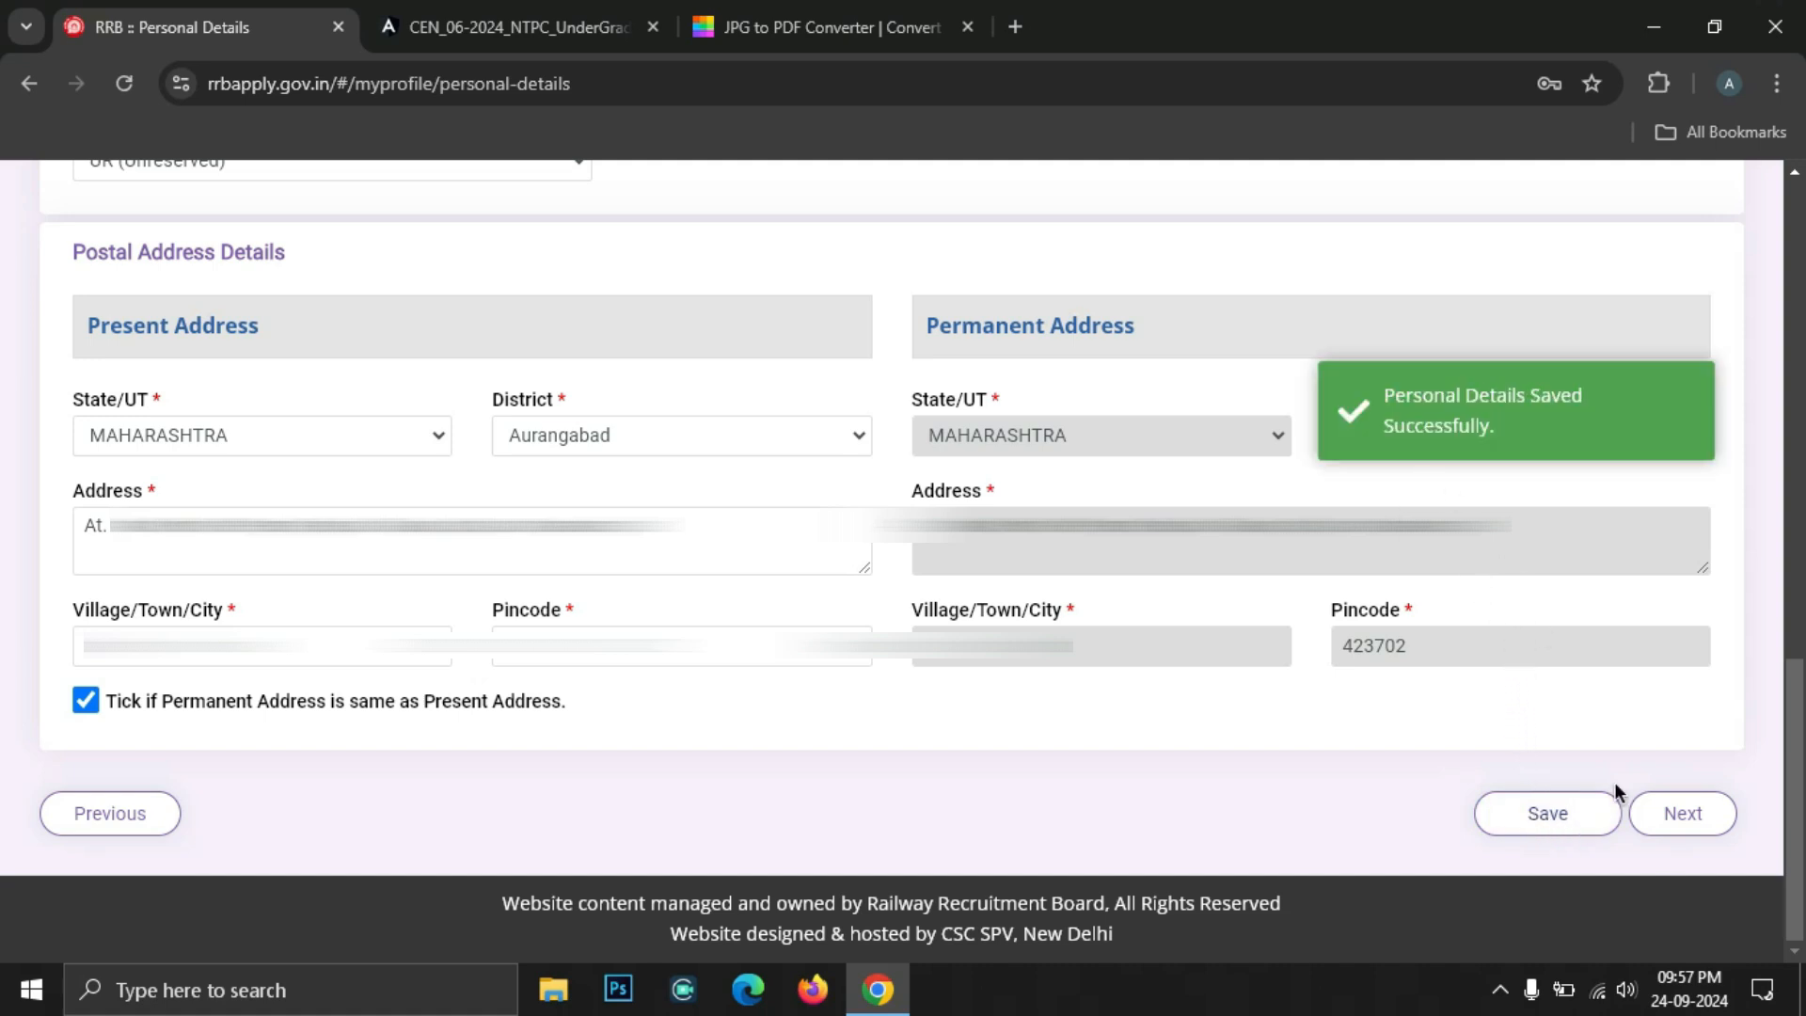
left_click(1680, 816)
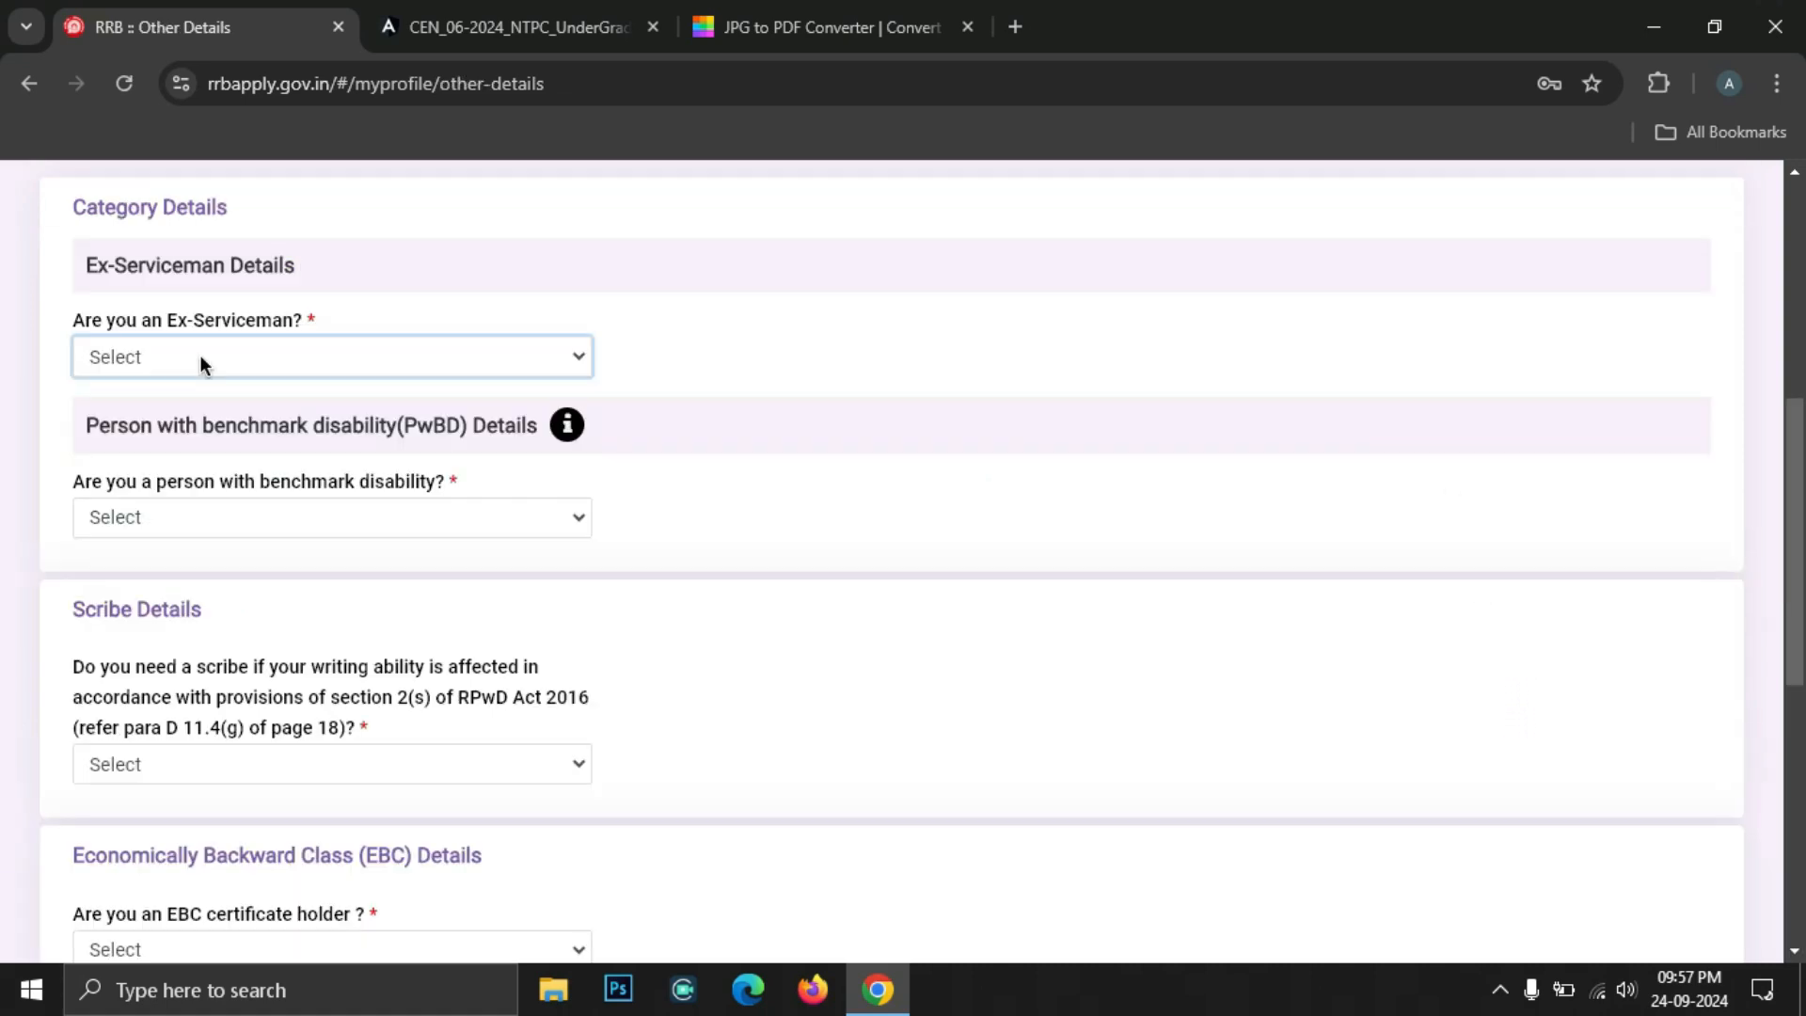
left_click(172, 362)
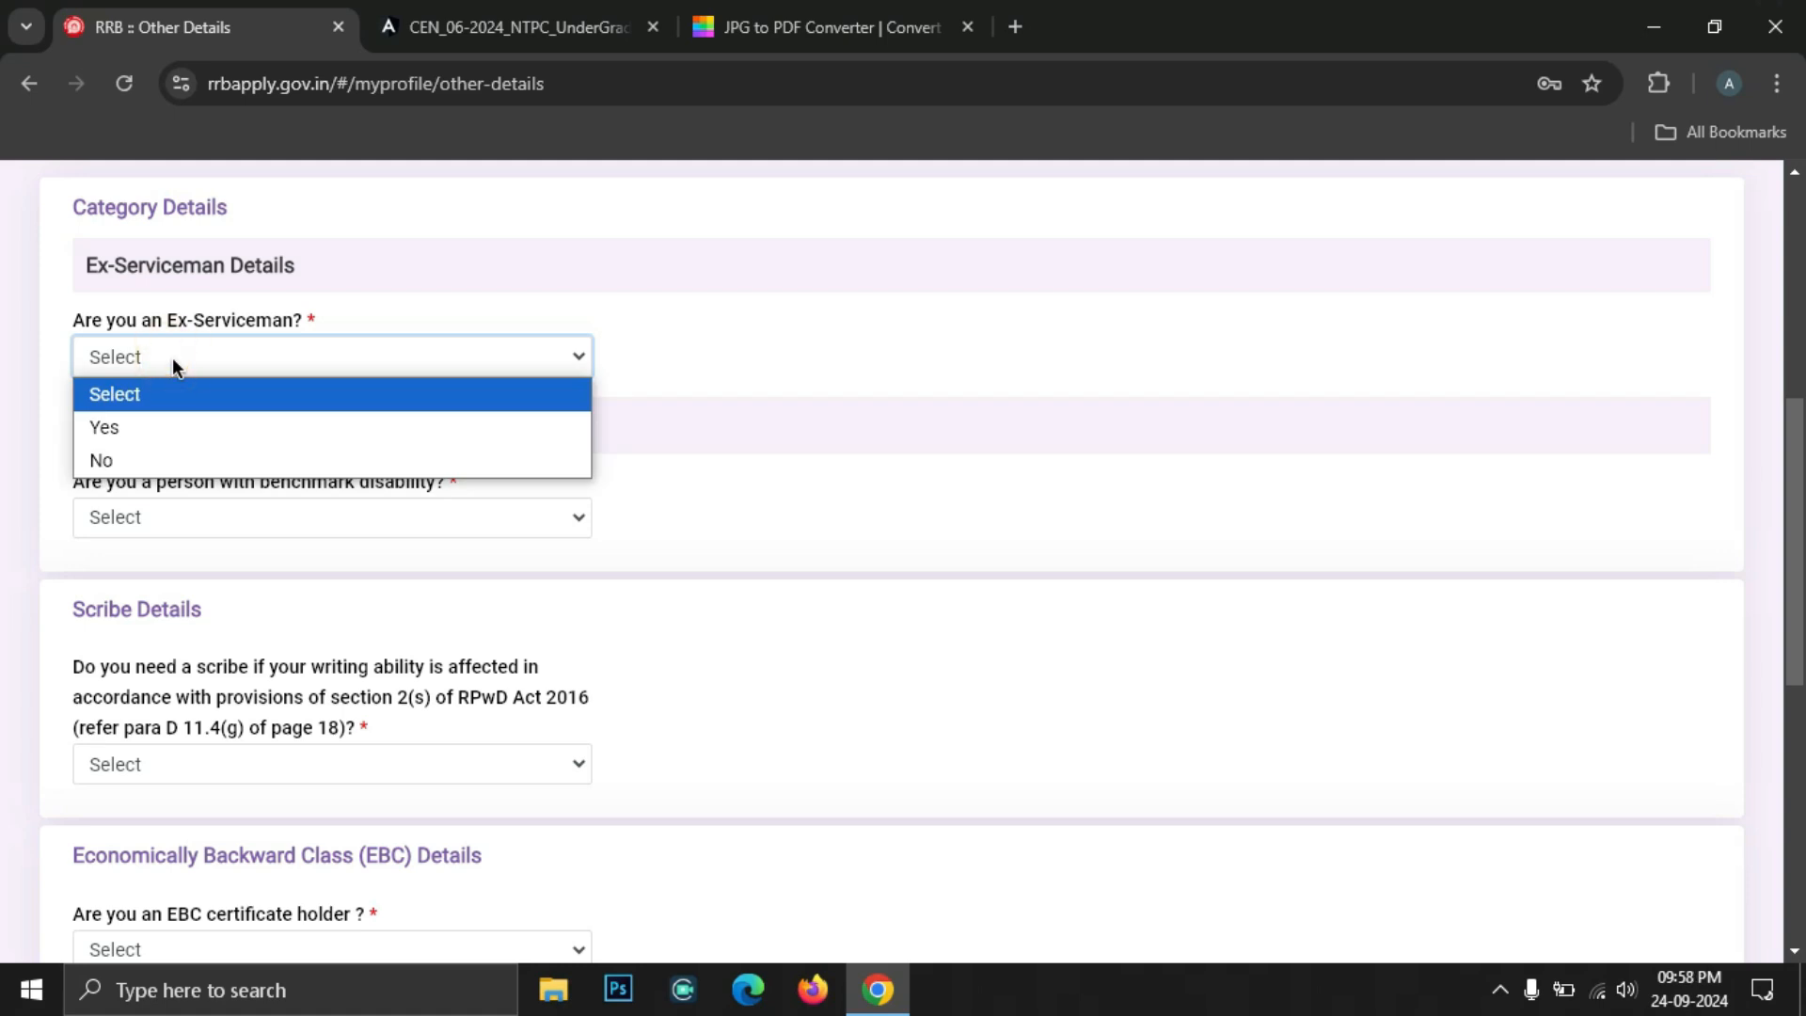
Set Ex-Serviceman to No after briefly choosing Yes
left_click(149, 433)
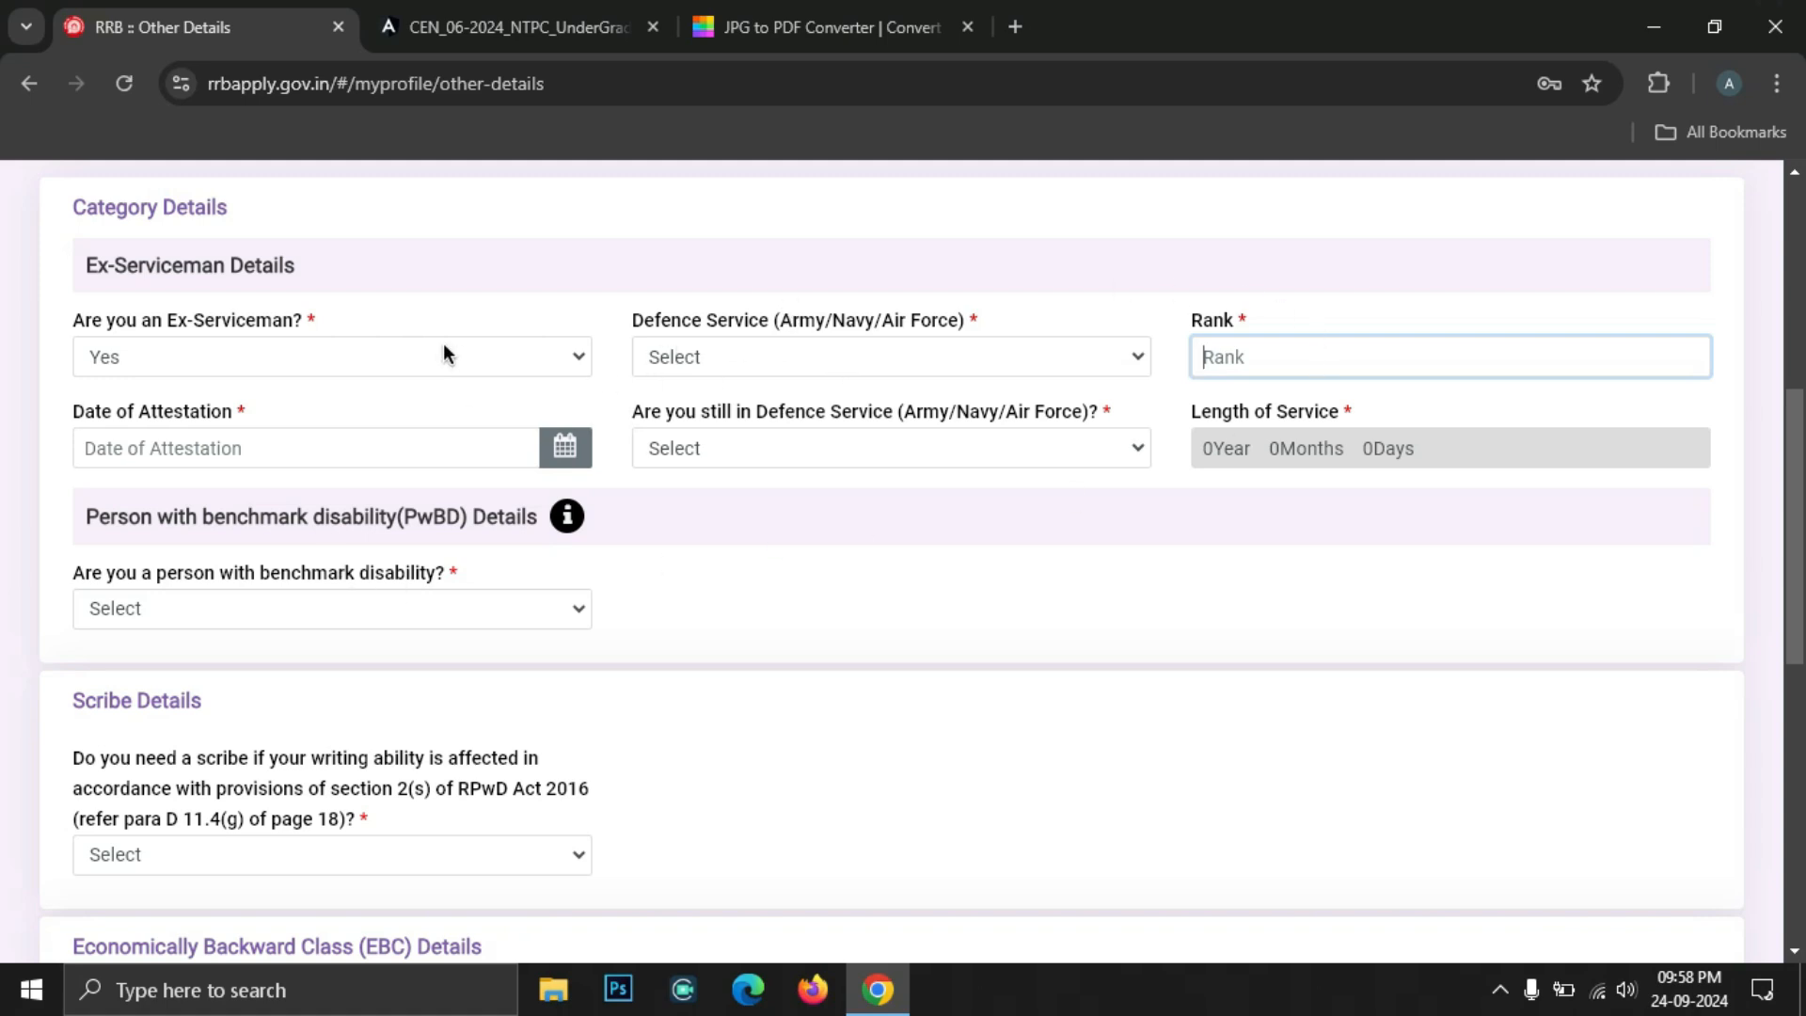
left_click(175, 363)
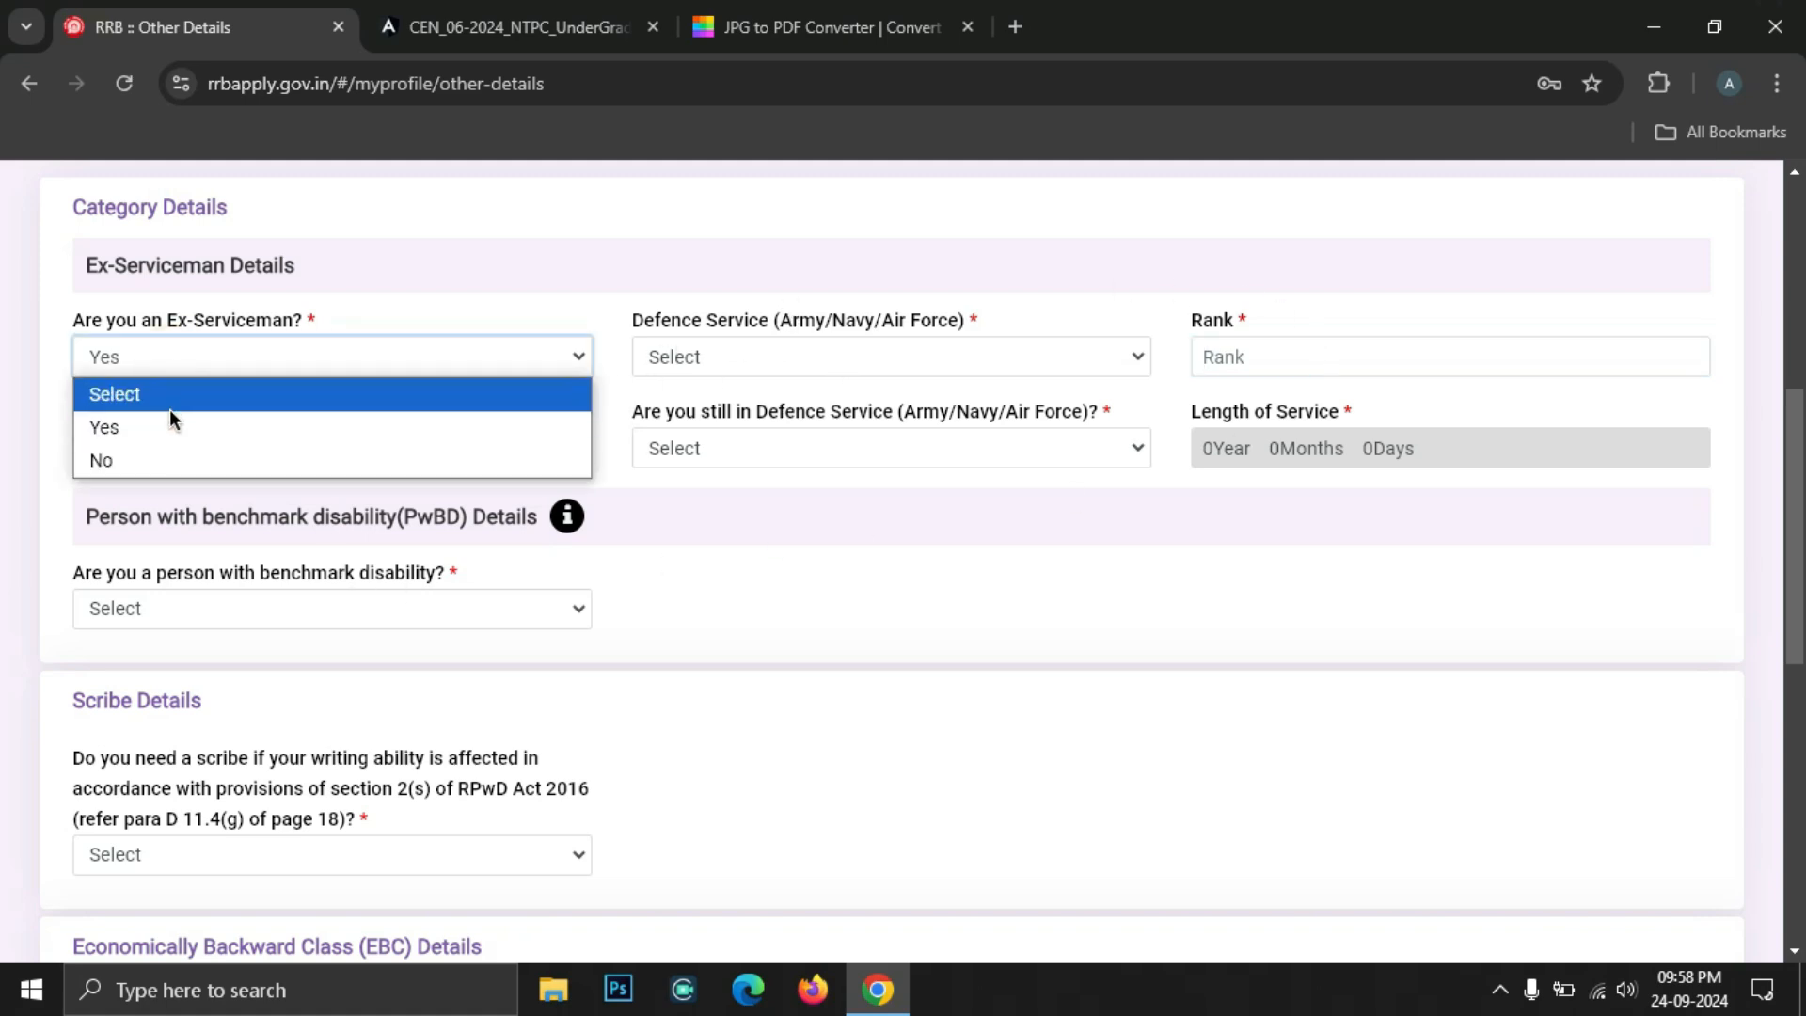
left_click(161, 460)
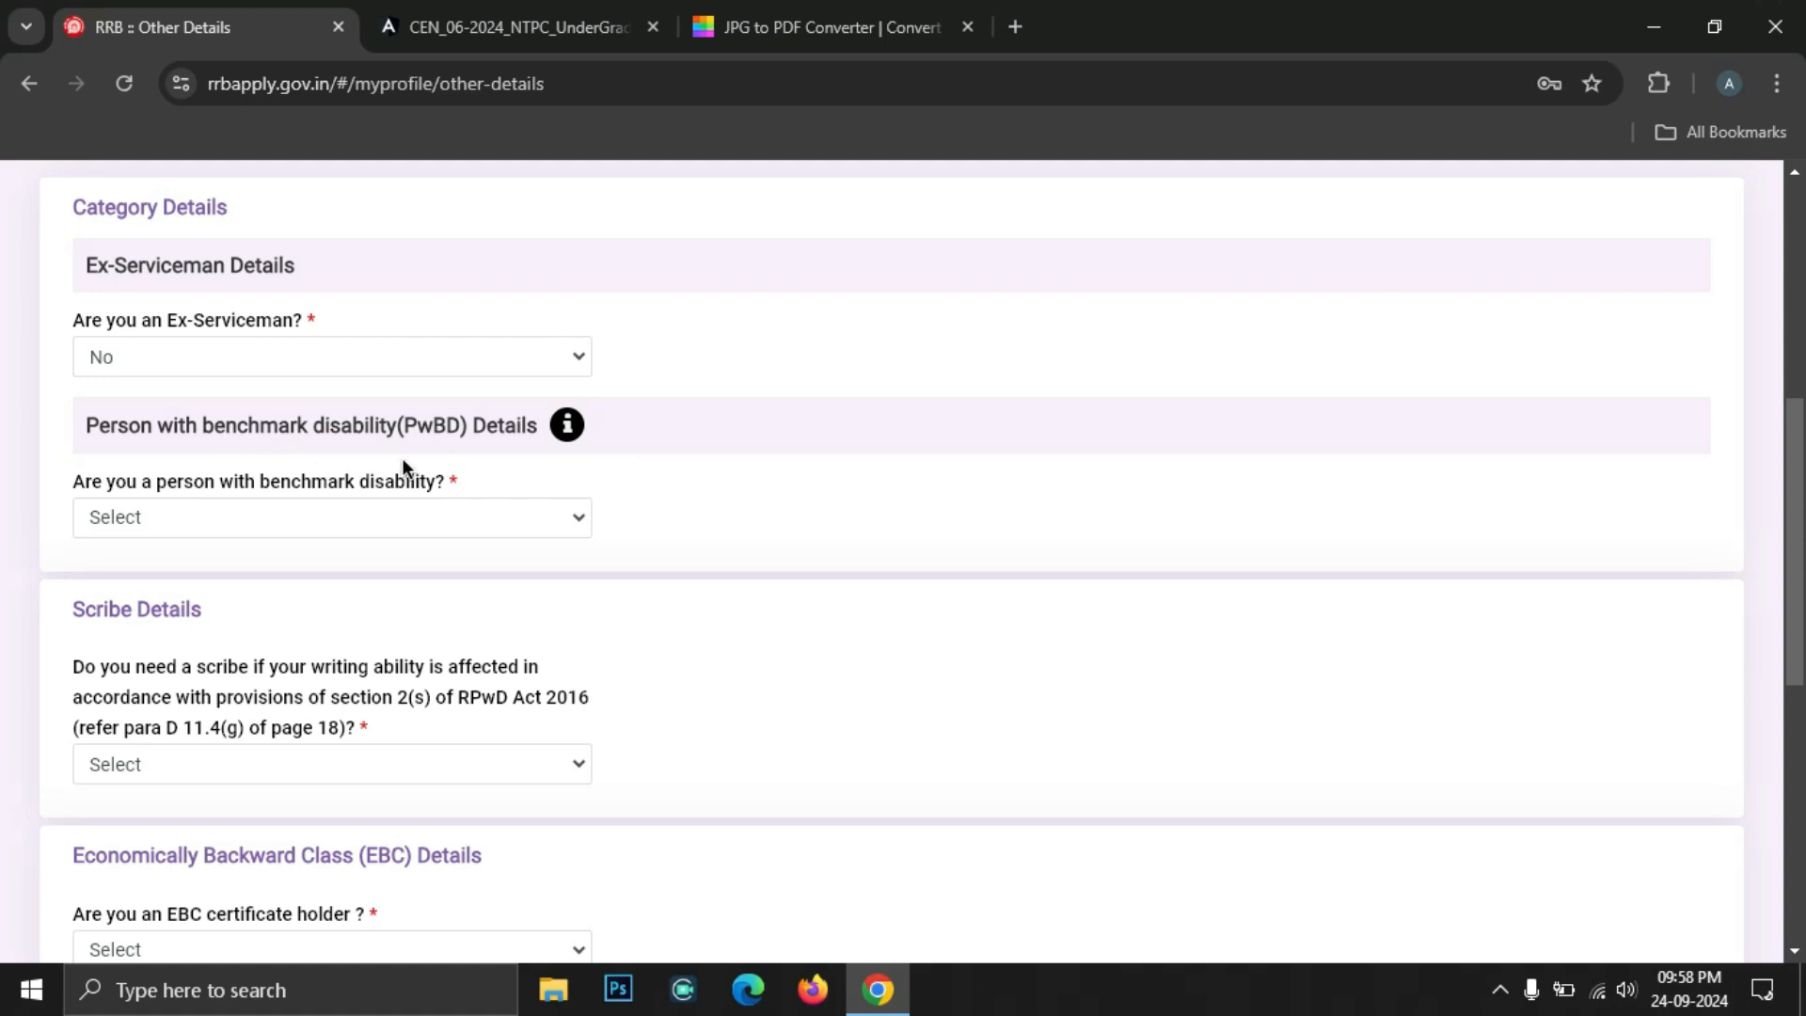
Try Yes for benchmark disability, inspect its category fields, then reopen that question's choices
left_click(190, 519)
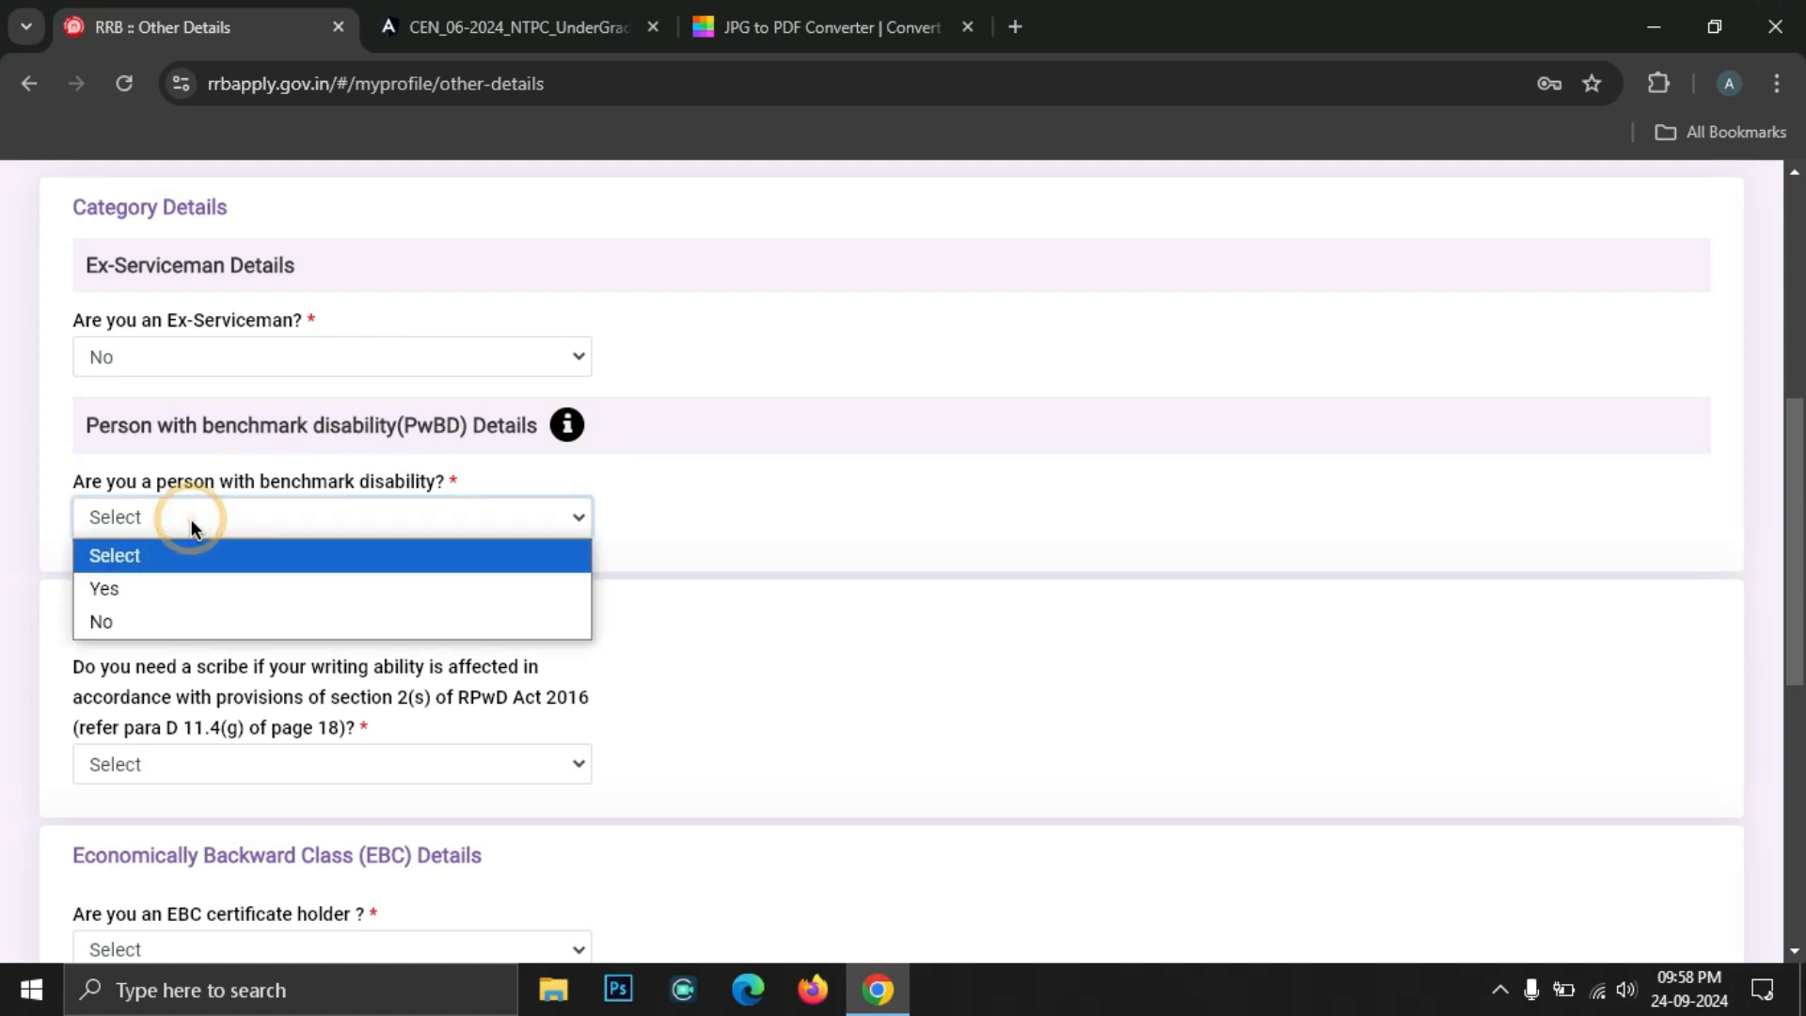
left_click(185, 586)
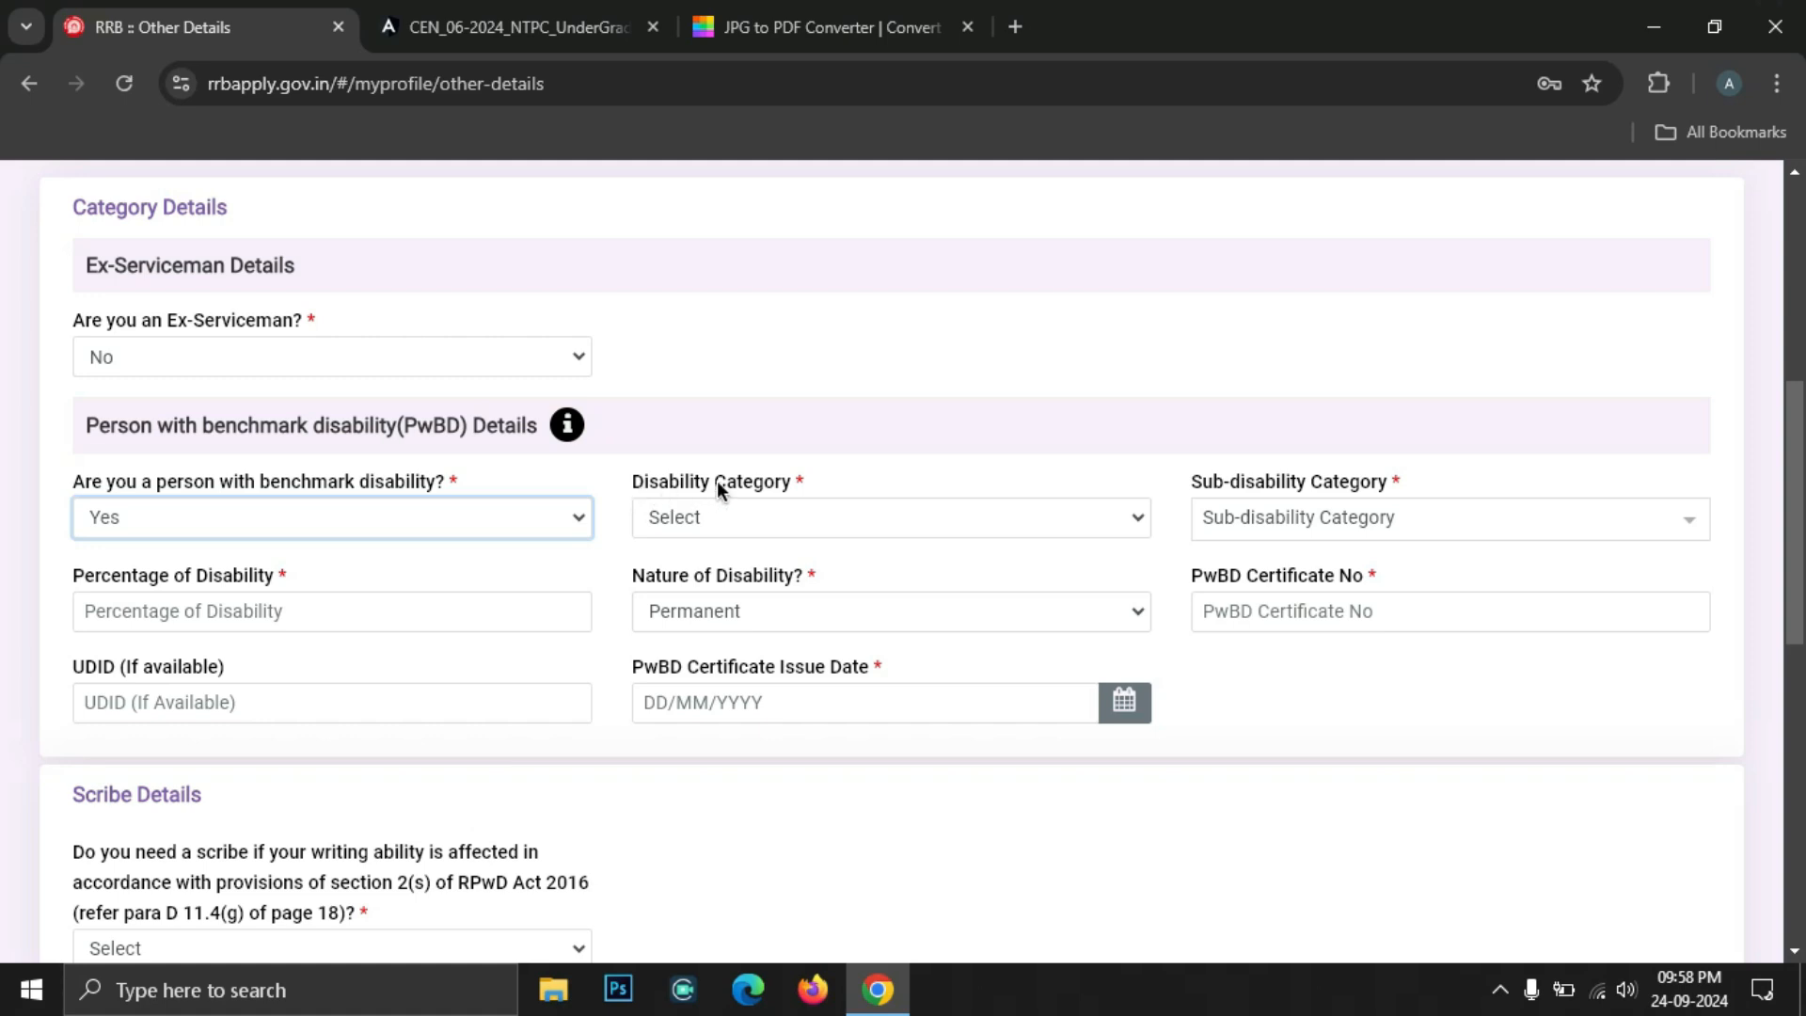
left_click(803, 507)
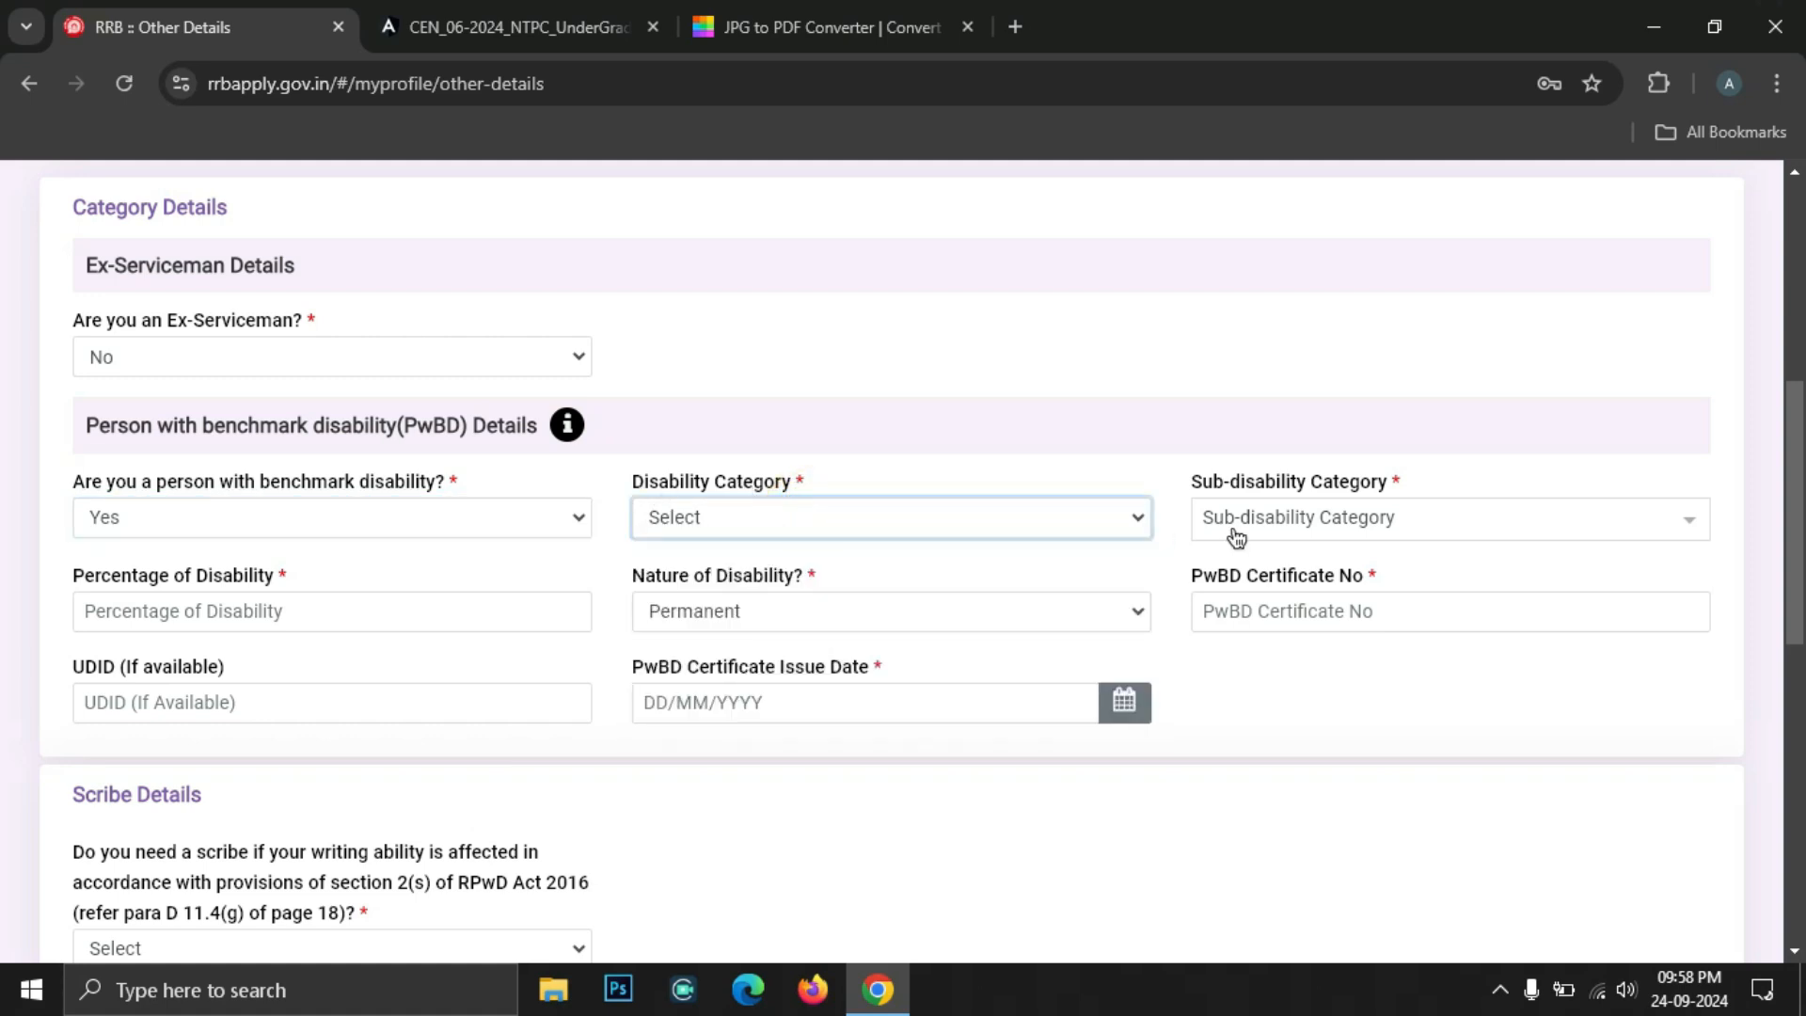
left_click(1261, 518)
left_click(1264, 520)
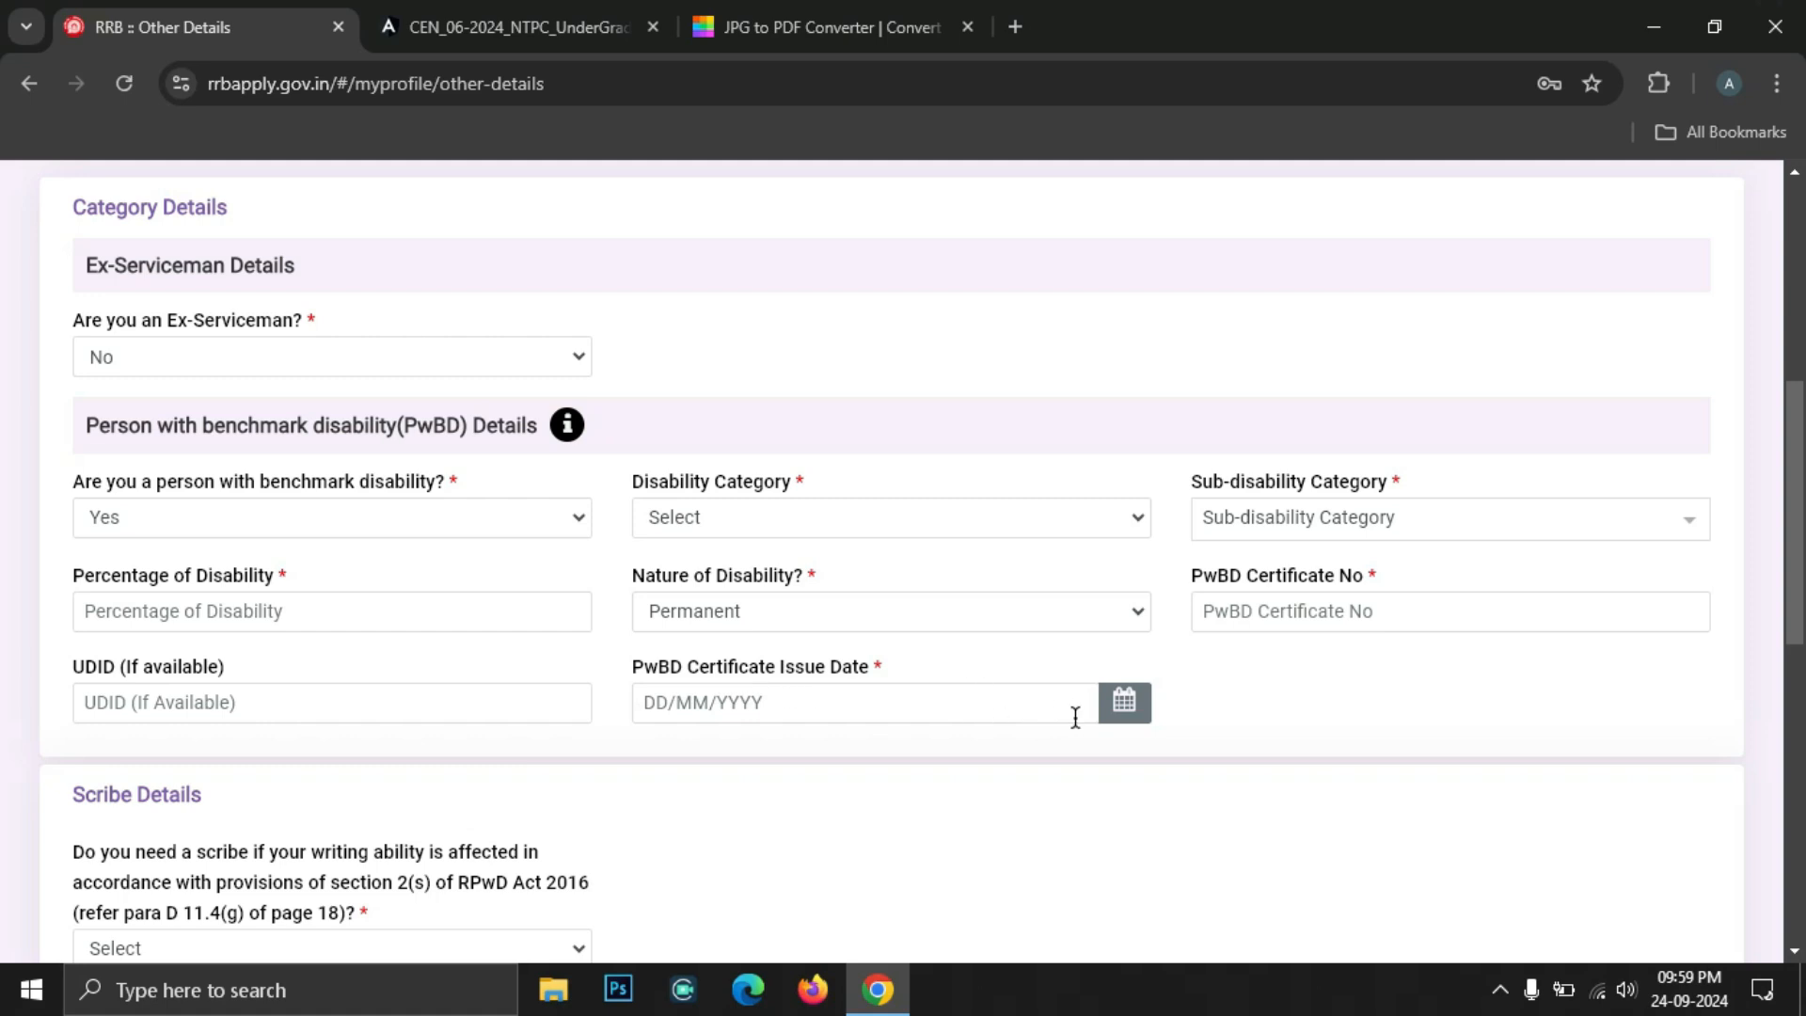
left_click(189, 519)
left_click(189, 519)
left_click(189, 518)
Answer No to benchmark disability and keep No for needing a scribe
left_click(154, 621)
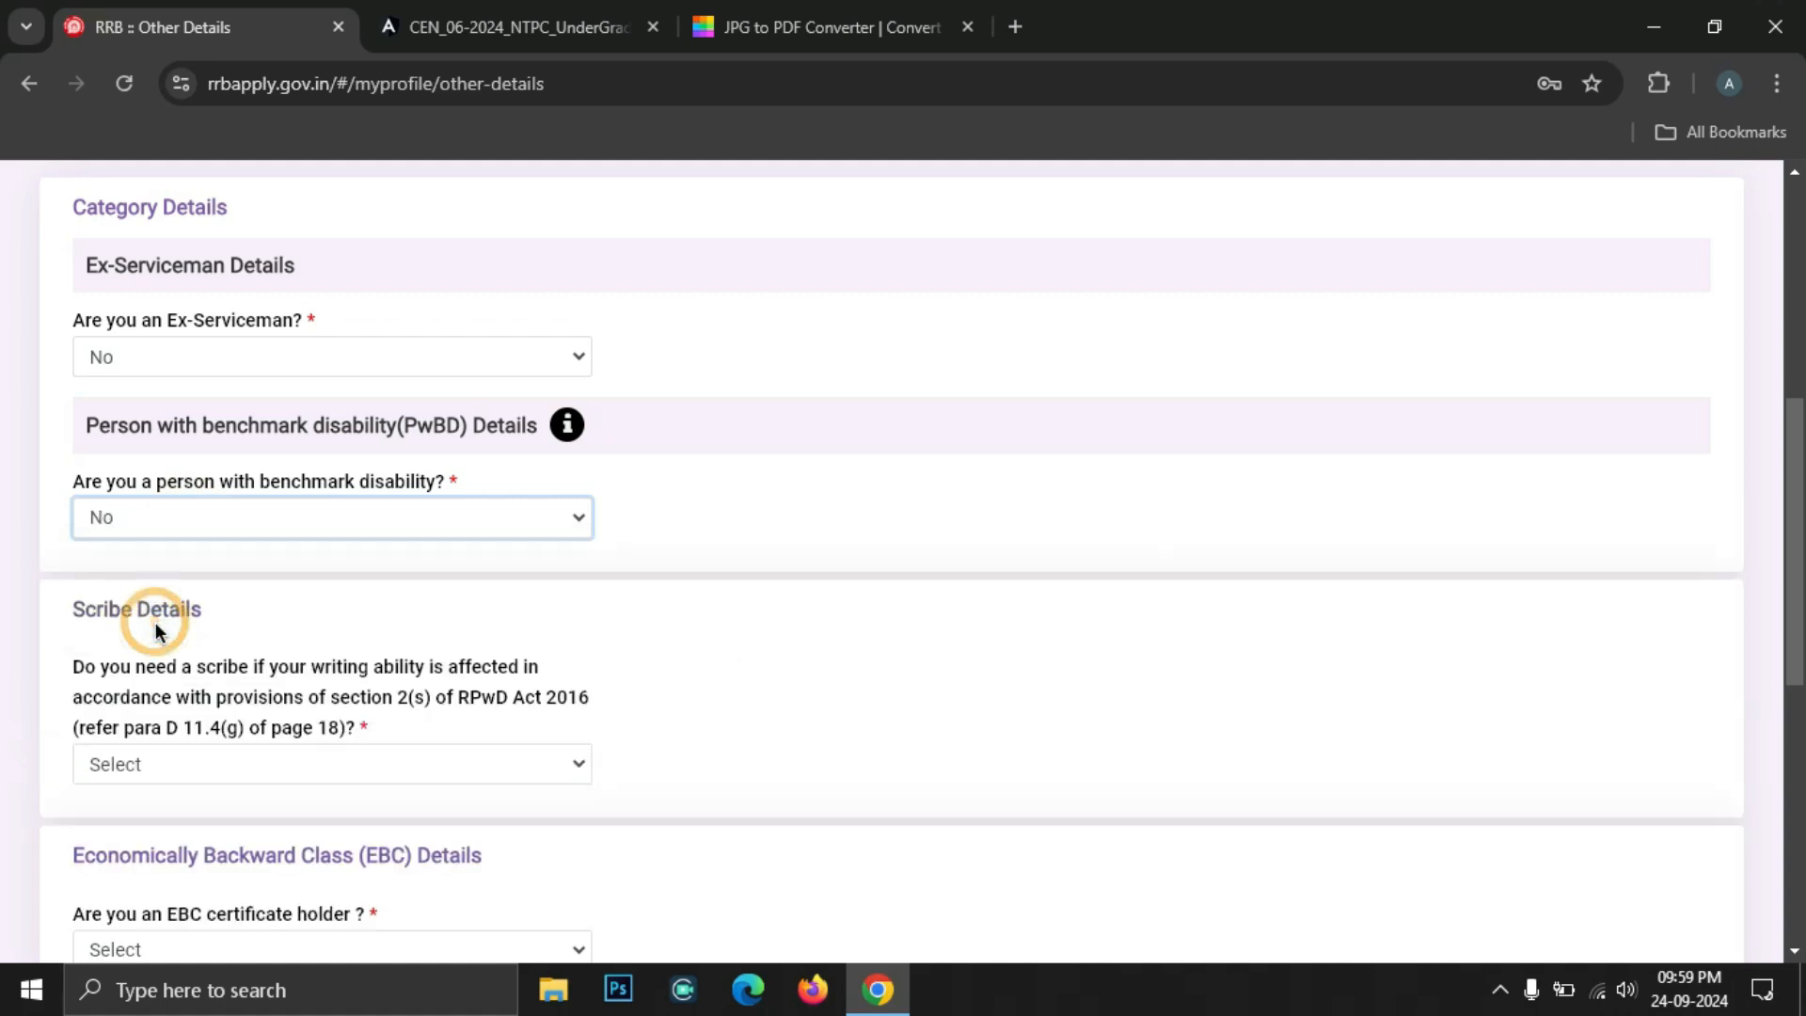
scroll(106, 284, "down", 4)
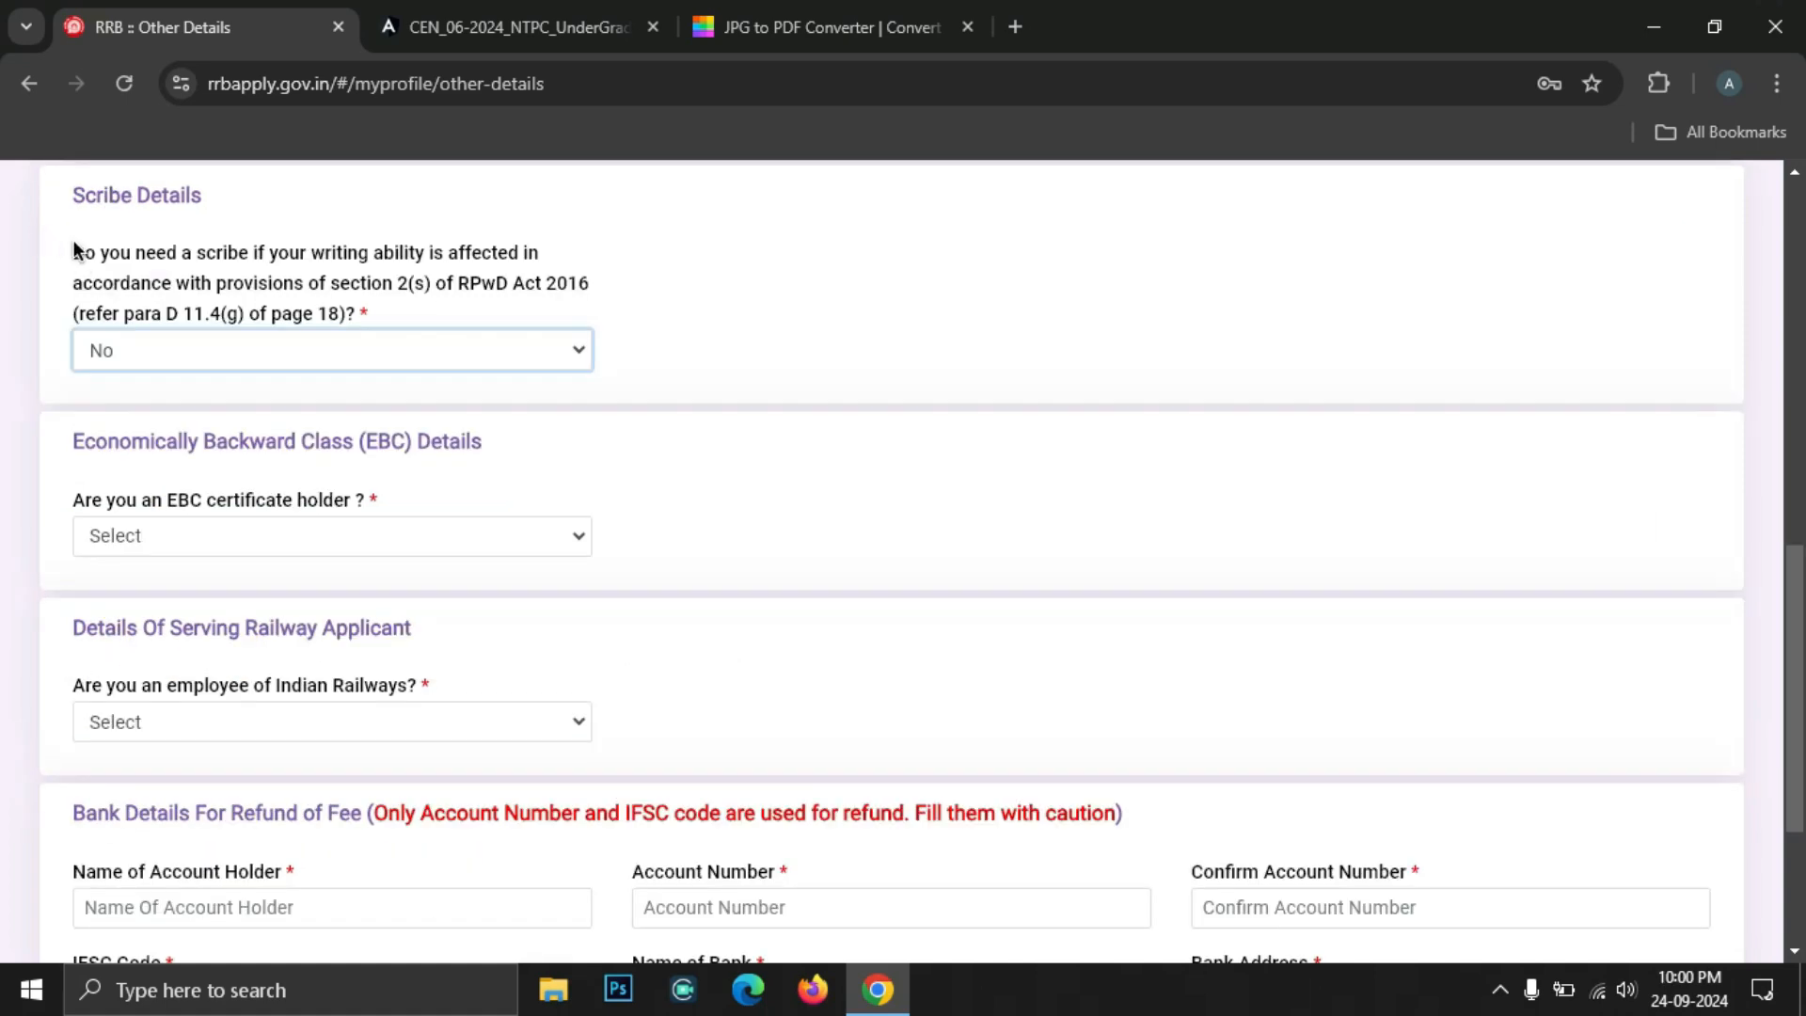
left_click(201, 354)
left_click(201, 354)
left_click(201, 353)
left_click(202, 353)
left_click_drag(73, 442, 432, 446)
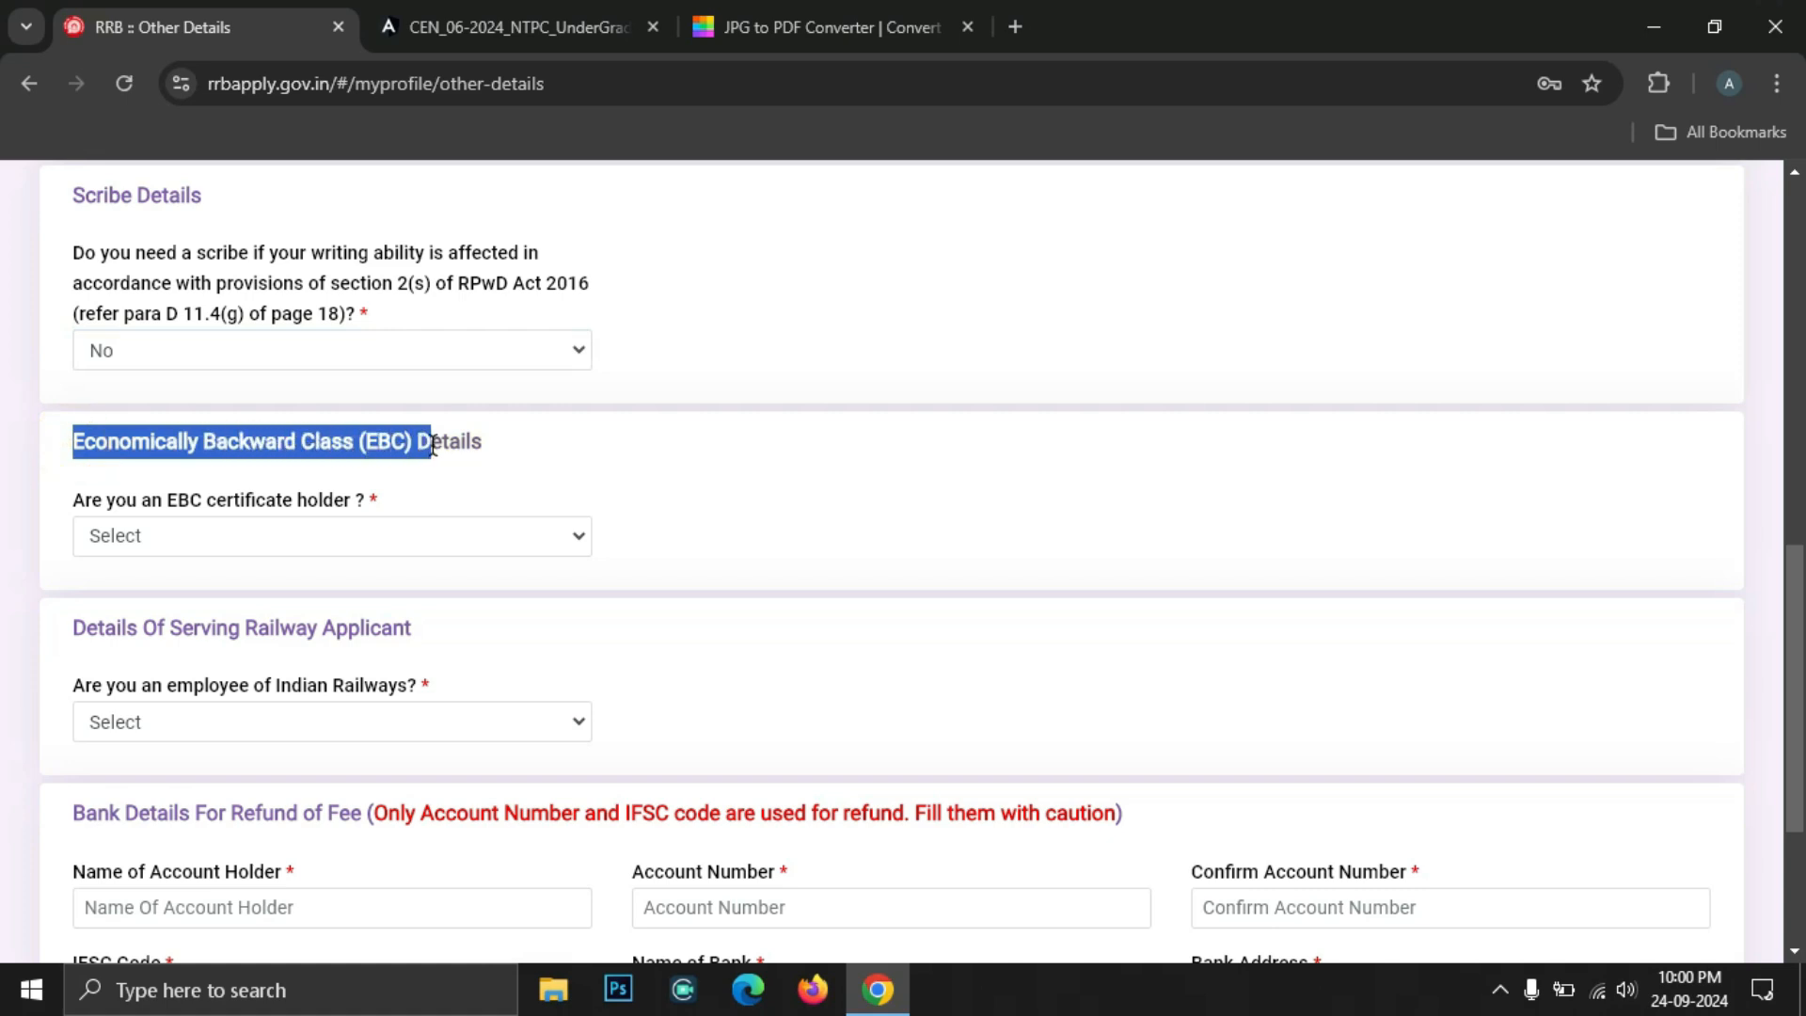
left_click(432, 446)
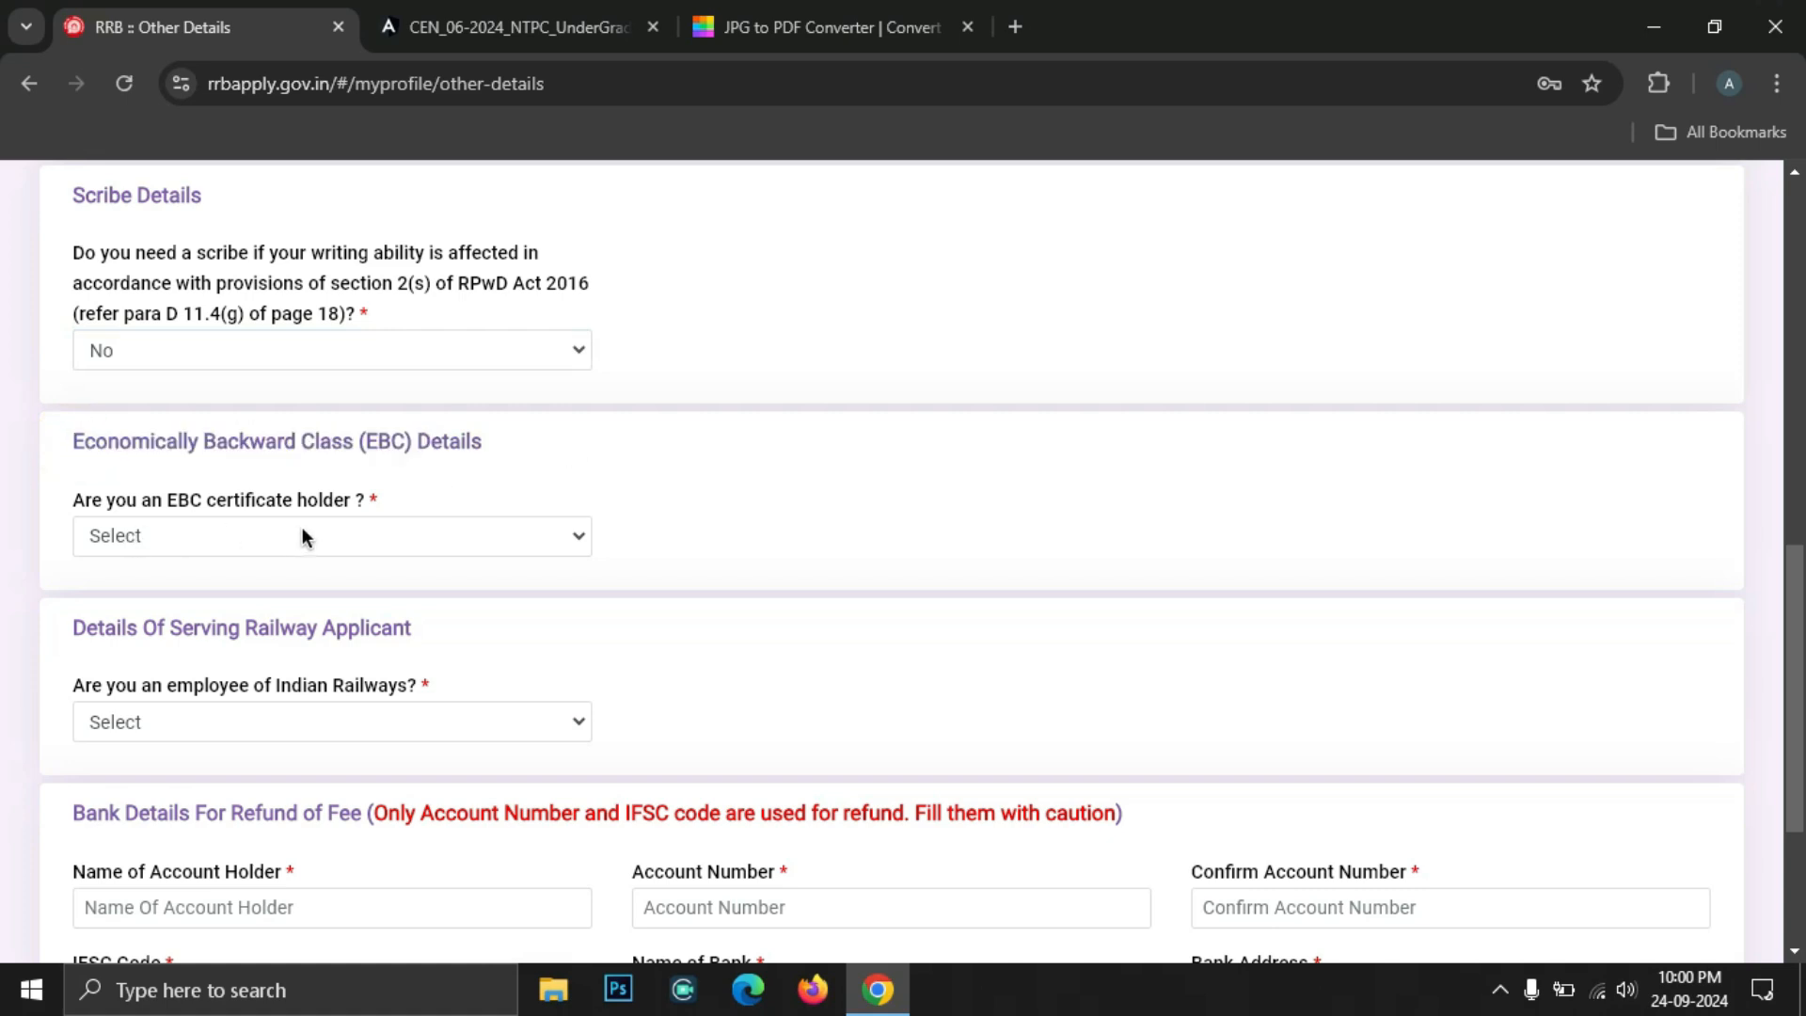
Answer No for EBC certificate and Railways employment; set organization to Not Applicable
left_click(179, 546)
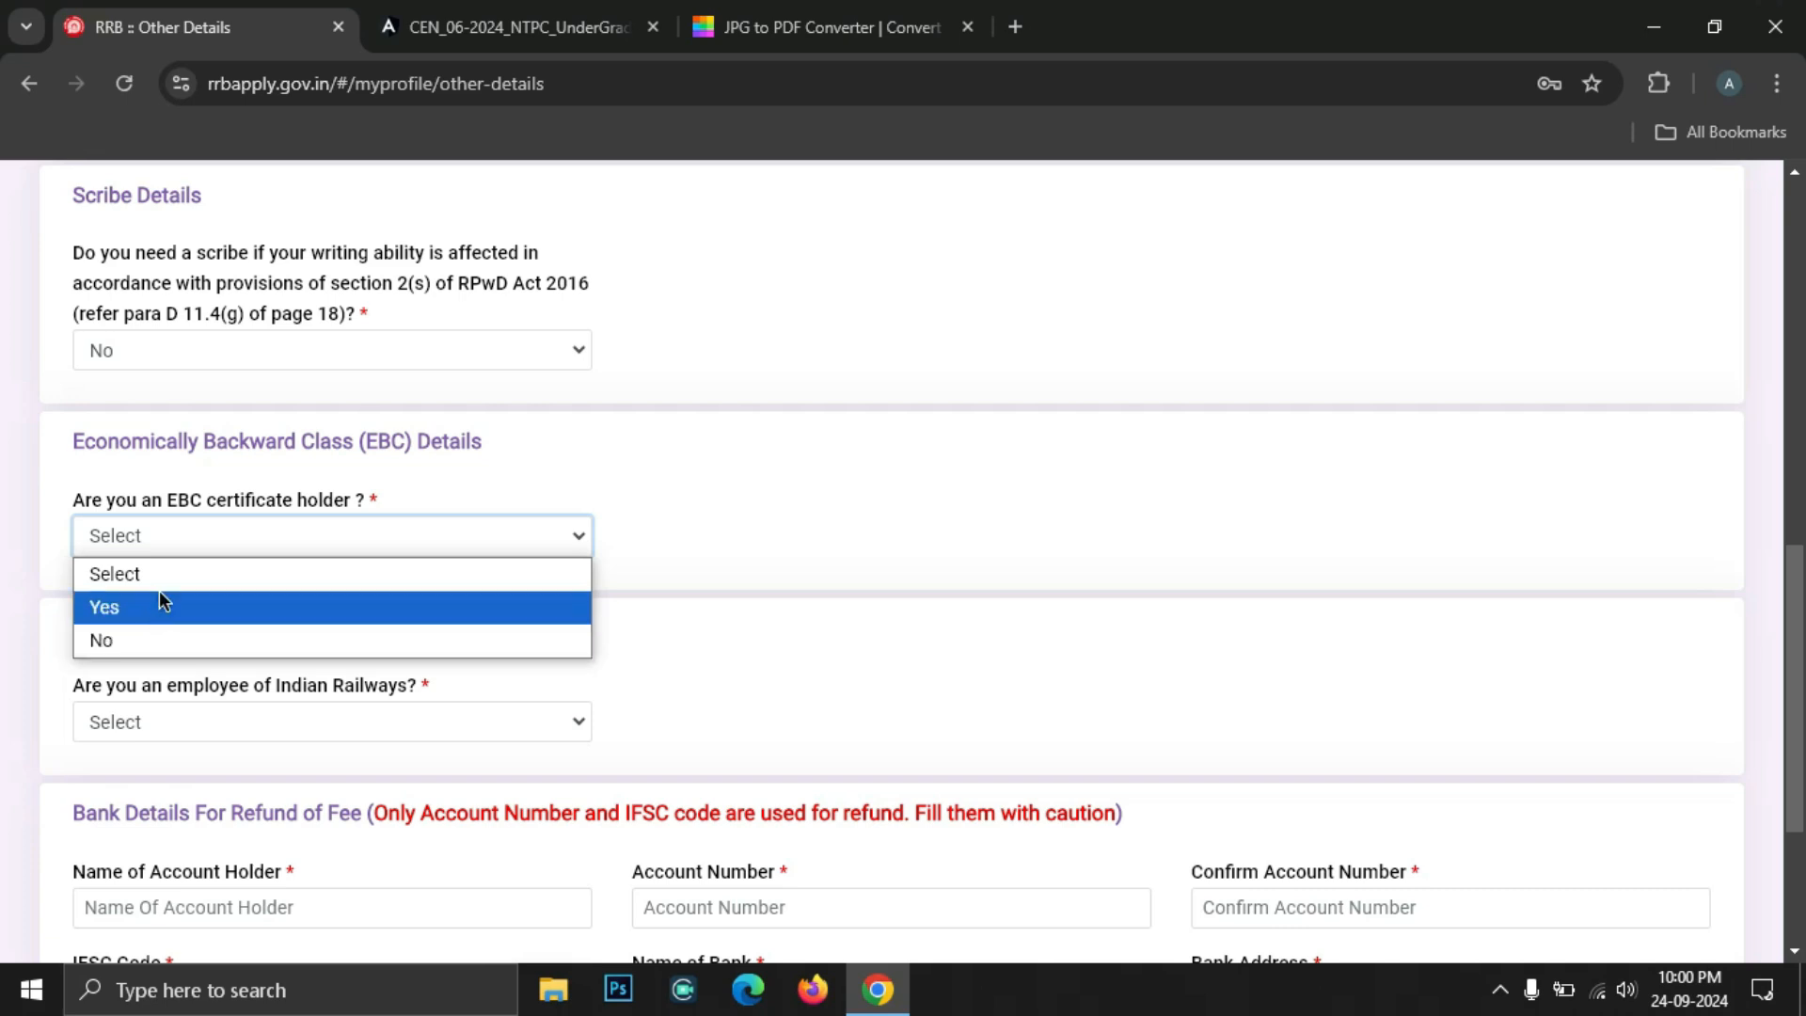
left_click(155, 640)
scroll(385, 483, "down", 3)
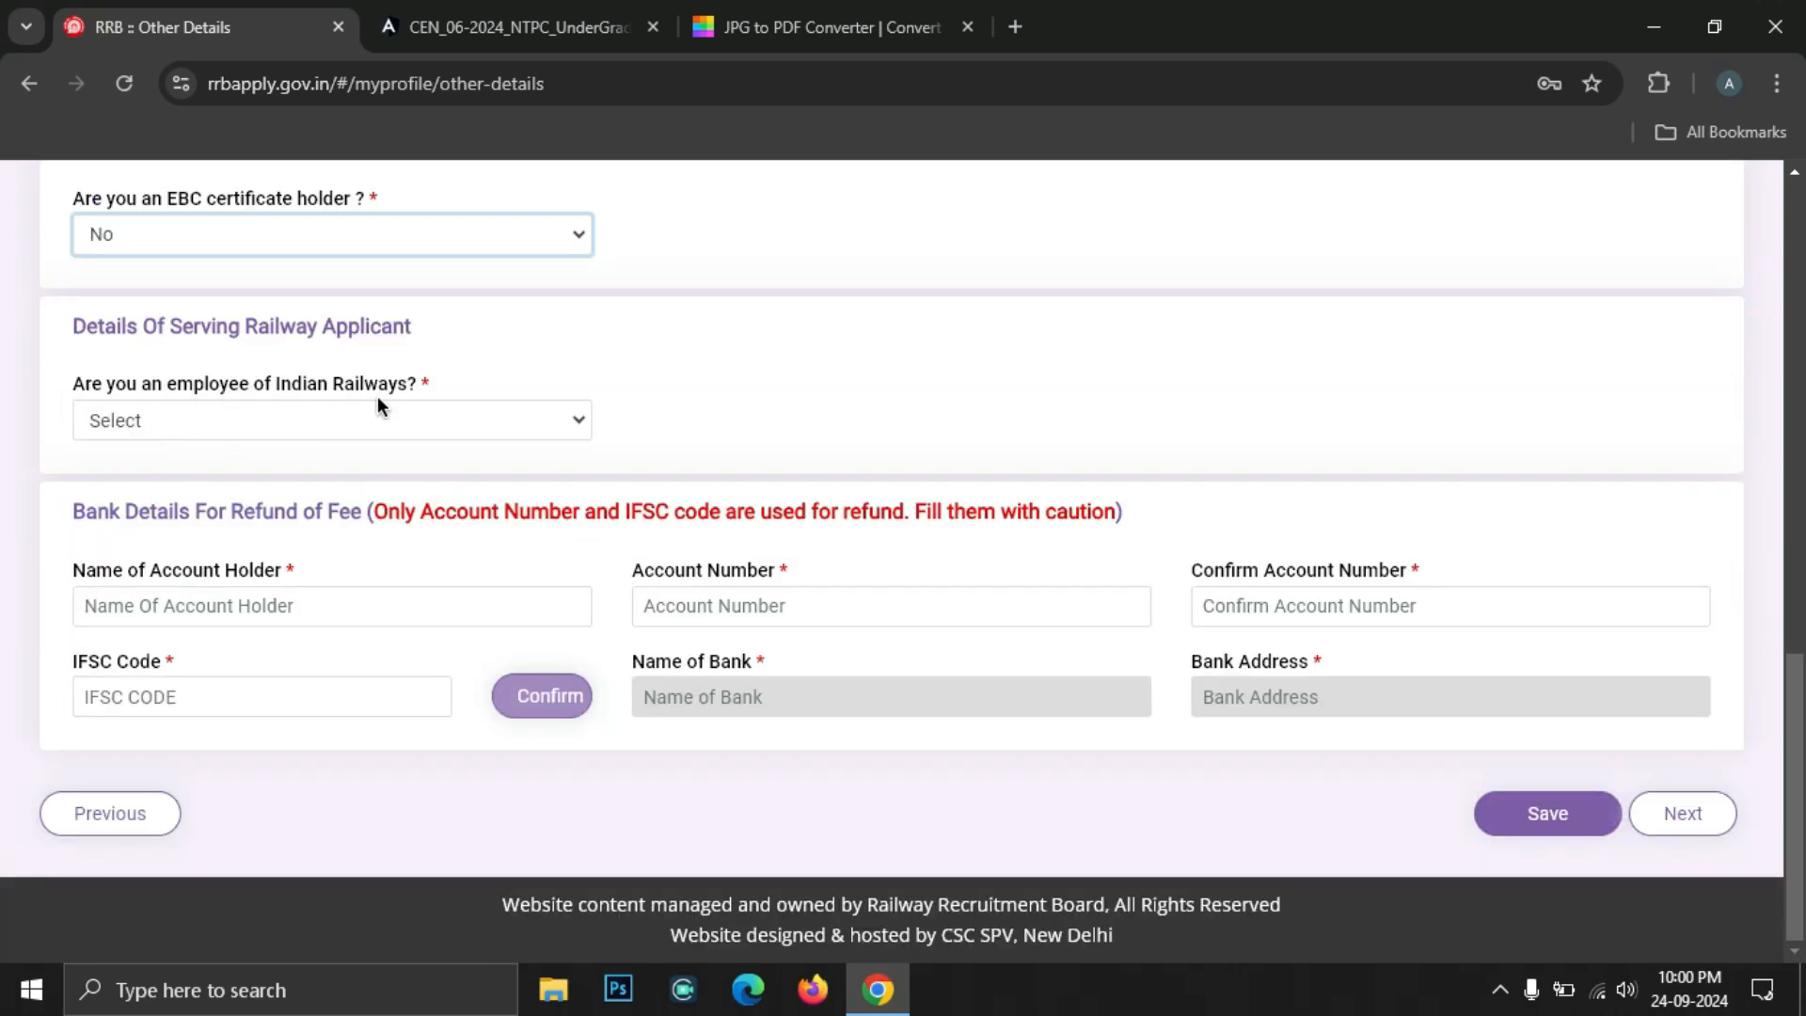
left_click(206, 420)
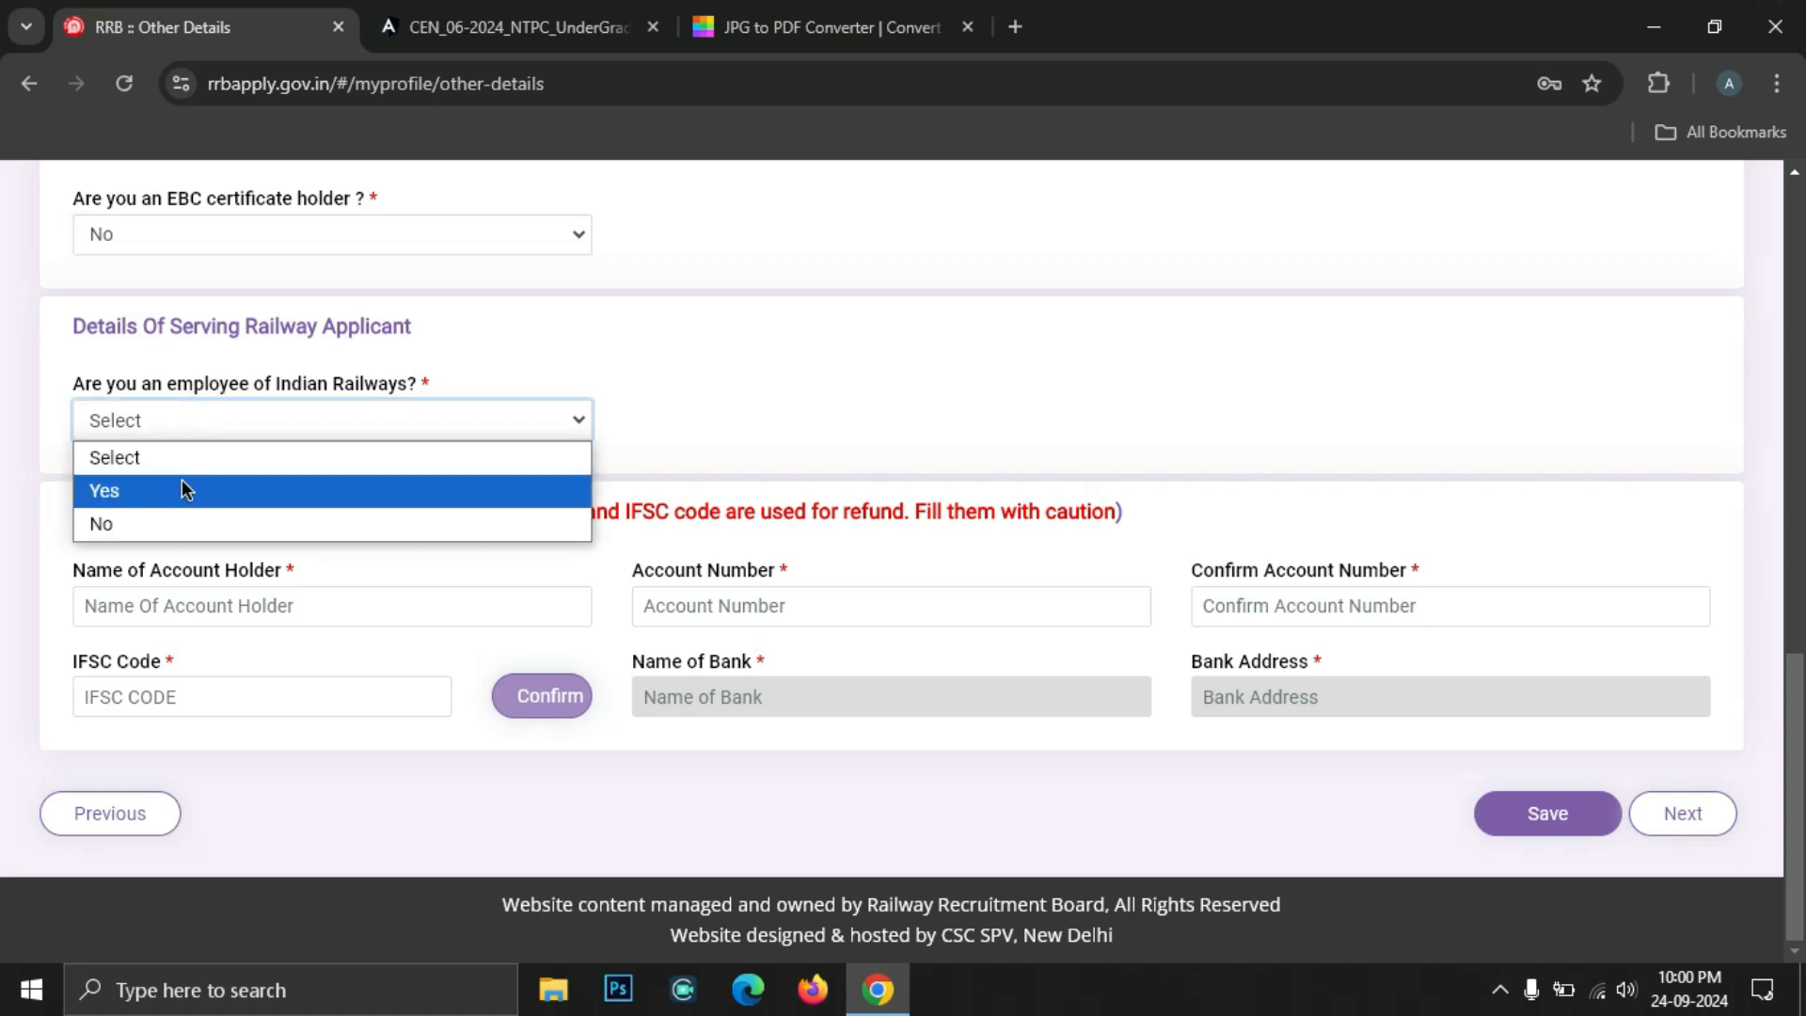
left_click(181, 525)
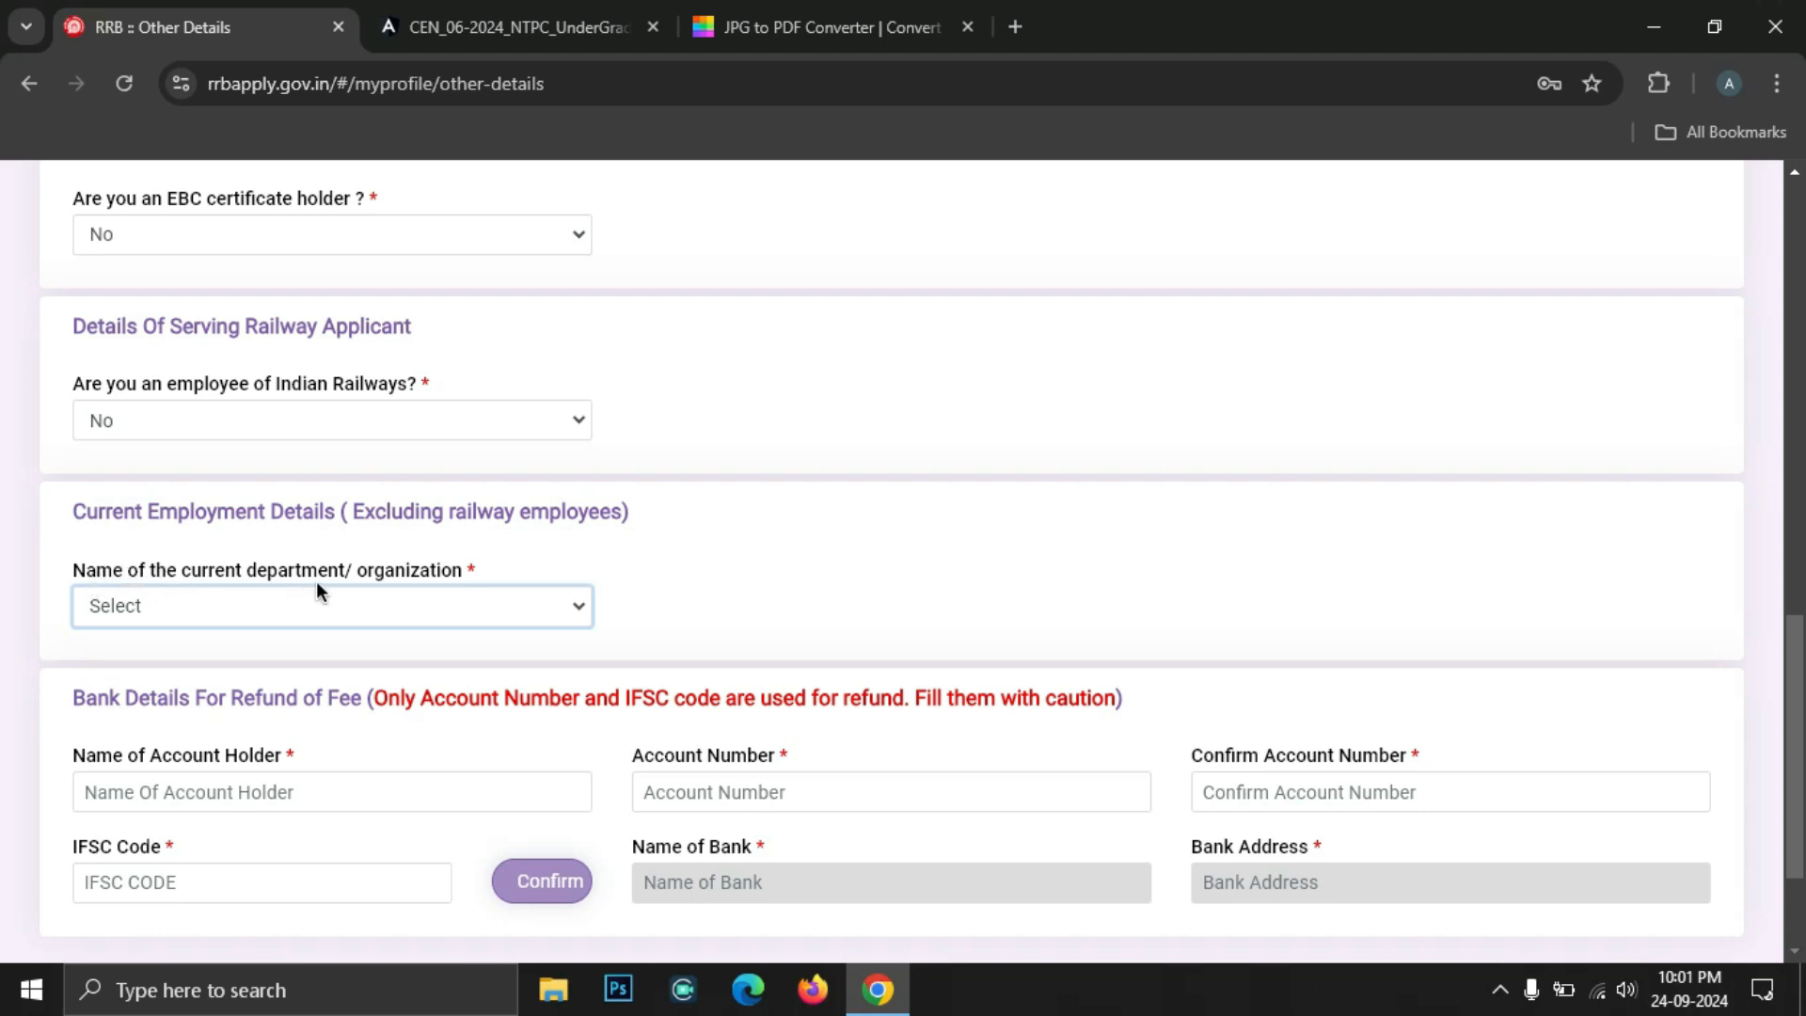
left_click(86, 602)
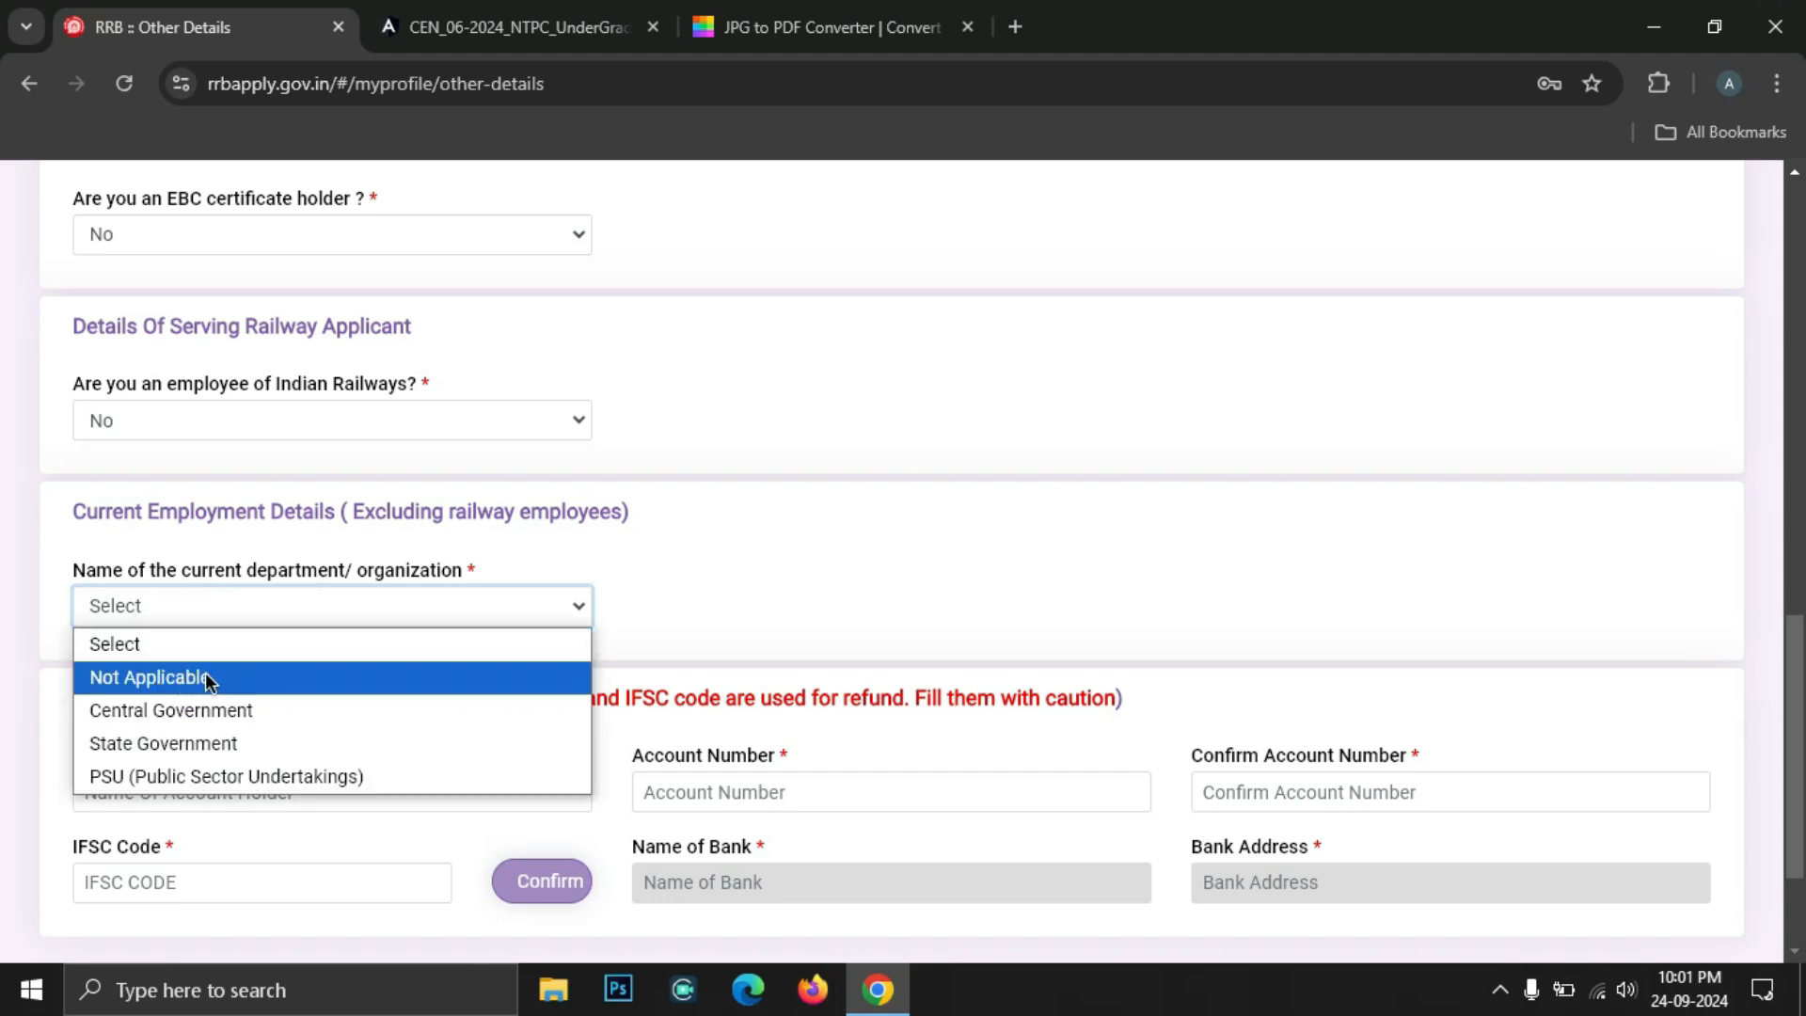
left_click(211, 677)
scroll(237, 624, "down", 2)
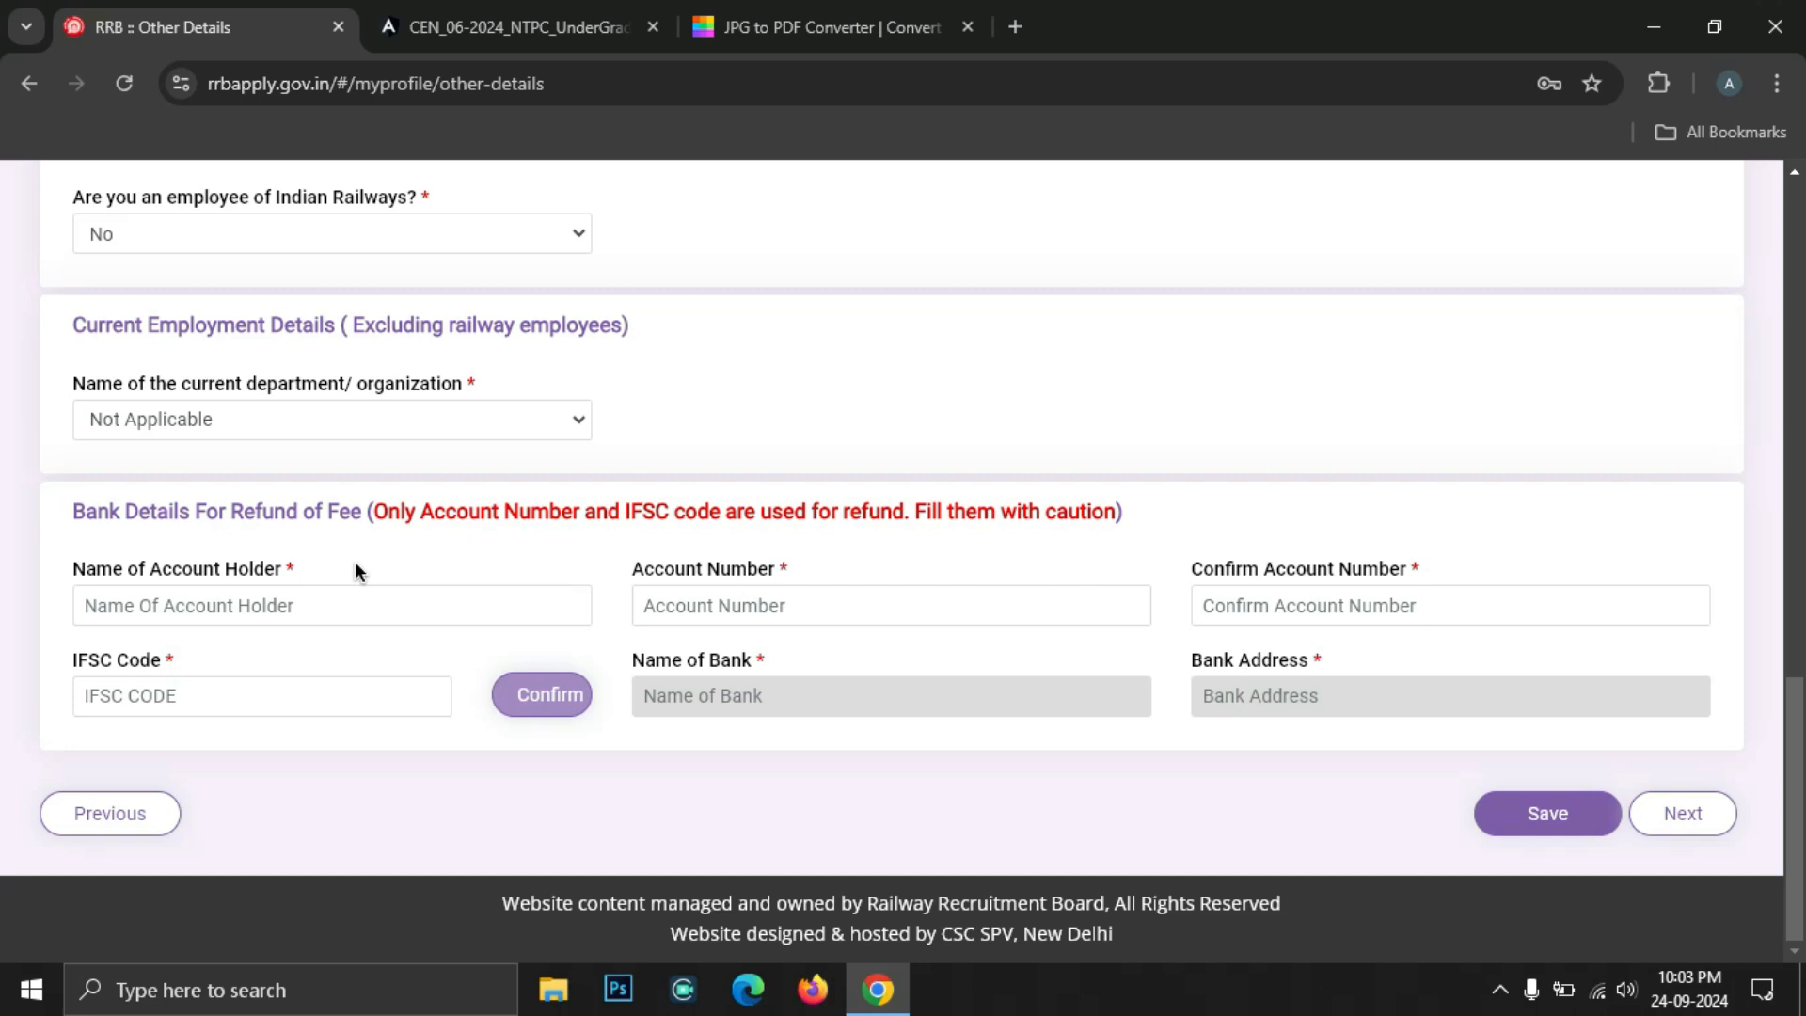
Enter the refund account holder name, account number (twice) and IFSC SBIN0017677, verify it, save, and continue
left_click(290, 604)
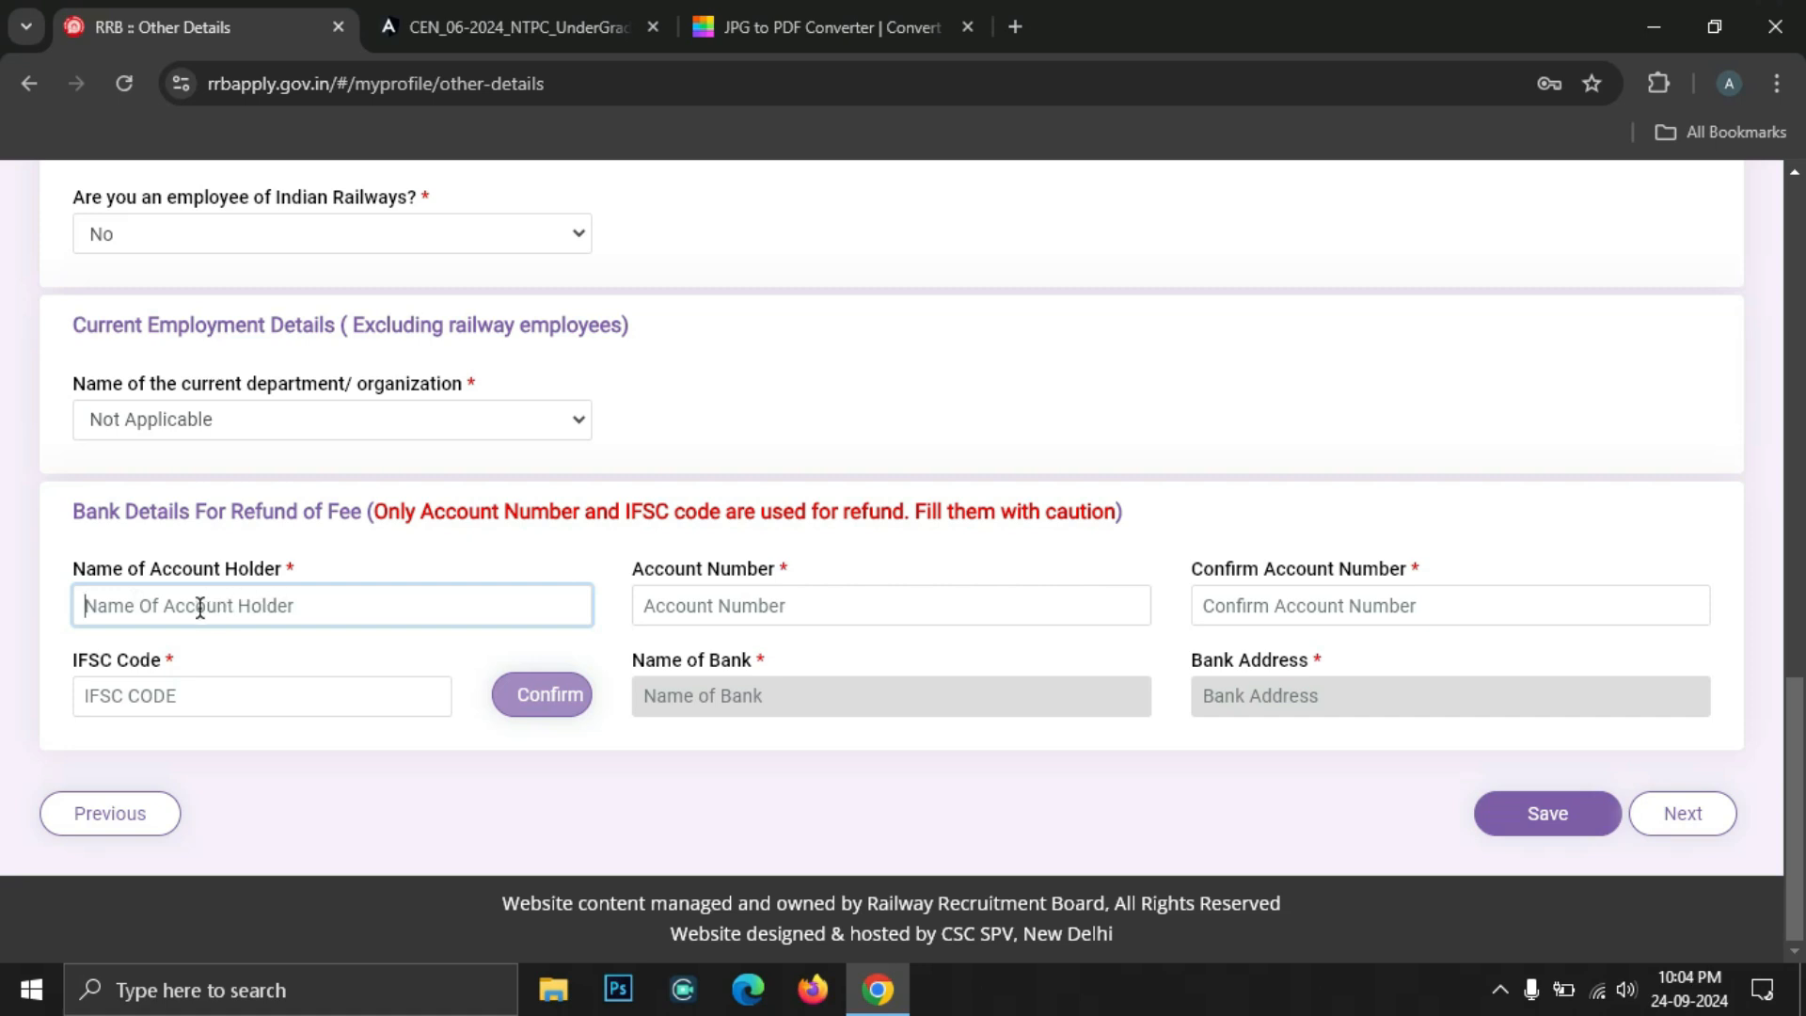
left_click(806, 611)
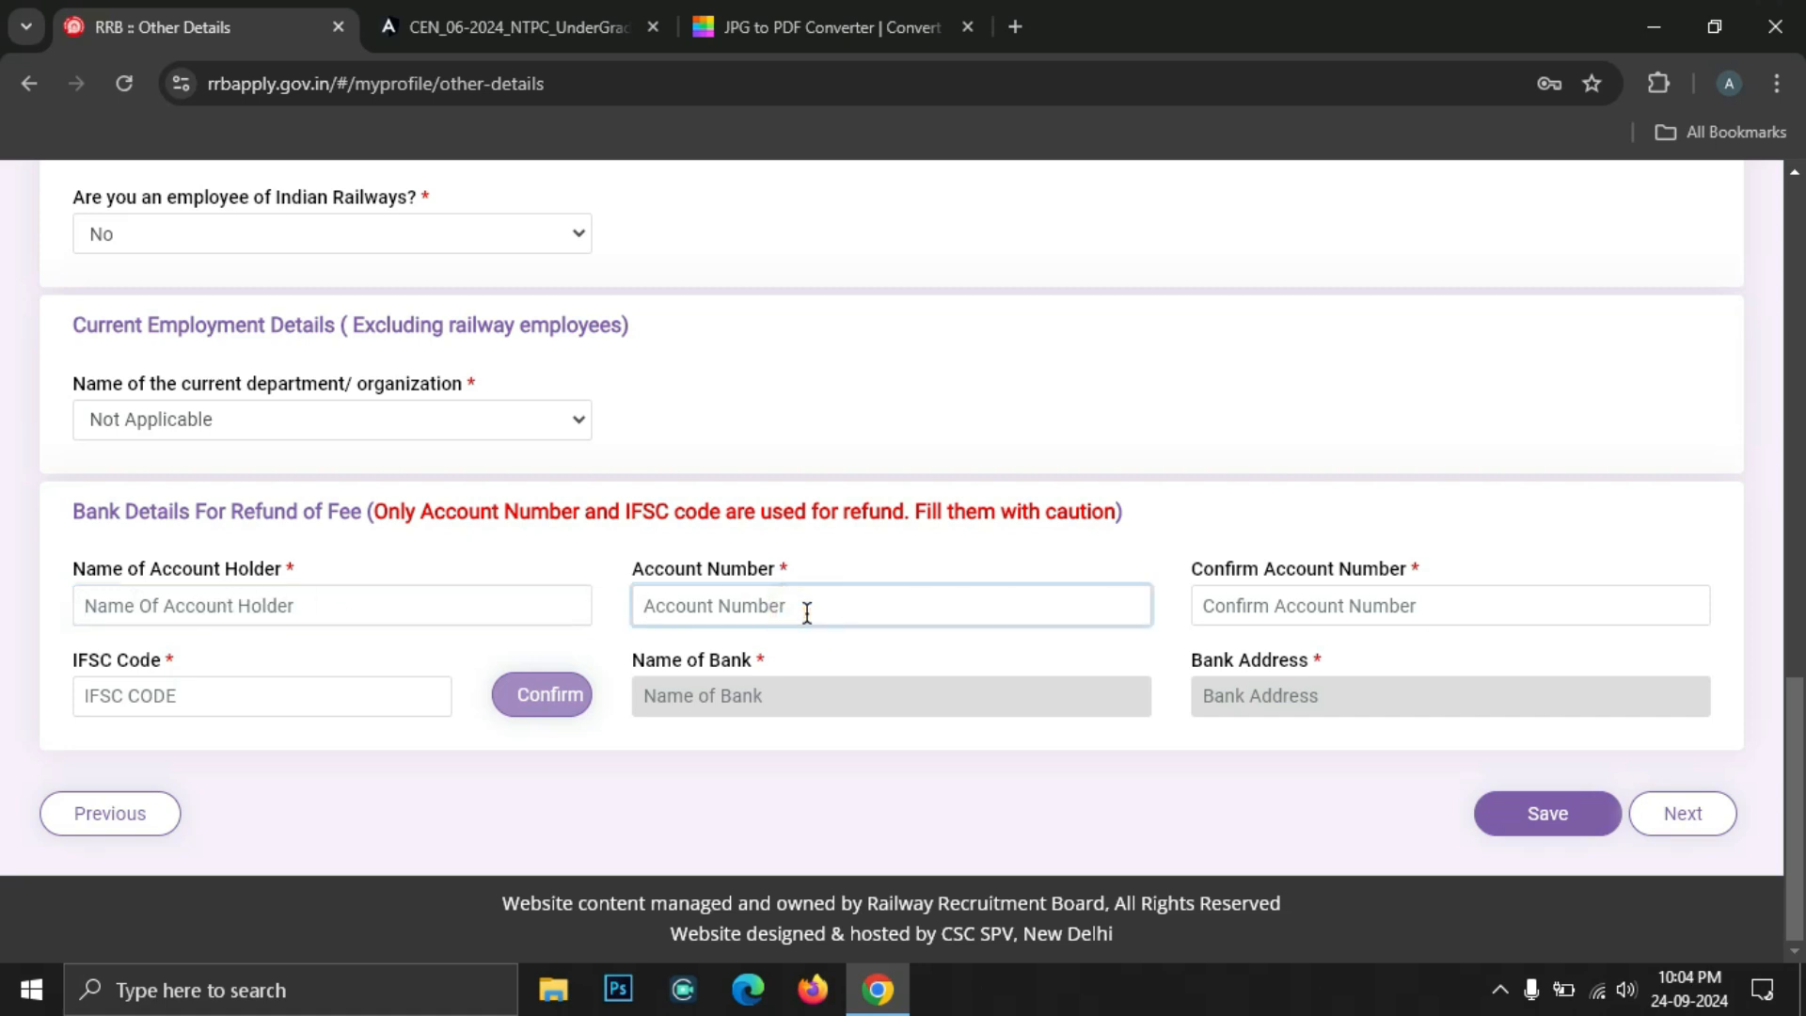
left_click(1314, 616)
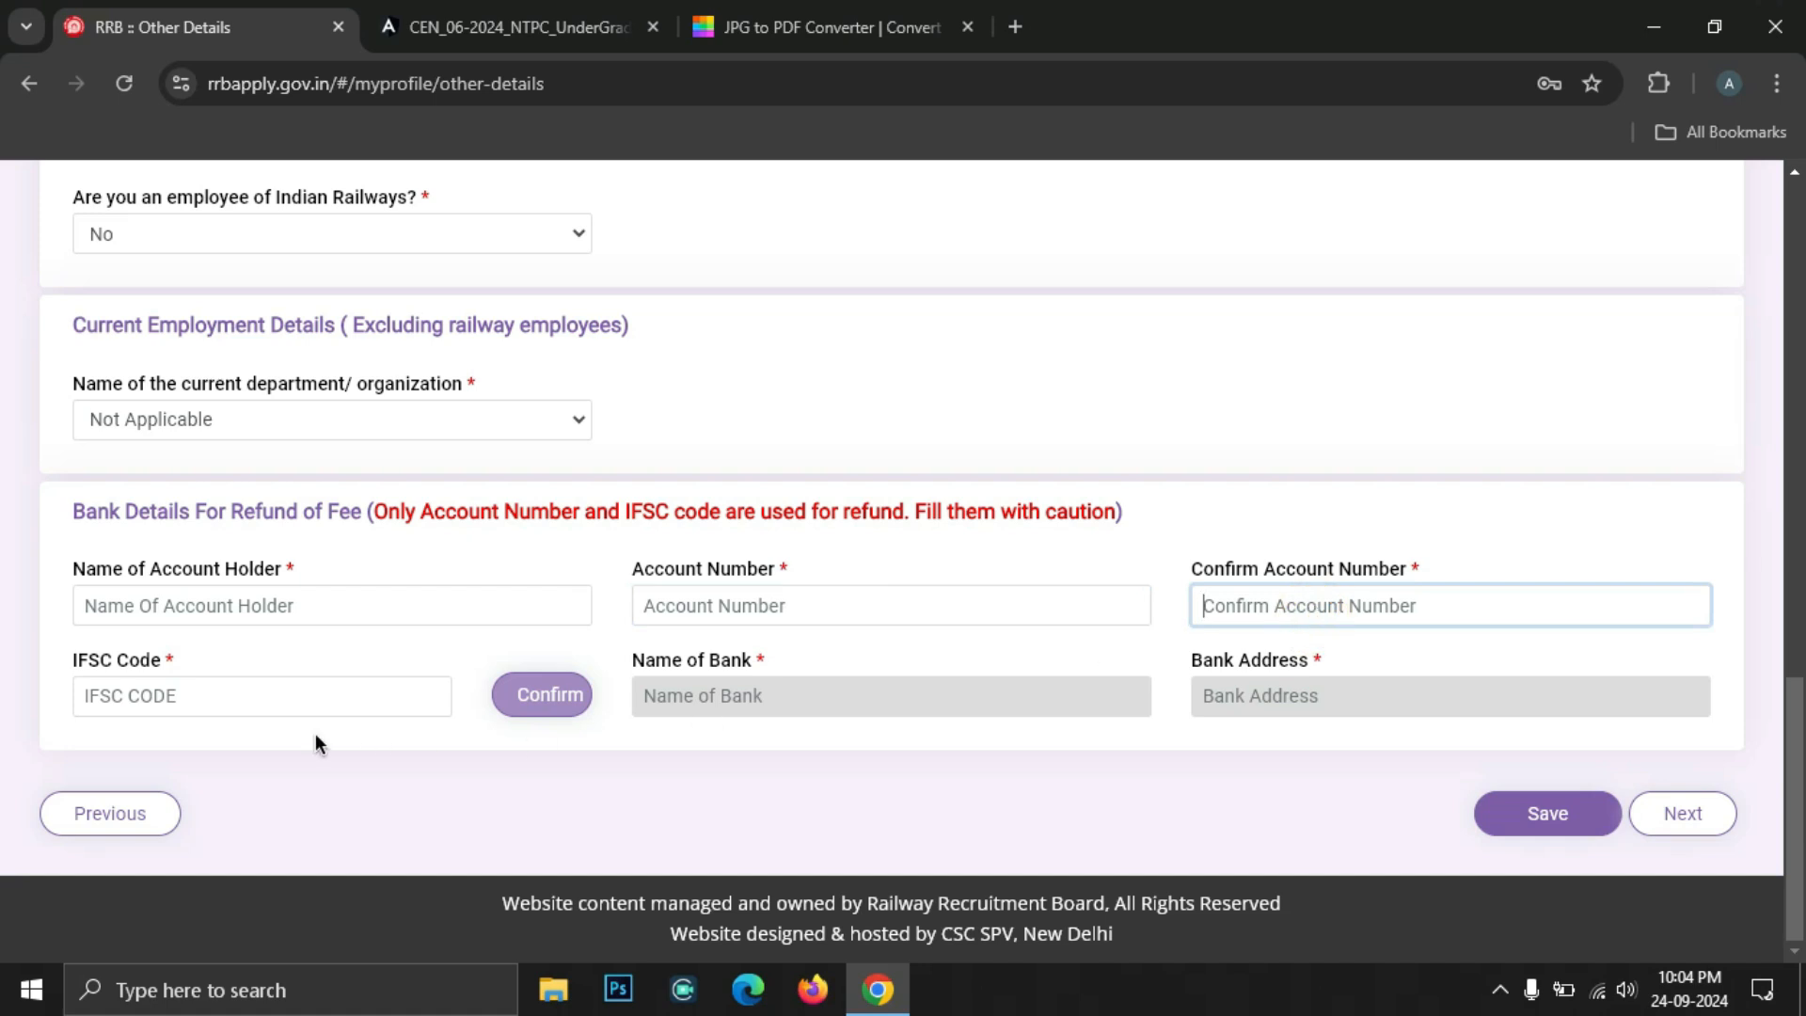
left_click(222, 707)
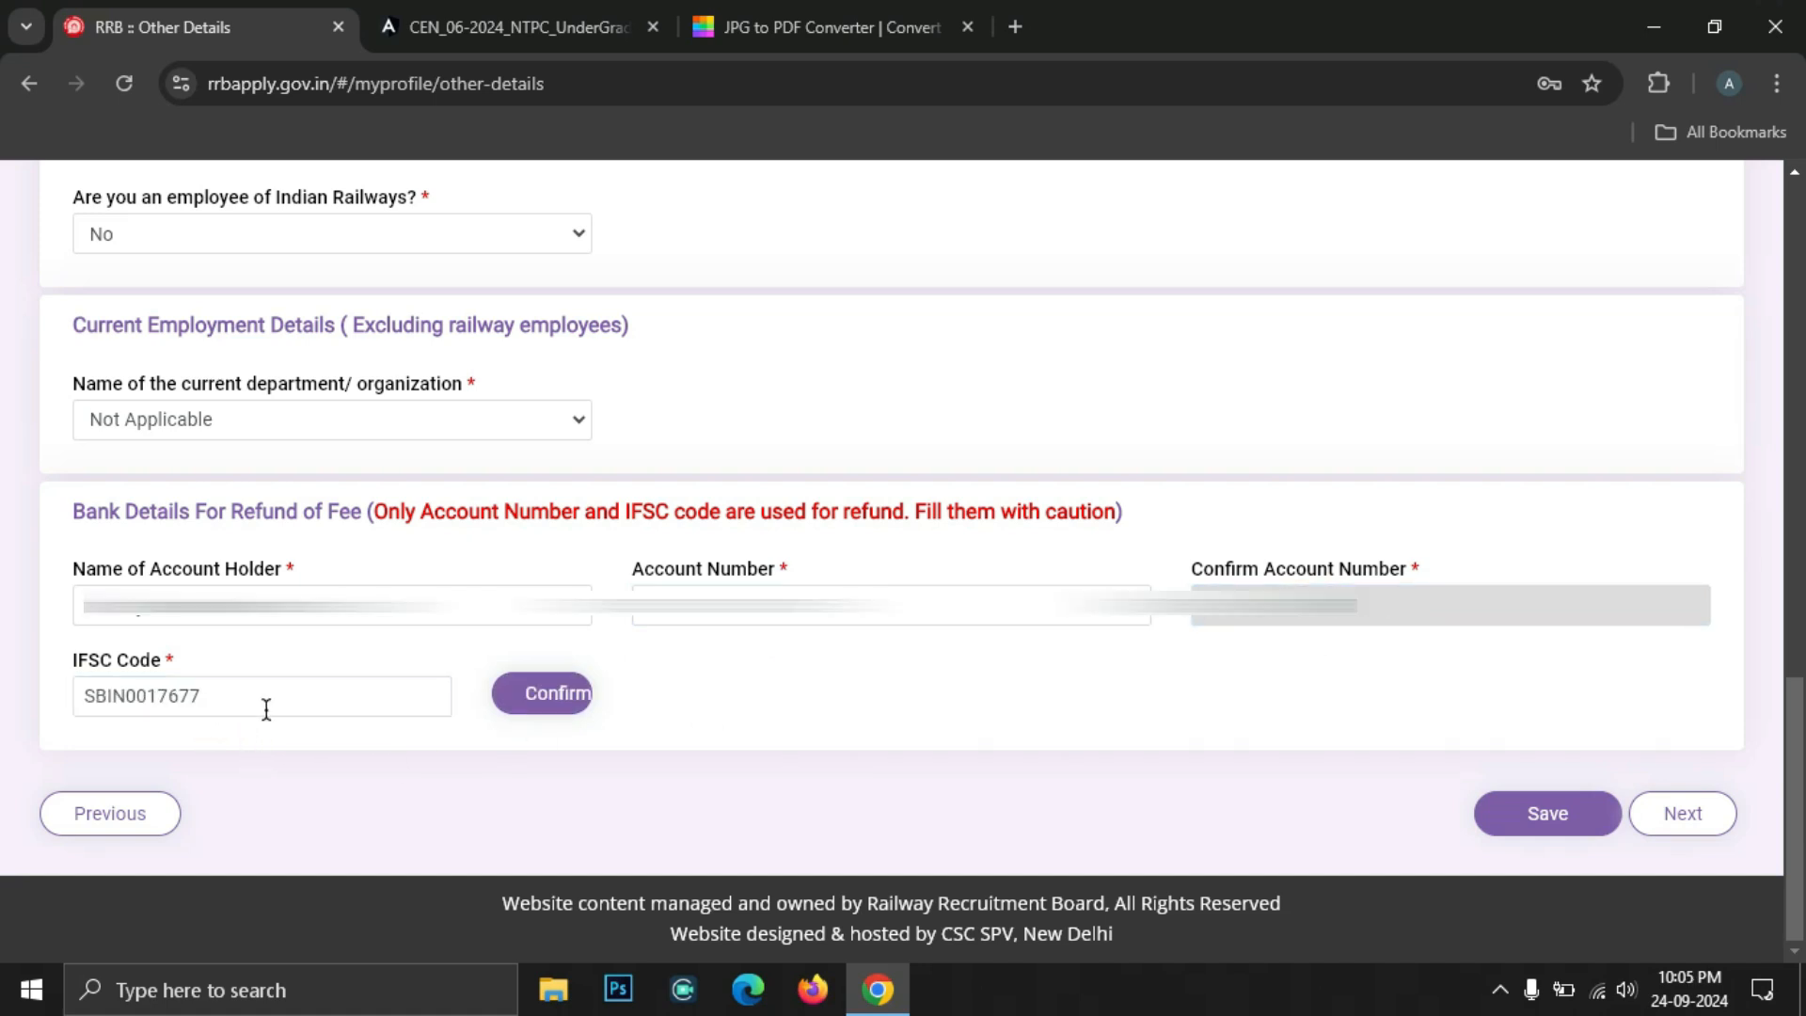
left_click(555, 695)
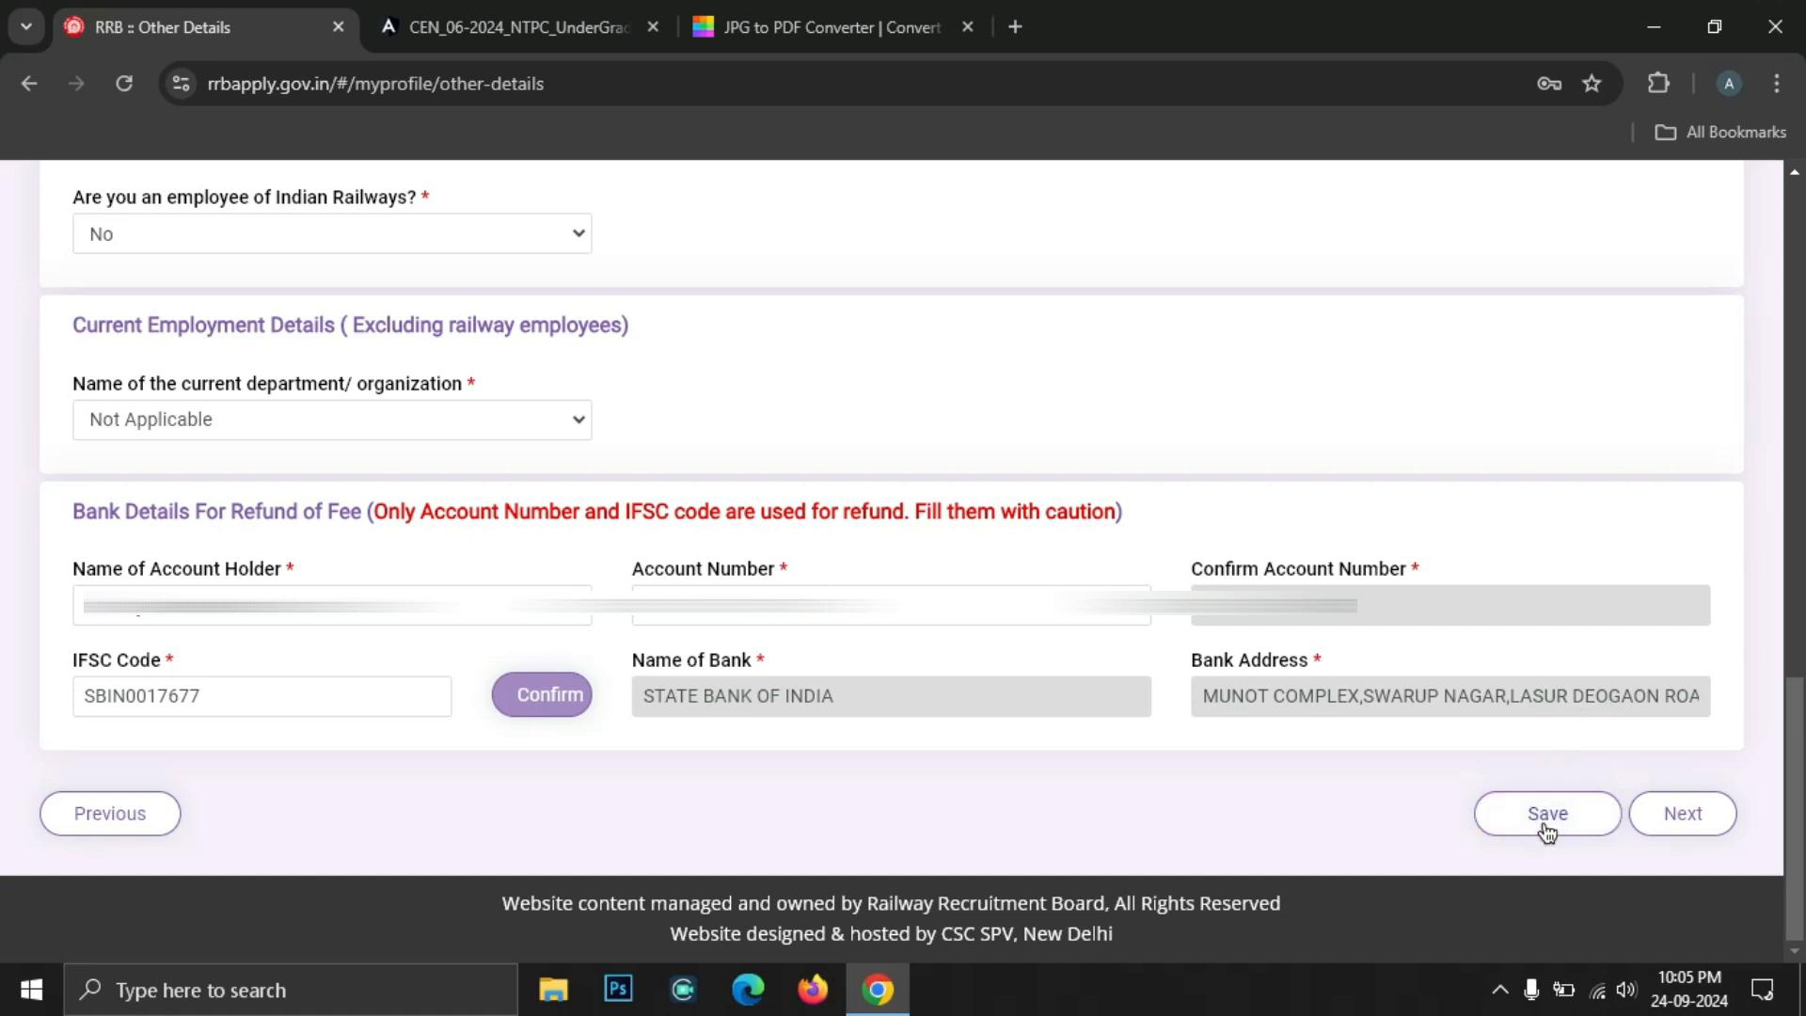
left_click(1547, 815)
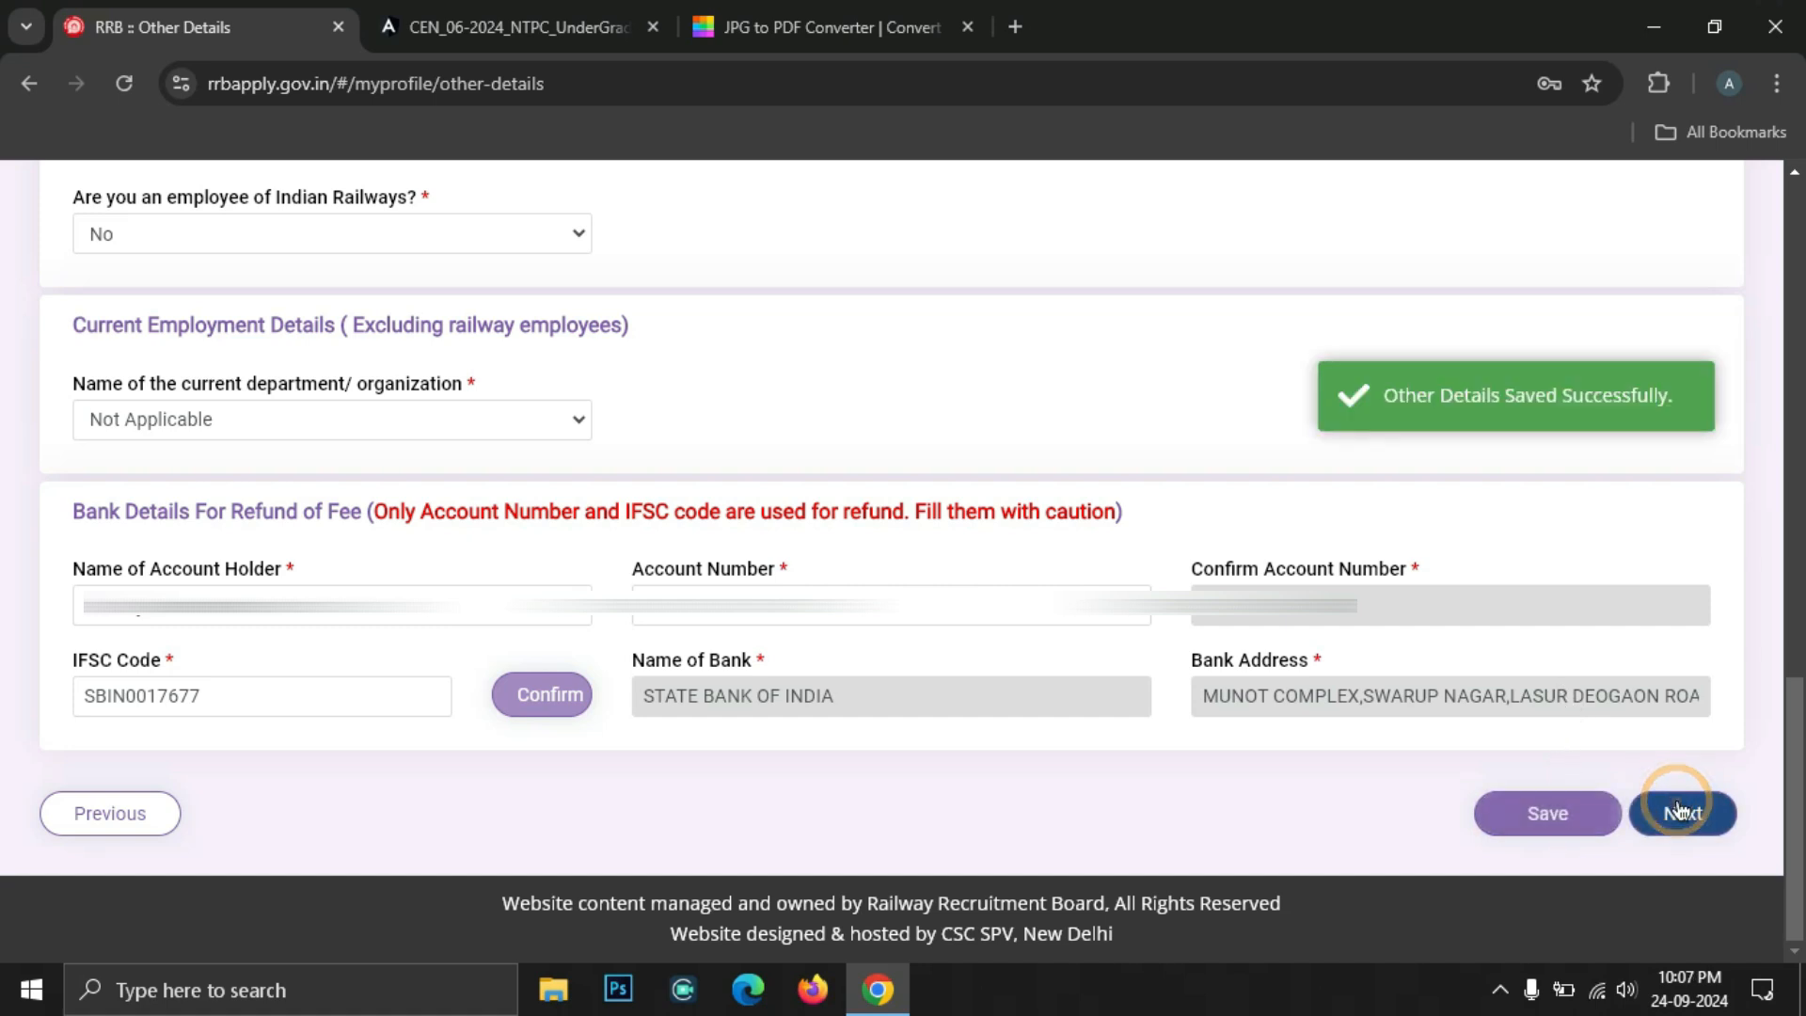
left_click(1683, 813)
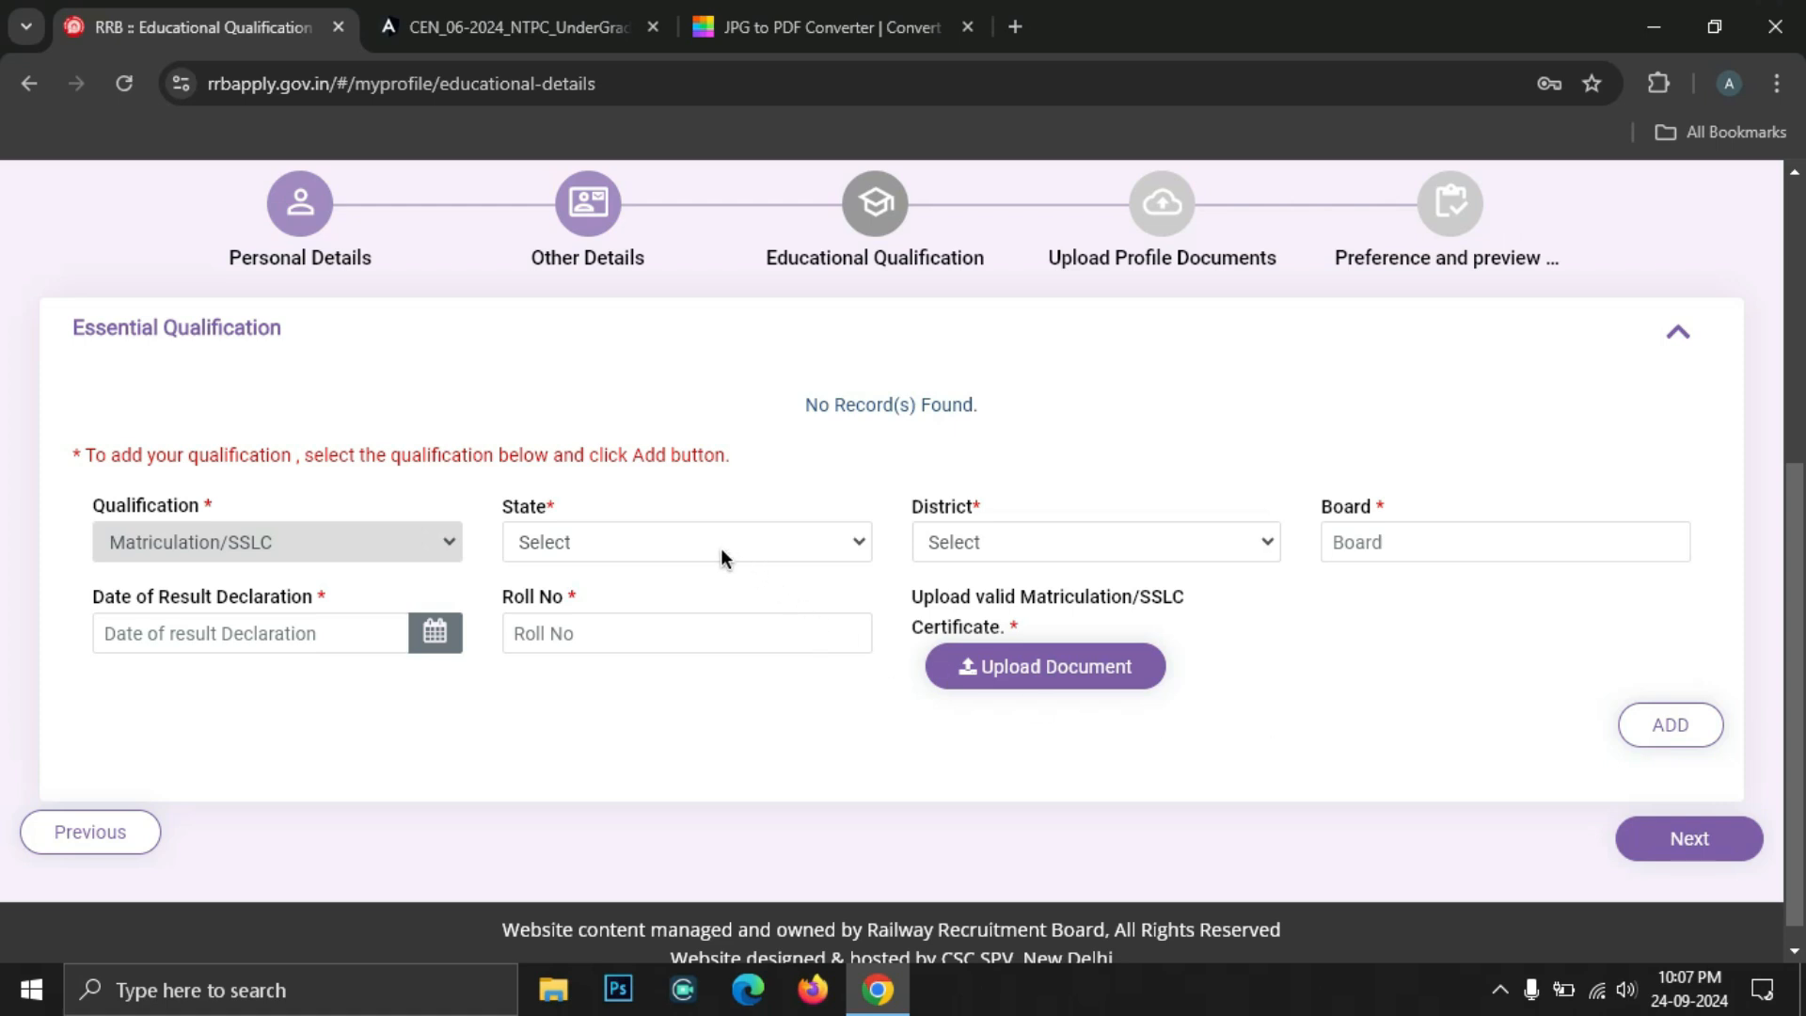
Set the matriculation state to MAHARASHTRA and the district to Aurangabad
left_click(583, 549)
scroll(607, 368, "down", 3)
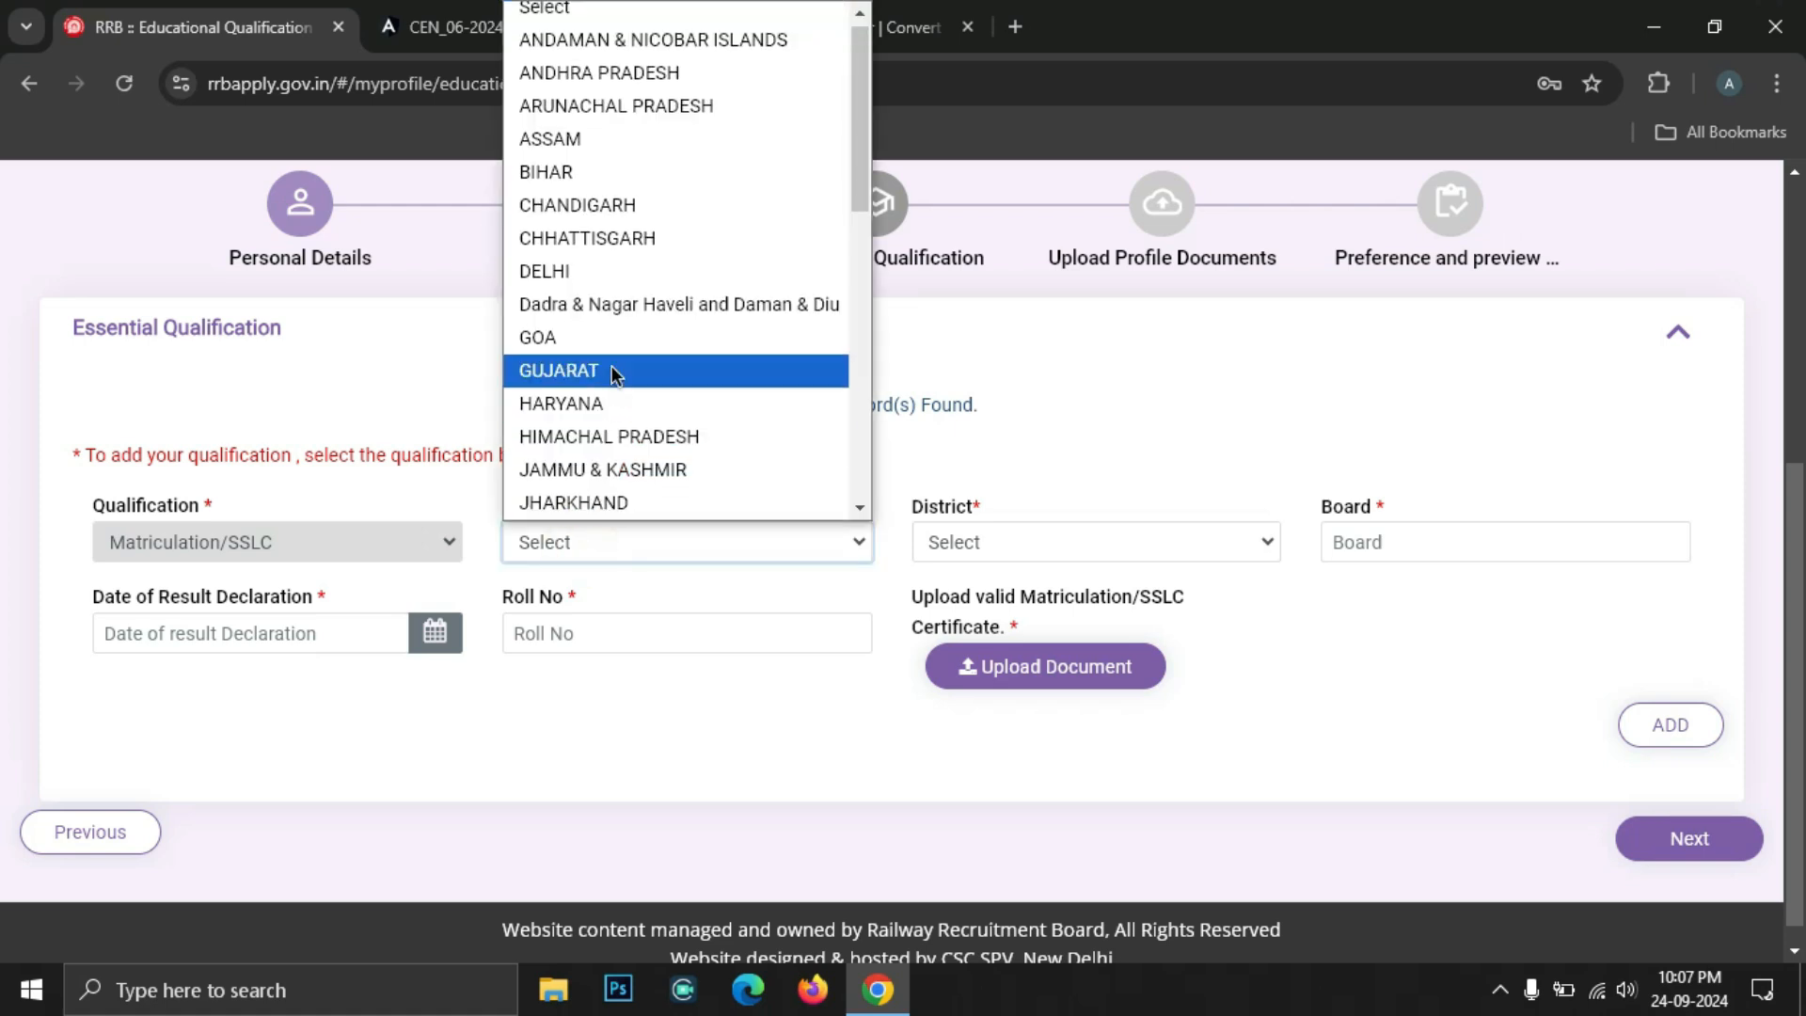
left_click(612, 396)
left_click(990, 556)
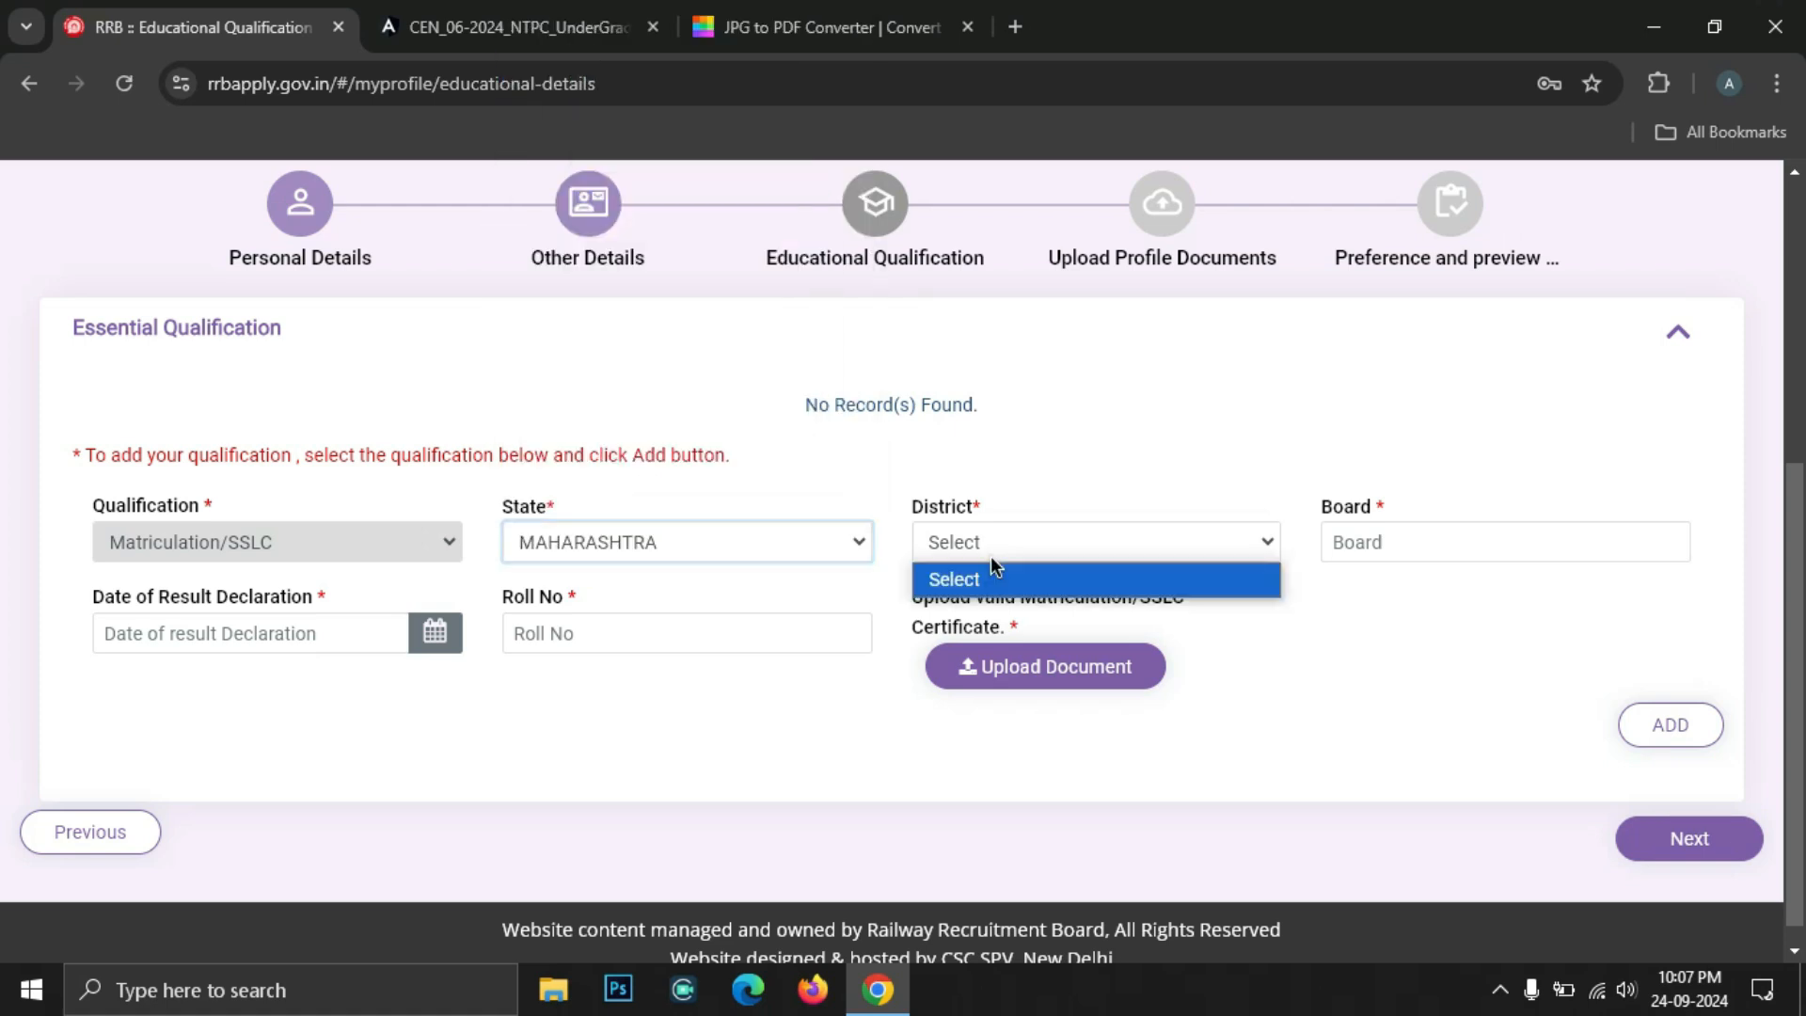
left_click(991, 556)
left_click(990, 556)
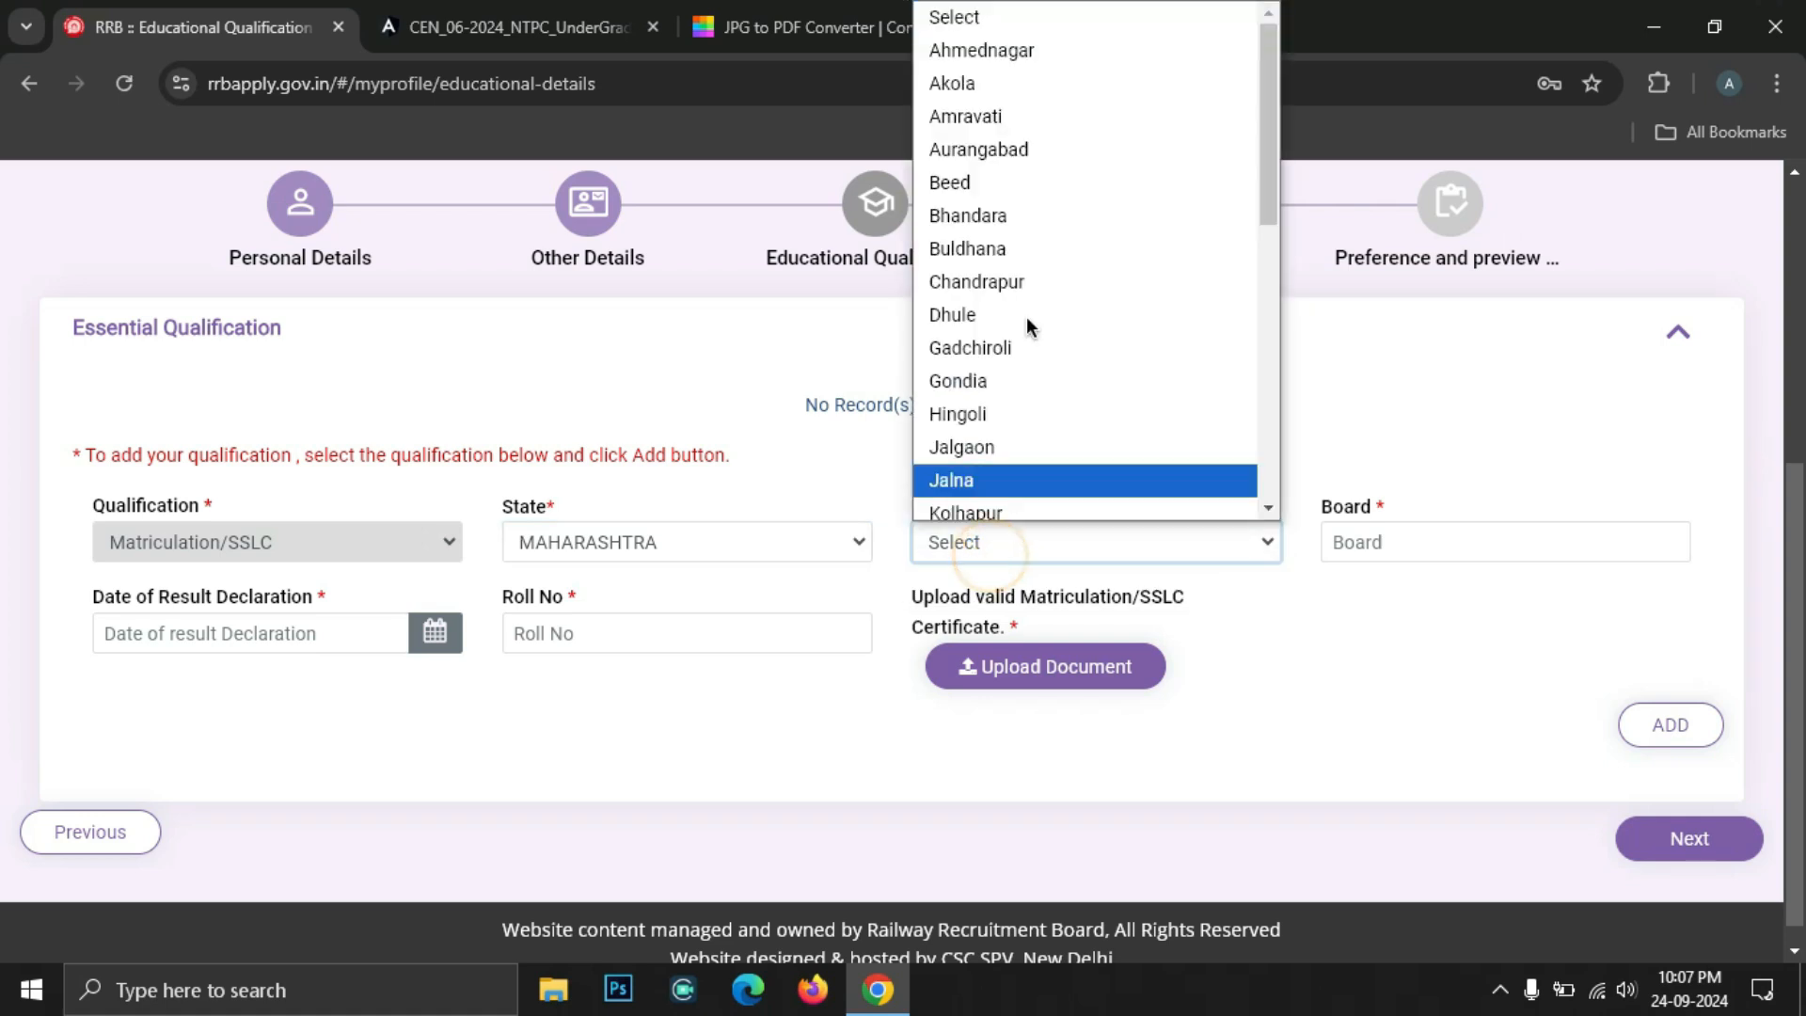
left_click(1031, 150)
Start the board name, open the result-date calendar, then open a new browser tab
left_click(1361, 550)
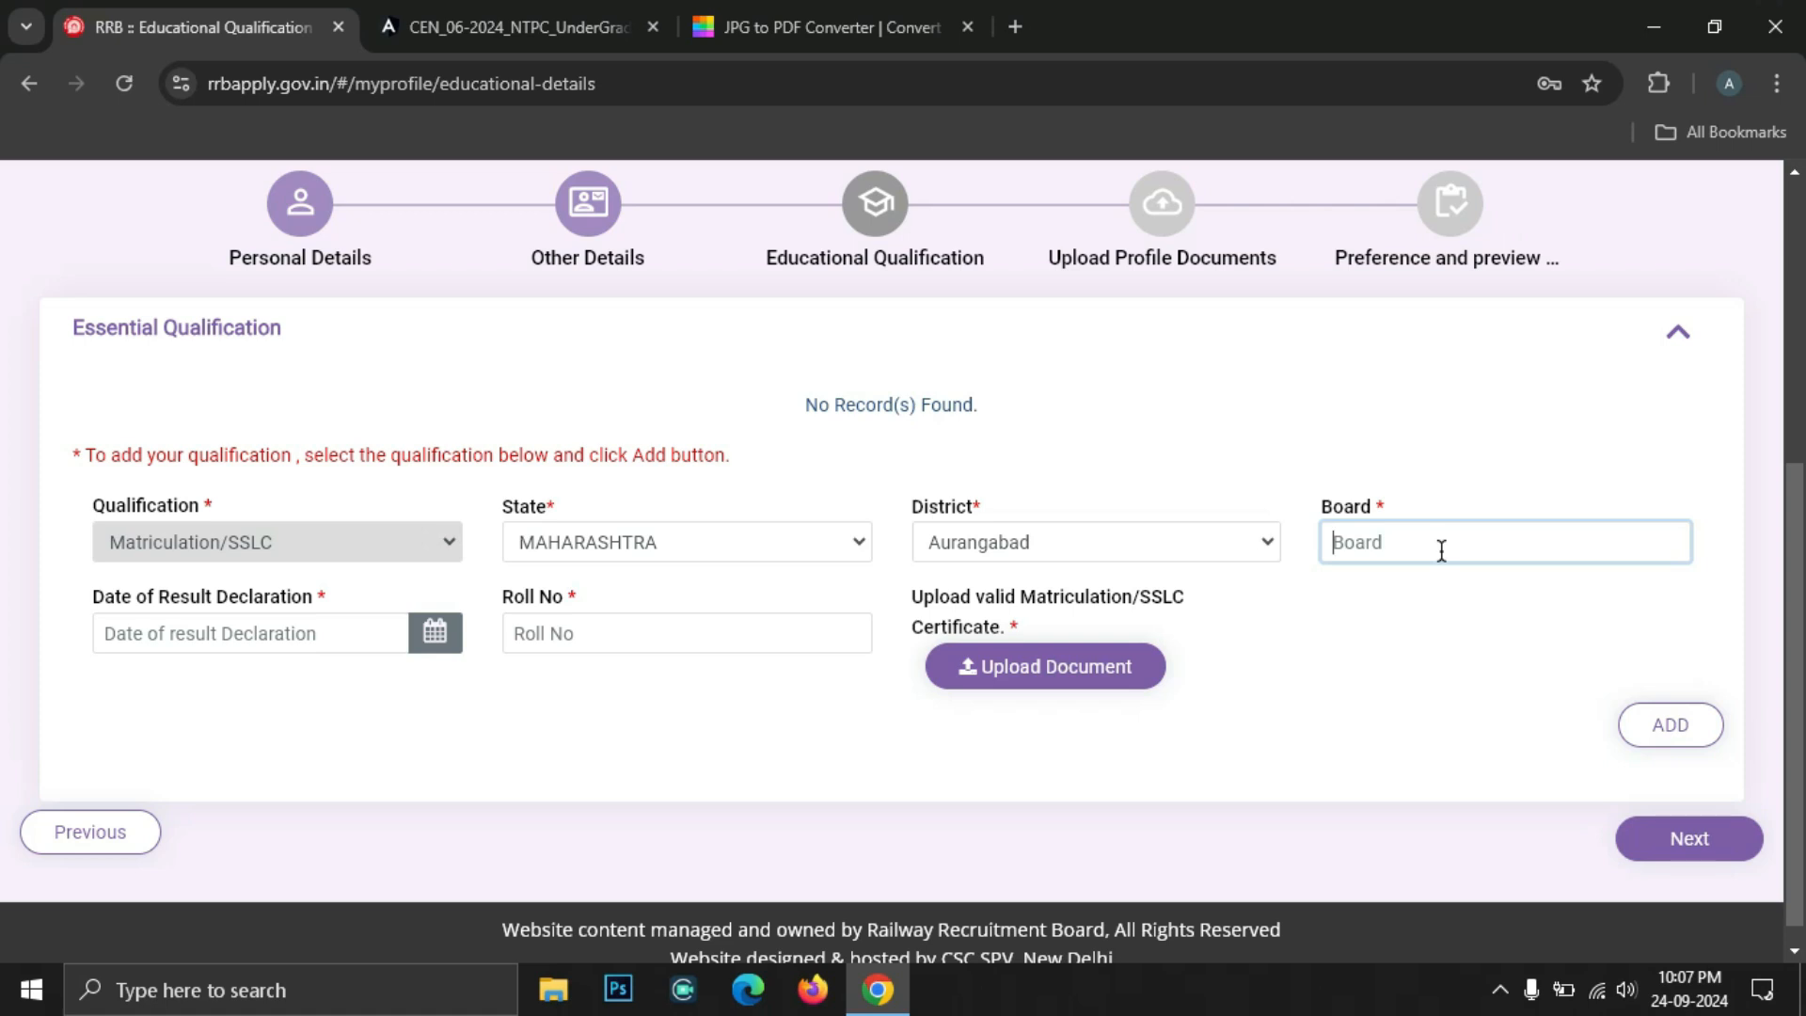
type("I")
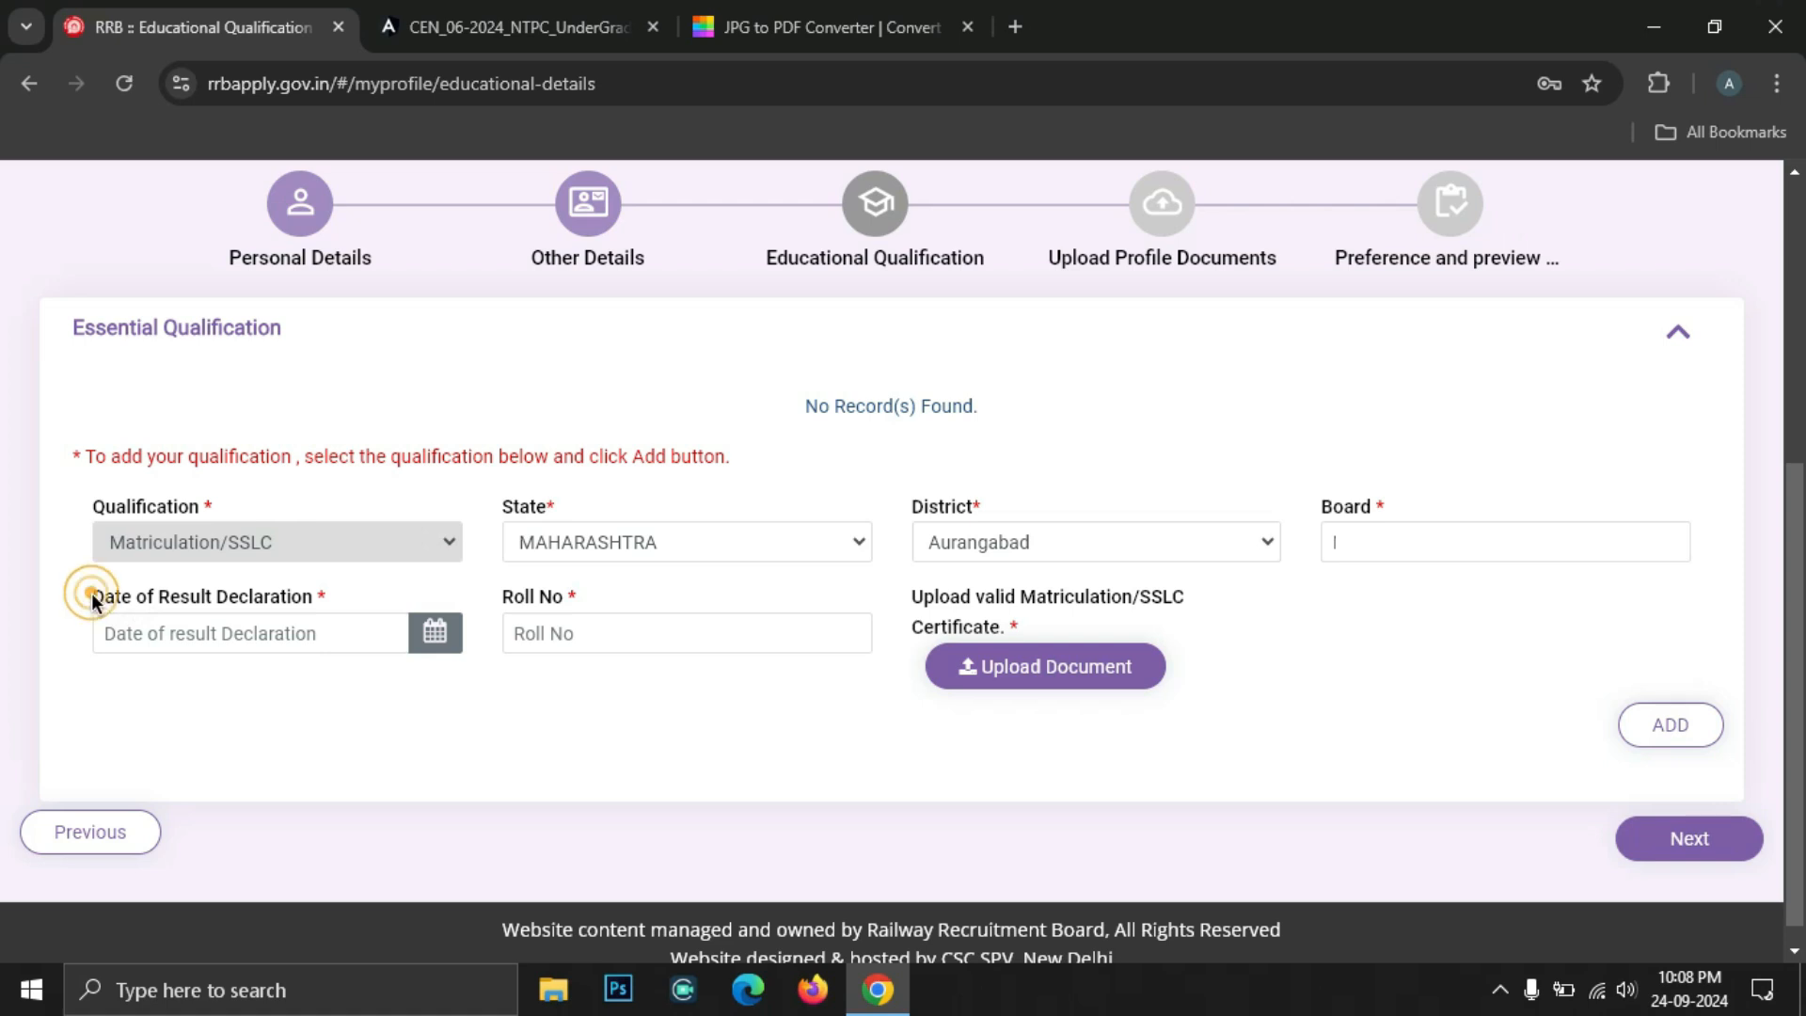
left_click_drag(93, 598, 233, 603)
left_click(348, 647)
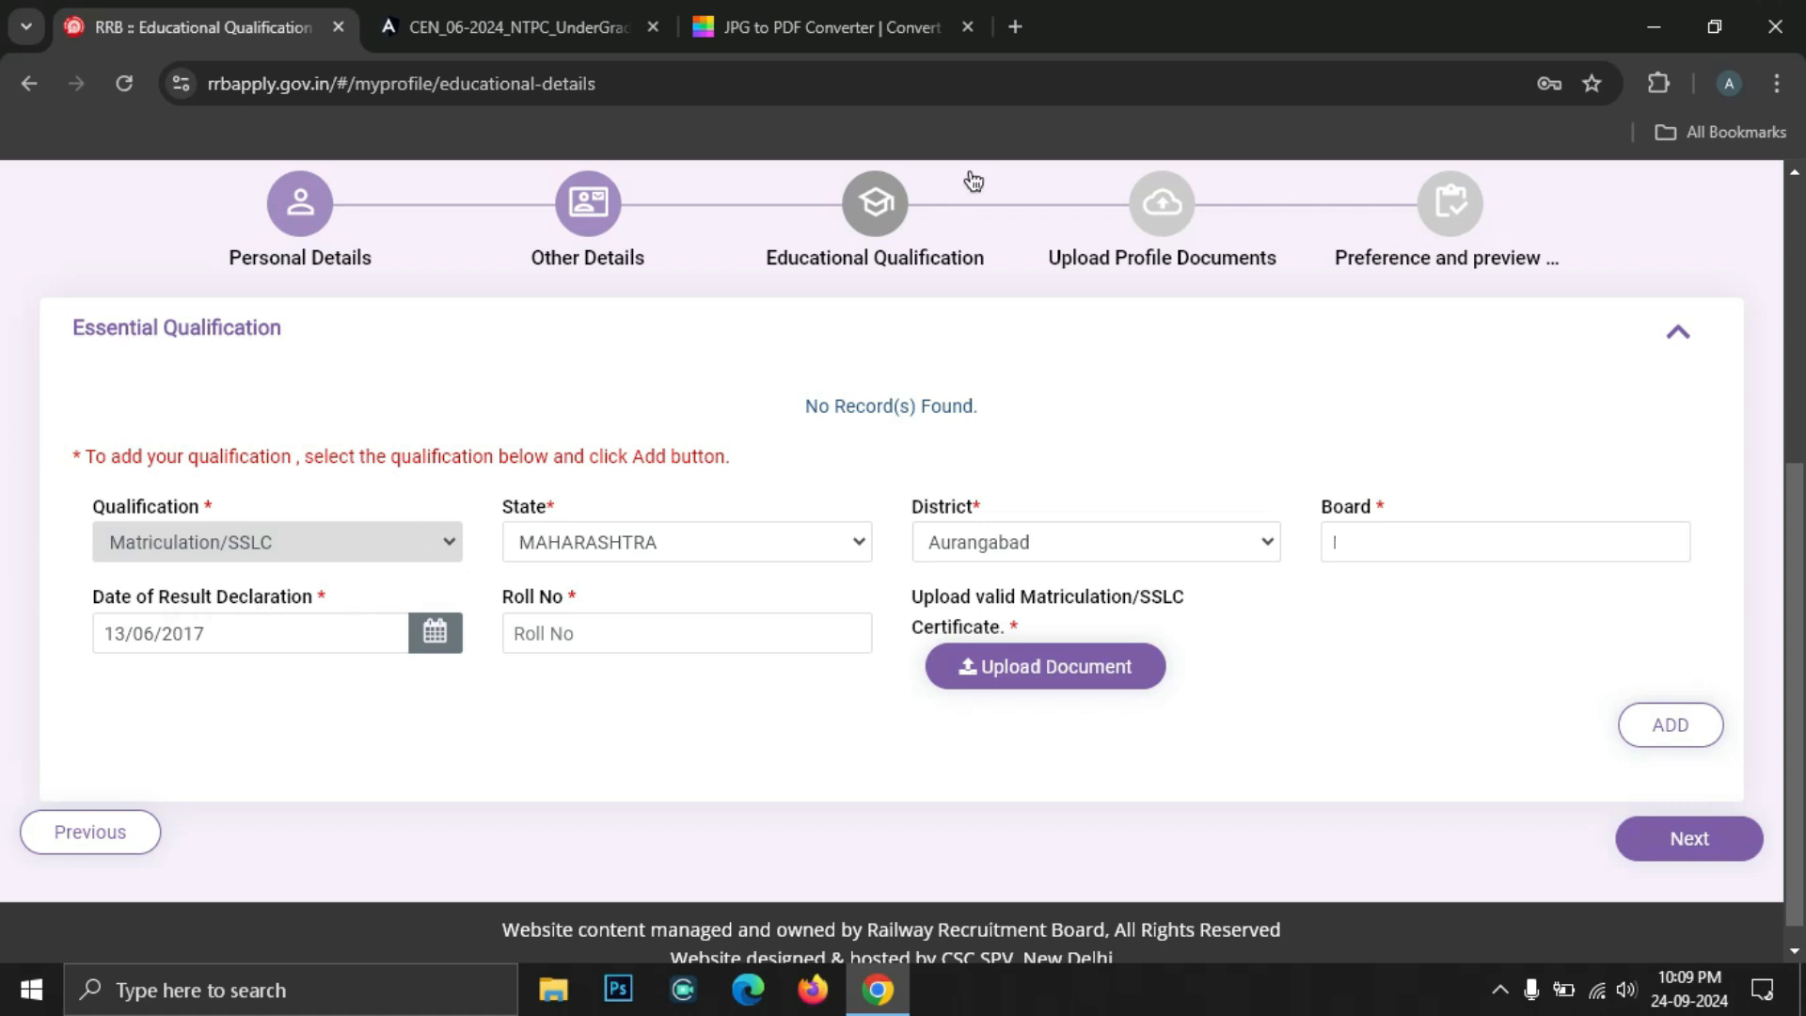
left_click(1015, 26)
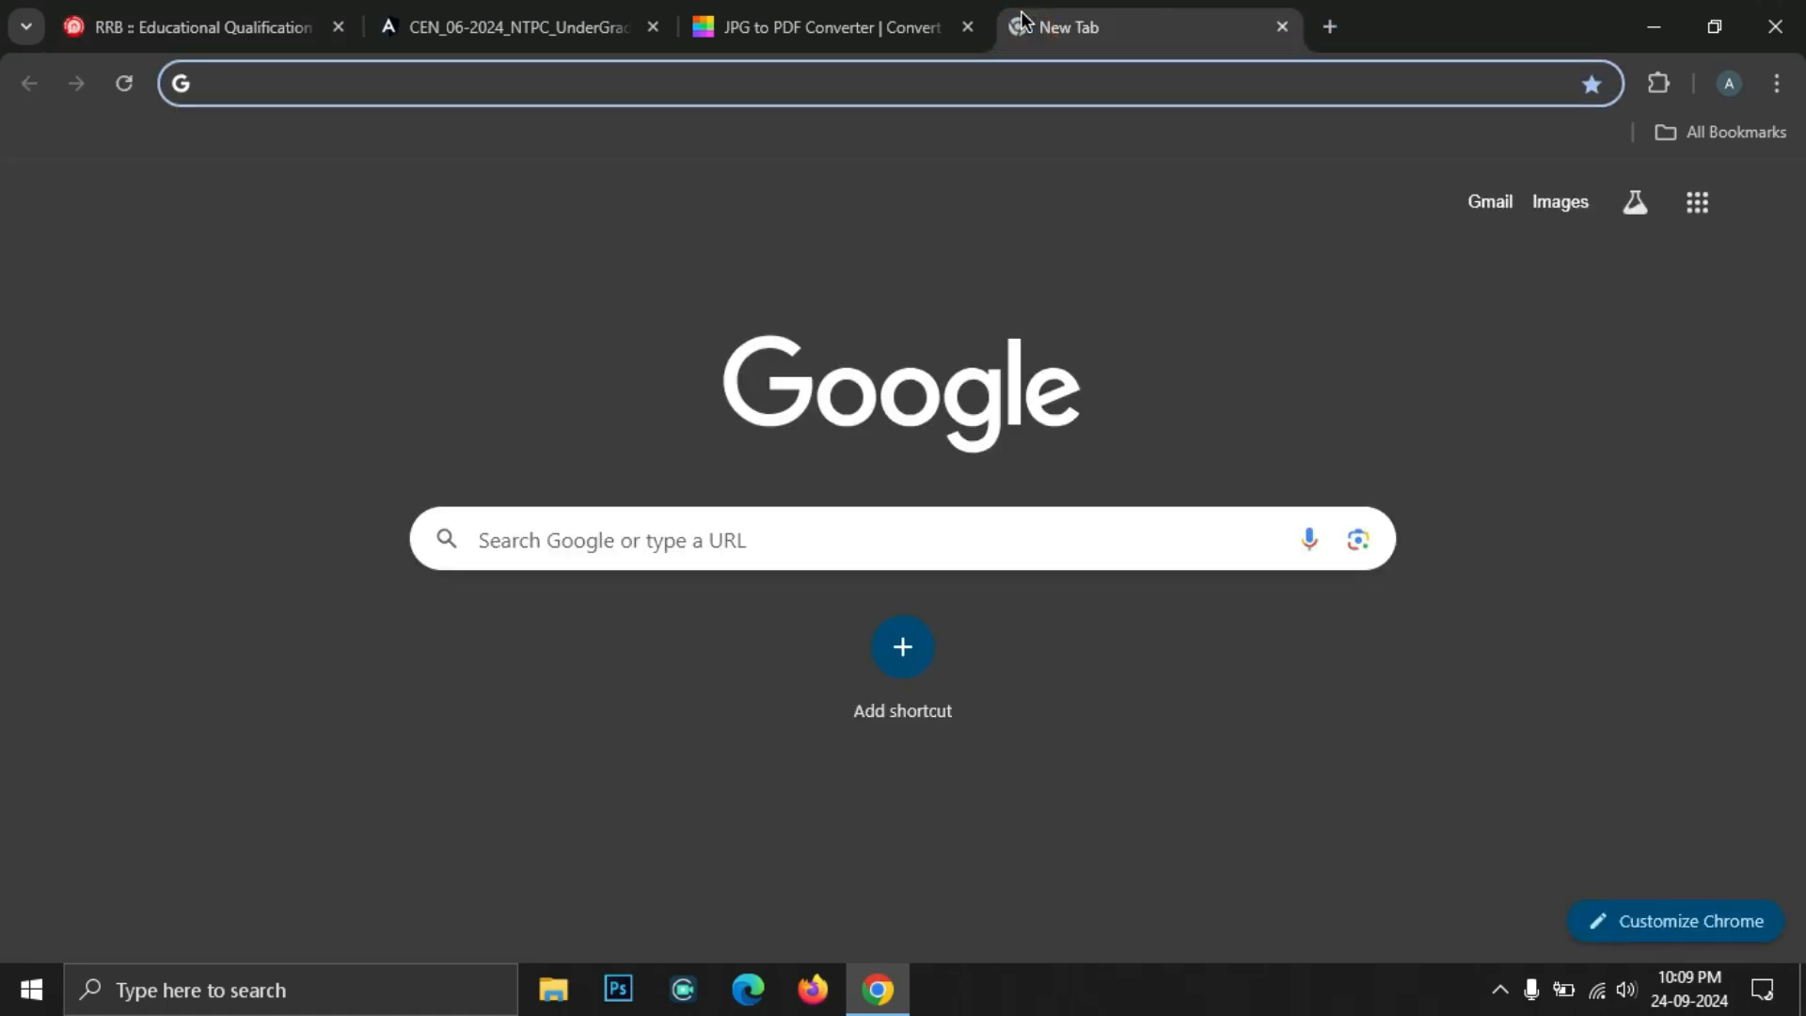
Search Google for 'ssc result date 2017 maharashtra board'
type("ssc result date 2017 maharashtra board")
key("Return")
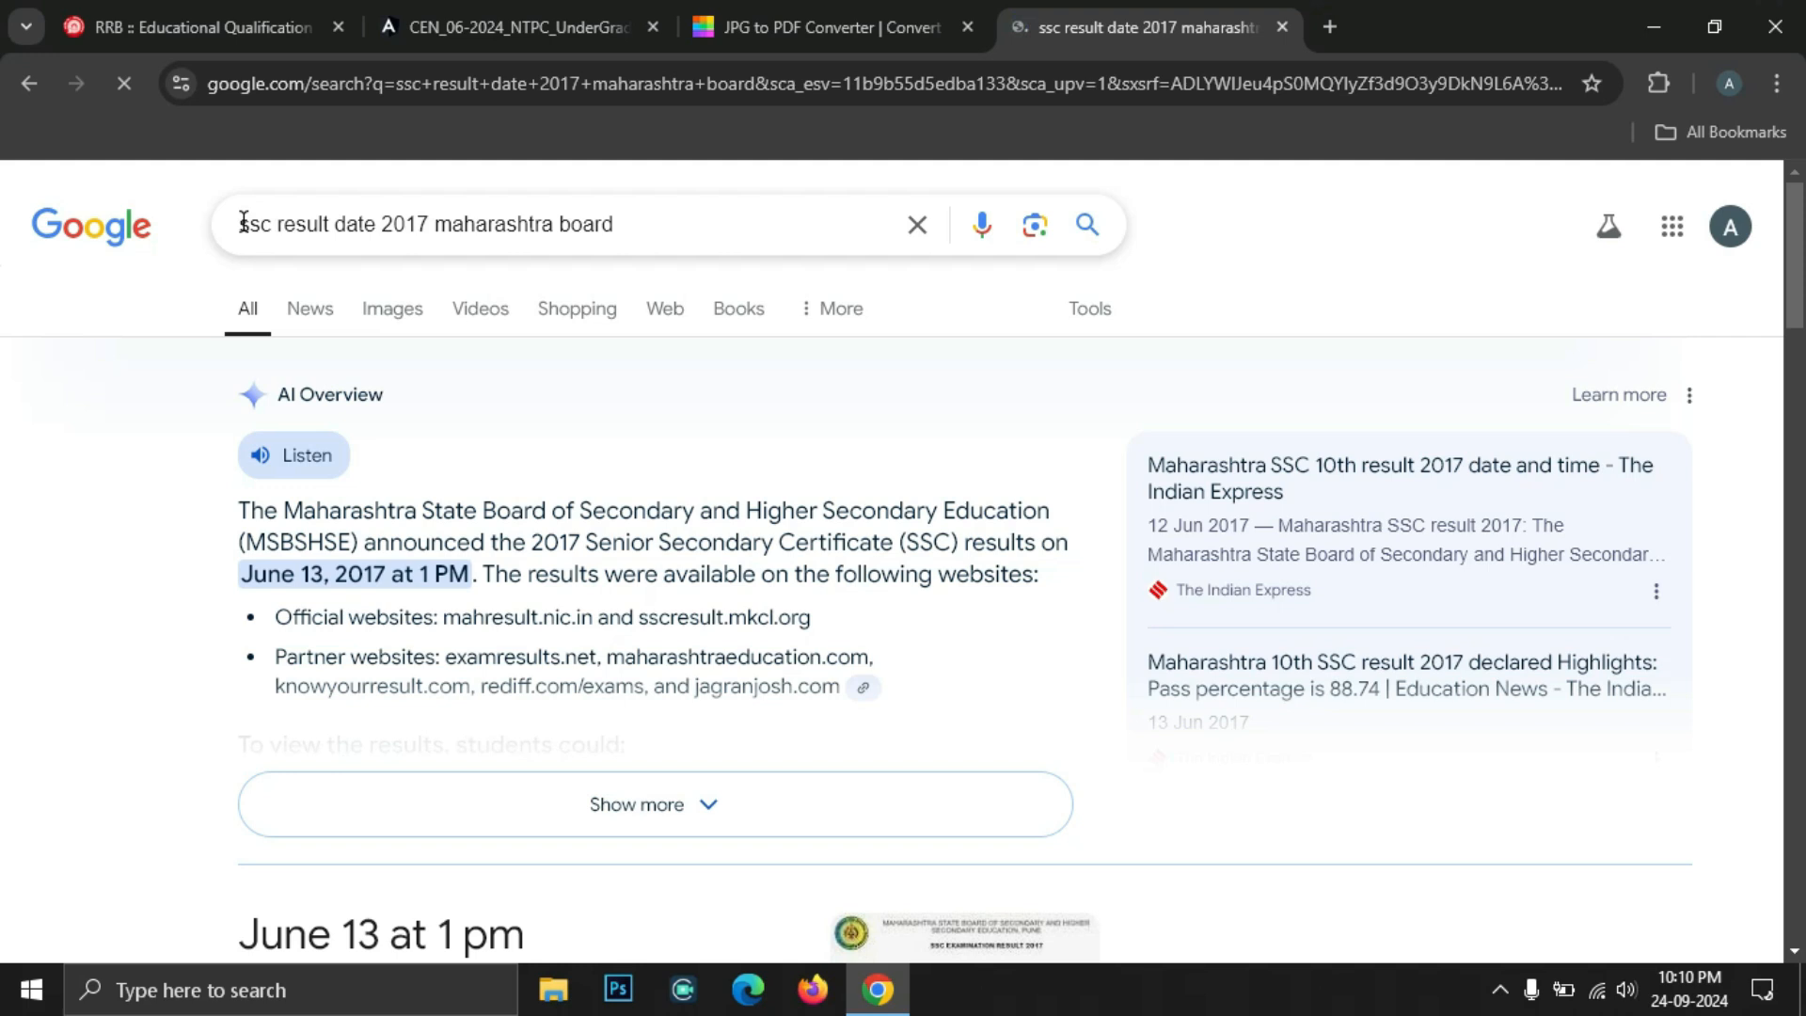
left_click_drag(241, 226, 394, 235)
left_click(393, 233)
double_click(407, 228)
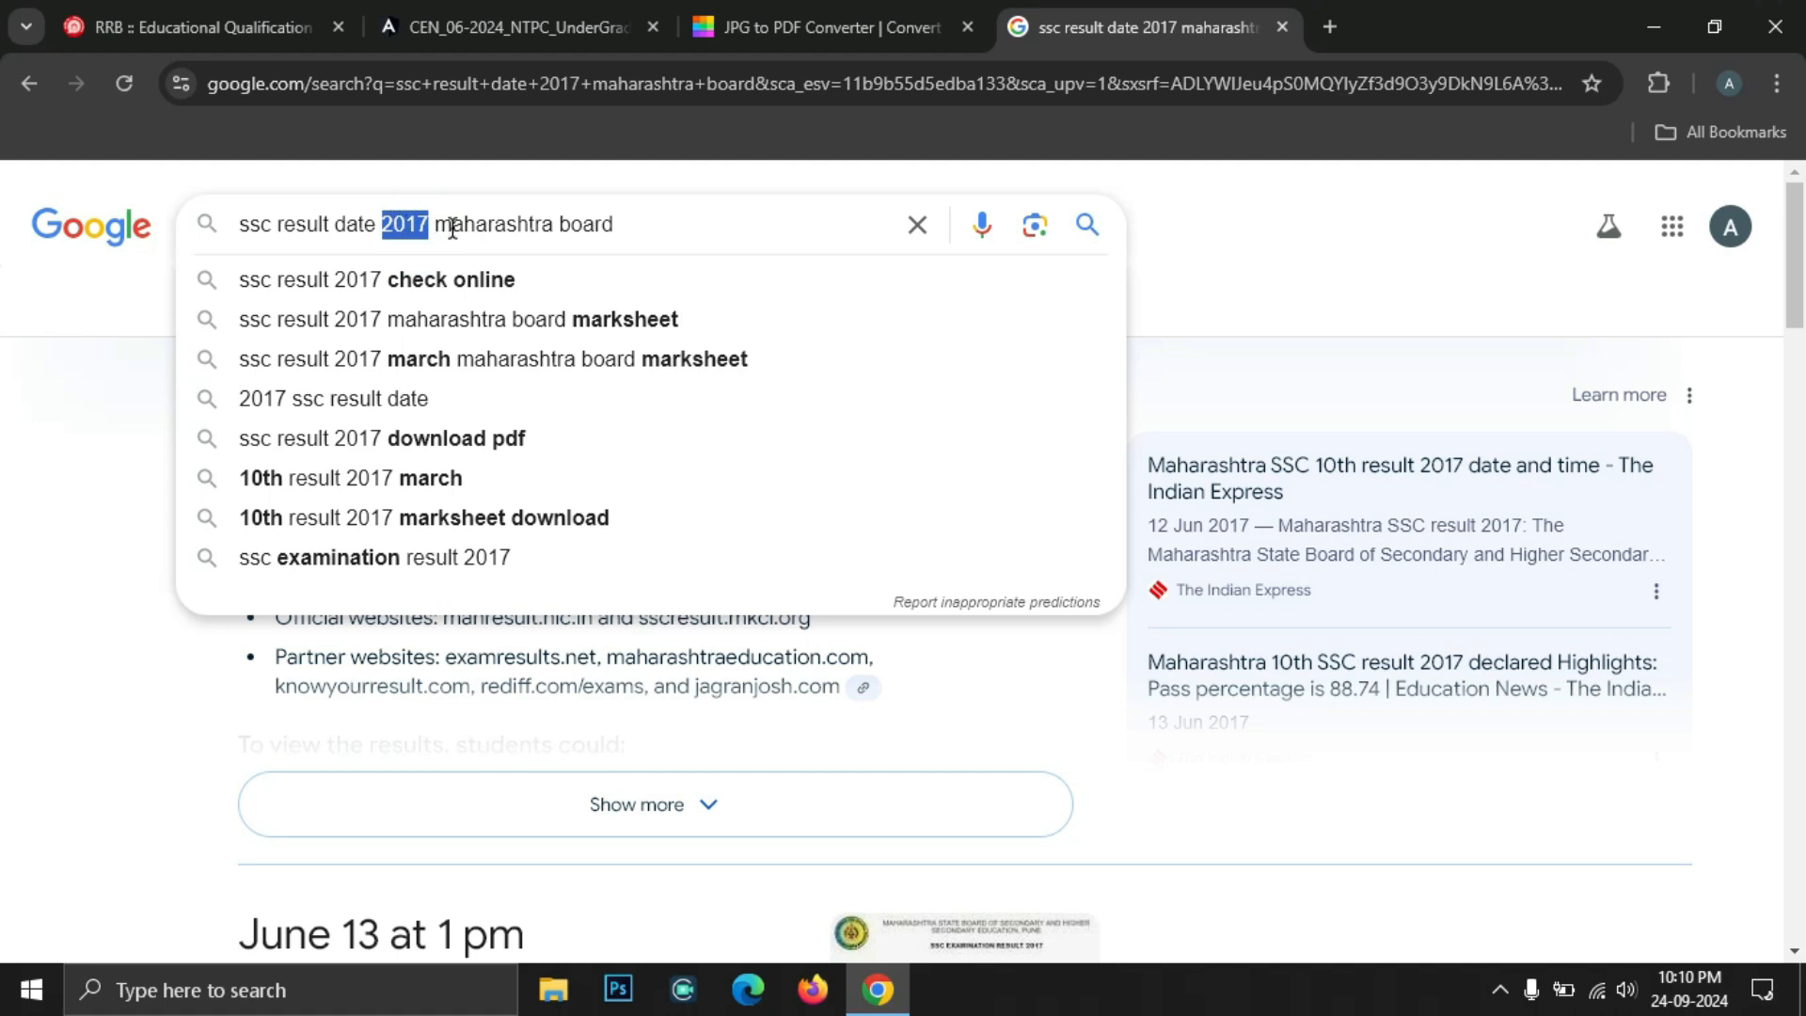
left_click(1203, 252)
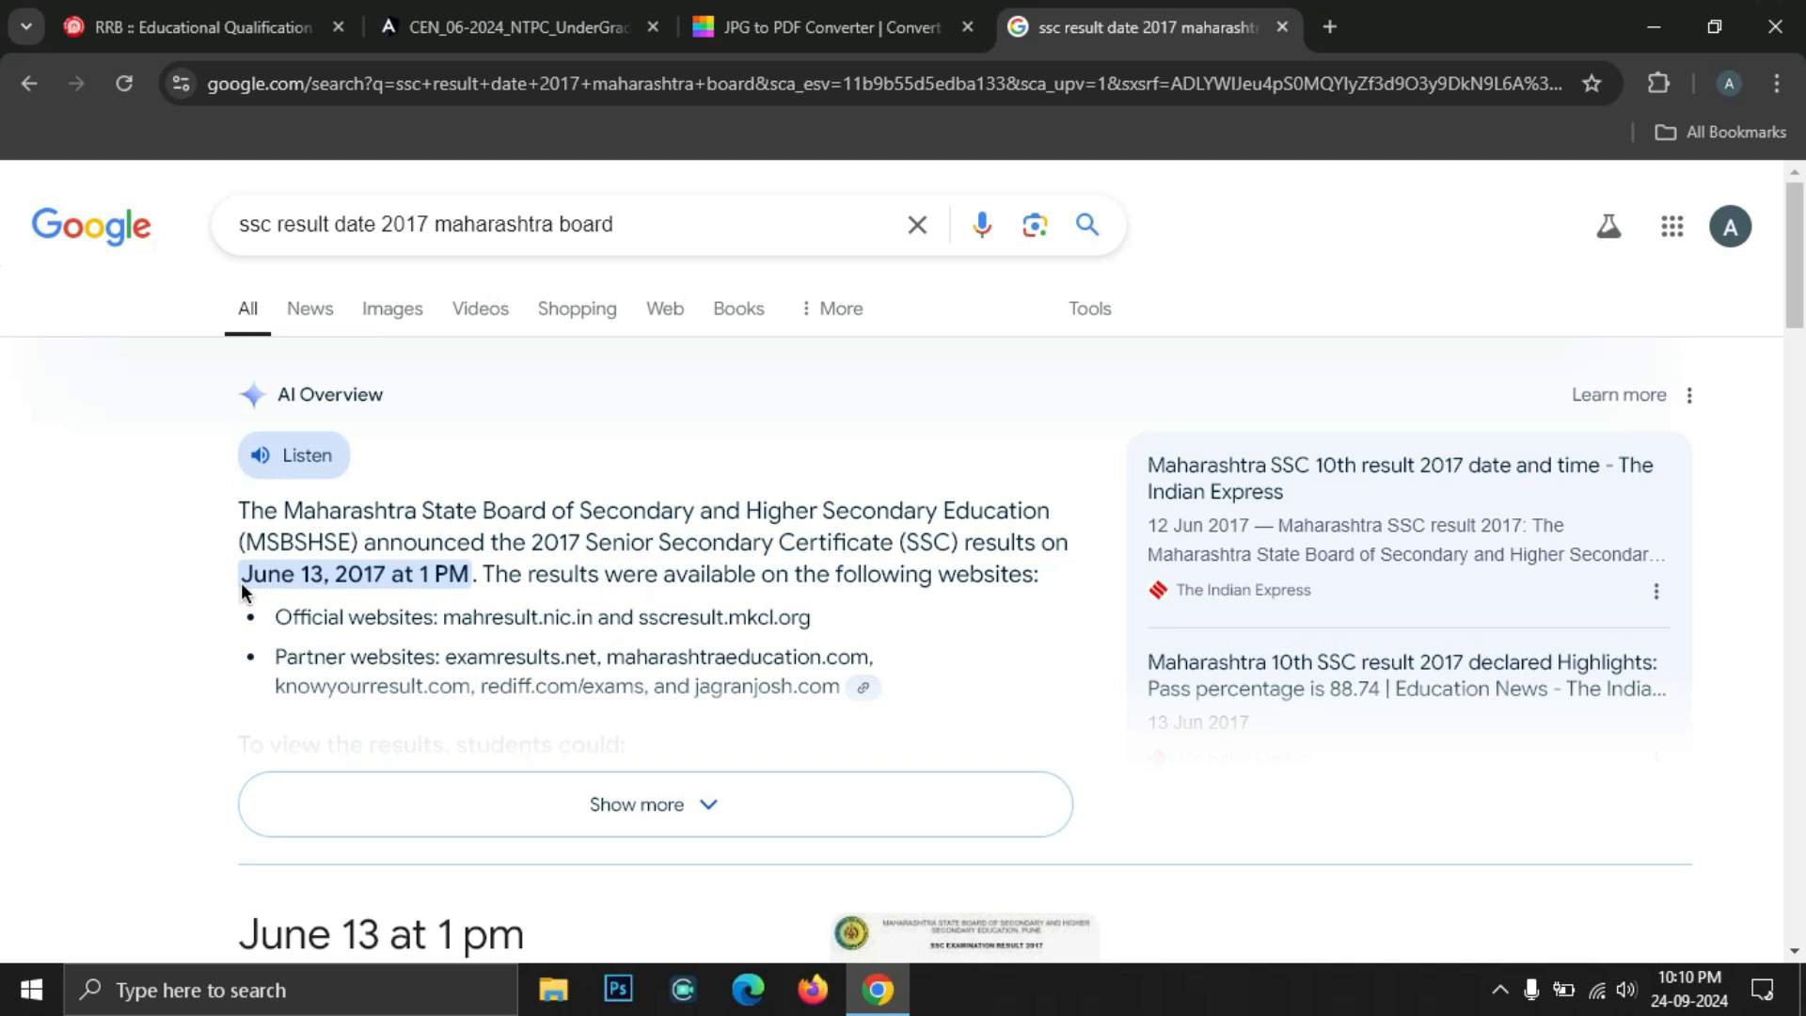
Note the June 13, 2017 result date and return to the form's roll number field
left_click_drag(253, 574, 387, 574)
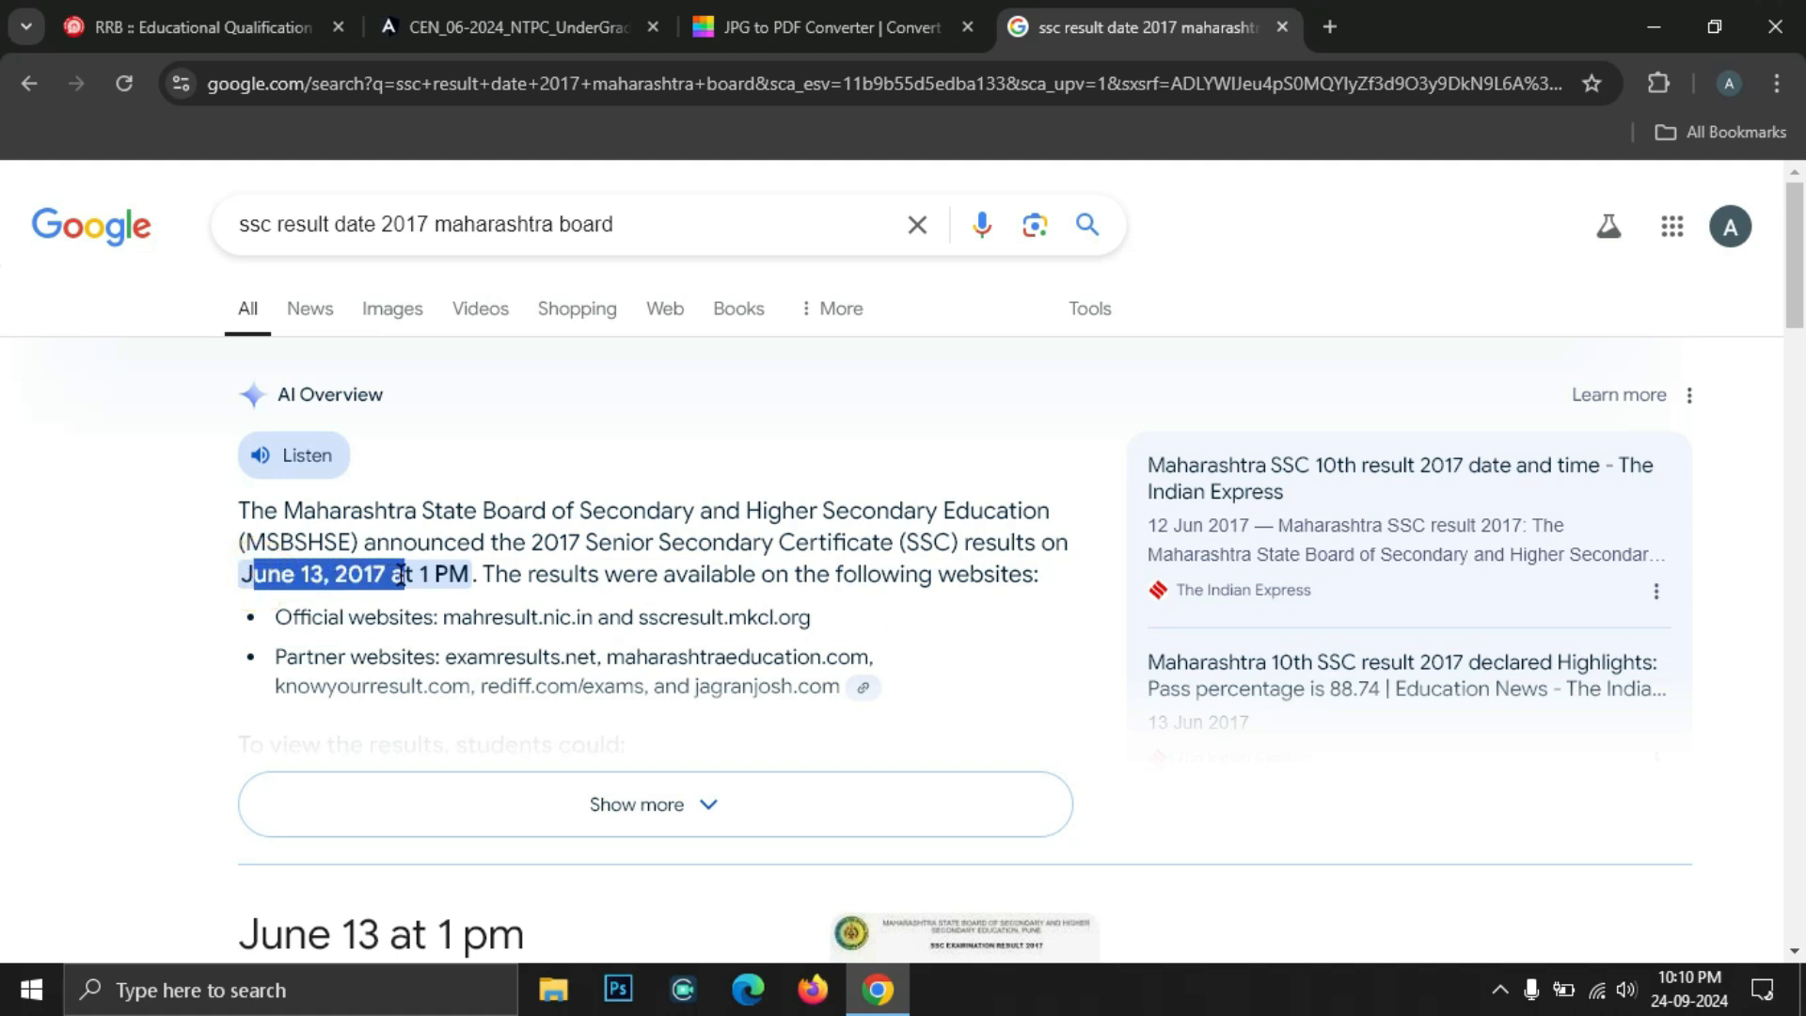
left_click(392, 574)
key("ctrl+1")
left_click(639, 640)
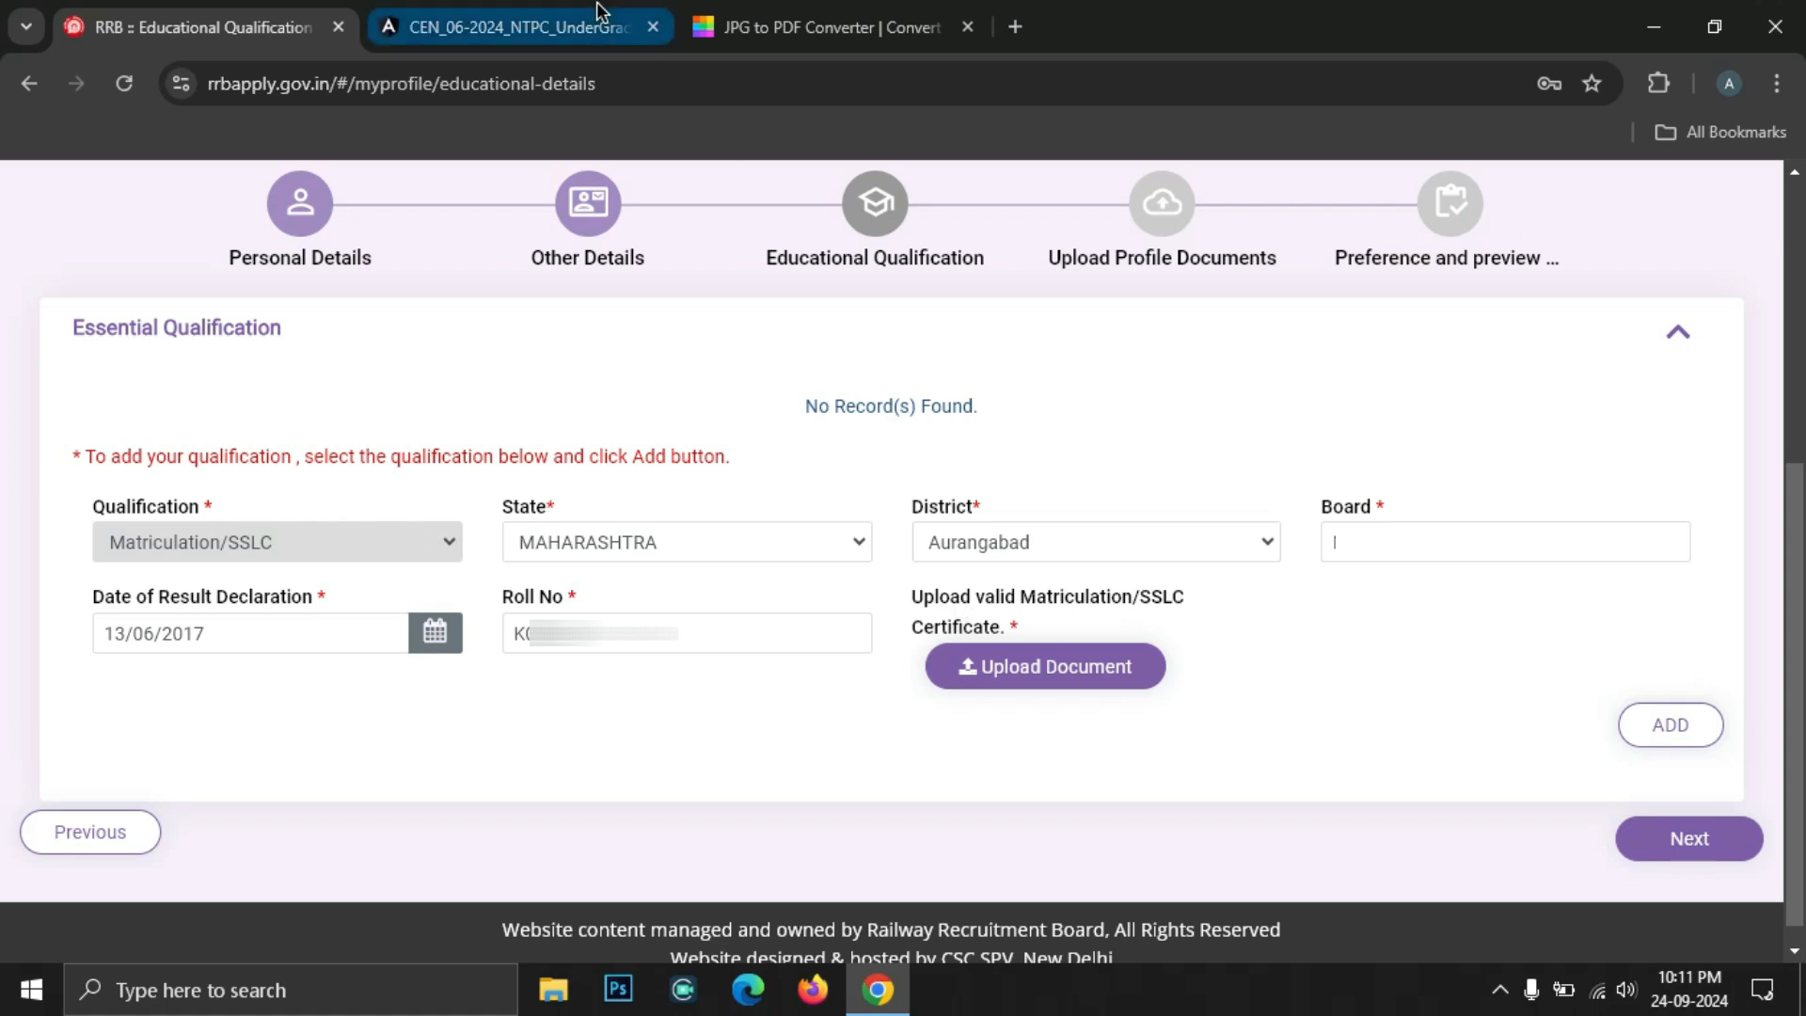
Convert the 10TH MARKSHEET JPG to PDF in Smallpdf and download the result
left_click(811, 36)
left_click(411, 86)
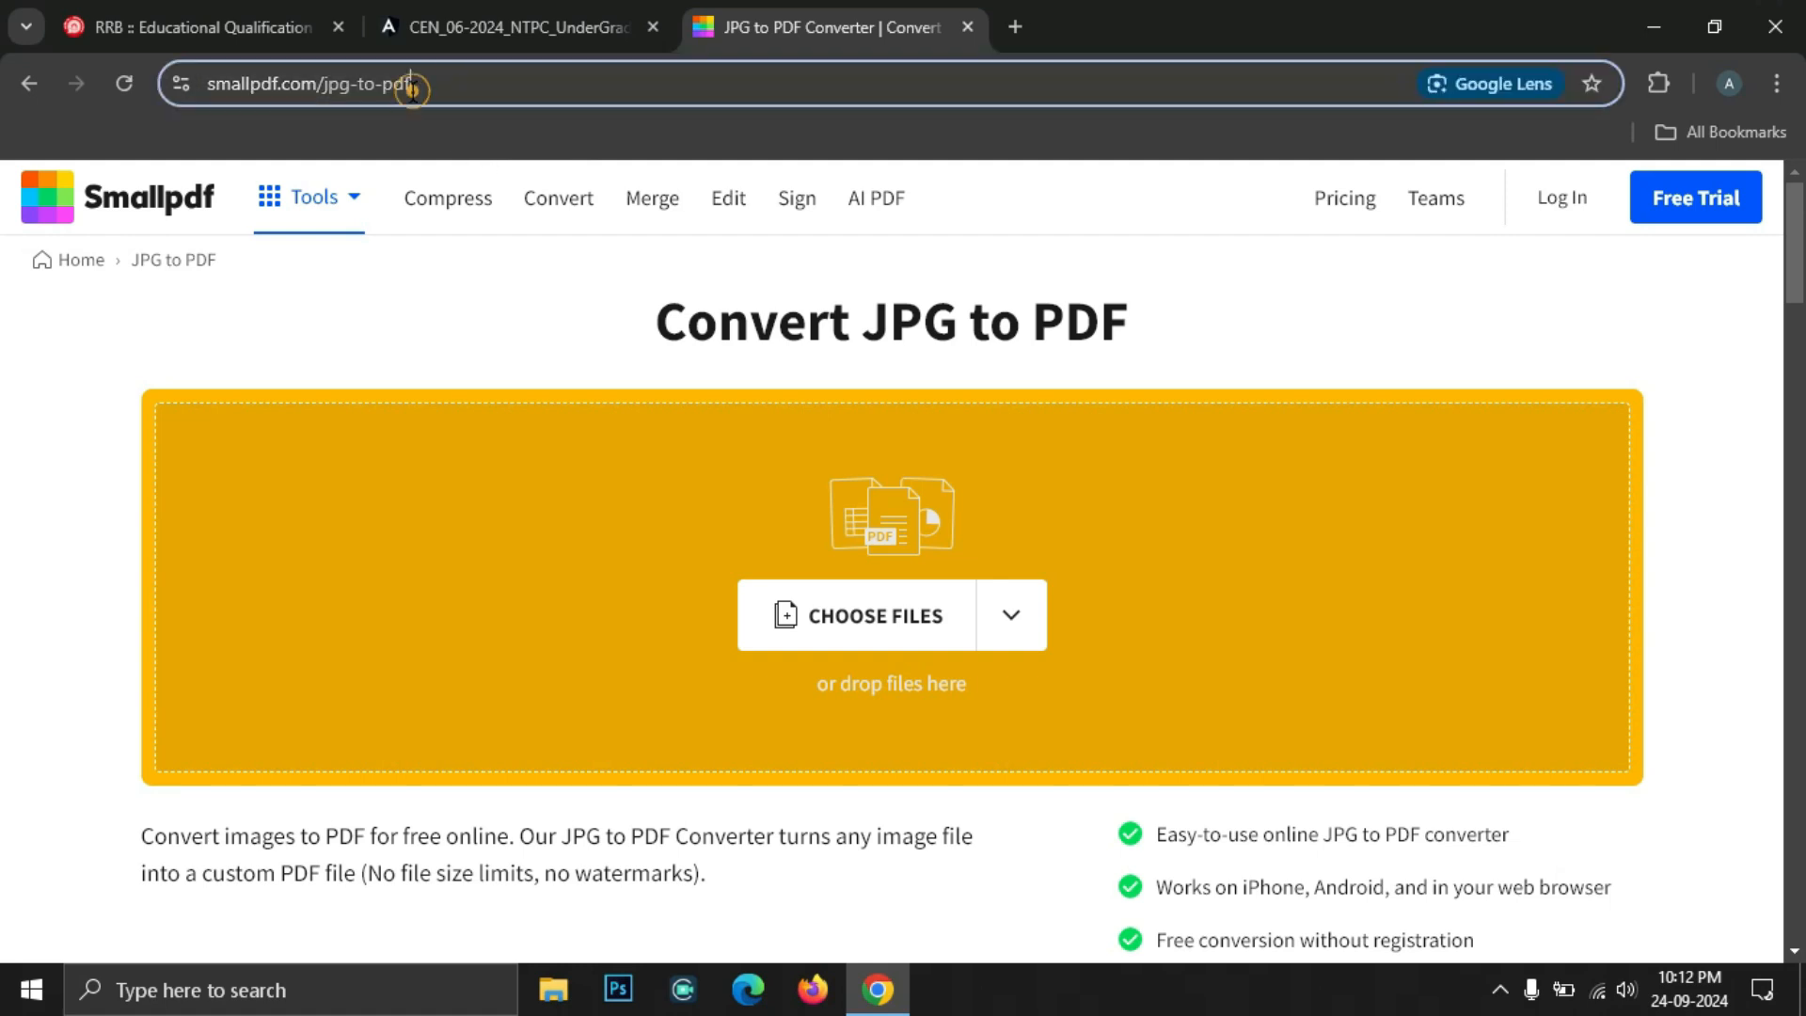
left_click(865, 629)
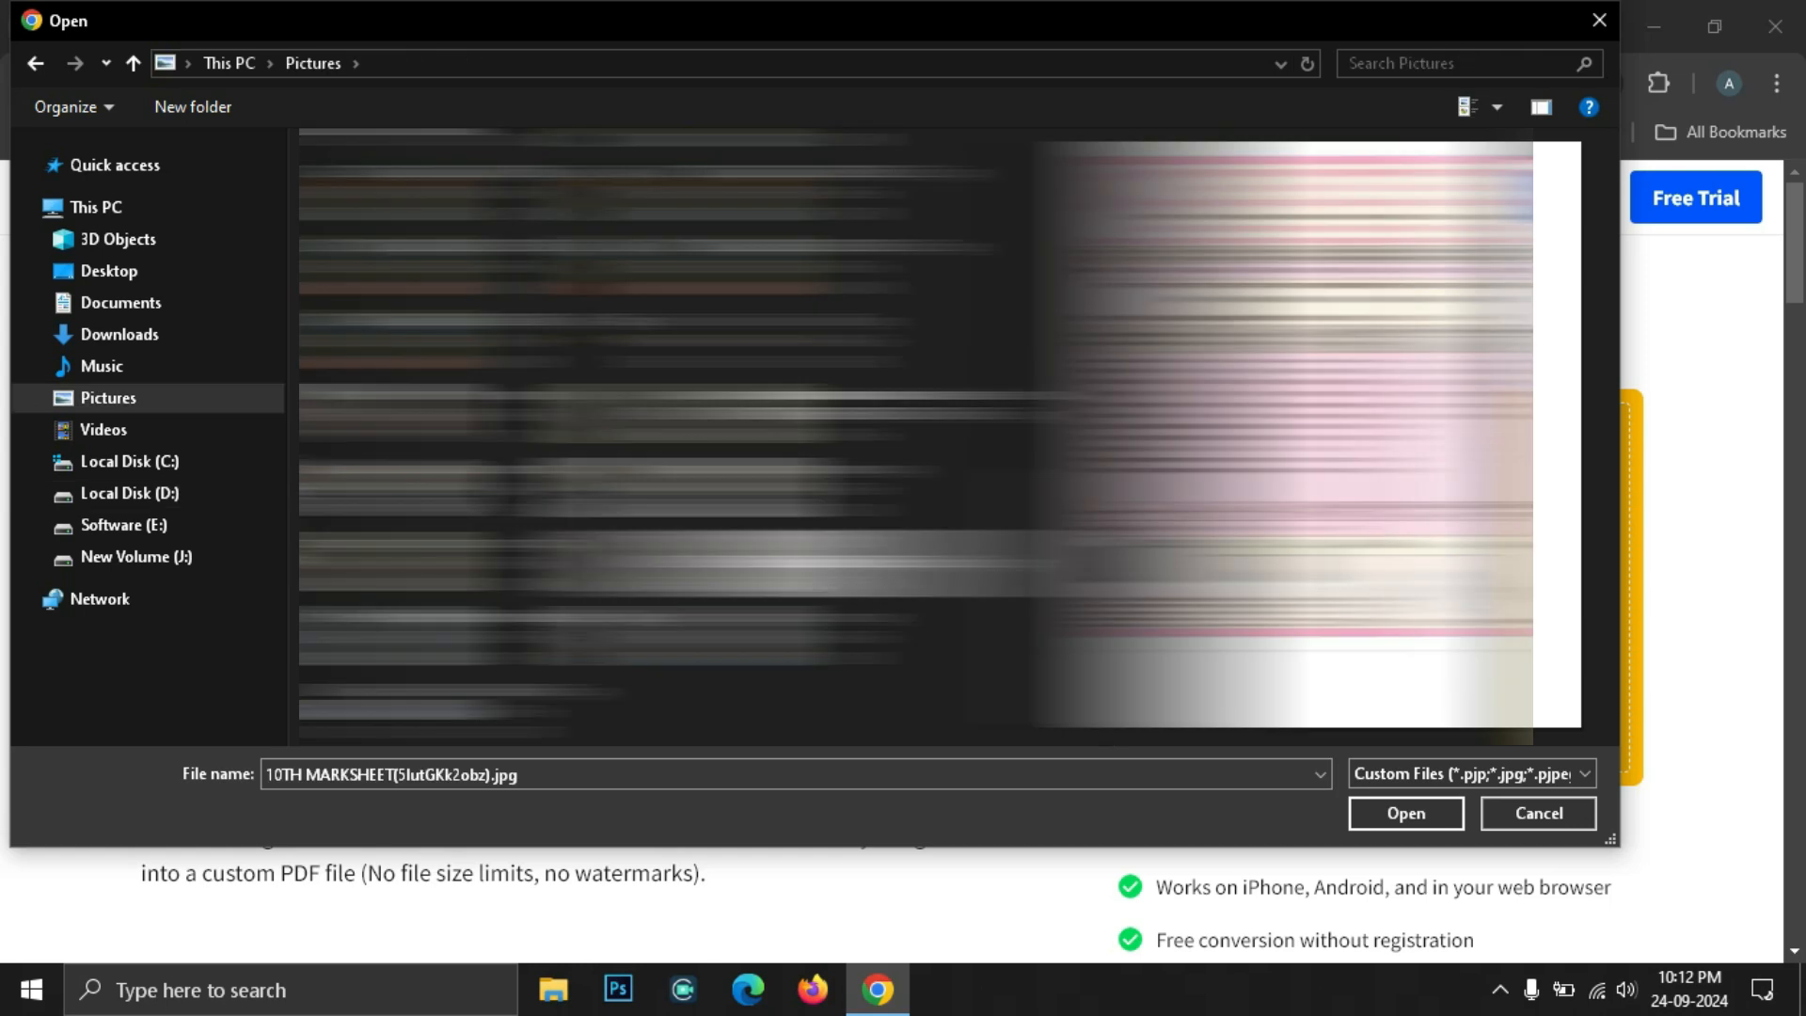
double_click(753, 581)
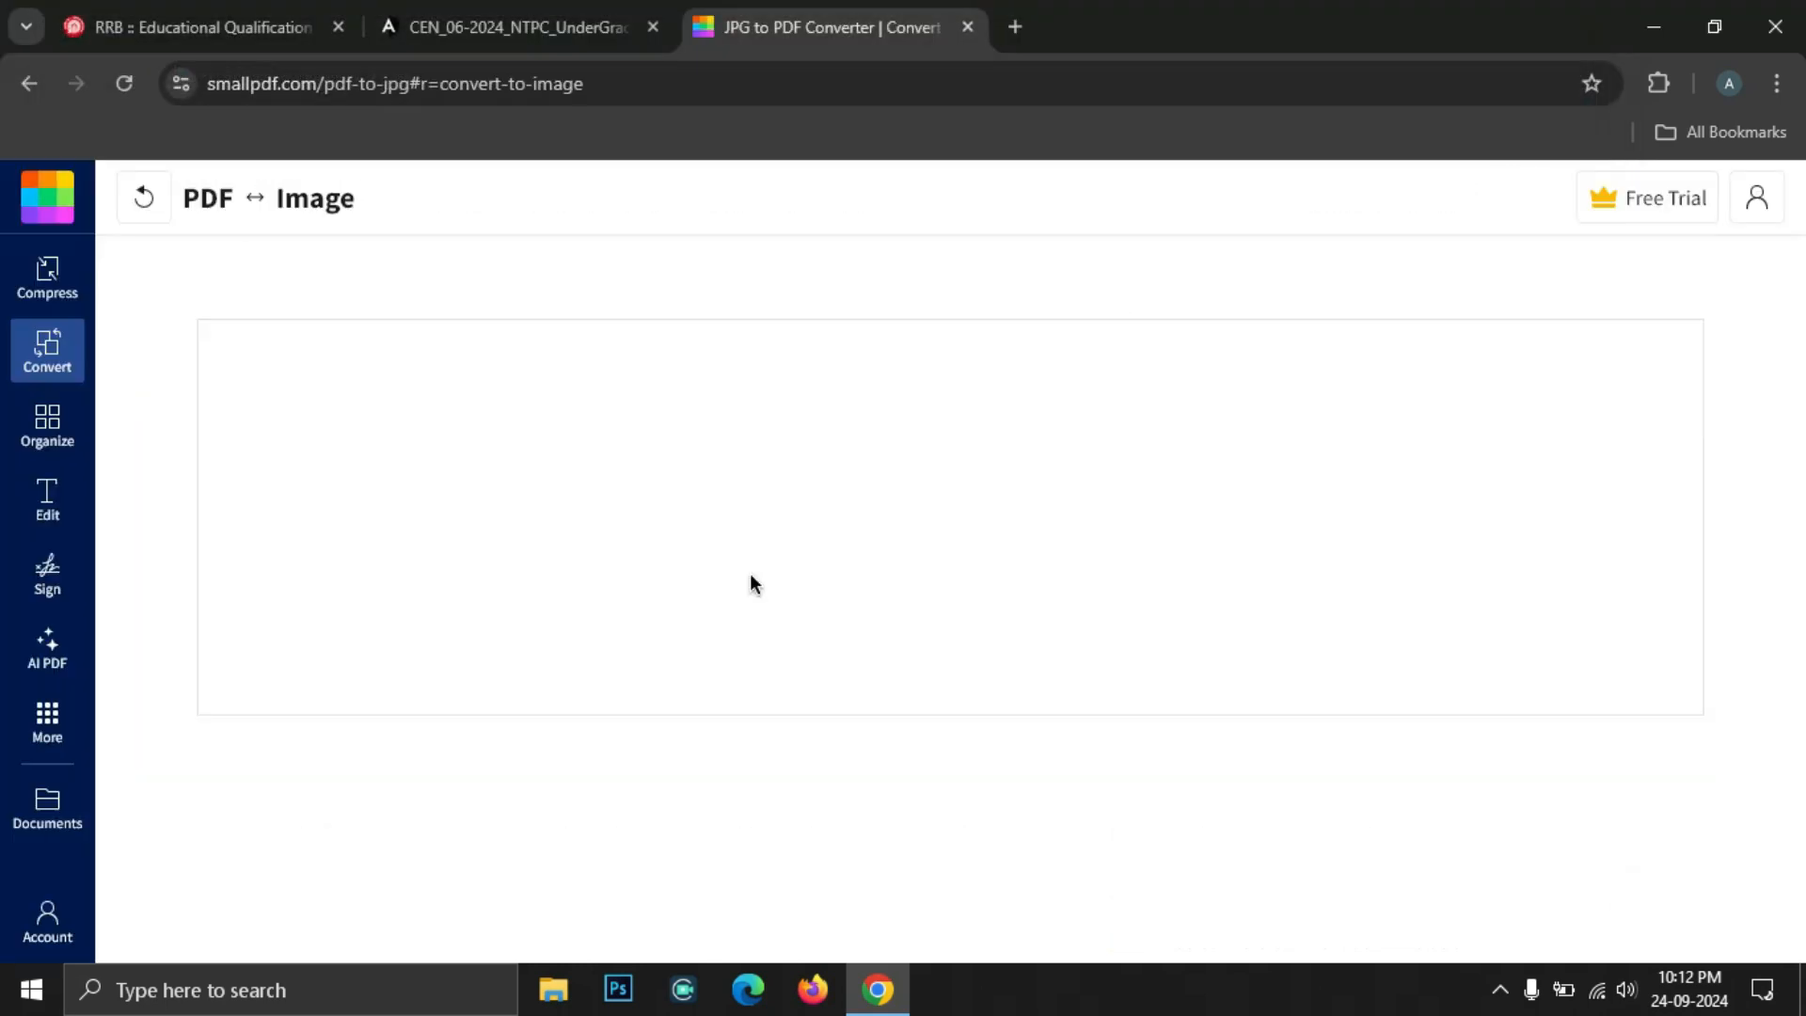
left_click(1734, 275)
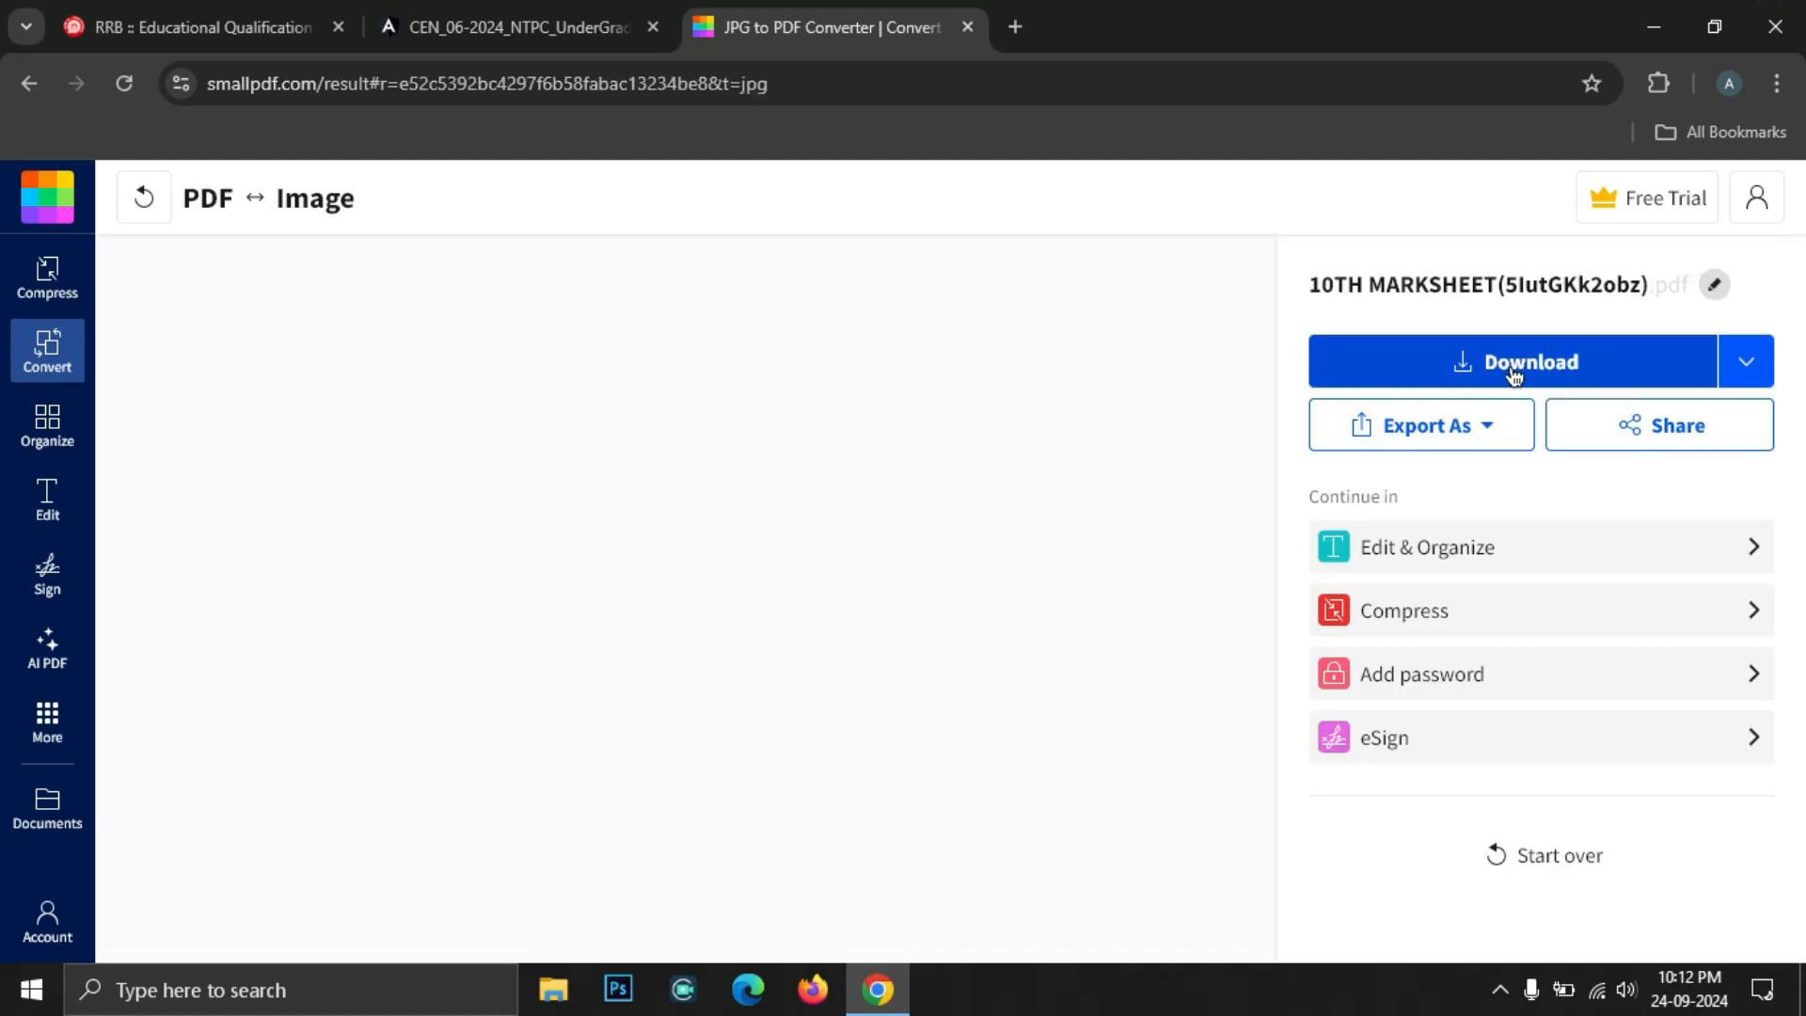
left_click(1514, 366)
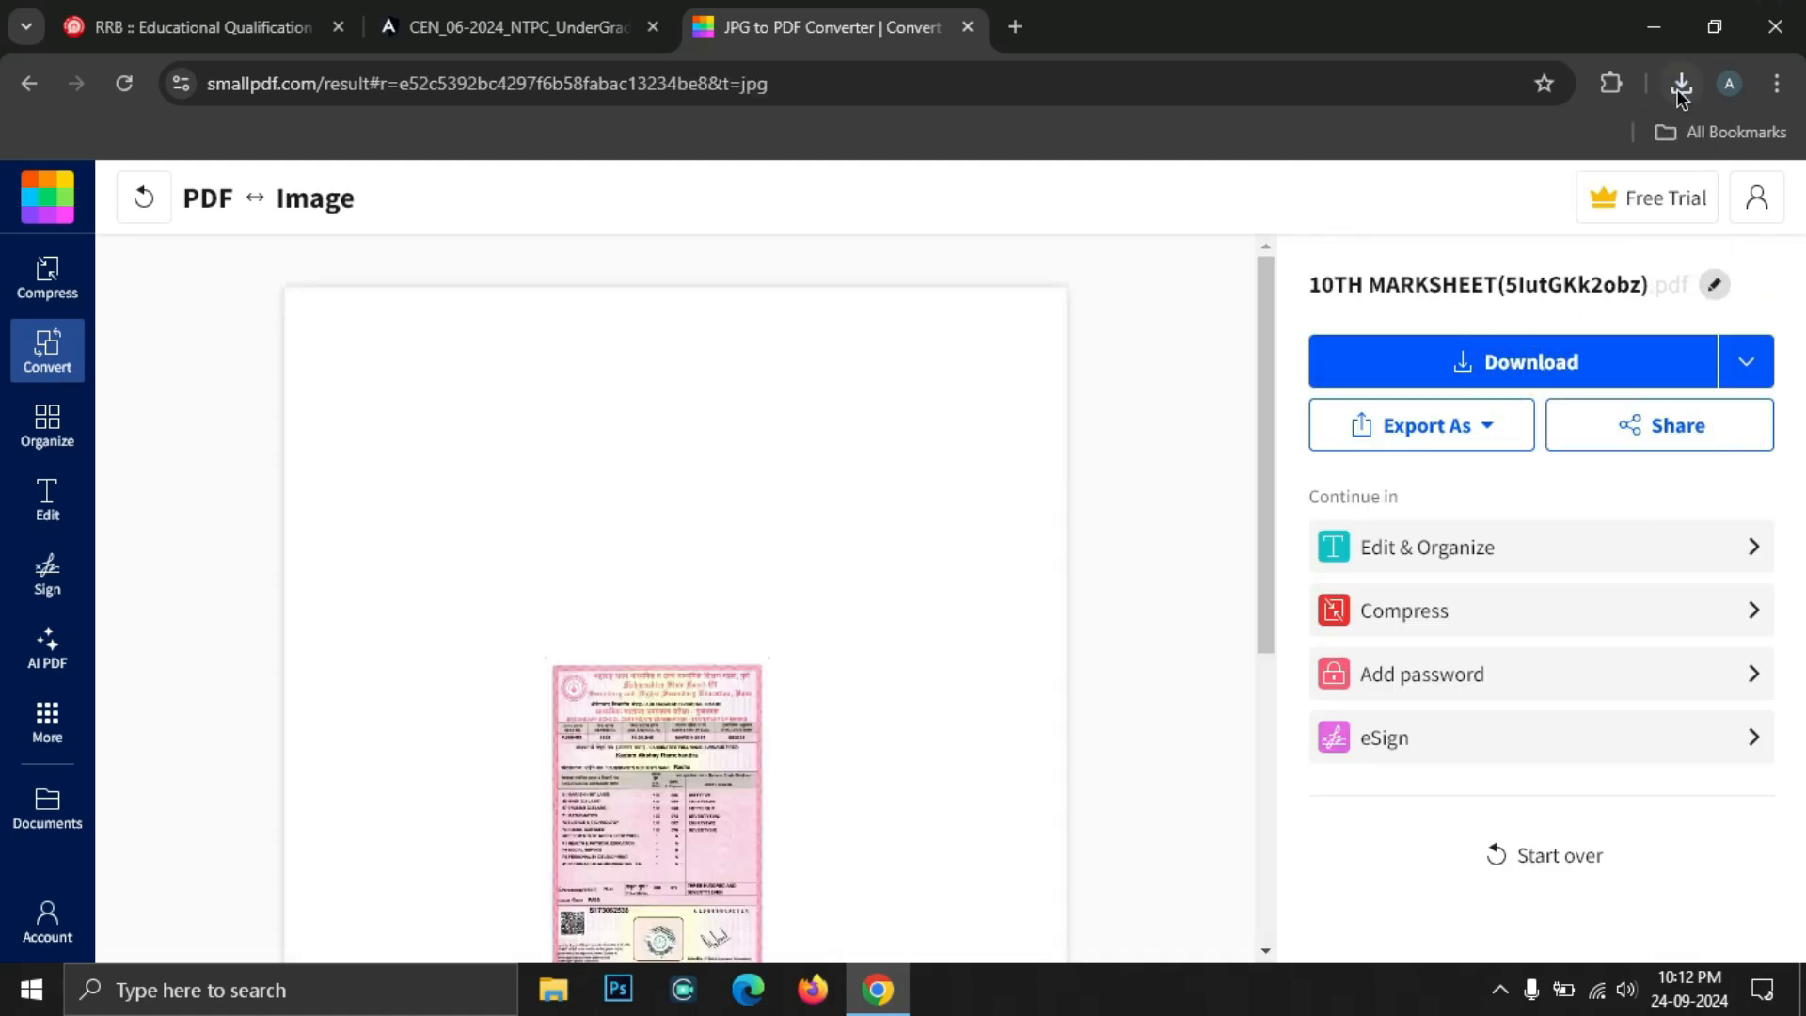
left_click(1681, 85)
Attach the marksheet PDF from D:\YT Material and add the Matriculation/SSLC record
key("ctrl+1")
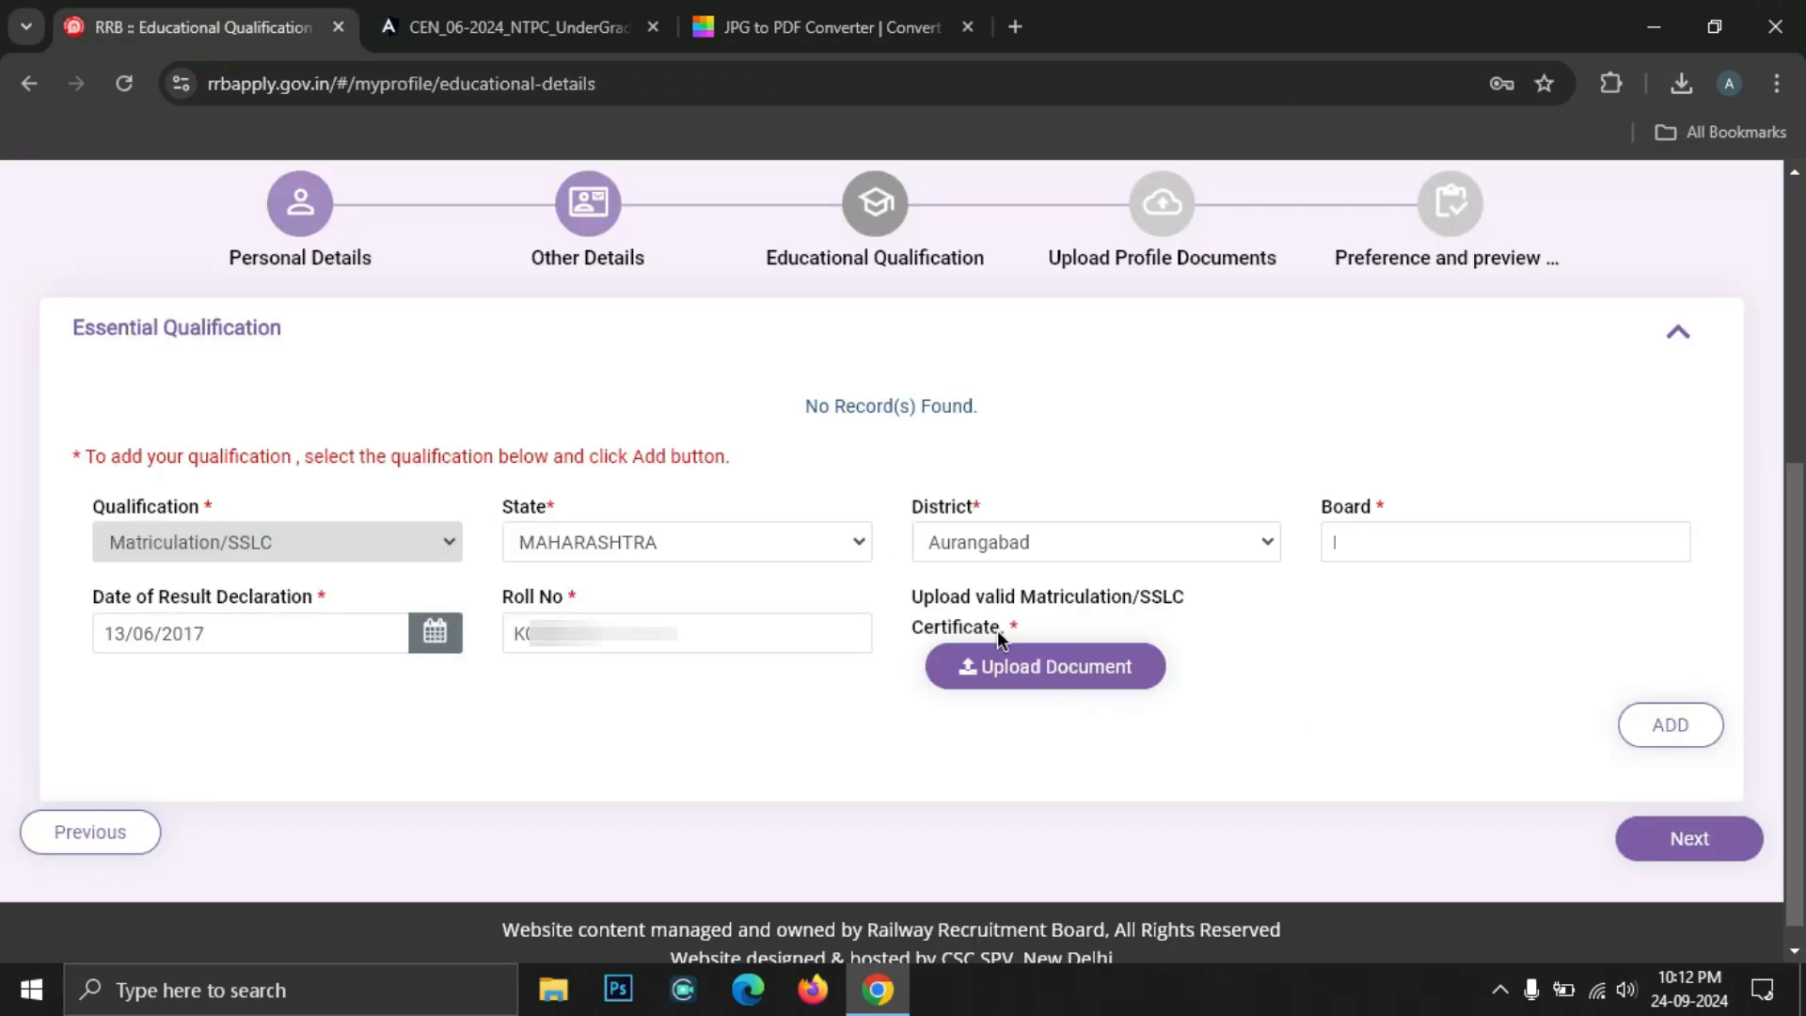
left_click(1063, 679)
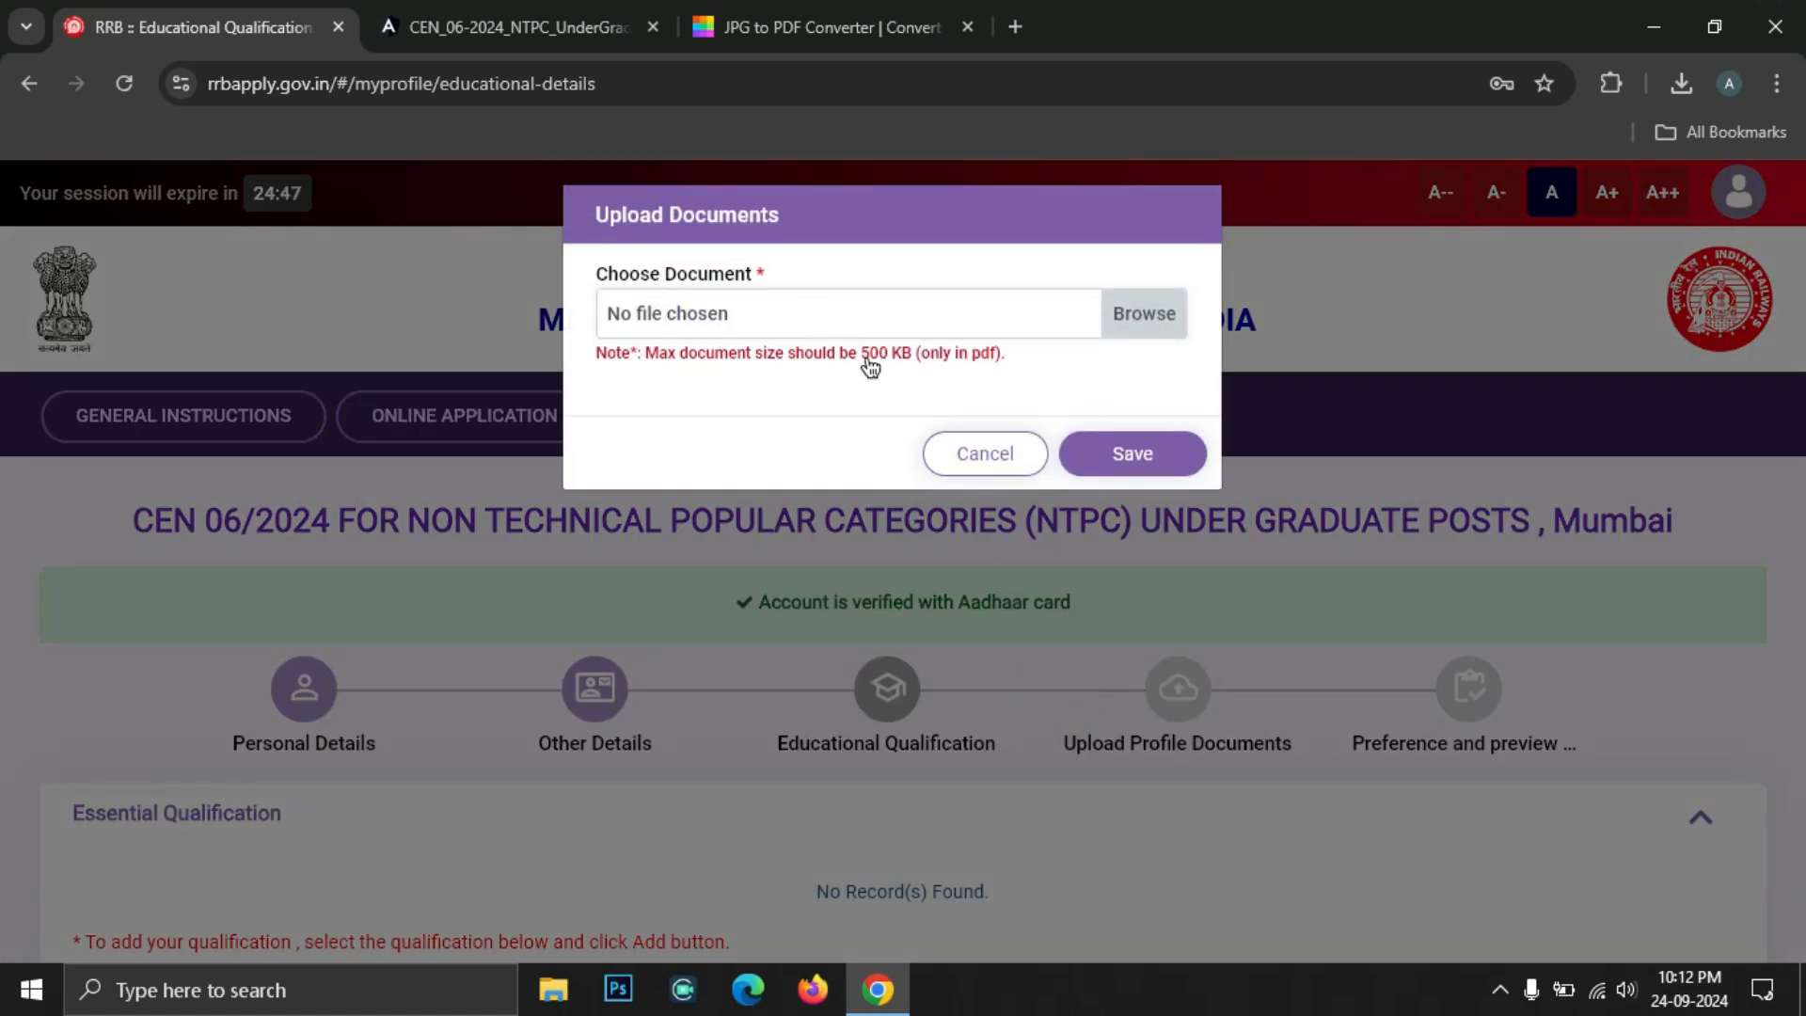
left_click(873, 365)
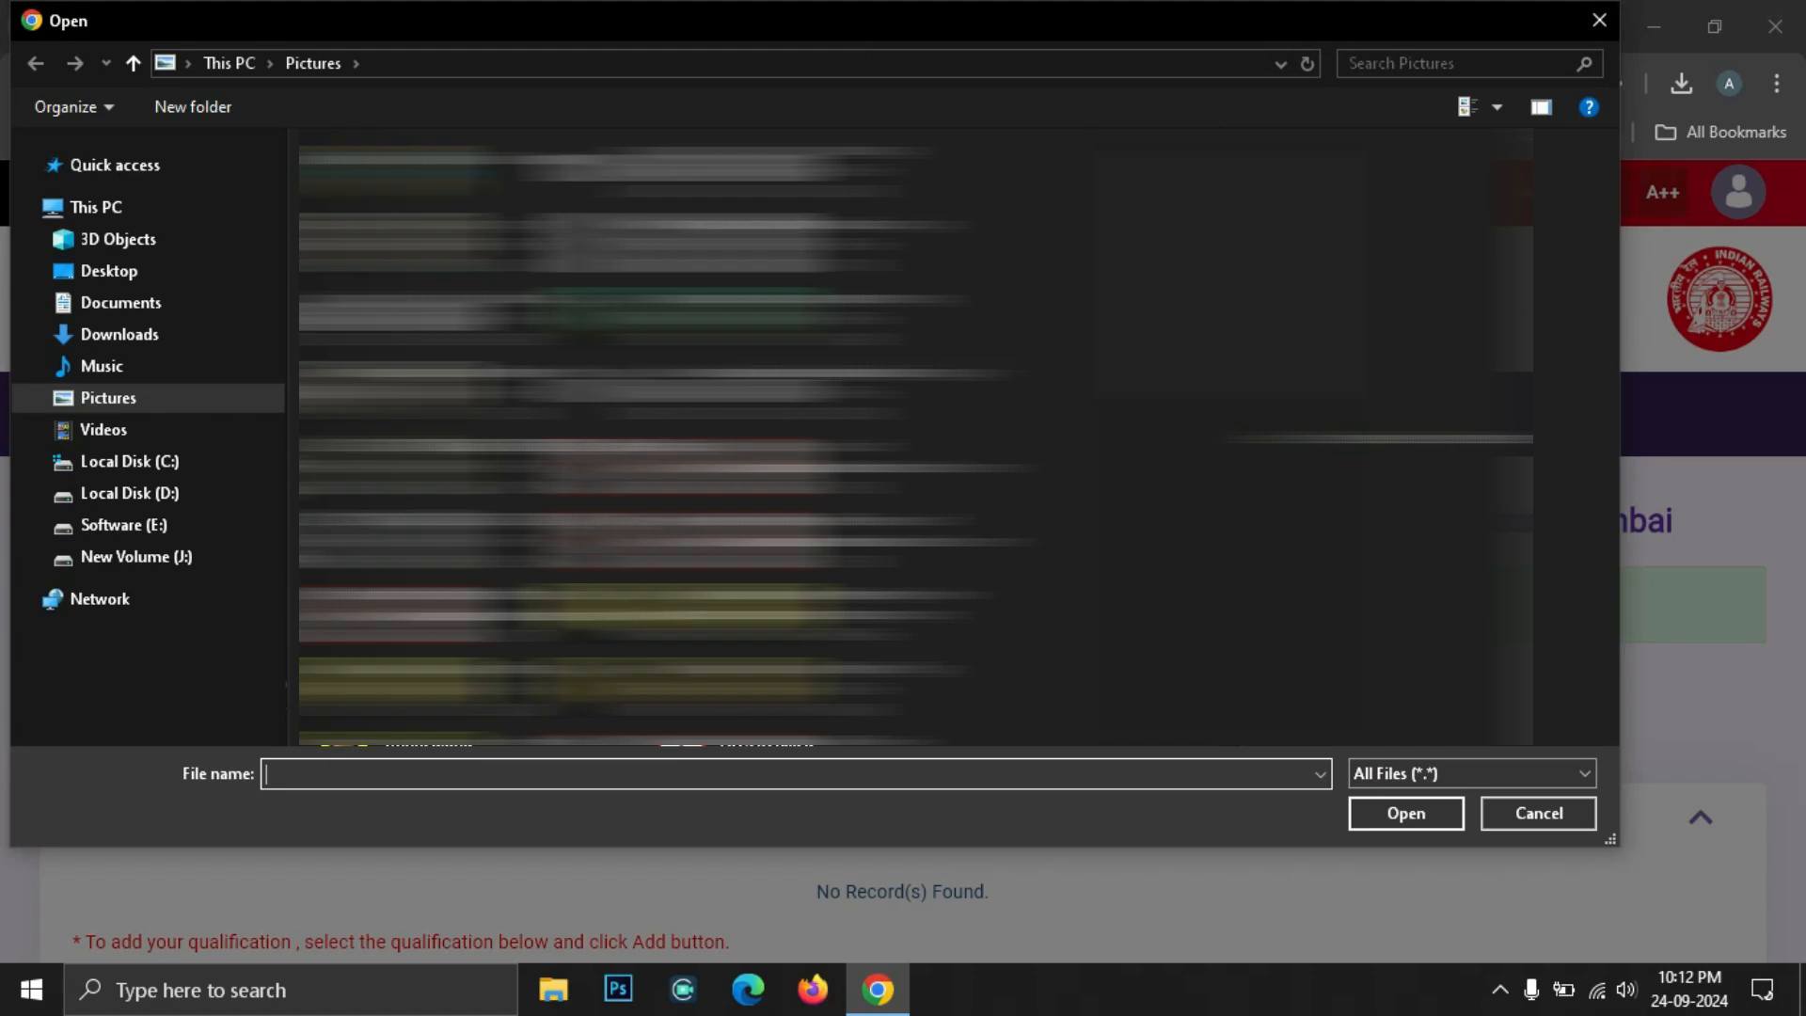
left_click(130, 494)
double_click(405, 517)
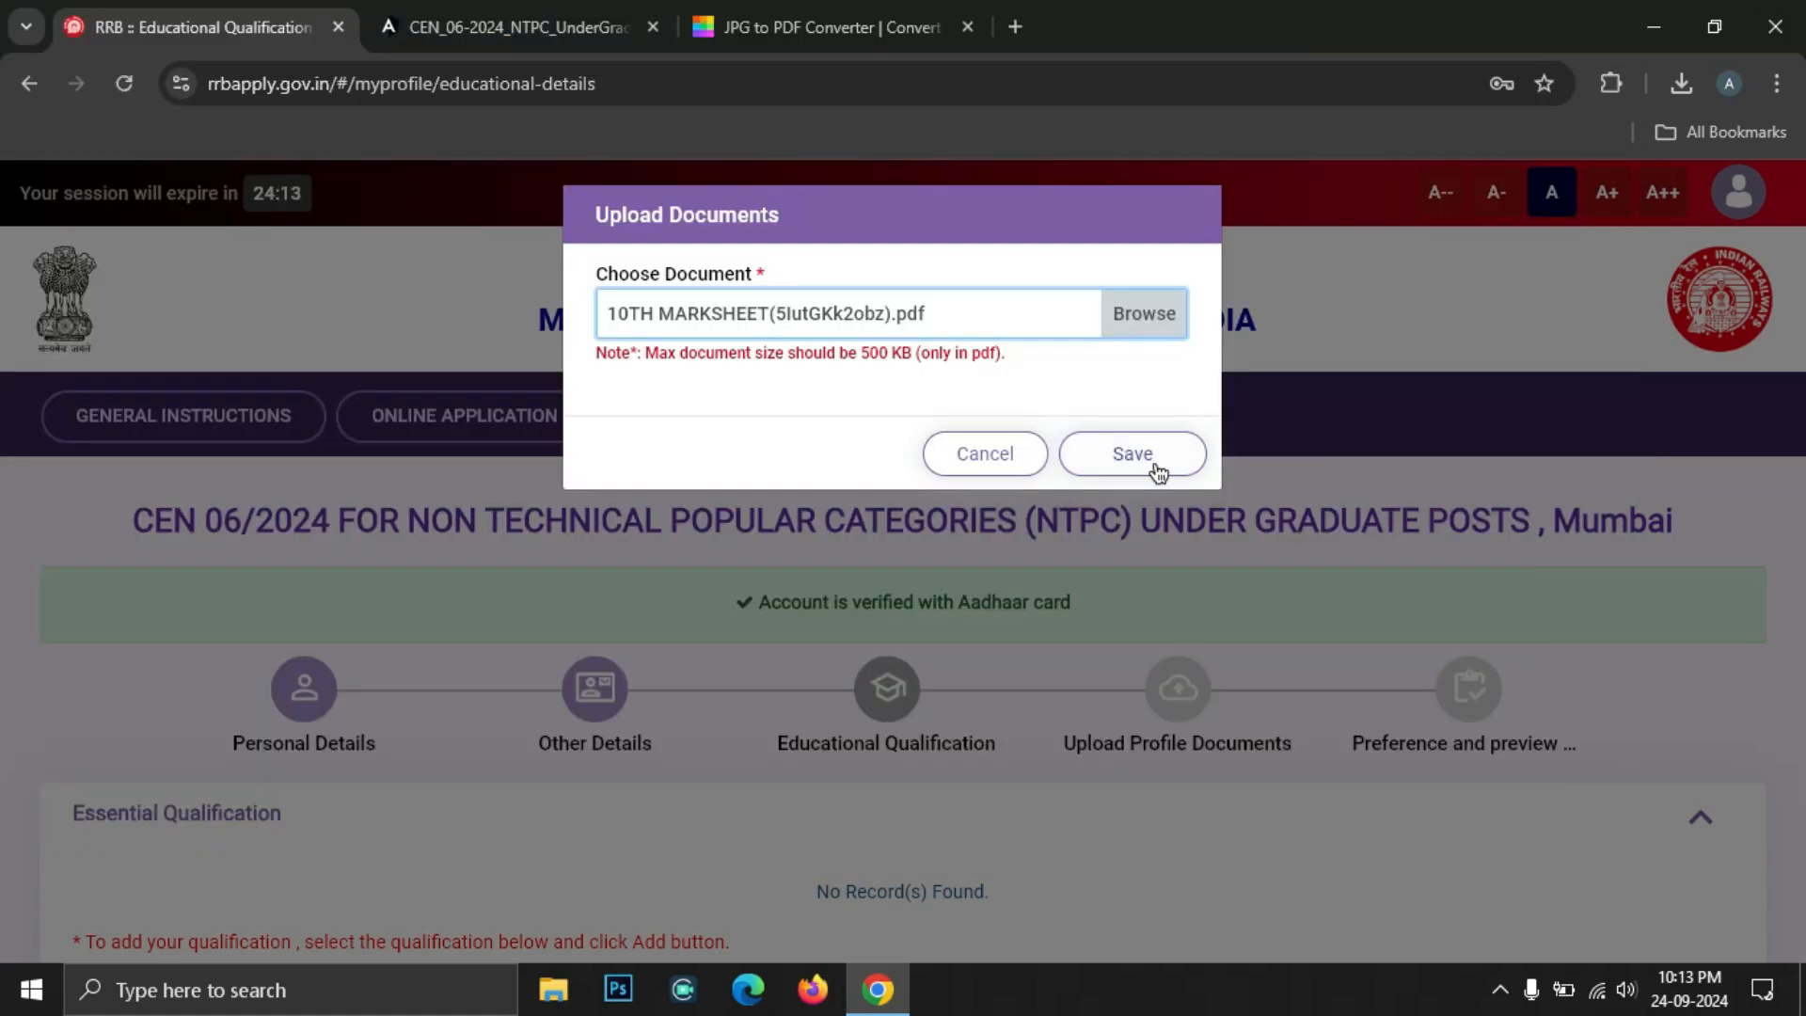
left_click(1133, 454)
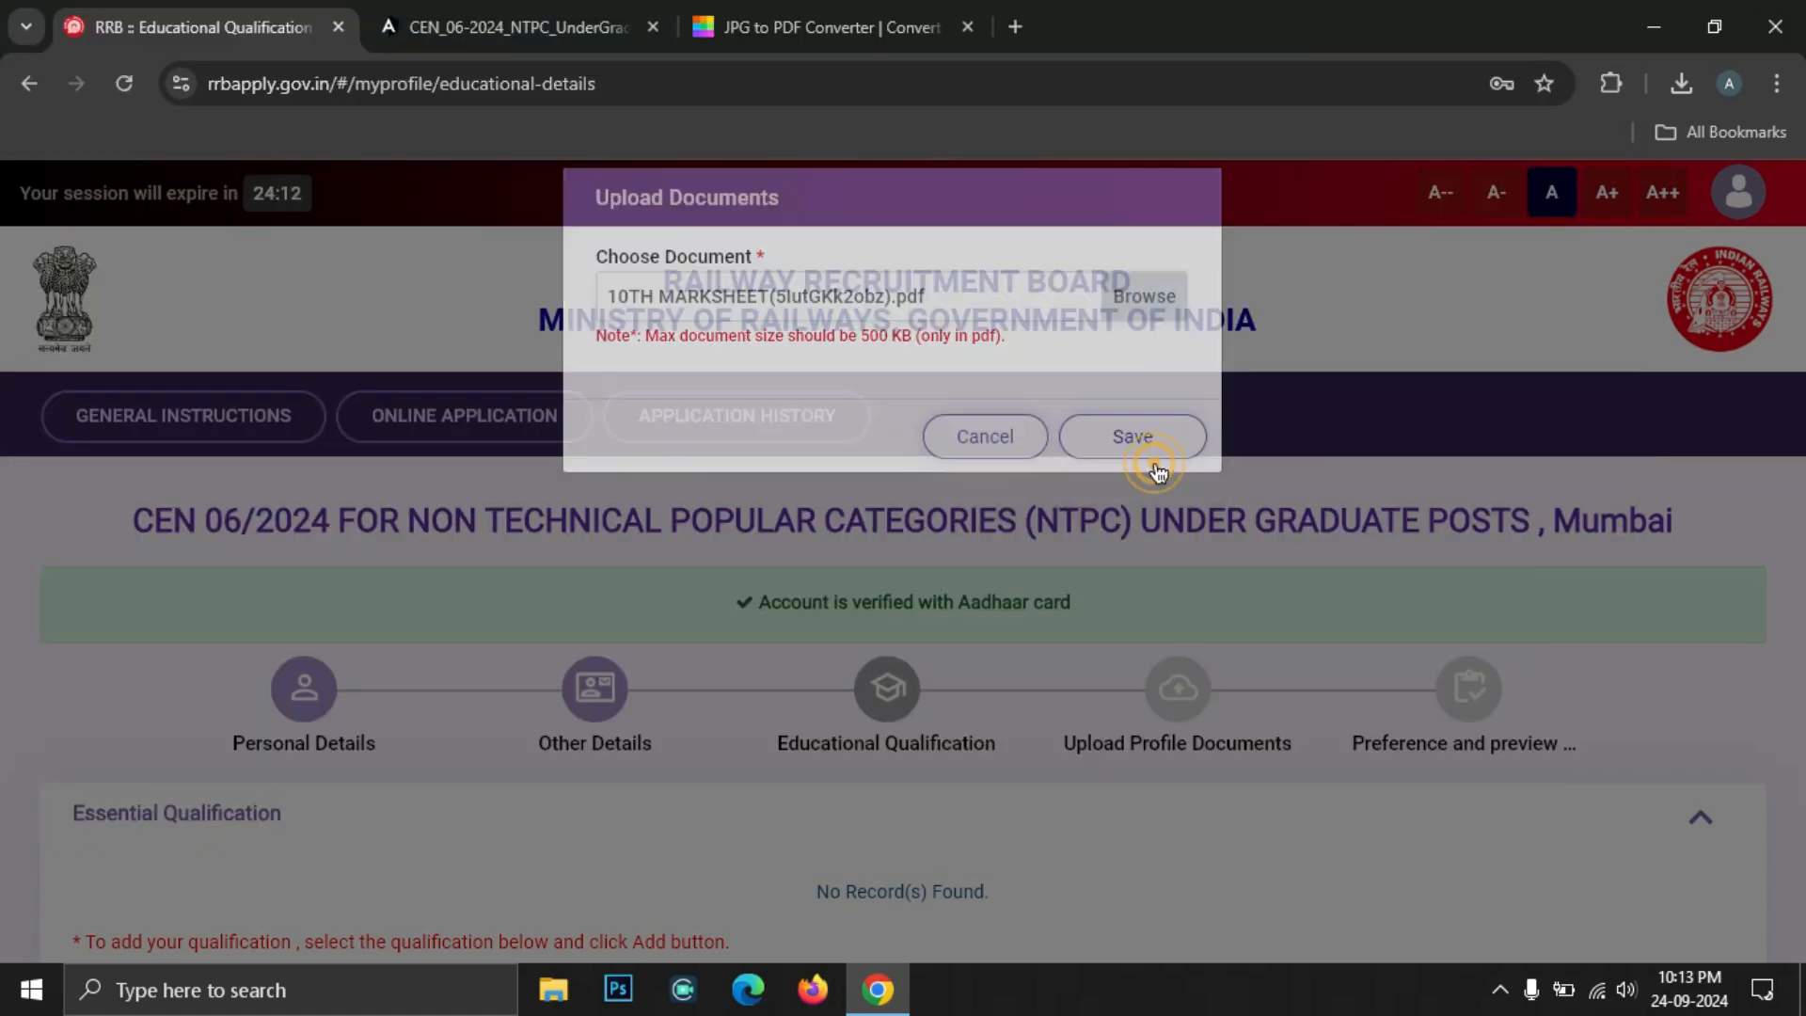
scroll(1154, 463, "down", 4)
left_click(1704, 767)
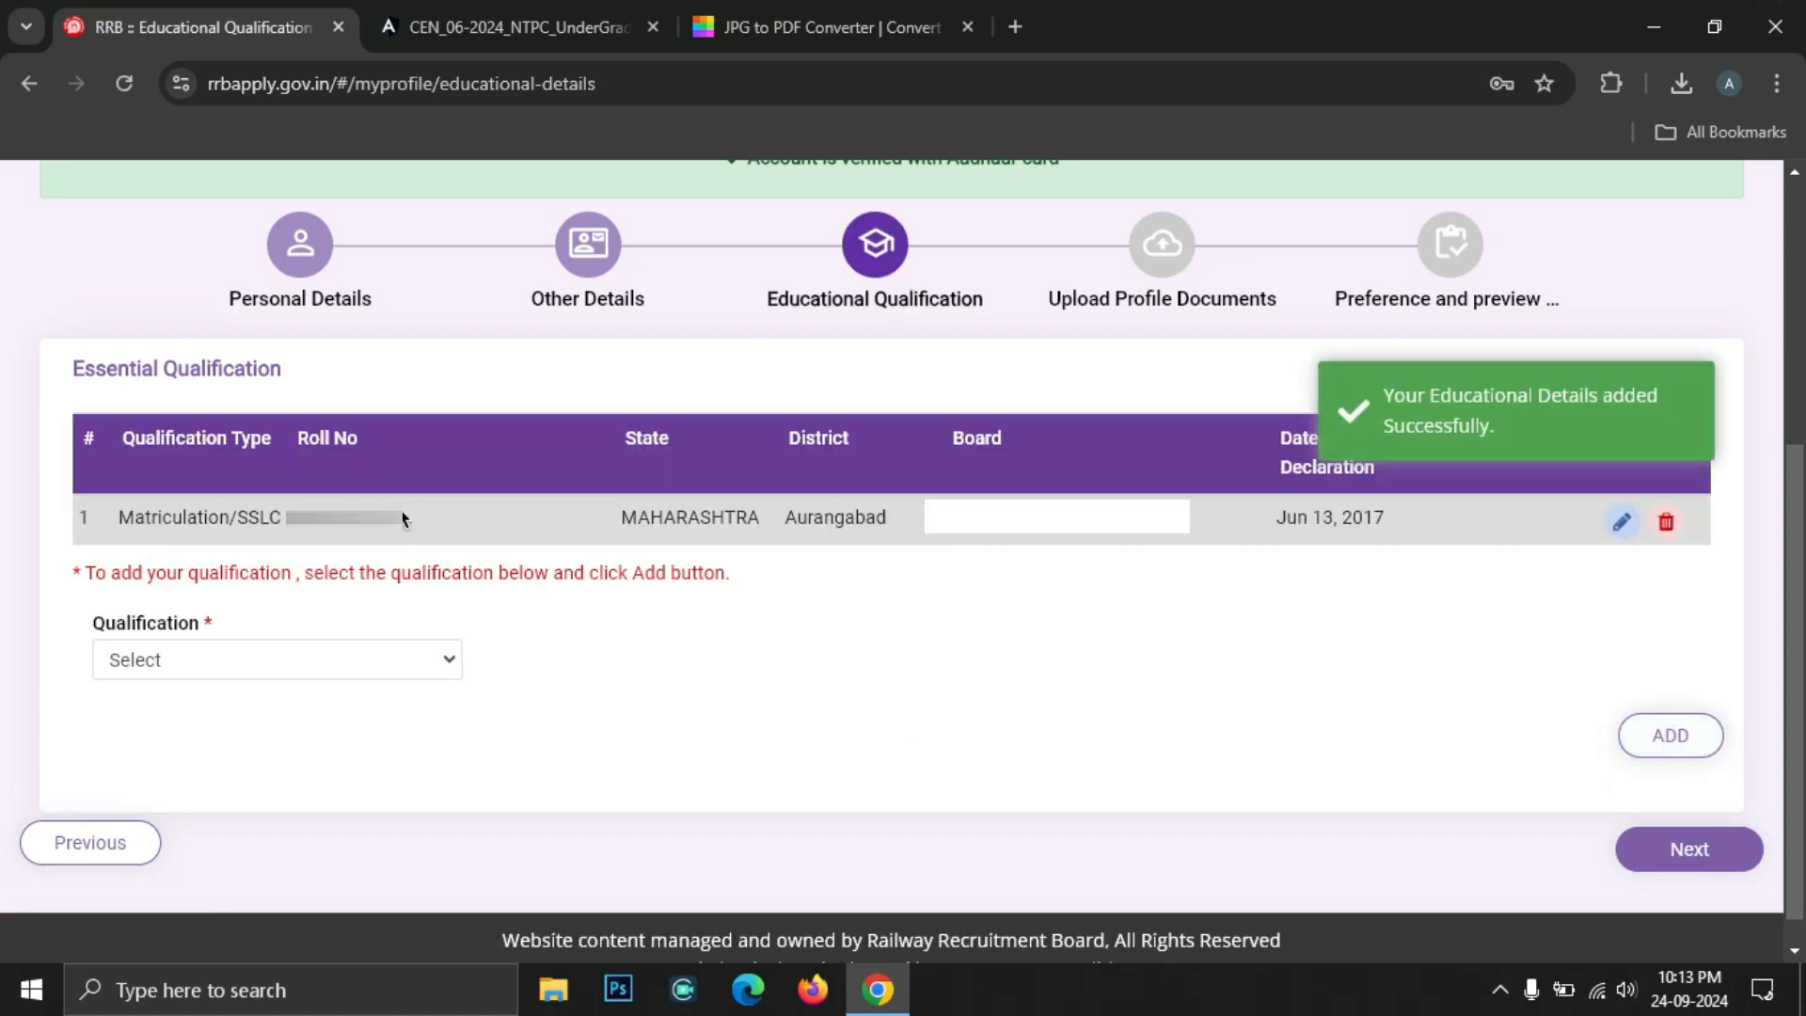
Choose 12th (+2 Stage) as both the qualification and the discipline
left_click(172, 676)
left_click(172, 732)
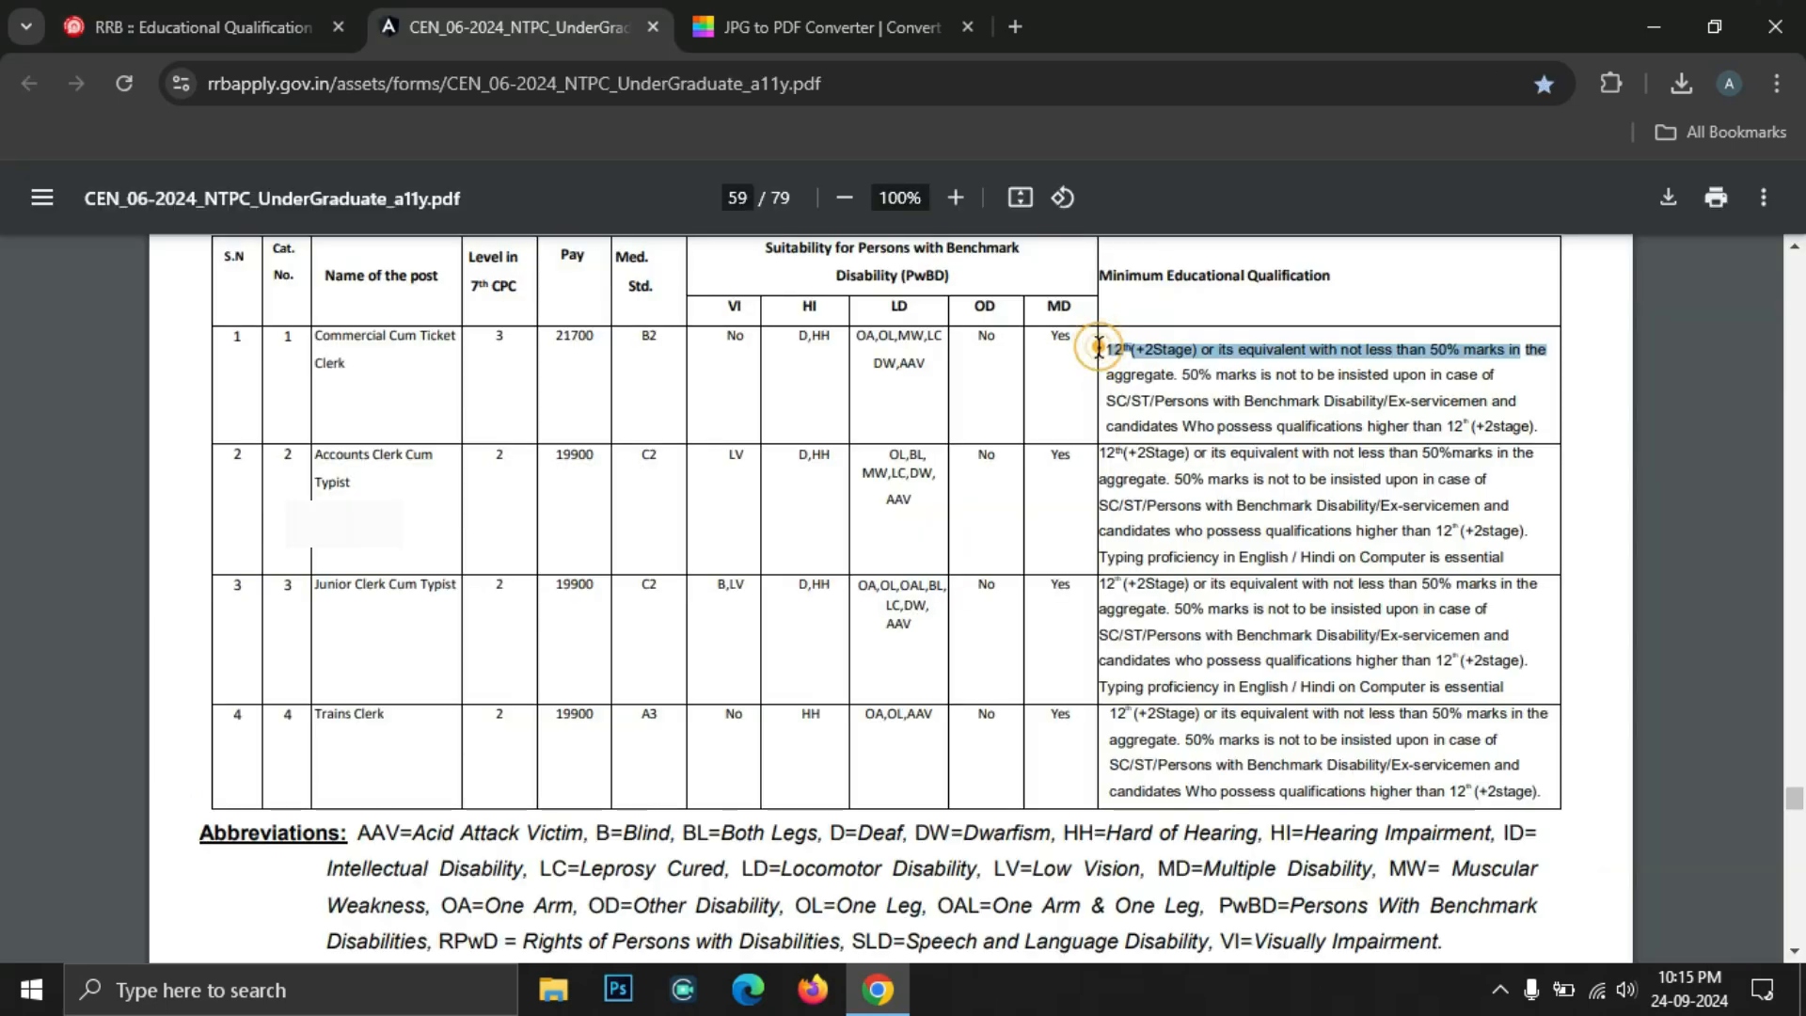
left_click_drag(1521, 349, 1100, 346)
left_click(1306, 402)
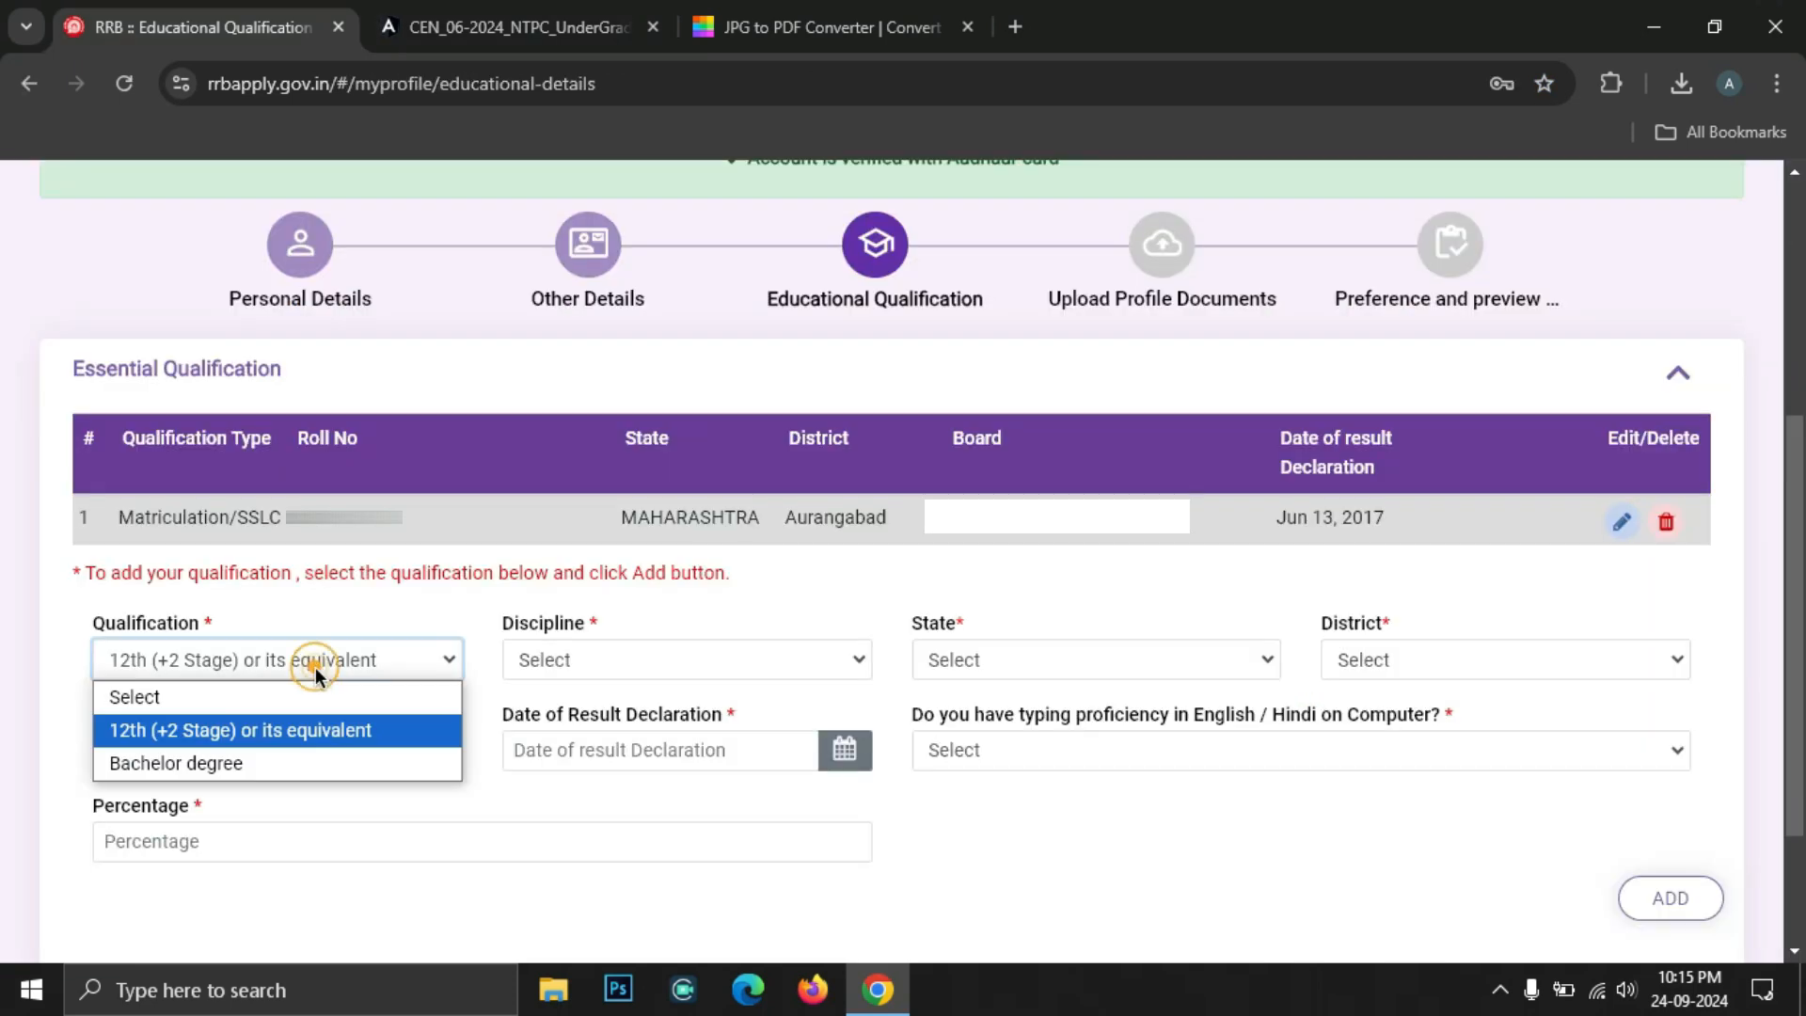
left_click(316, 664)
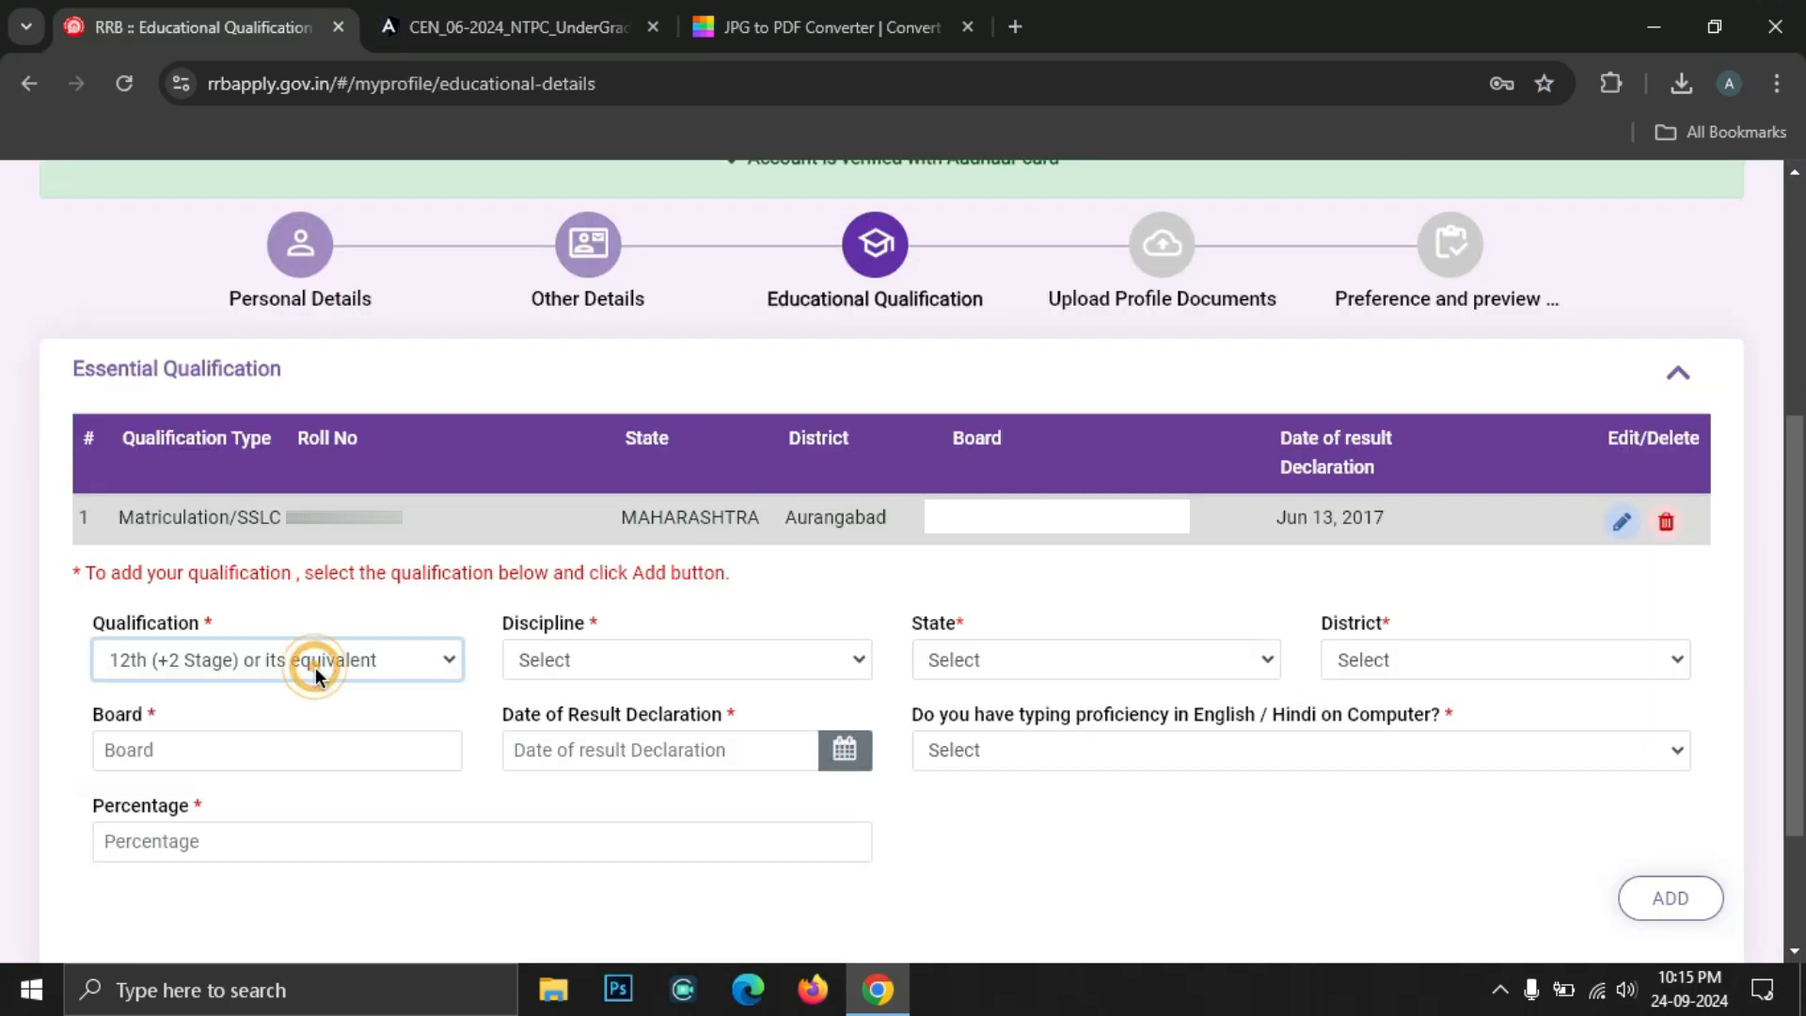
left_click(611, 666)
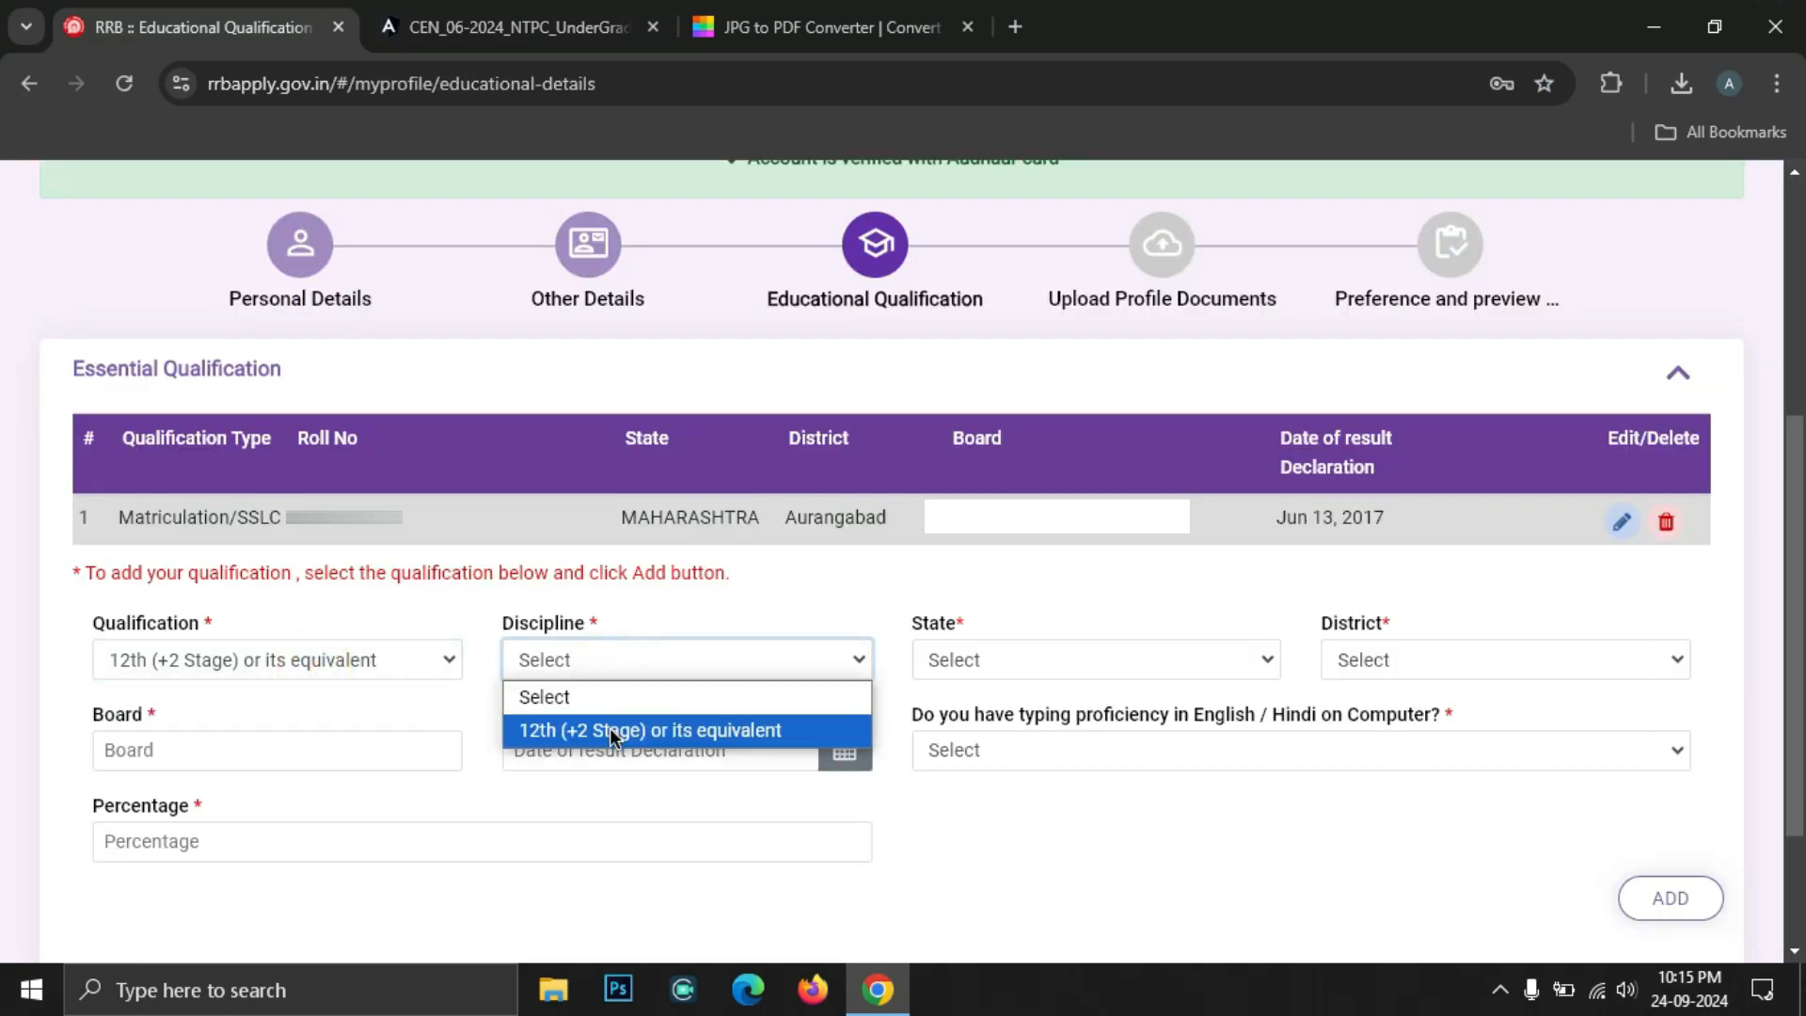
left_click(555, 730)
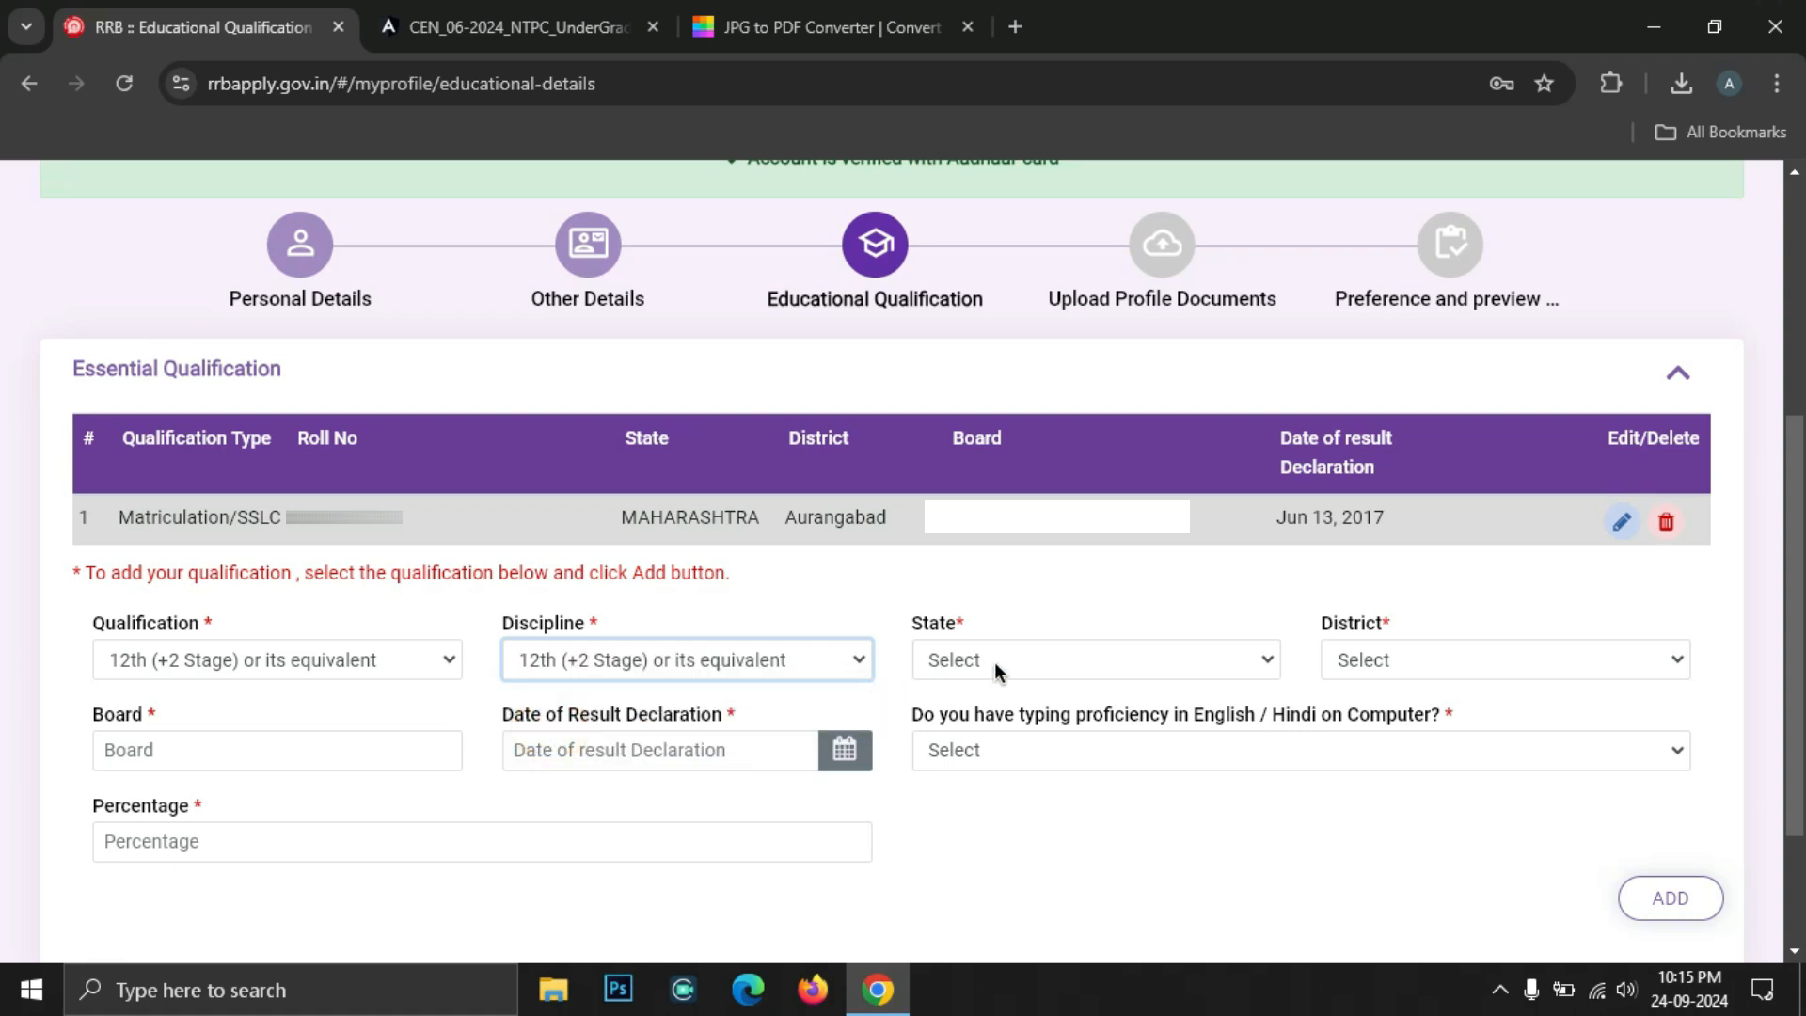
Set the 12th state to MAHARASHTRA and district to Aurangabad
left_click(990, 663)
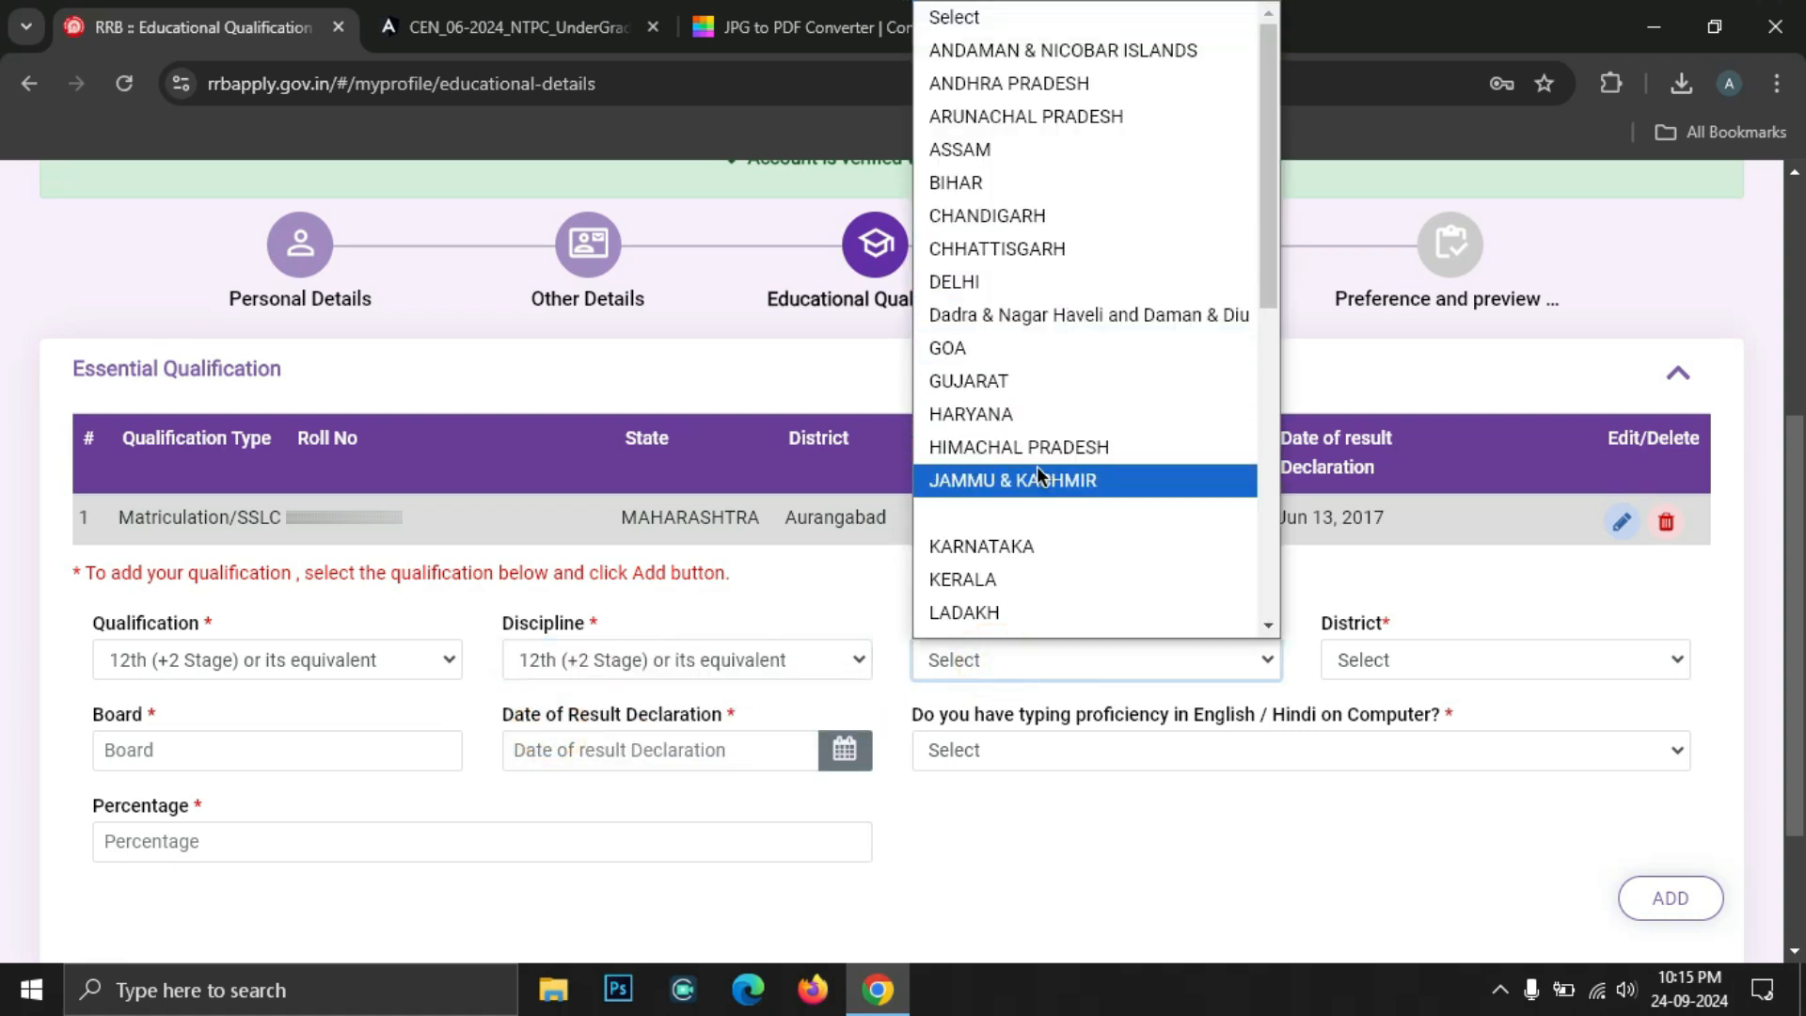
scroll(1037, 467, "down", 3)
left_click(1026, 369)
left_click(1392, 664)
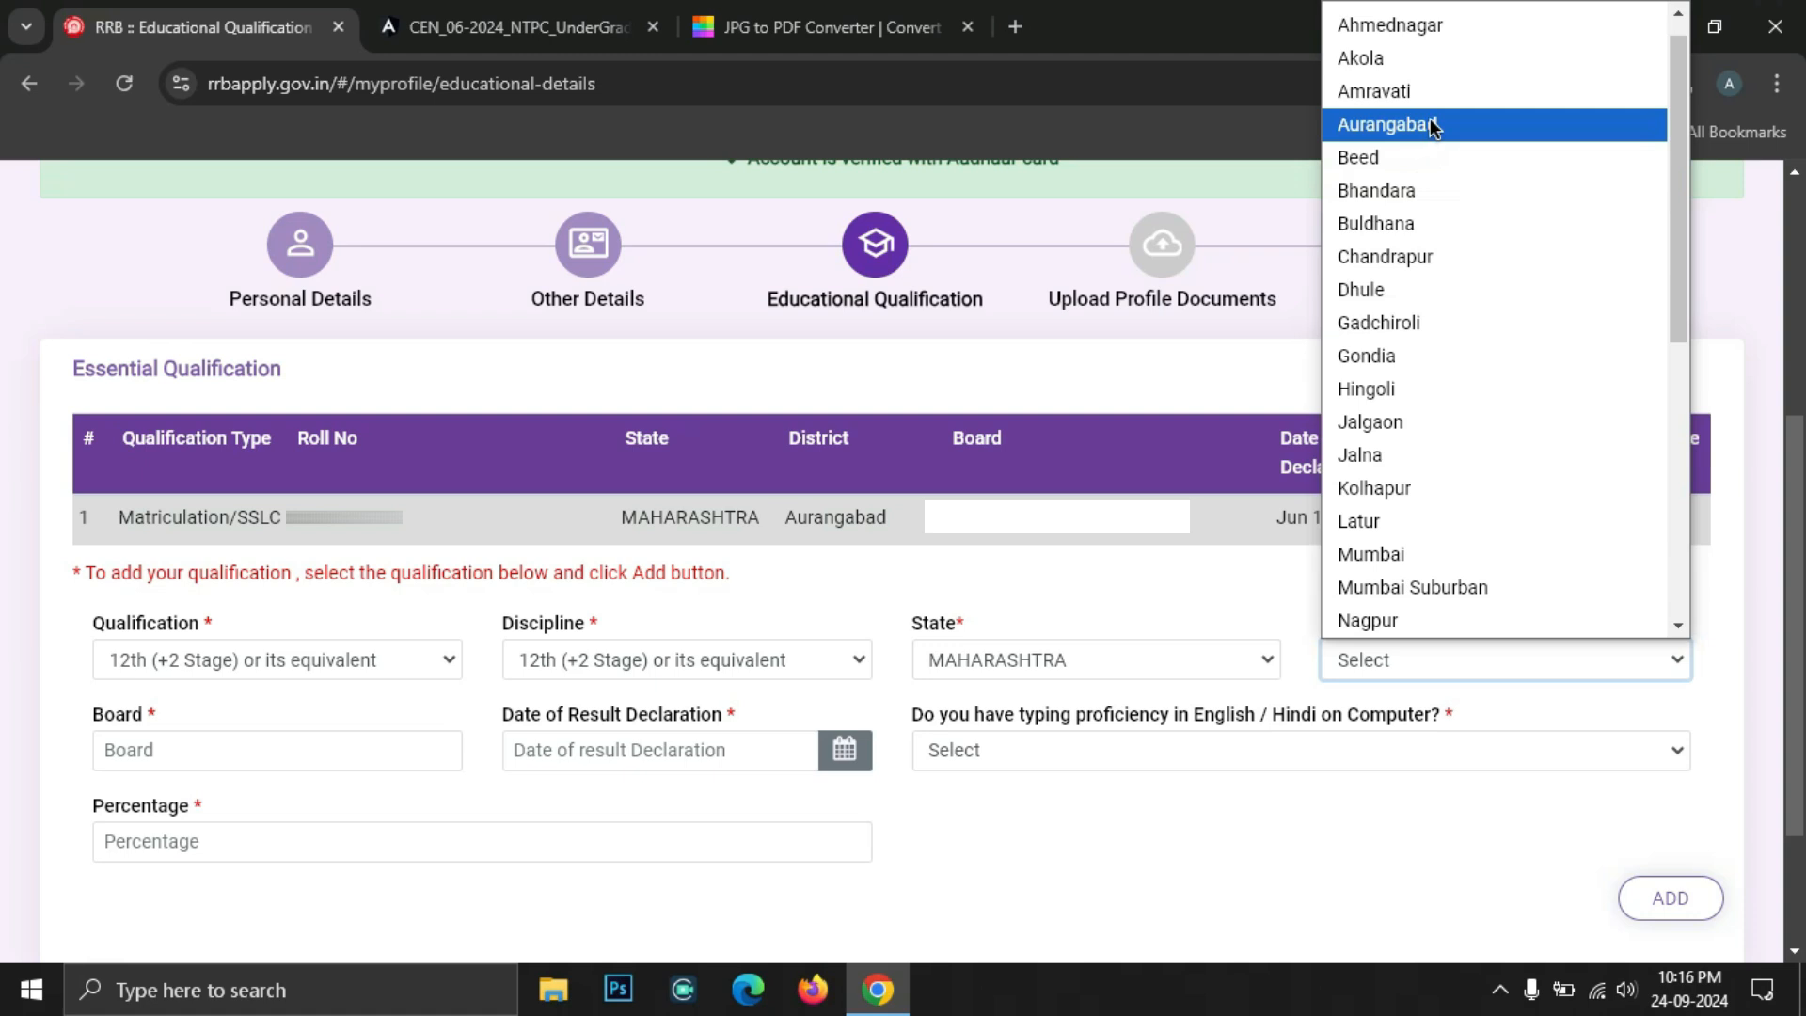
left_click(1430, 119)
Fill the board, pick result date 16/07/2020 and set typing proficiency to Yes
left_click(189, 764)
left_click(271, 757)
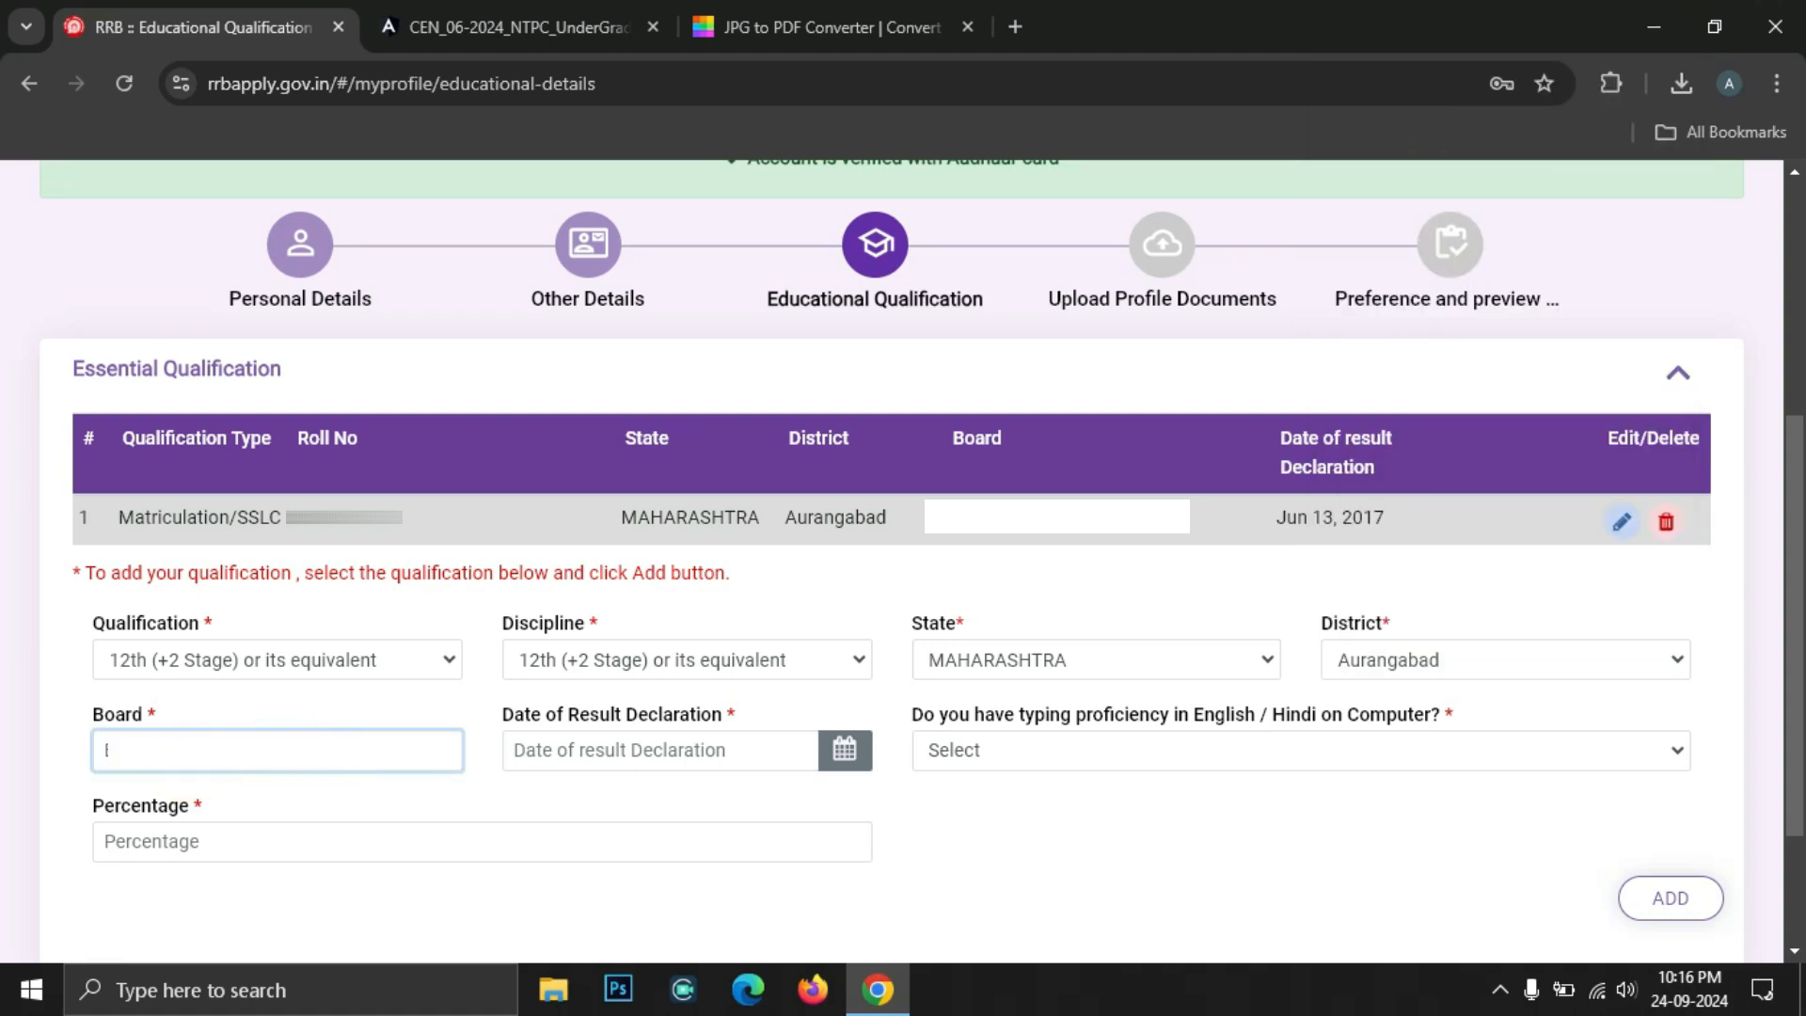
left_click(684, 750)
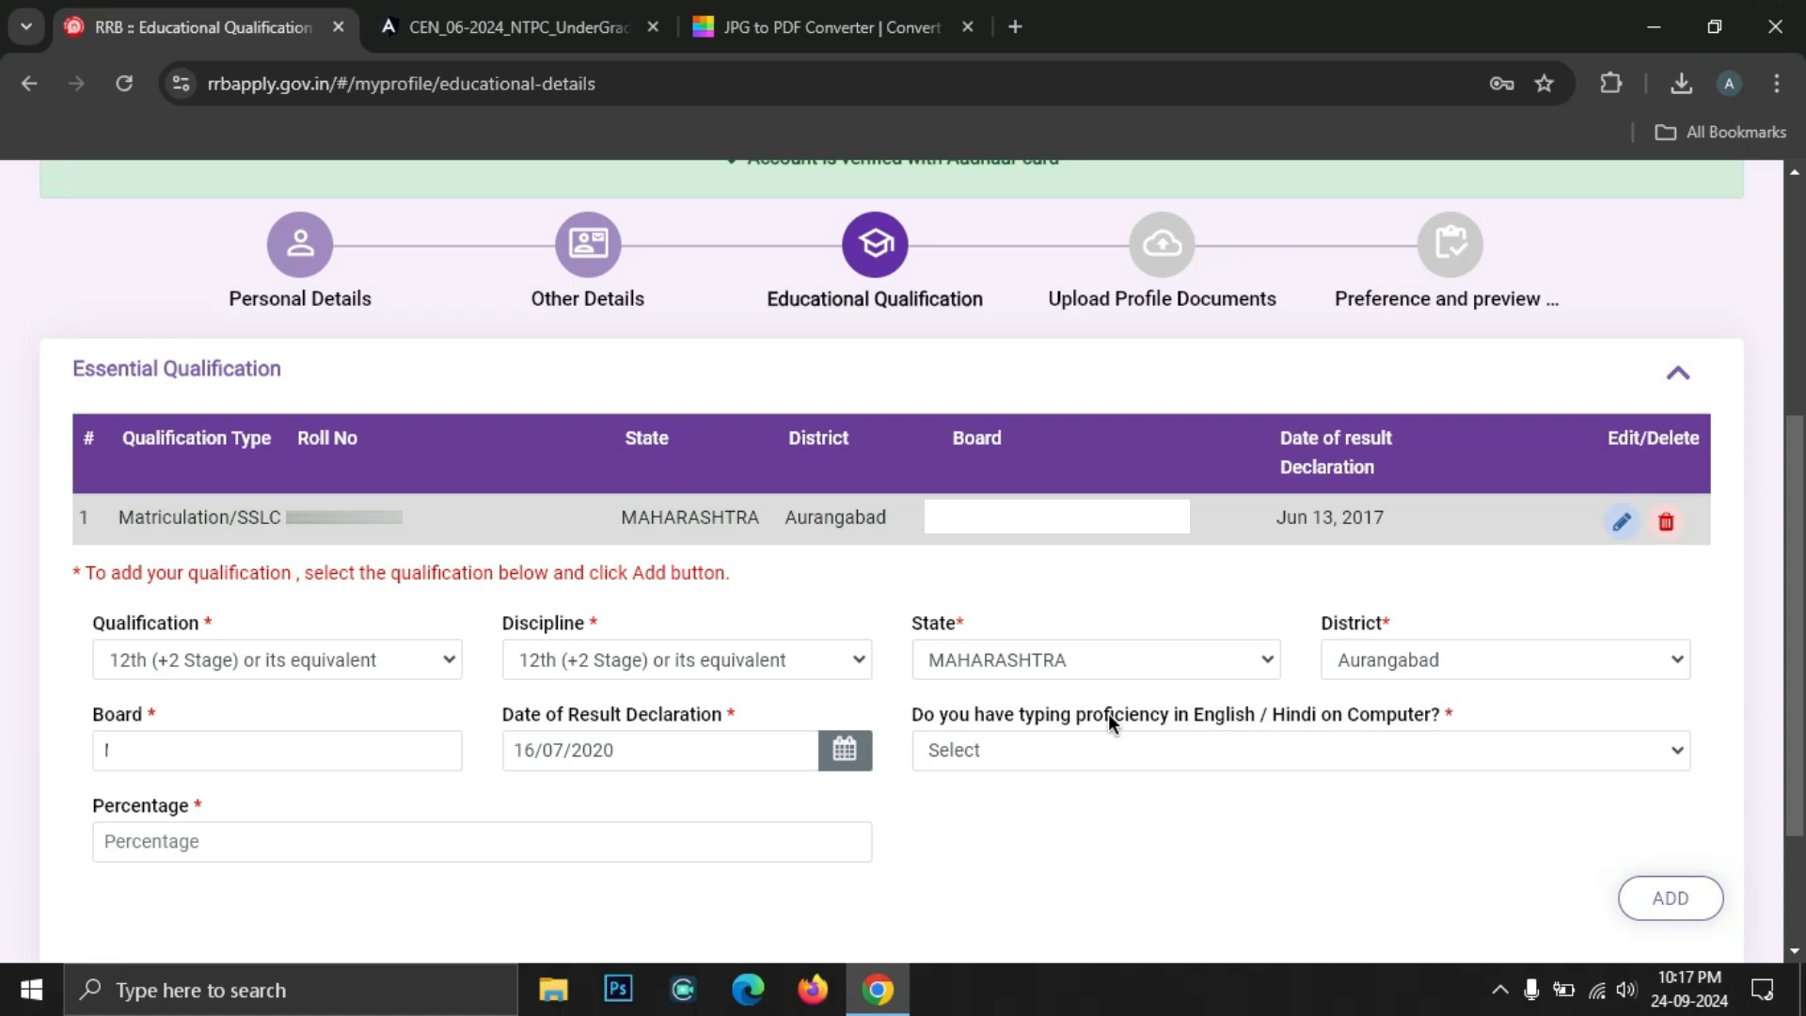
left_click(1008, 767)
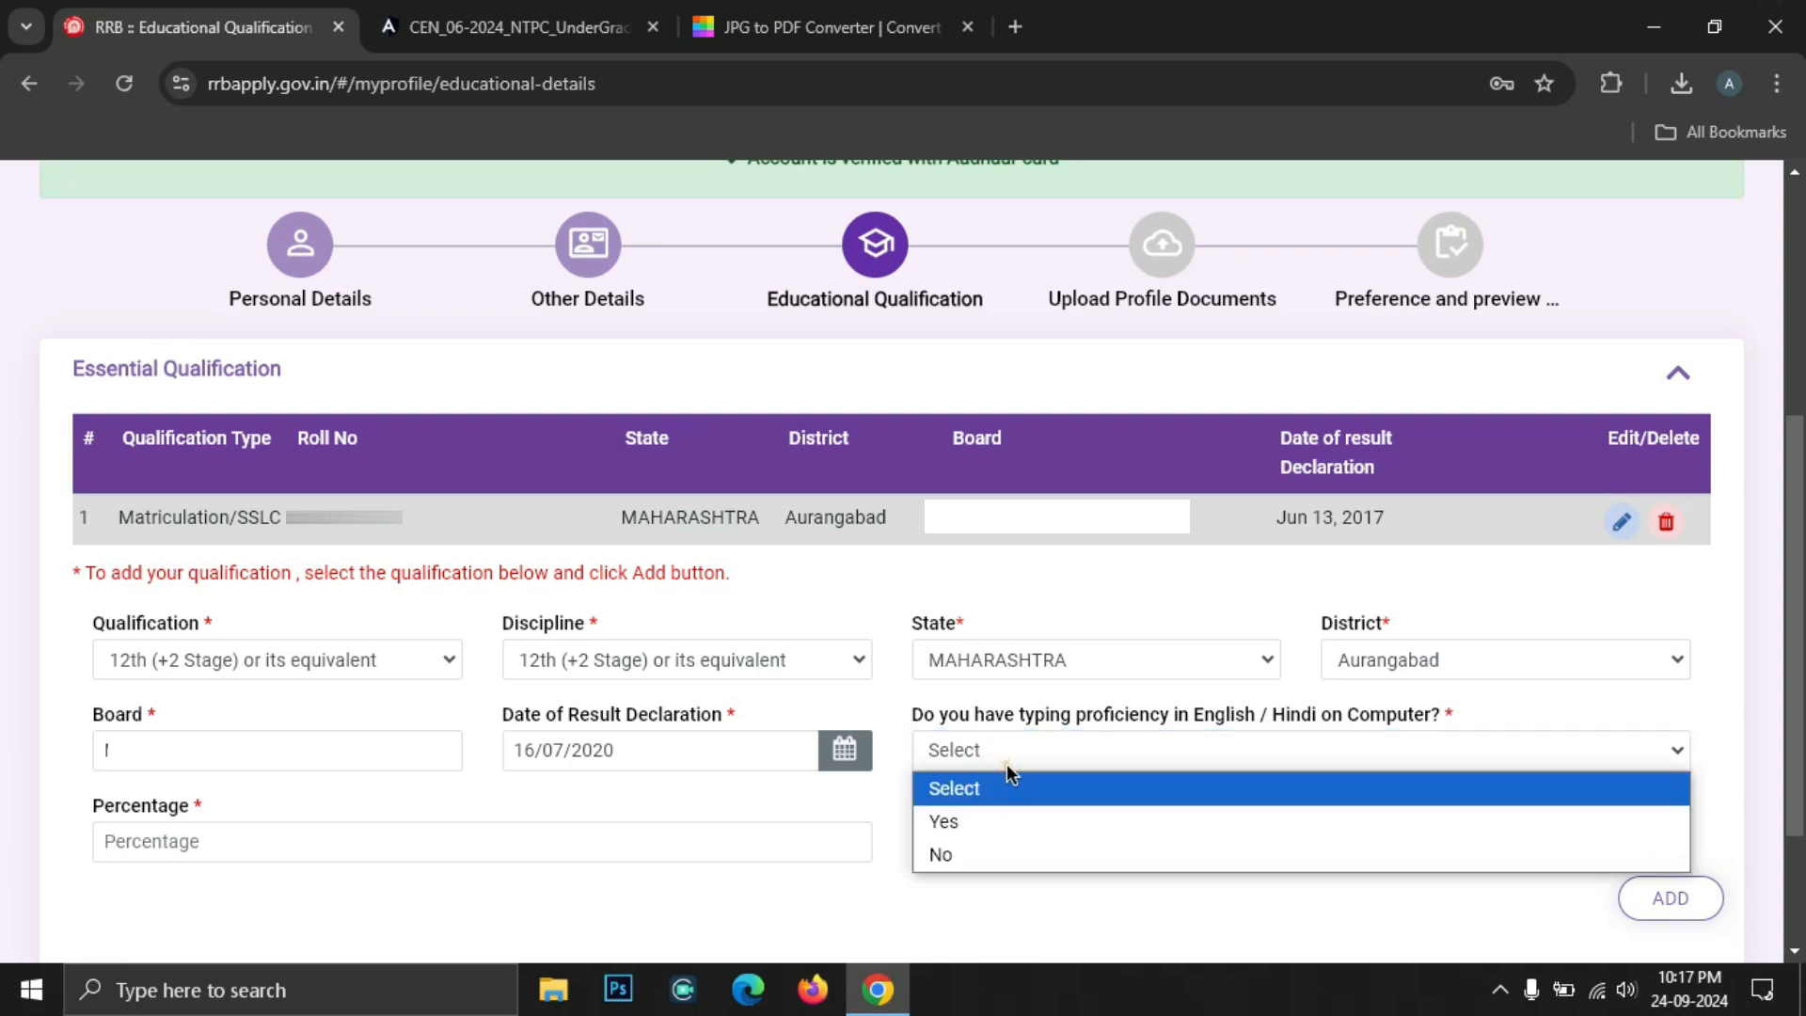
left_click(989, 822)
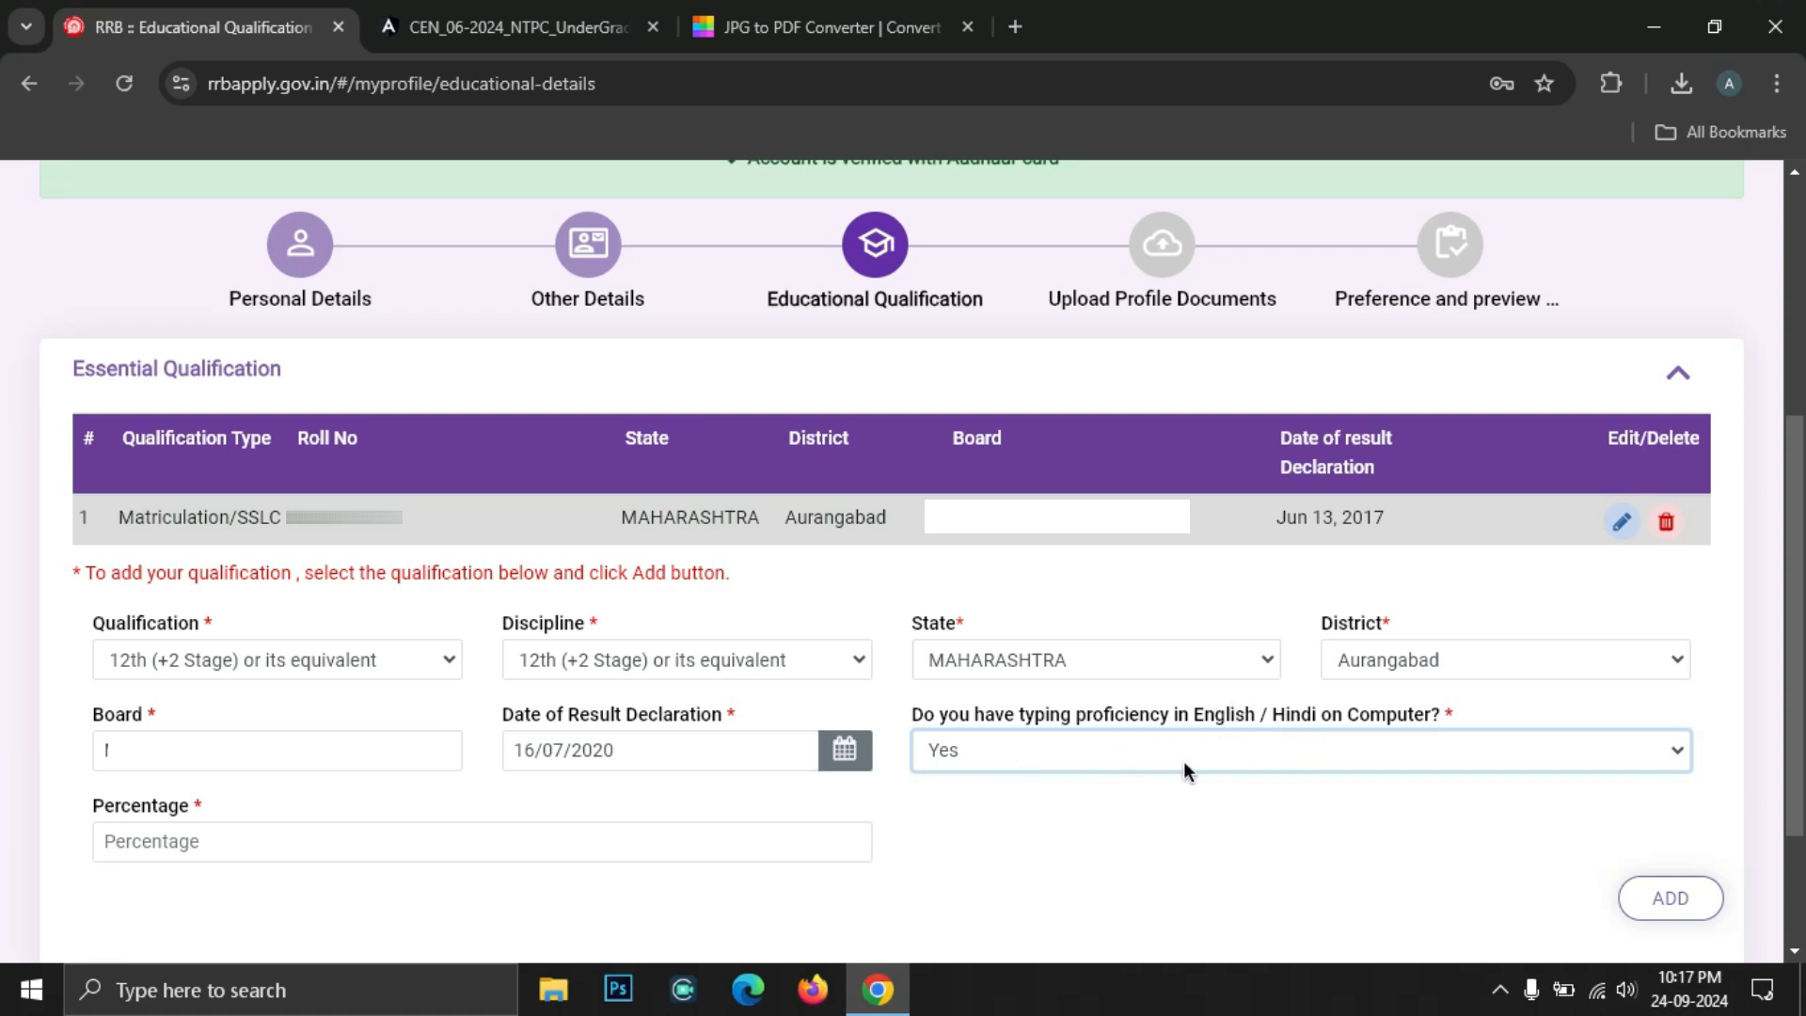
left_click(1013, 761)
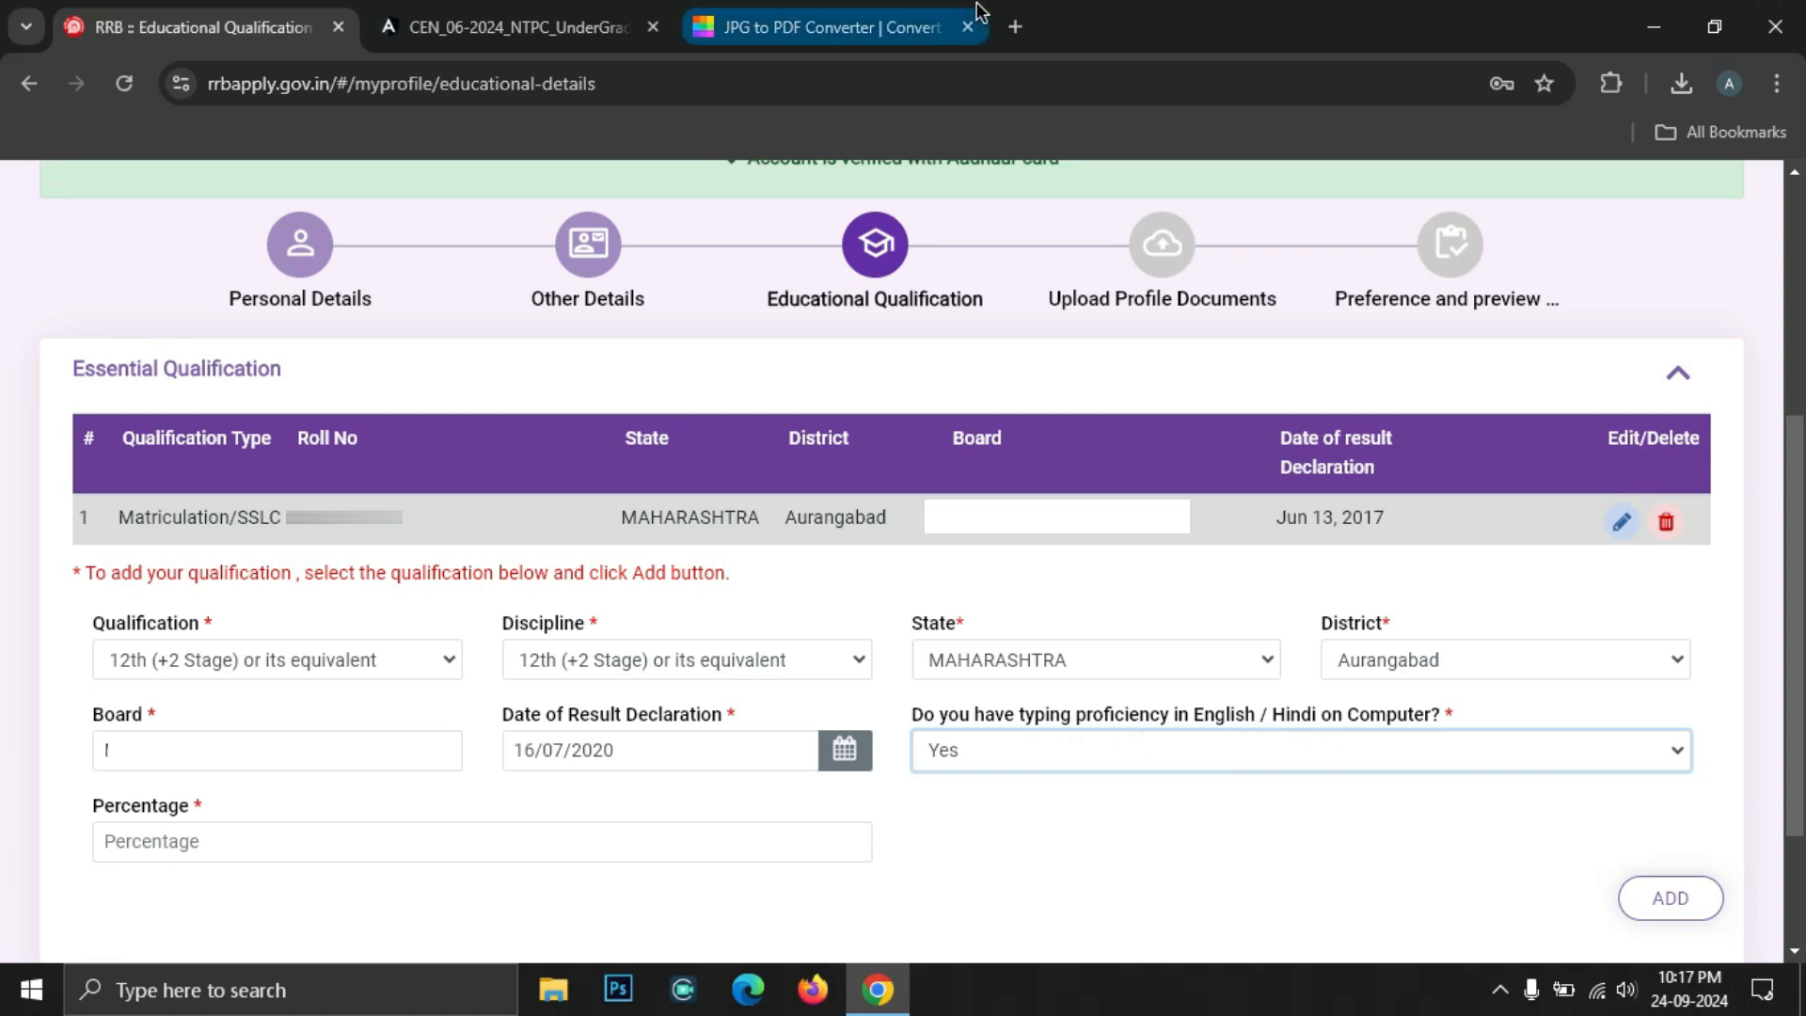
Read the CEN notice's section 13.4 typing requirement: 30 WPM English or 25 WPM Hindi
left_click(527, 27)
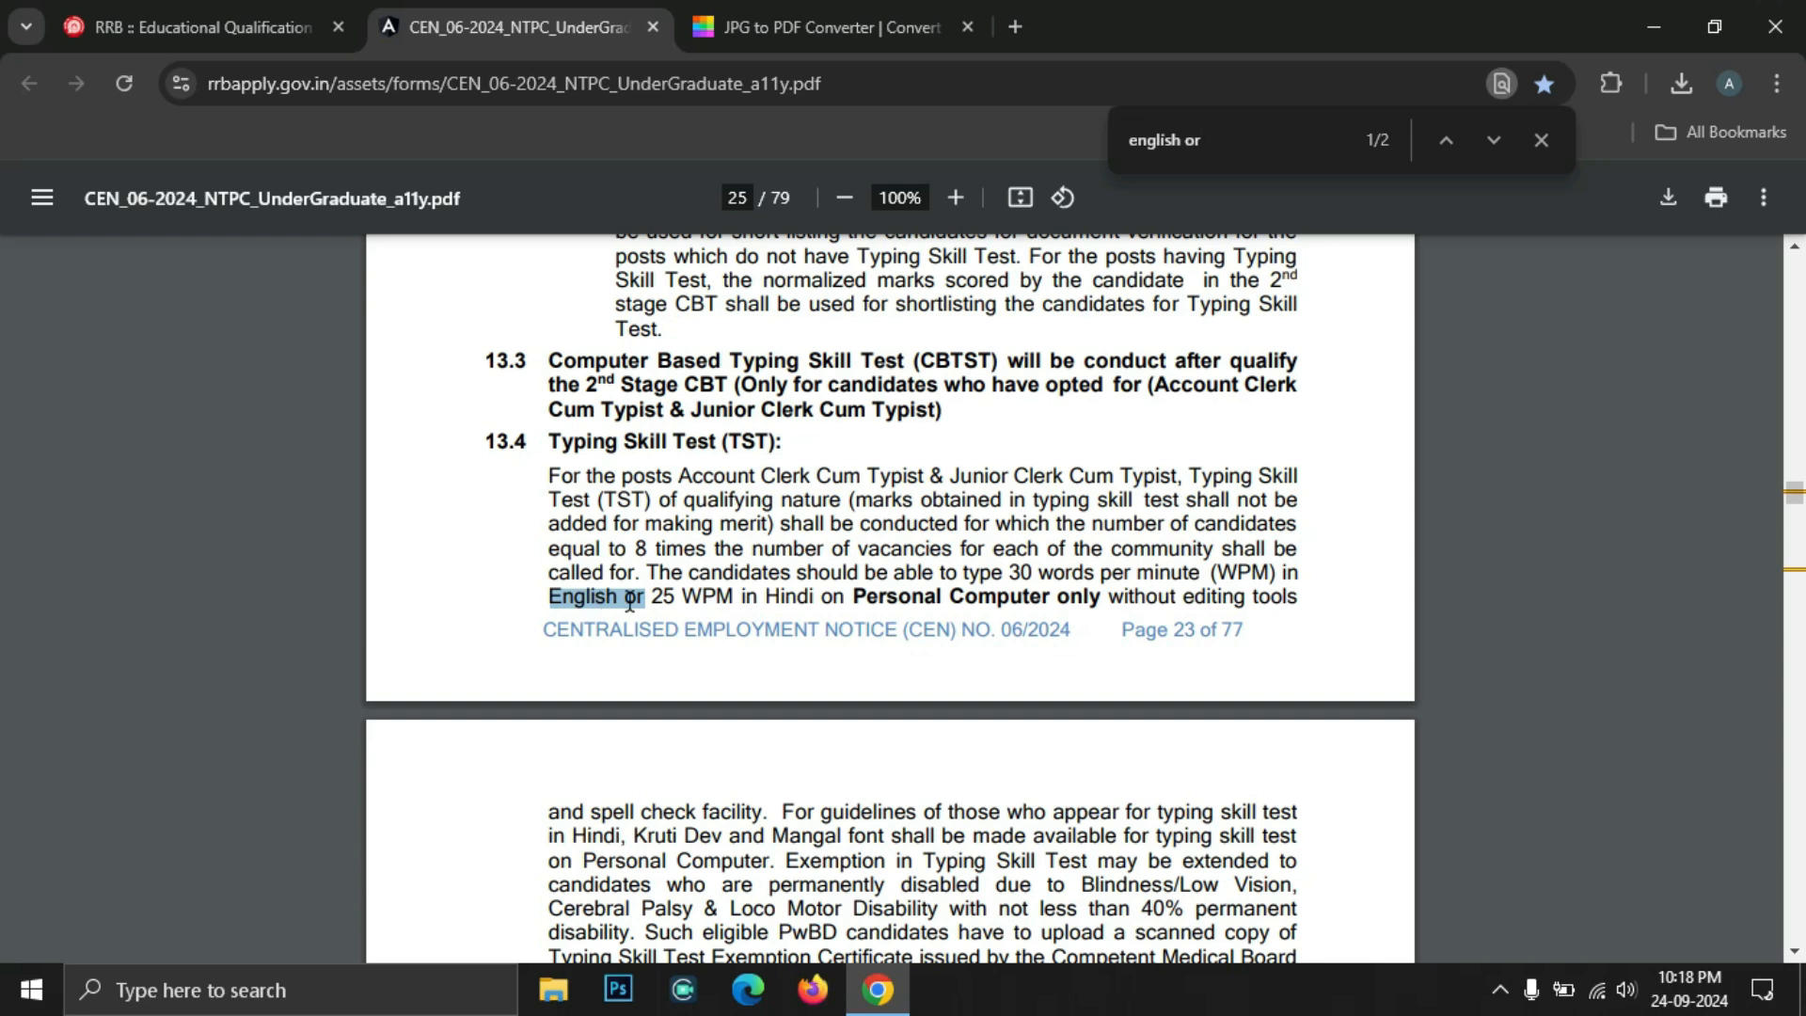
left_click_drag(641, 603, 629, 603)
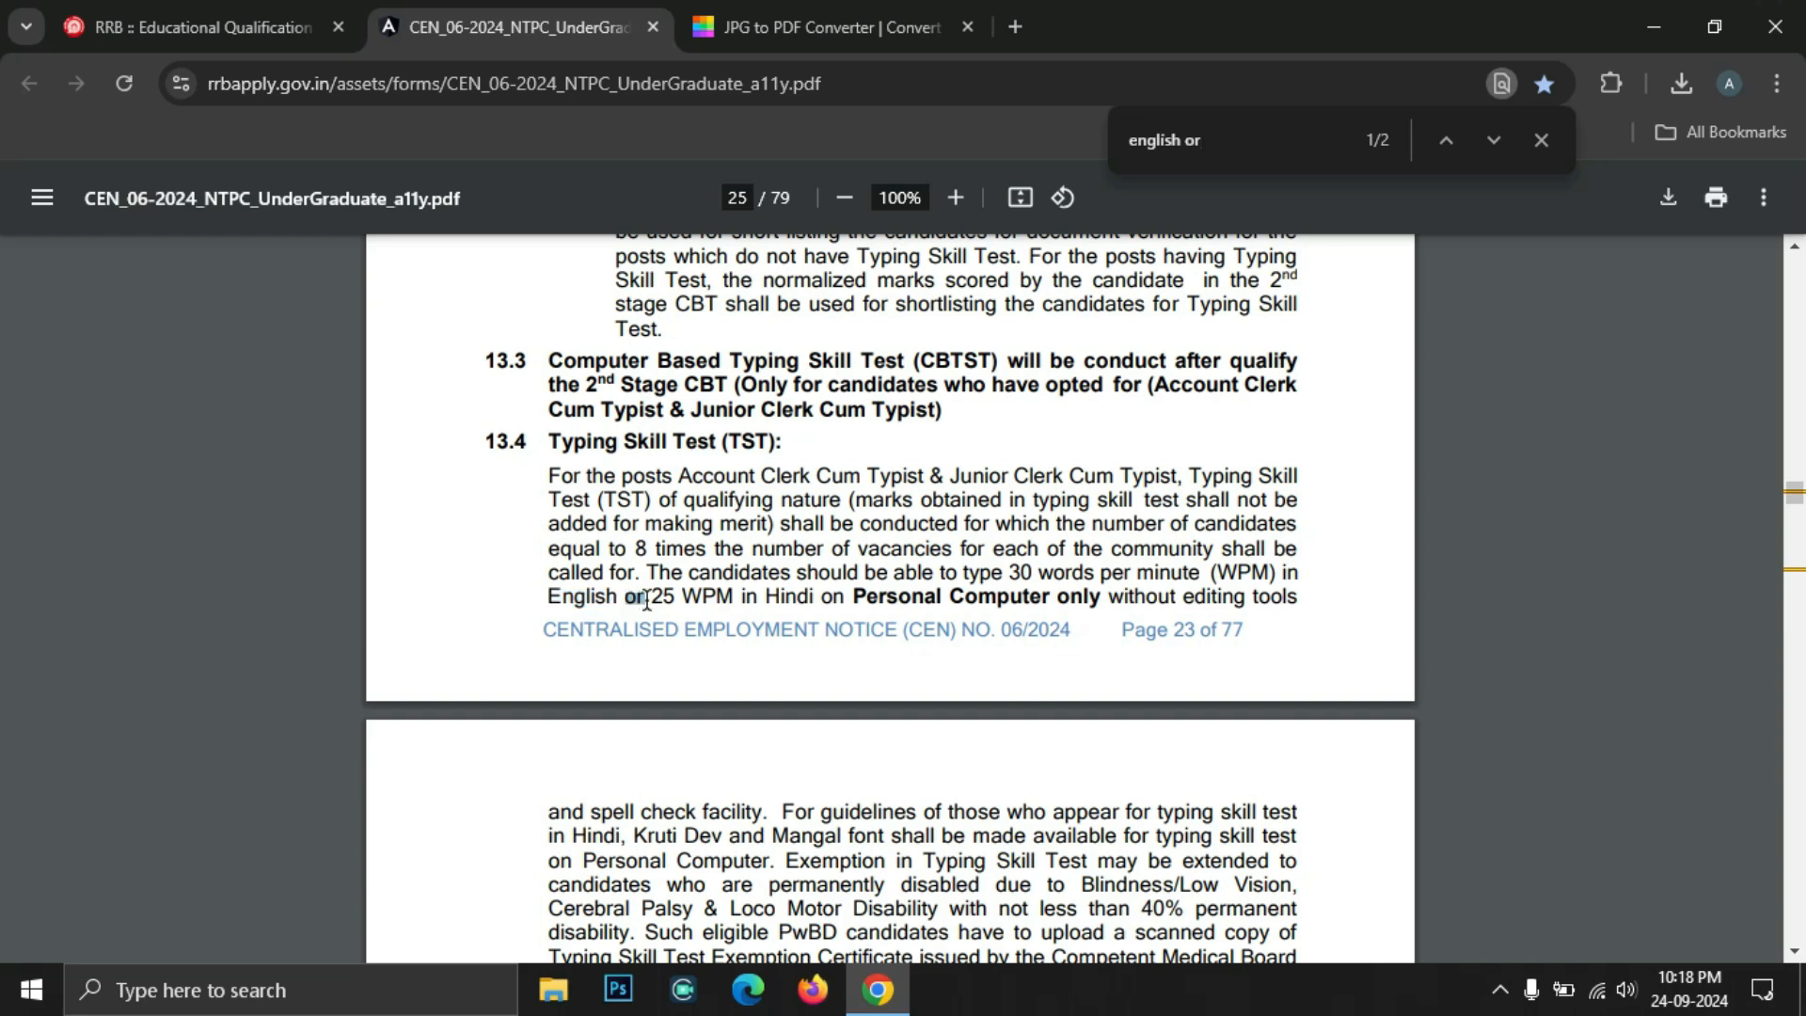
left_click(646, 600)
left_click_drag(649, 596, 762, 597)
left_click(947, 583)
Enter 69.54 as the 12th percentage and add the 12th qualification record
key("ctrl+shift+Tab")
left_click(207, 842)
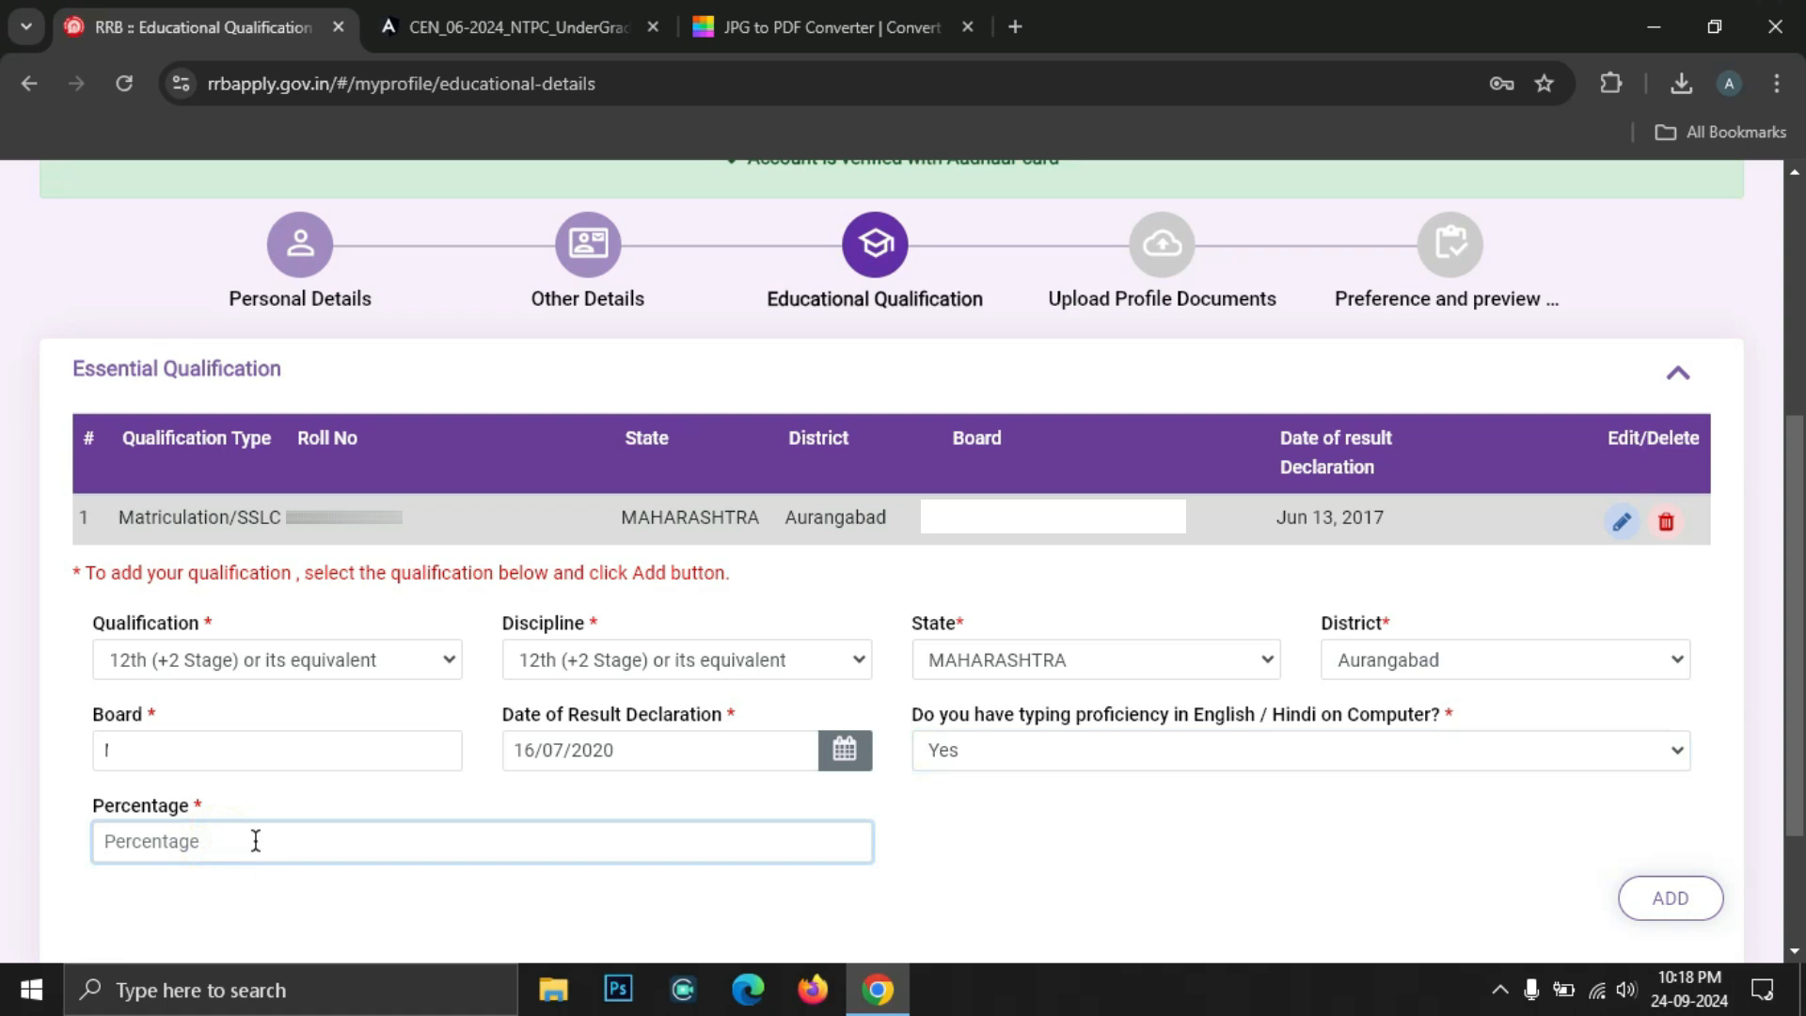
type("69.54")
scroll(186, 674, "down", 2)
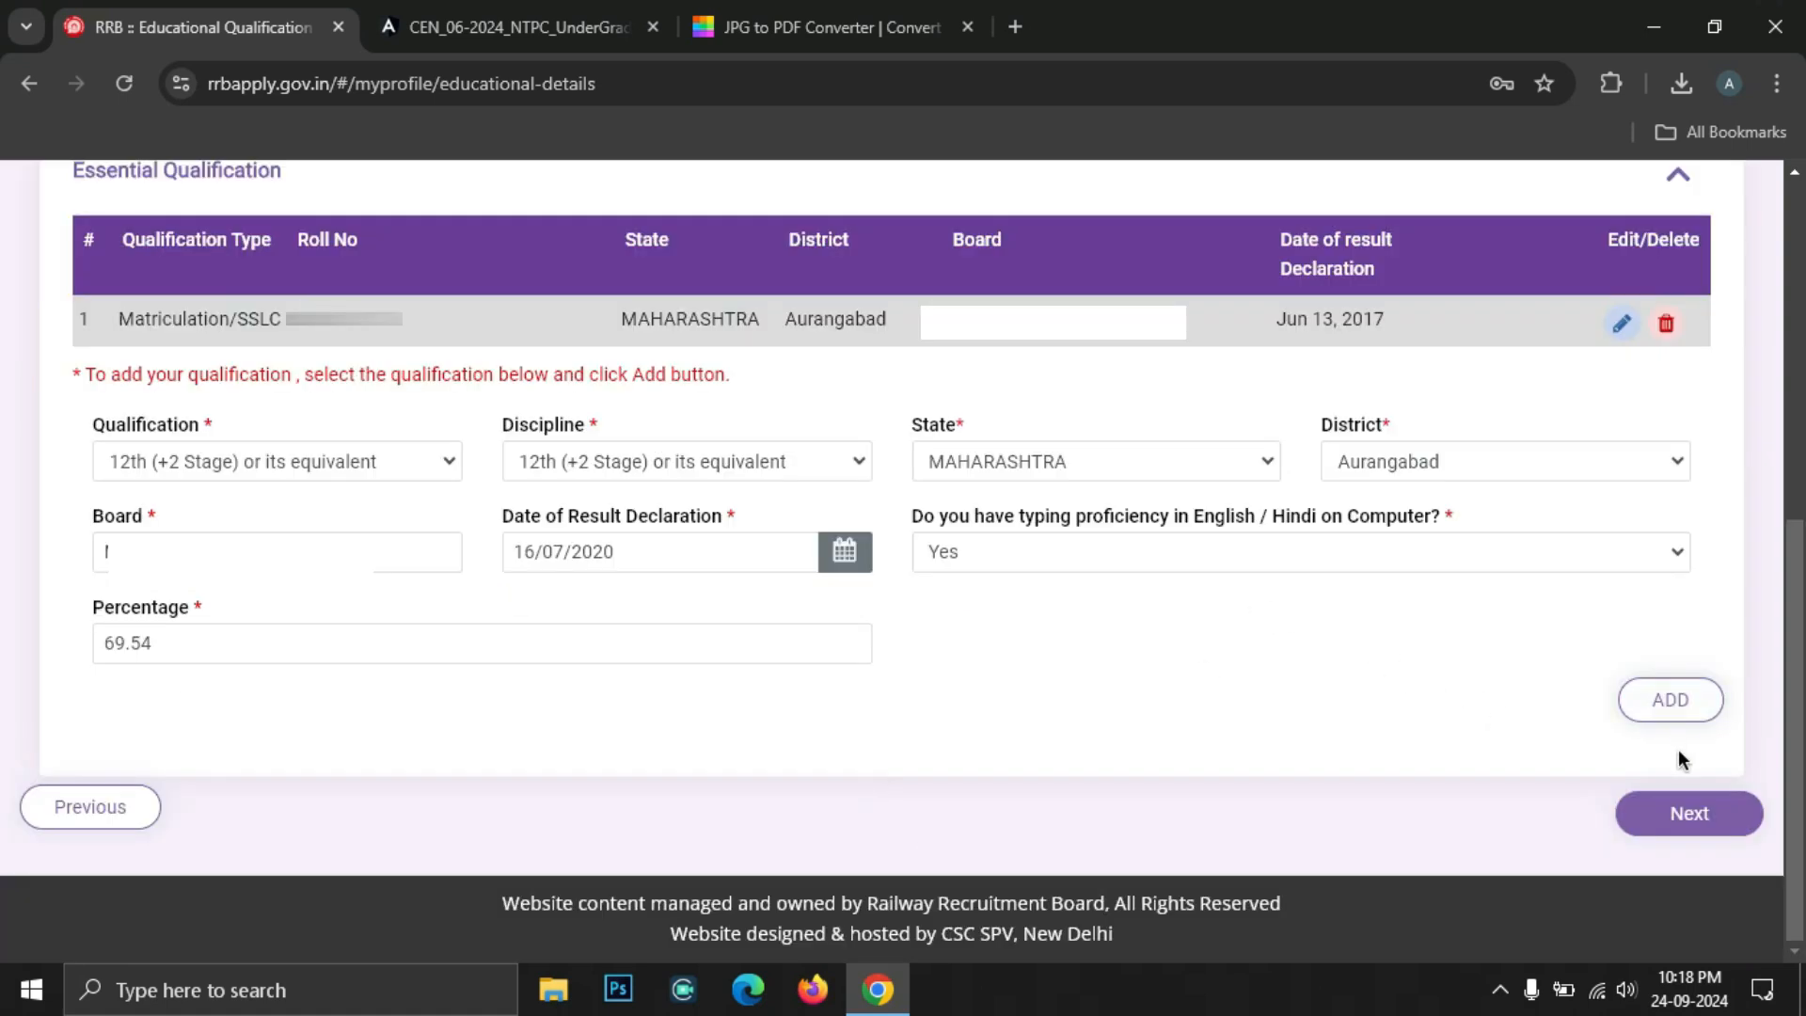
left_click(294, 629)
Choose Bachelor degree as qualification and discipline, with sub-stream BCA
left_click(293, 630)
left_click(293, 630)
left_click(245, 737)
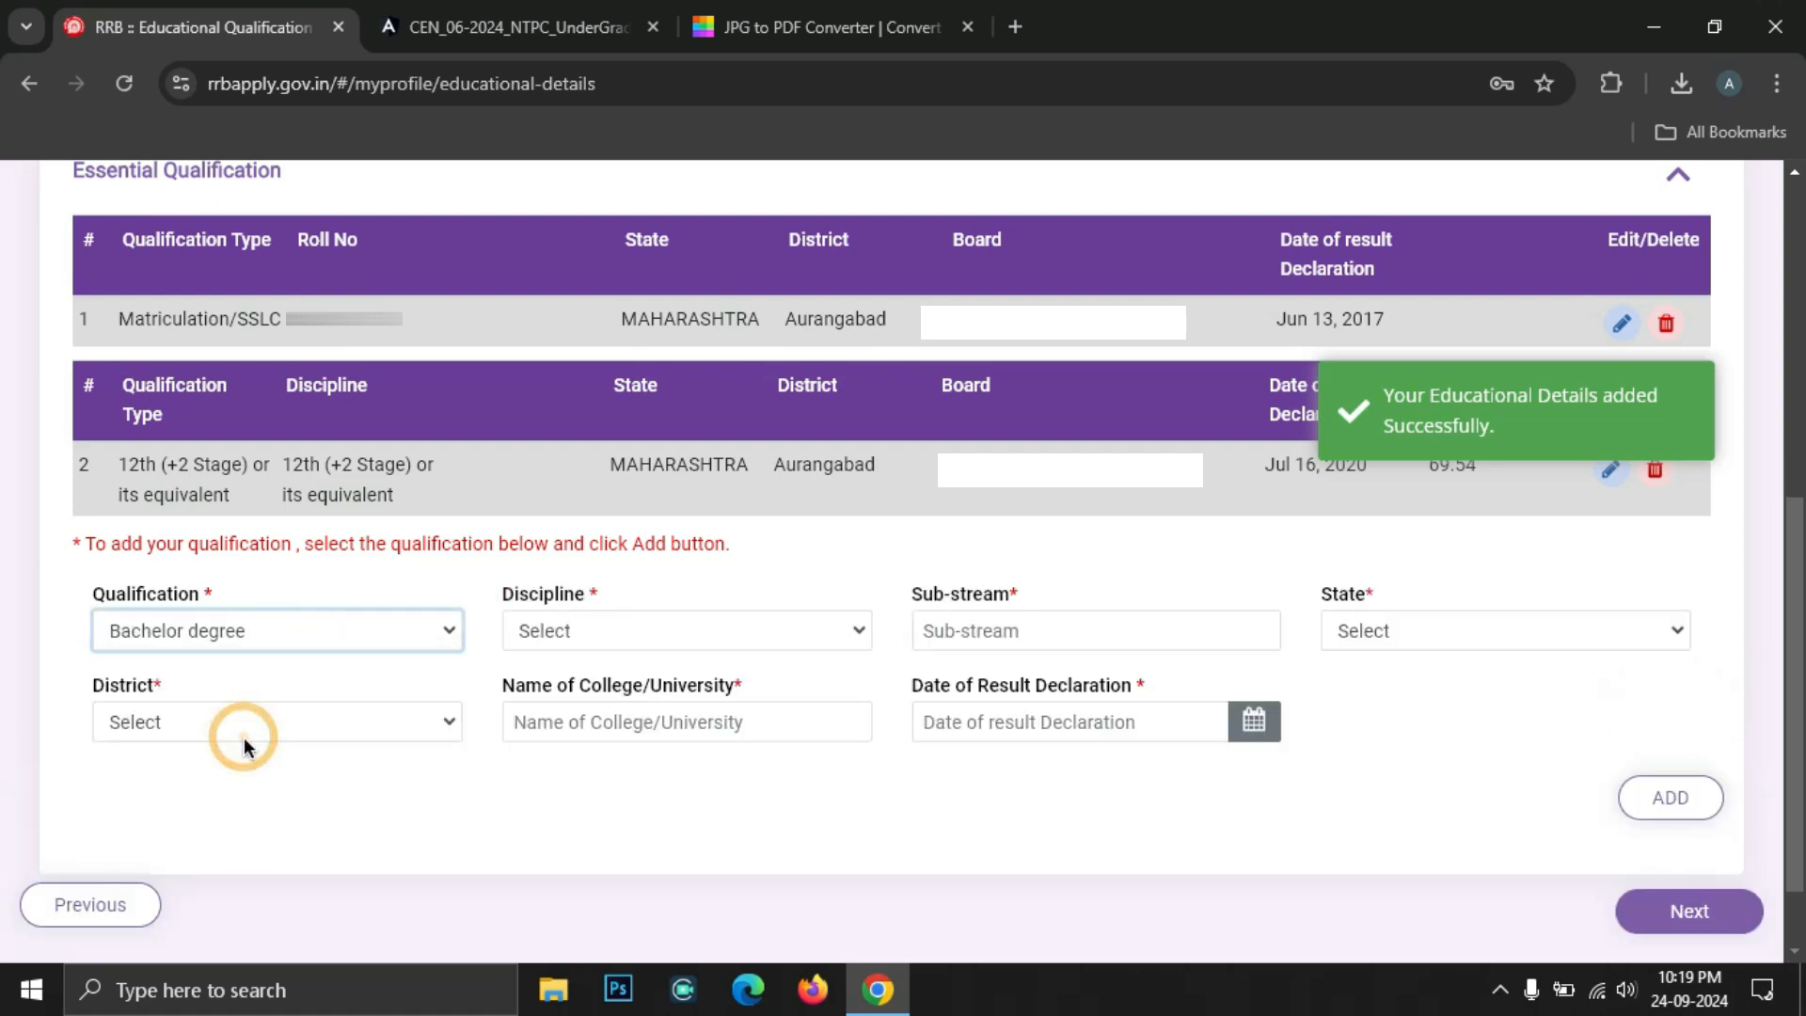
left_click(577, 634)
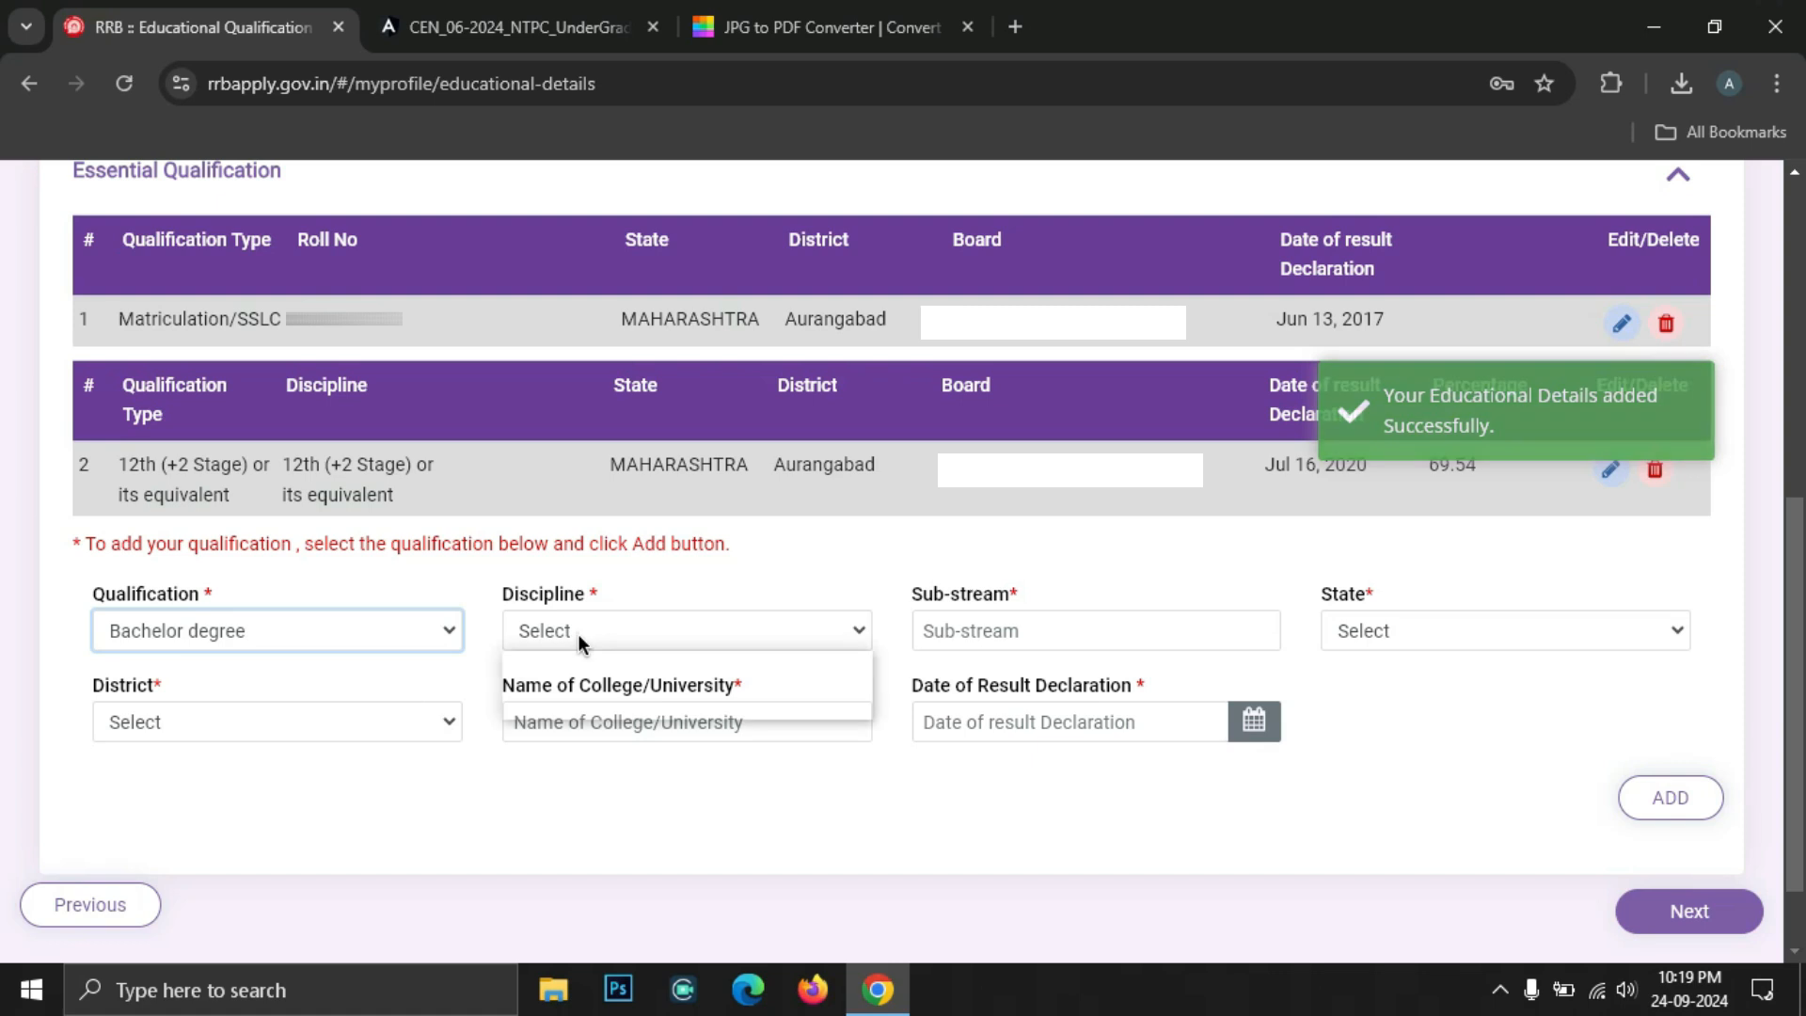
left_click(584, 702)
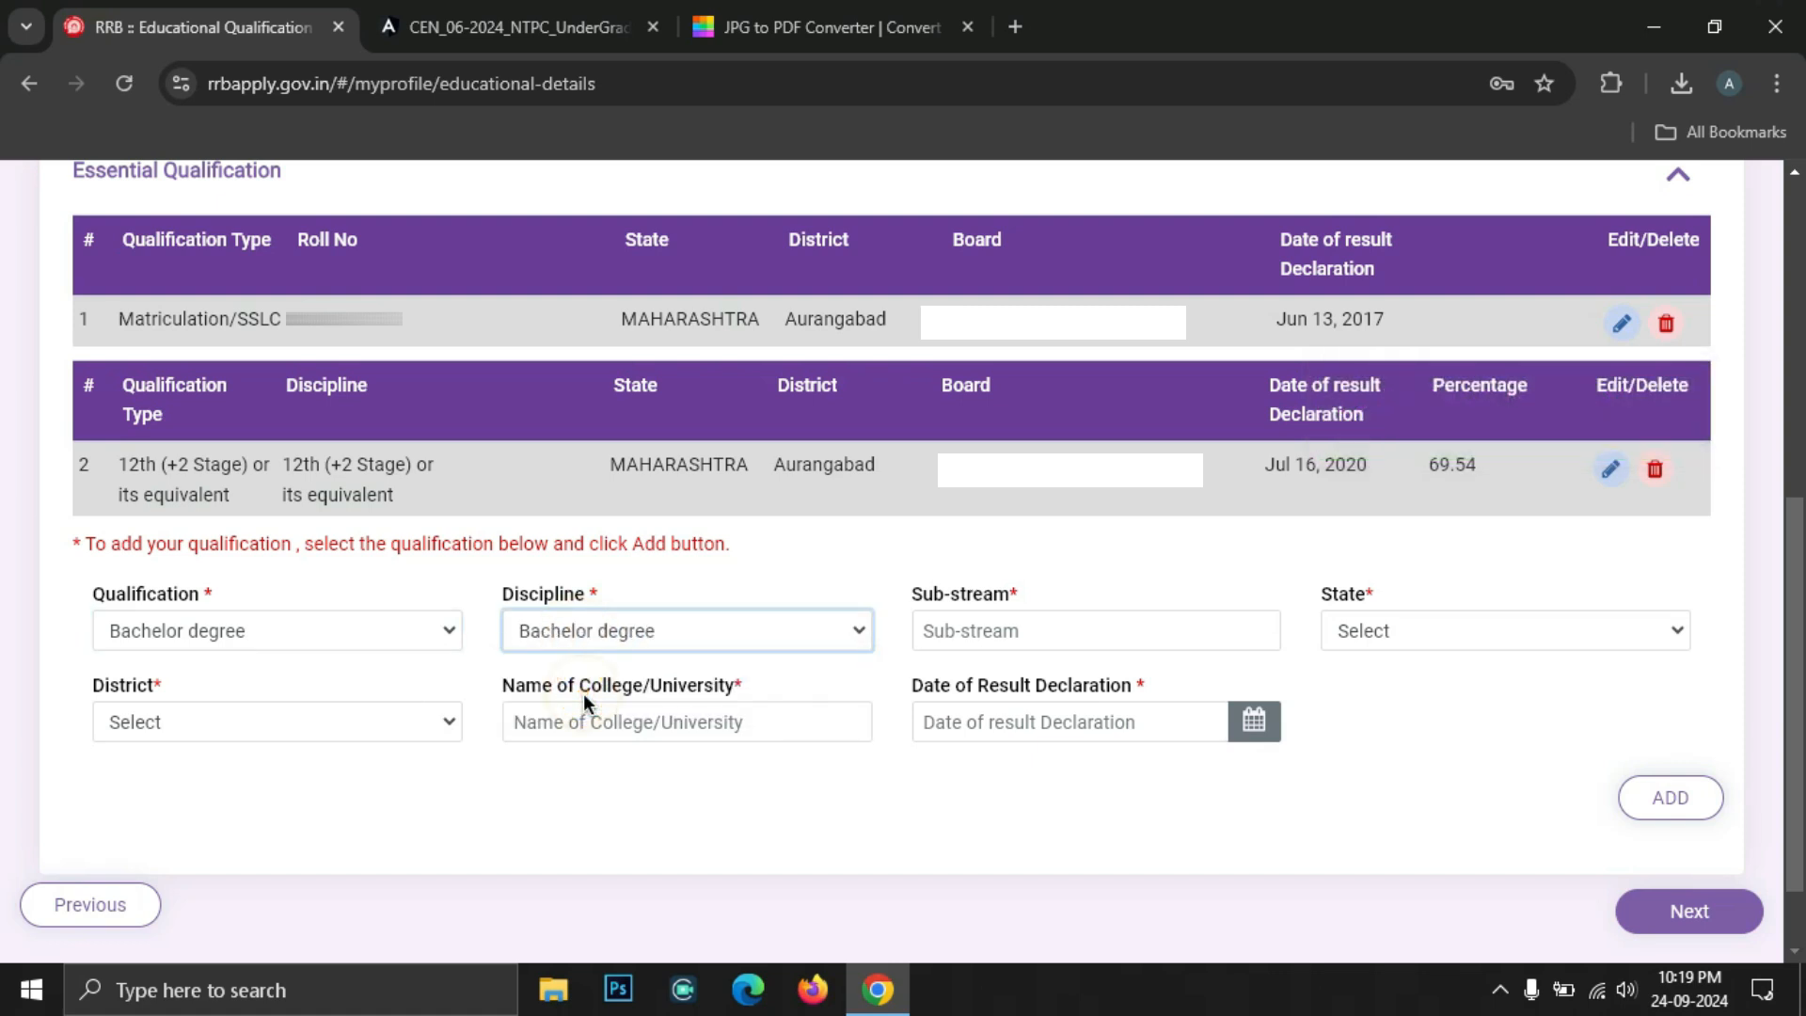
left_click(1000, 637)
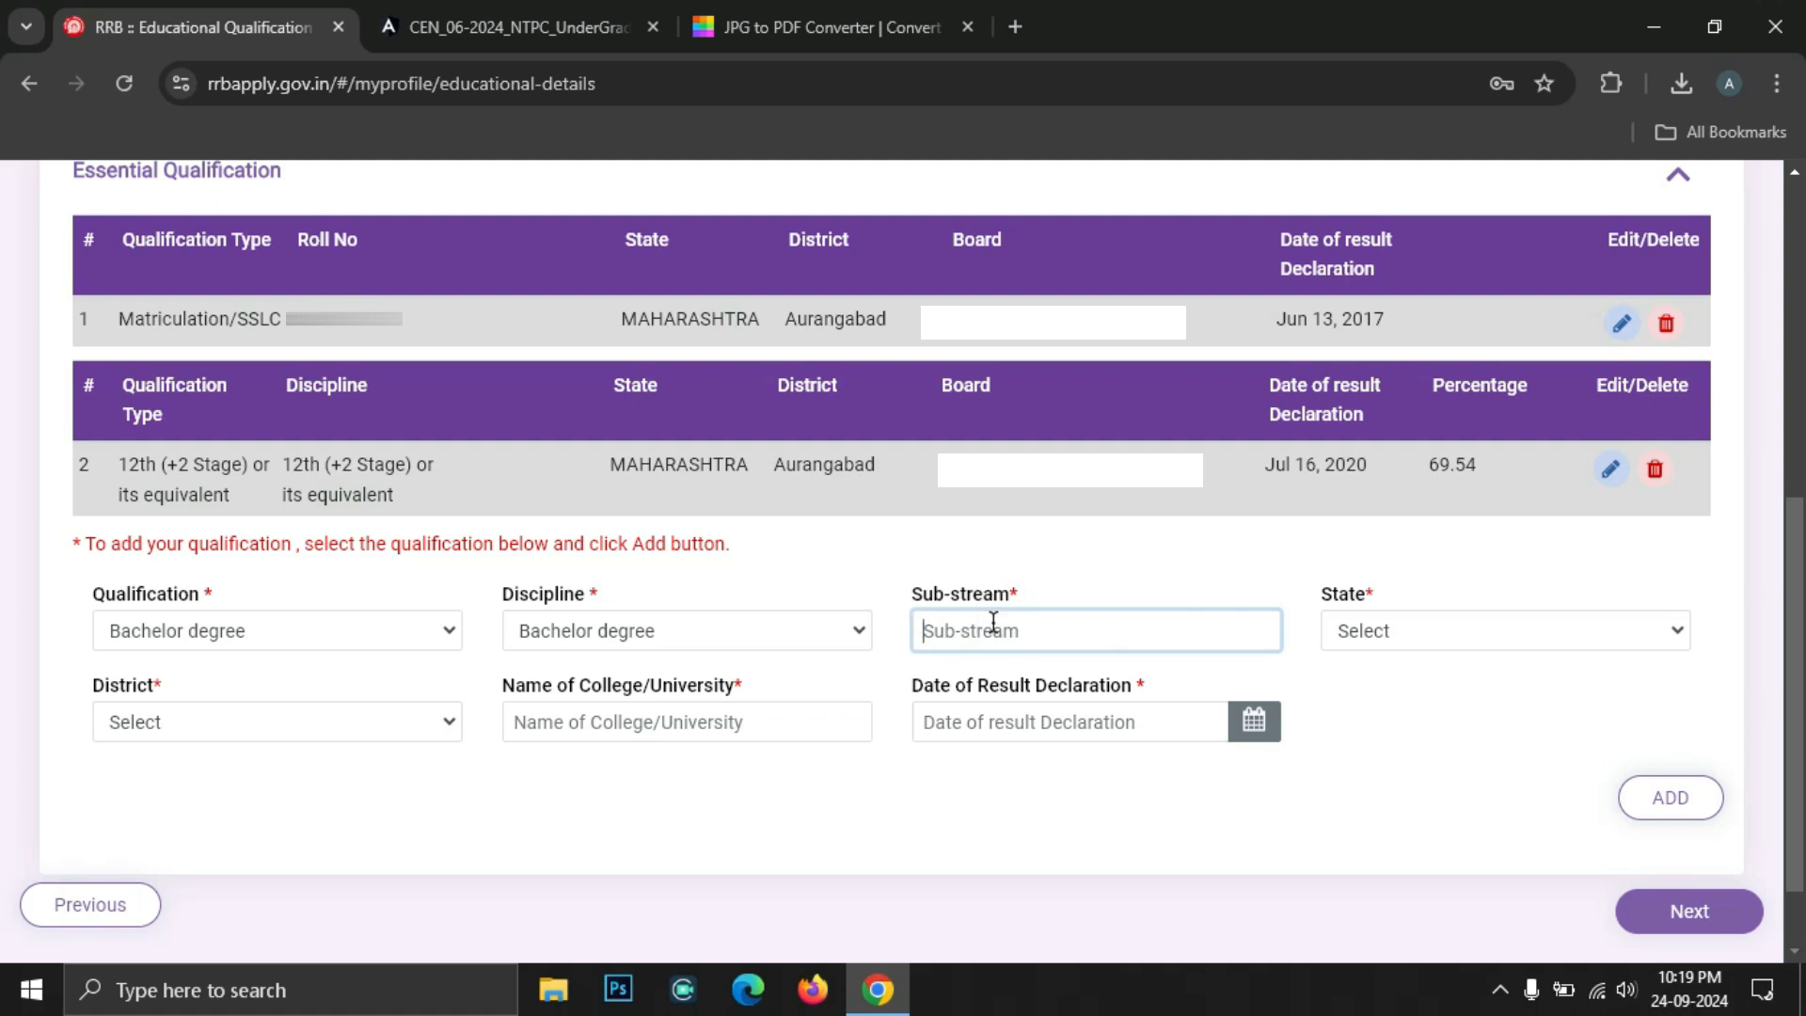
left_click(1004, 643)
type("BCA")
Set the degree state to MAHARASHTRA, district Aurangabad, and paste the college name
left_click(1512, 630)
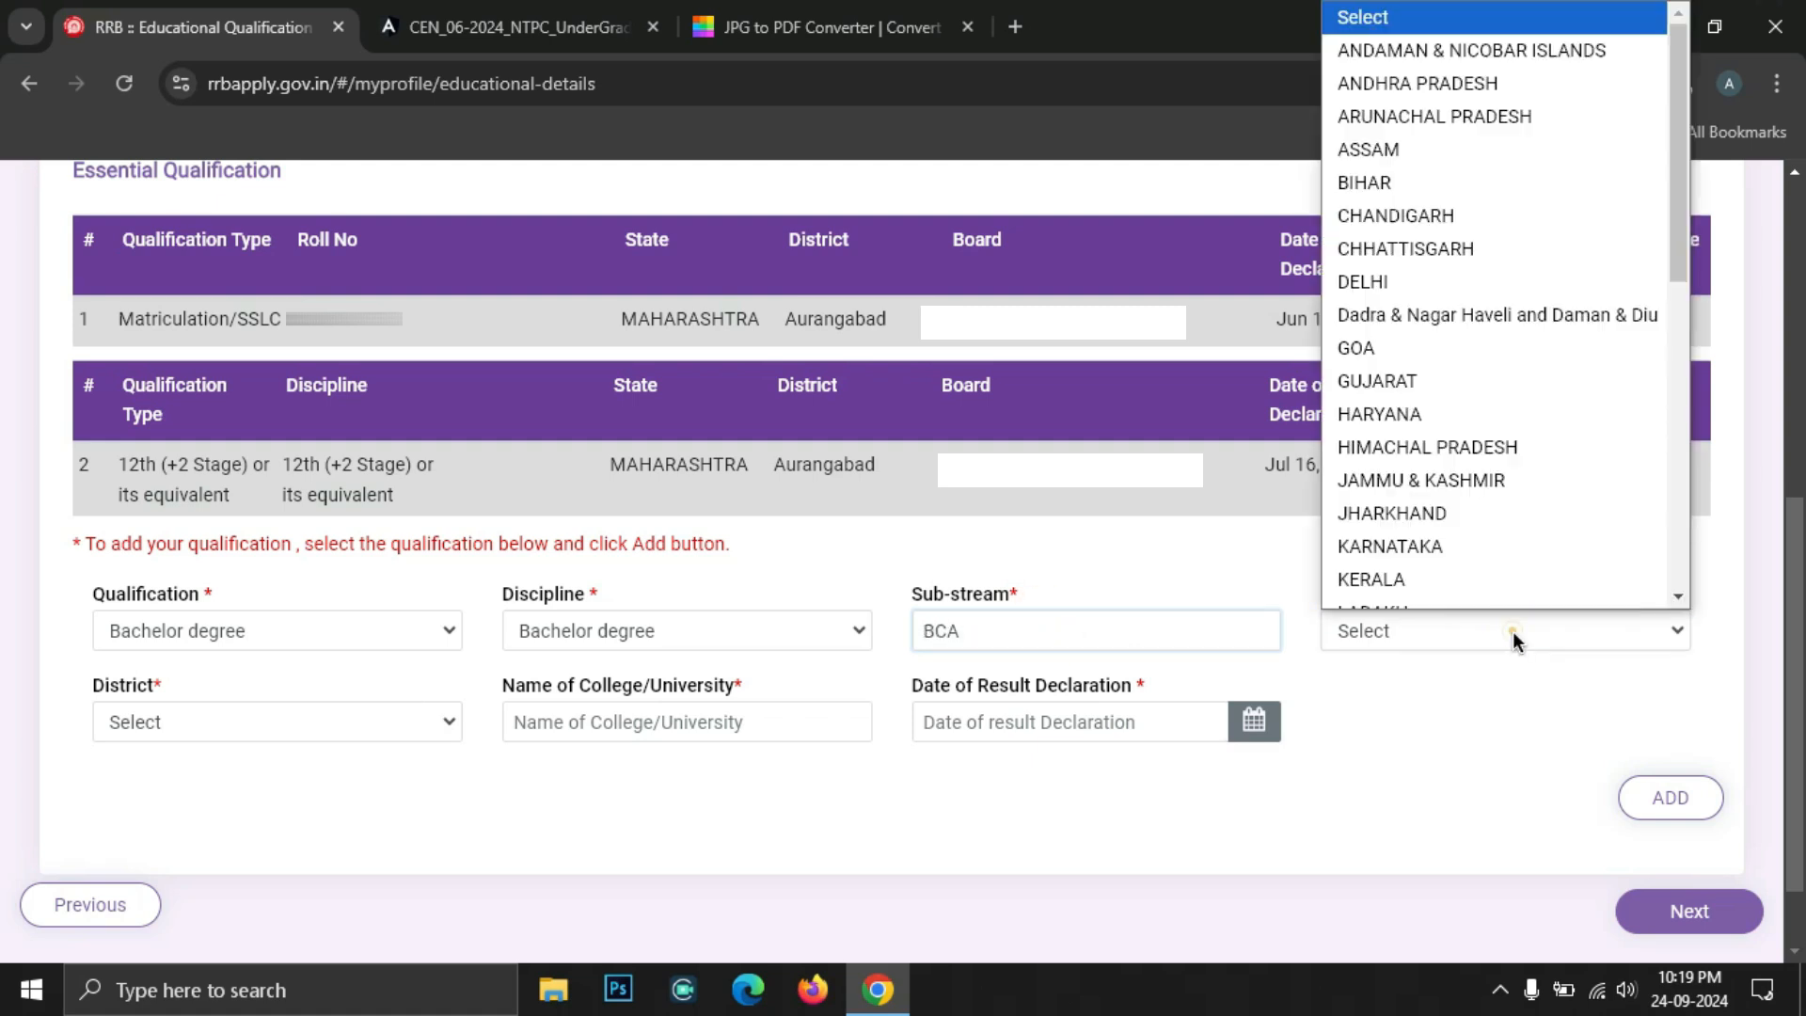
scroll(1471, 444, "down", 3)
left_click(1441, 419)
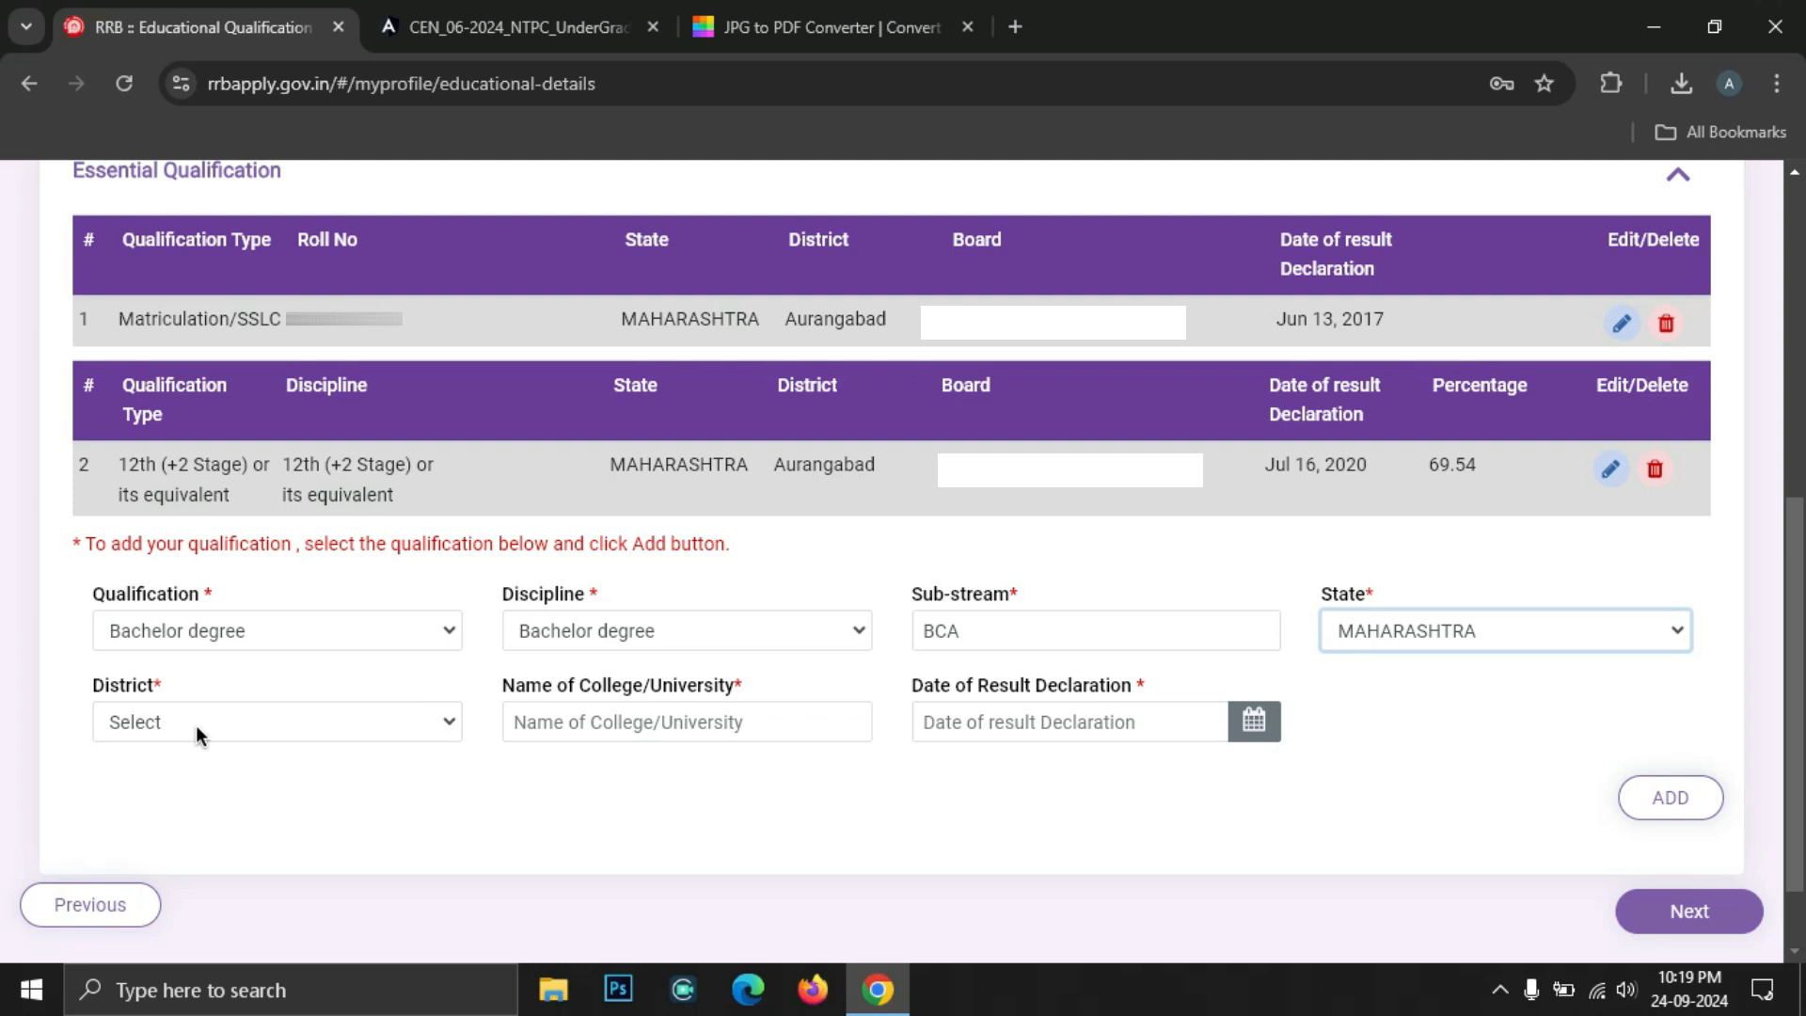
left_click(195, 724)
left_click(218, 187)
left_click(612, 732)
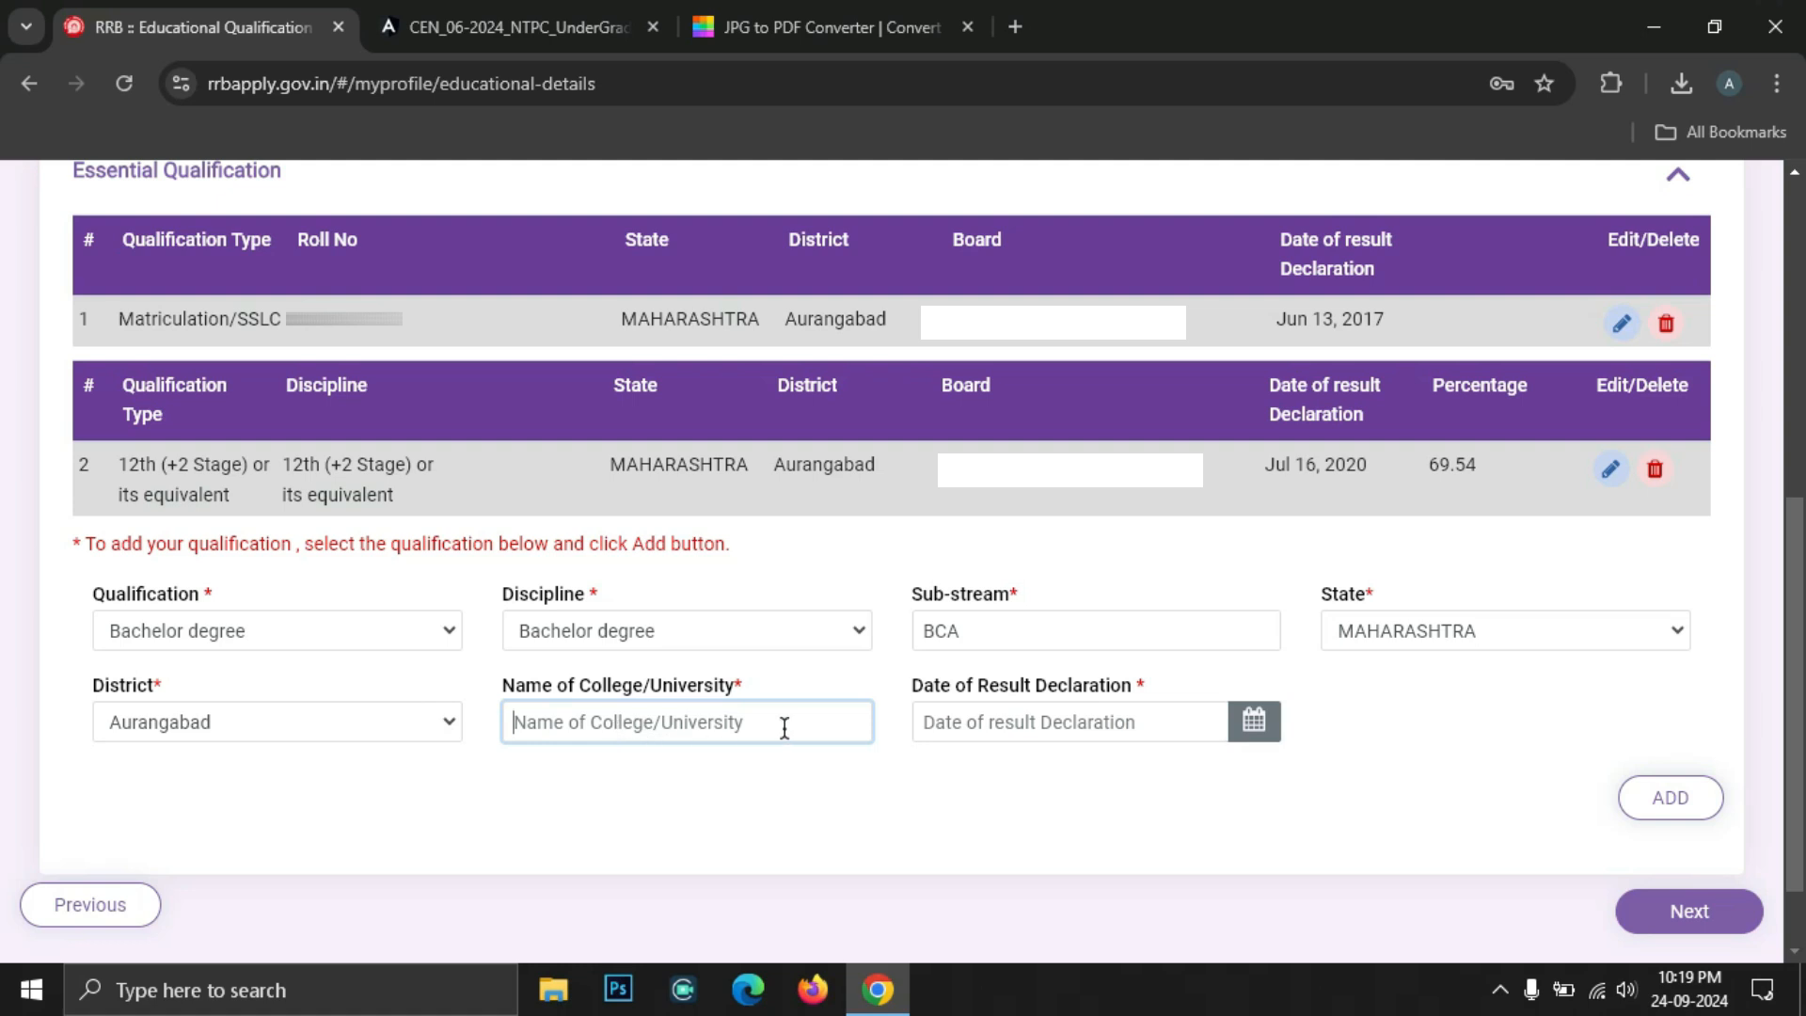
key("ctrl+v")
Pick result date May 15, 2023, add the Bachelor degree record, and go to the next page
left_click(968, 702)
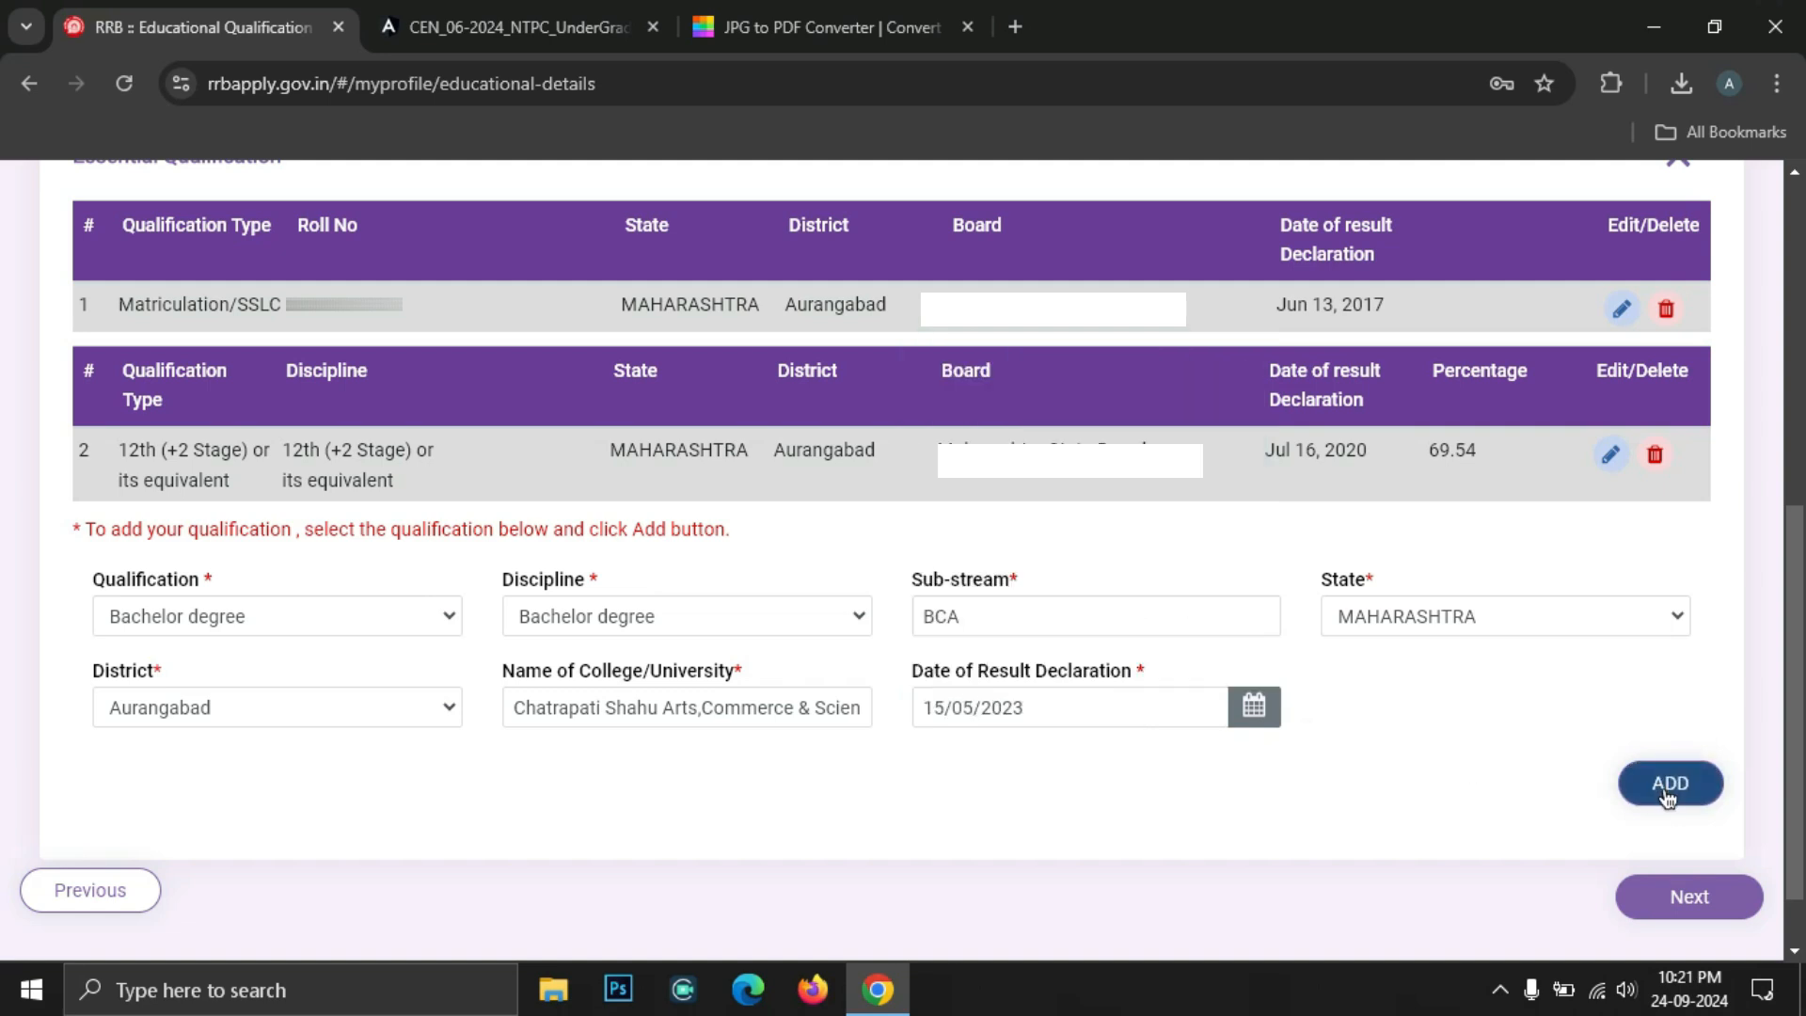
left_click(1667, 790)
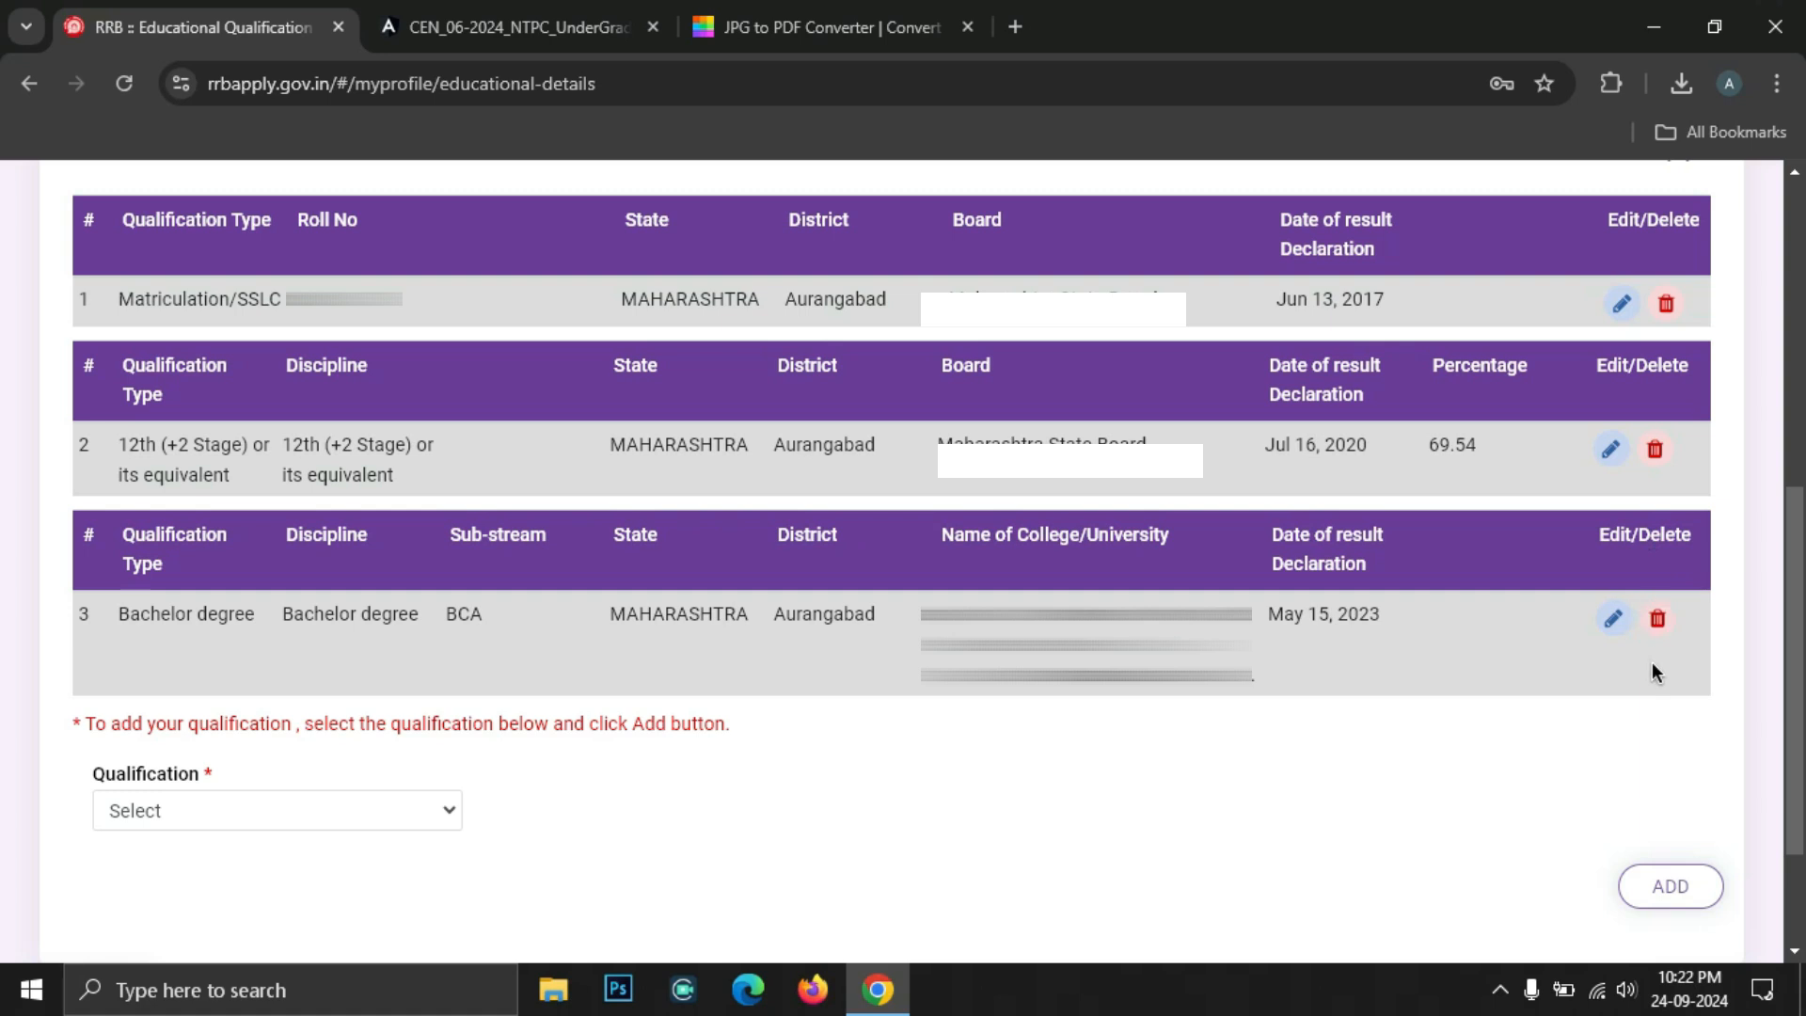
scroll(1642, 714, "down", 2)
left_click(1703, 823)
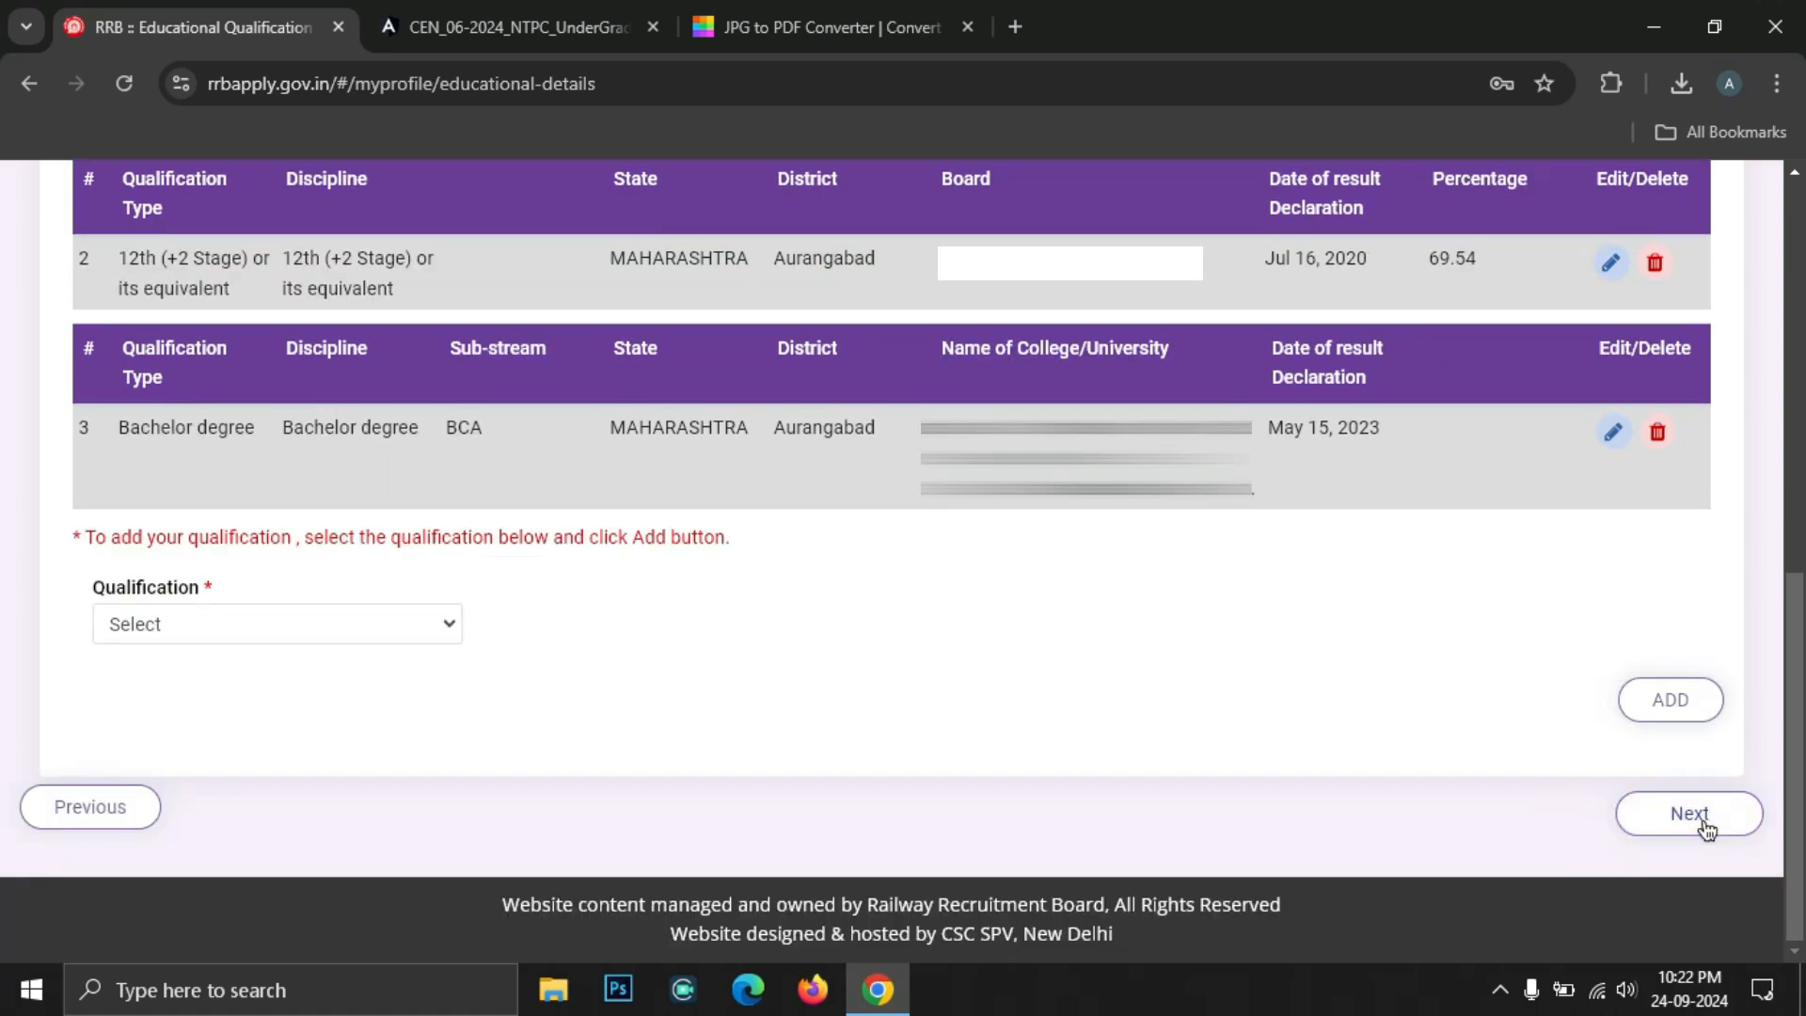
Select and read the photograph specification bullets on the upload page
scroll(1151, 606, "down", 6)
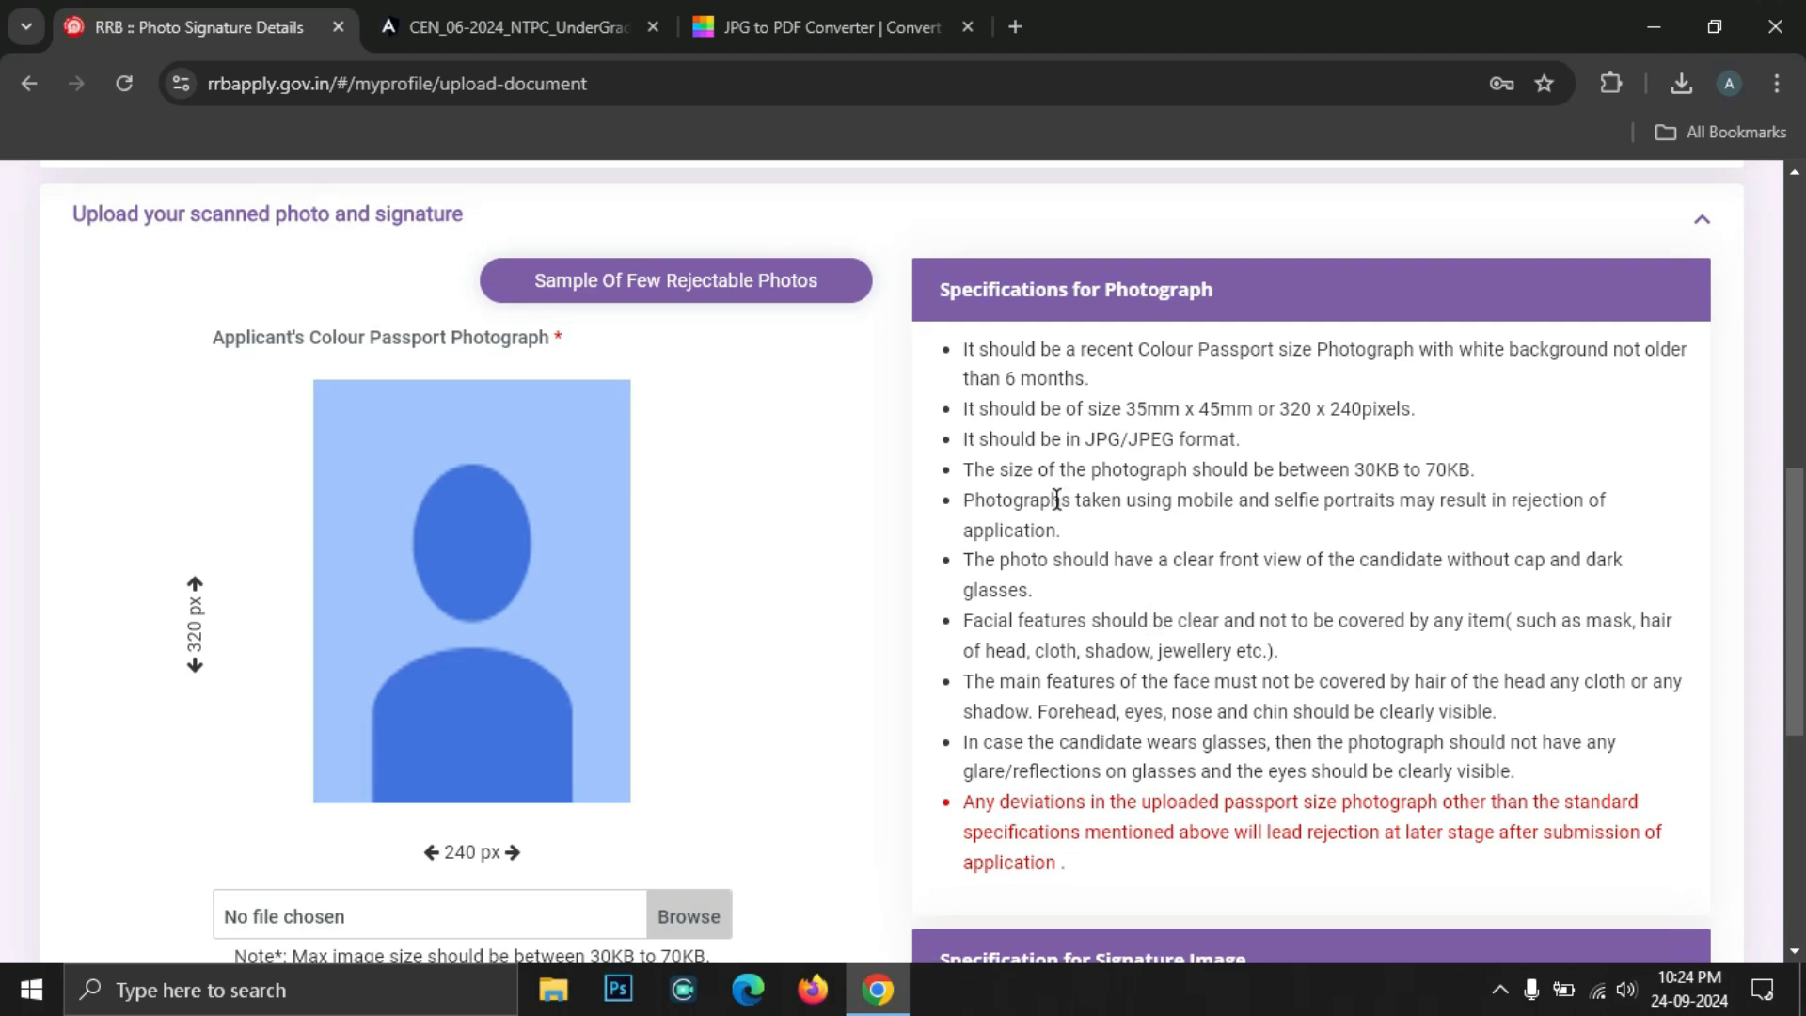
left_click(963, 359)
left_click_drag(963, 362, 1516, 773)
left_click(1107, 409)
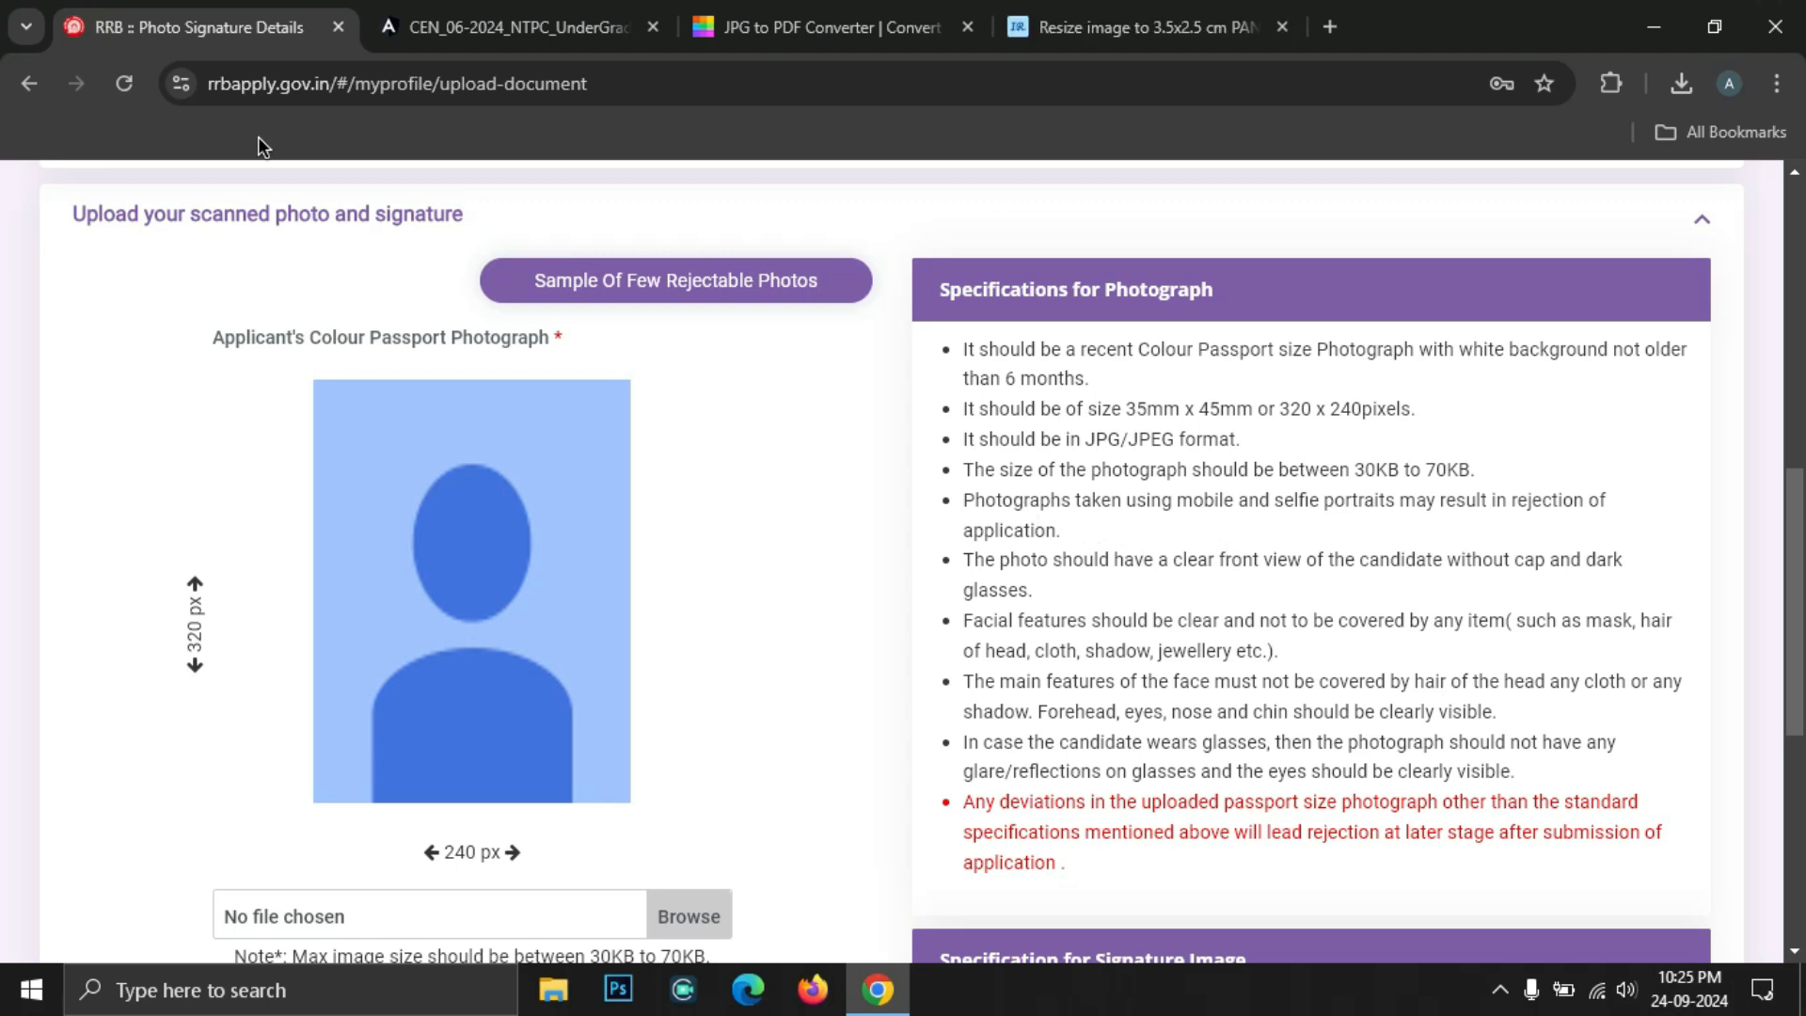
Load the passportnew.jpg photo into imResizer
left_click(1122, 11)
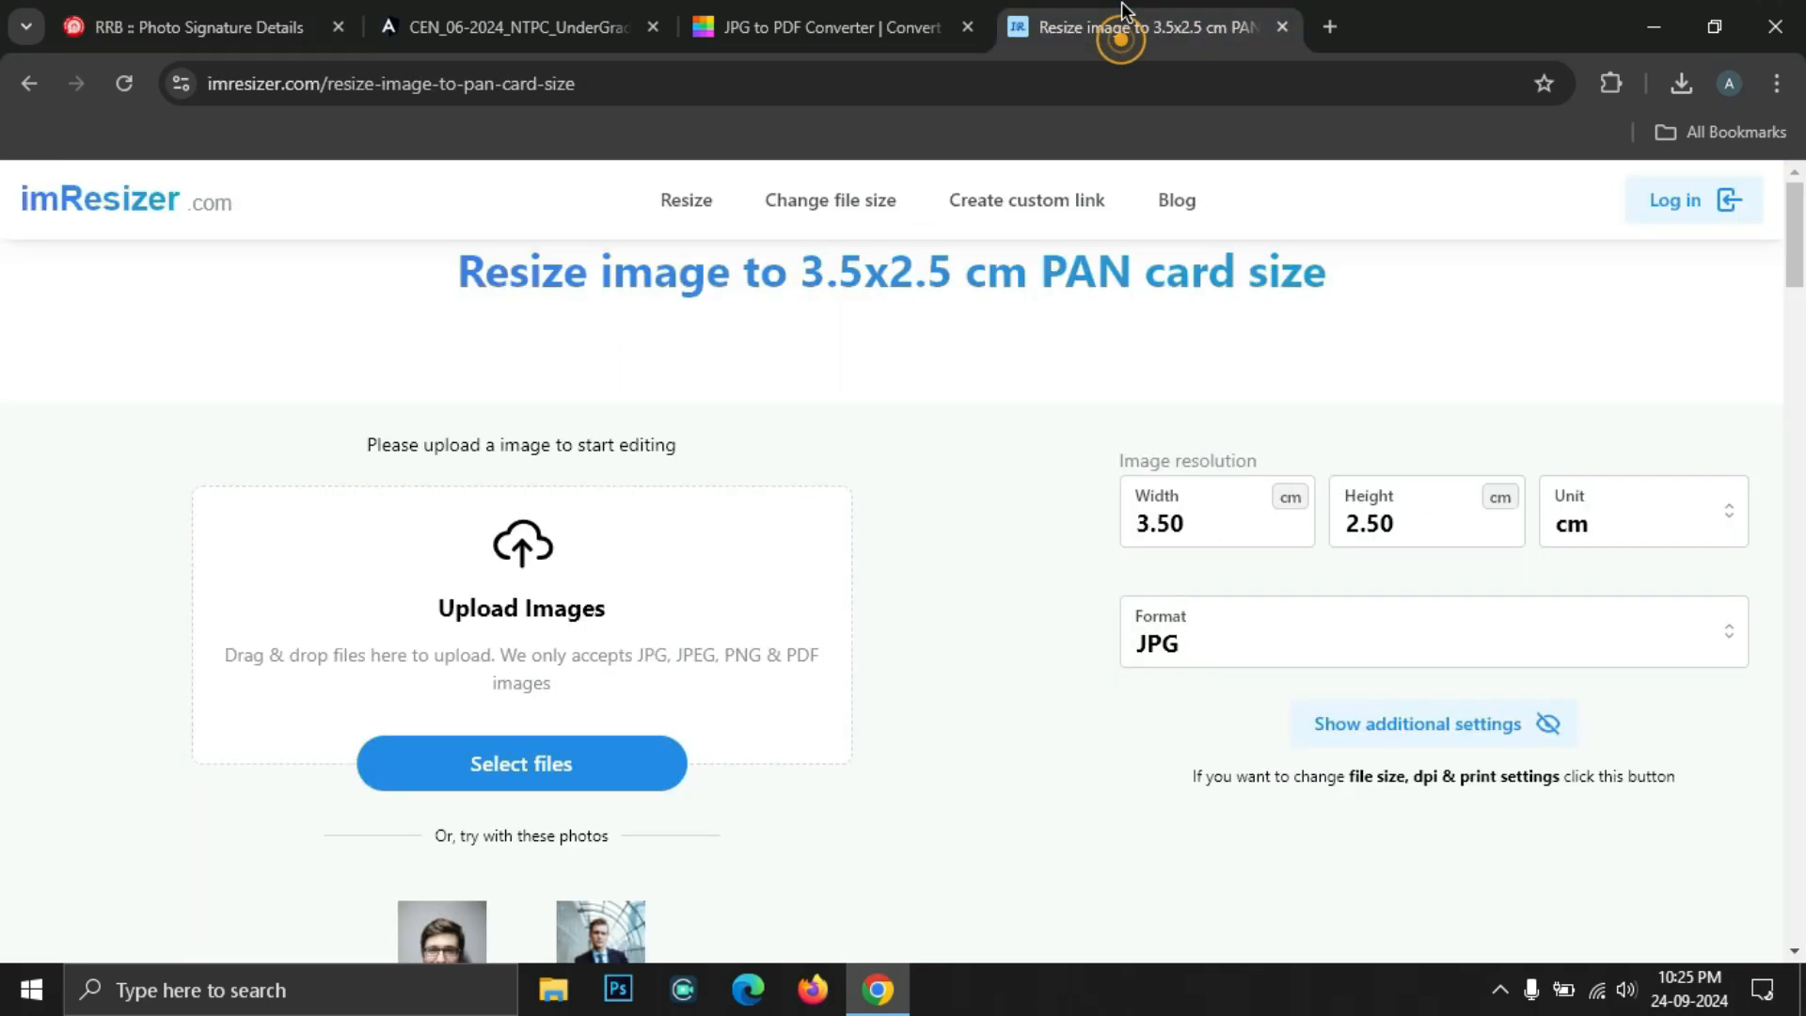
left_click(369, 95)
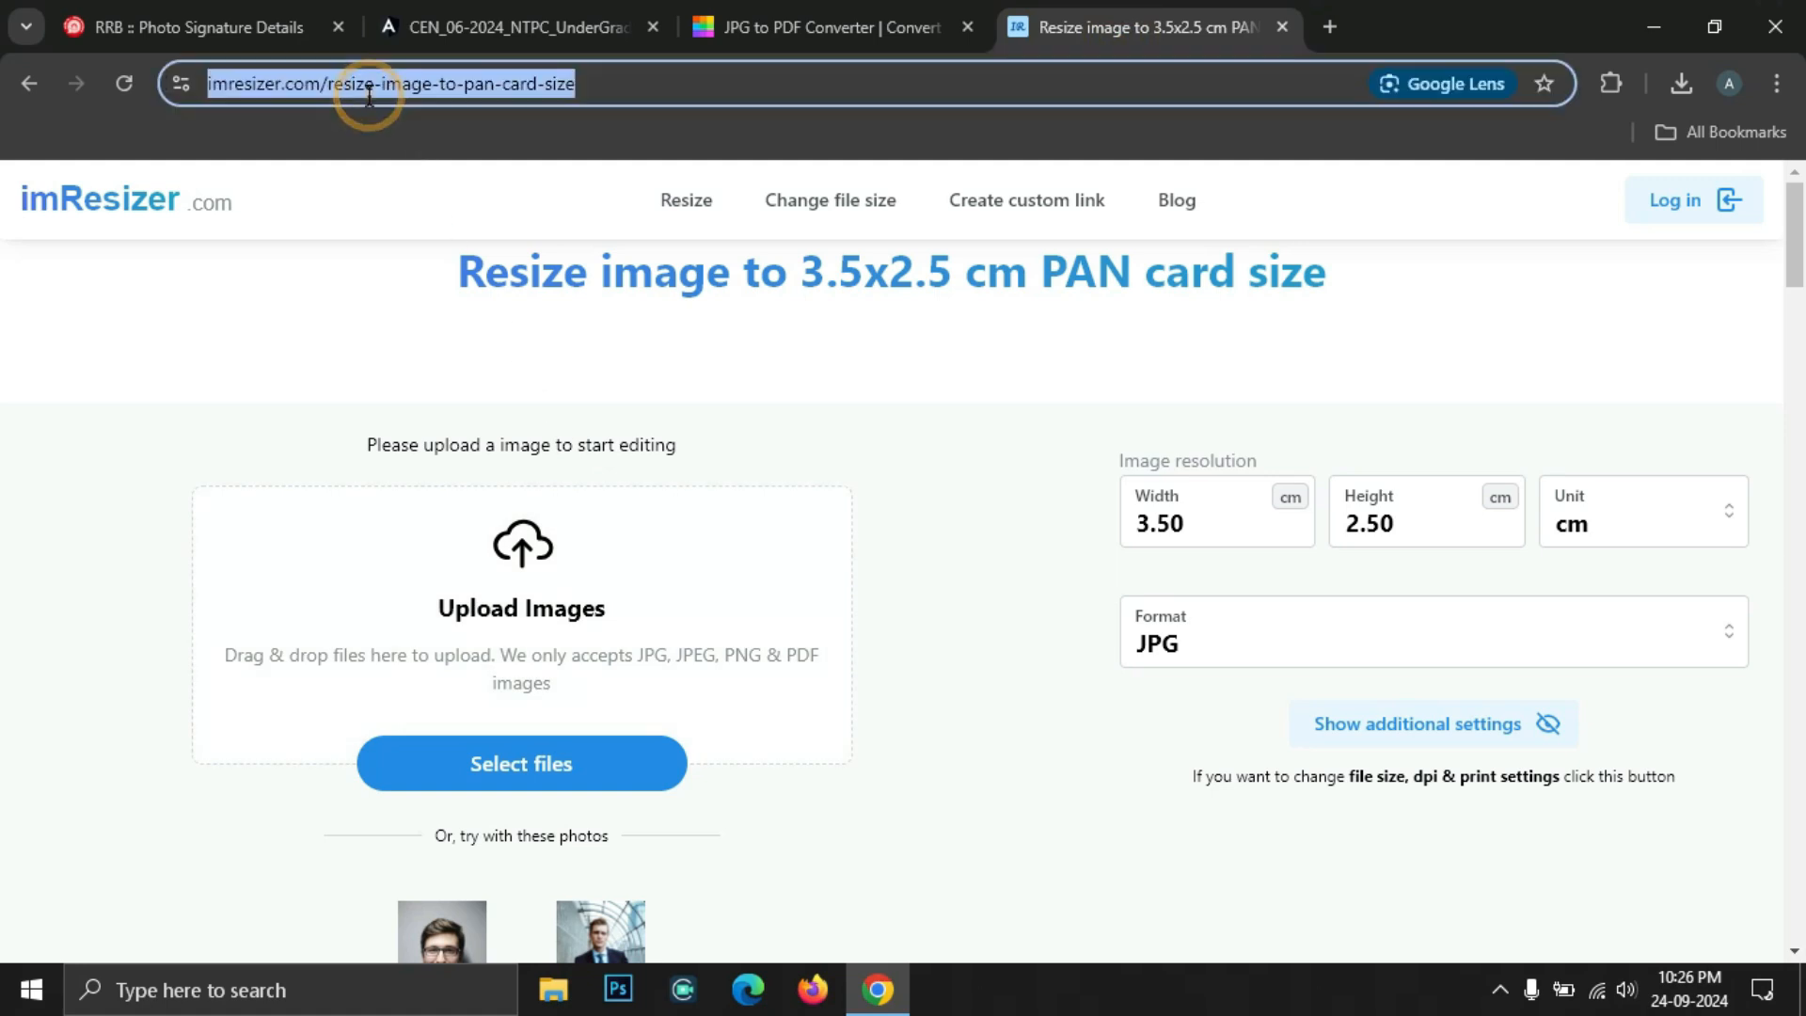
left_click(903, 539)
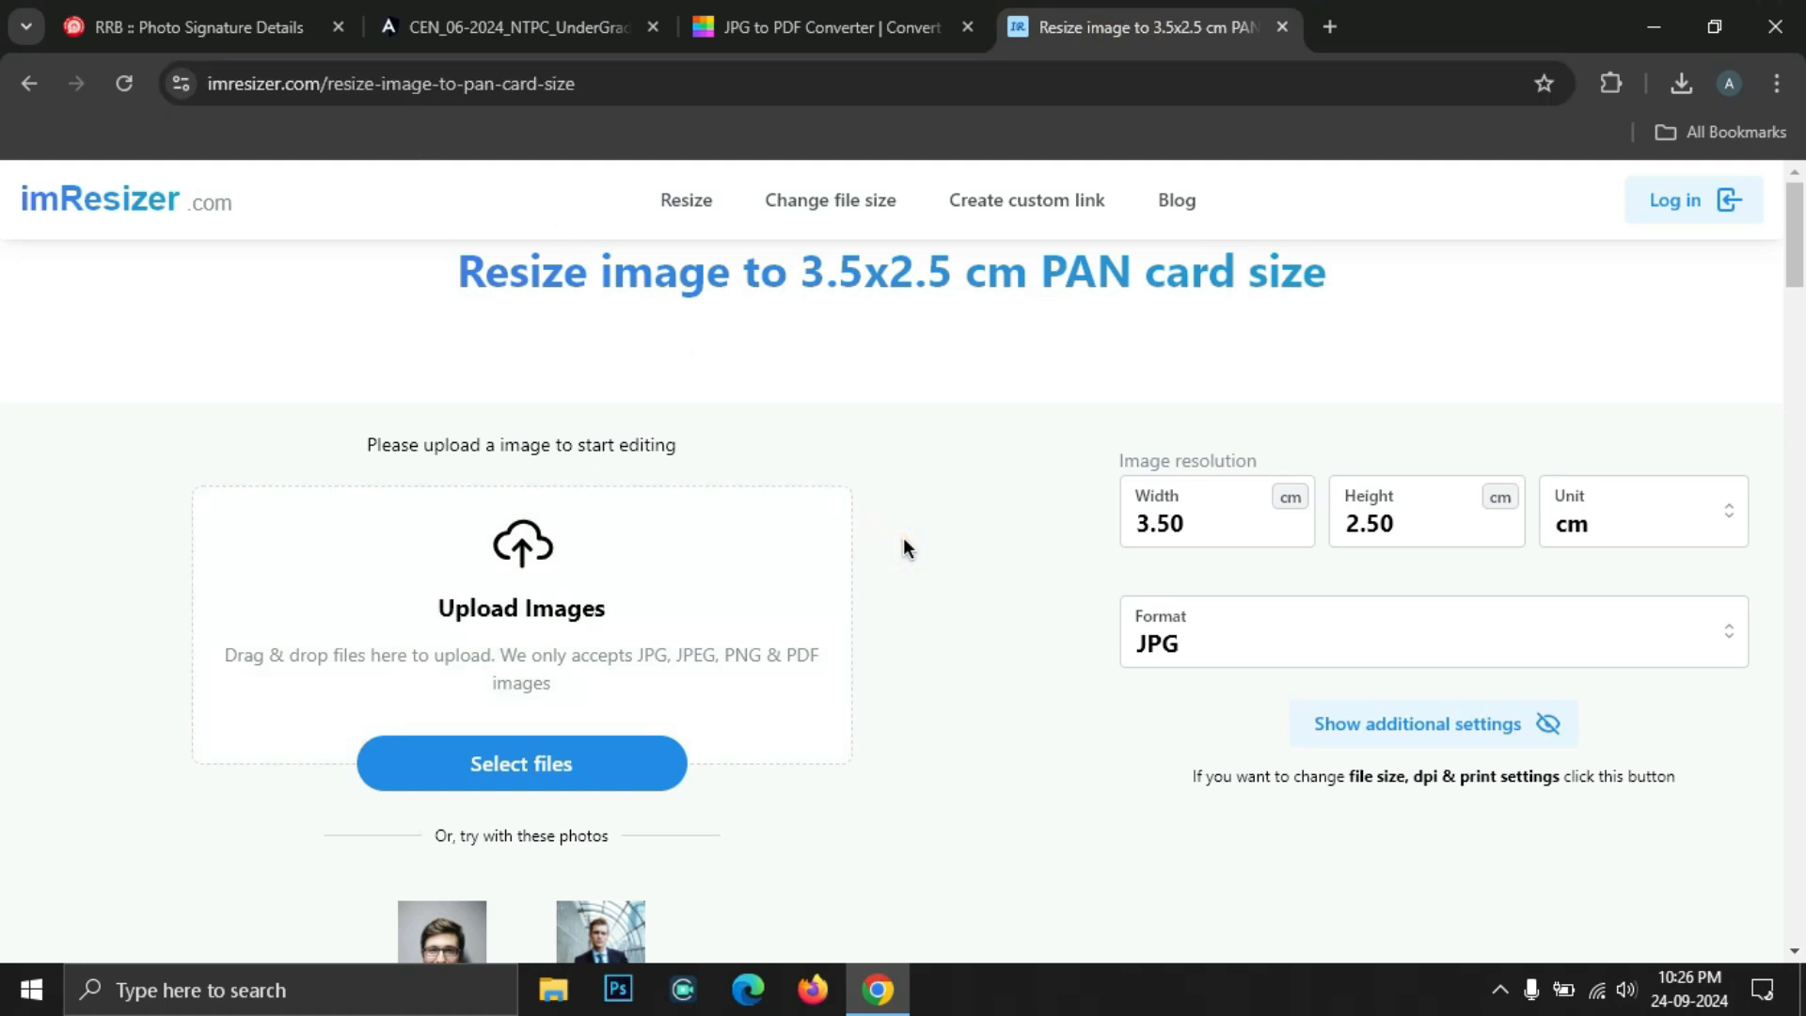
left_click(523, 781)
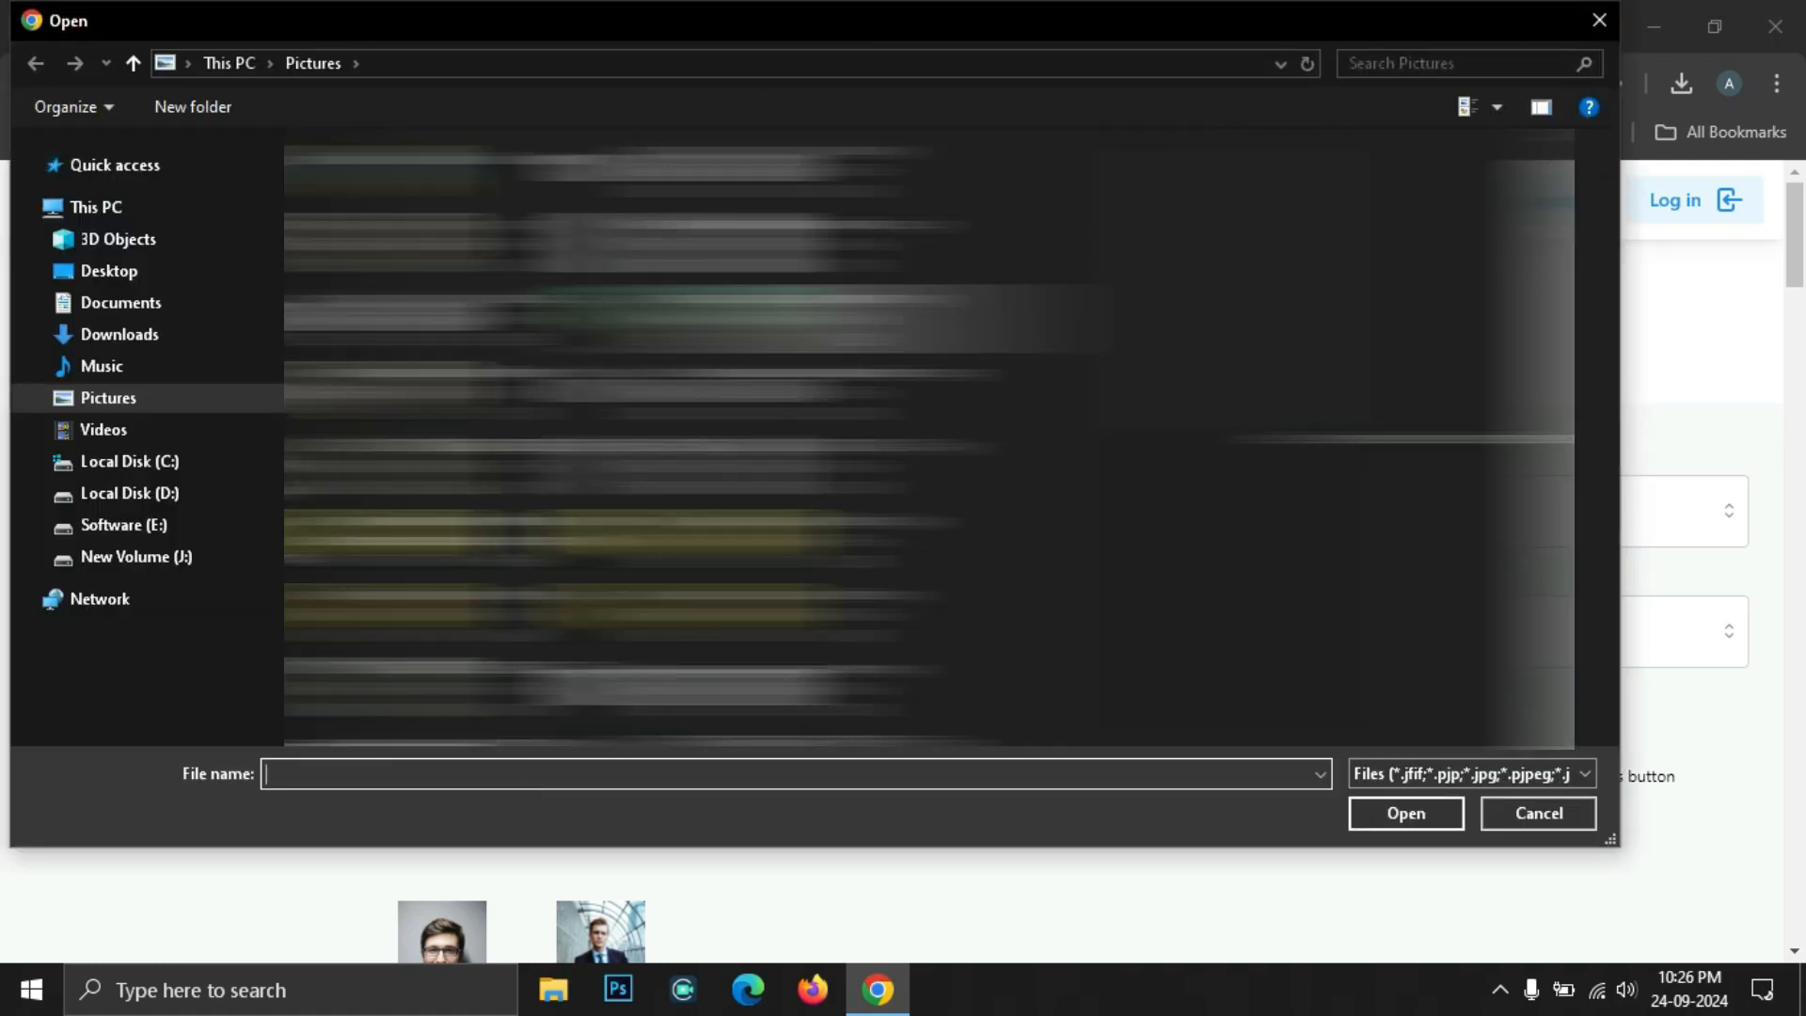
left_click(799, 320)
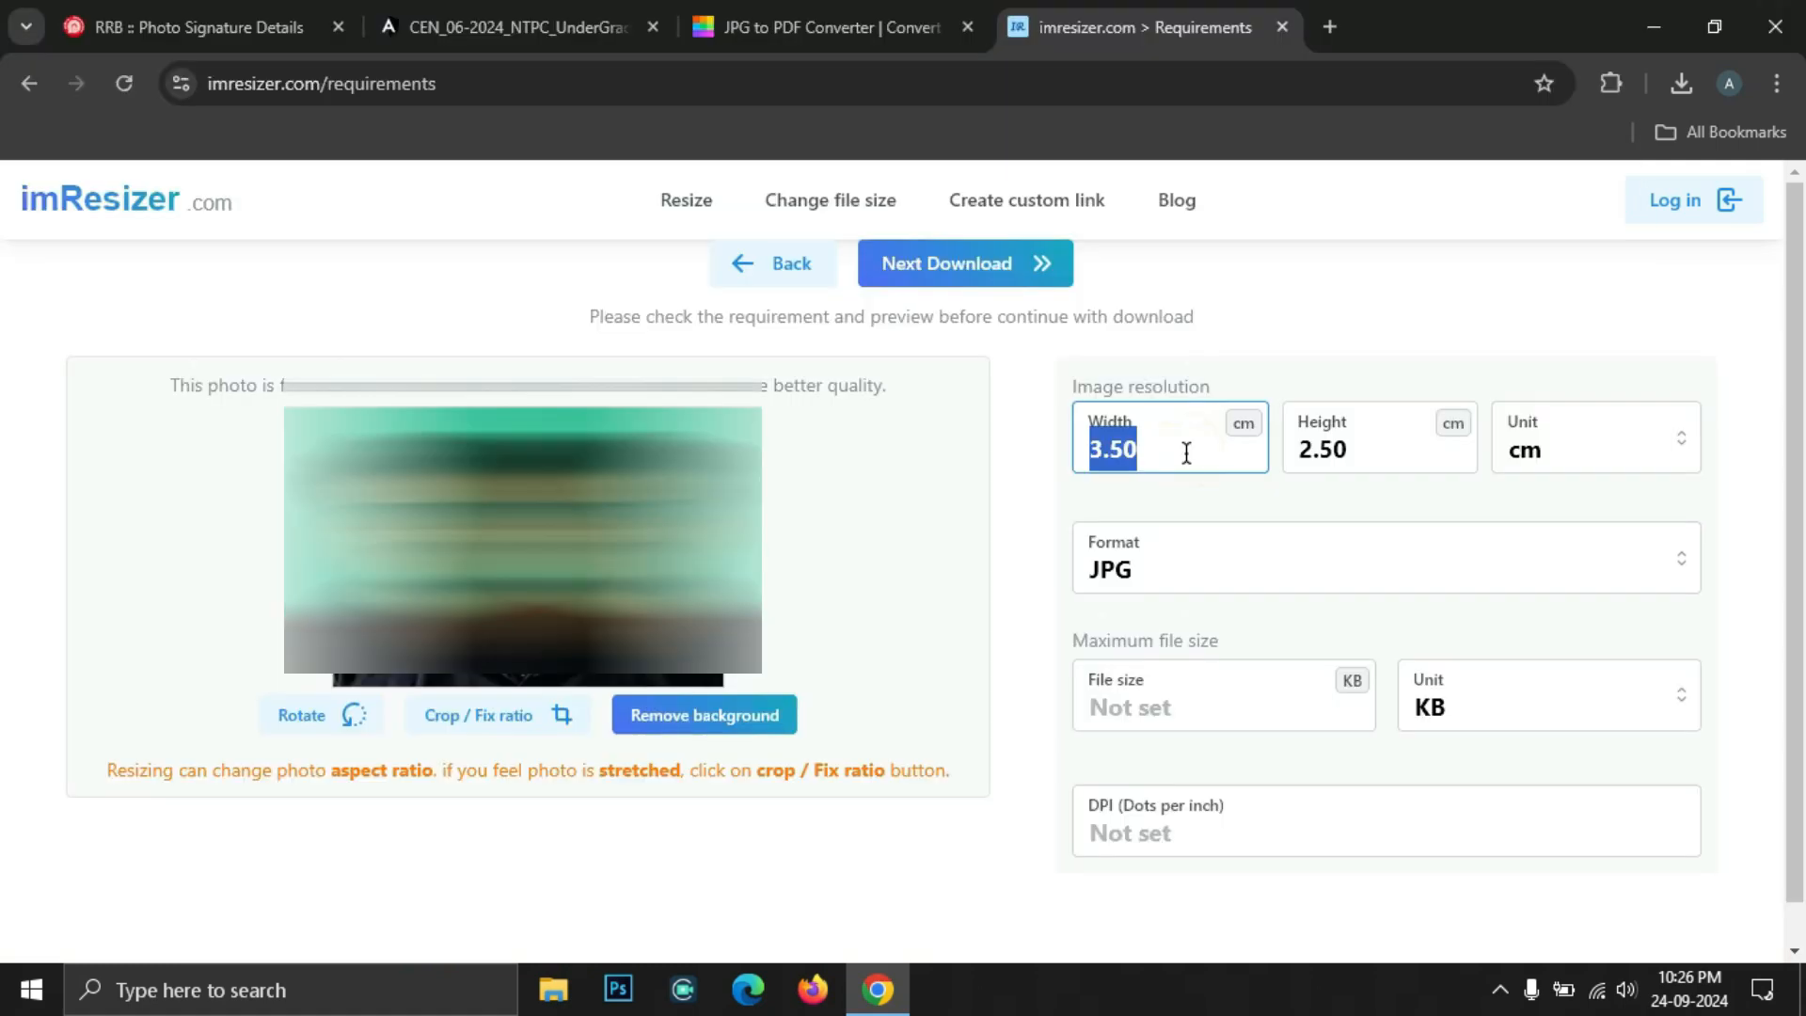
Set the photo's width to 240 and height to 320
type("240")
left_click(1355, 451)
double_click(1355, 451)
type("320")
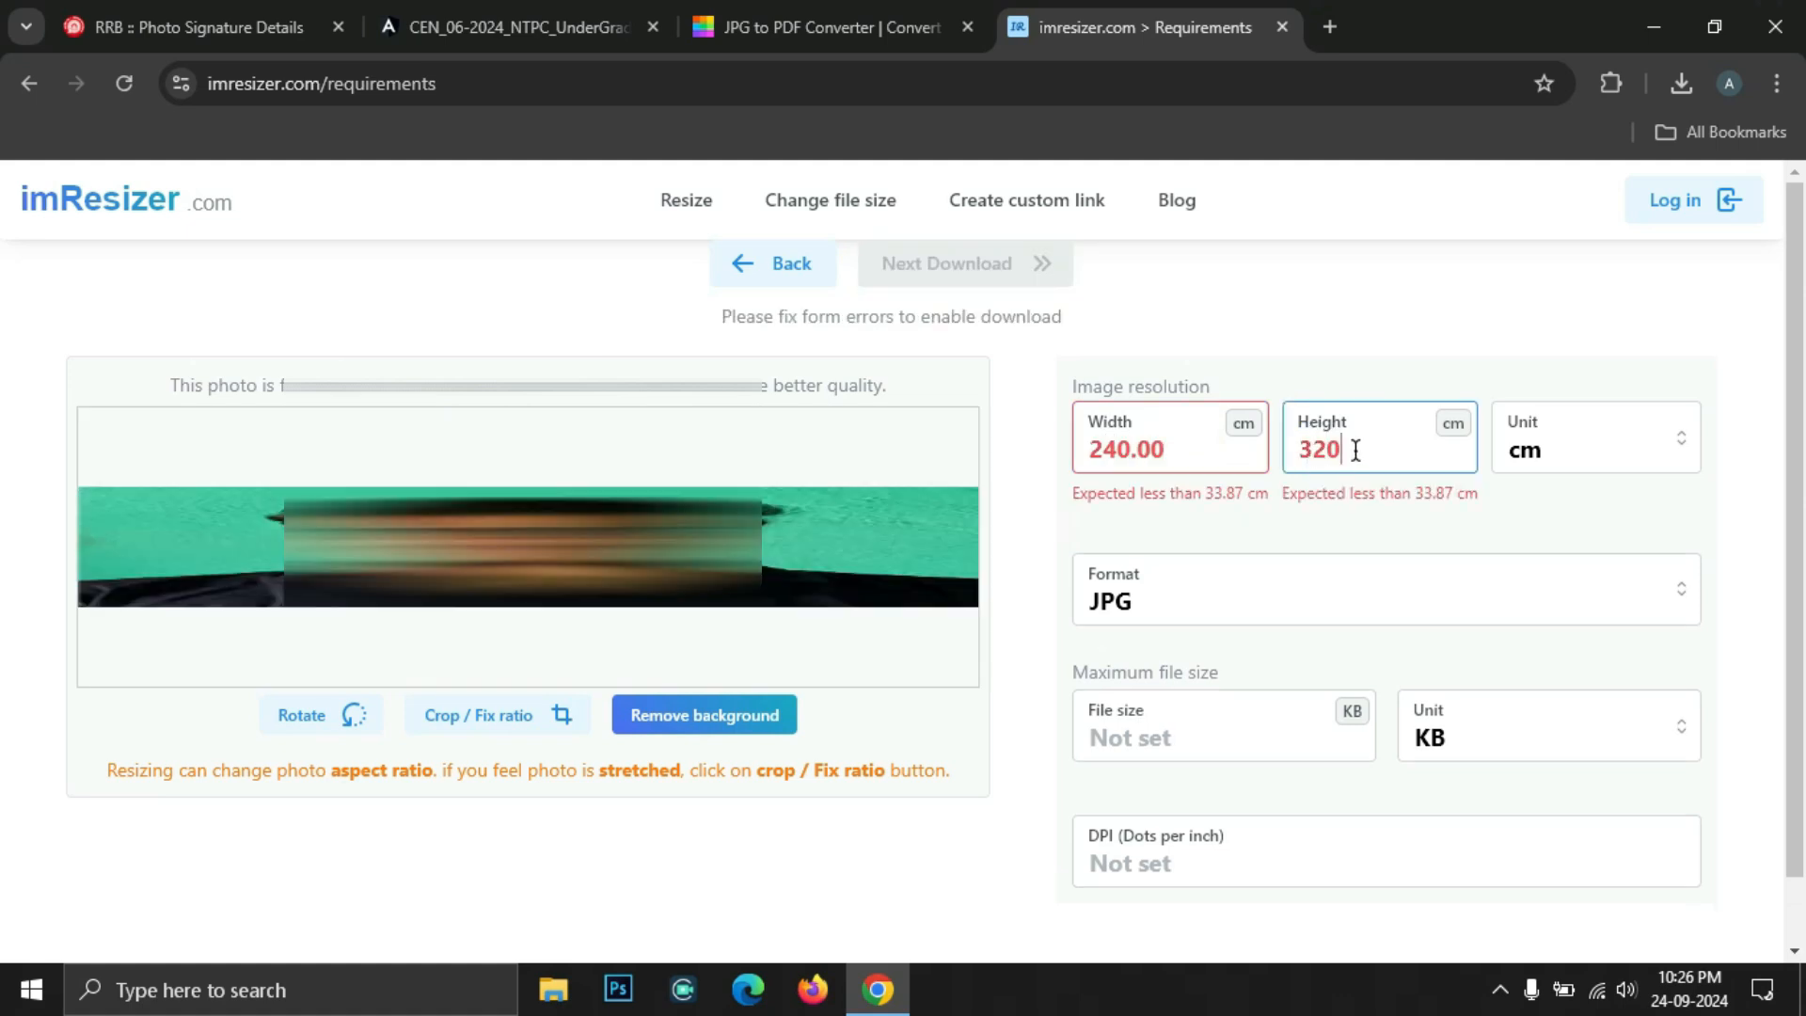
left_click(193, 26)
left_click(1145, 26)
Switch the unit to px, cap file size at 50 KB, and download the resized photo
left_click(1564, 455)
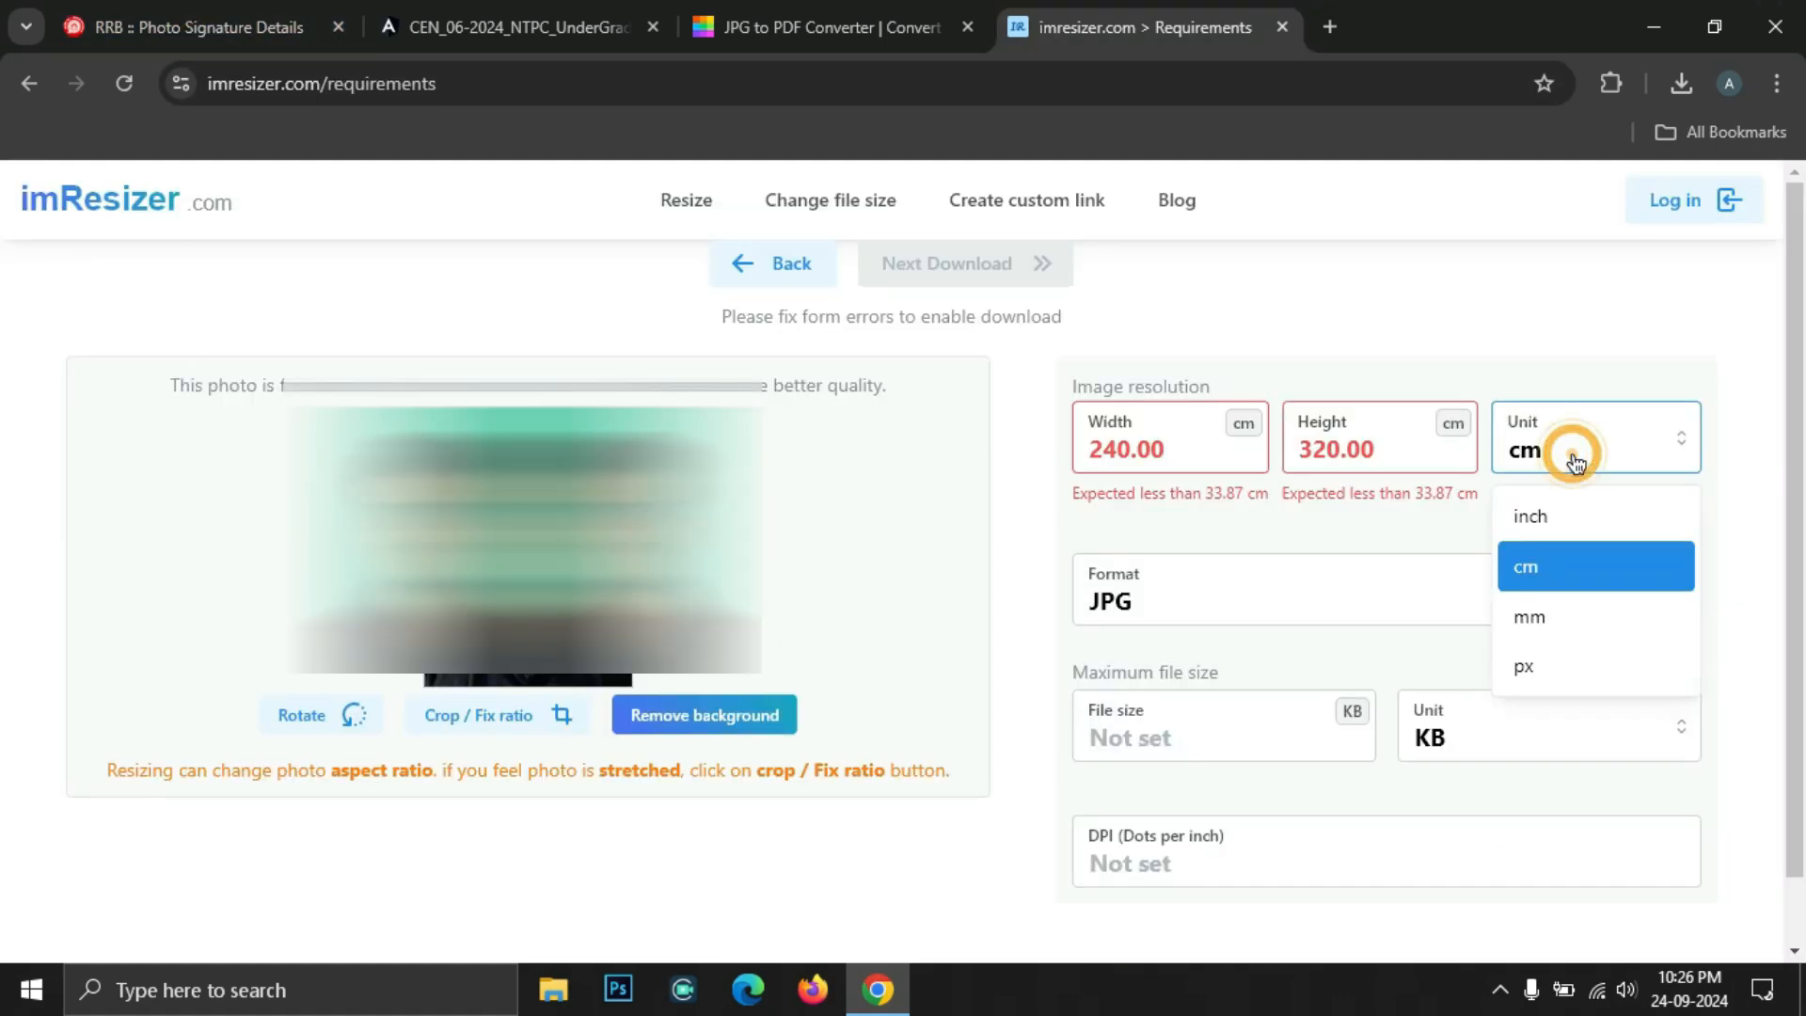
left_click(1557, 685)
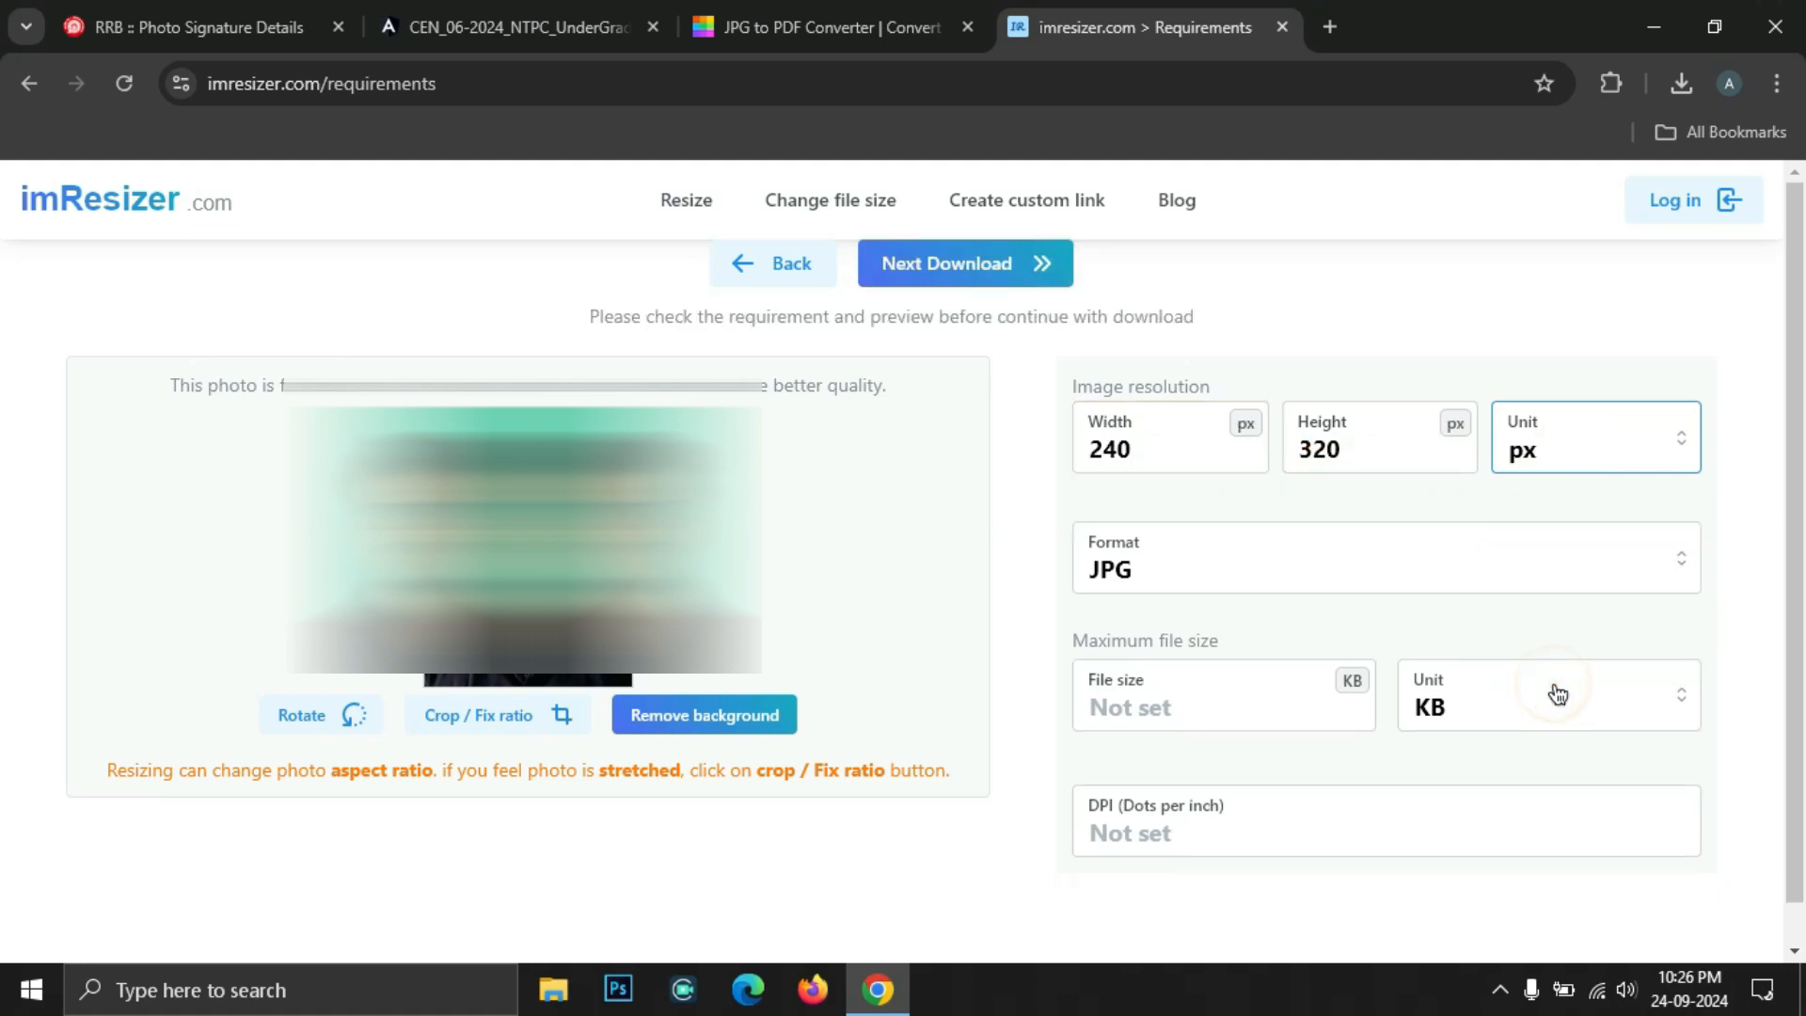
left_click(1187, 701)
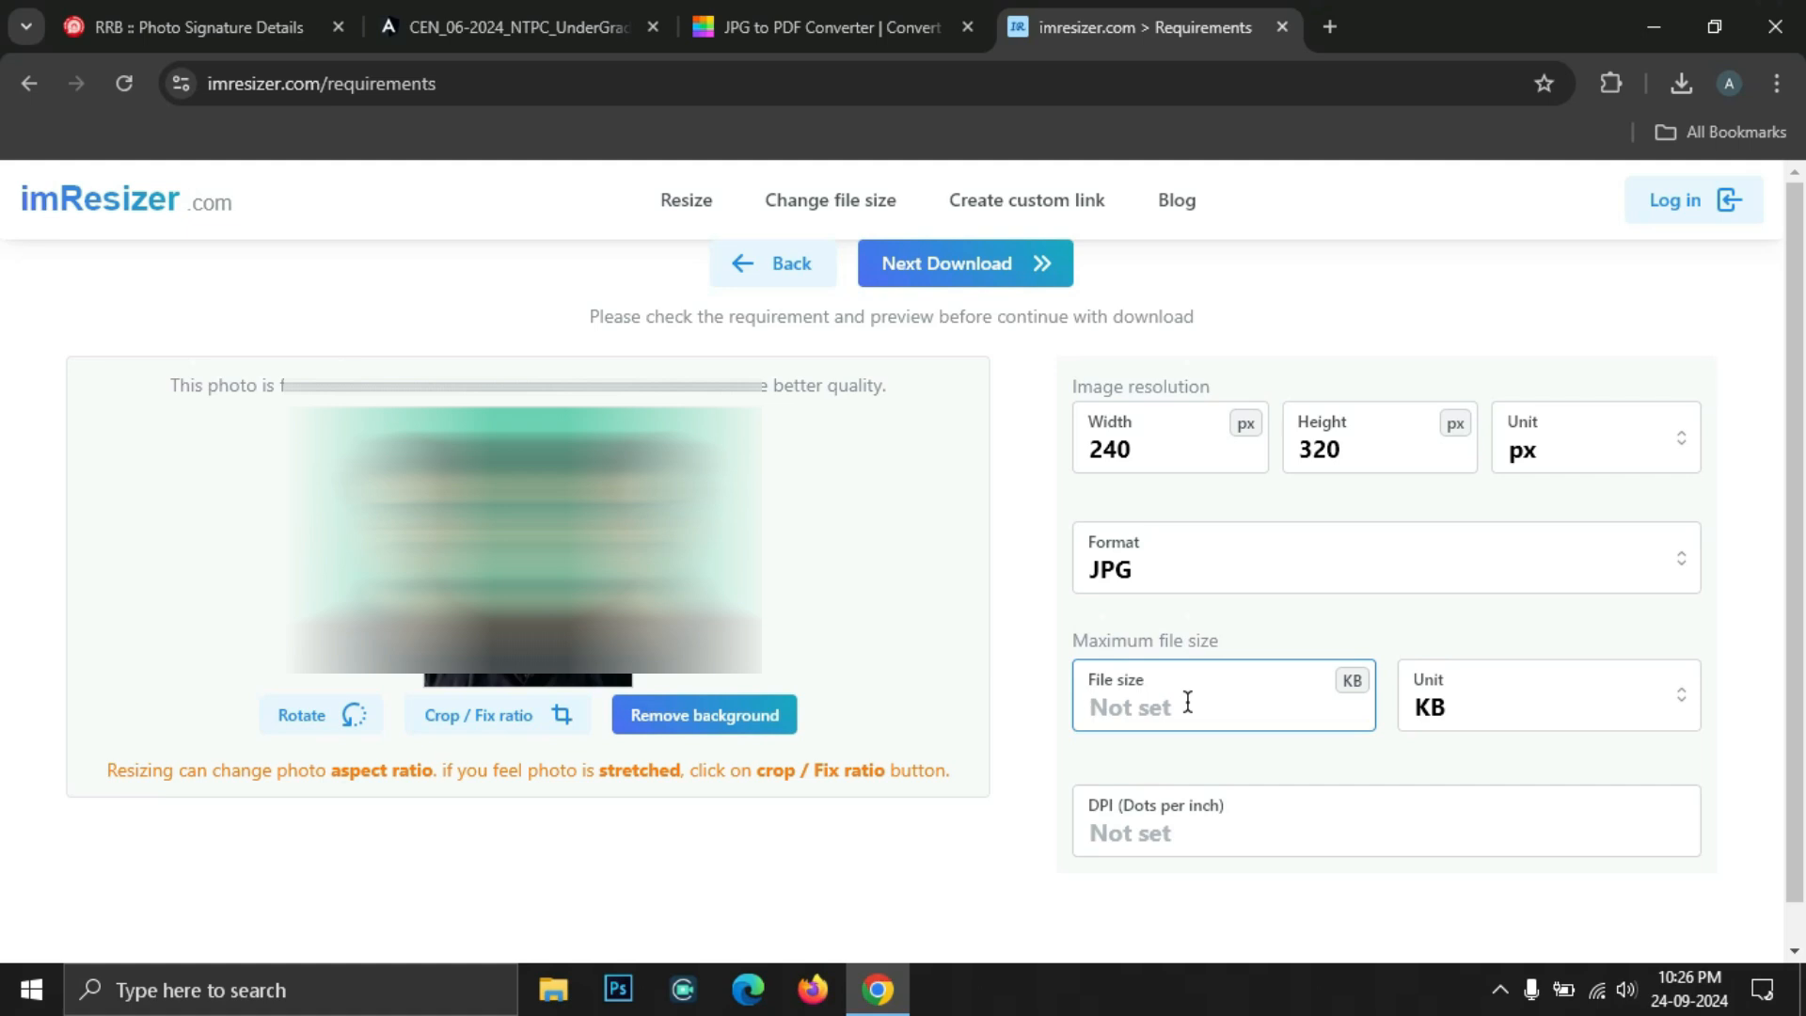
type("50")
scroll(1183, 795, "down", 1)
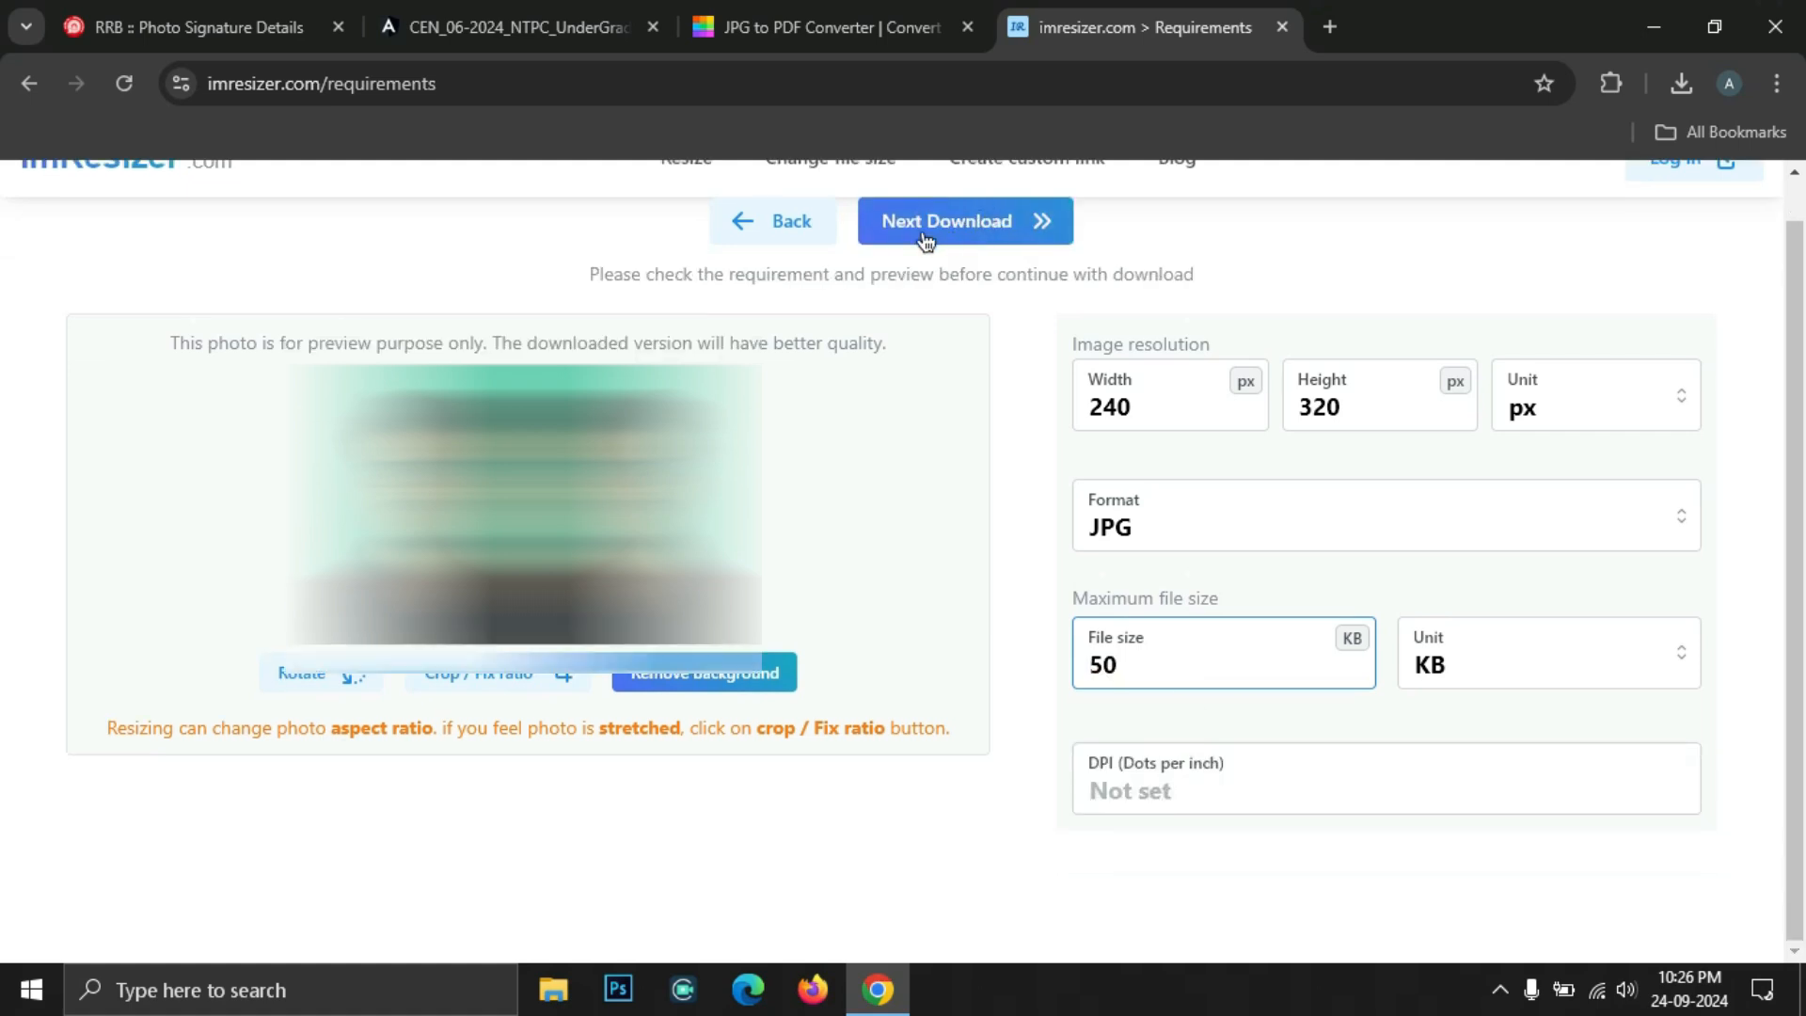
left_click(924, 237)
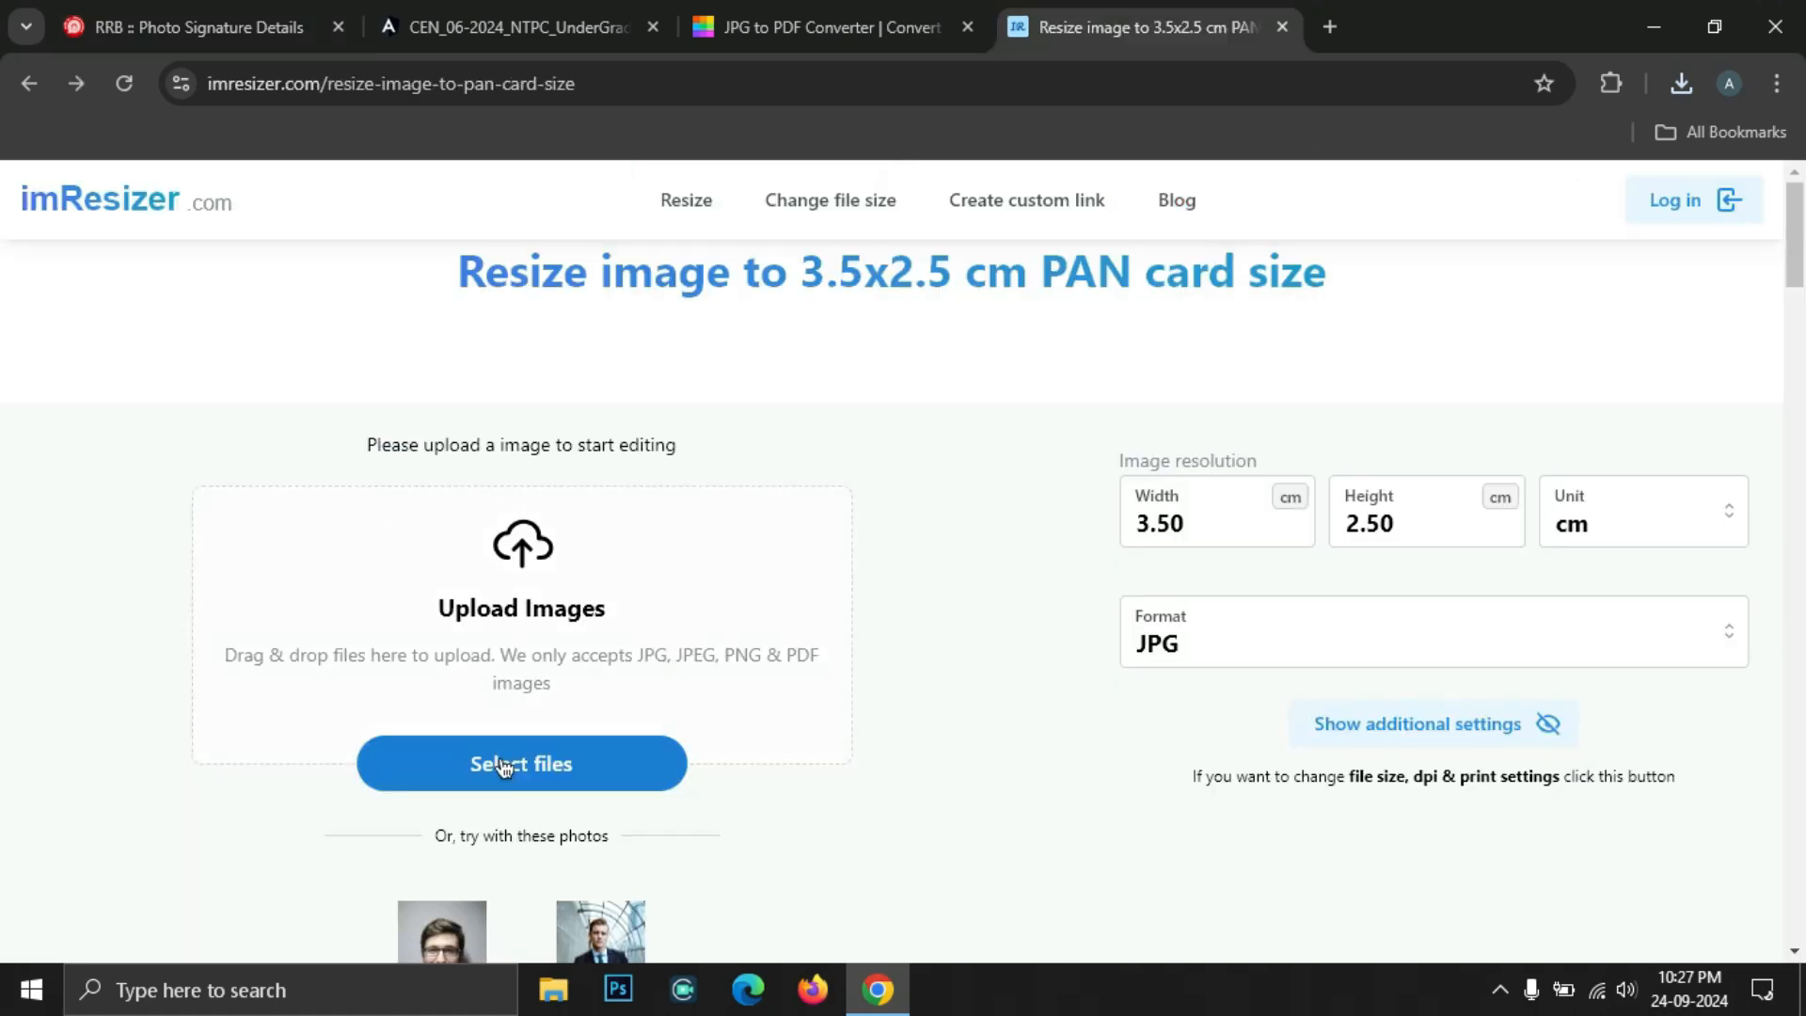
Go back to imResizer's 3.5x2.5 cm PAN card resize page to upload another image
left_click(496, 767)
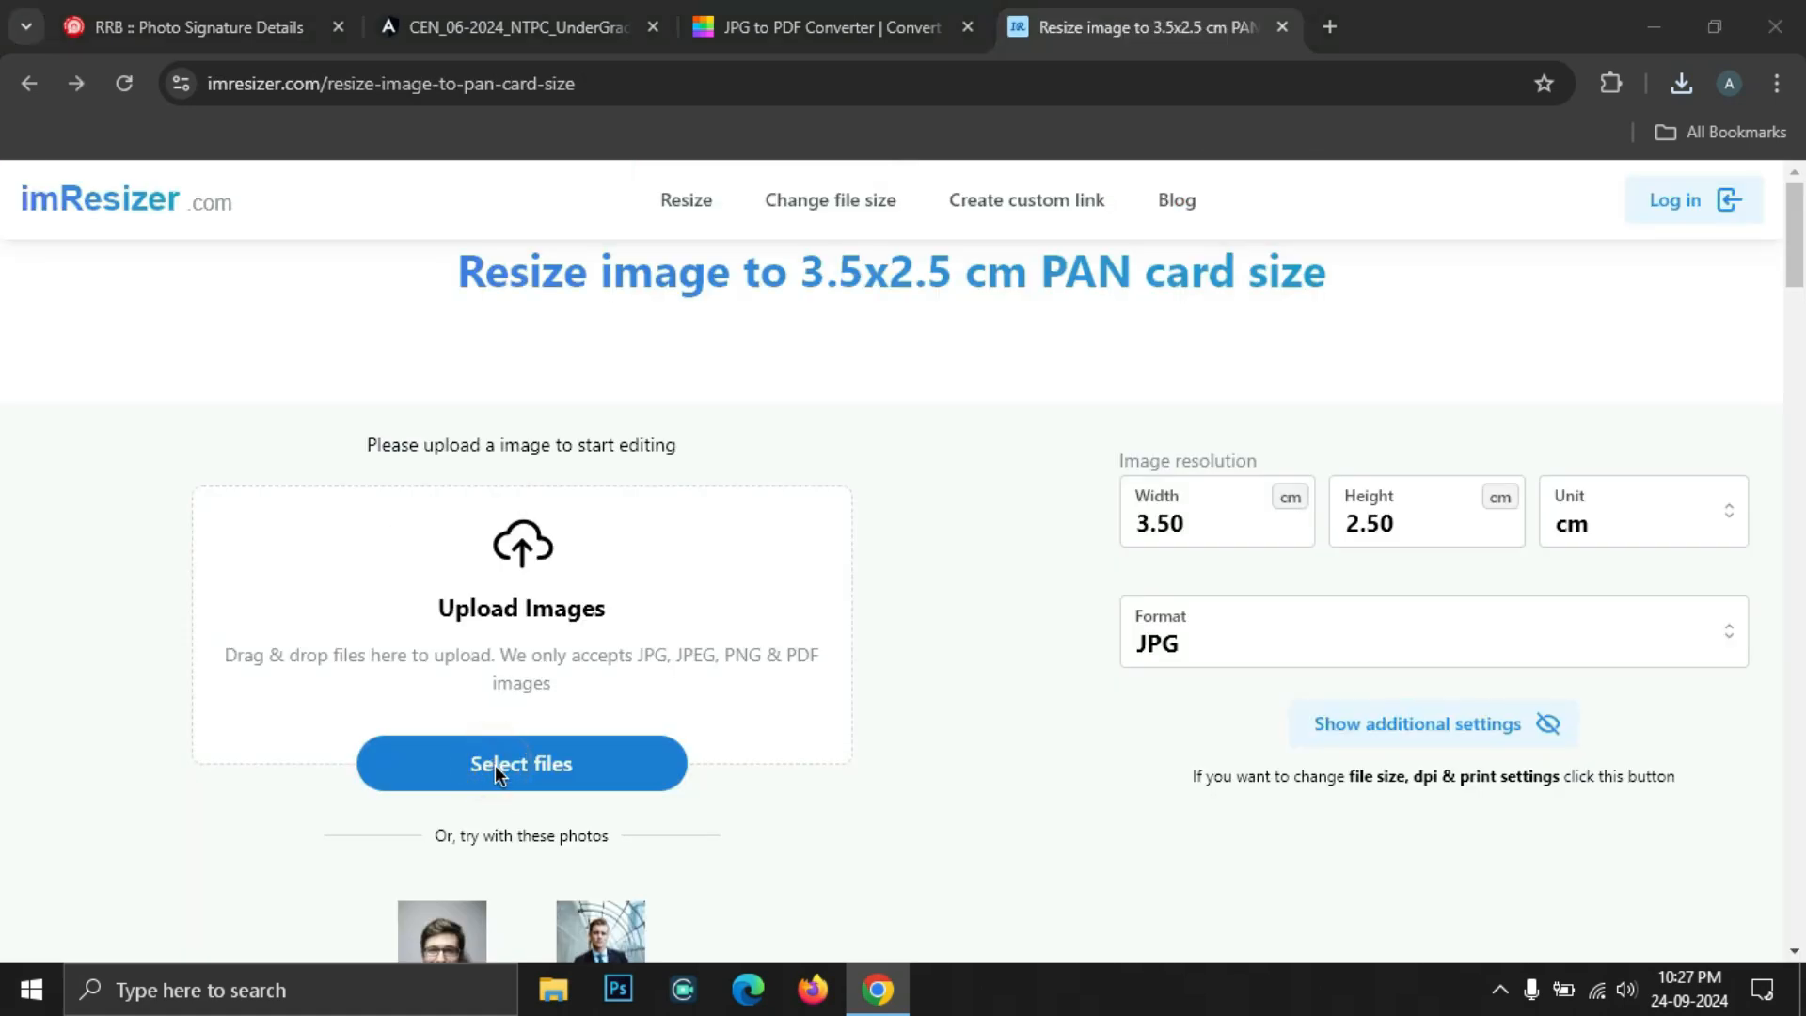
Resize sign black.jpg to a 140 × 60 px JPG with a 50 KB cap and download it
left_click(470, 322)
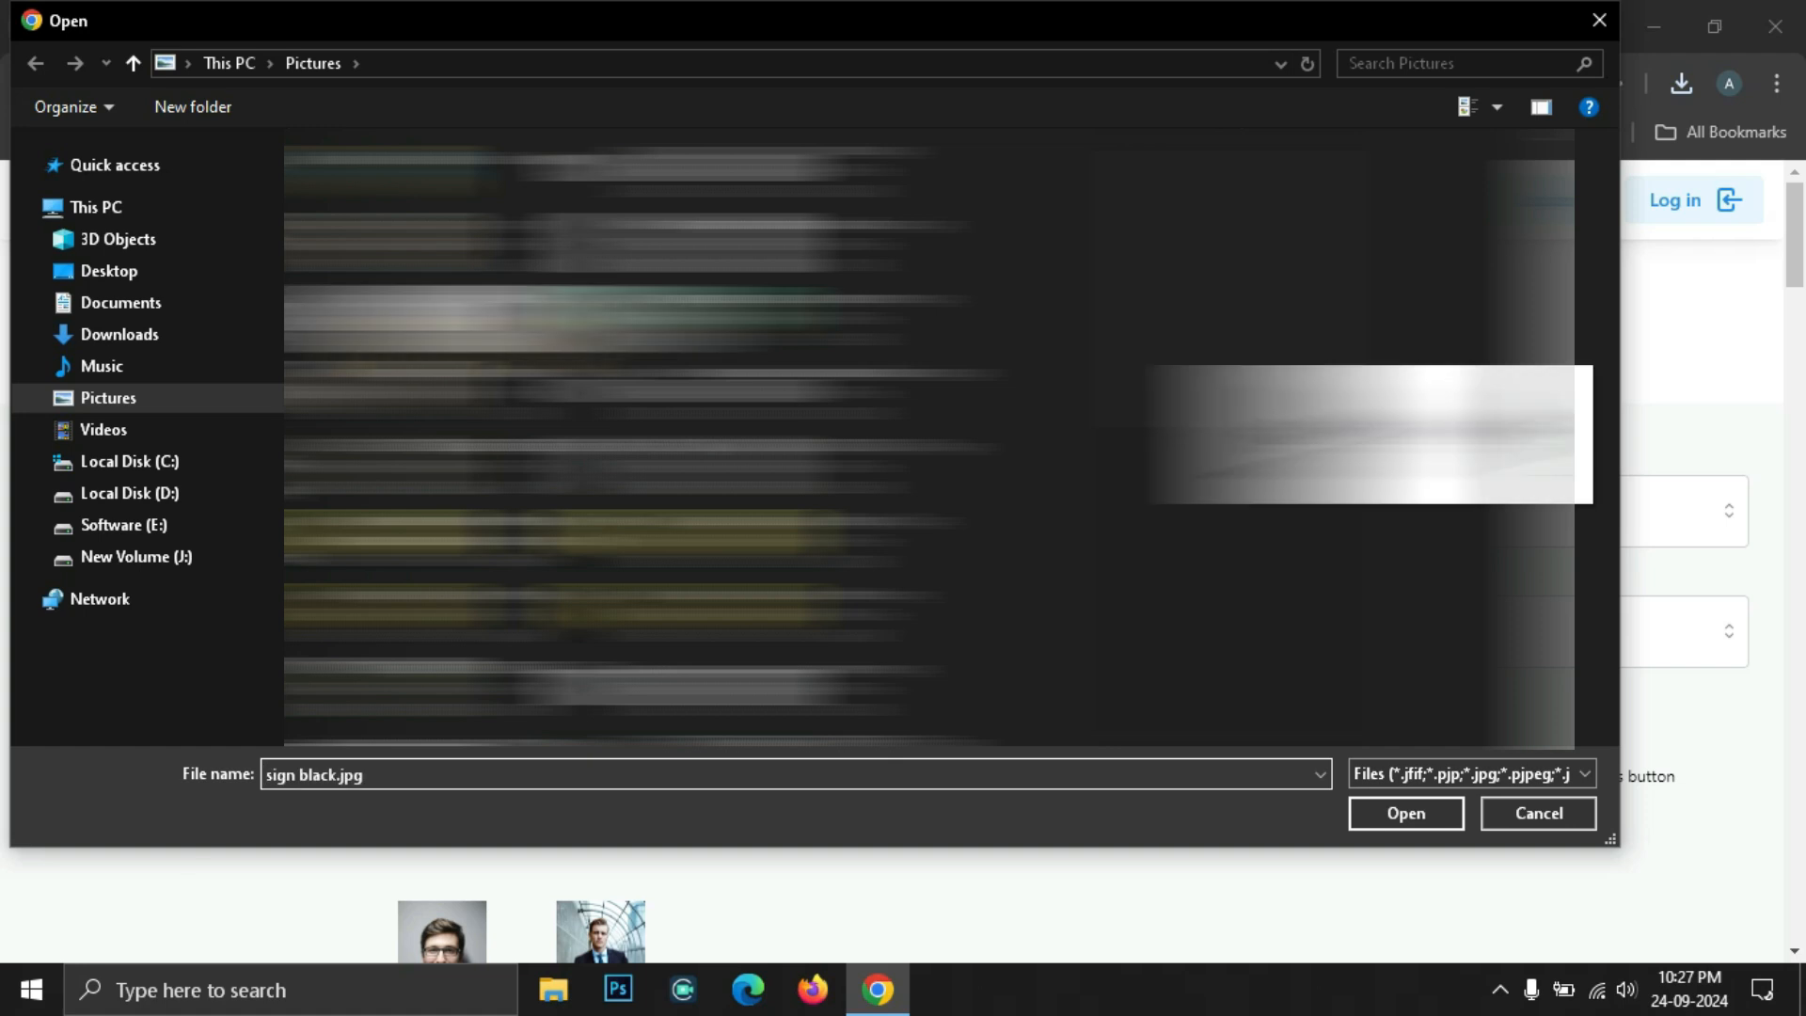
key("Return")
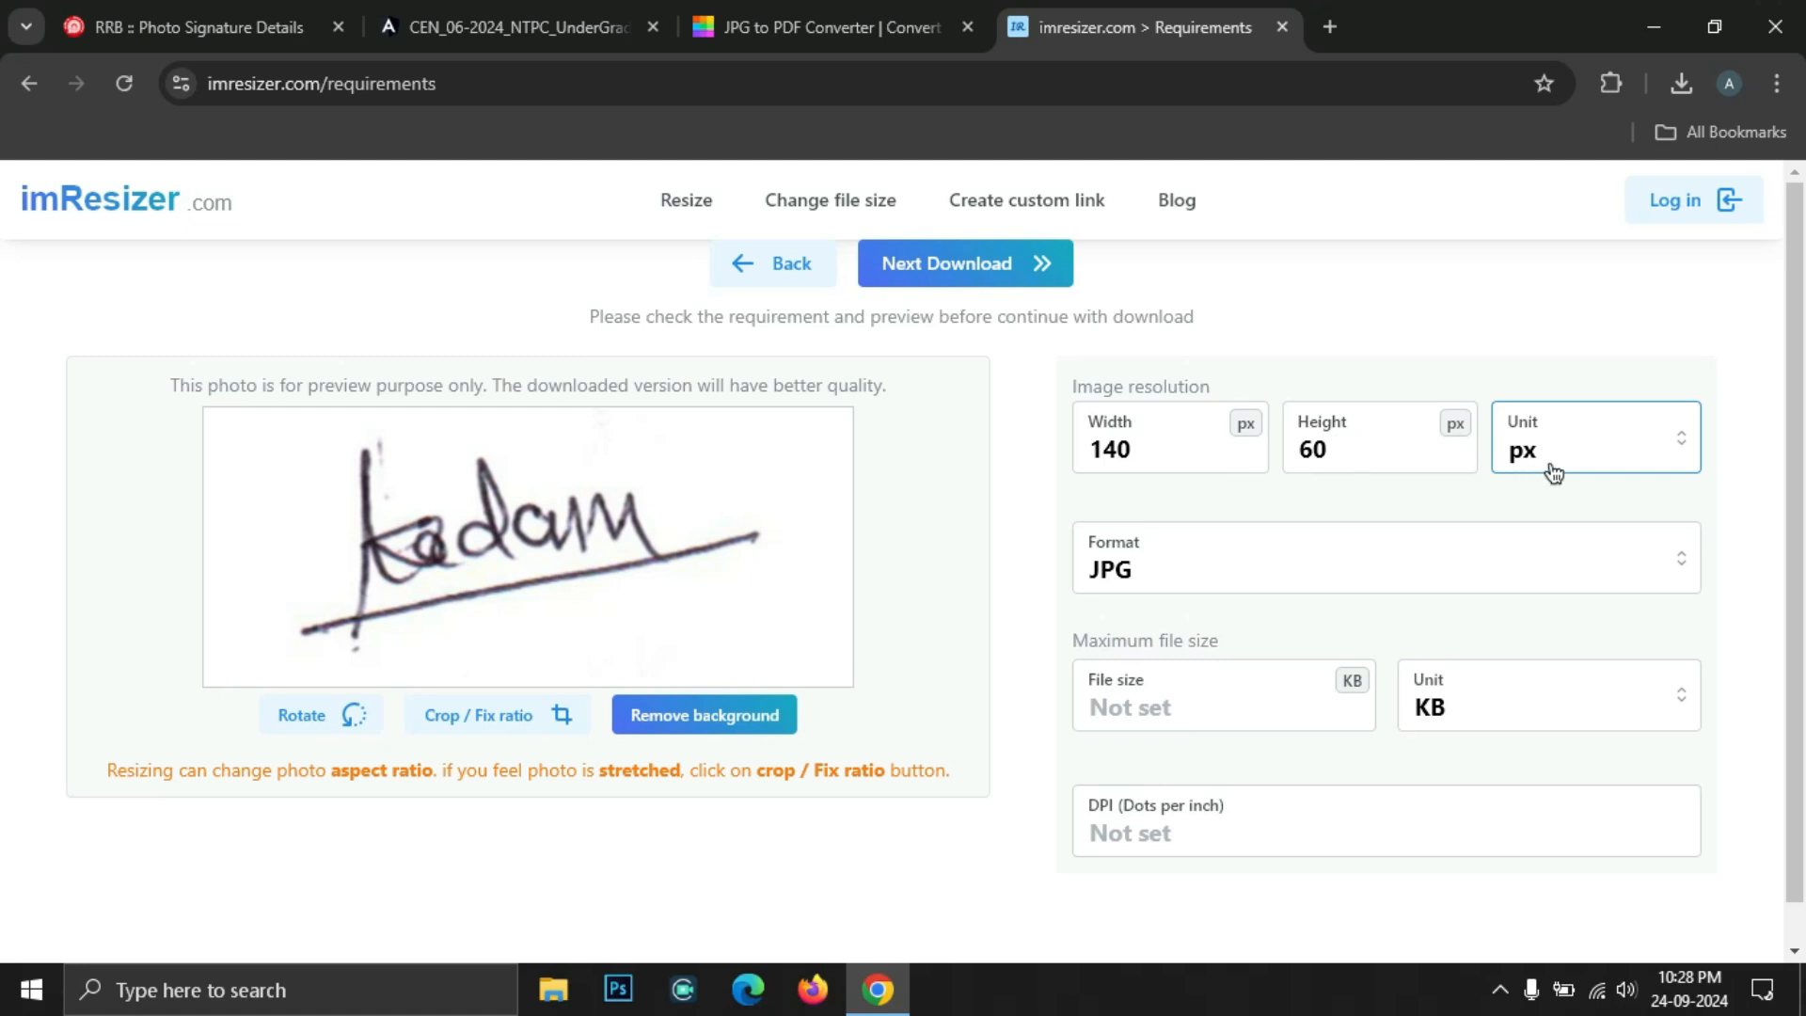
left_click(1223, 712)
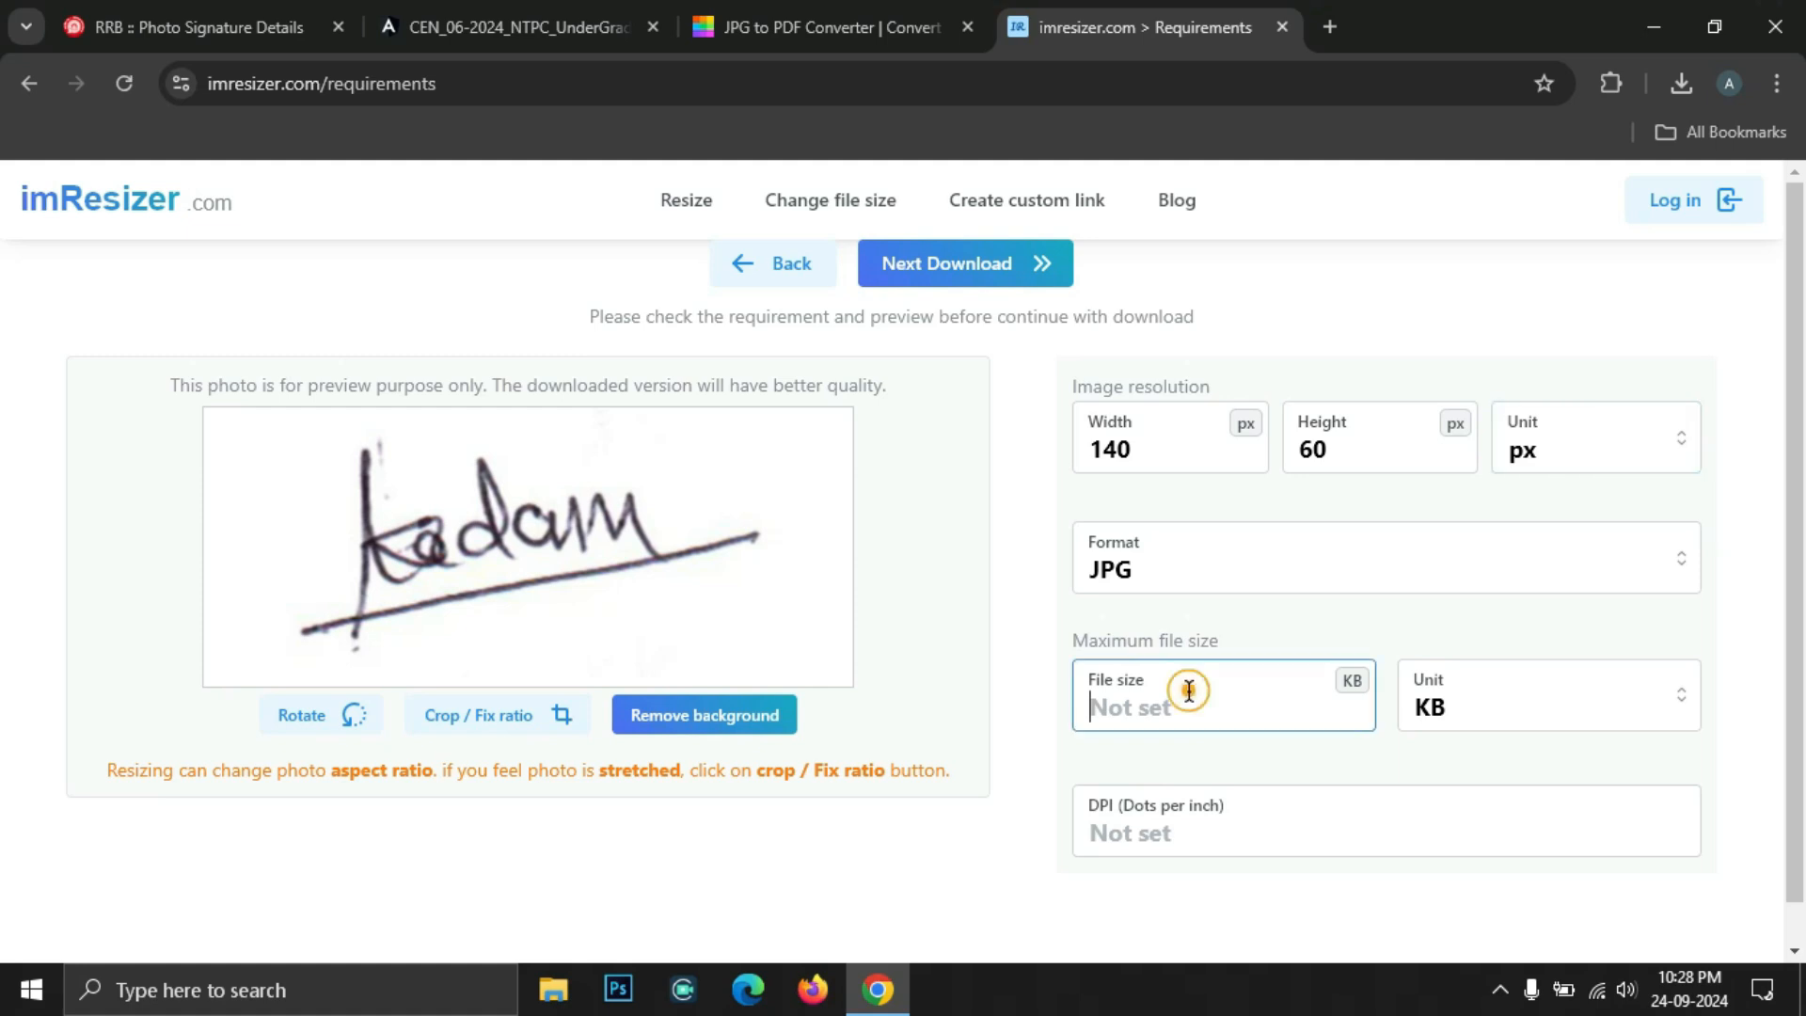
type("50")
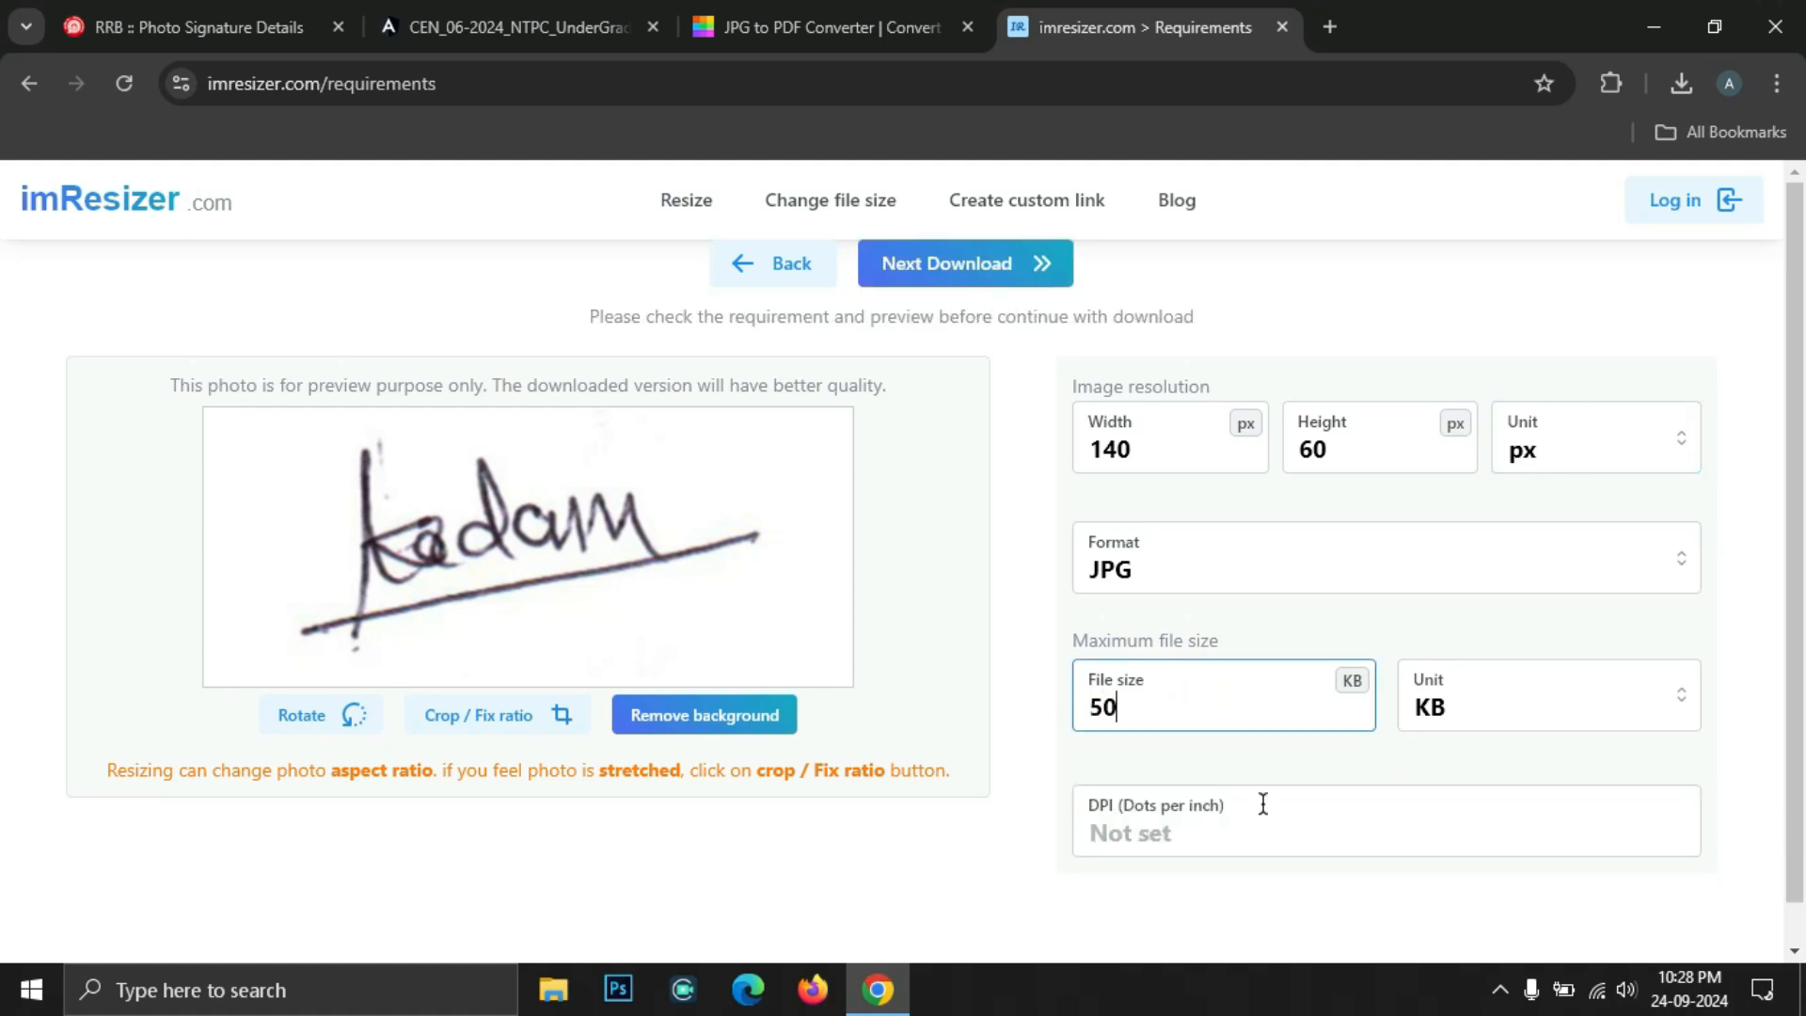
left_click(970, 273)
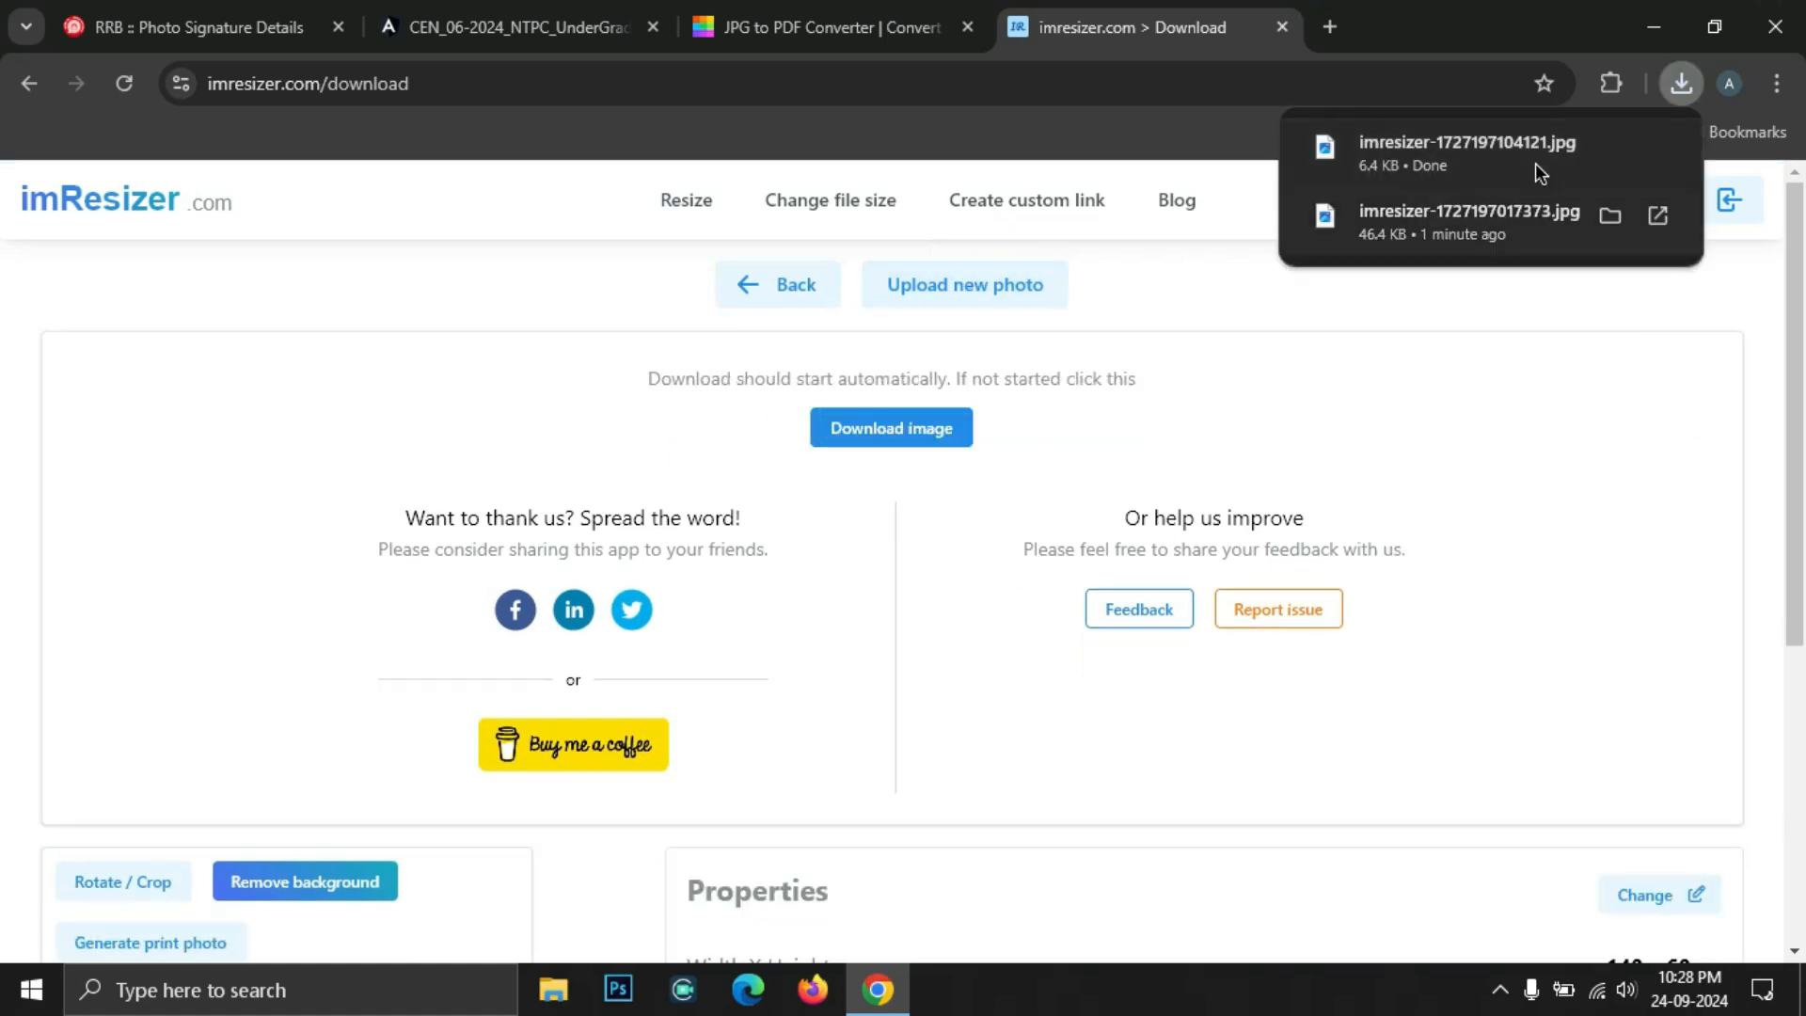
Upload the passport photo on the RRB page and accept its crop
left_click(215, 29)
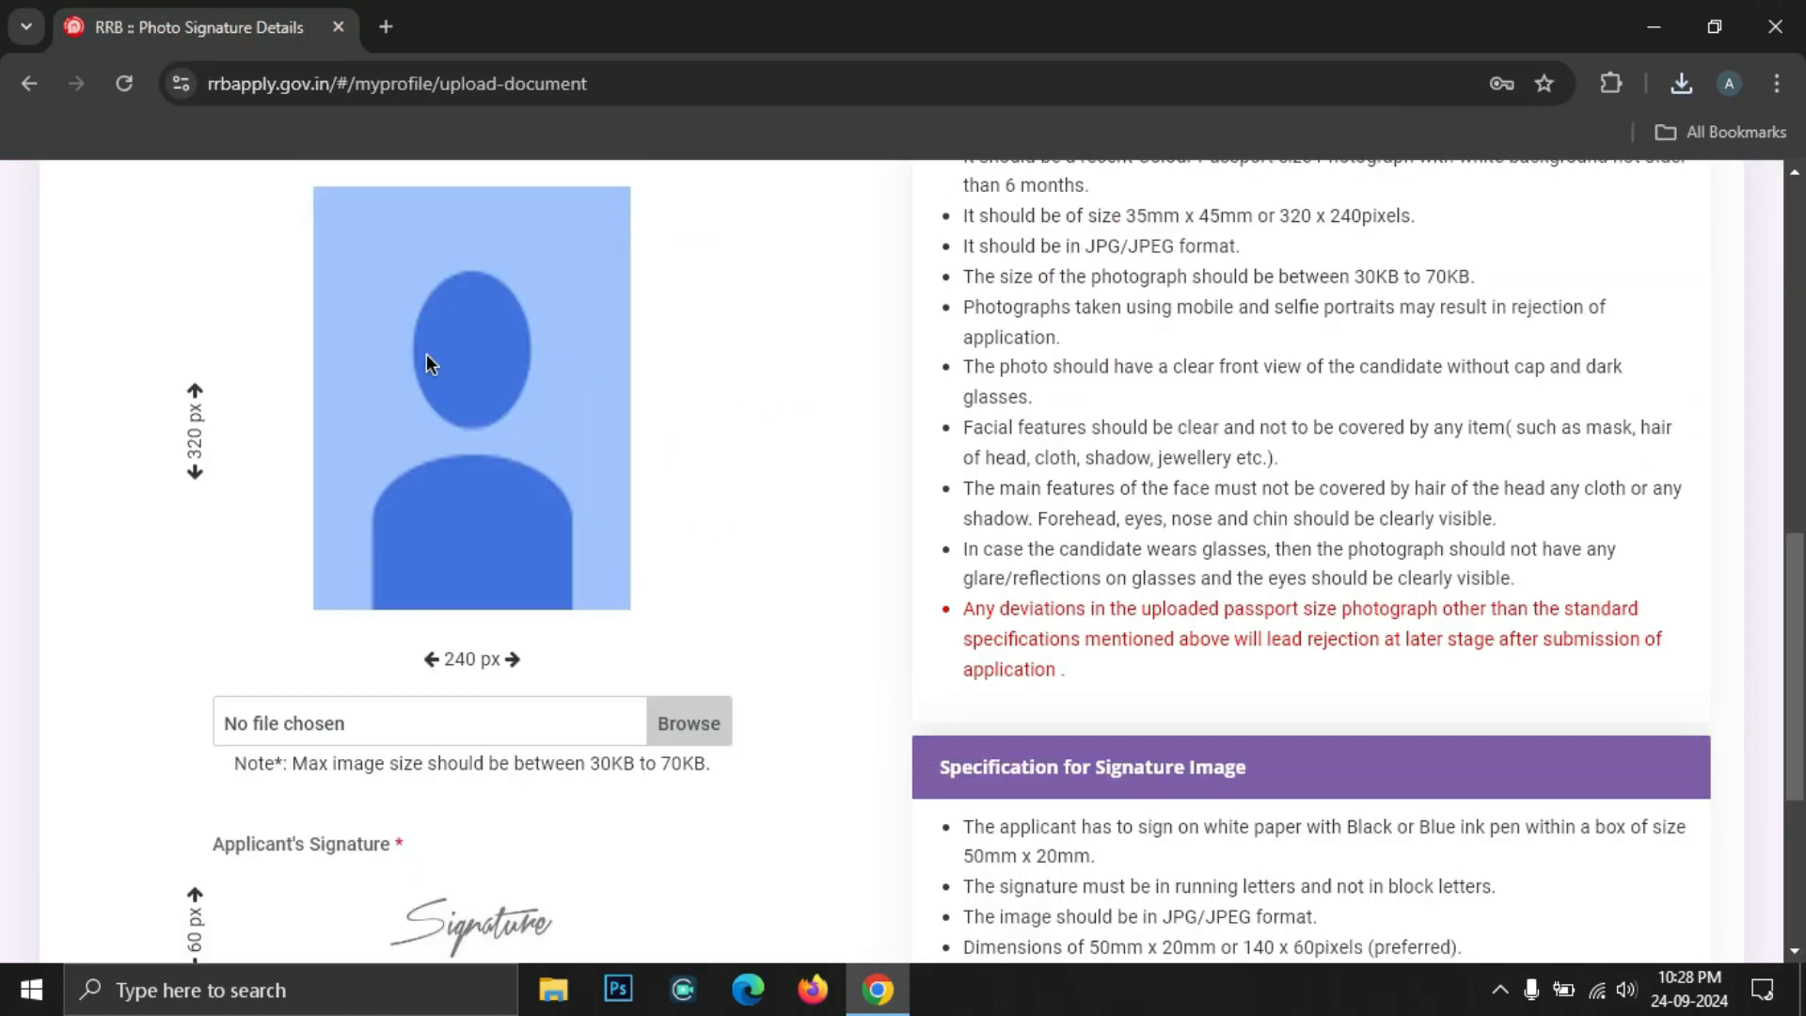
left_click(690, 733)
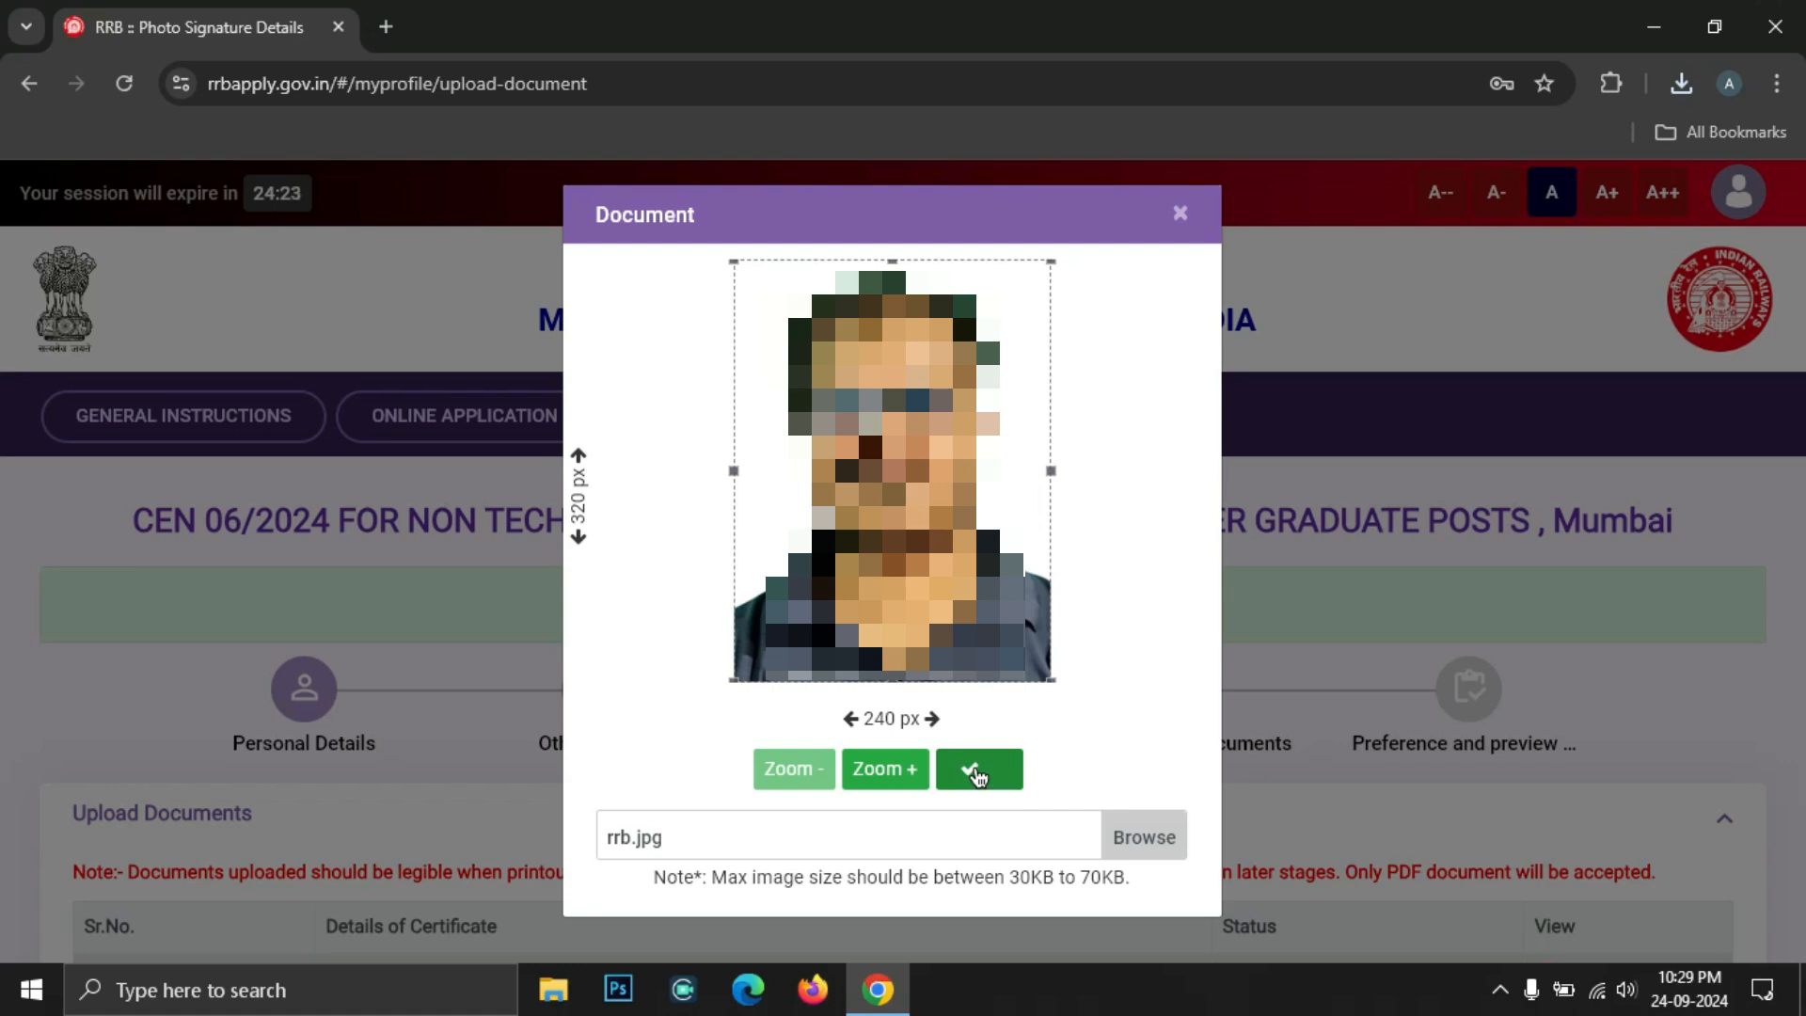
left_click(975, 771)
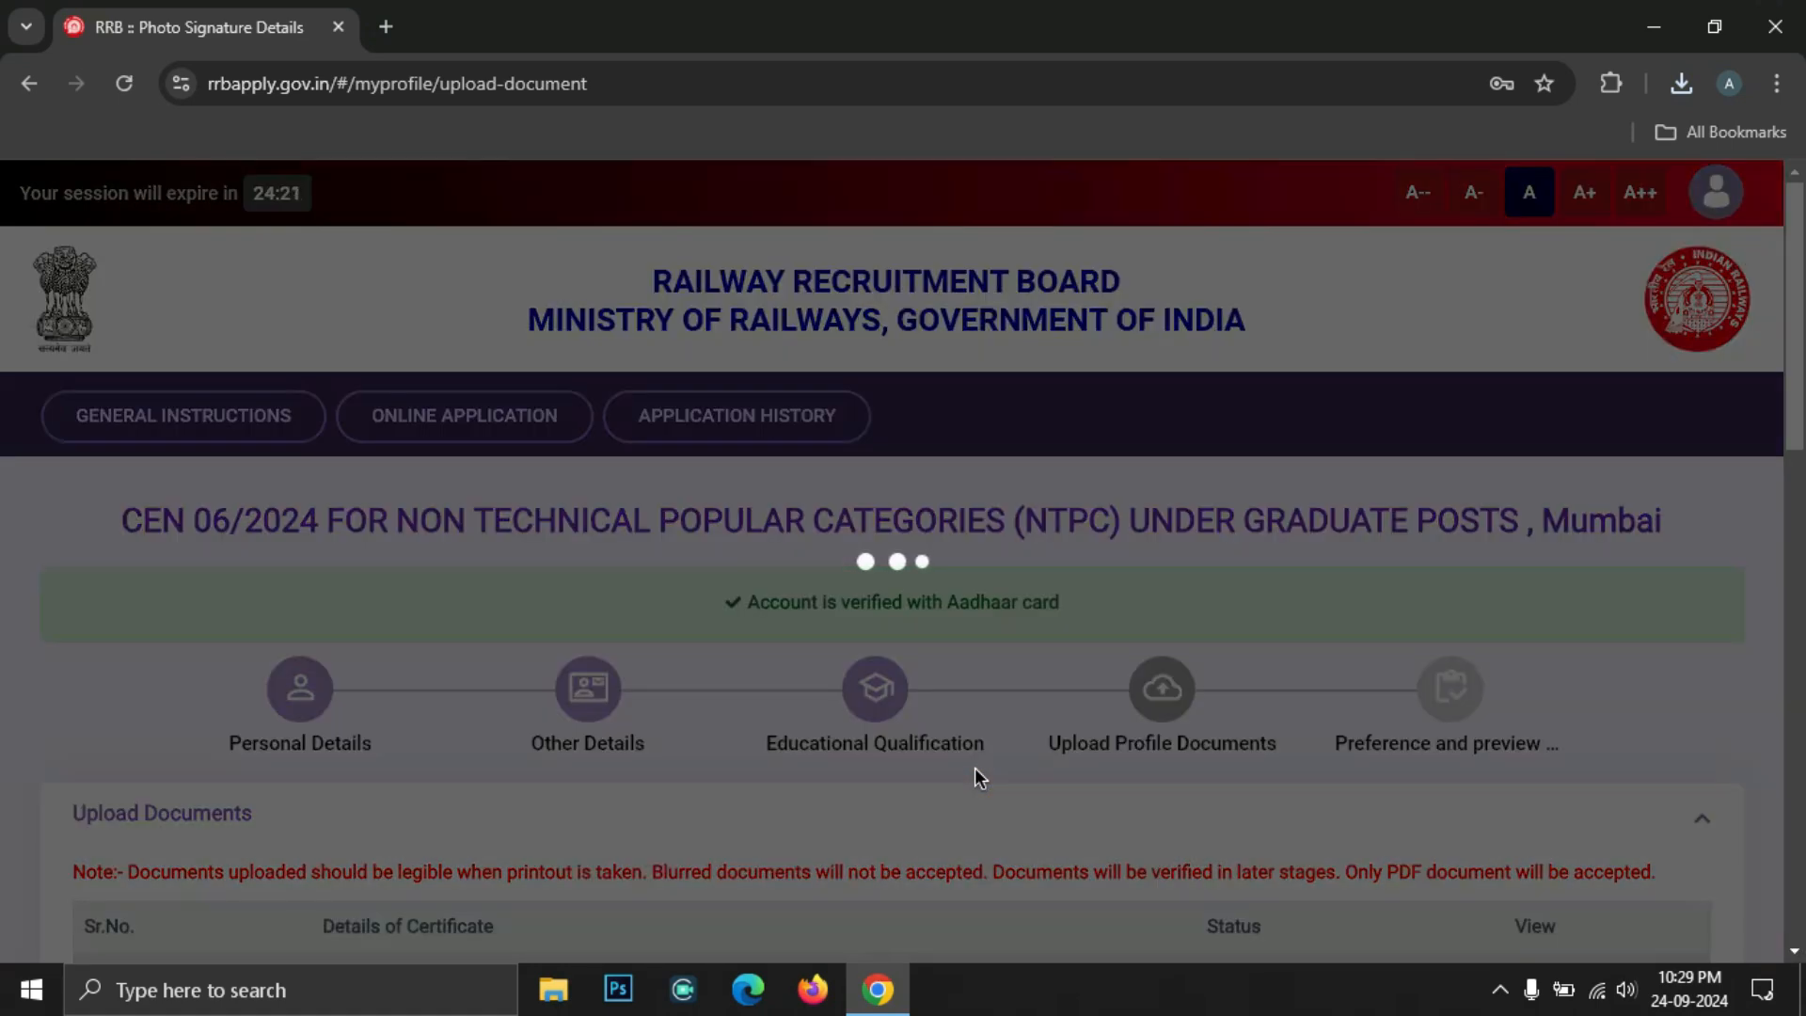
Upload the resized signature from the D: drive, then save photo and signature to the profile
scroll(688, 624, "down", 10)
left_click(683, 677)
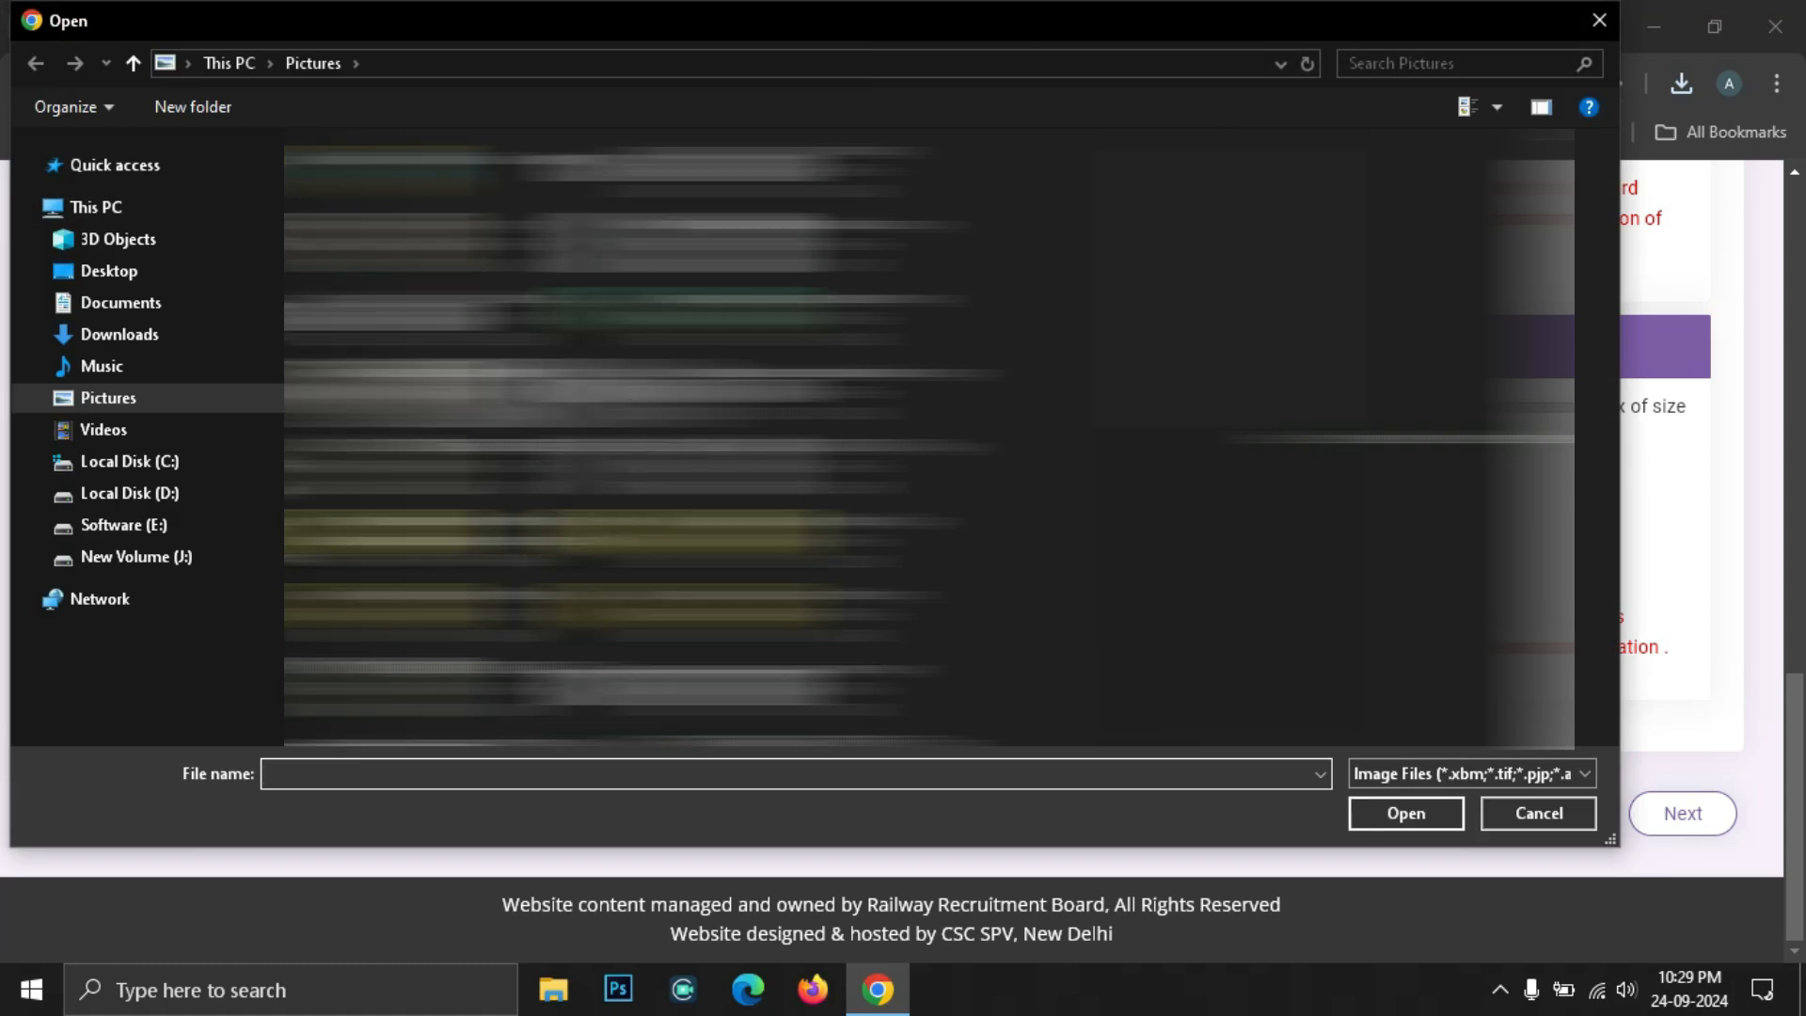
left_click(178, 491)
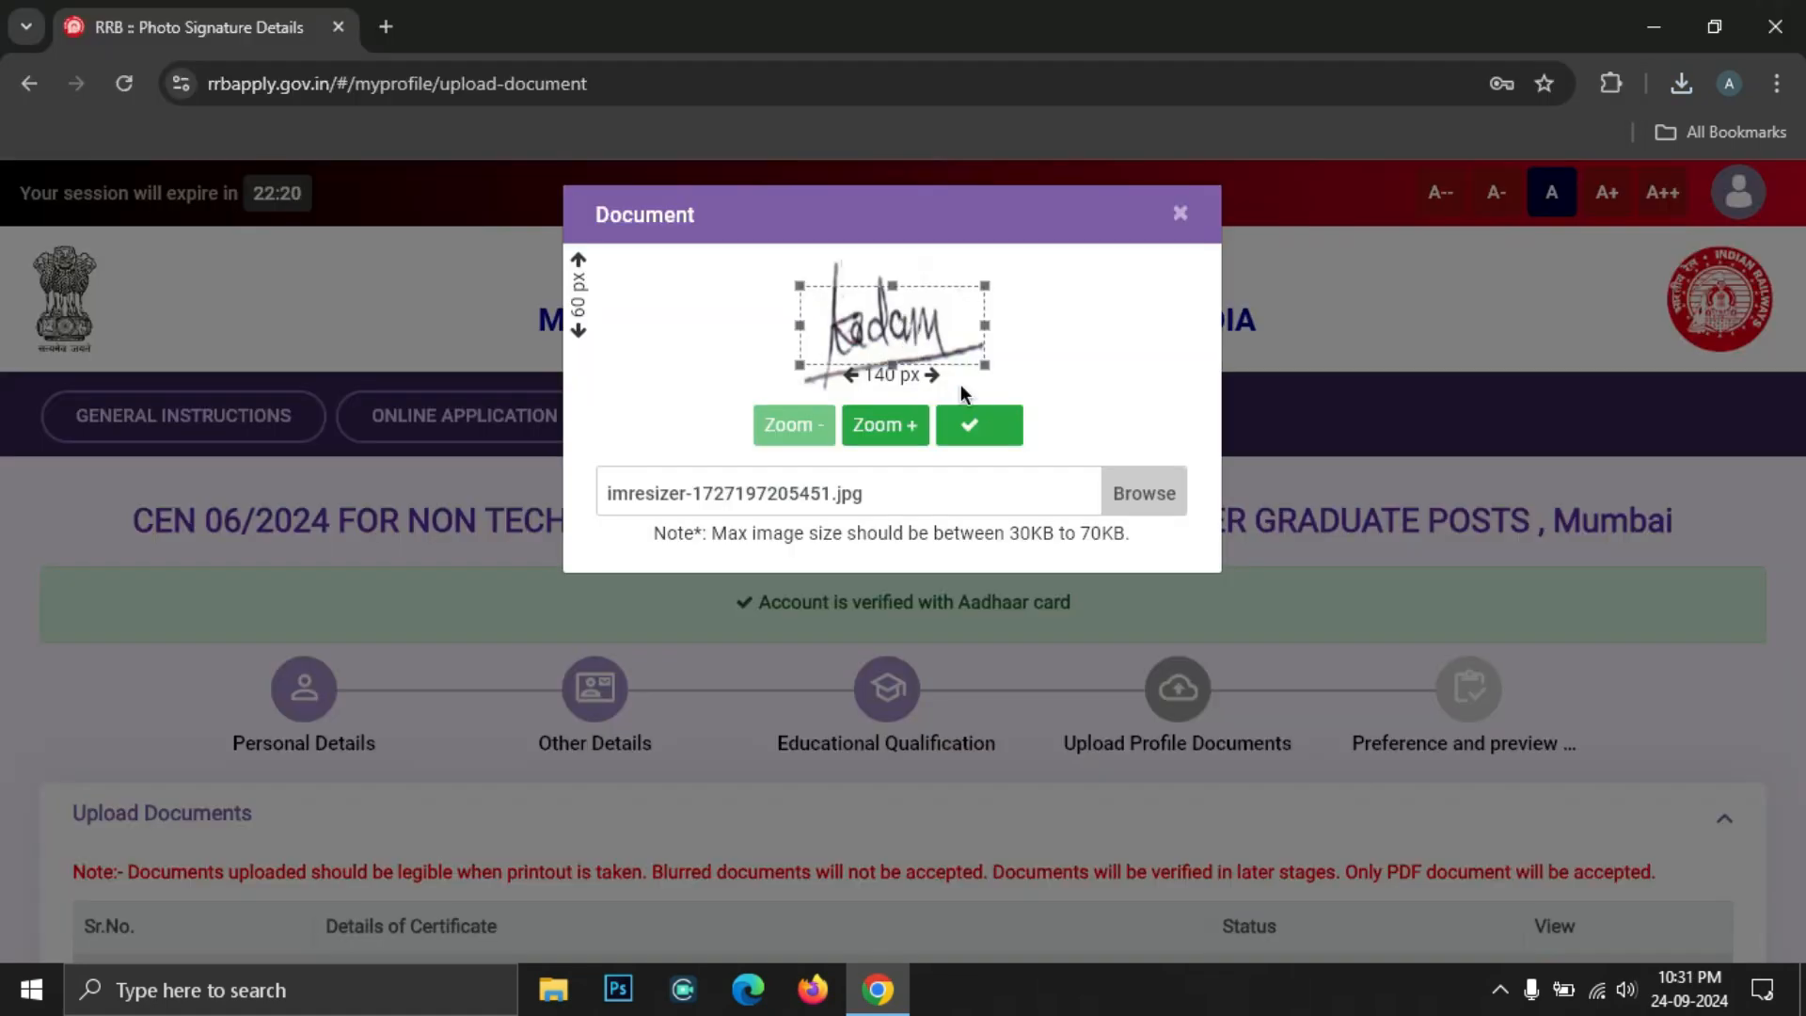
left_click(986, 424)
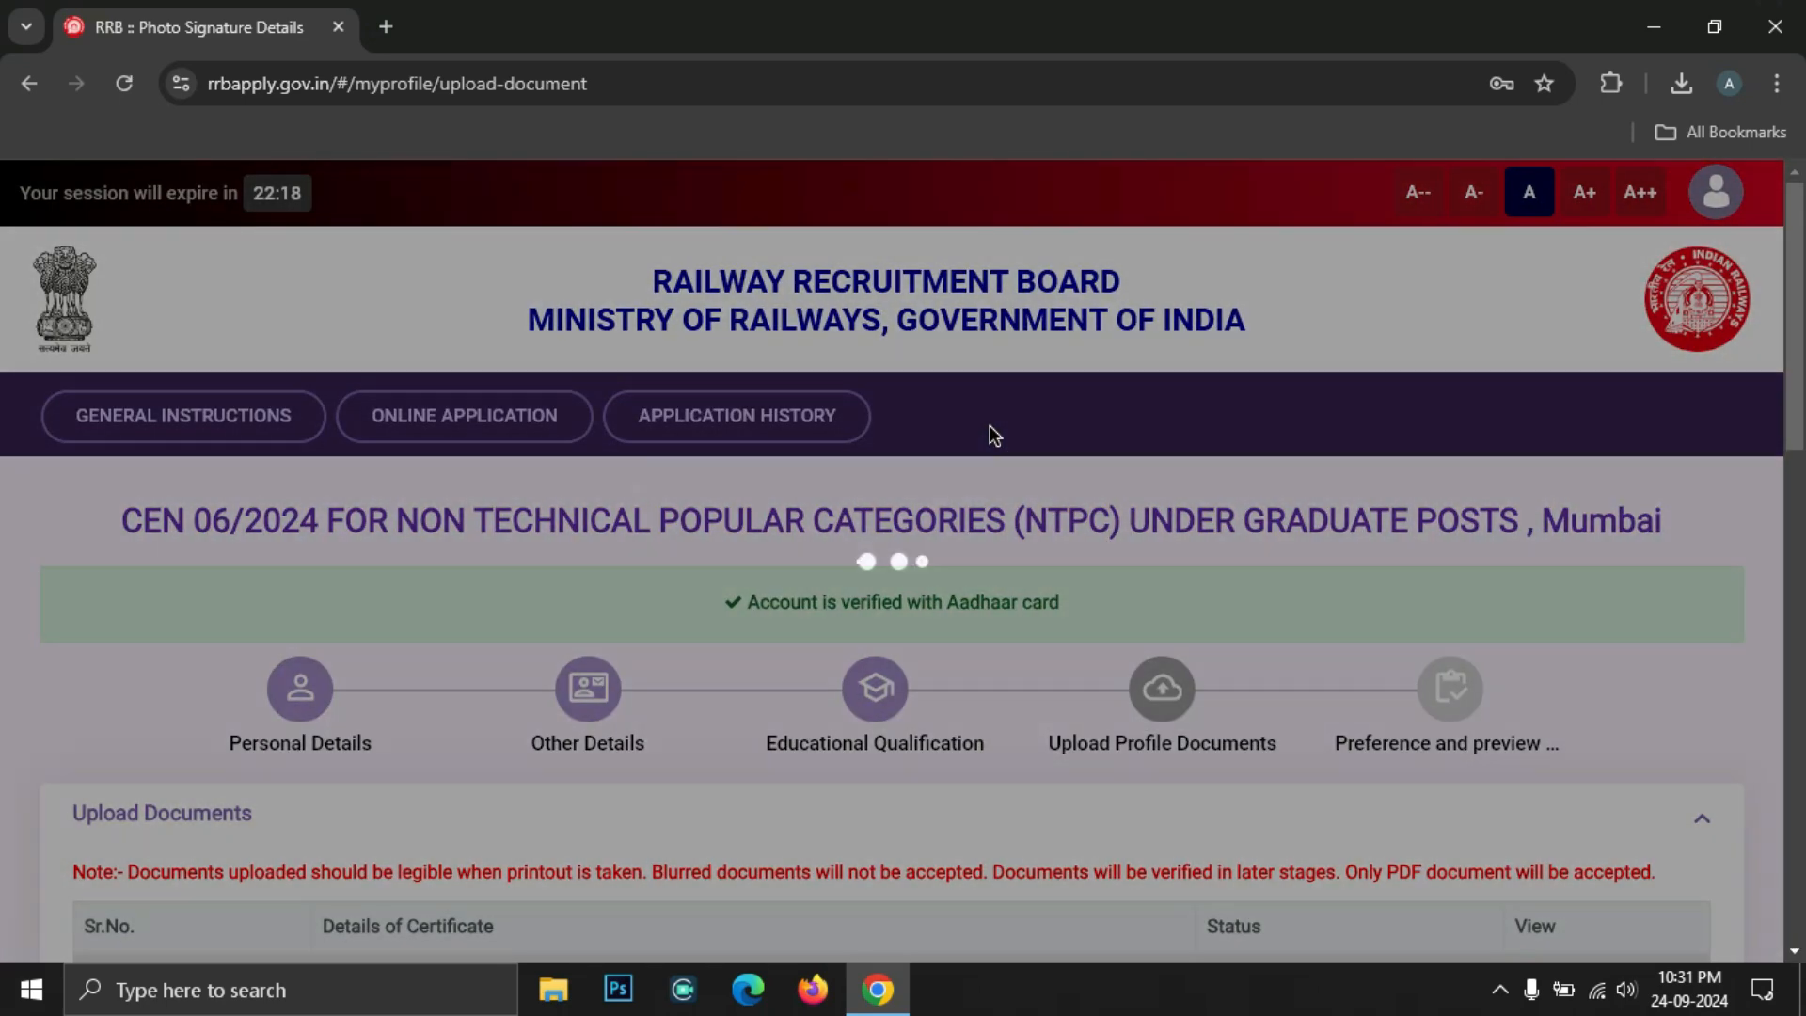
scroll(989, 425, "down", 20)
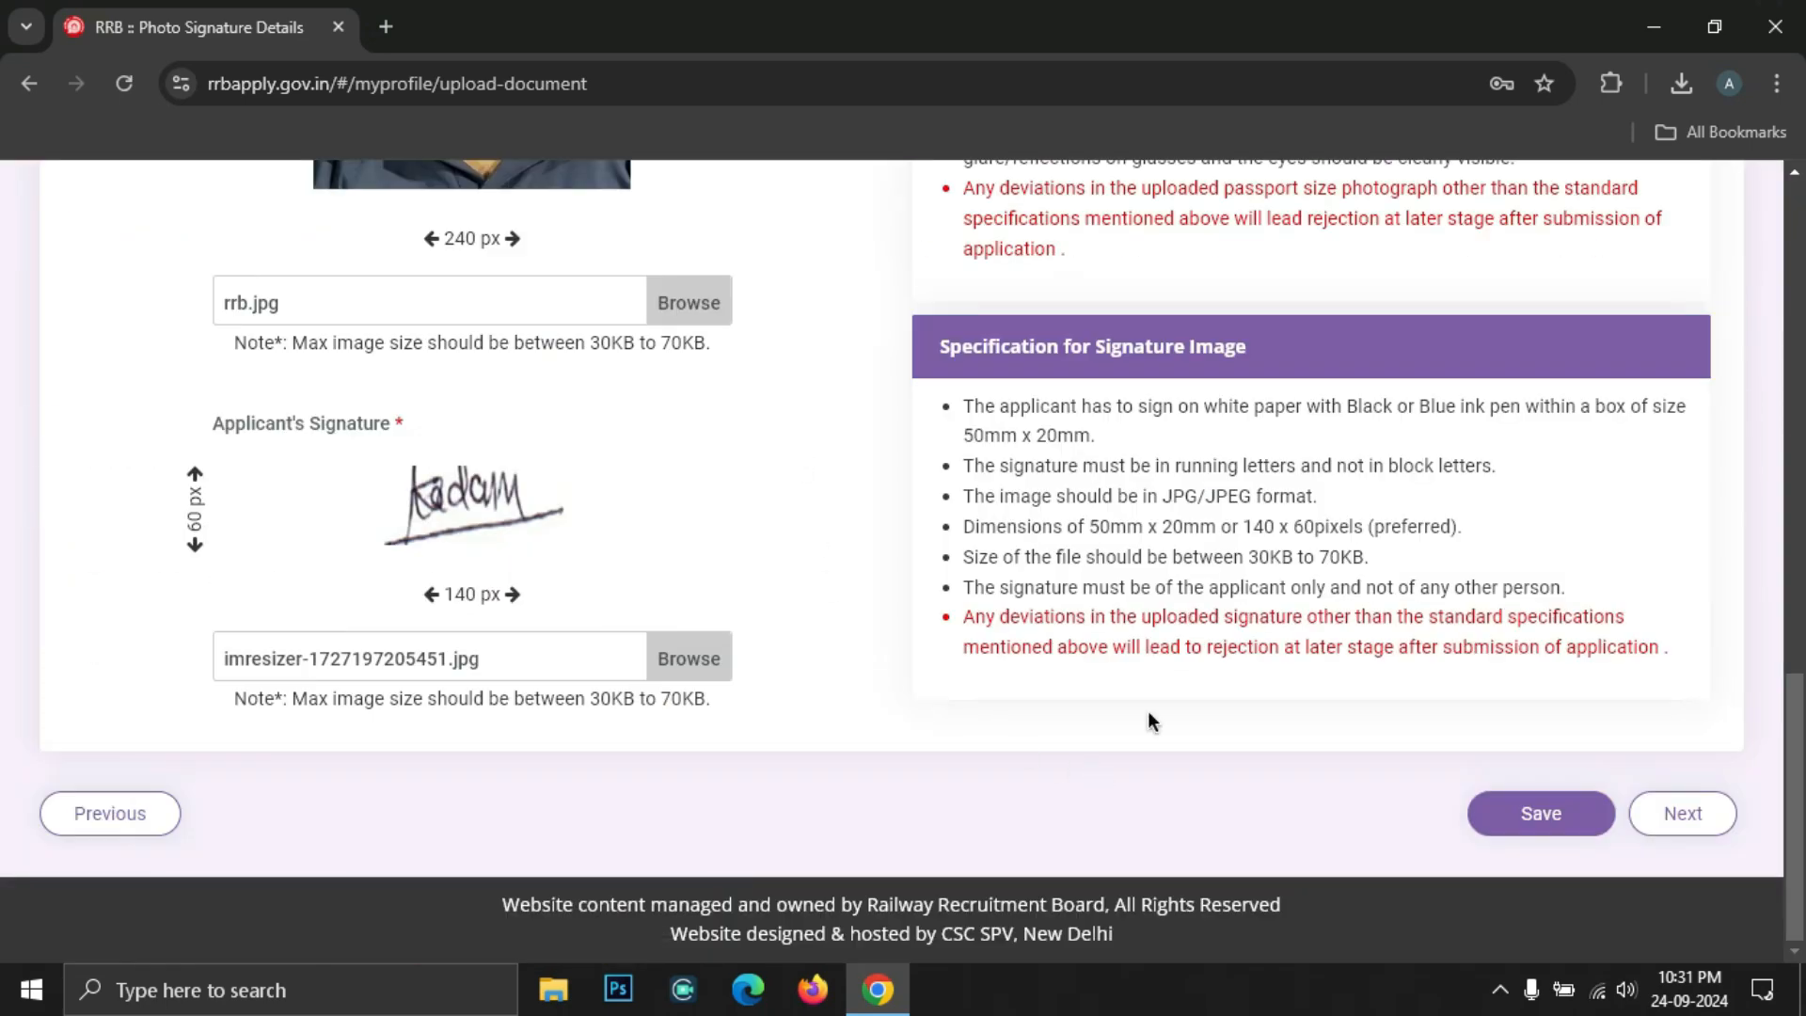
left_click(1571, 812)
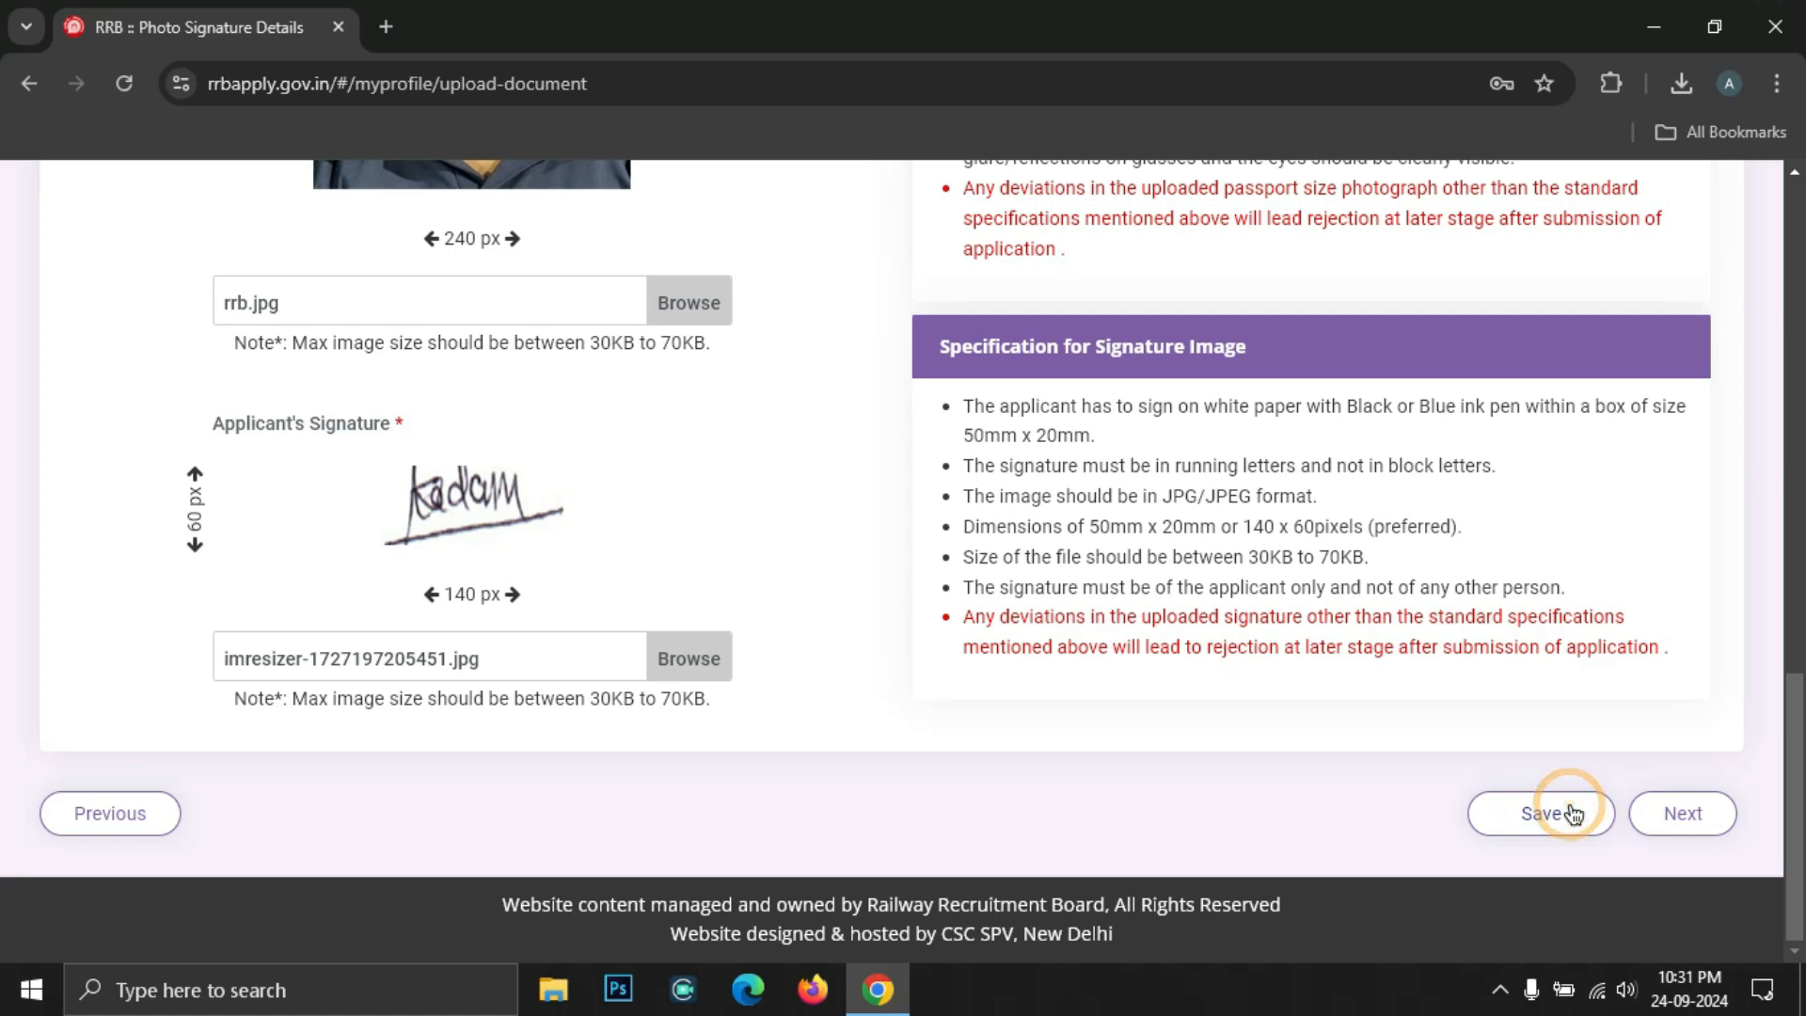
left_click(1690, 822)
Rank the nine eligible posts, CR Junior Clerk Cum Typist first, using the notice's RRB-Mumbai vacancy table
scroll(1233, 577, "down", 6)
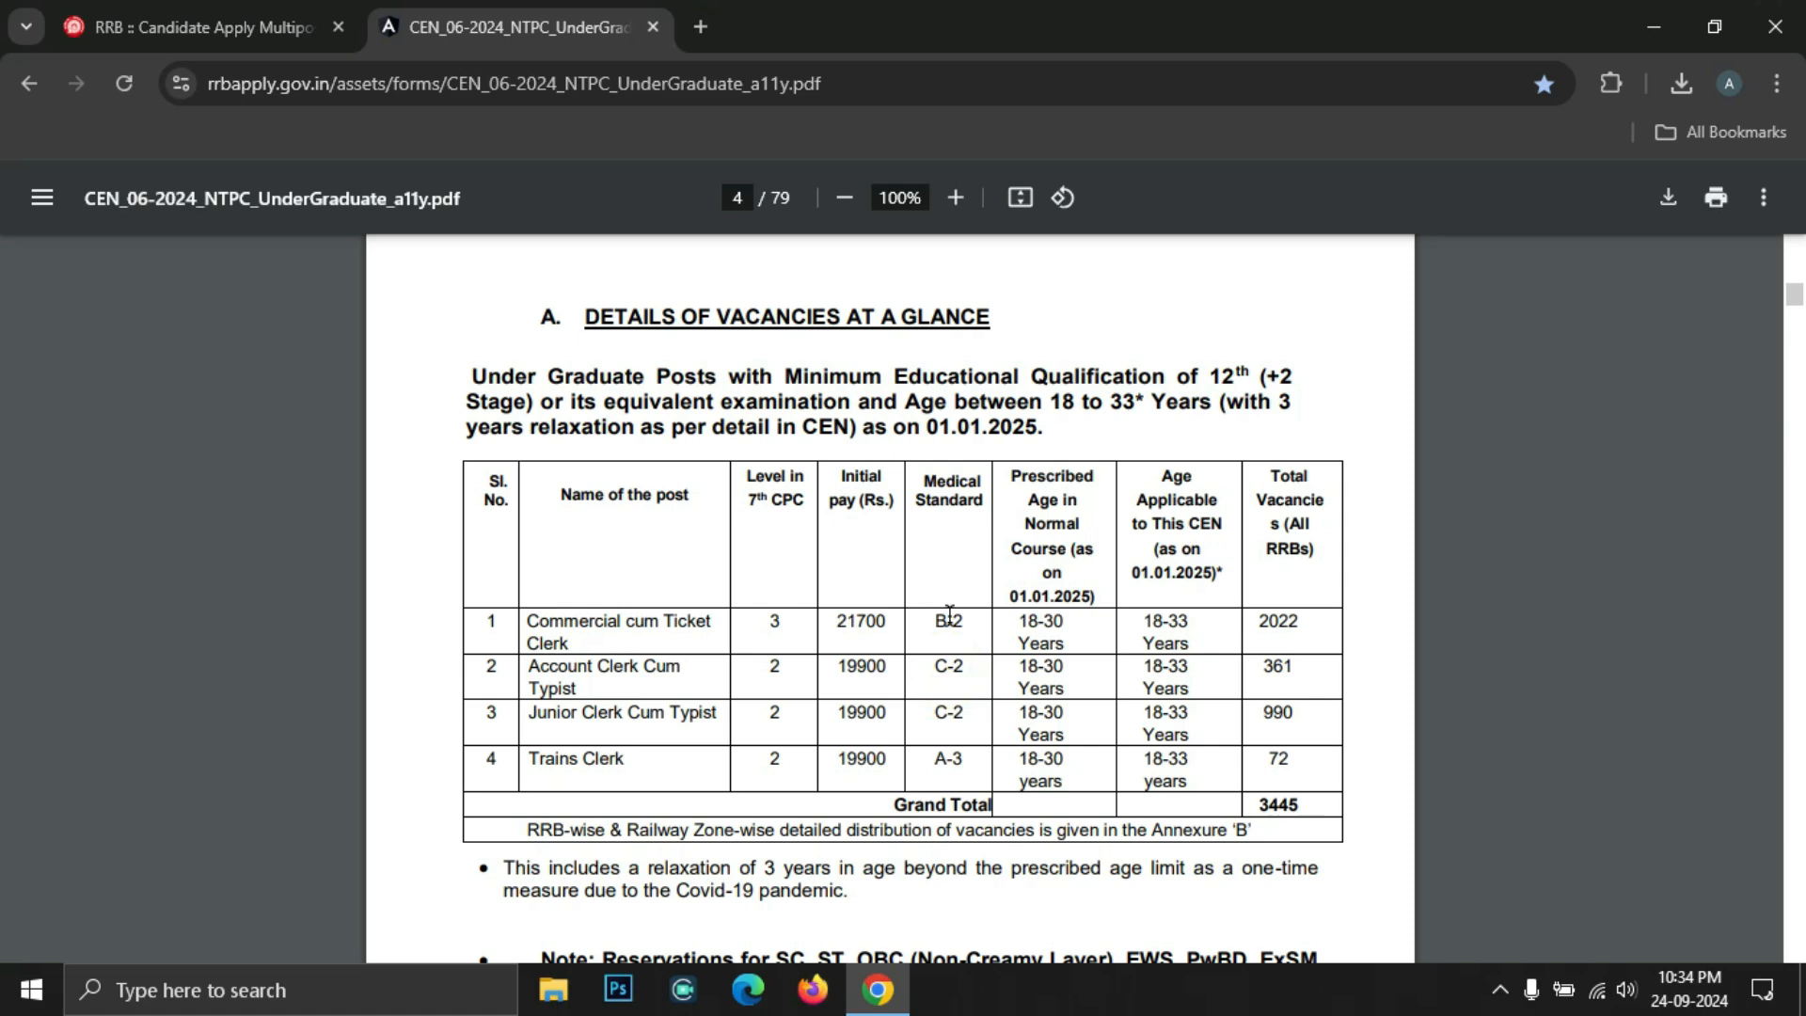
left_click(553, 627)
scroll(637, 761, "down", 2)
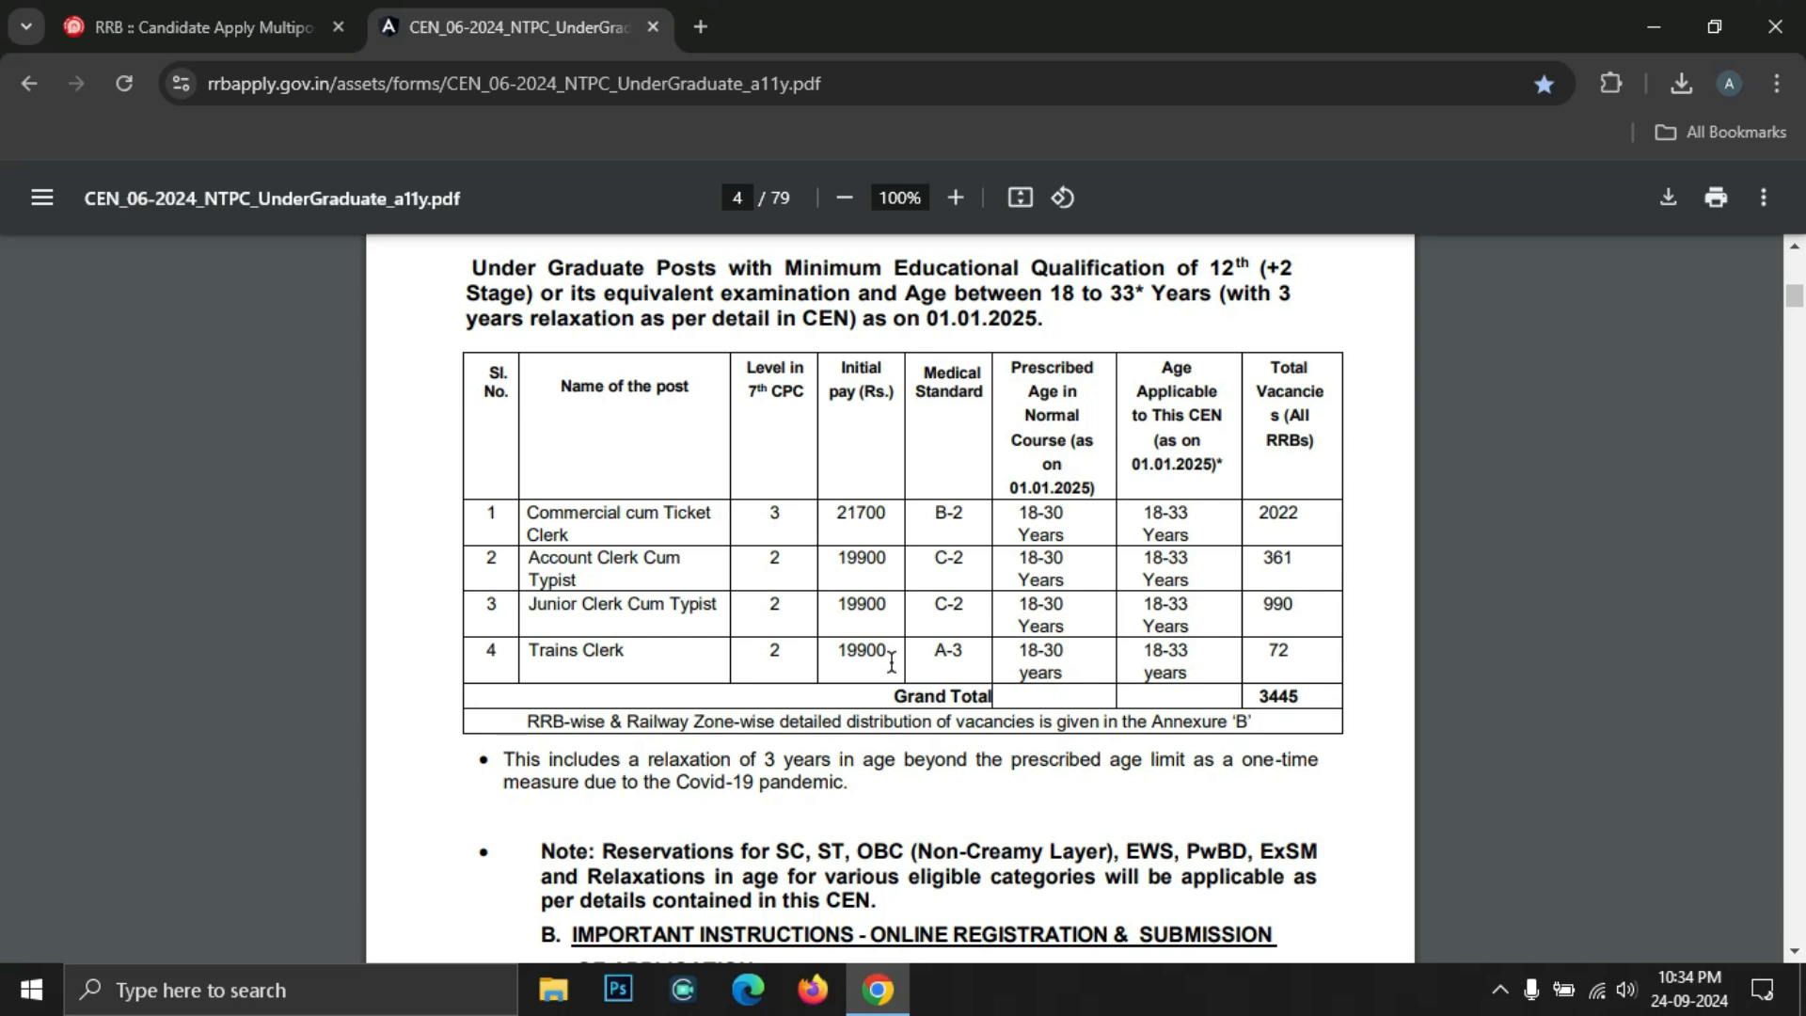
key("ctrl+shift+Tab")
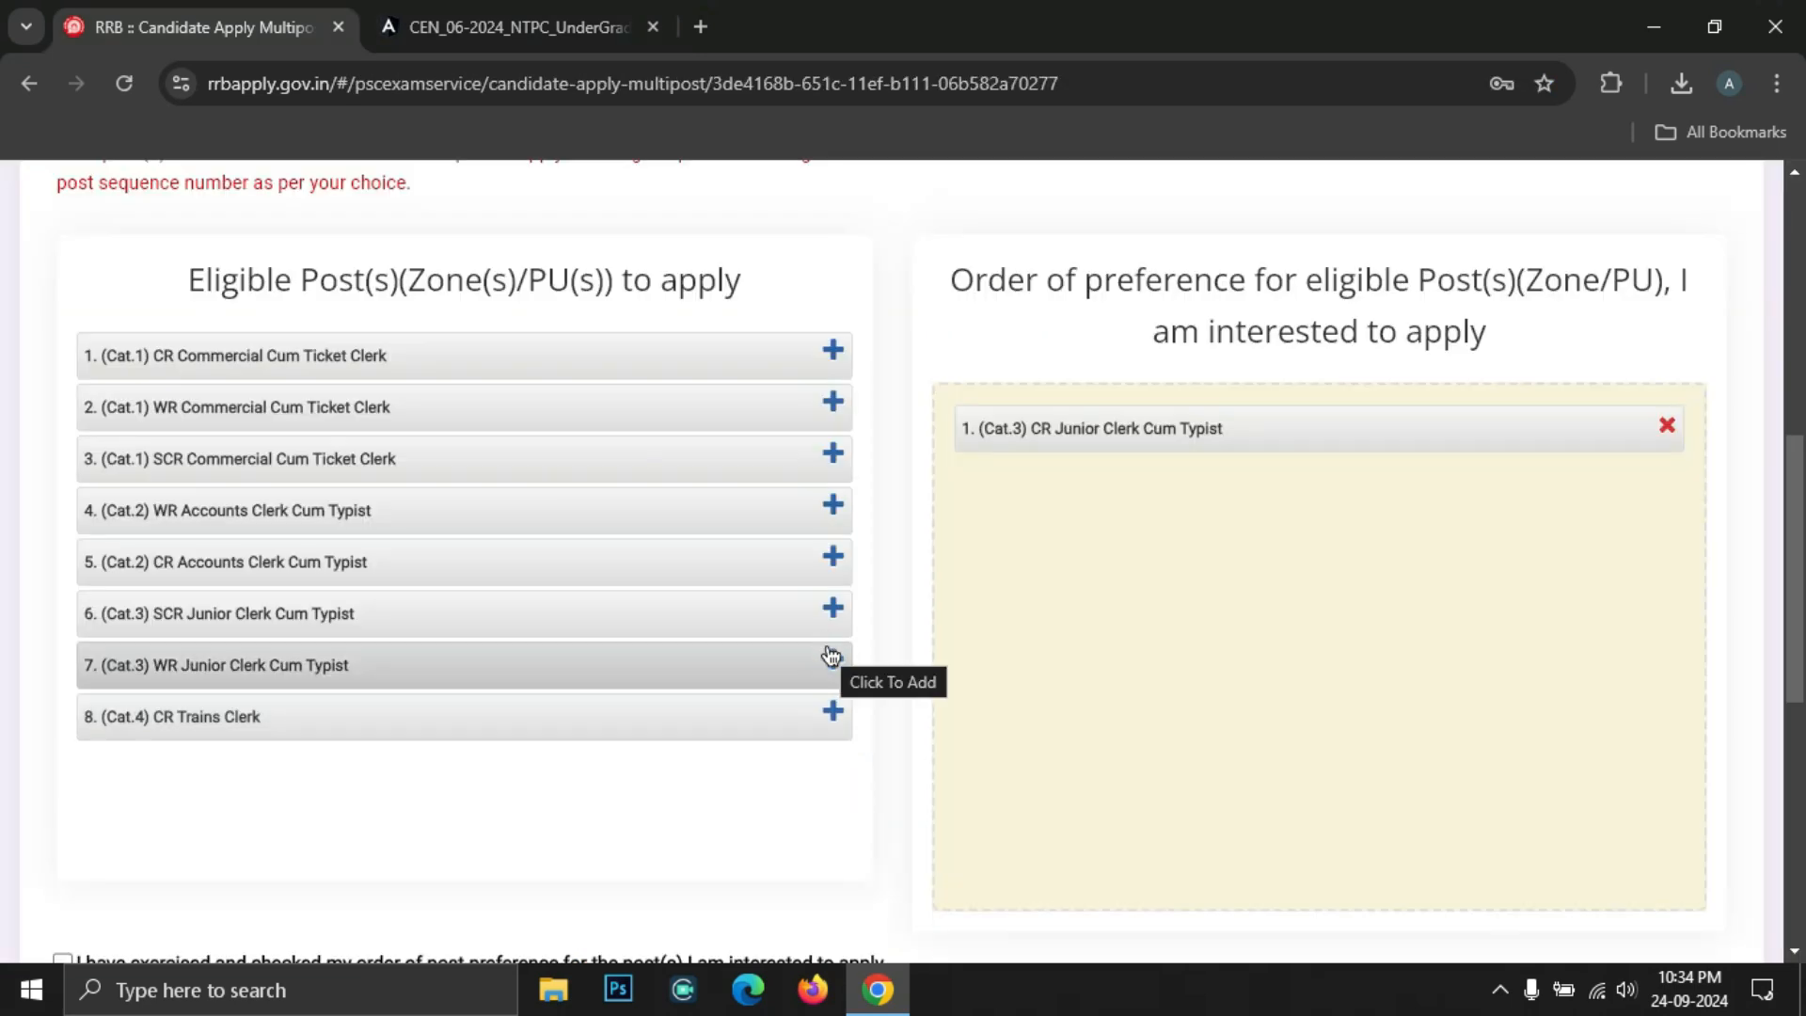
key("ctrl+Tab")
left_click_drag(803, 362, 955, 370)
left_click(965, 372)
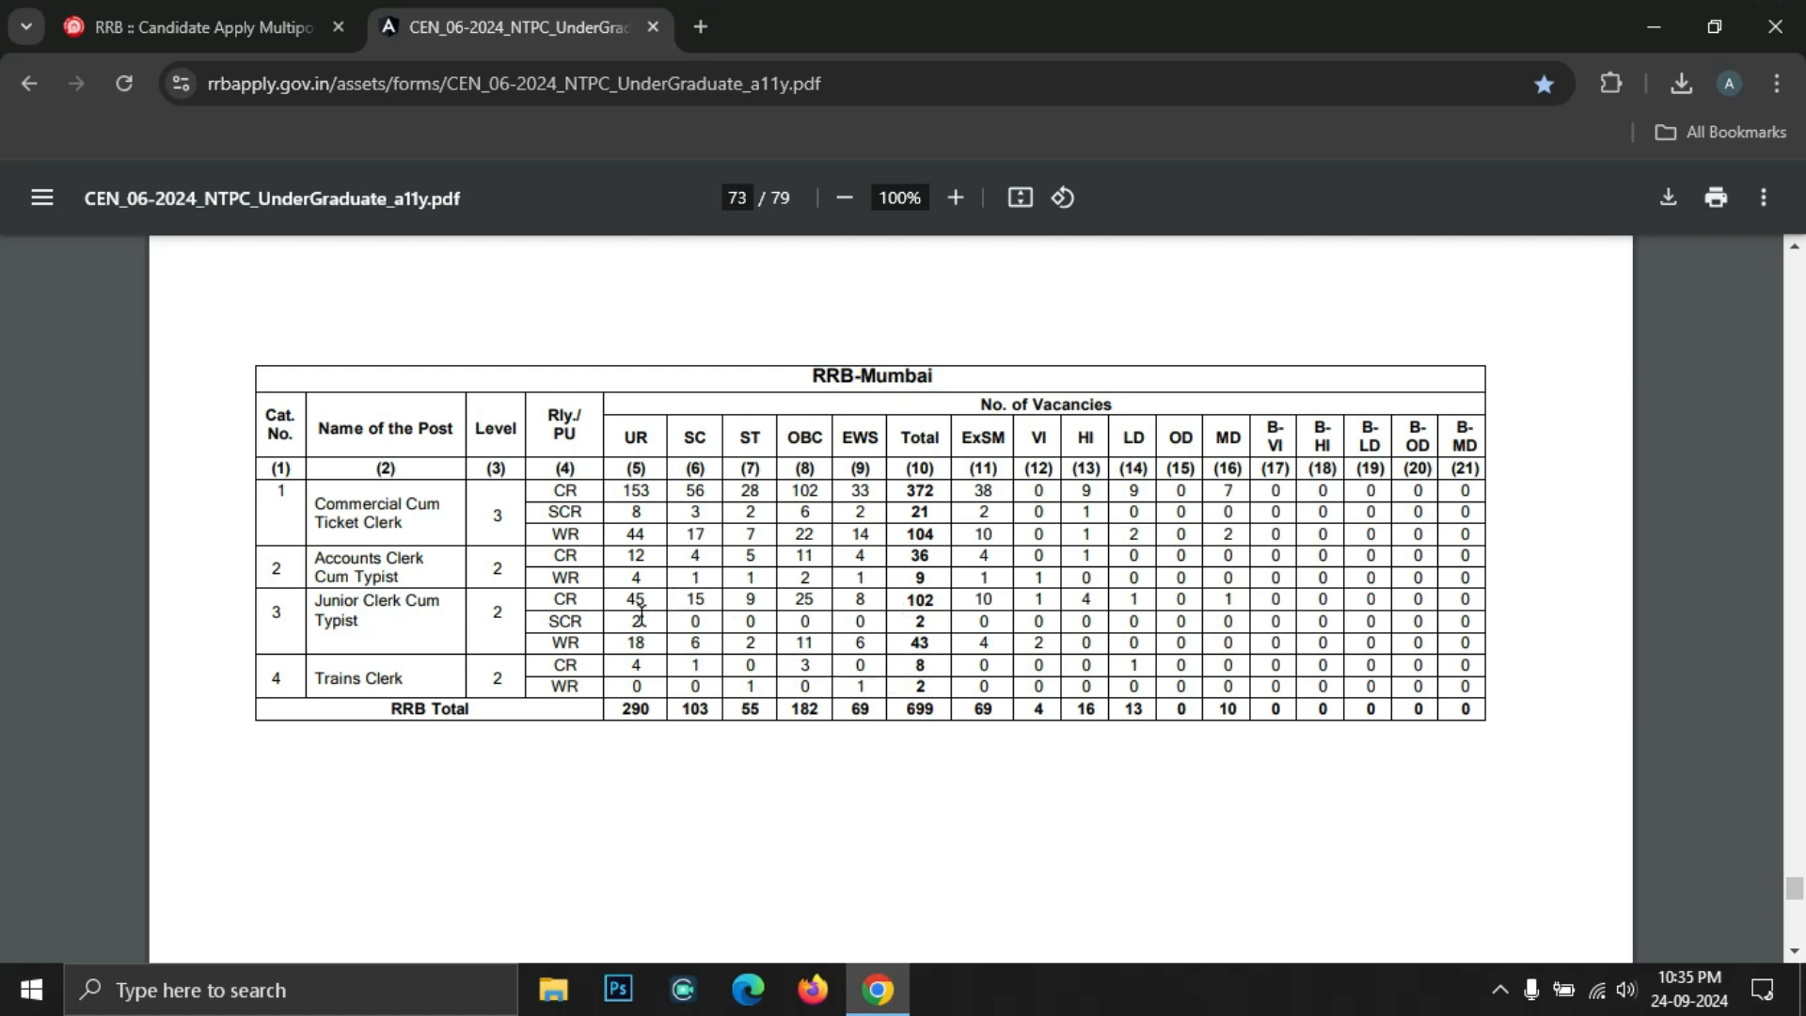
key("ctrl+Tab")
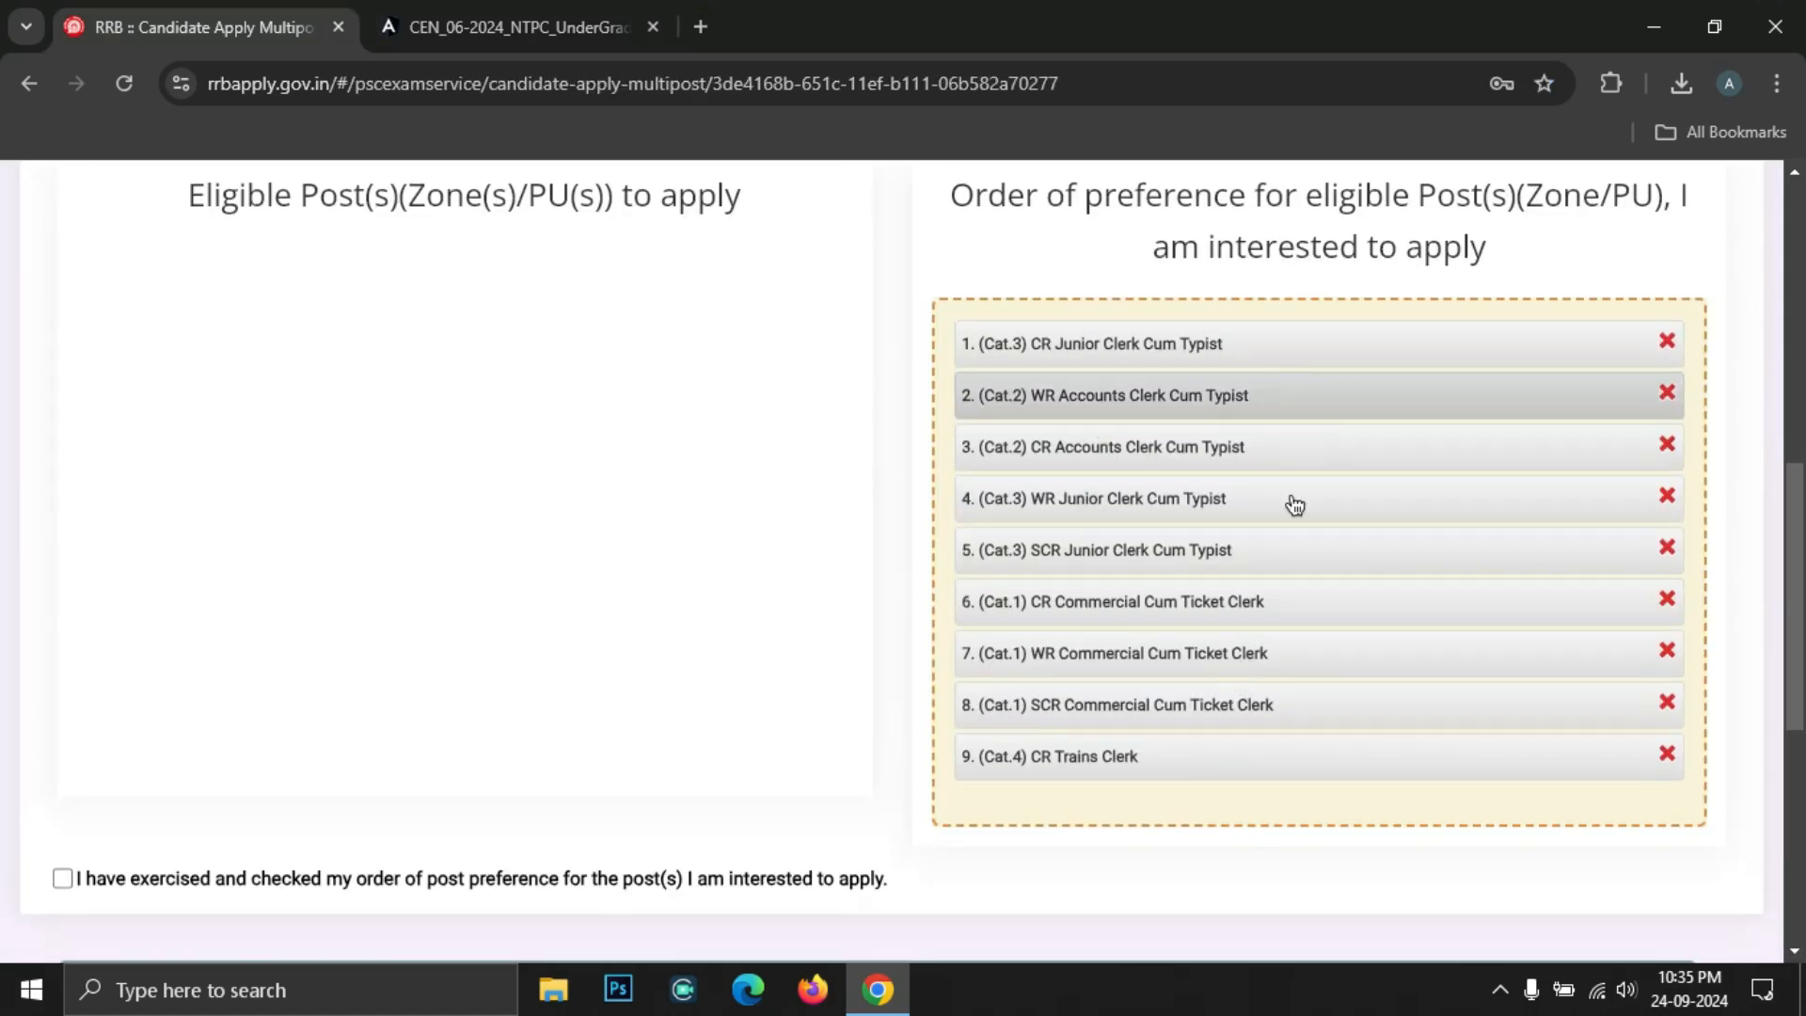
scroll(847, 659, "down", 1)
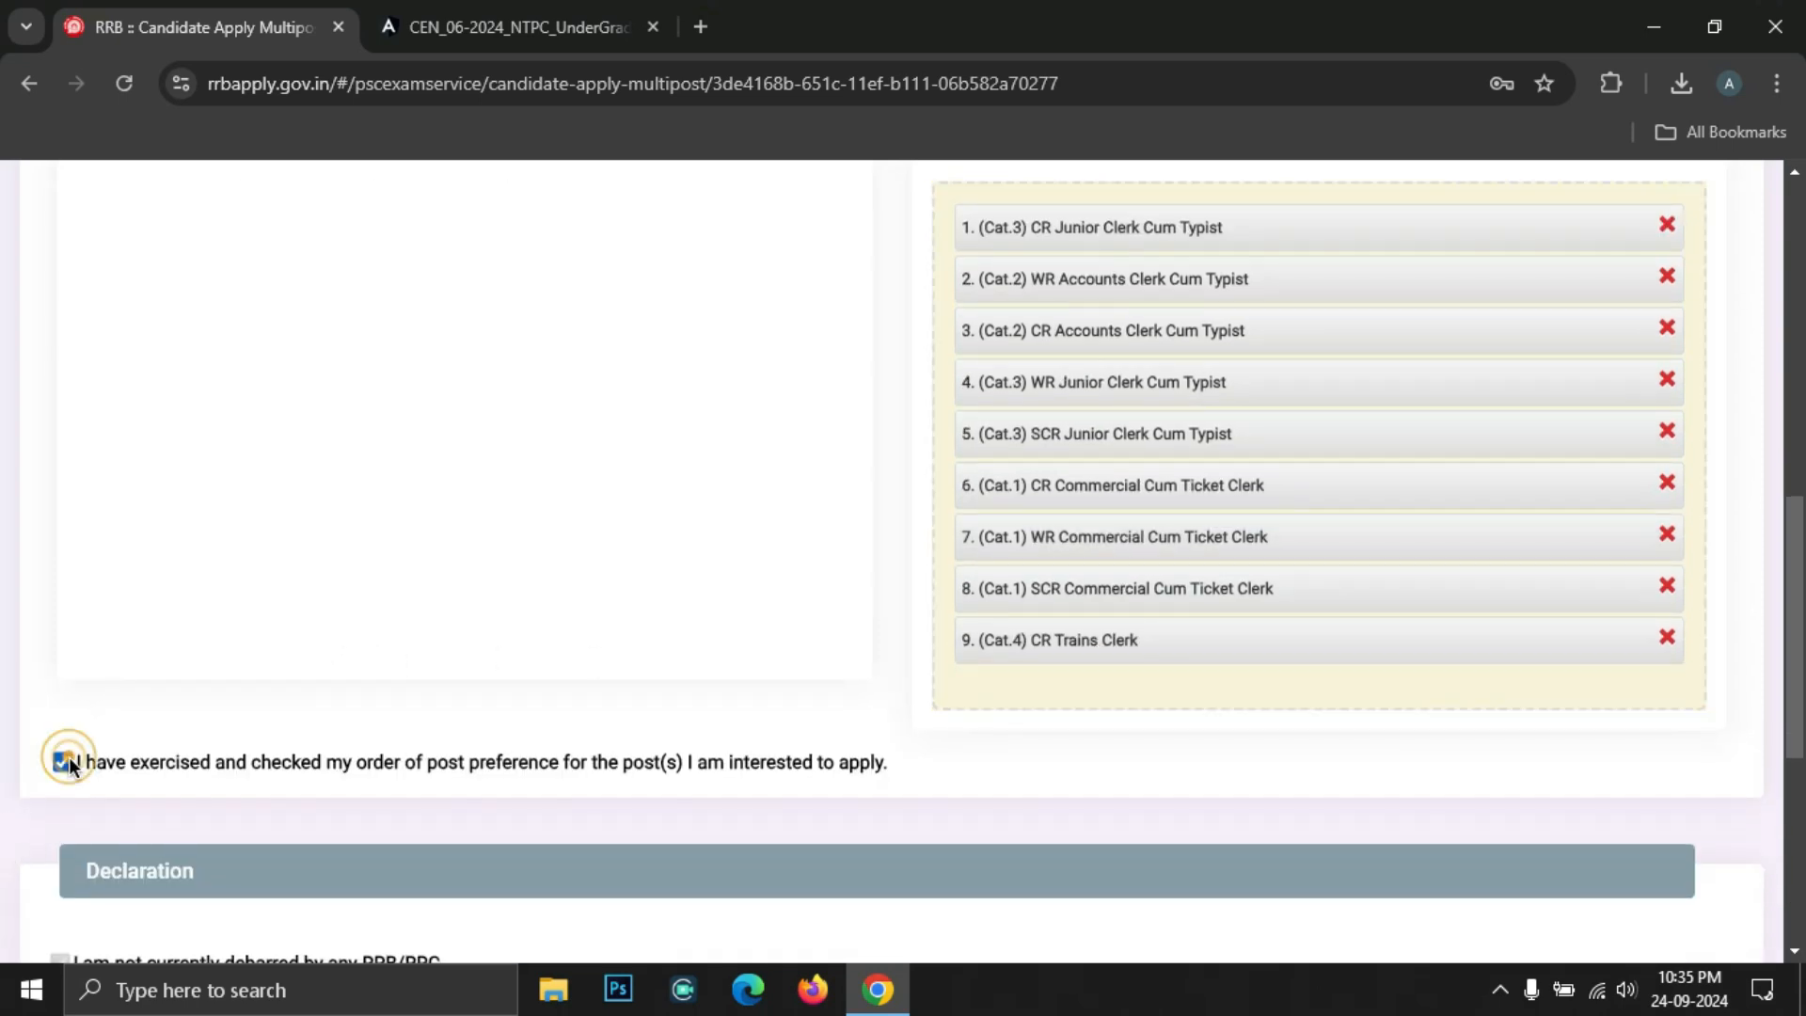
Enter the declaration place, save the post preferences, and bring up the application preview
scroll(65, 602, "down", 5)
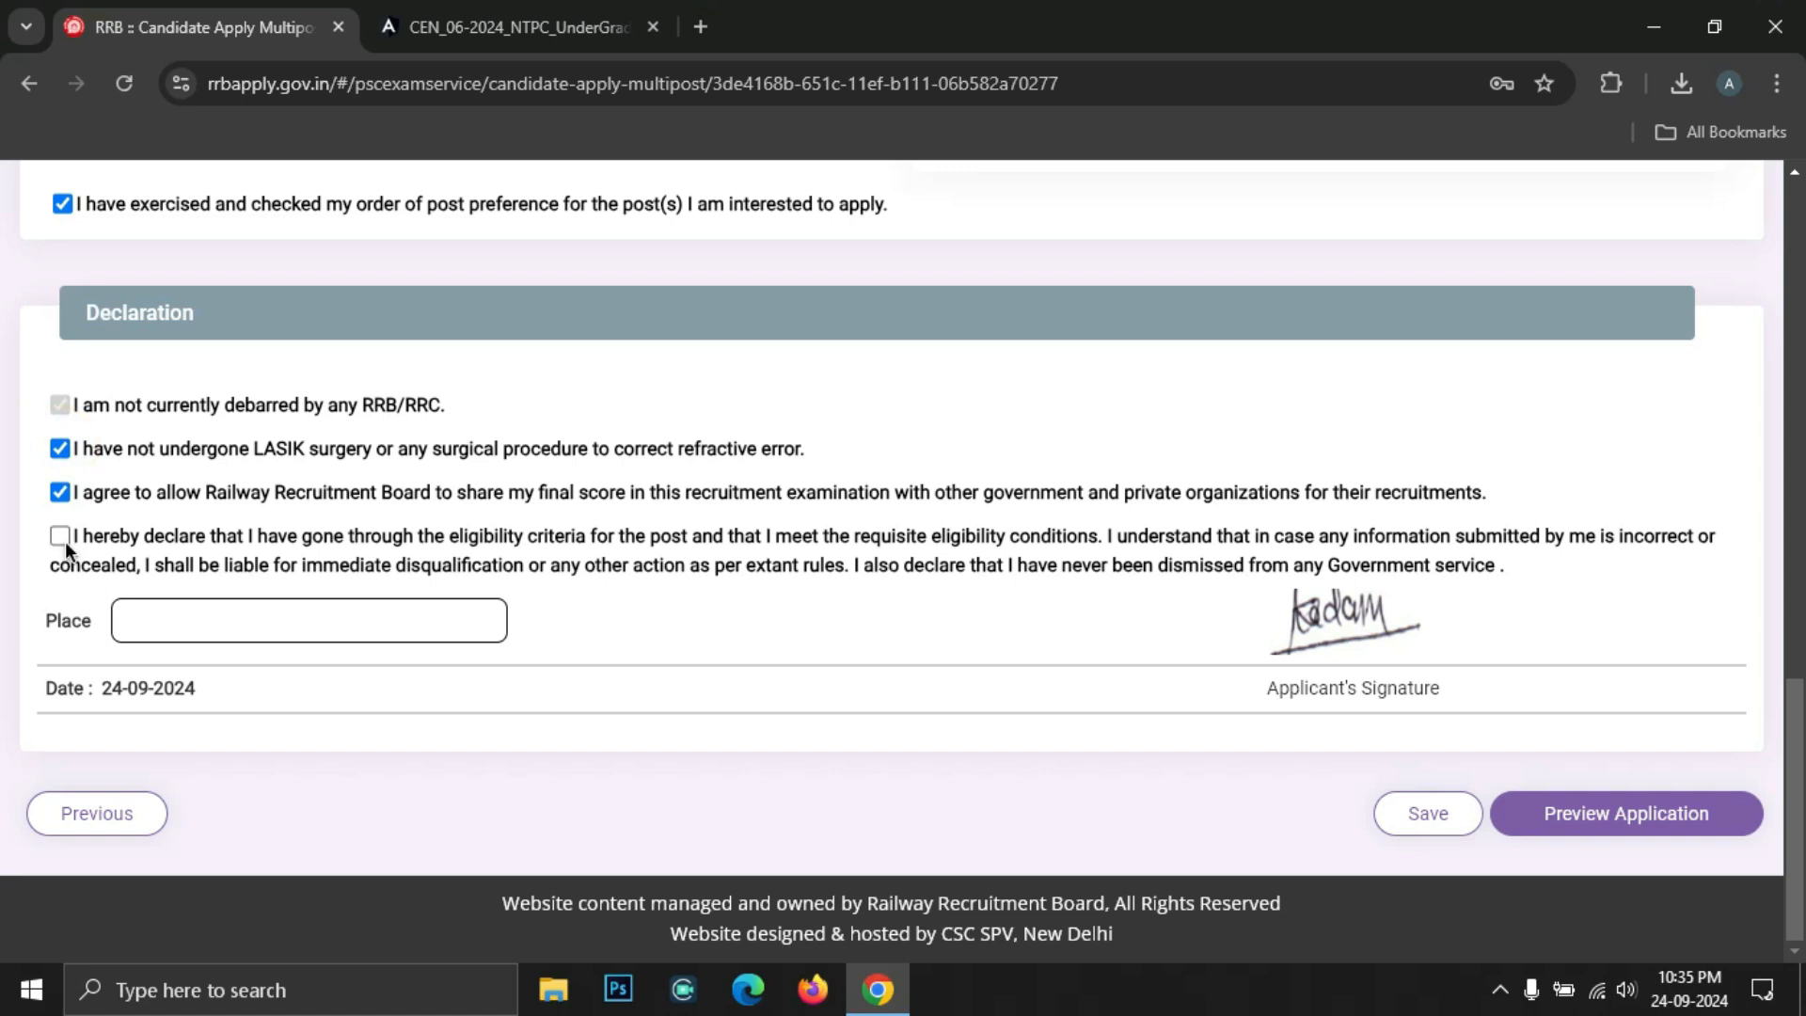
left_click(236, 634)
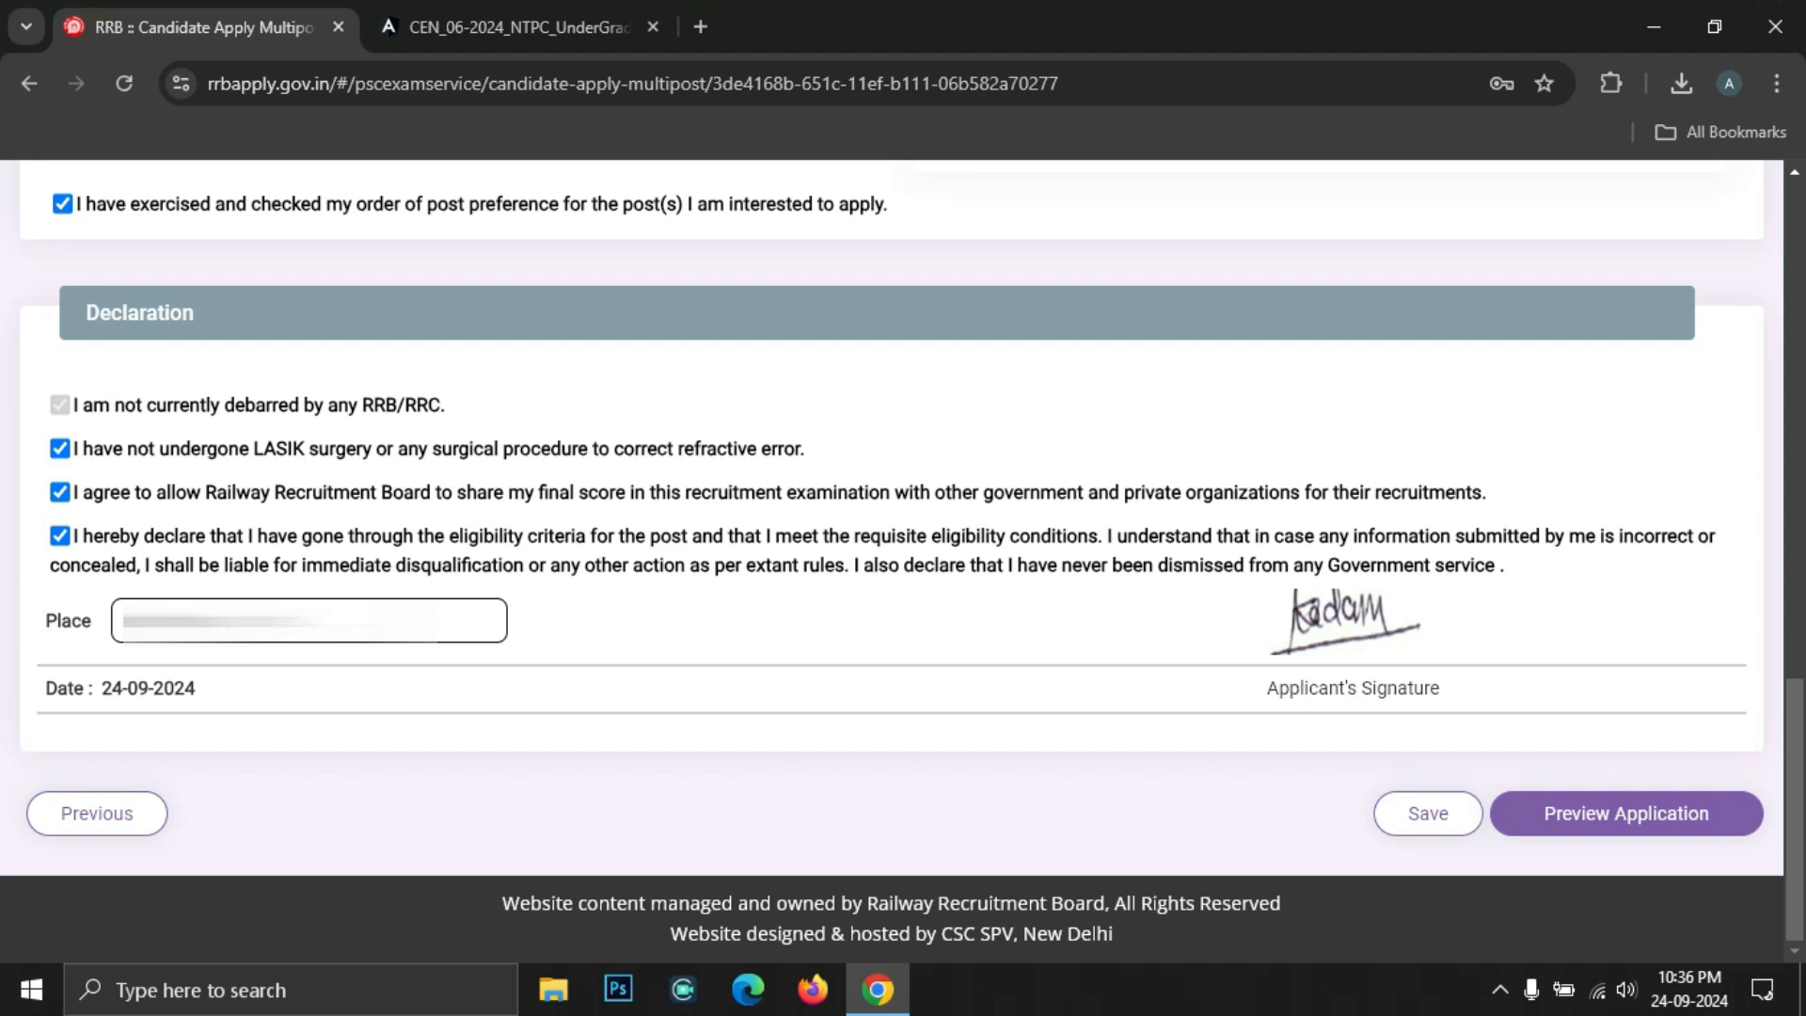
left_click(1418, 817)
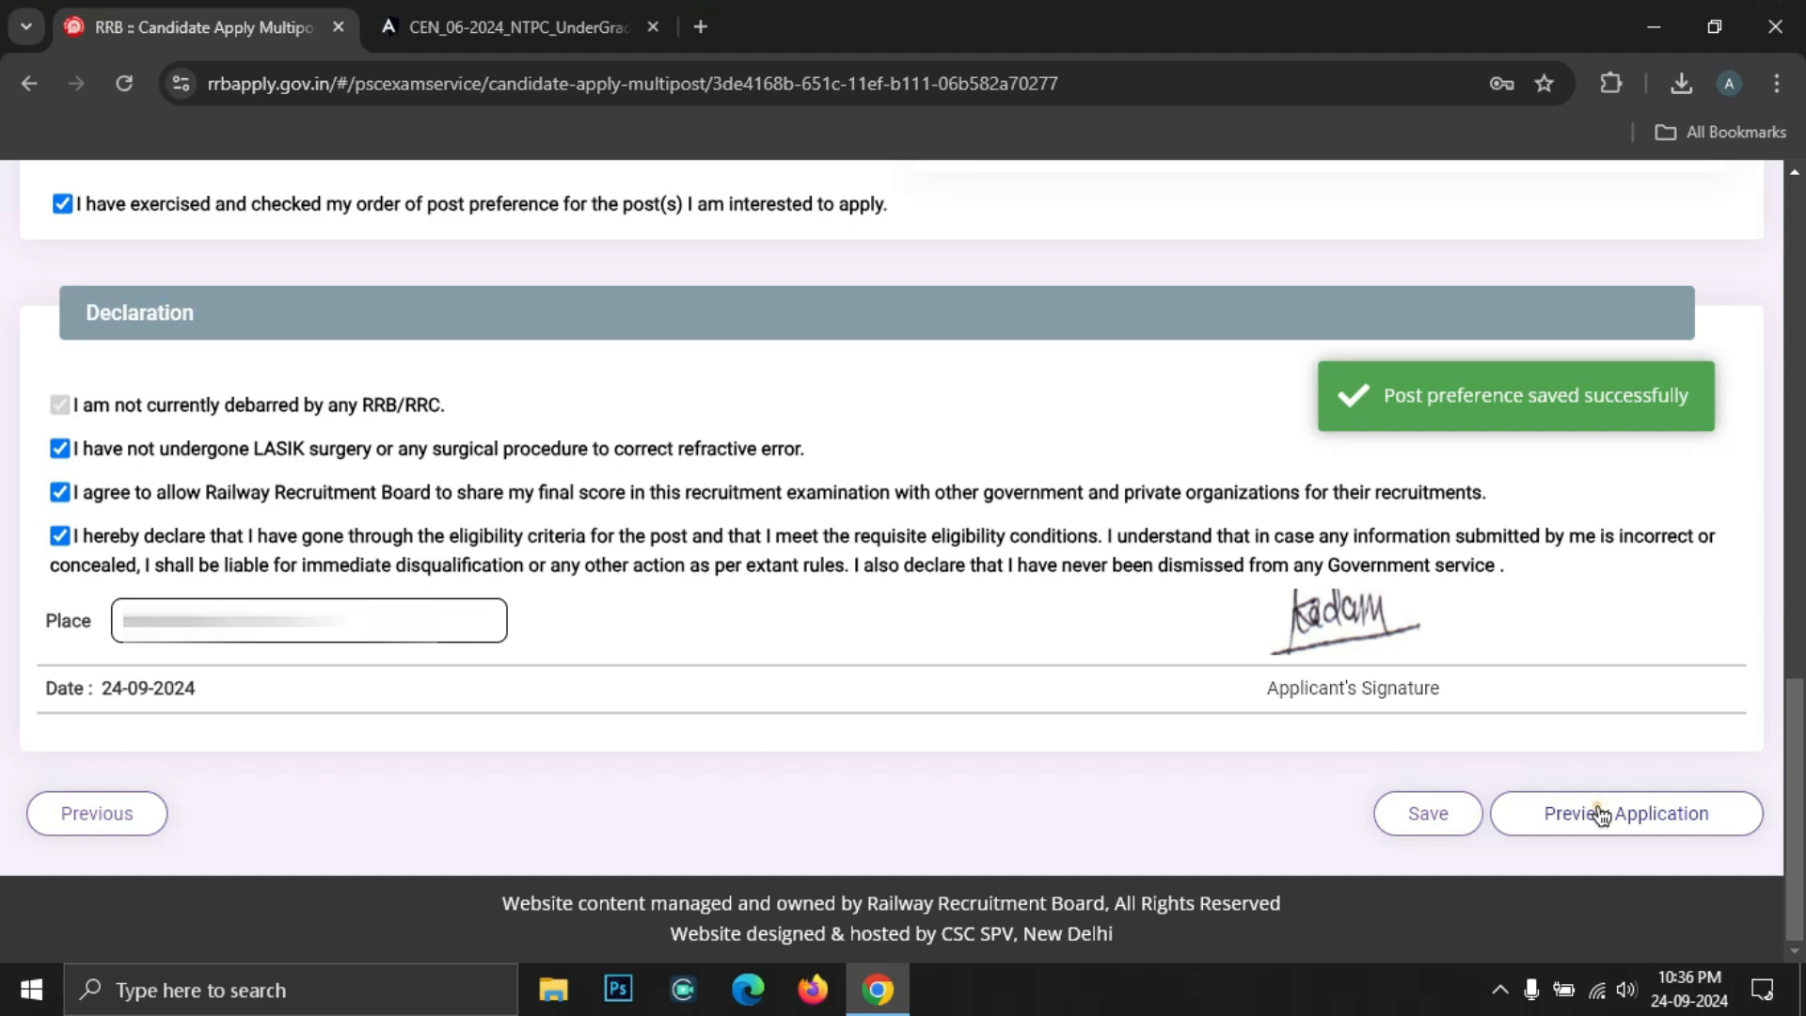
left_click(1601, 815)
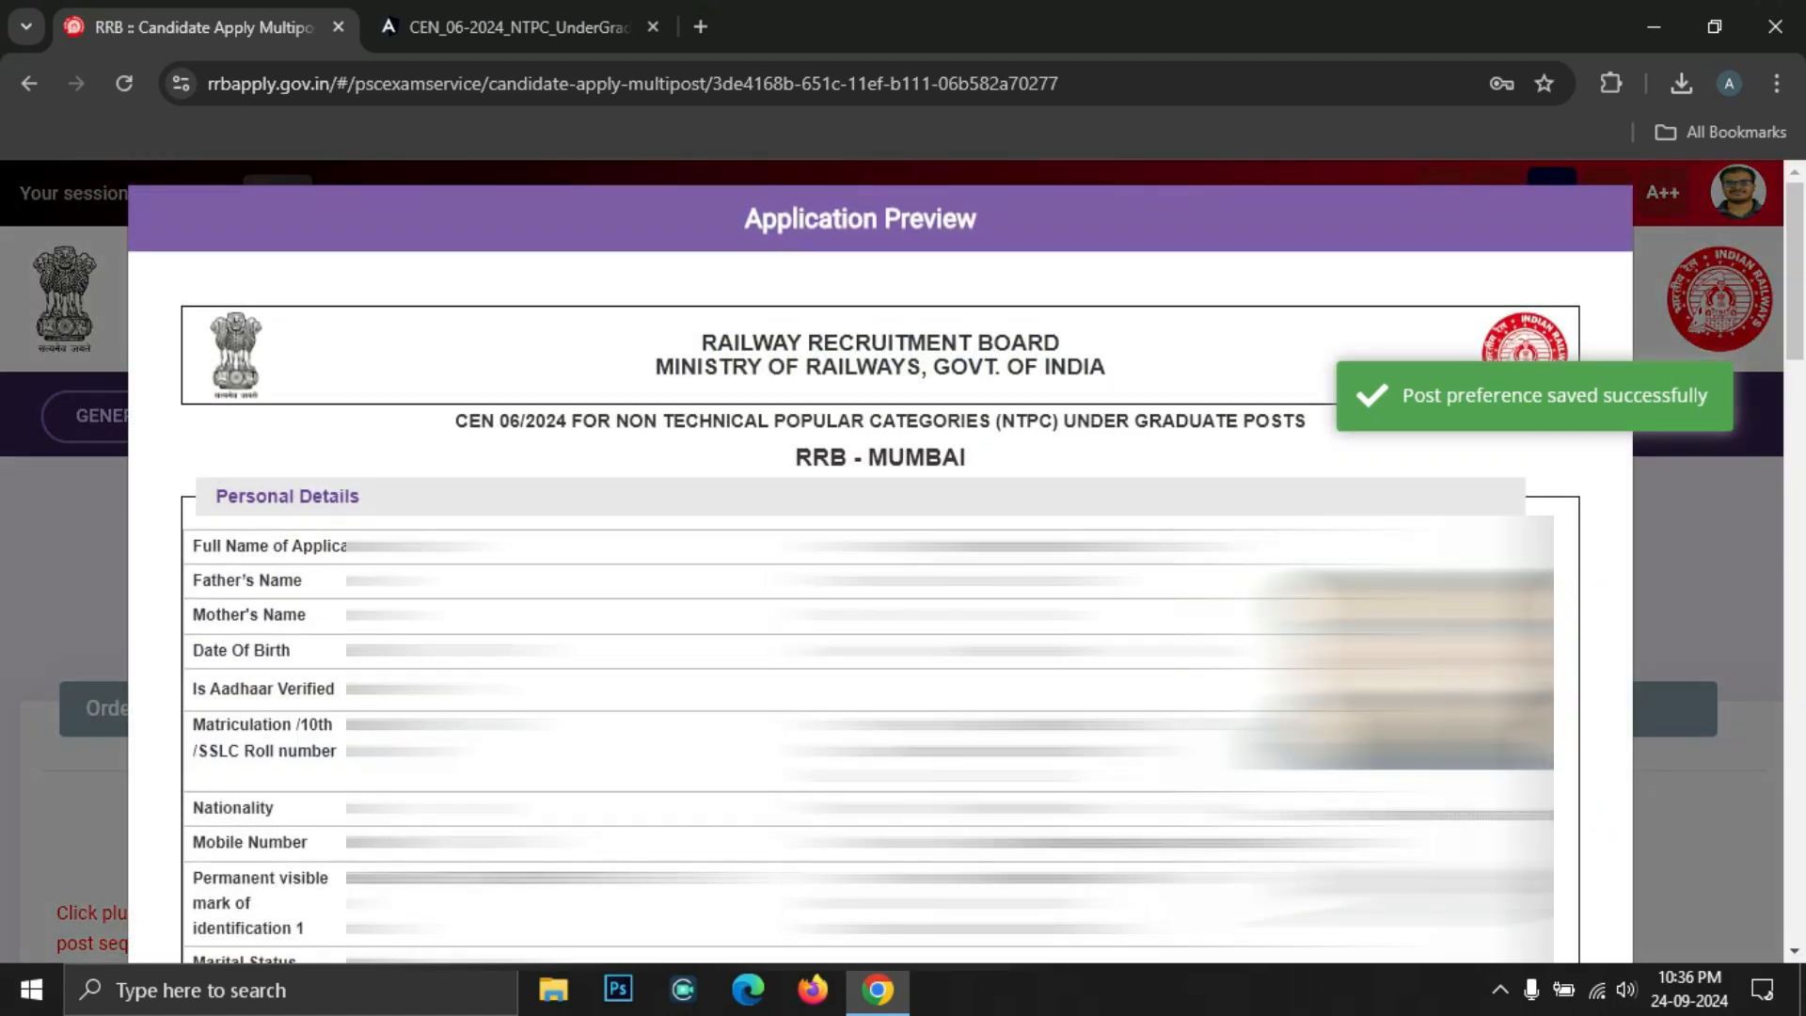
Tick the re-check box, submit and confirm the NTPC application, then proceed to Razorpay for the ₹500 fee
scroll(1601, 816, "down", 15)
scroll(880, 561, "down", 10)
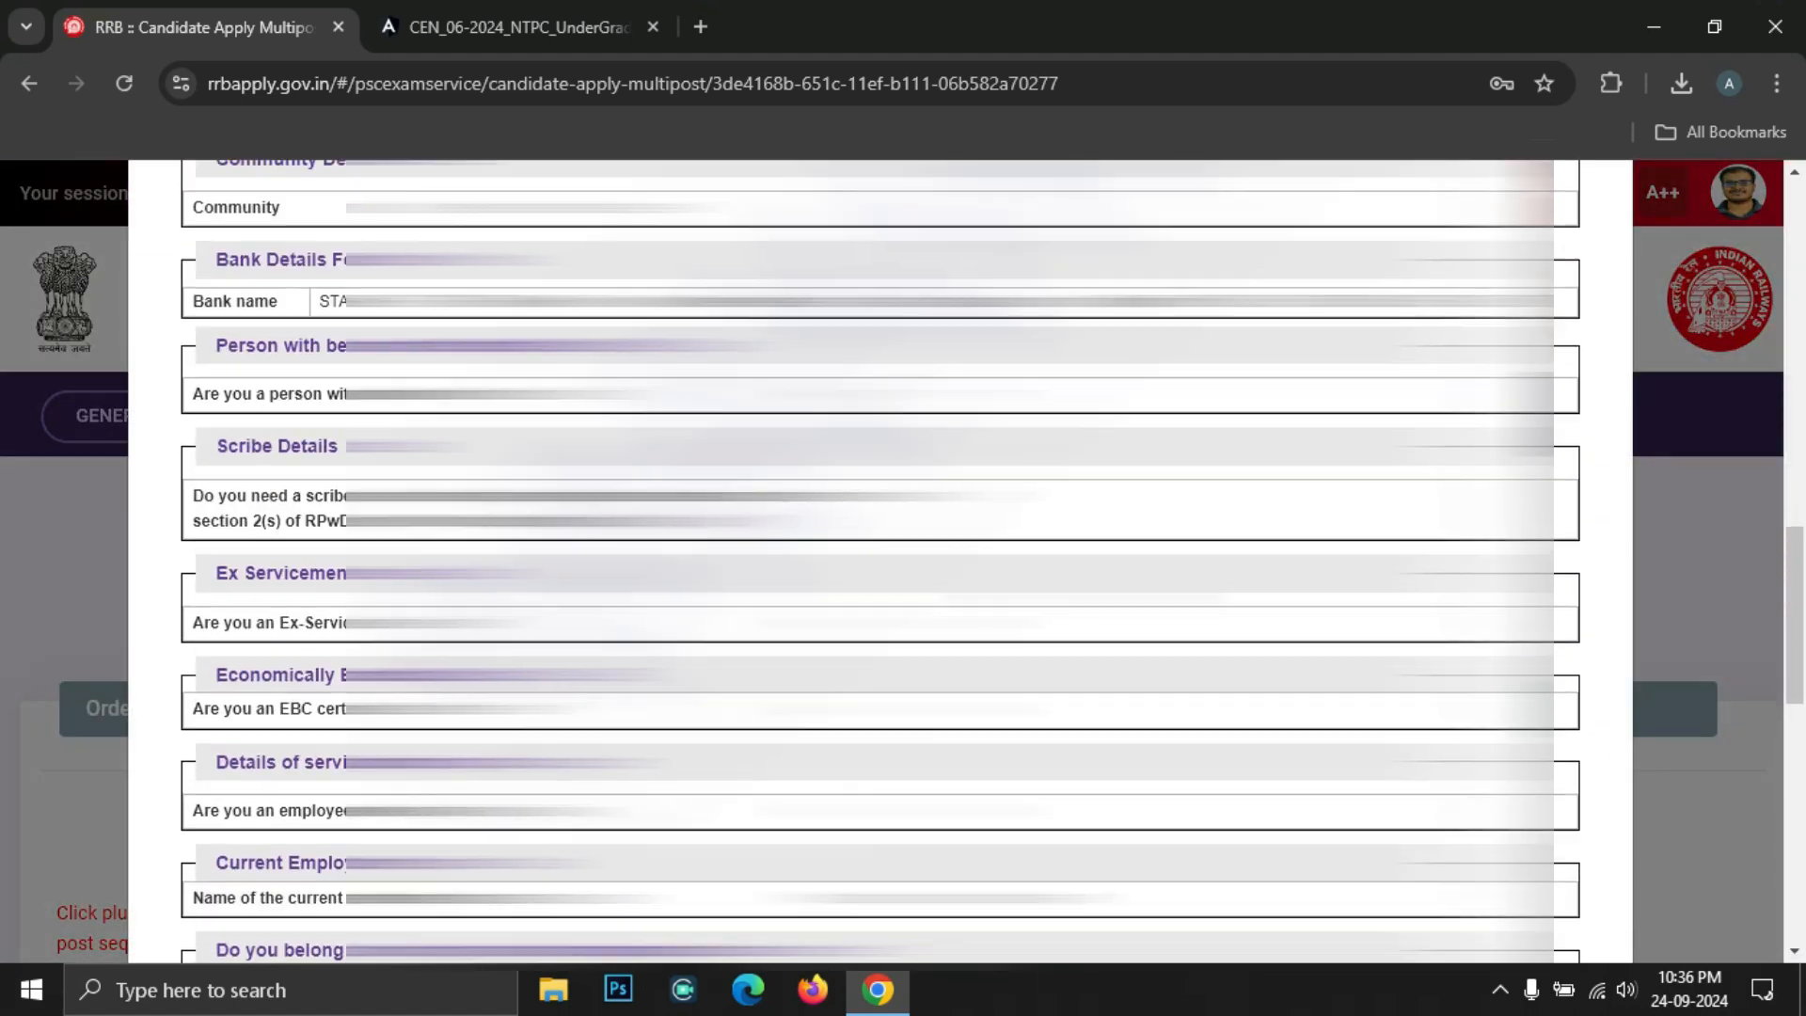
scroll(881, 561, "down", 4)
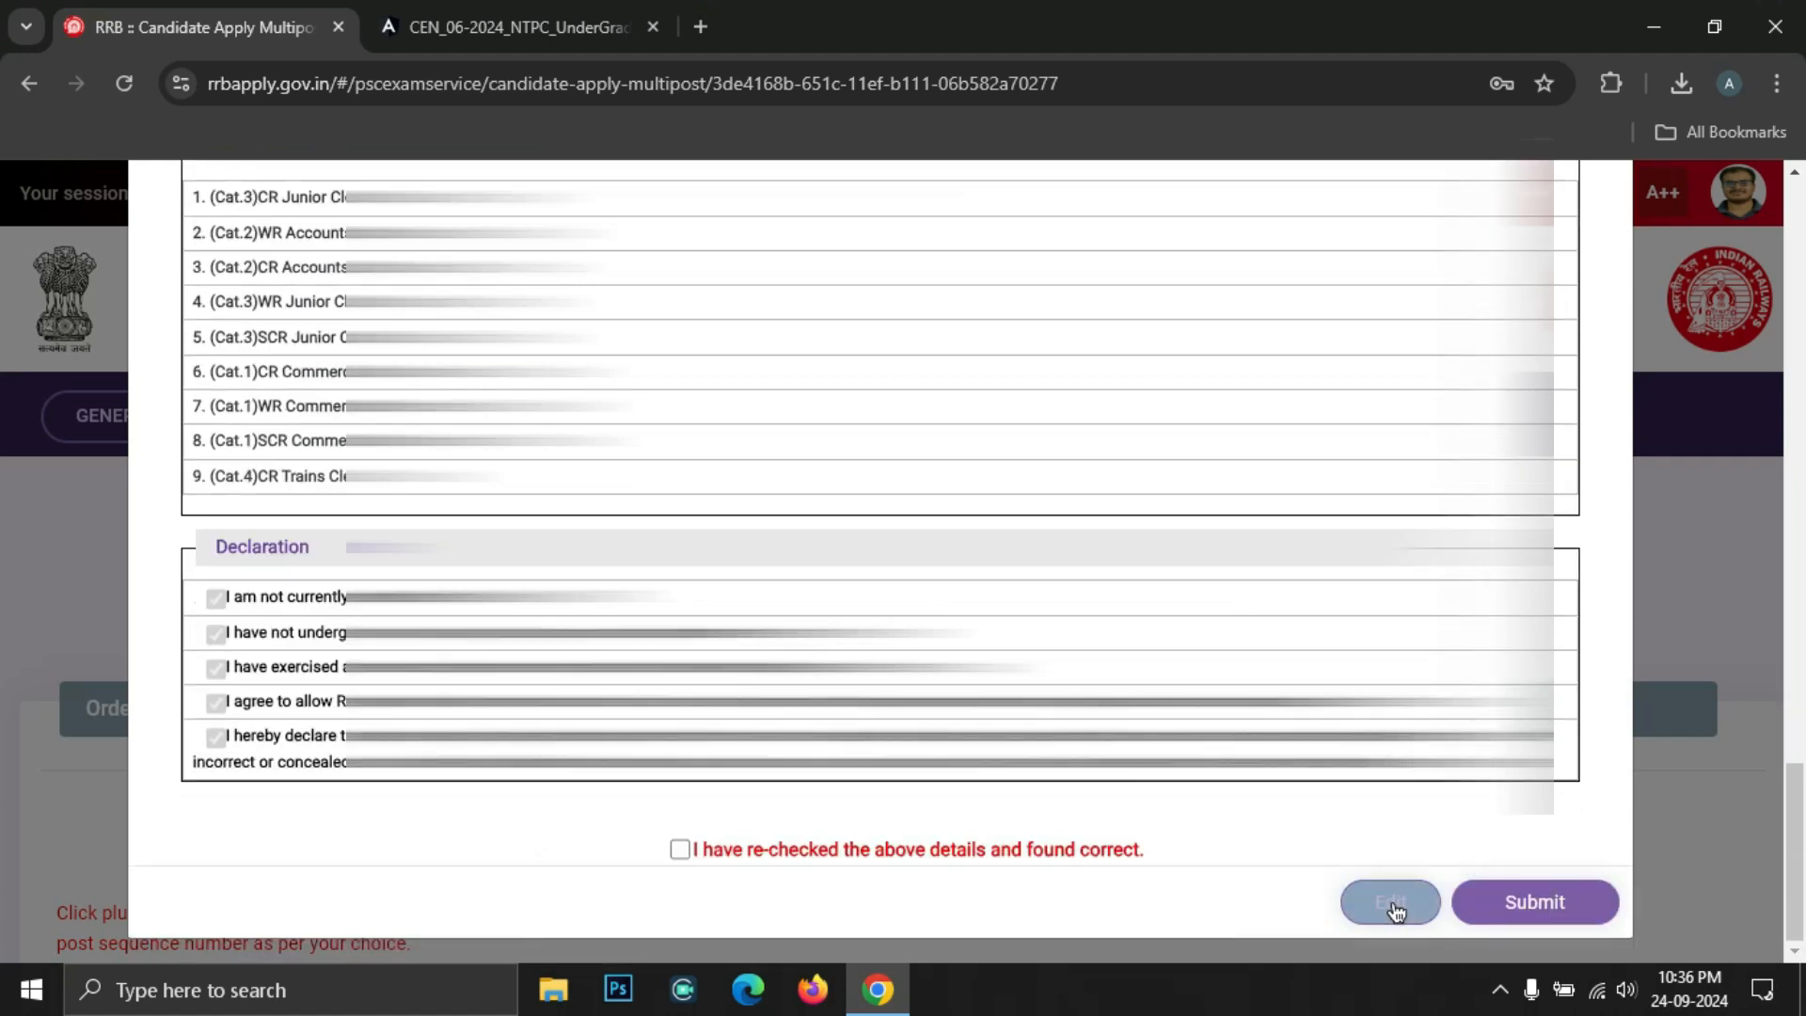
left_click(1393, 903)
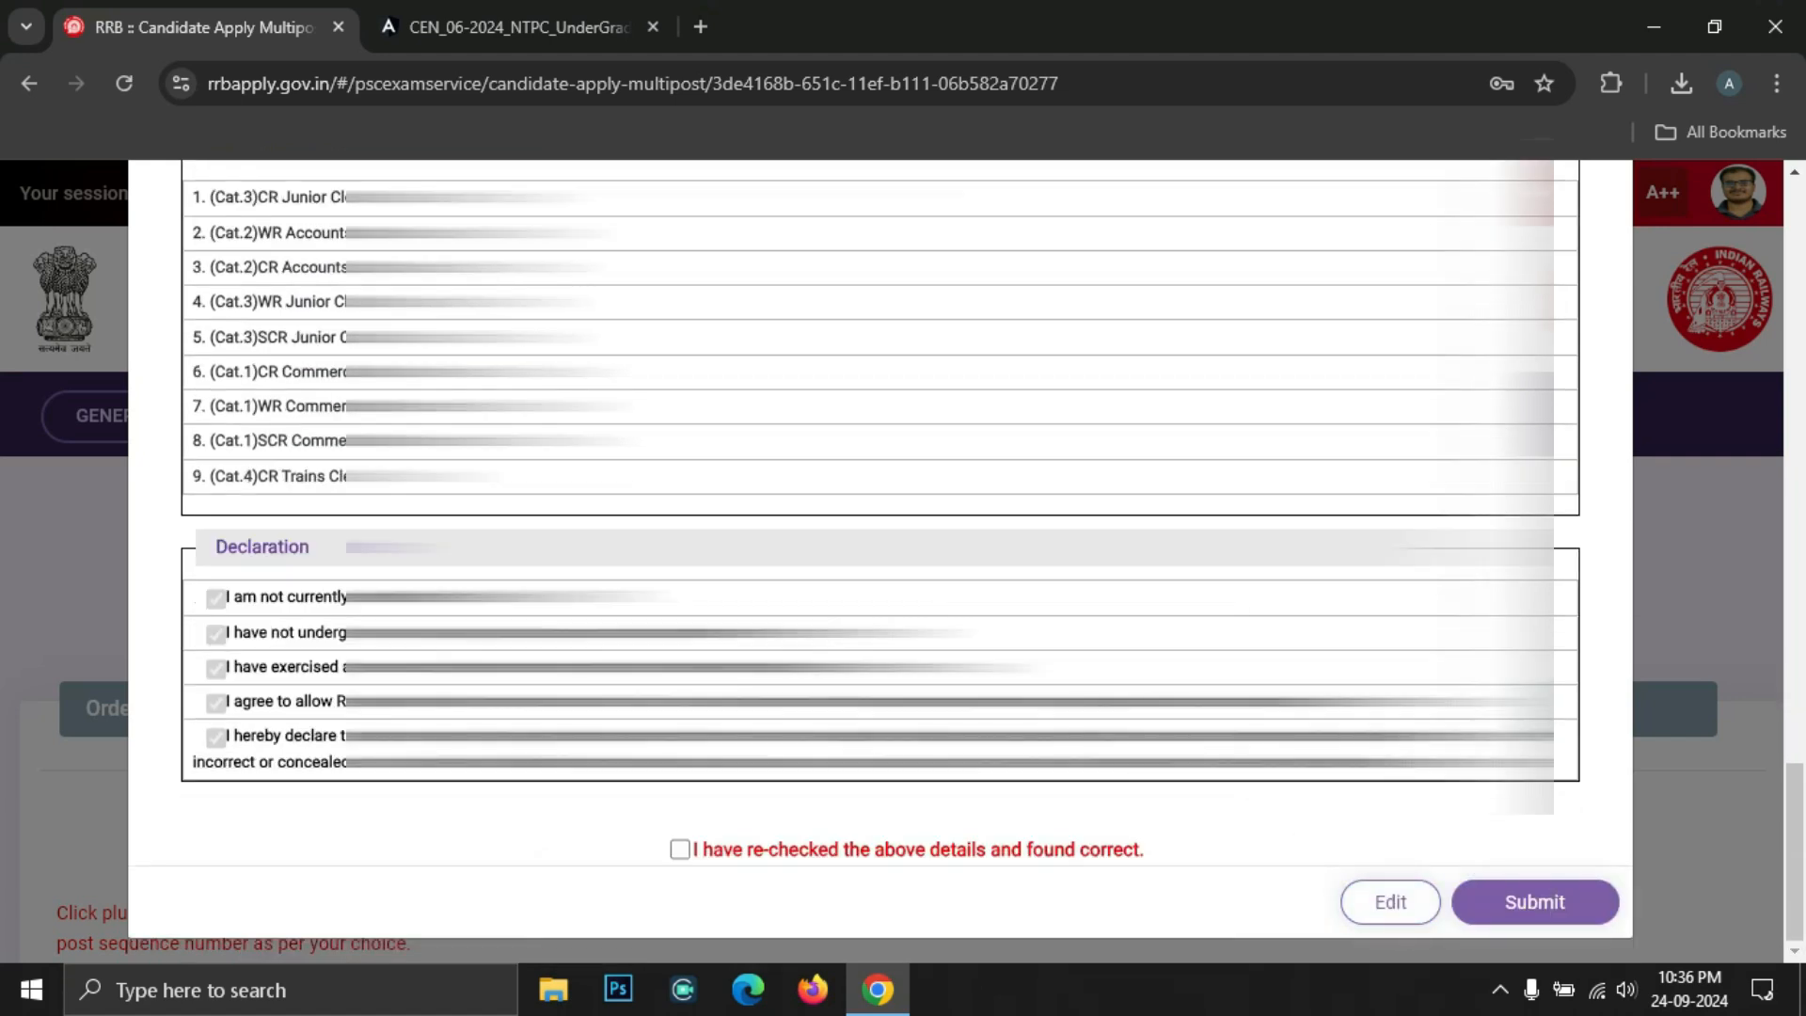
scroll(881, 561, "up", 15)
left_click(1517, 914)
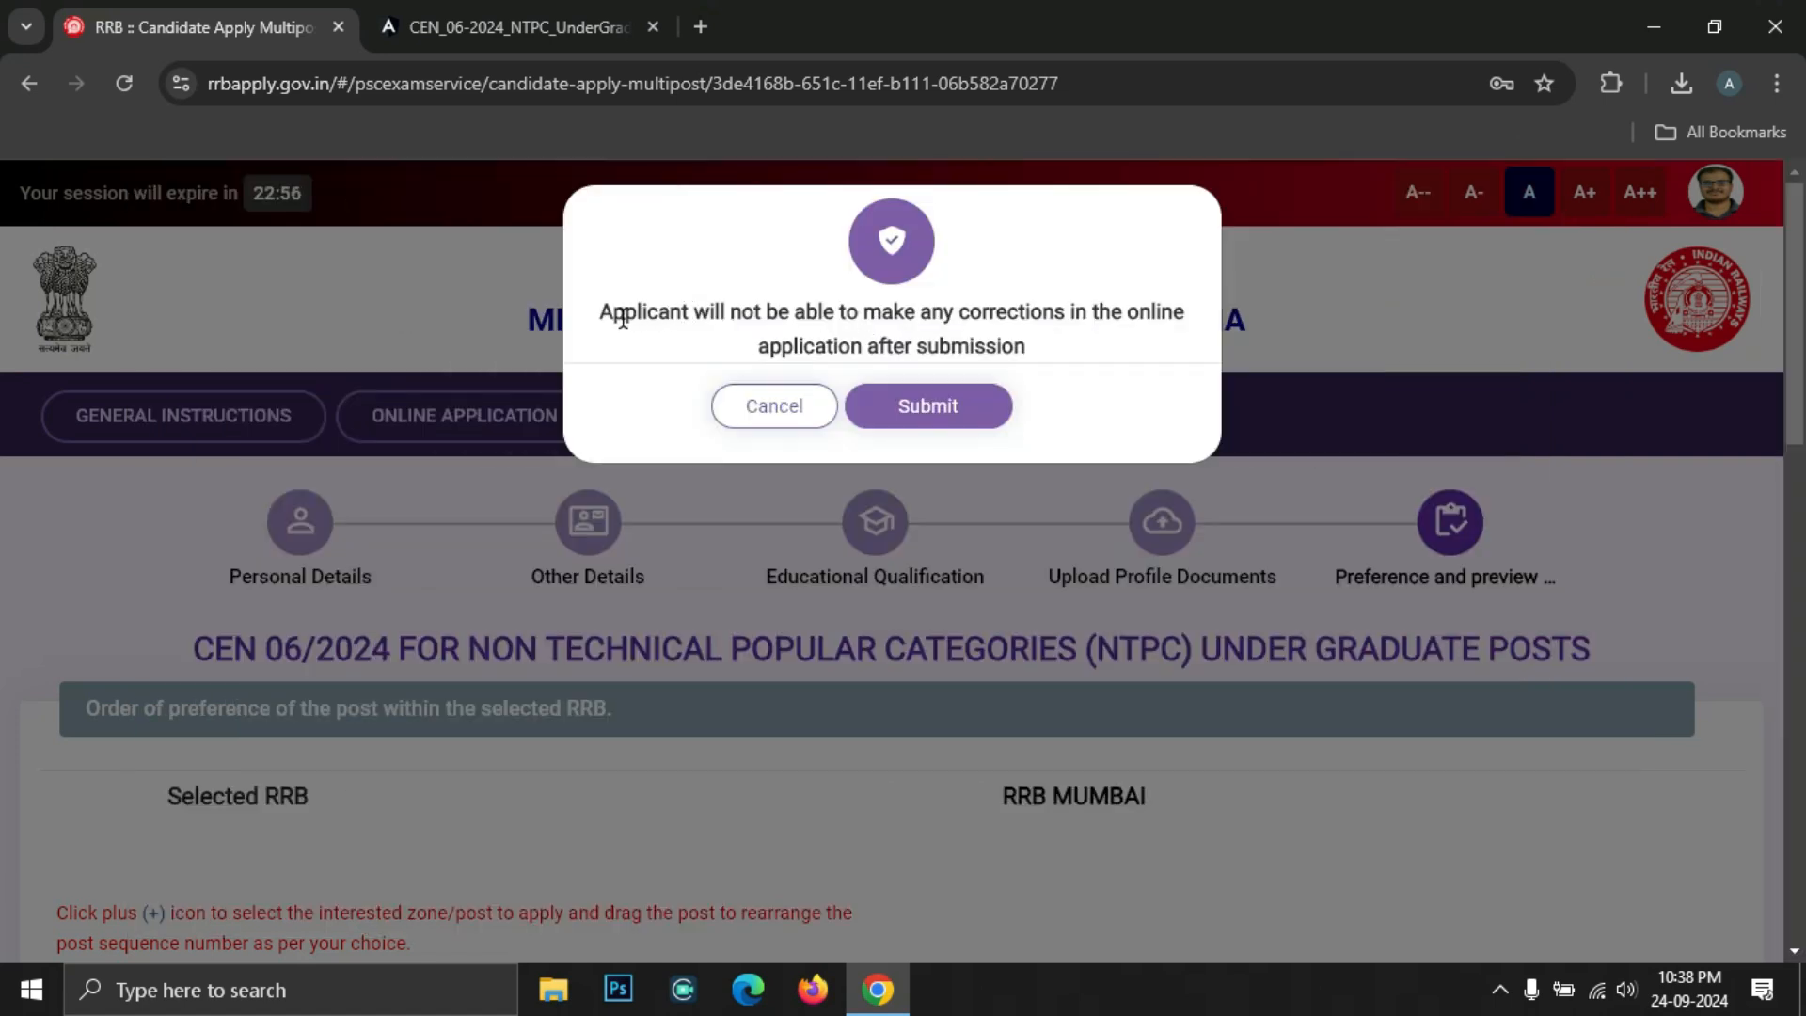
left_click(946, 422)
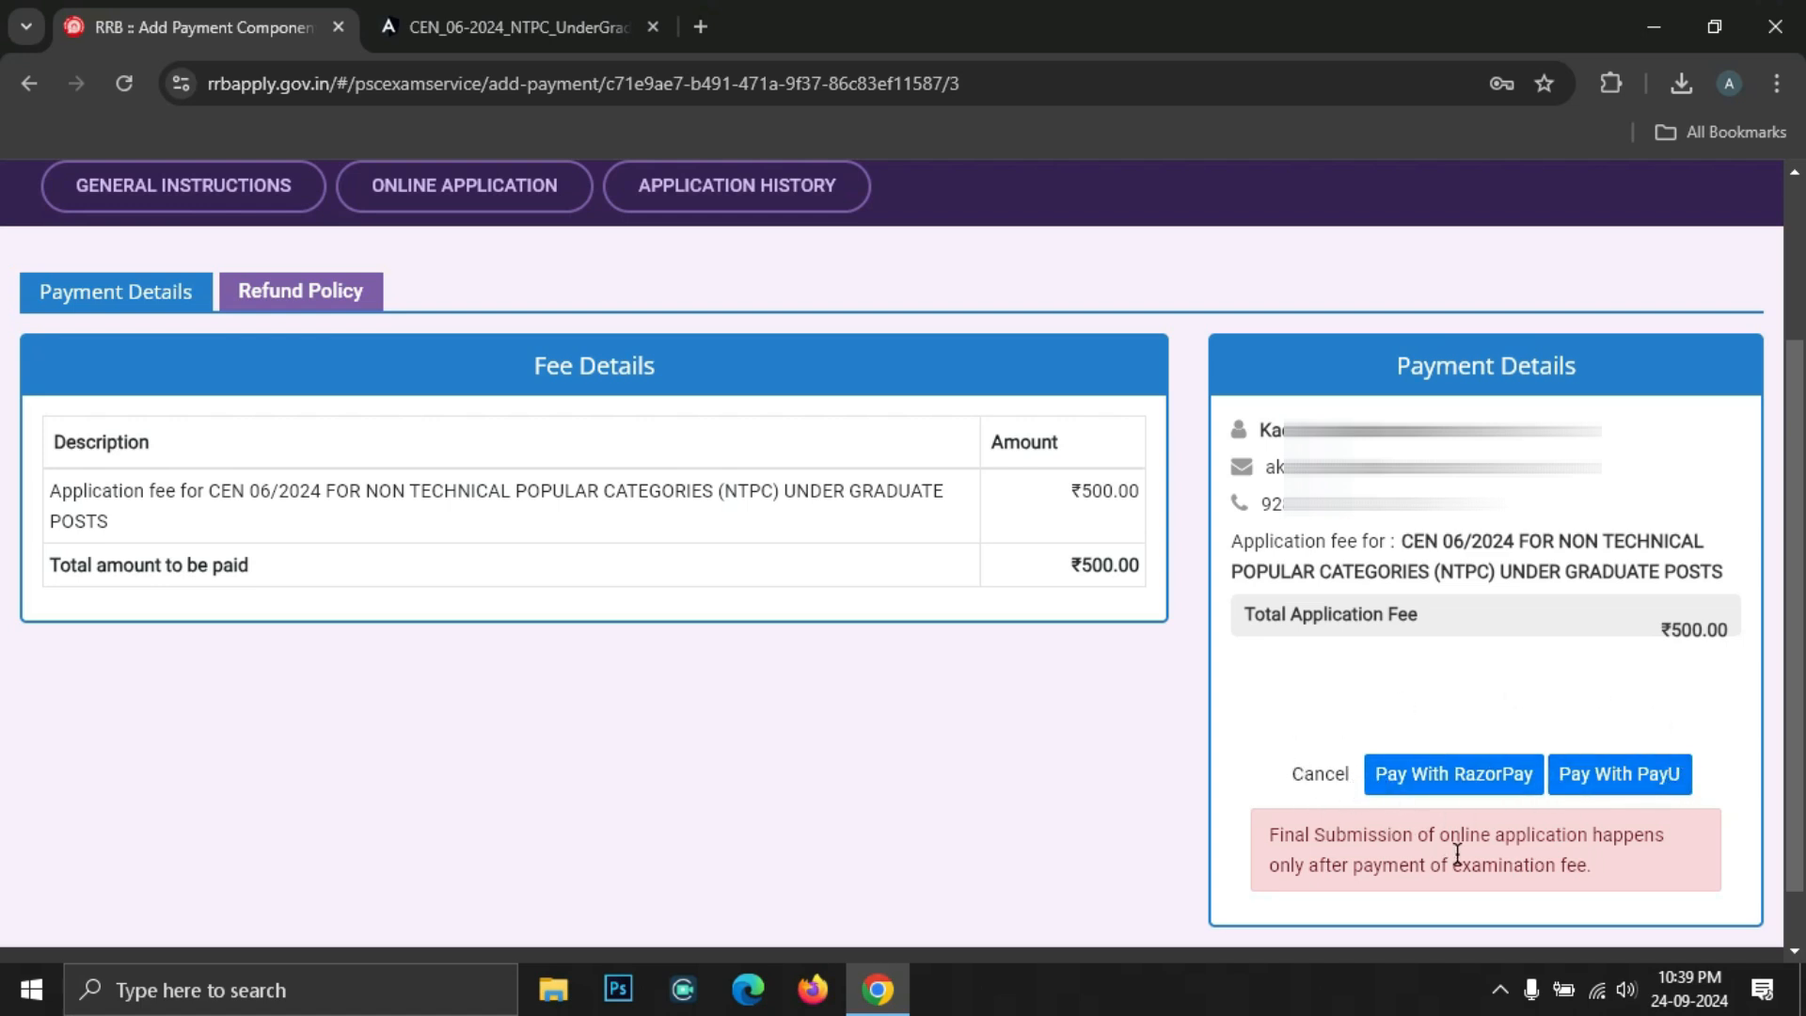
left_click(1446, 793)
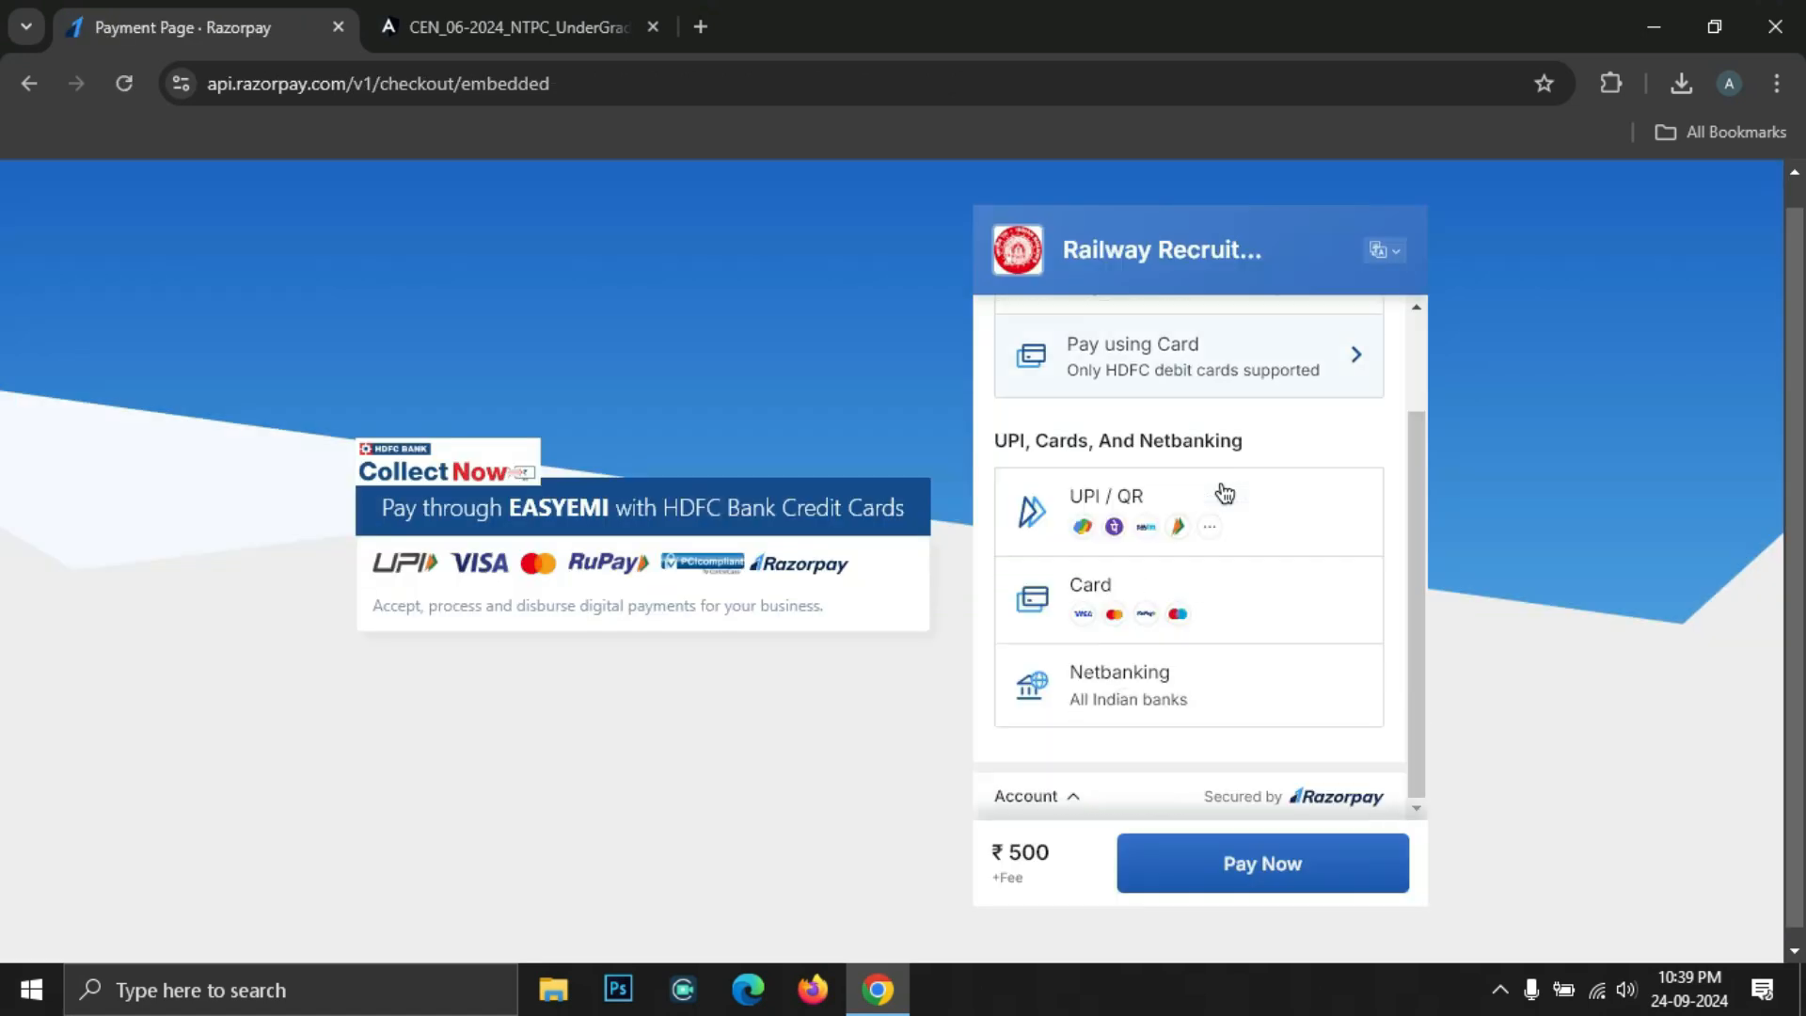
Choose UPI / QR in Razorpay and generate the ₹500 payment QR code
scroll(1224, 493, "up", 2)
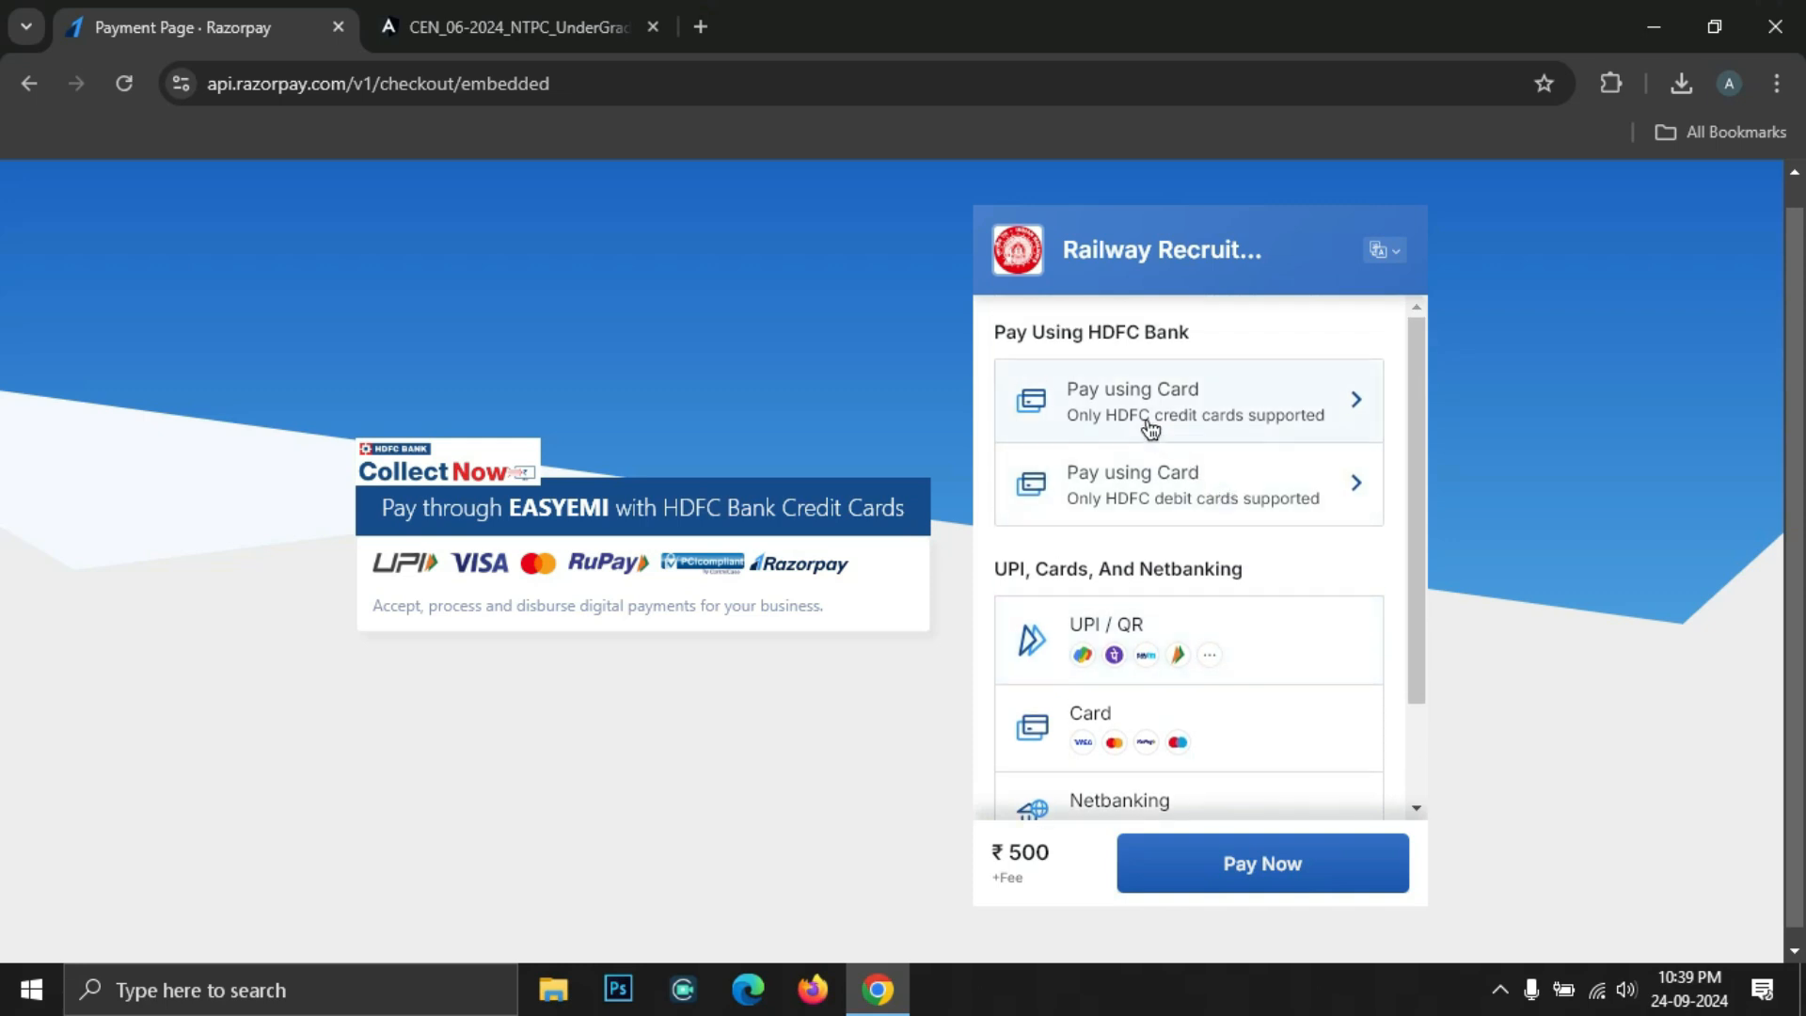
scroll(1128, 470, "down", 2)
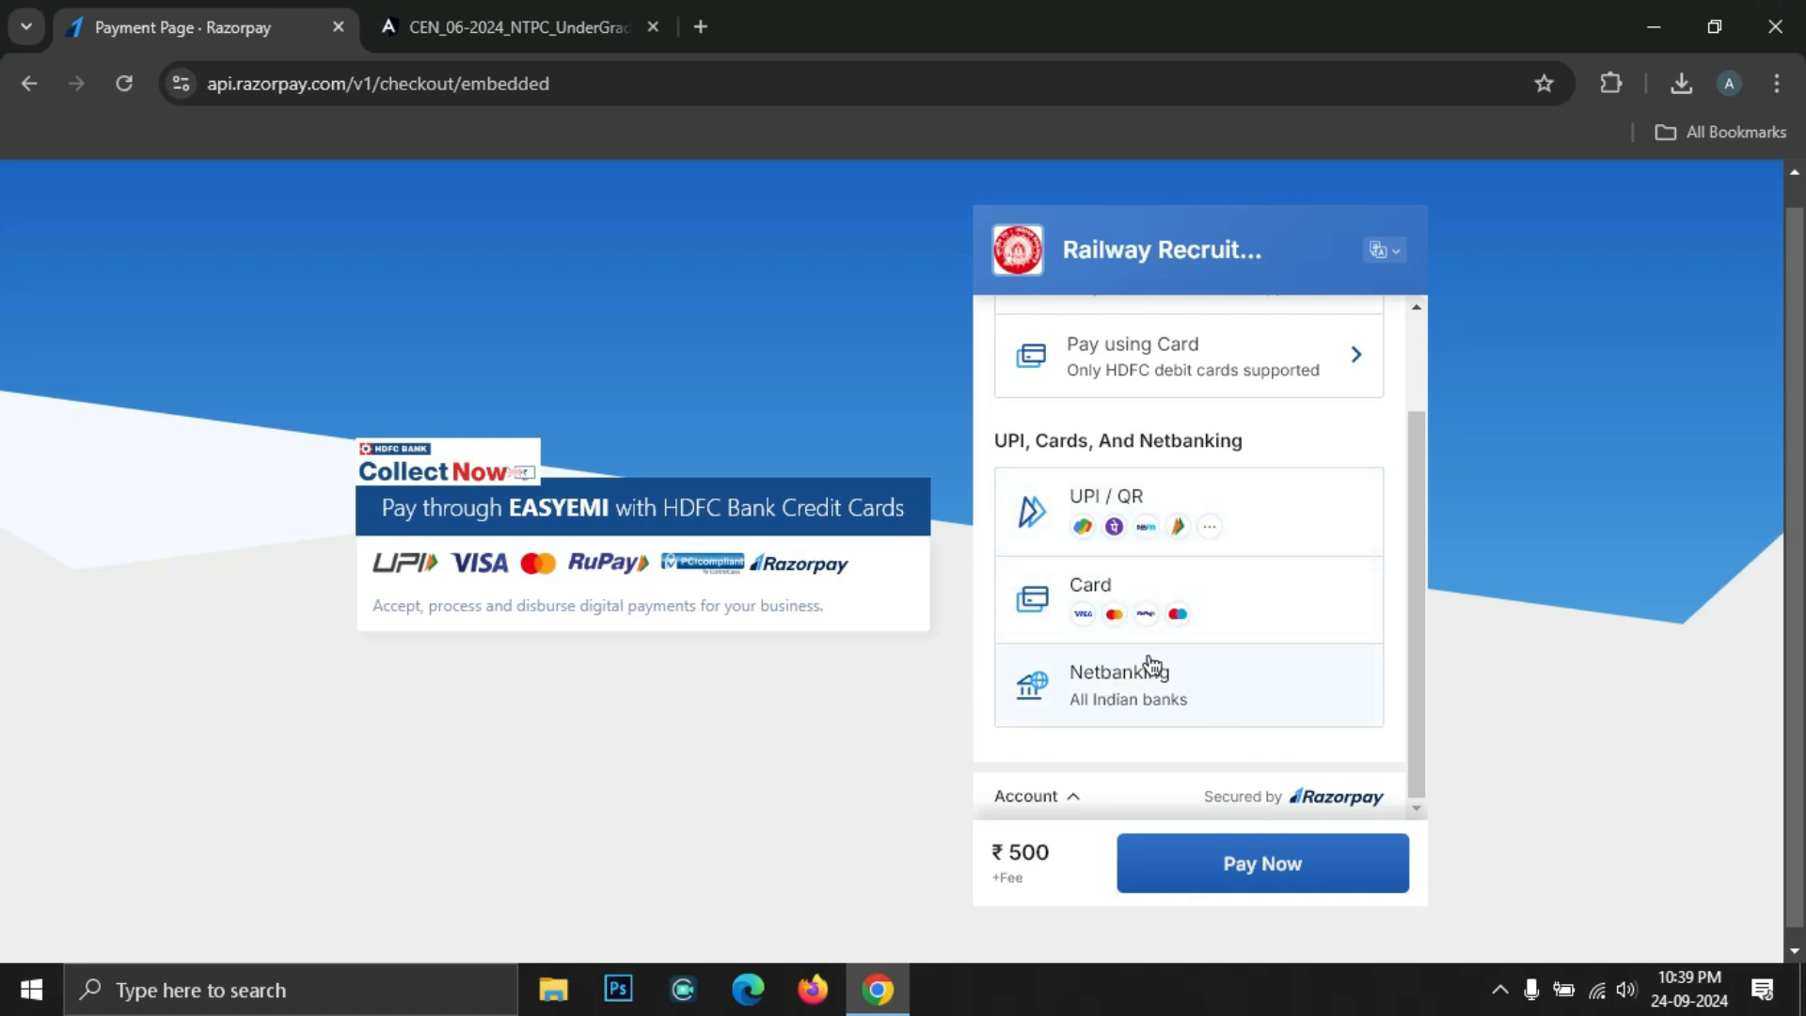
scroll(1138, 666, "down", 1)
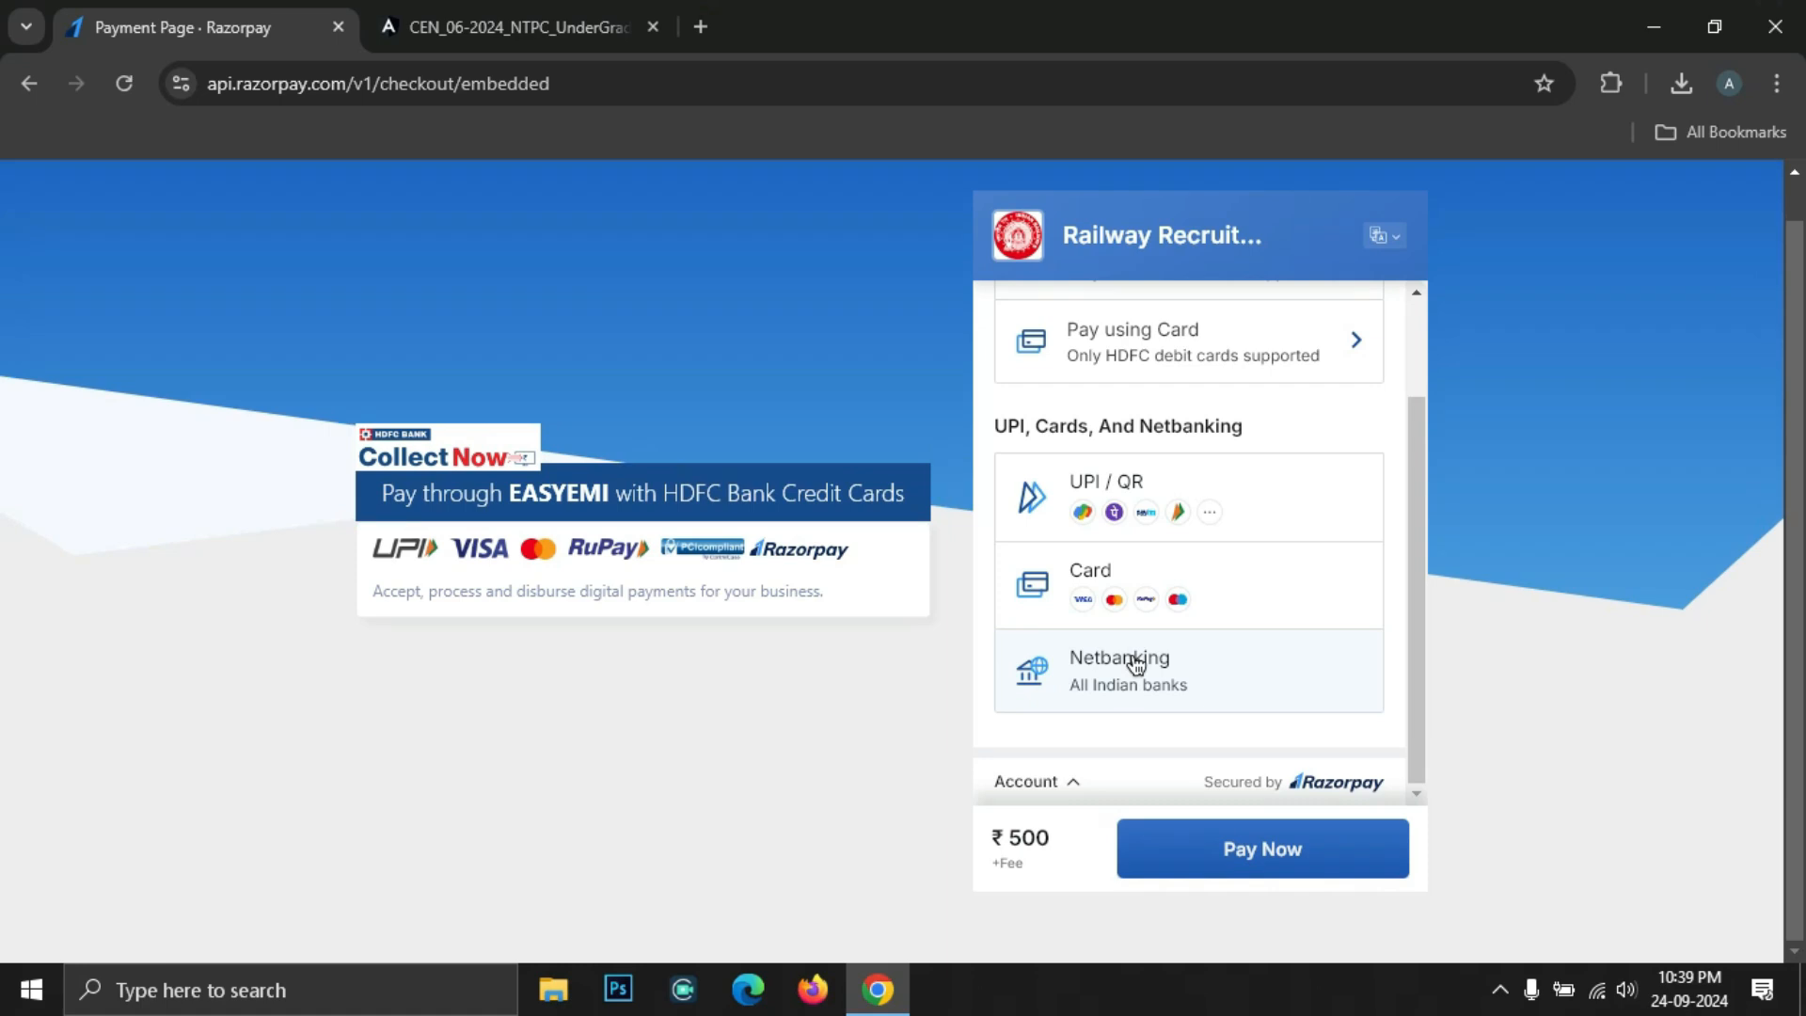
left_click(1195, 498)
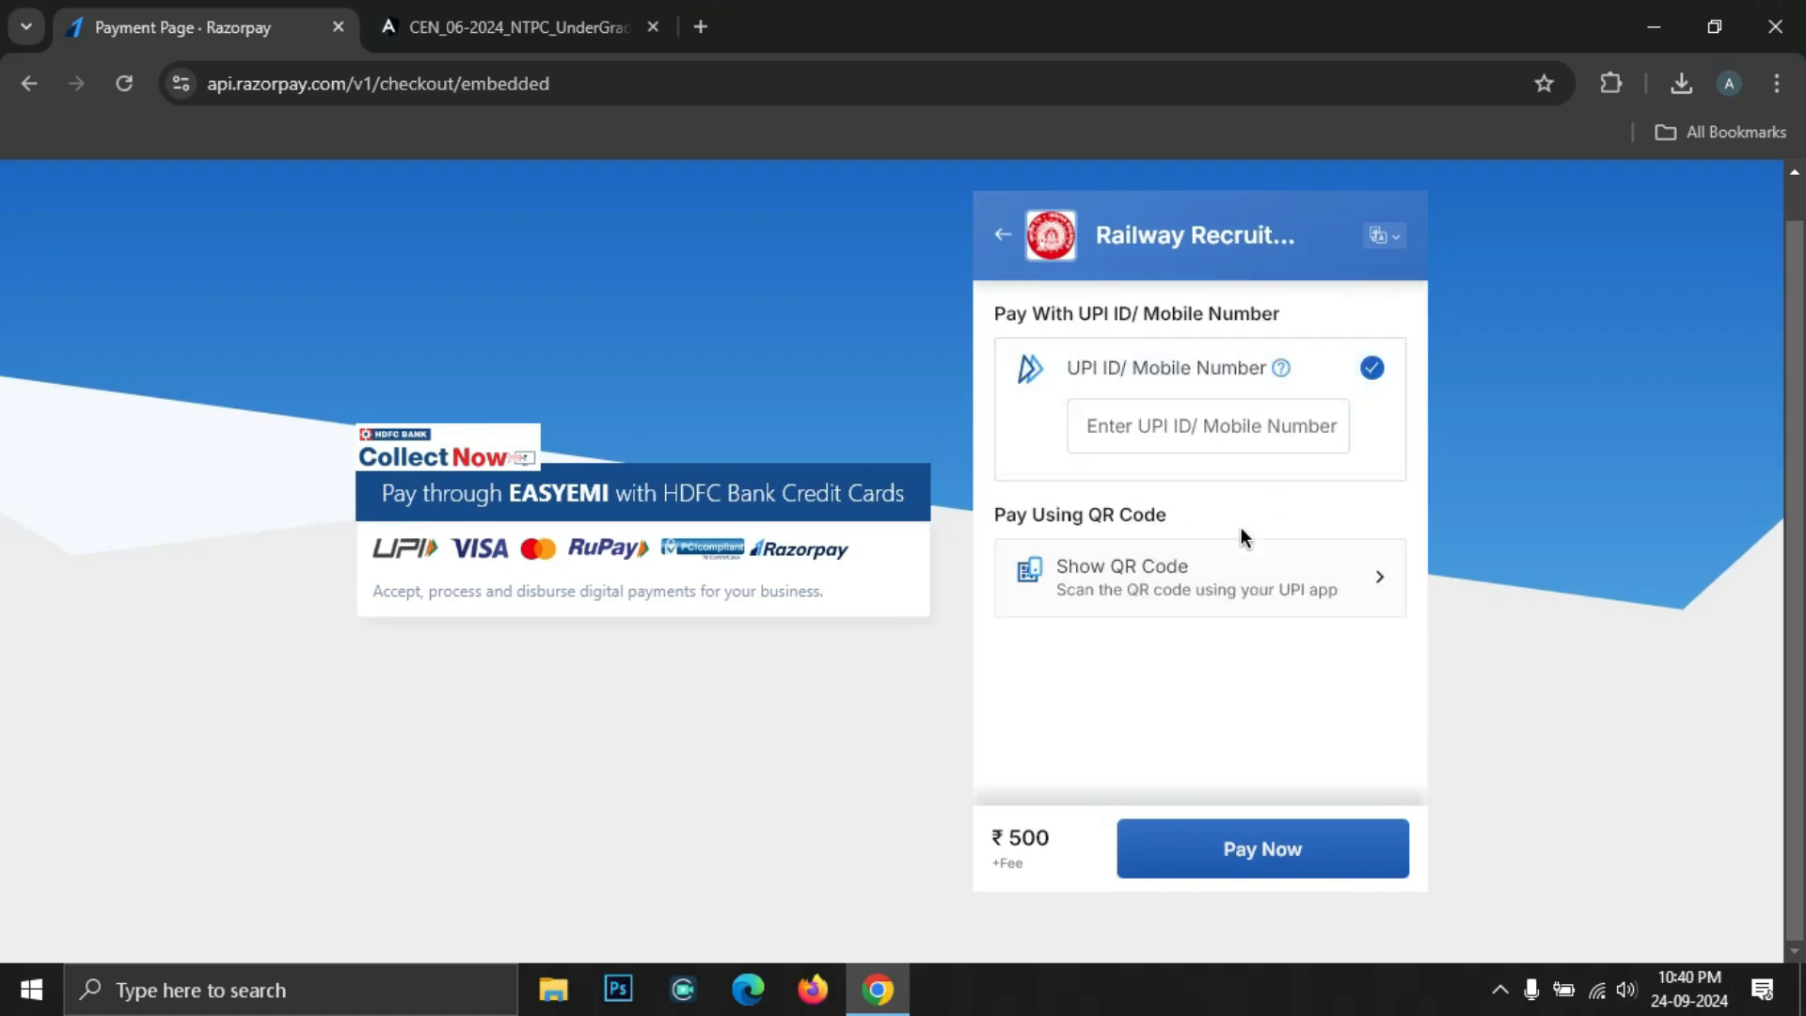
left_click(1190, 579)
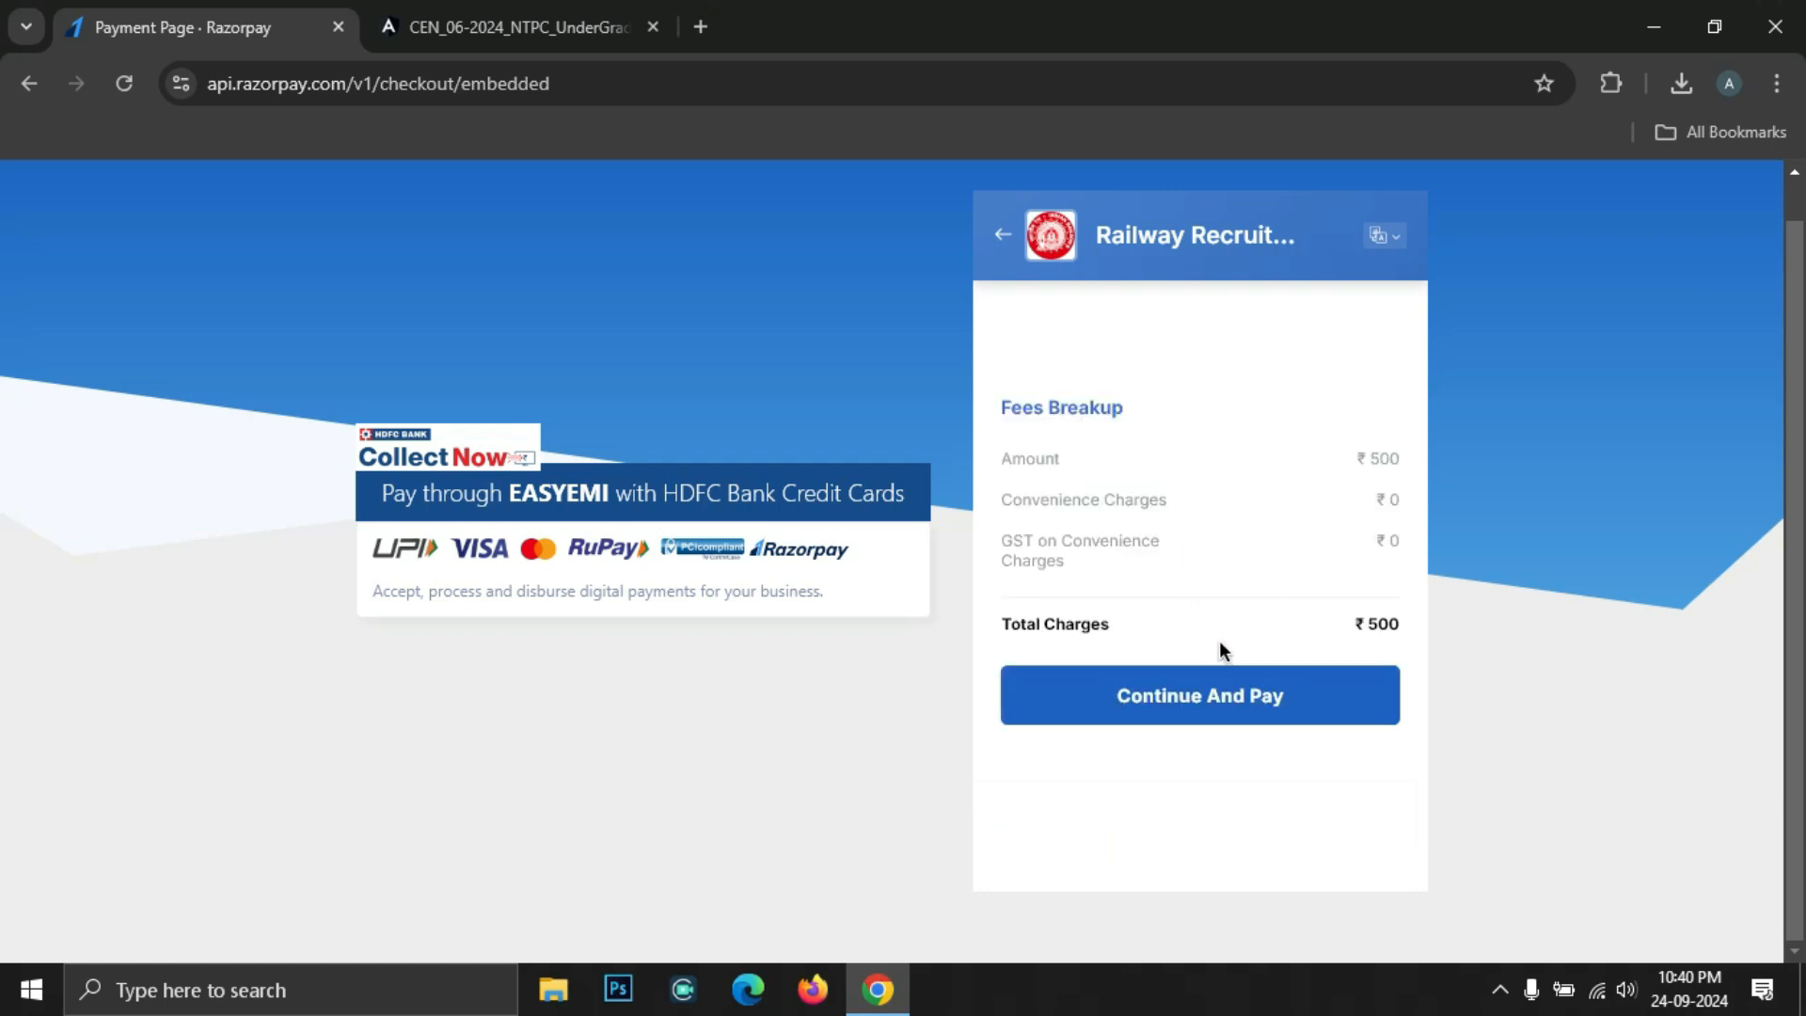
left_click(1295, 703)
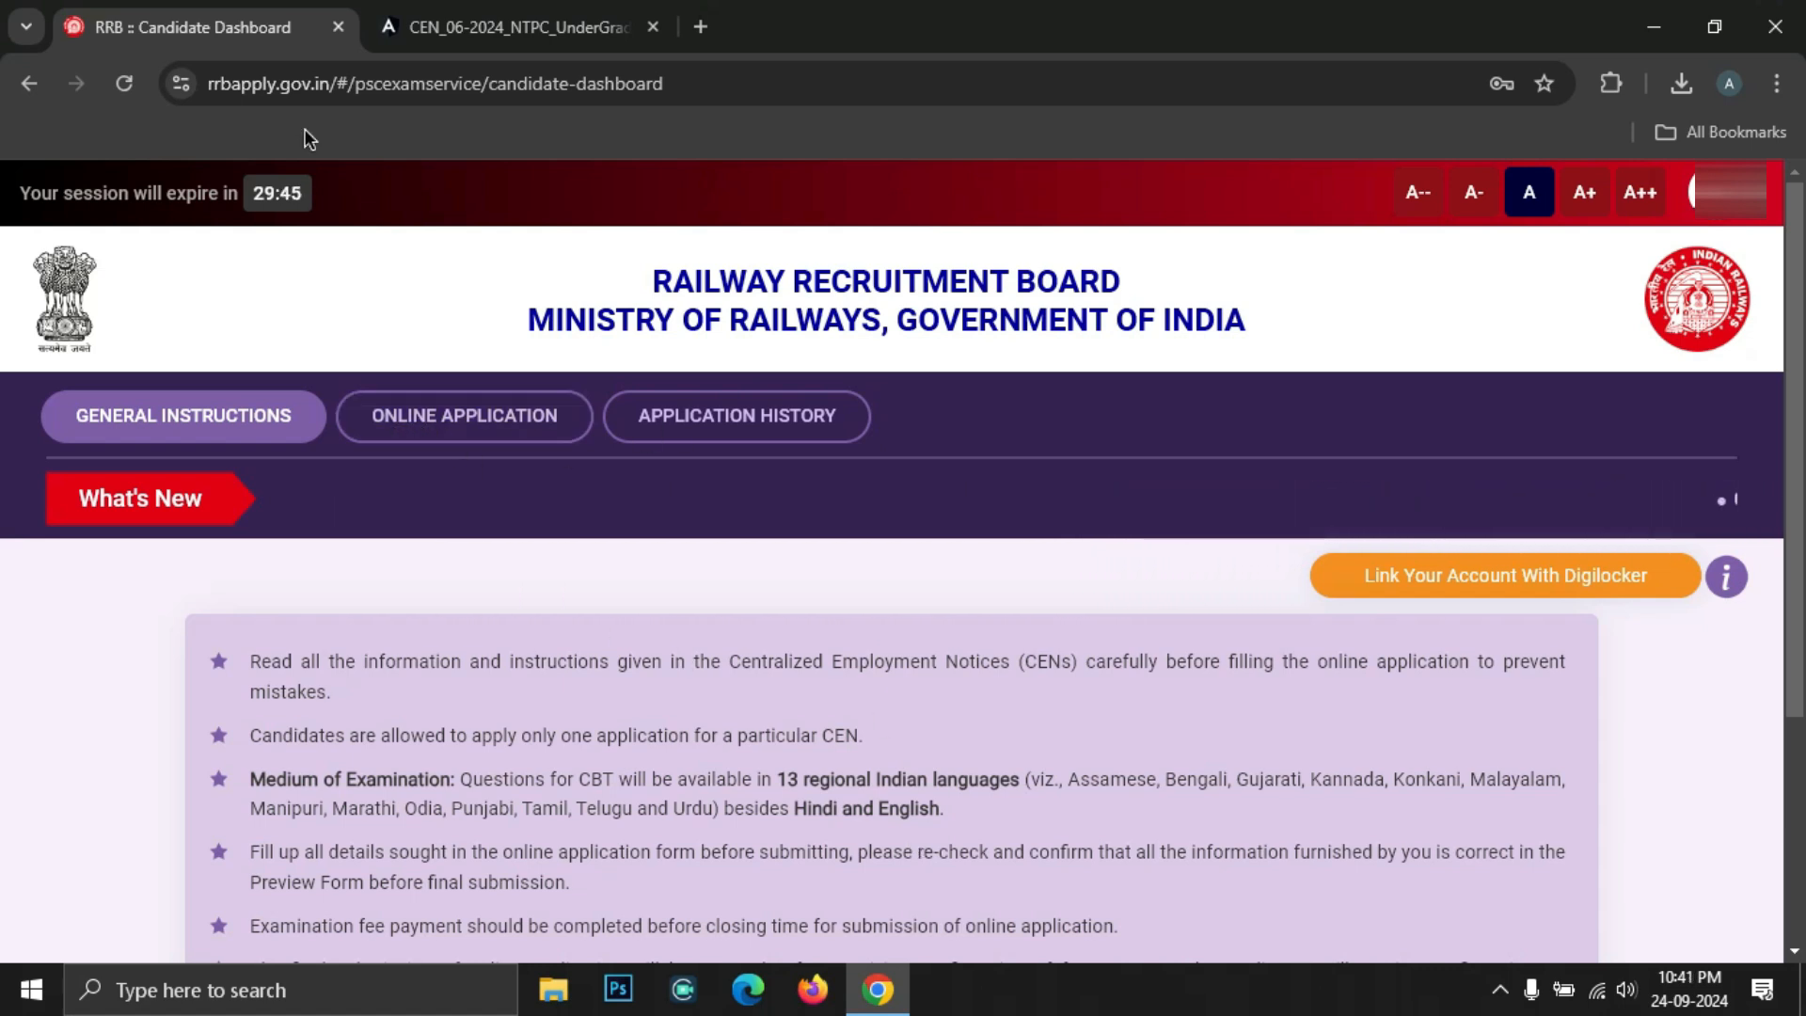
Open Application History under Online Application and view the CEN 06/2024 NTPC application
left_click(446, 418)
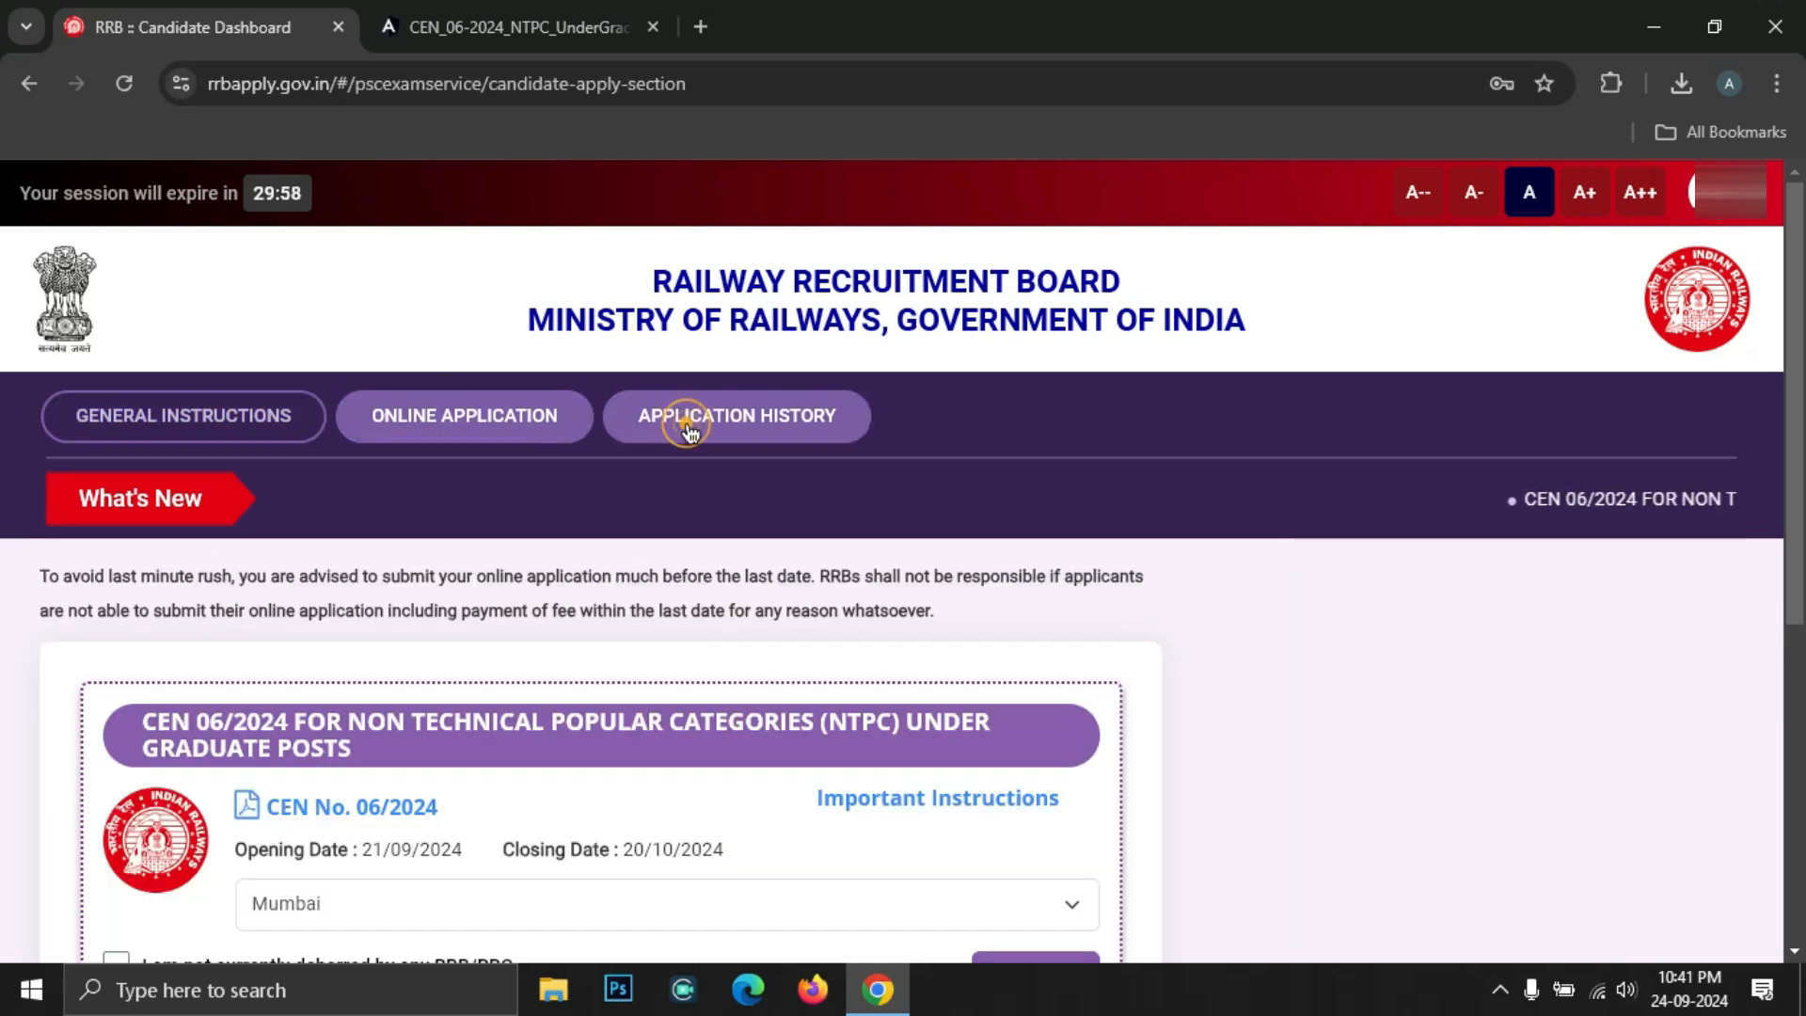
left_click(688, 425)
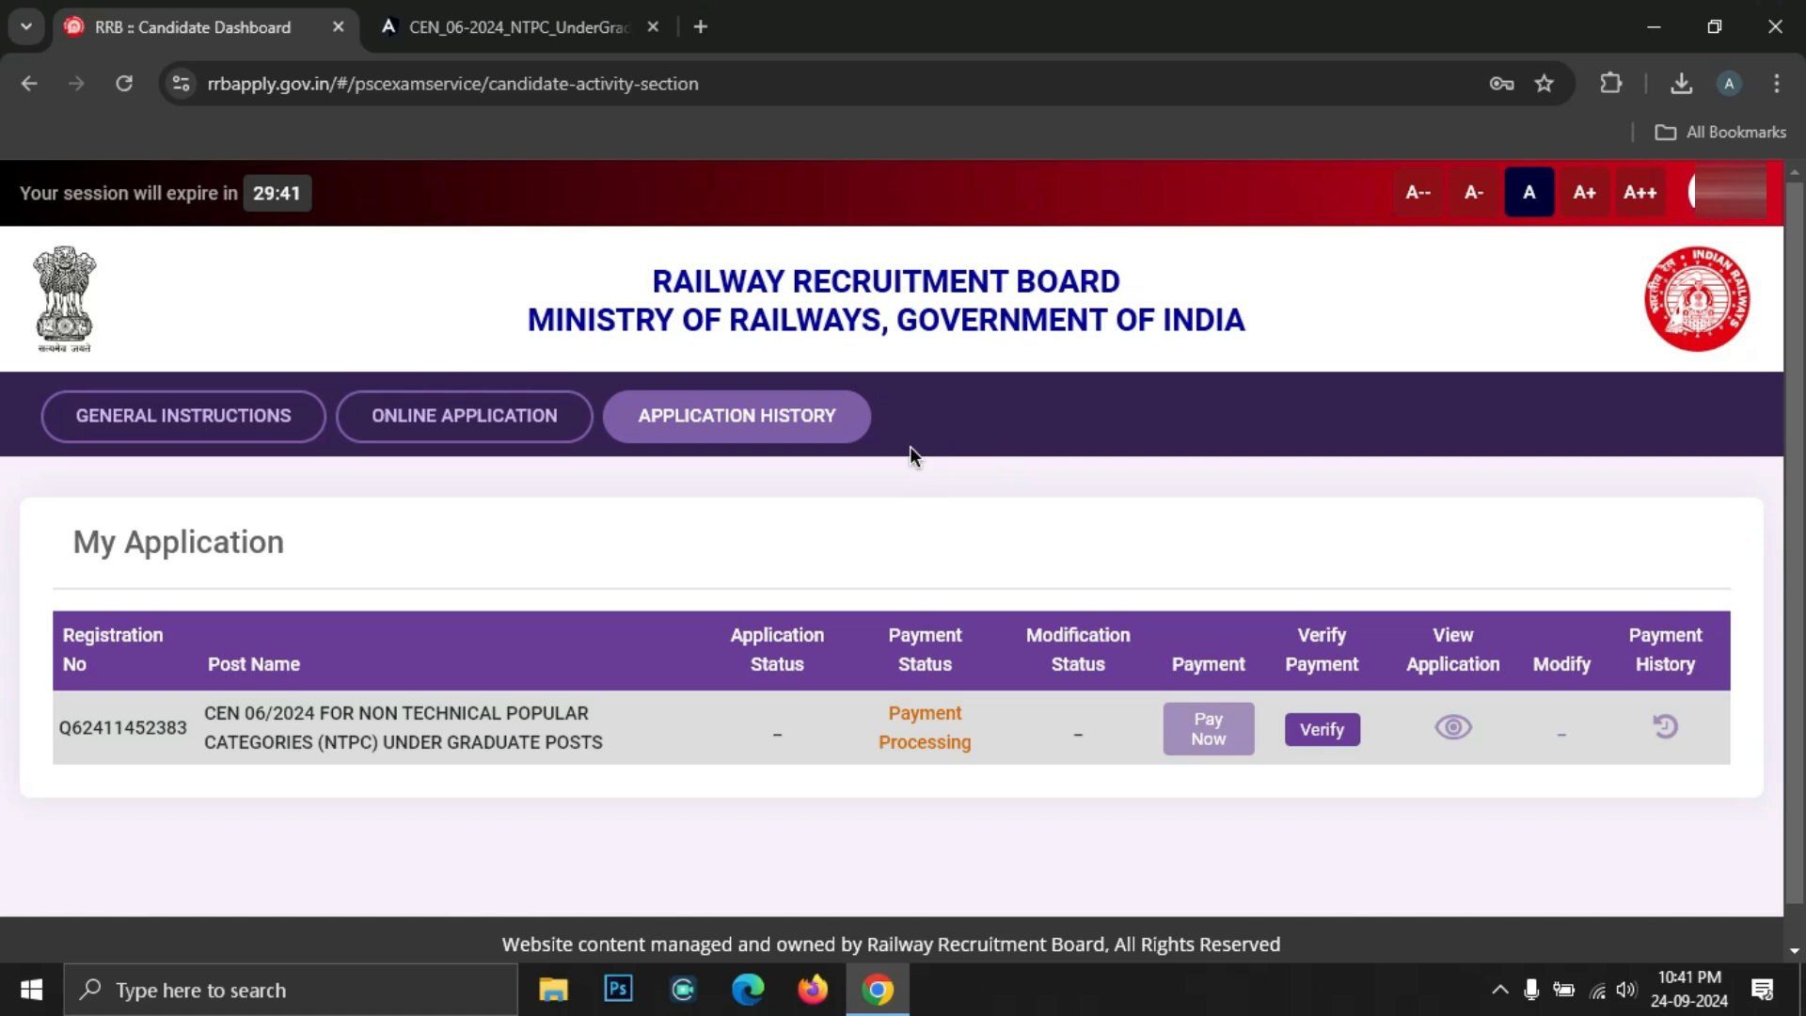
left_click_drag(1437, 636, 1490, 666)
left_click(1453, 732)
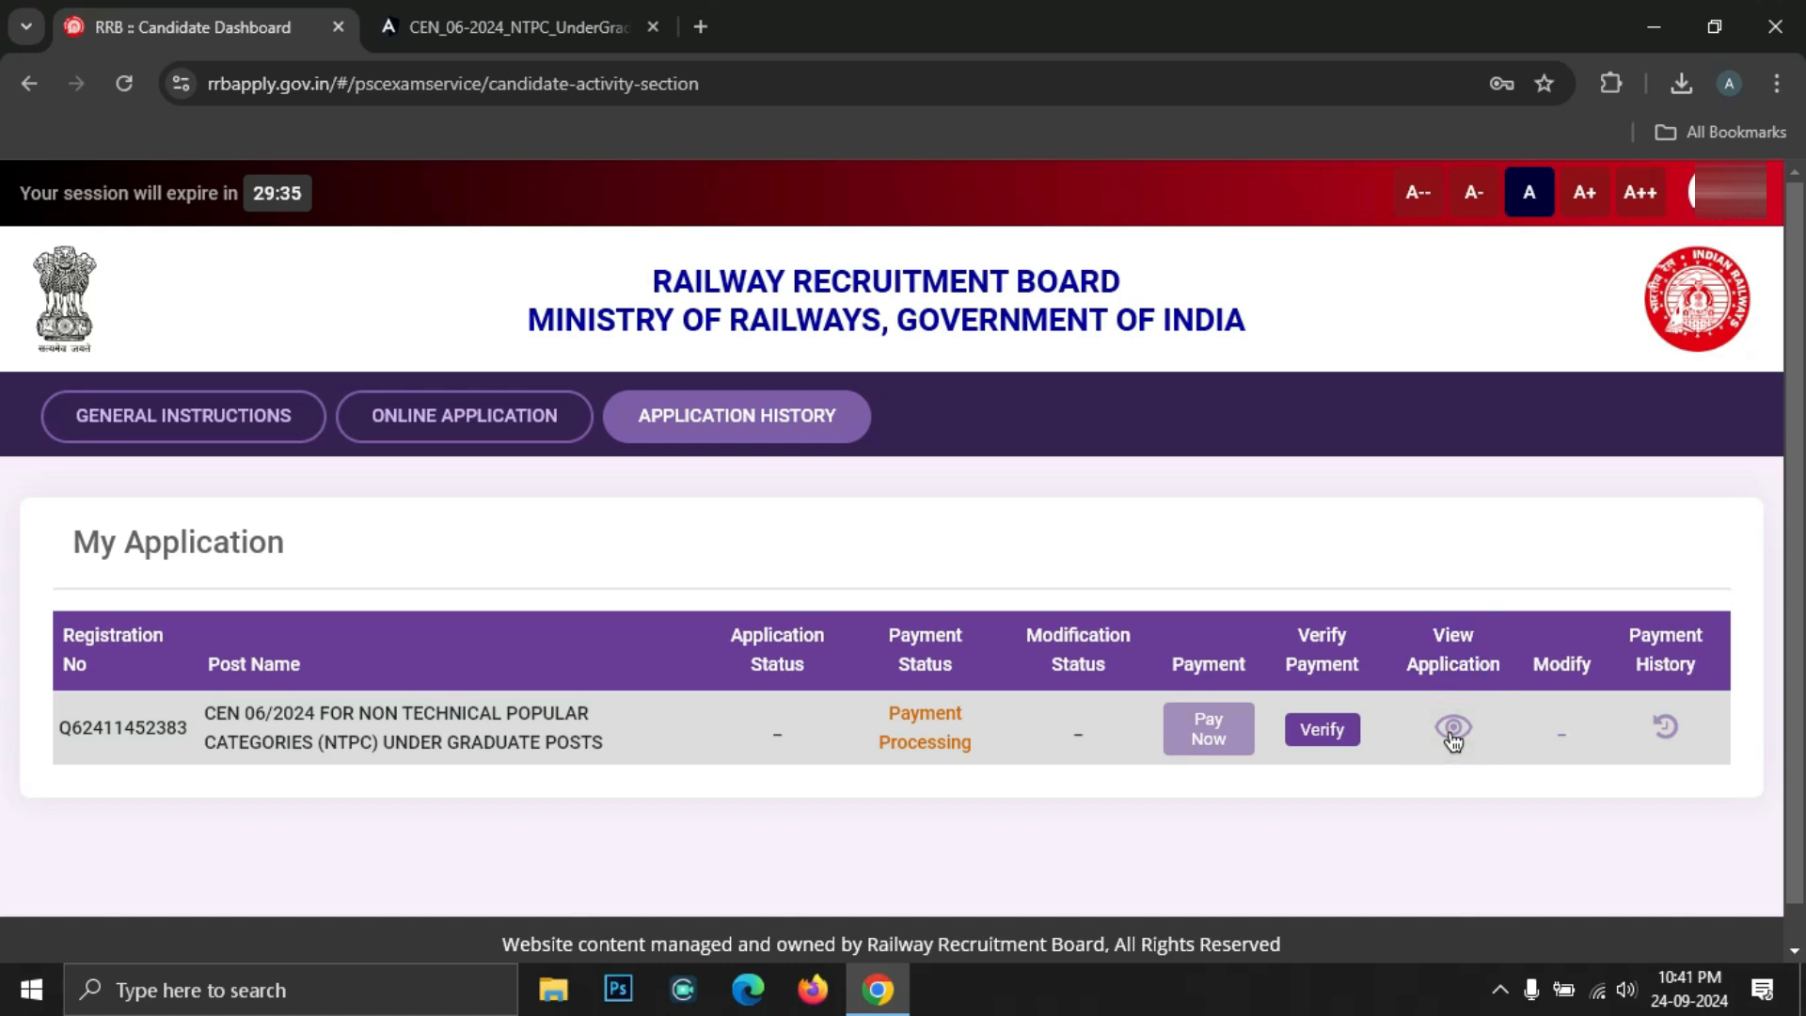